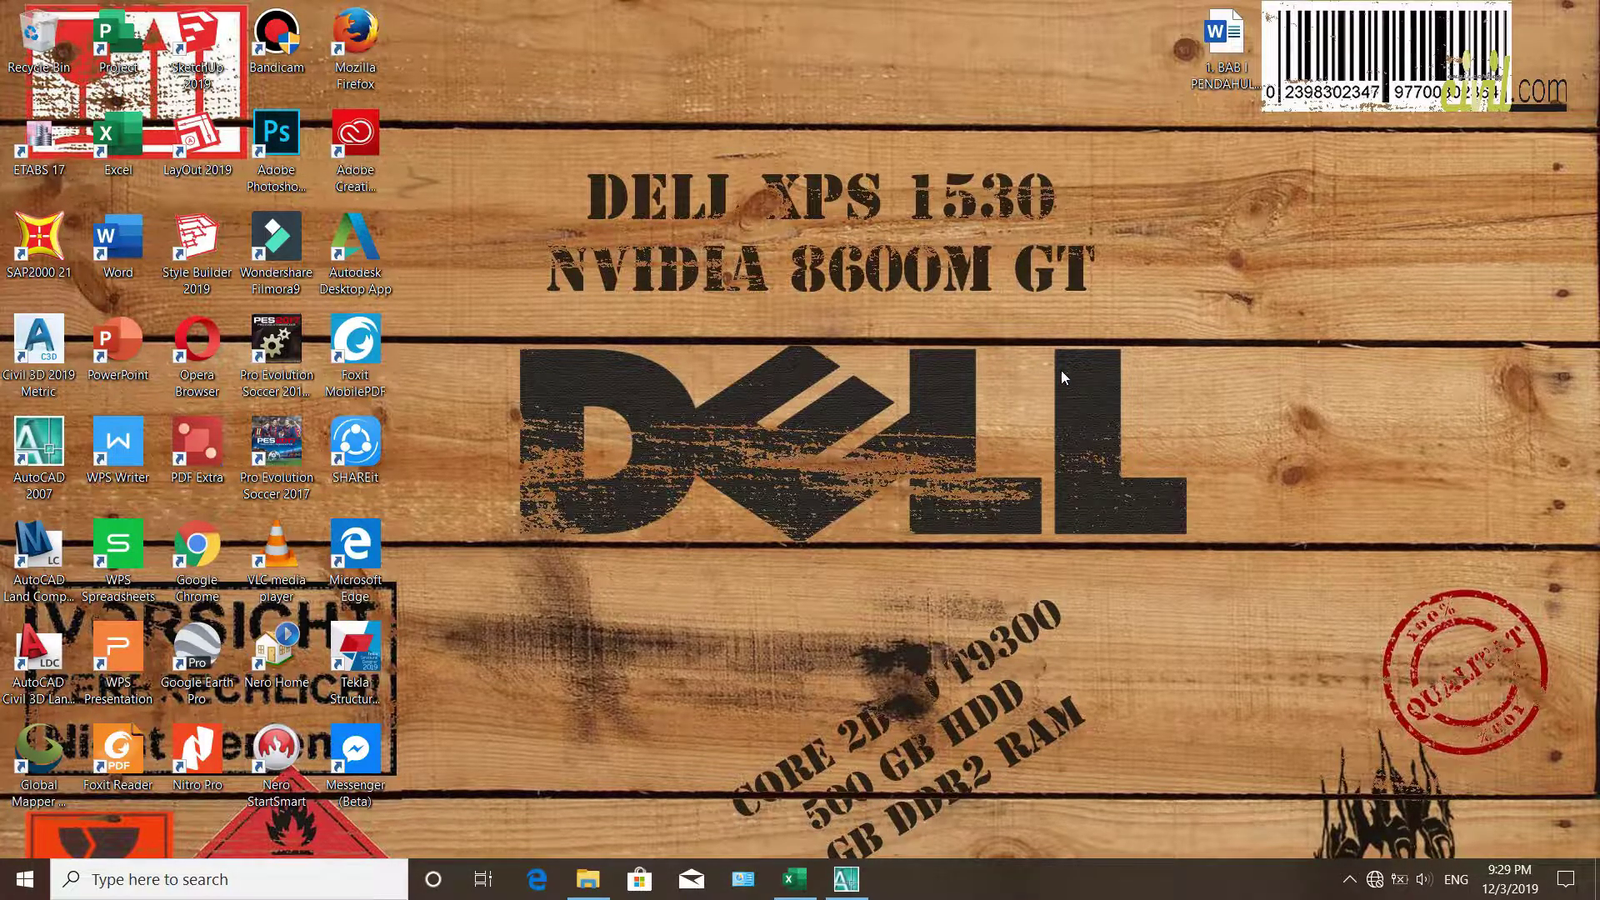
{"action": "right_click", "coordinate": [1186, 257]}
{"action": "left_click", "coordinate": [1204, 352]}
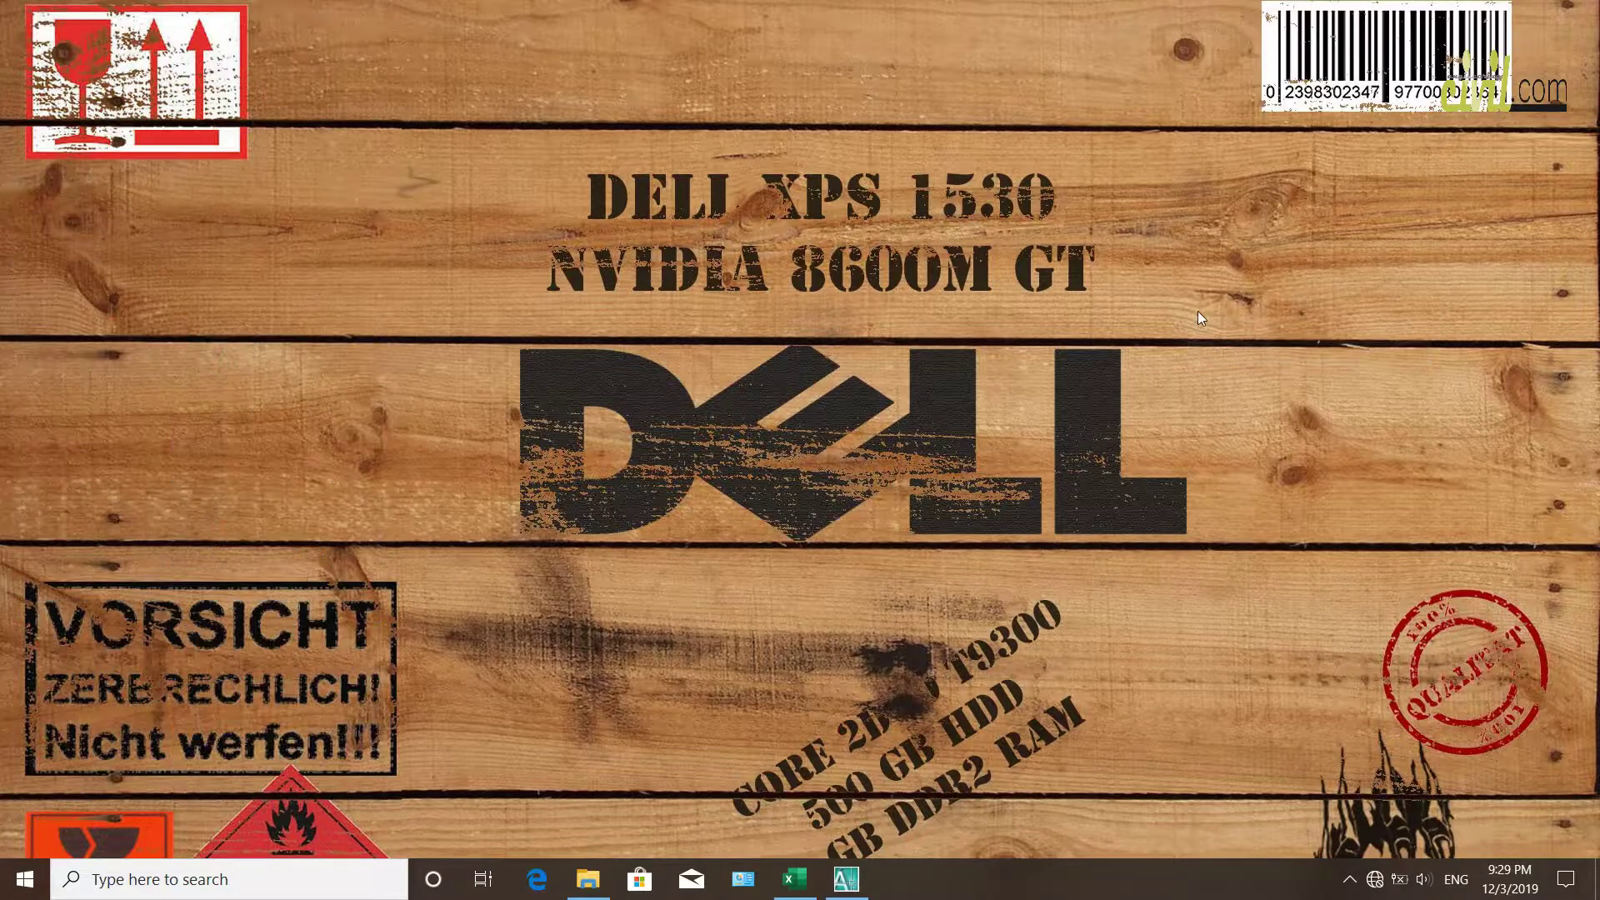
{"action": "right_click", "coordinate": [1126, 247]}
{"action": "left_click", "coordinate": [1165, 334]}
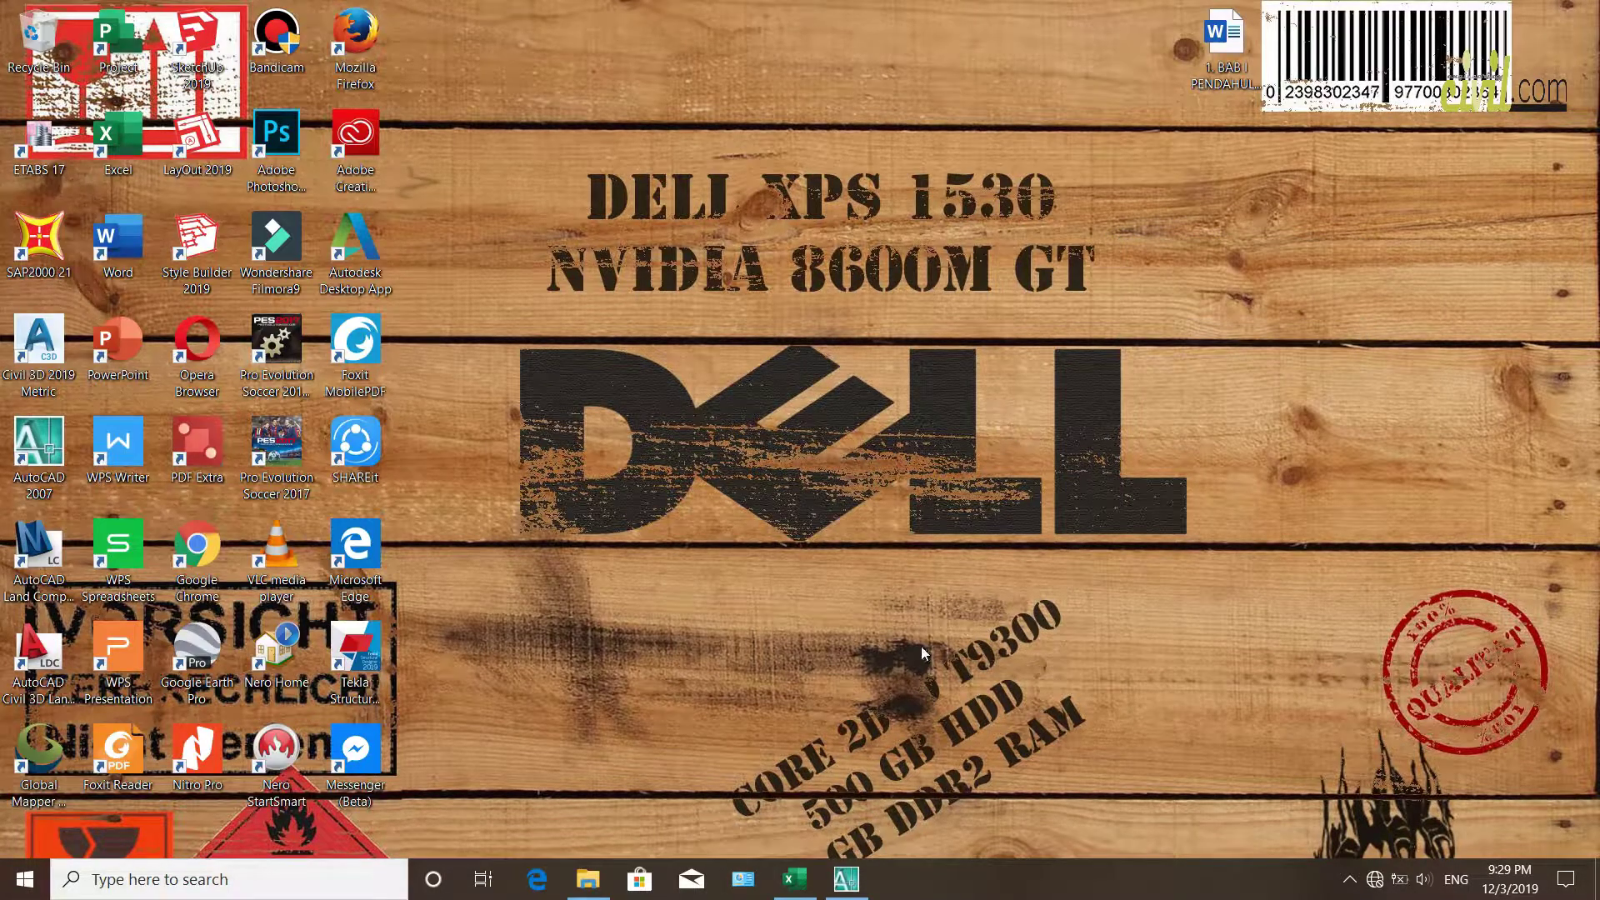
Switch to AutoCAD and examine the row of road cross-sections, especially the fill section at station 0+120.00
{"action": "left_click", "coordinate": [861, 873]}
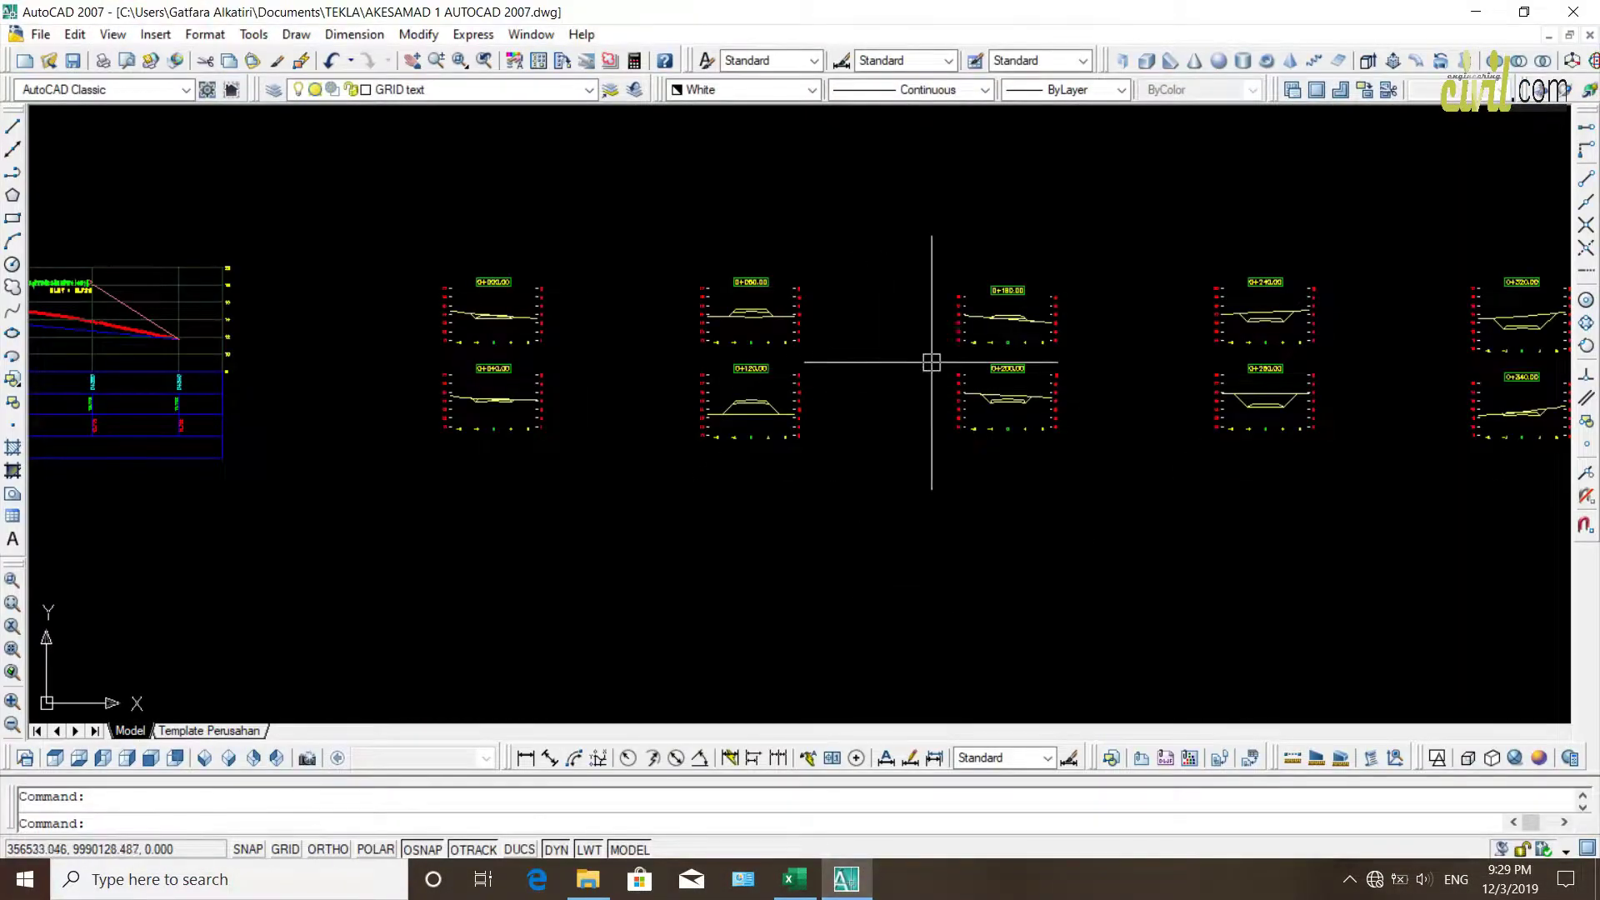
{"action": "scroll", "coordinate": [953, 357], "scroll_direction": "down", "scroll_amount": 3}
{"action": "scroll", "coordinate": [553, 340], "scroll_direction": "up", "scroll_amount": 2}
{"action": "scroll", "coordinate": [1025, 443], "scroll_direction": "down", "scroll_amount": 2}
{"action": "scroll", "coordinate": [983, 512], "scroll_direction": "up", "scroll_amount": 2}
{"action": "scroll", "coordinate": [983, 512], "scroll_direction": "down", "scroll_amount": 3}
{"action": "scroll", "coordinate": [759, 425], "scroll_direction": "up", "scroll_amount": 5}
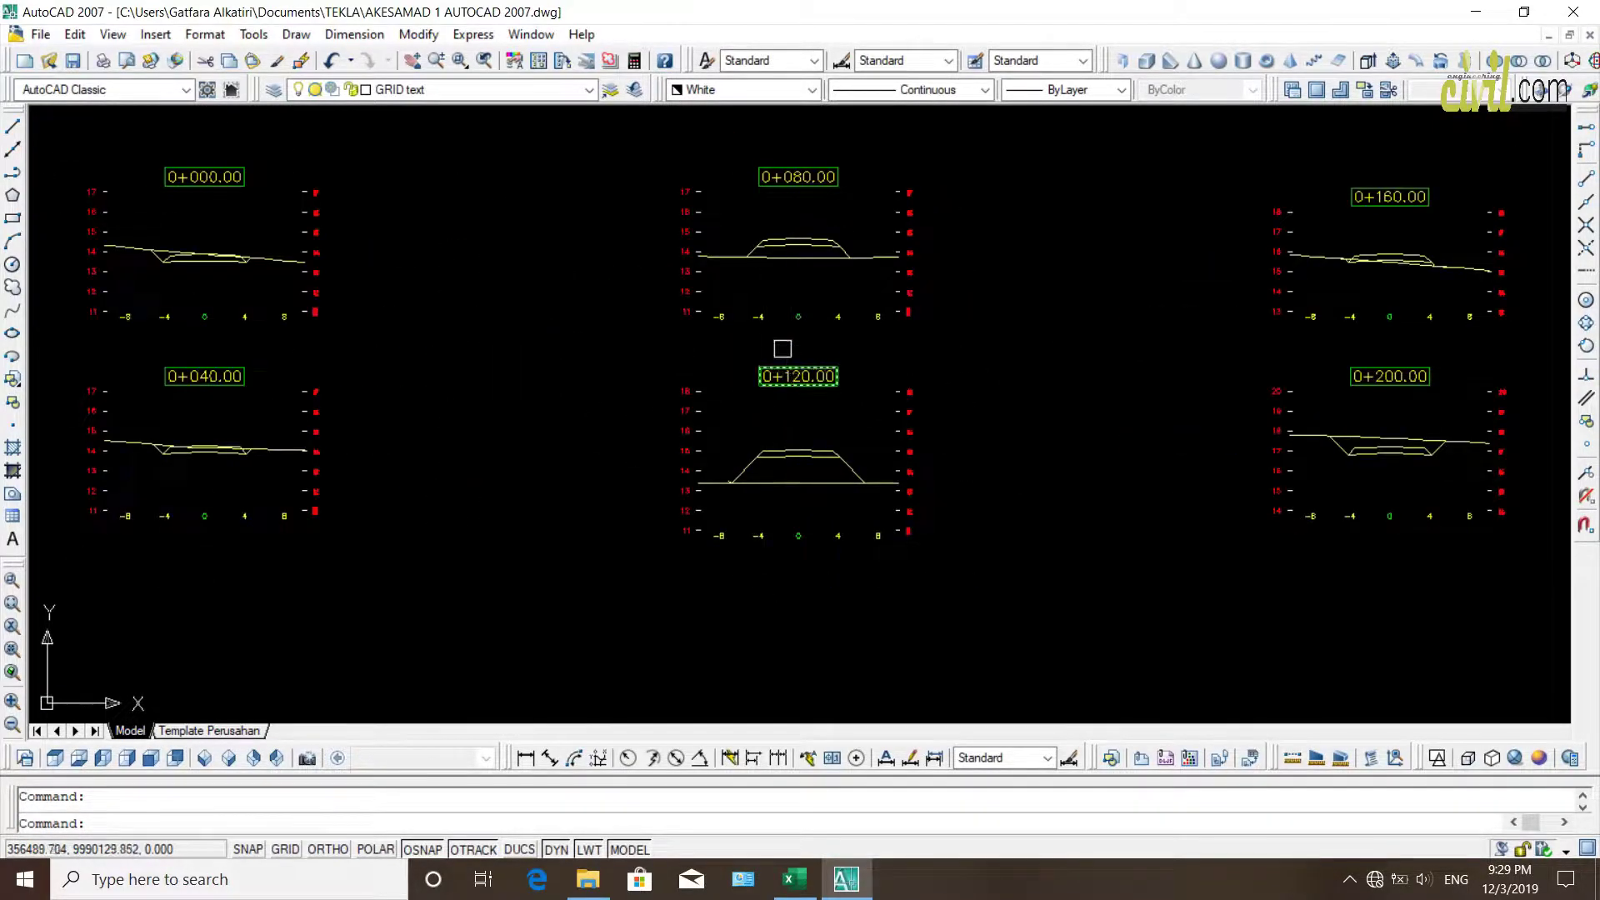
{"action": "scroll", "coordinate": [783, 257], "scroll_direction": "down", "scroll_amount": 3}
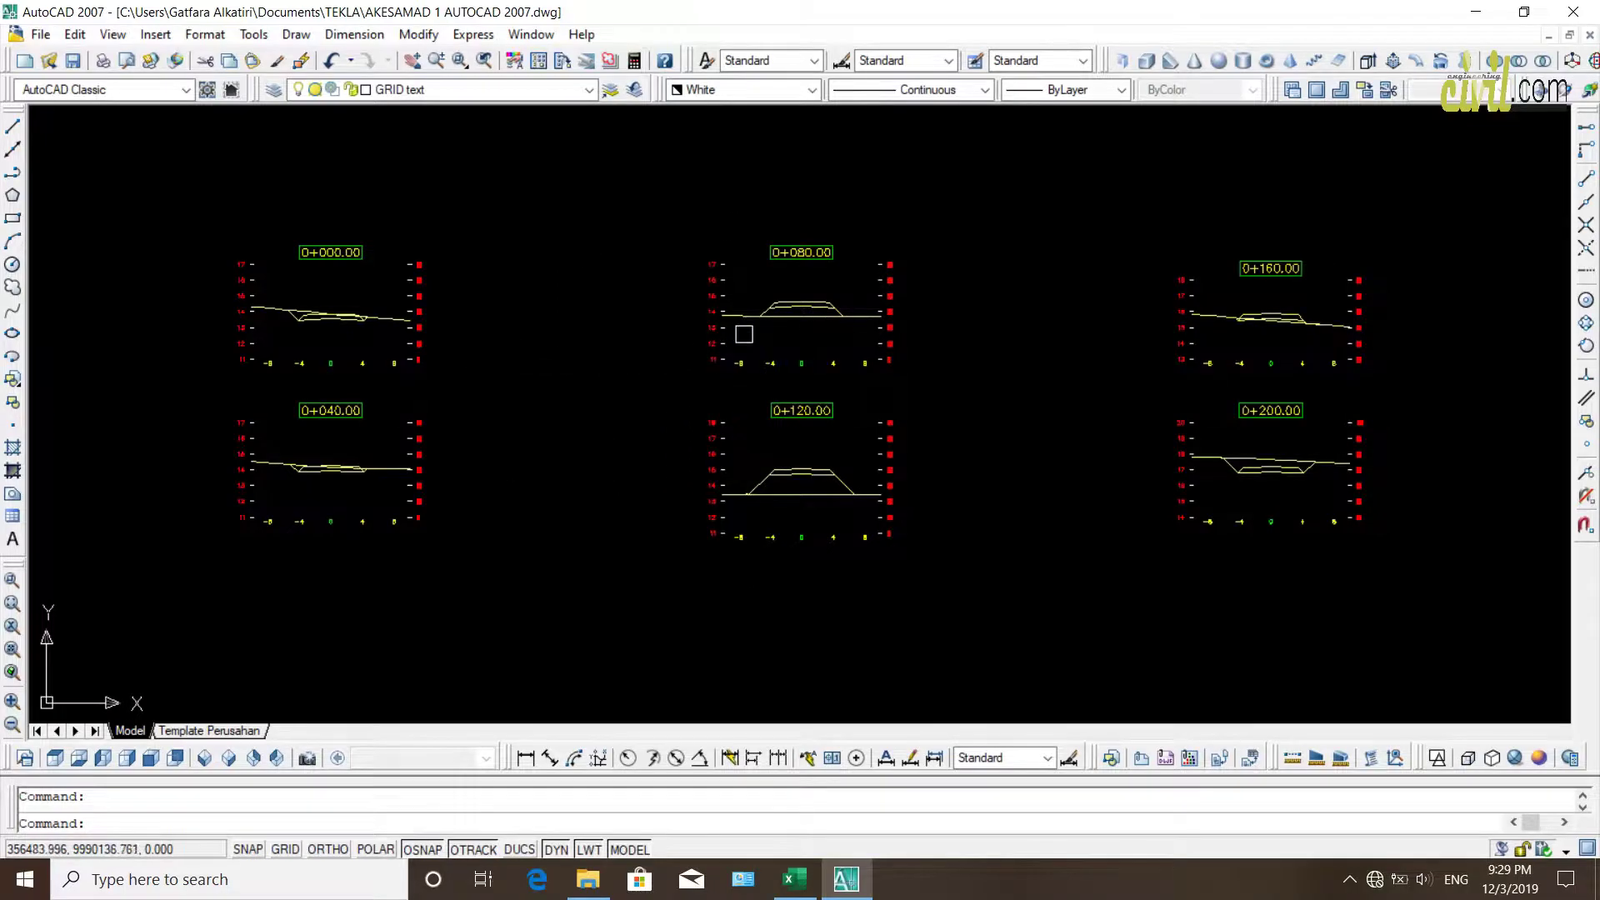
{"action": "scroll", "coordinate": [800, 313], "scroll_direction": "up", "scroll_amount": 4}
{"action": "scroll", "coordinate": [823, 302], "scroll_direction": "down", "scroll_amount": 3}
{"action": "scroll", "coordinate": [258, 454], "scroll_direction": "up", "scroll_amount": 1}
{"action": "scroll", "coordinate": [314, 447], "scroll_direction": "down", "scroll_amount": 2}
{"action": "scroll", "coordinate": [712, 341], "scroll_direction": "up", "scroll_amount": 3}
{"action": "scroll", "coordinate": [558, 517], "scroll_direction": "down", "scroll_amount": 2}
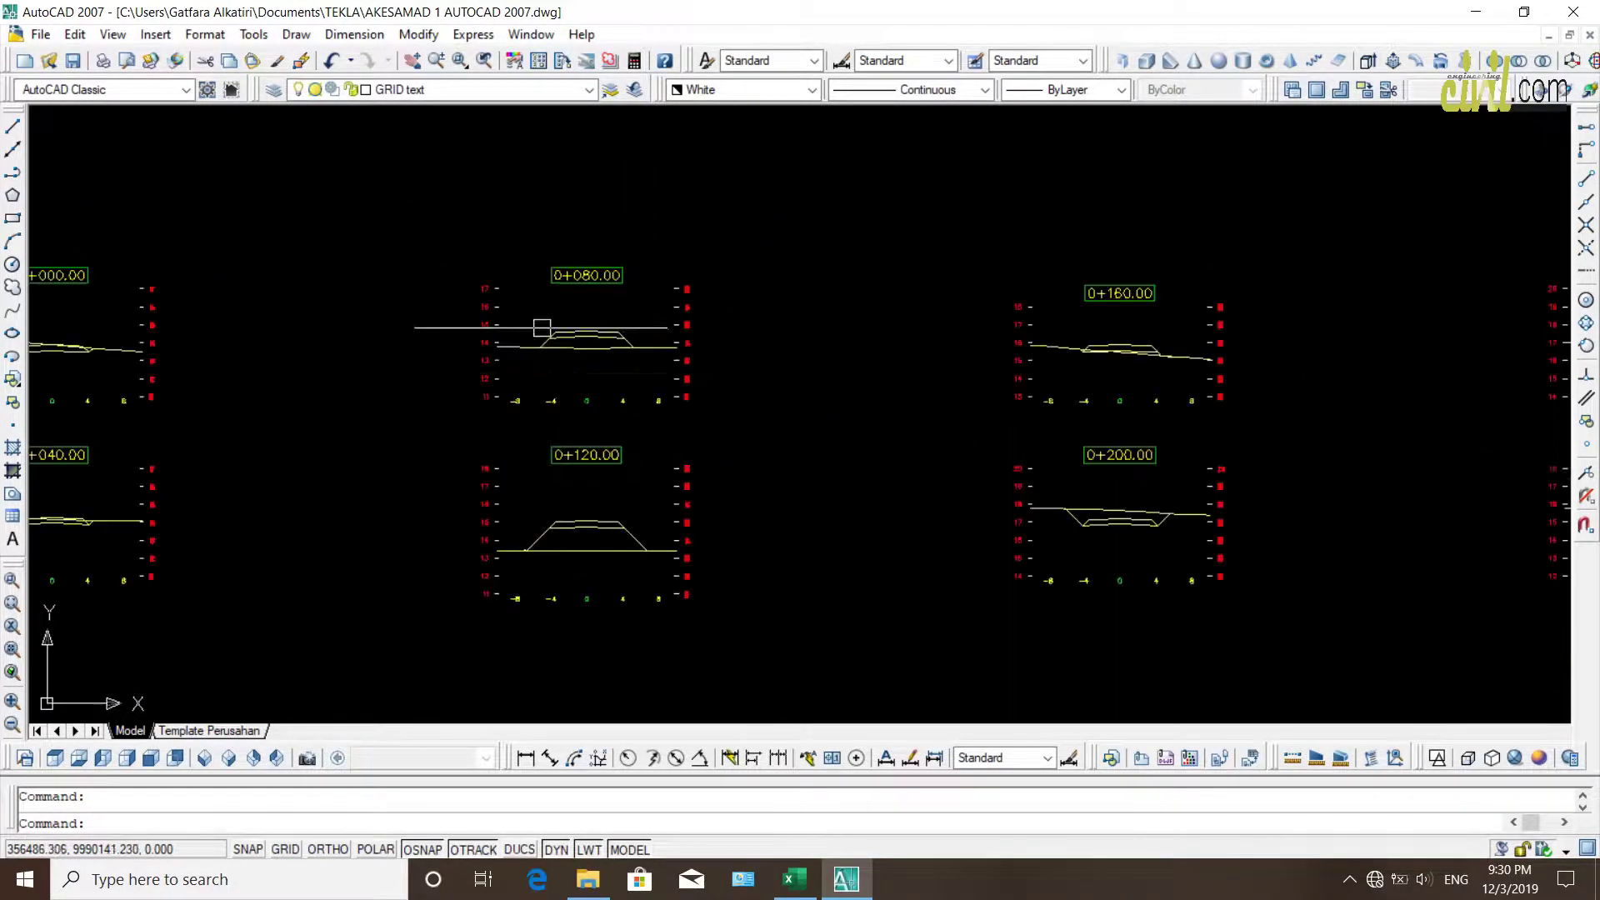
{"action": "scroll", "coordinate": [584, 529], "scroll_direction": "up", "scroll_amount": 5}
{"action": "scroll", "coordinate": [603, 429], "scroll_direction": "down", "scroll_amount": 2}
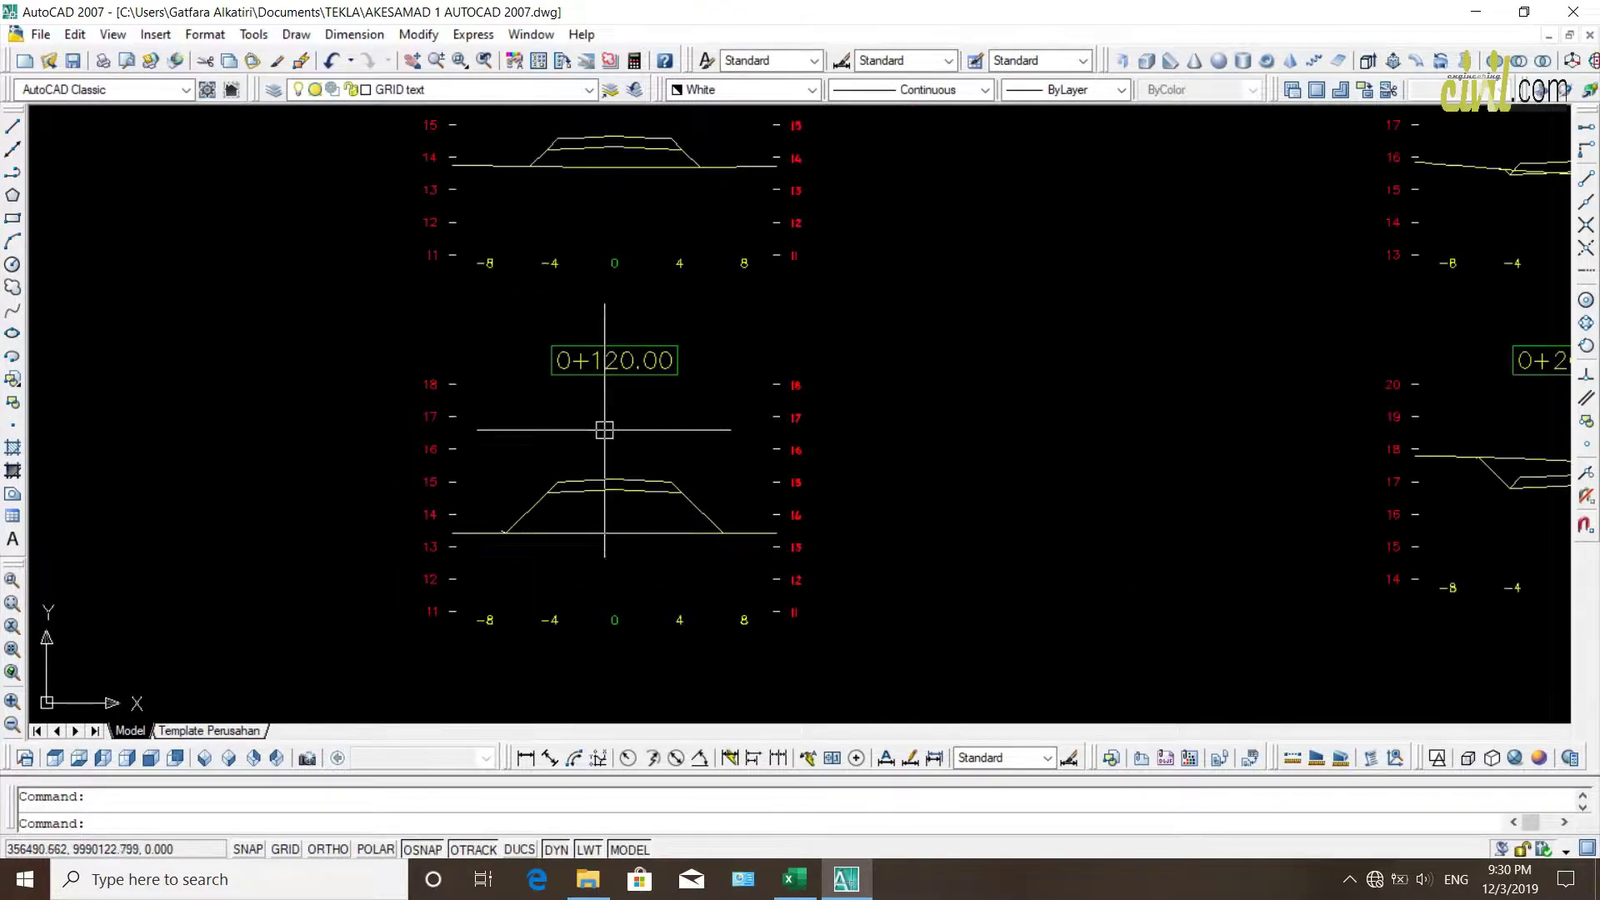
{"action": "scroll", "coordinate": [623, 438], "scroll_direction": "down", "scroll_amount": 4}
{"action": "scroll", "coordinate": [500, 409], "scroll_direction": "down", "scroll_amount": 2}
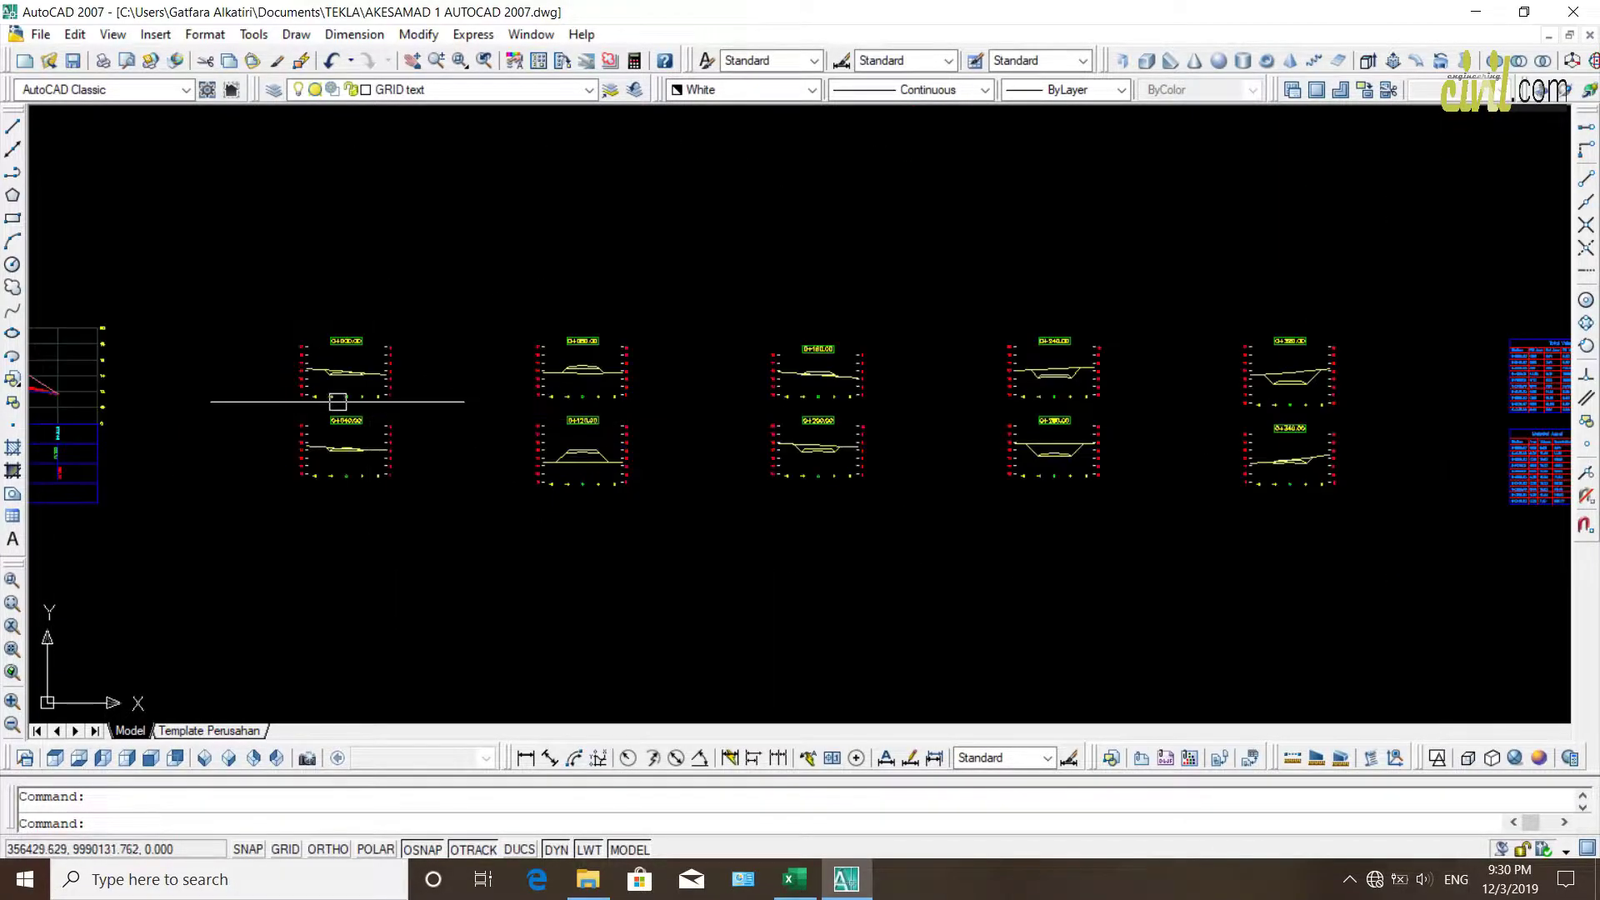
{"action": "scroll", "coordinate": [692, 427], "scroll_direction": "up", "scroll_amount": 2}
{"action": "scroll", "coordinate": [367, 375], "scroll_direction": "down", "scroll_amount": 3}
{"action": "scroll", "coordinate": [317, 382], "scroll_direction": "up", "scroll_amount": 1}
{"action": "scroll", "coordinate": [679, 443], "scroll_direction": "up", "scroll_amount": 3}
{"action": "scroll", "coordinate": [583, 397], "scroll_direction": "up", "scroll_amount": 3}
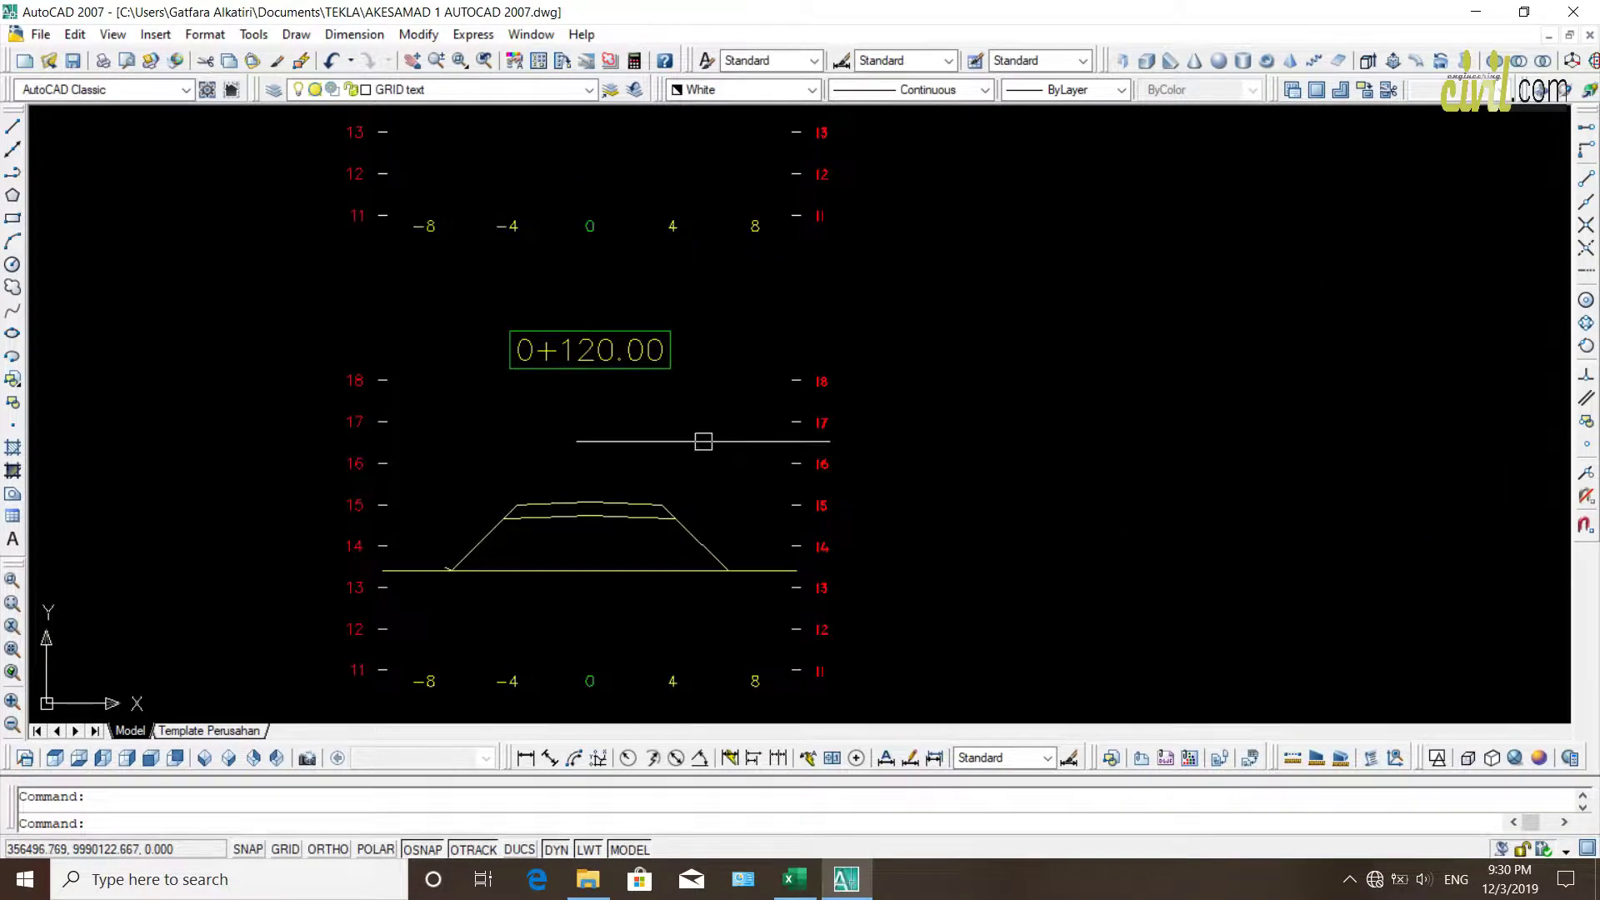
{"action": "scroll", "coordinate": [635, 446], "scroll_direction": "down", "scroll_amount": 6}
{"action": "scroll", "coordinate": [634, 447], "scroll_direction": "up", "scroll_amount": 4}
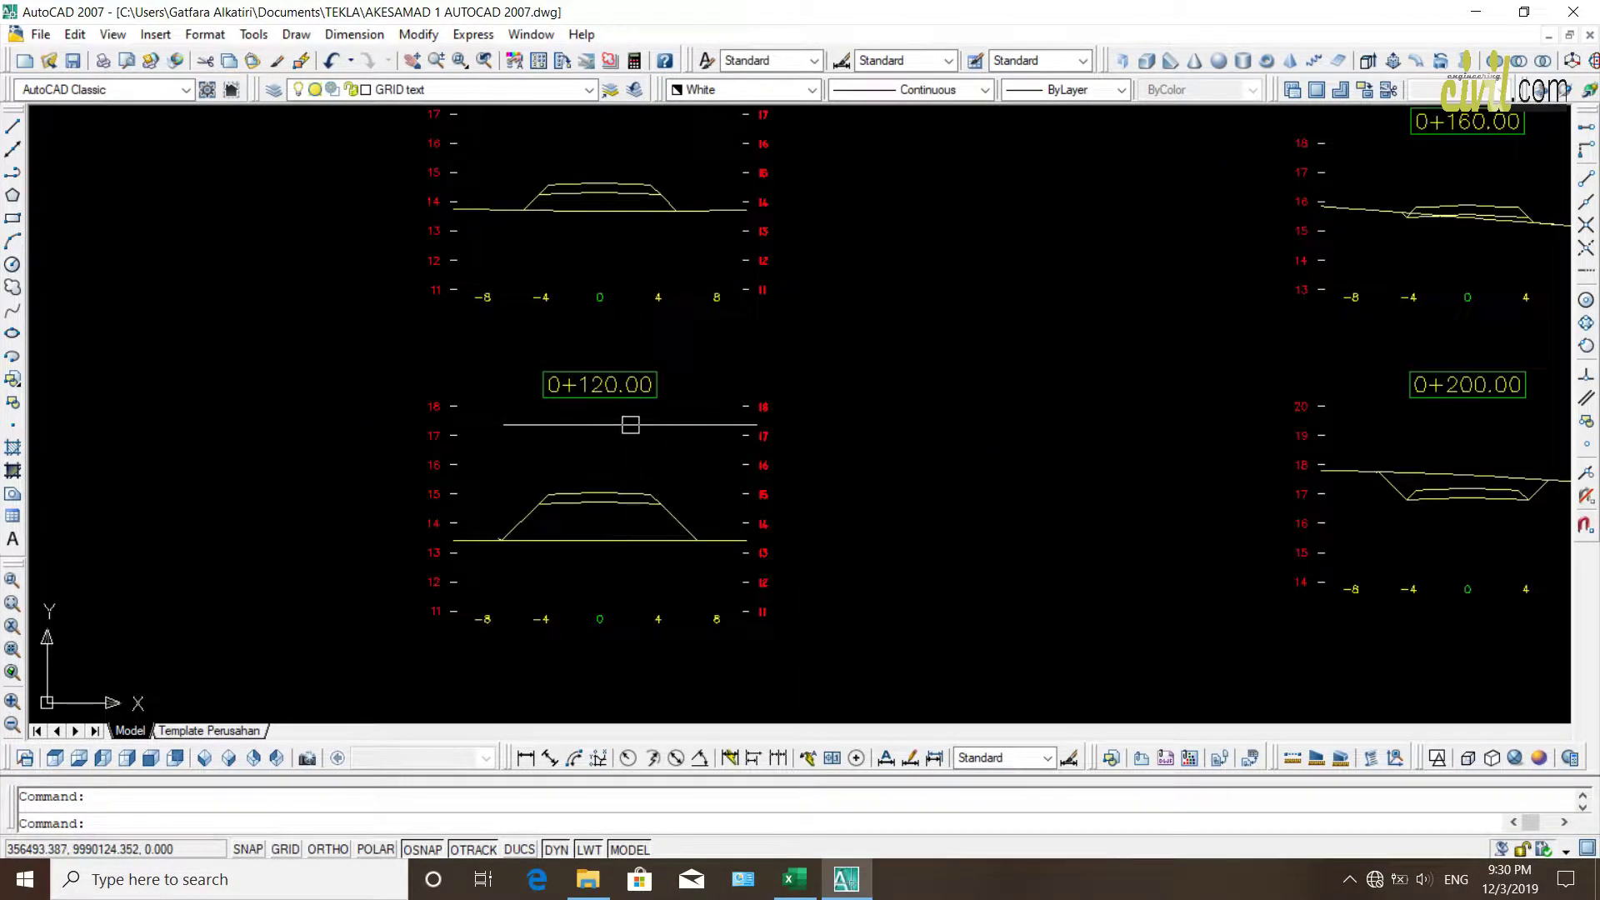
{"action": "scroll", "coordinate": [625, 446], "scroll_direction": "down", "scroll_amount": 2}
{"action": "scroll", "coordinate": [614, 458], "scroll_direction": "up", "scroll_amount": 5}
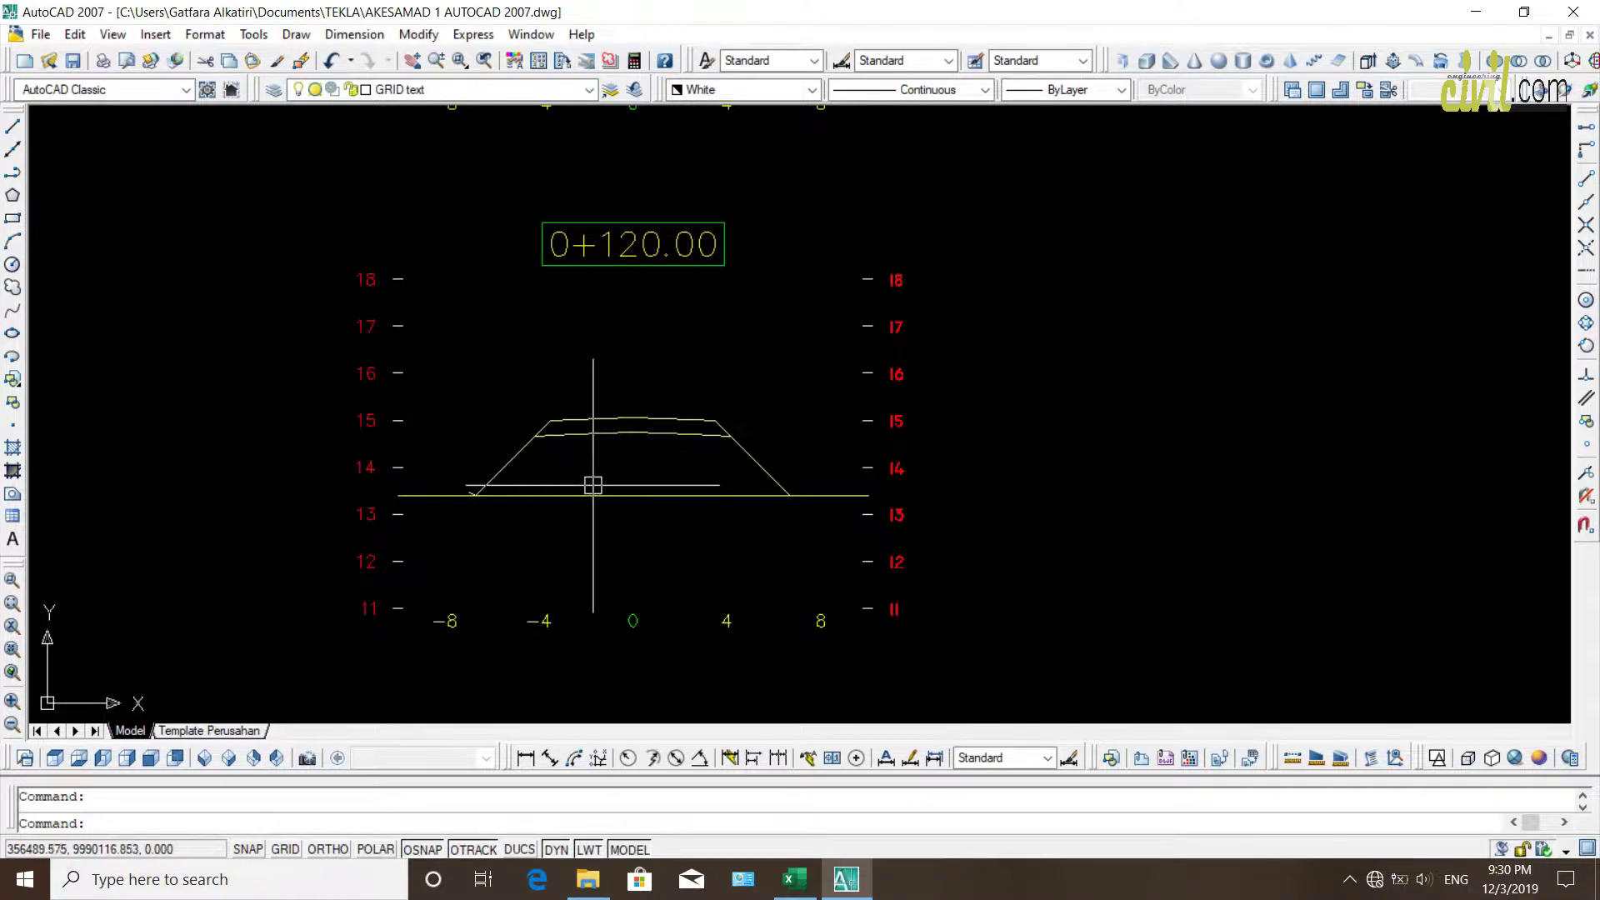
Trace the fill area below the pavement at station 0+120.00 with a polyline through its corners back to the start point
{"action": "scroll", "coordinate": [488, 466], "scroll_direction": "up", "scroll_amount": 2}
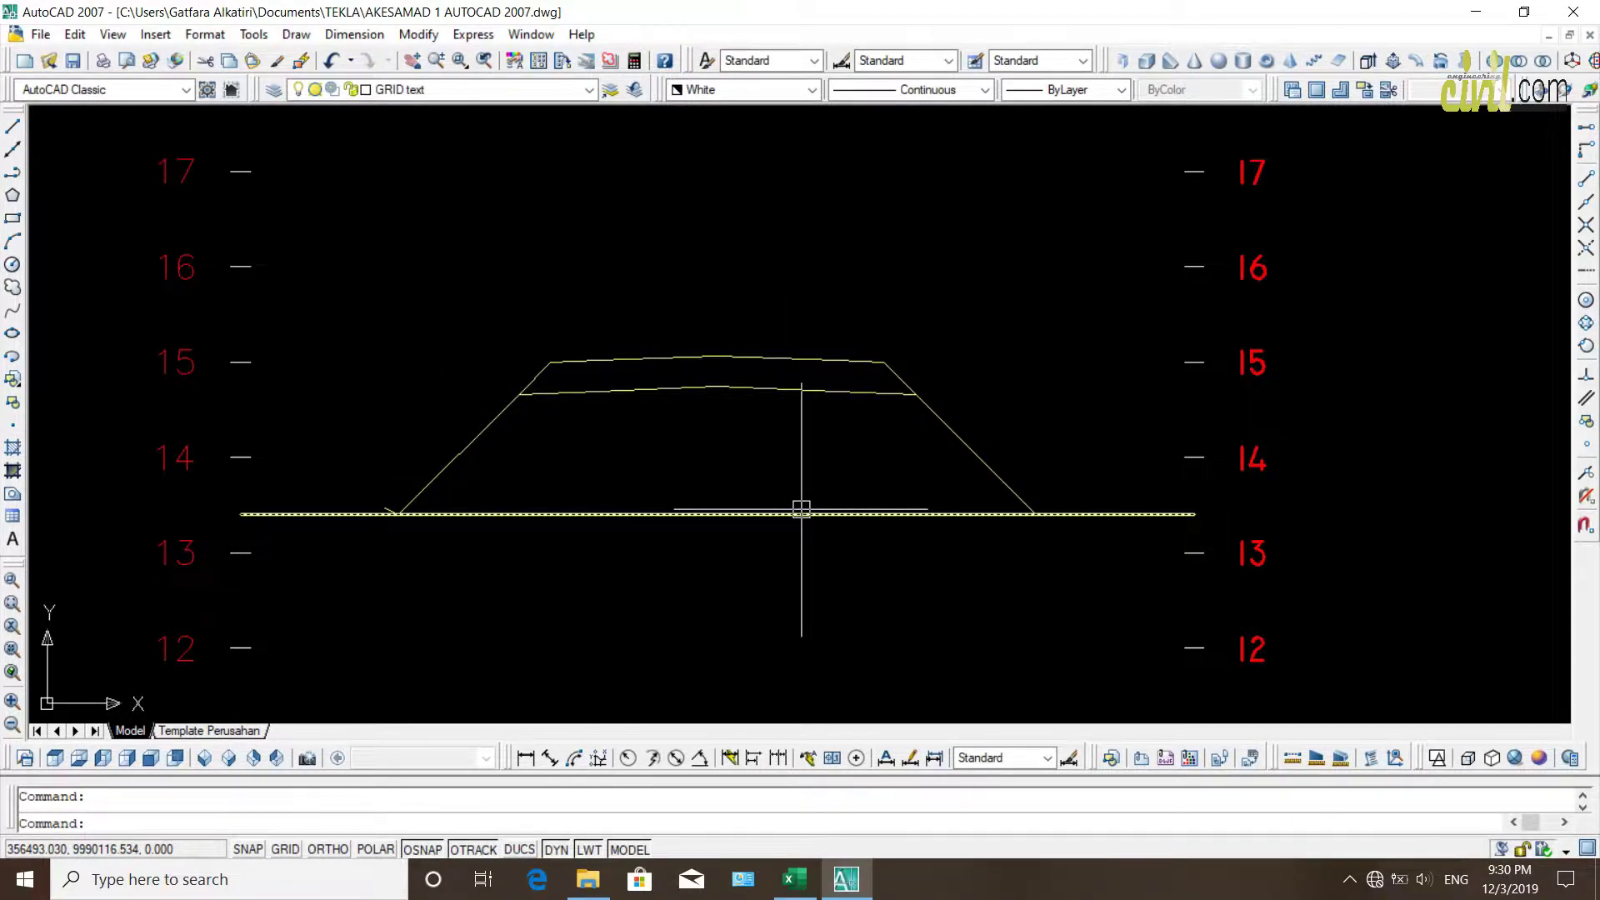
{"action": "type", "text": "pl"}
{"action": "key", "text": "Return"}
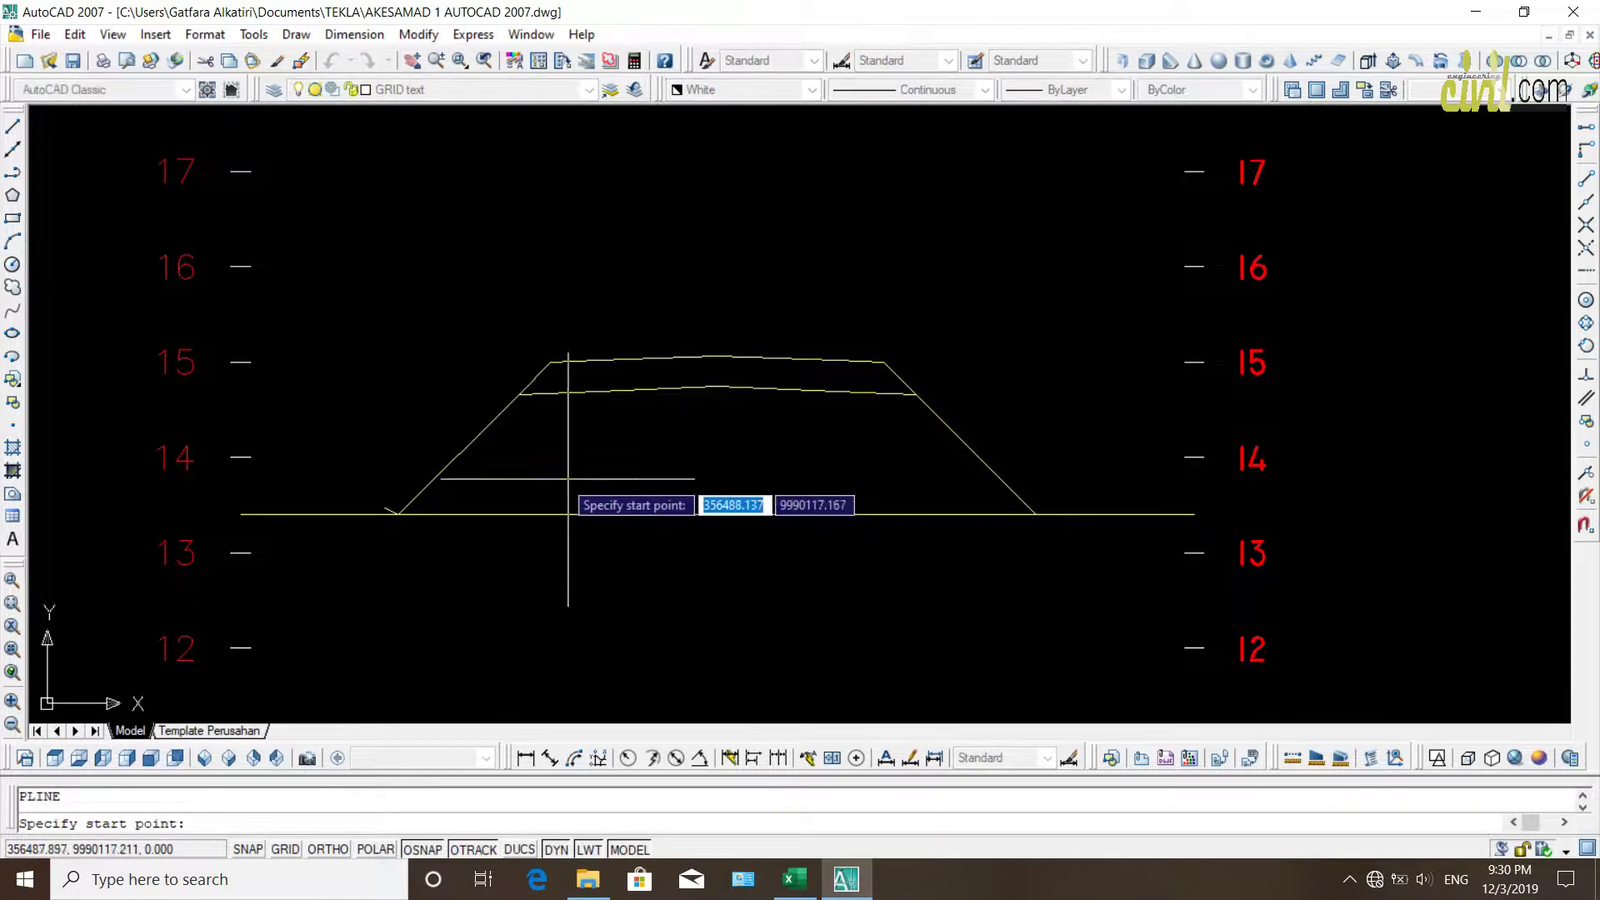
{"action": "left_click", "coordinate": [399, 514]}
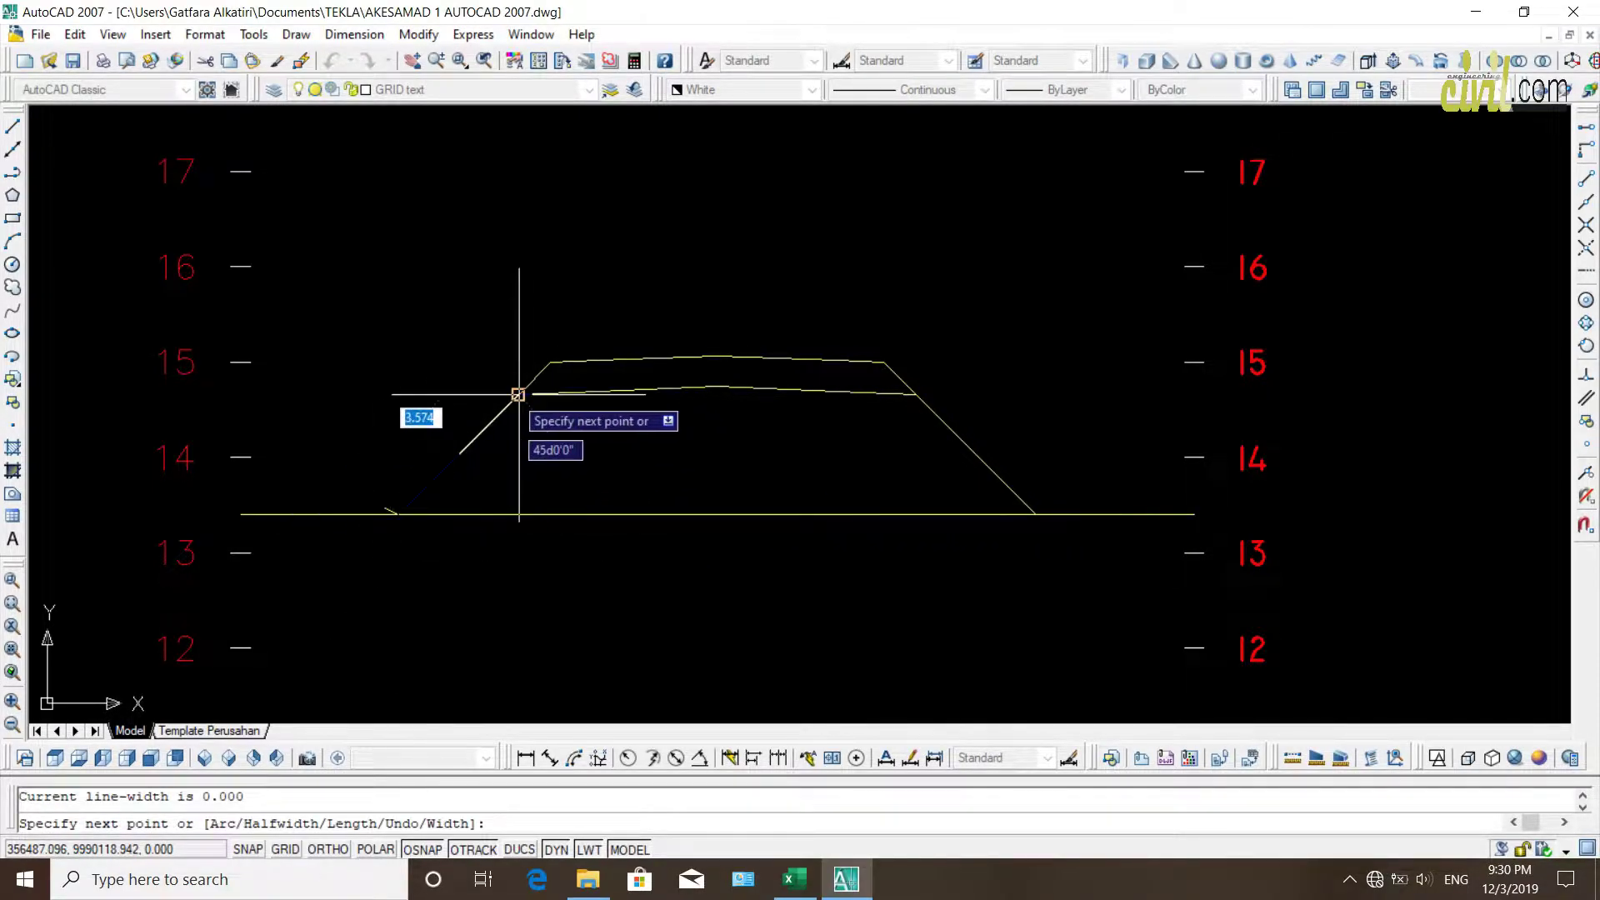
{"action": "left_click", "coordinate": [525, 394]}
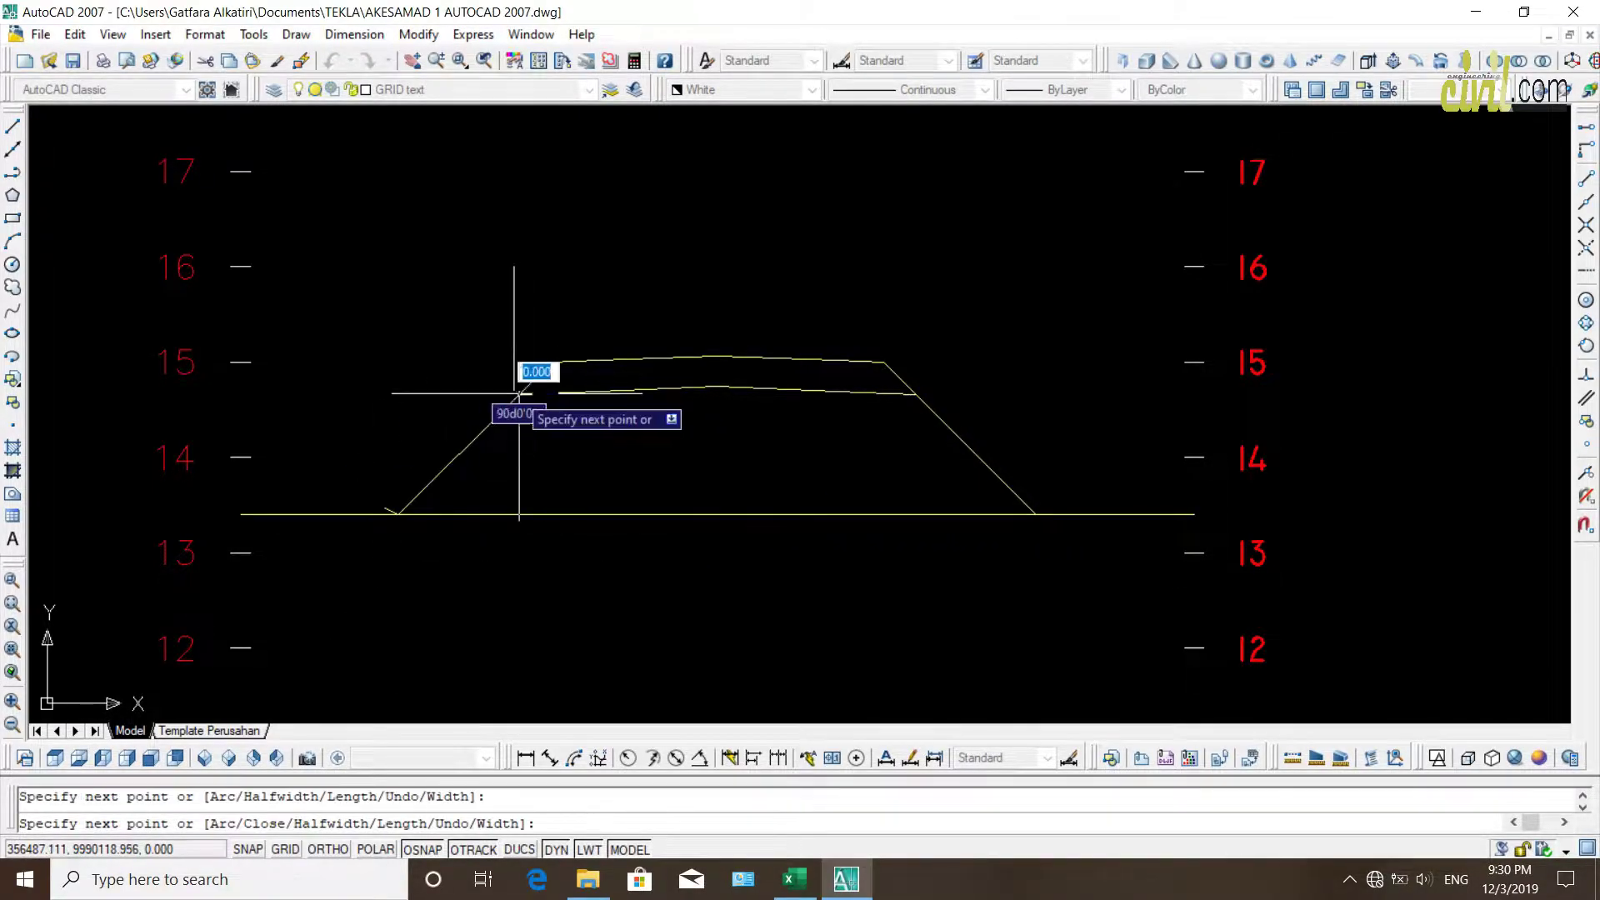
{"action": "left_click", "coordinate": [716, 386]}
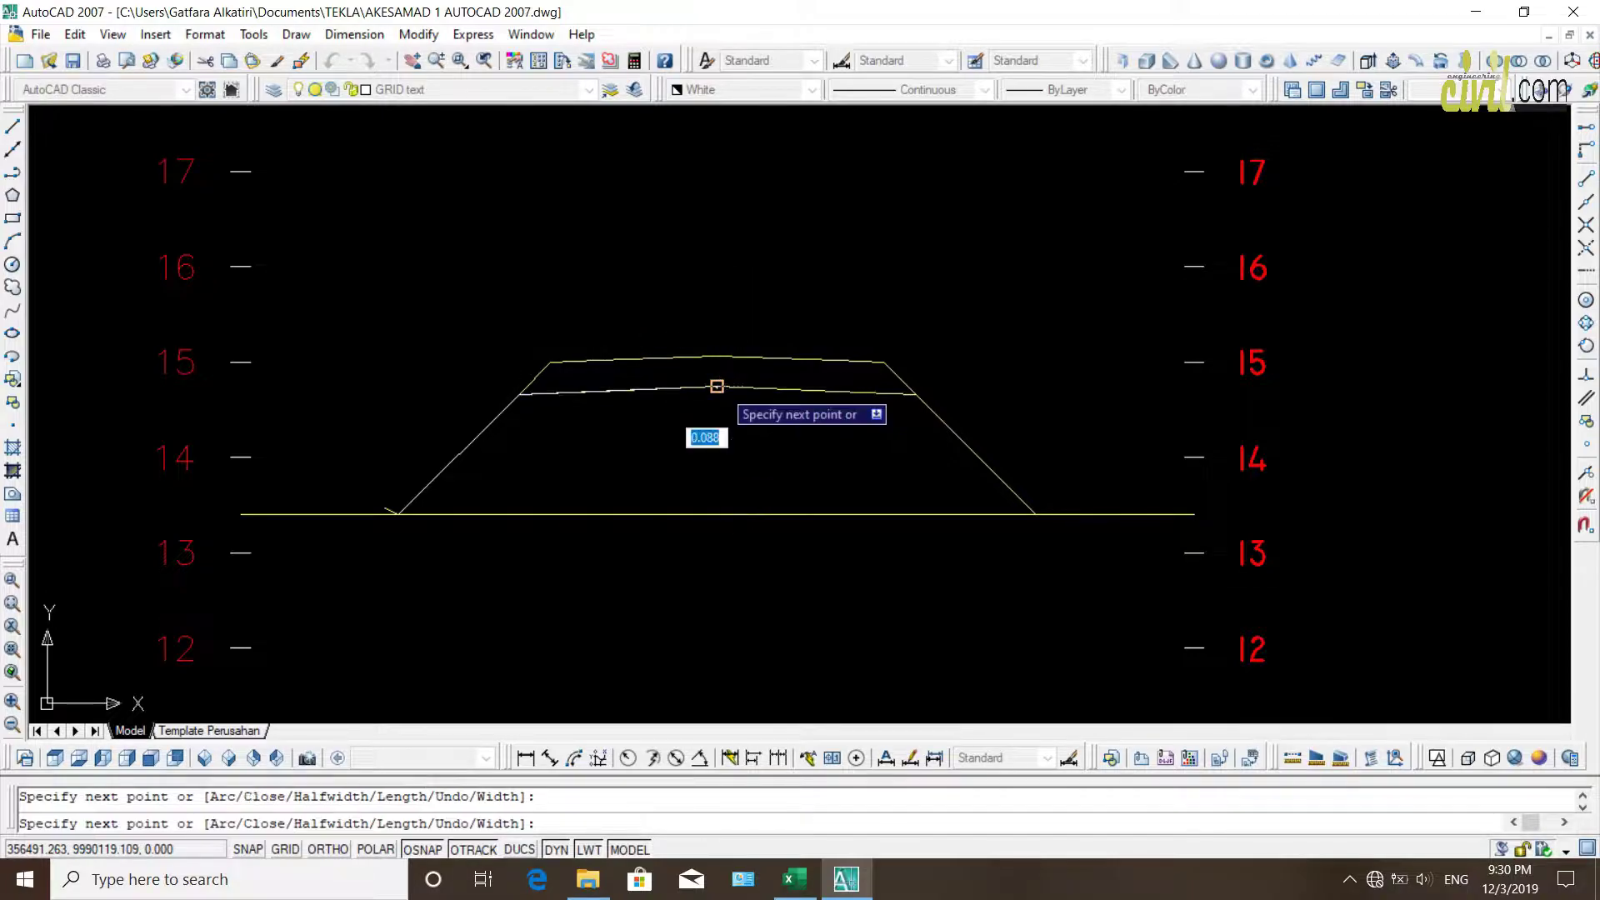
{"action": "left_click", "coordinate": [917, 394]}
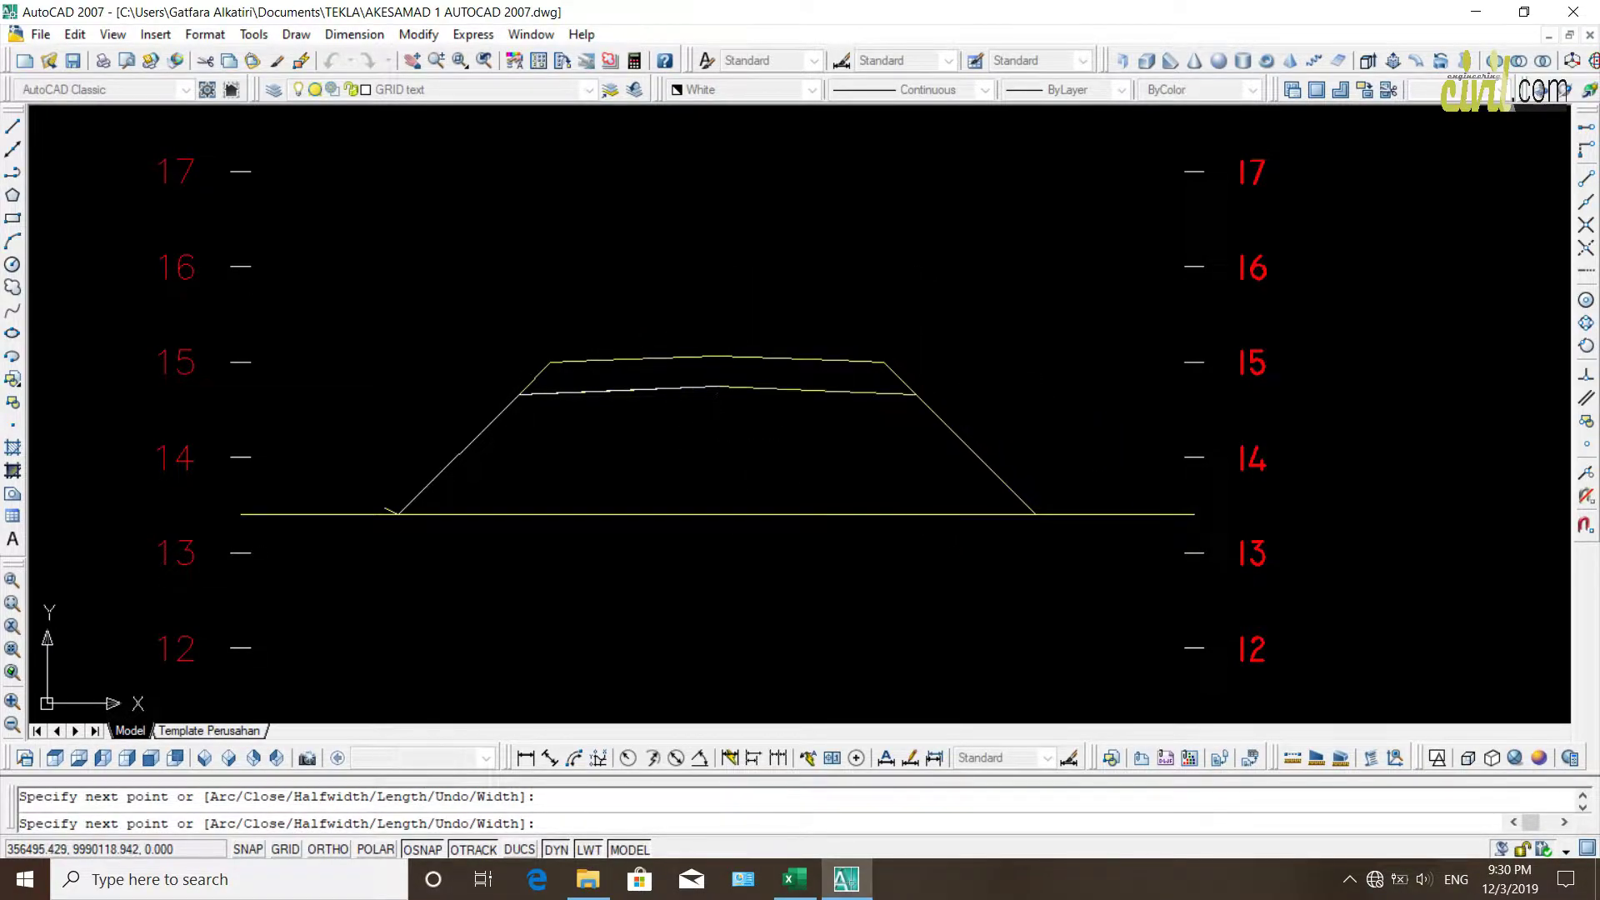
{"action": "left_click", "coordinate": [1036, 513]}
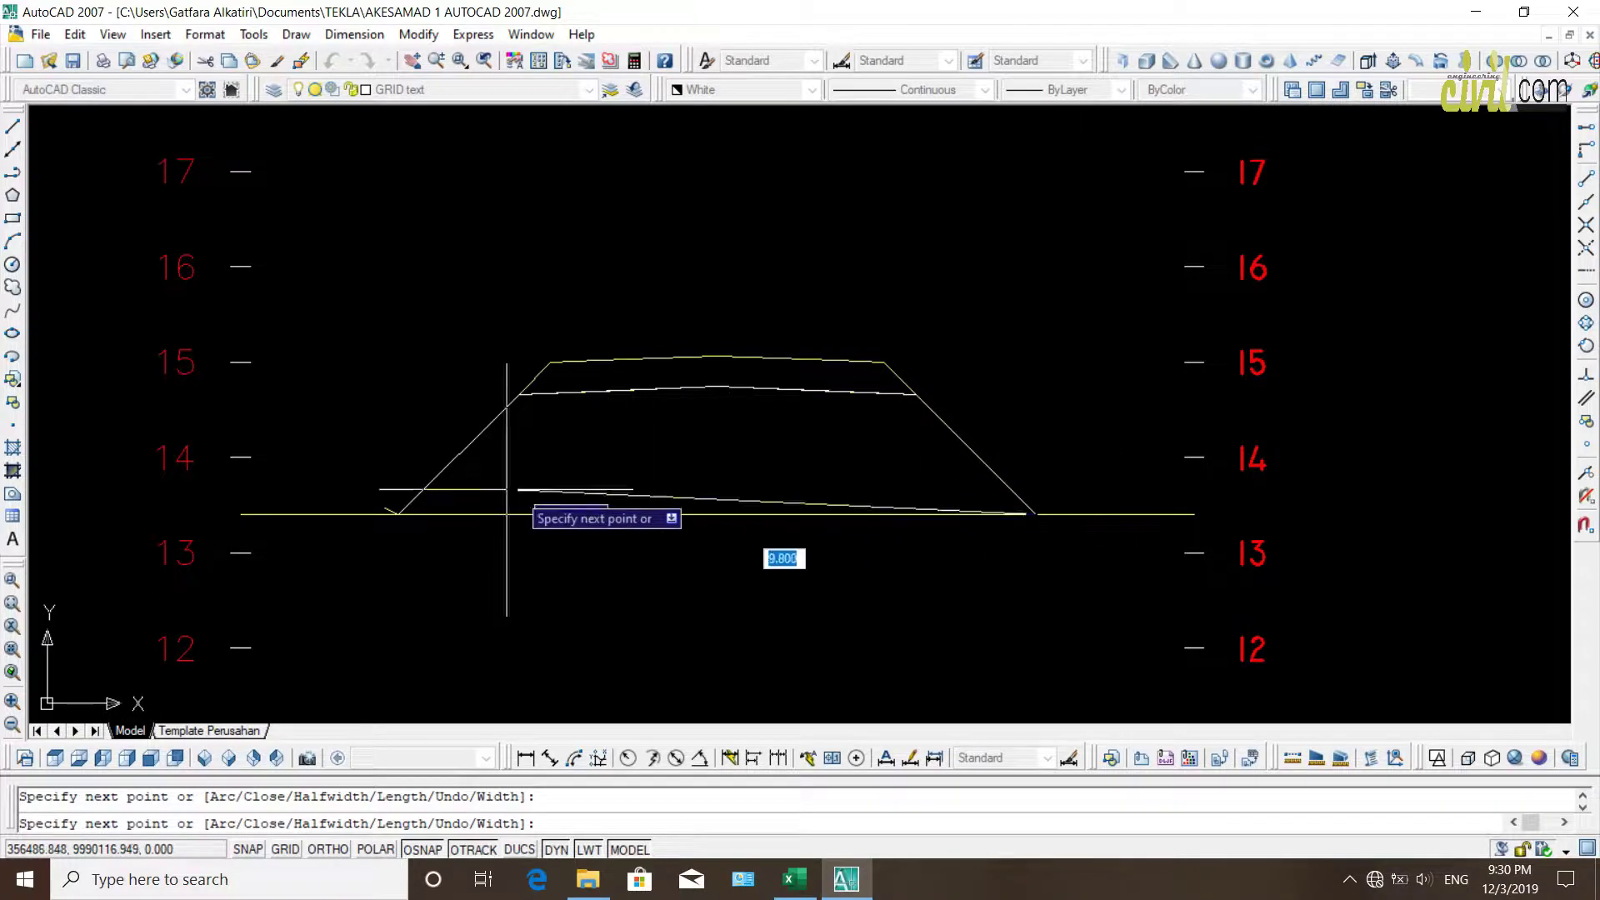
{"action": "left_click", "coordinate": [399, 513]}
{"action": "key", "text": "Return"}
Delete the polyline traced around the fill area of section 0+120.00
{"action": "left_click", "coordinate": [422, 483]}
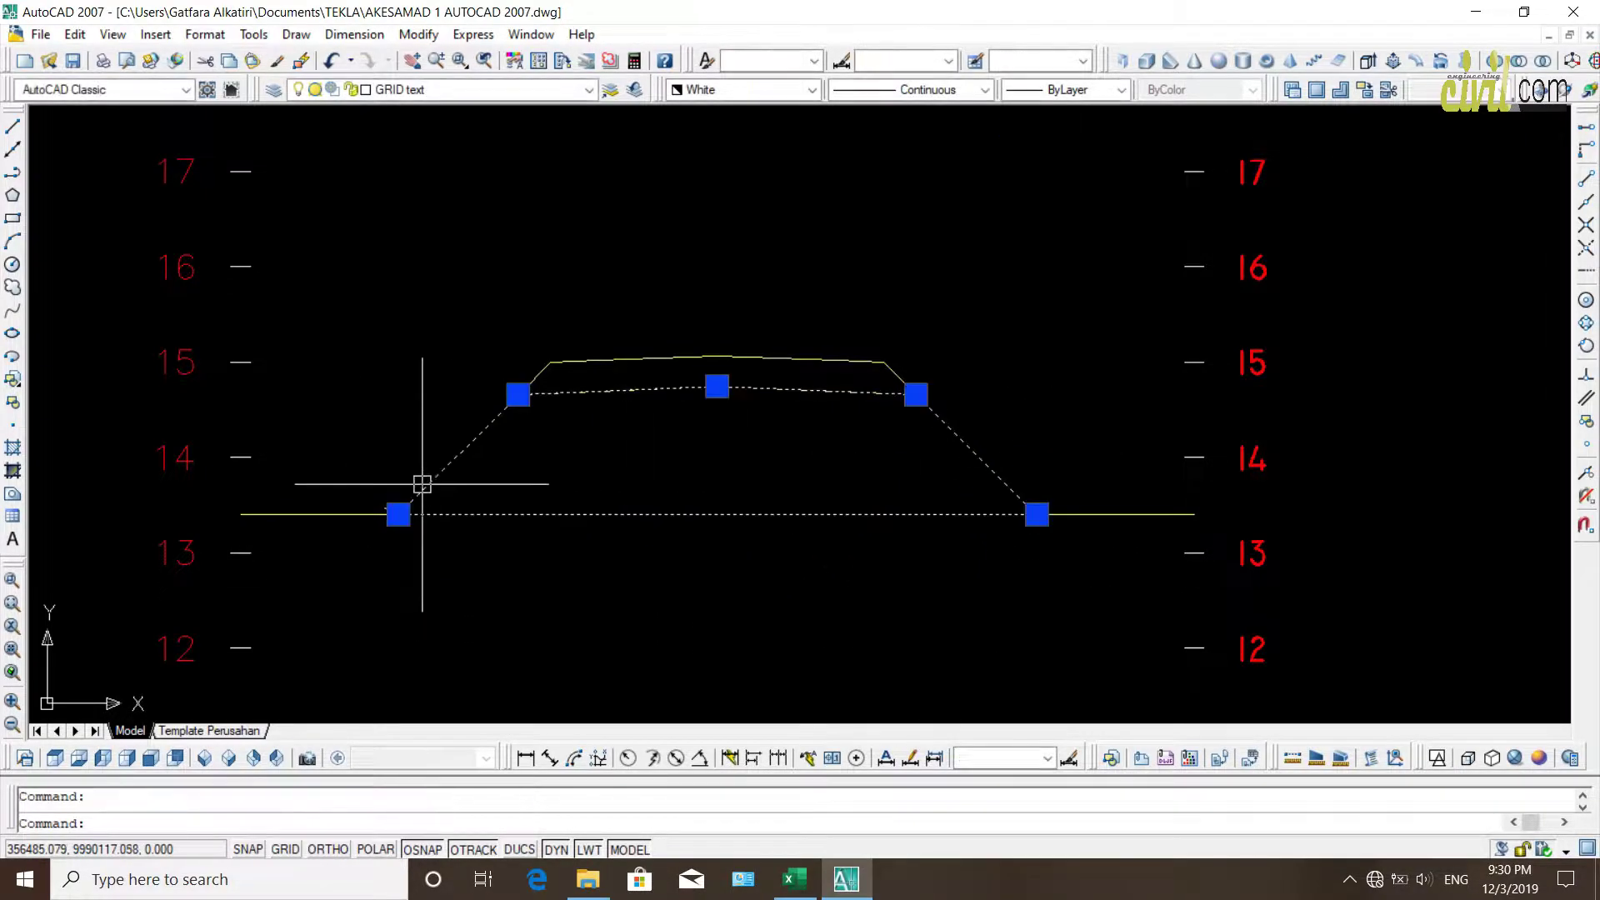
{"action": "scroll", "coordinate": [741, 496], "scroll_direction": "down", "scroll_amount": 5}
{"action": "scroll", "coordinate": [750, 467], "scroll_direction": "up", "scroll_amount": 1}
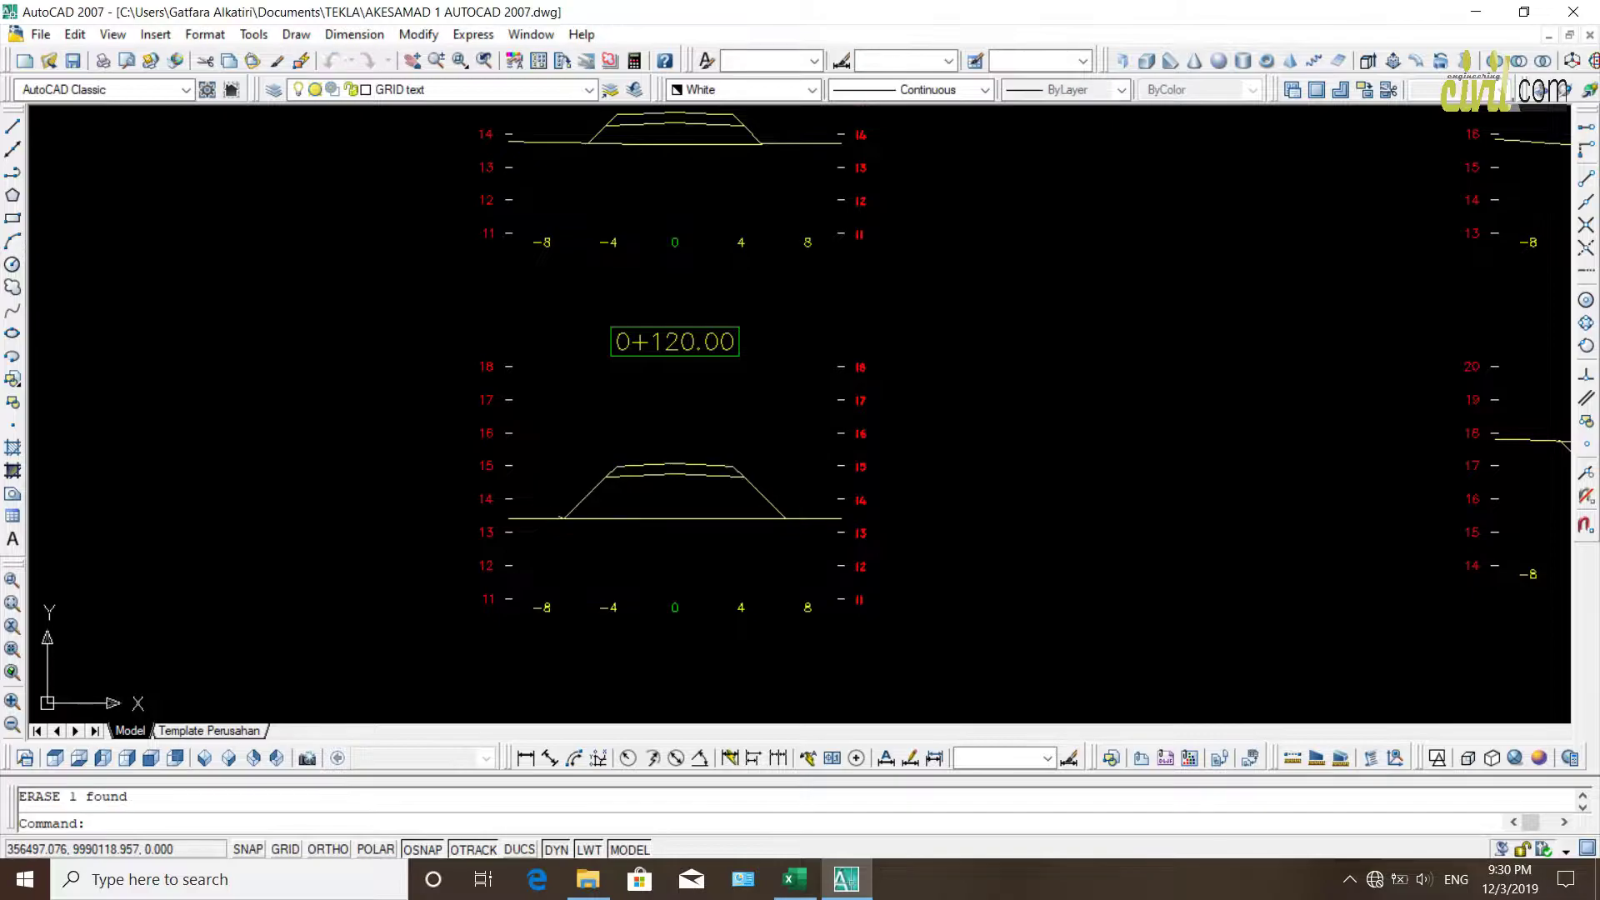
{"action": "scroll", "coordinate": [768, 500], "scroll_direction": "down", "scroll_amount": 3}
{"action": "key", "text": "Delete"}
Examine the ground line with its many vertices at section 0+200.00, and inspect the fill area at 0+120.00
{"action": "scroll", "coordinate": [1093, 481], "scroll_direction": "up", "scroll_amount": 6}
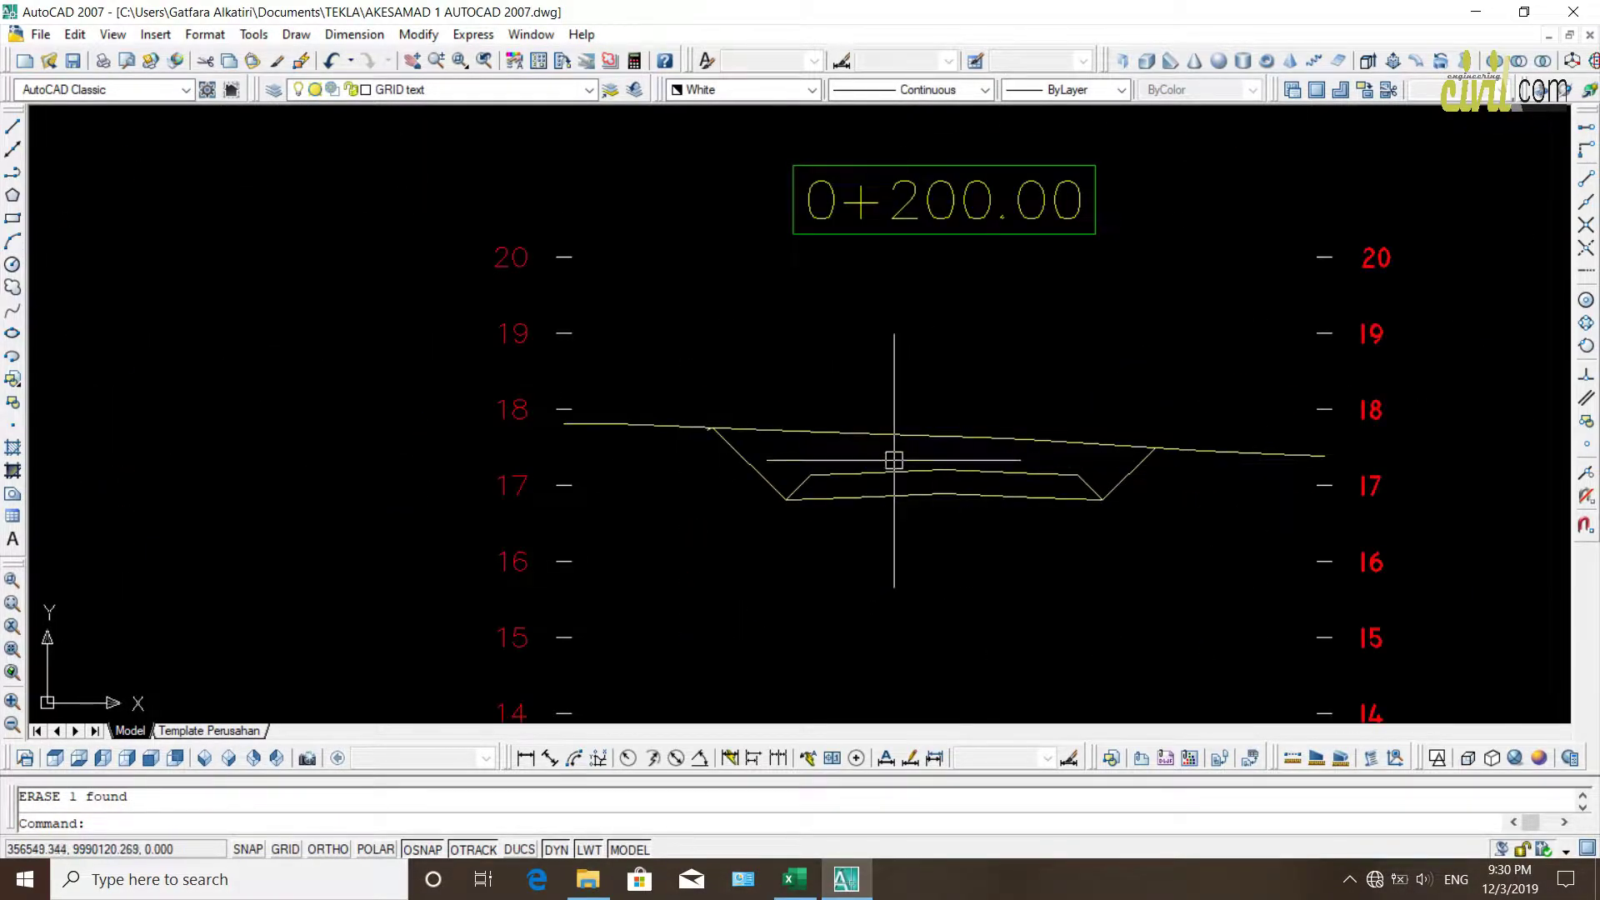
{"action": "left_click", "coordinate": [851, 433]}
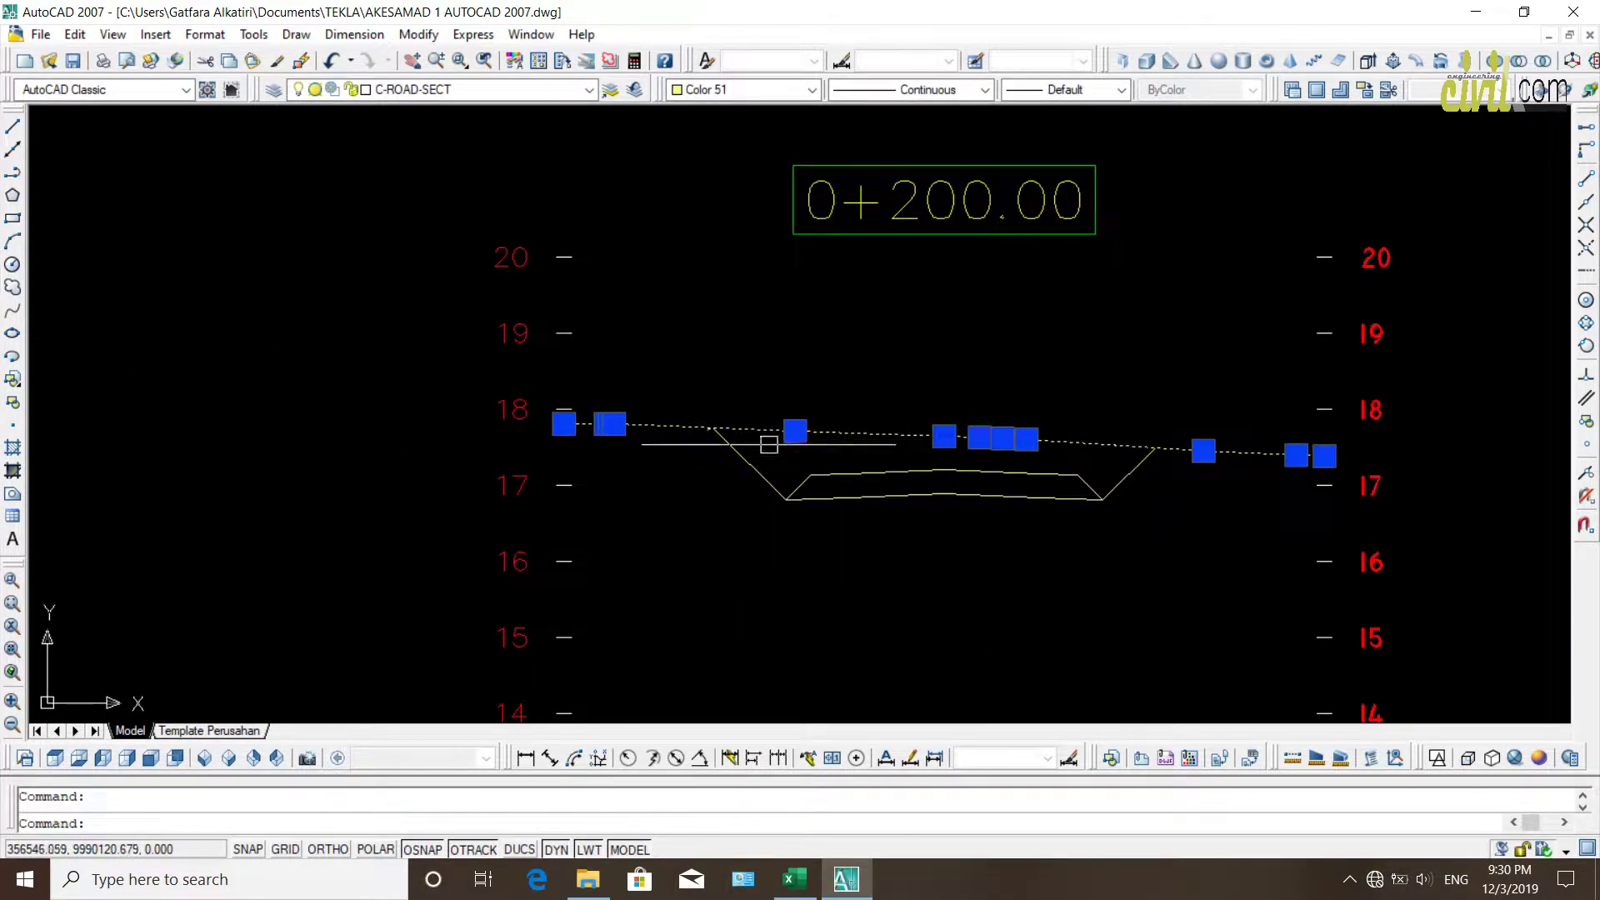
{"action": "scroll", "coordinate": [1126, 462], "scroll_direction": "up", "scroll_amount": 4}
{"action": "scroll", "coordinate": [831, 351], "scroll_direction": "down", "scroll_amount": 2}
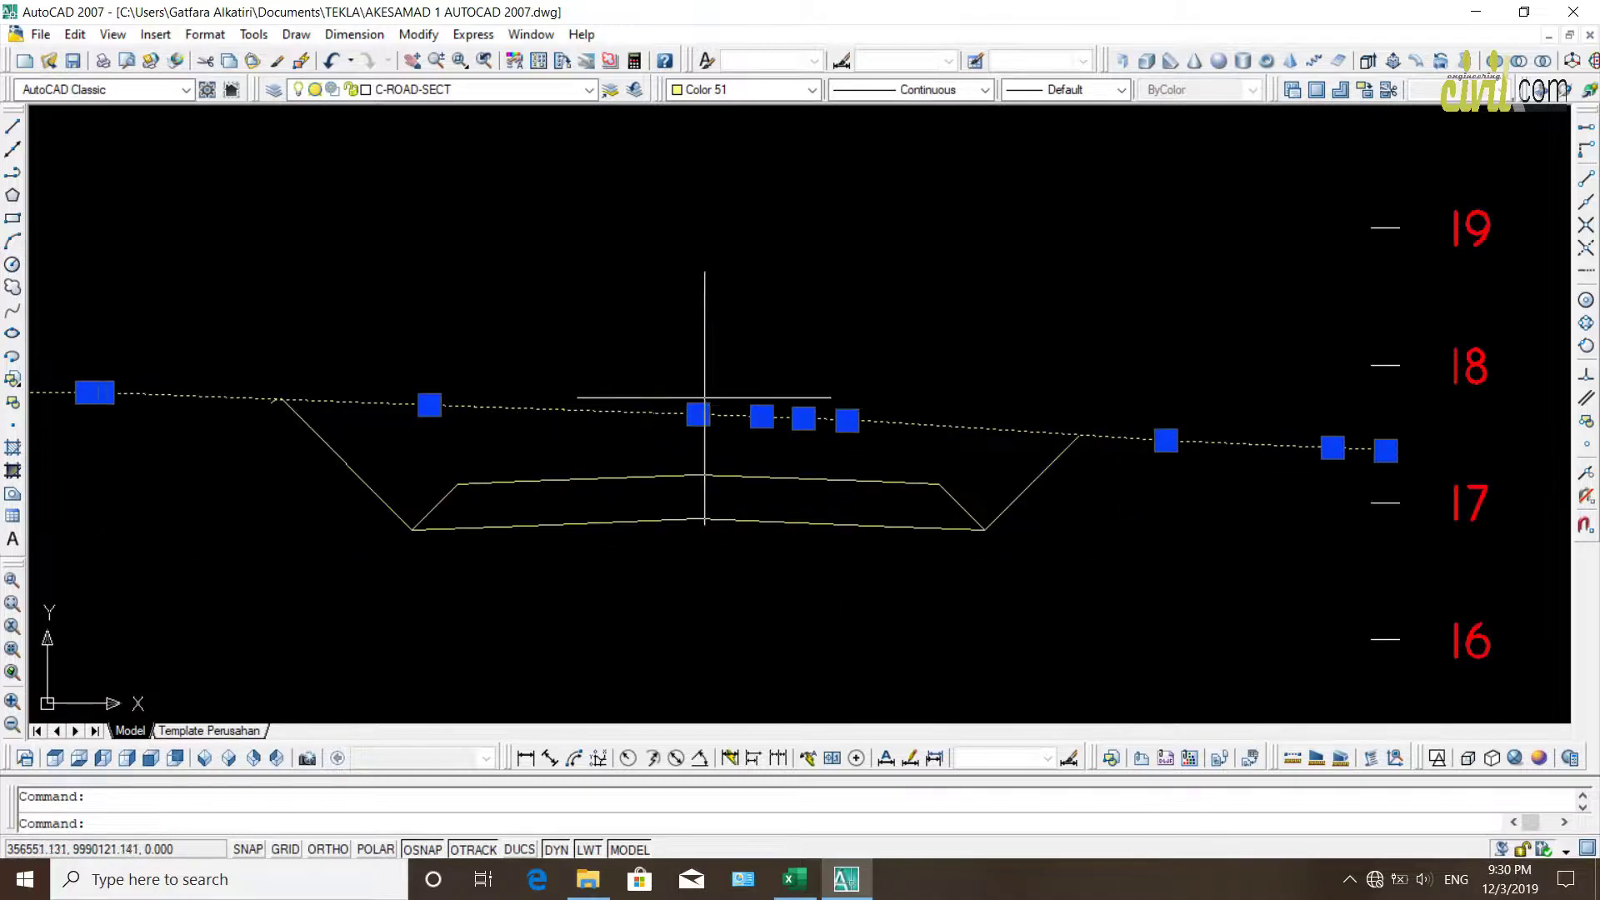
{"action": "key", "text": "Escape"}
{"action": "scroll", "coordinate": [372, 453], "scroll_direction": "up", "scroll_amount": 3}
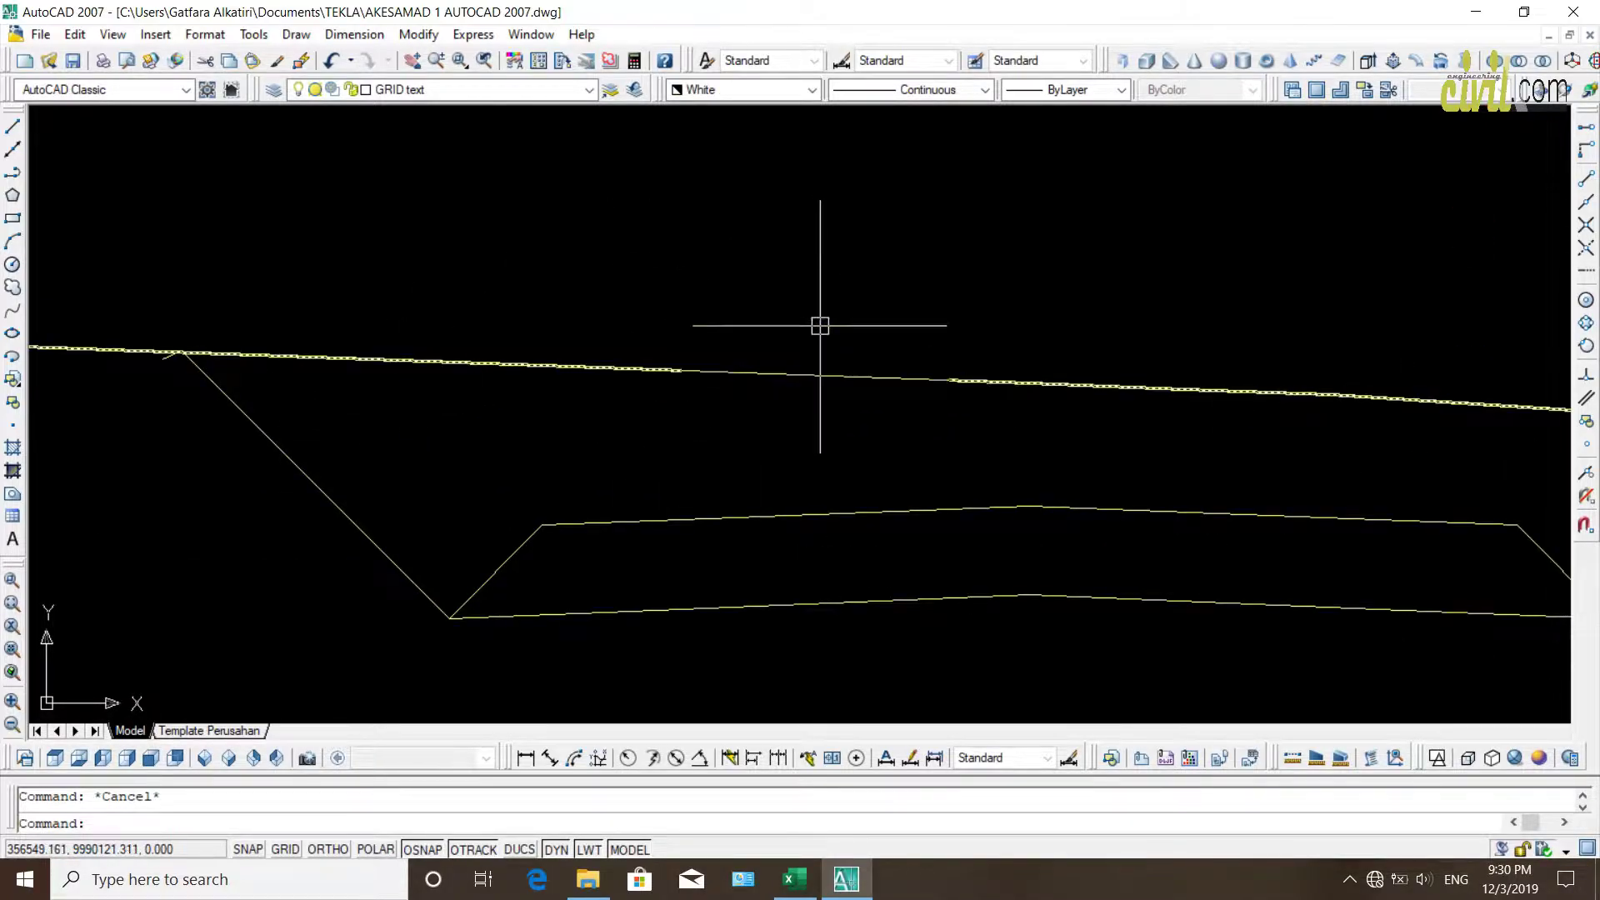
{"action": "scroll", "coordinate": [1104, 448], "scroll_direction": "down", "scroll_amount": 5}
{"action": "scroll", "coordinate": [1104, 448], "scroll_direction": "down", "scroll_amount": 5}
{"action": "scroll", "coordinate": [575, 467], "scroll_direction": "up", "scroll_amount": 6}
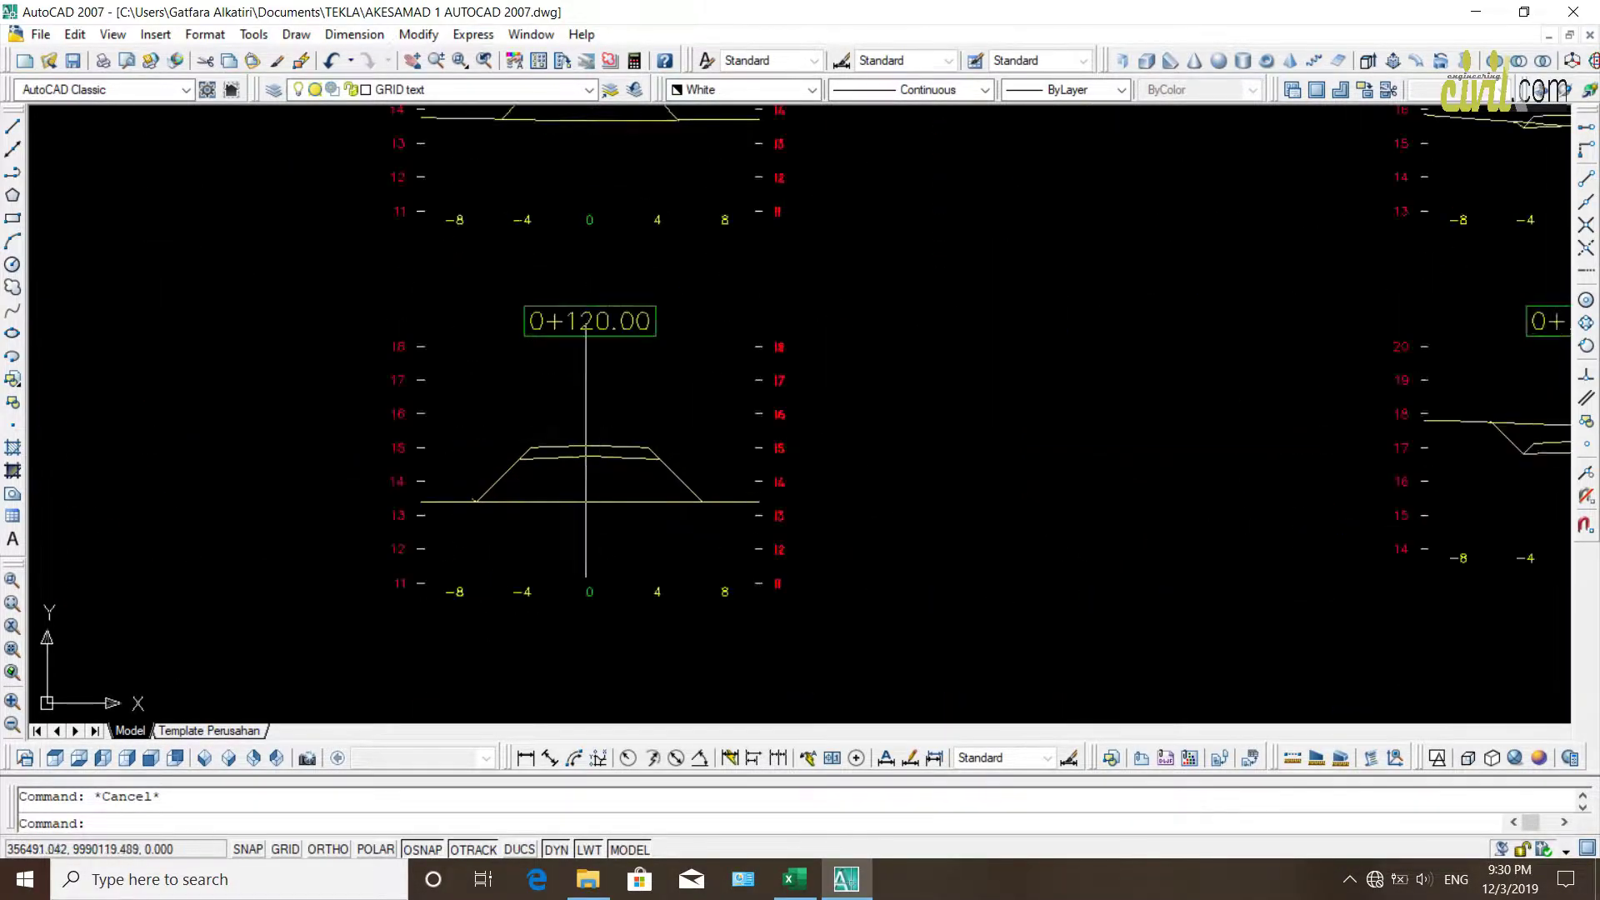
{"action": "scroll", "coordinate": [584, 375], "scroll_direction": "down", "scroll_amount": 1}
{"action": "scroll", "coordinate": [600, 428], "scroll_direction": "up", "scroll_amount": 5}
{"action": "scroll", "coordinate": [464, 422], "scroll_direction": "down", "scroll_amount": 3}
{"action": "scroll", "coordinate": [447, 356], "scroll_direction": "up", "scroll_amount": 2}
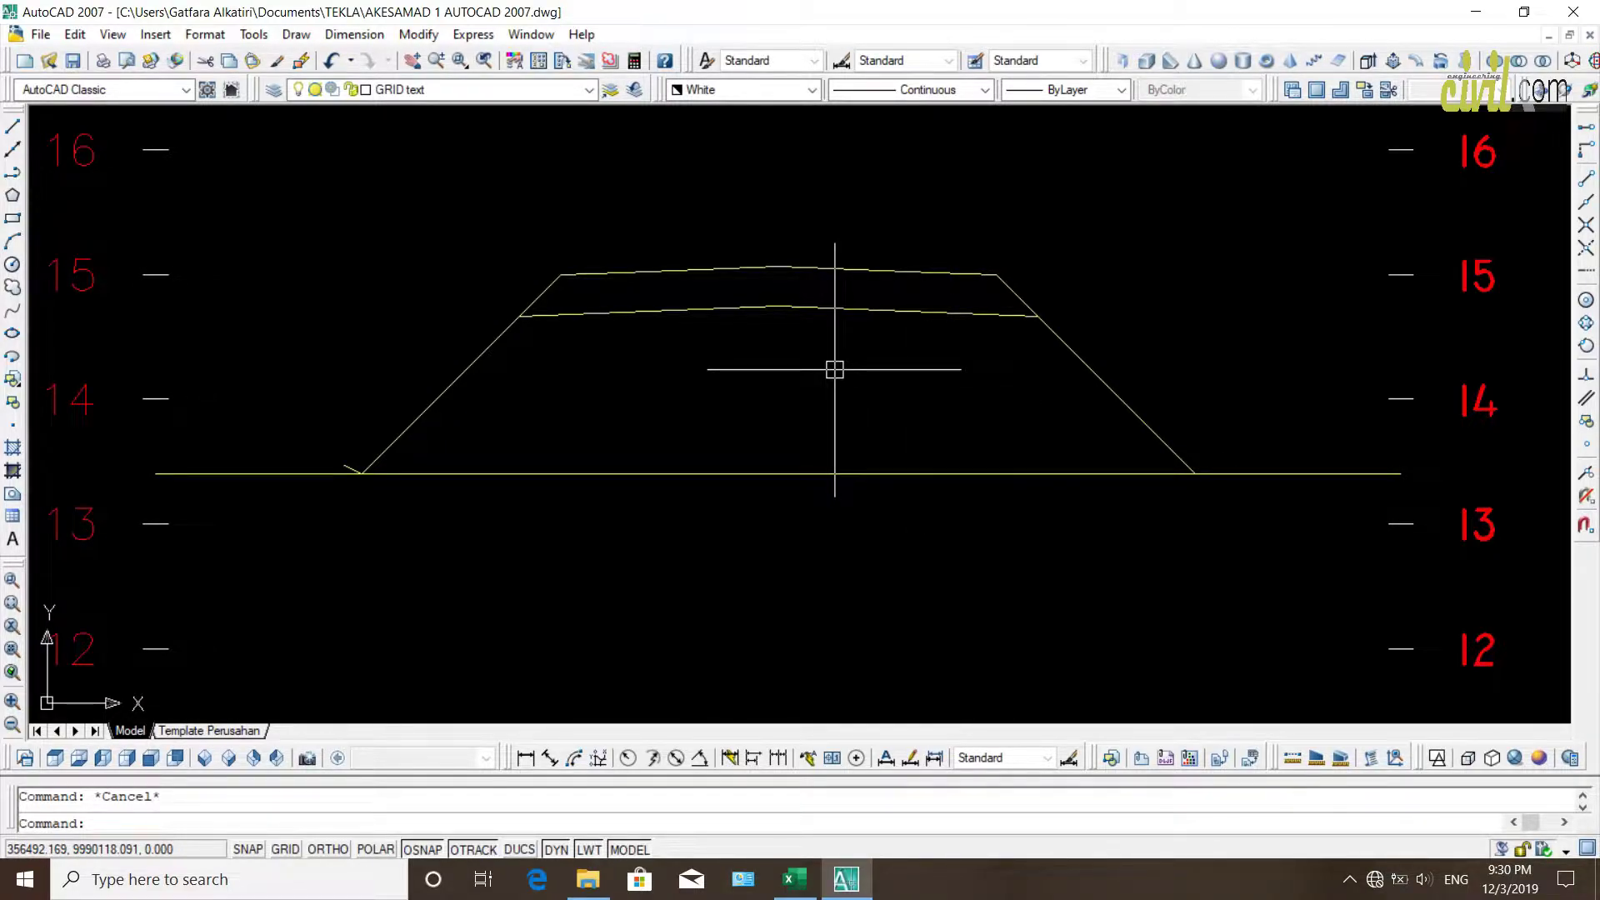
{"action": "type", "text": "b"}
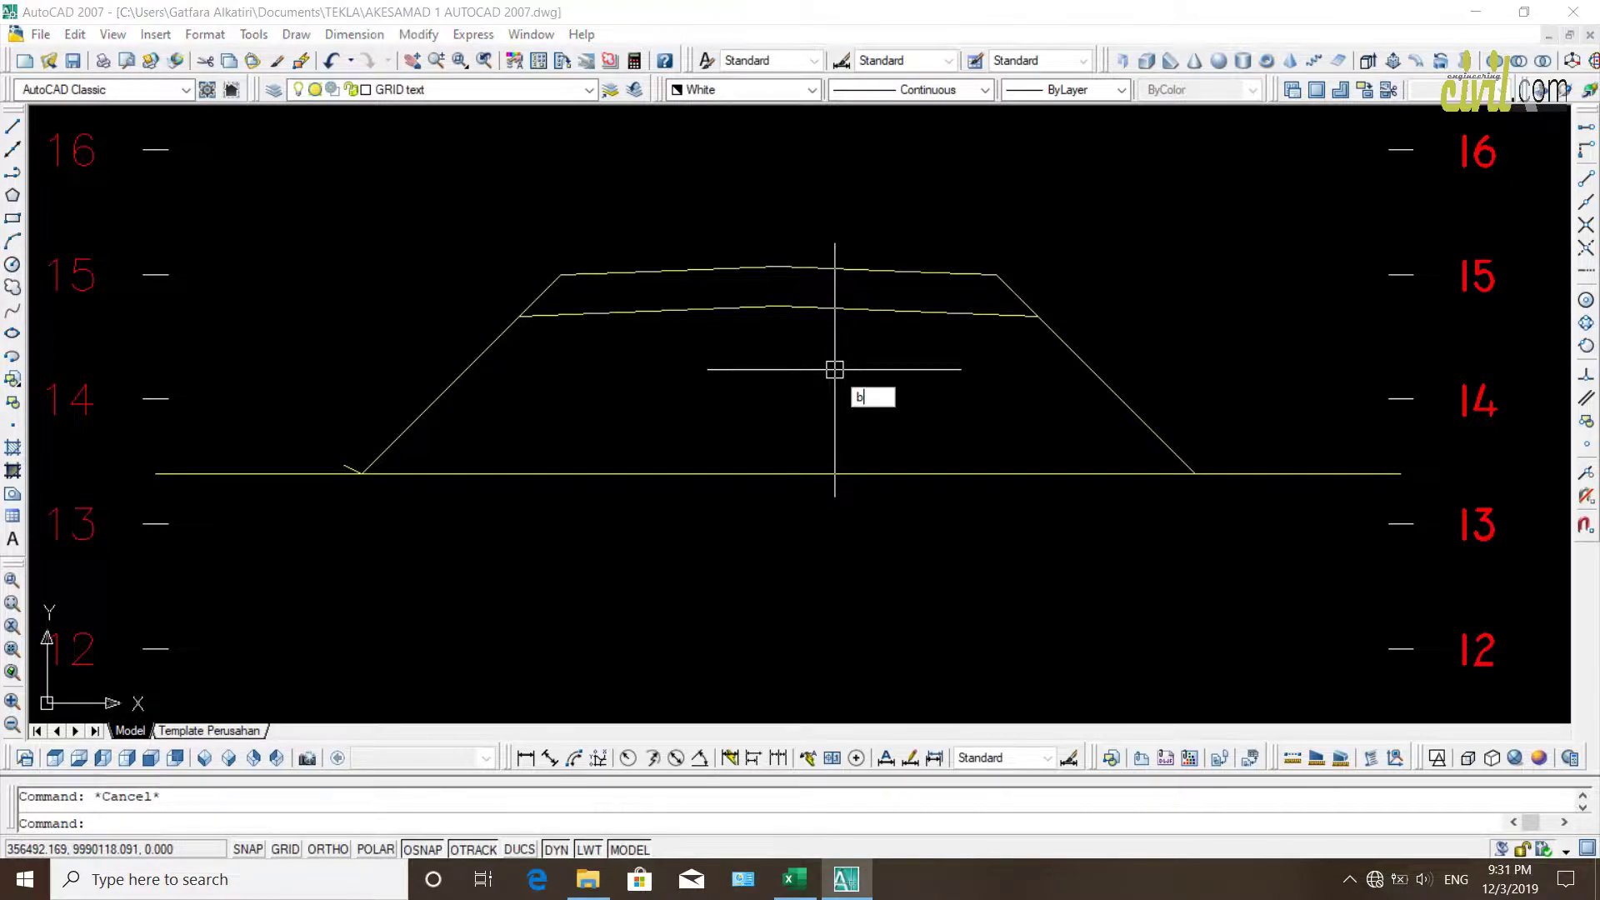
{"action": "type", "text": "aunday"}
{"action": "key", "text": "BackSpace"}
{"action": "type", "text": "ry"}
{"action": "key", "text": "Return"}
Create a Polyline-type boundary of the fill area below the pavement at station 0+120.00 with the Boundary command
{"action": "type", "text": "b"}
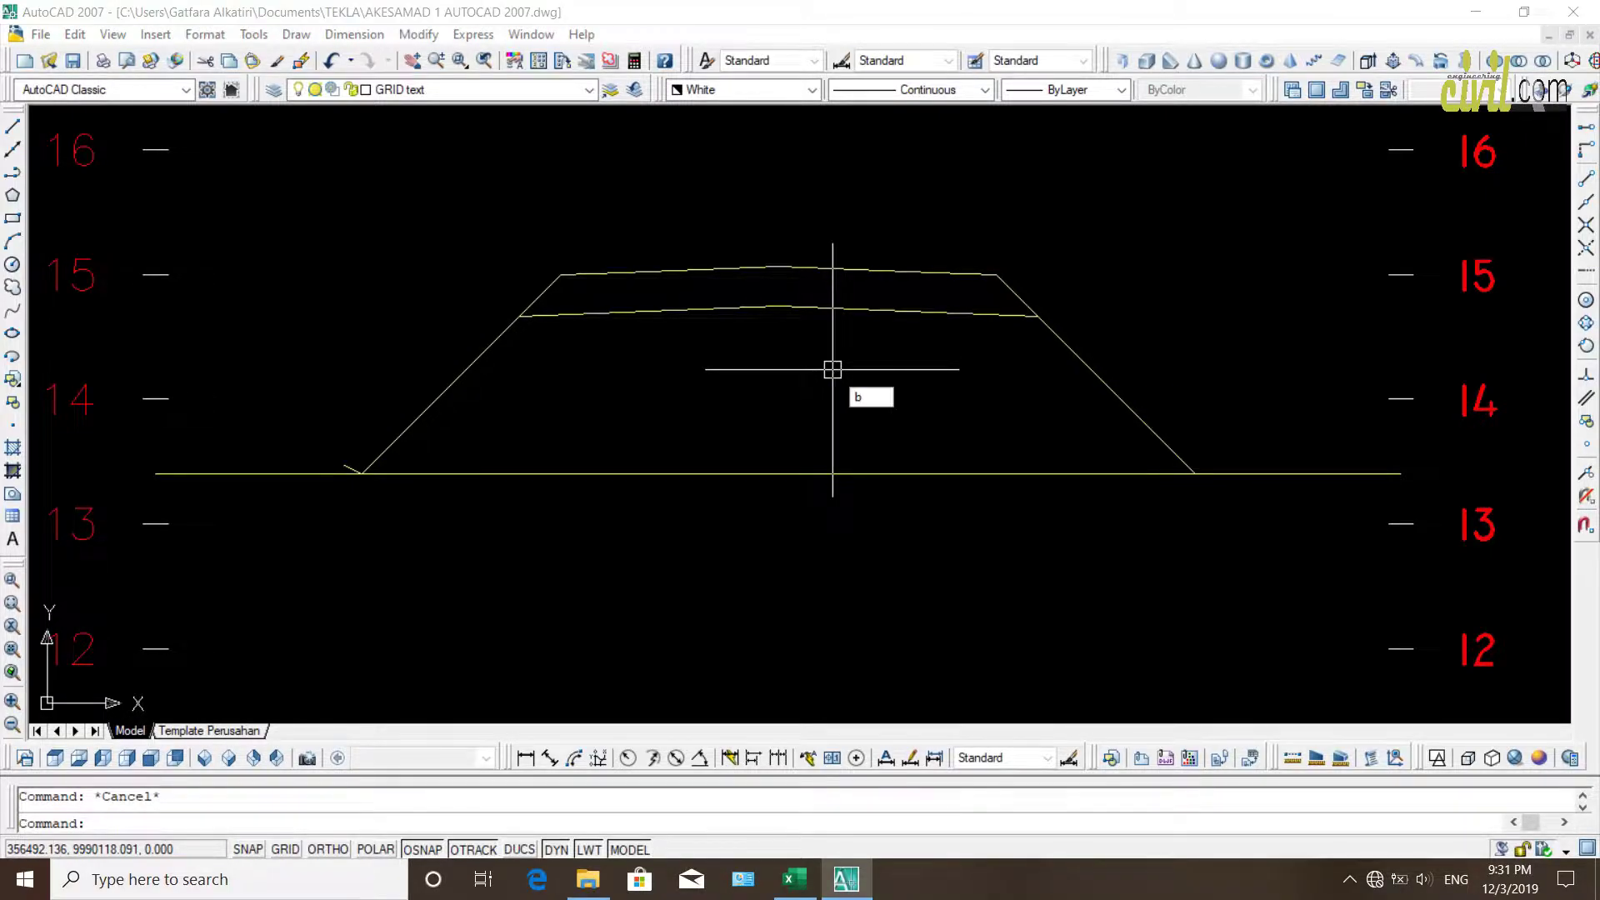
{"action": "type", "text": "oundary"}
{"action": "key", "text": "Return"}
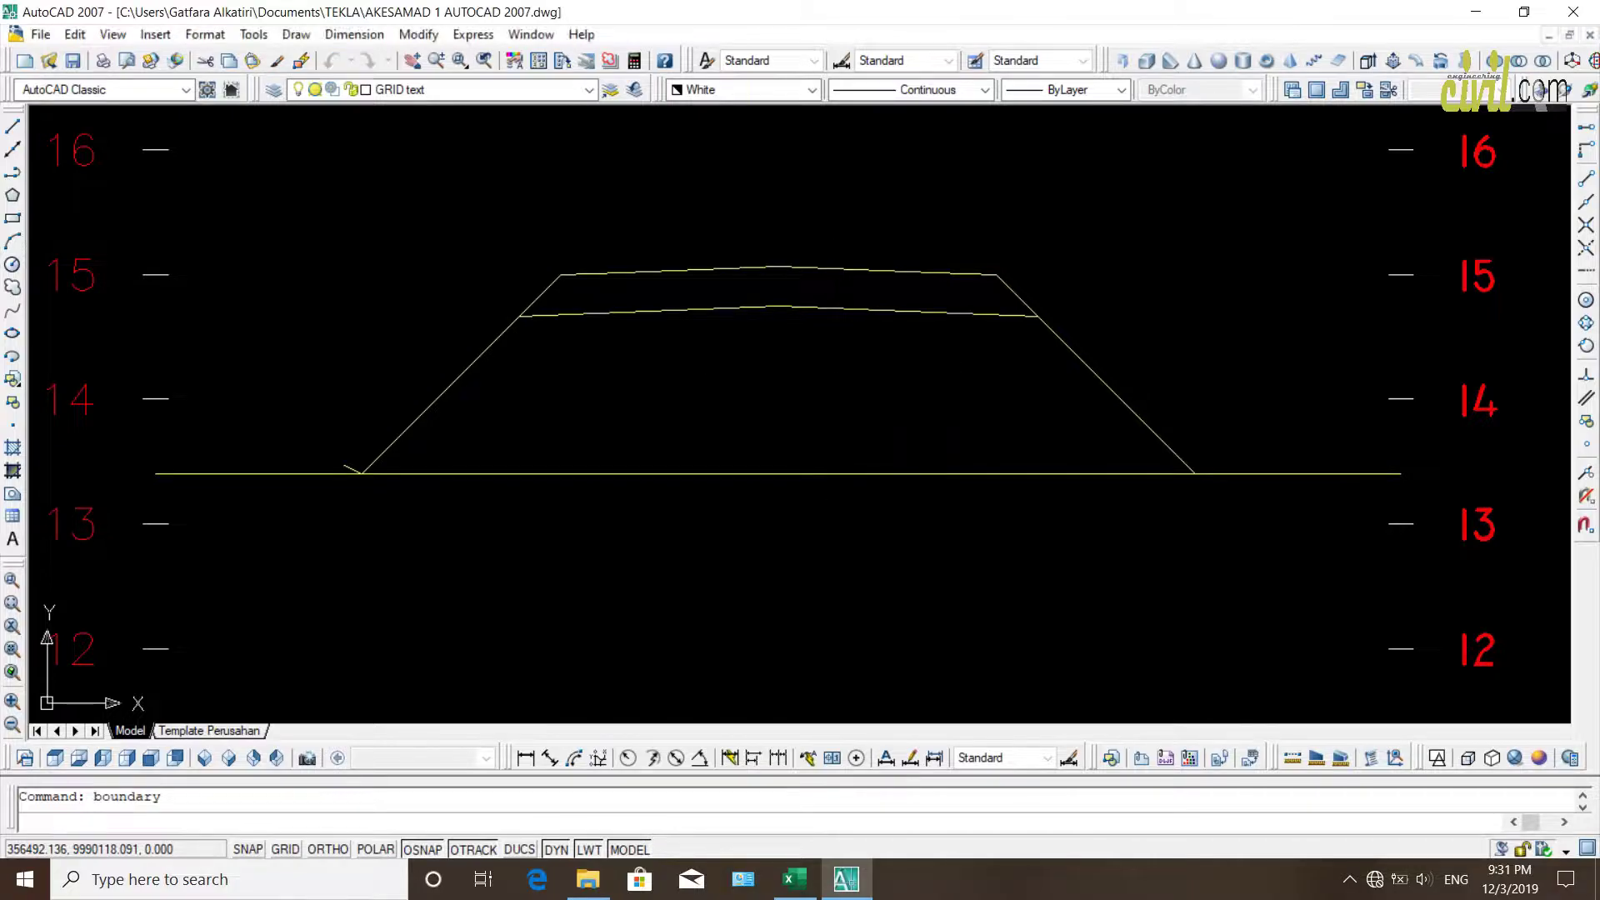
{"action": "left_click", "coordinate": [677, 293]}
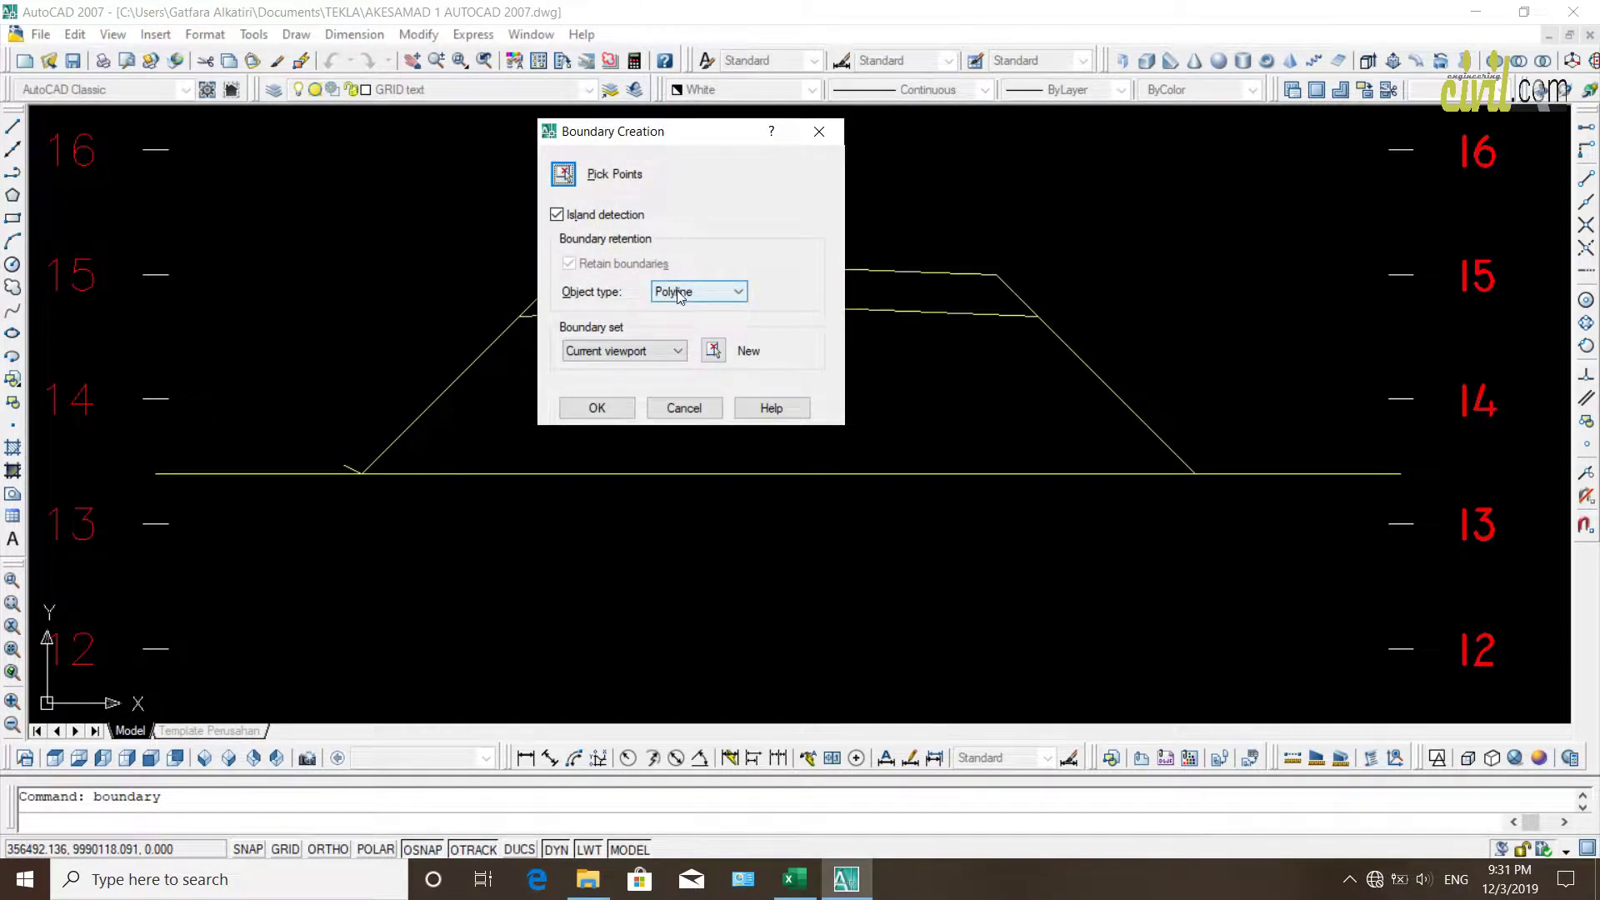
{"action": "left_click", "coordinate": [677, 296]}
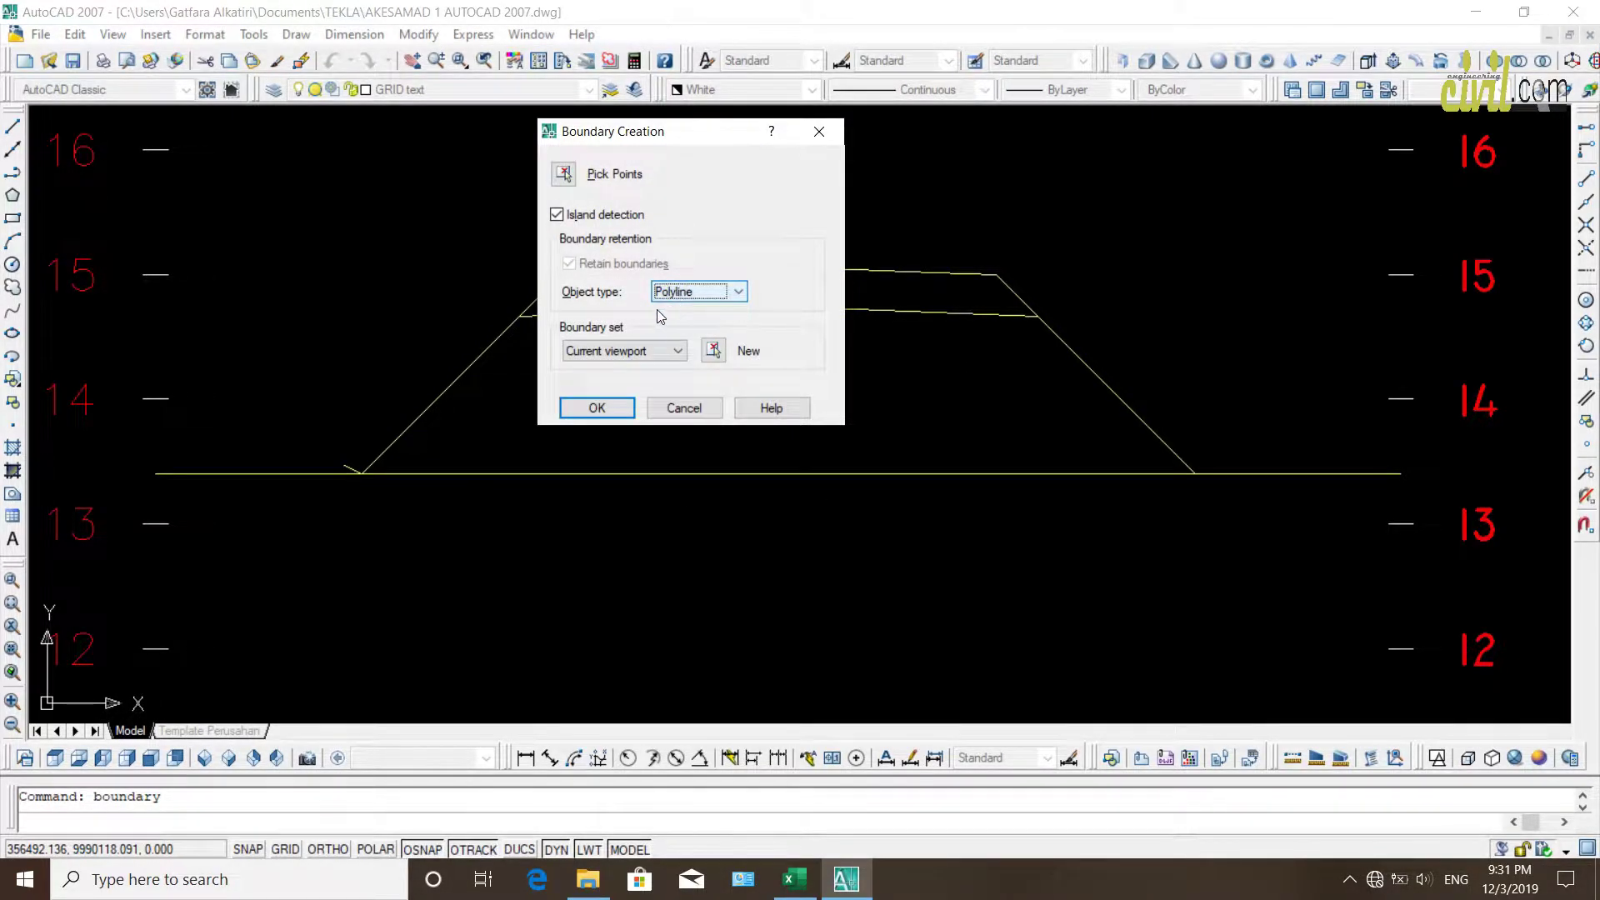
{"action": "left_click", "coordinate": [597, 407]}
{"action": "scroll", "coordinate": [807, 392], "scroll_direction": "down", "scroll_amount": 5}
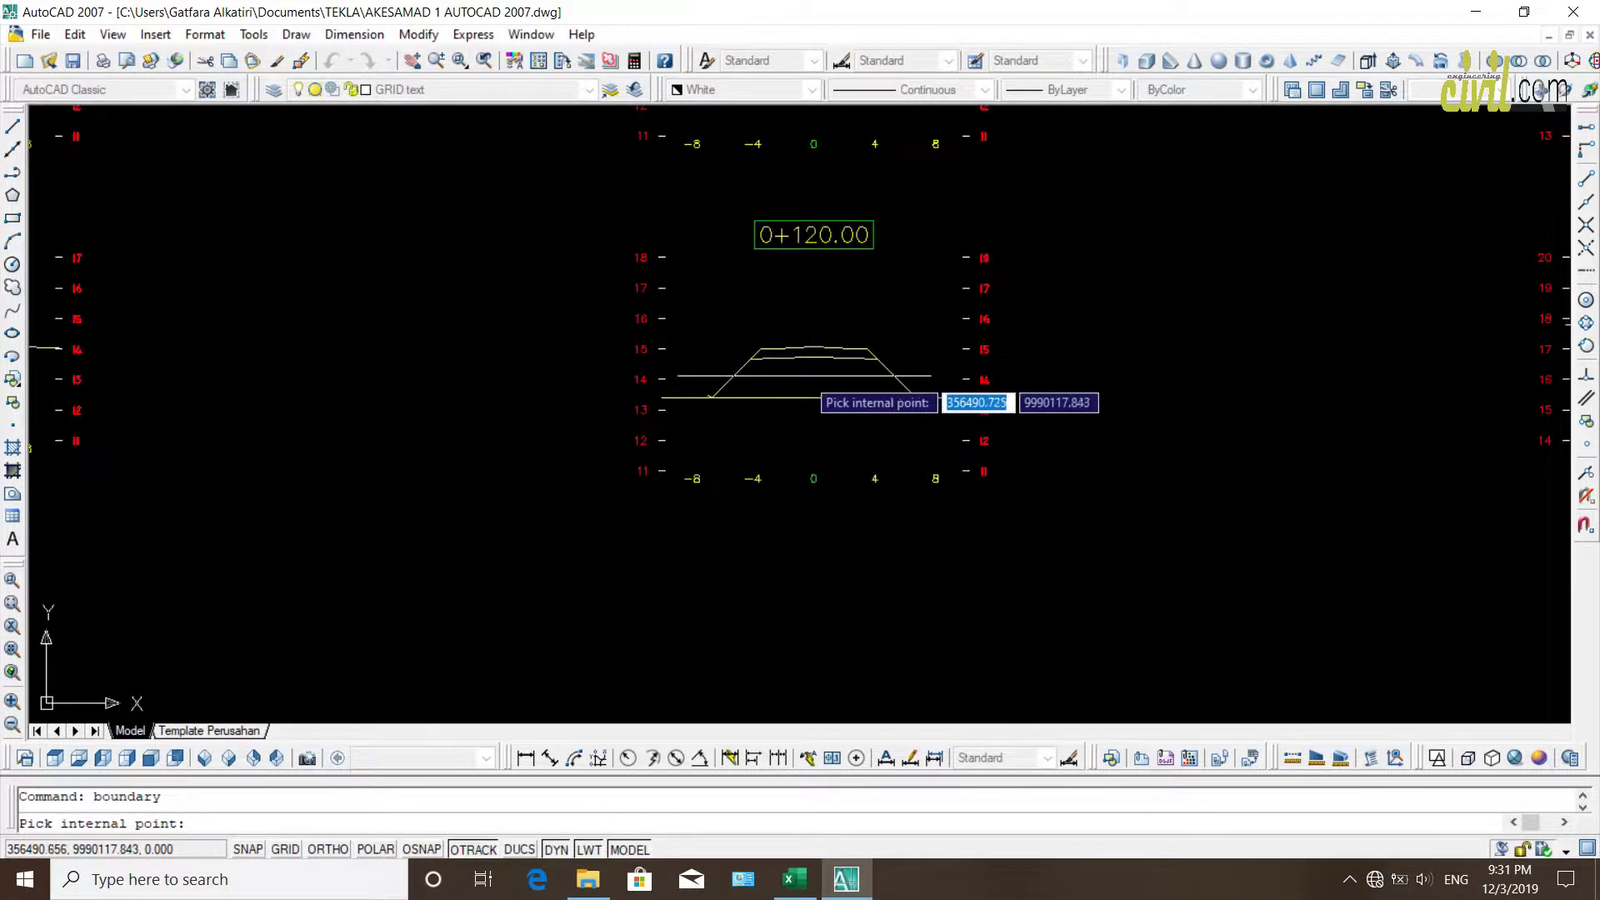
{"action": "scroll", "coordinate": [805, 397], "scroll_direction": "up", "scroll_amount": 5}
{"action": "scroll", "coordinate": [800, 420], "scroll_direction": "down", "scroll_amount": 5}
{"action": "scroll", "coordinate": [829, 407], "scroll_direction": "up", "scroll_amount": 4}
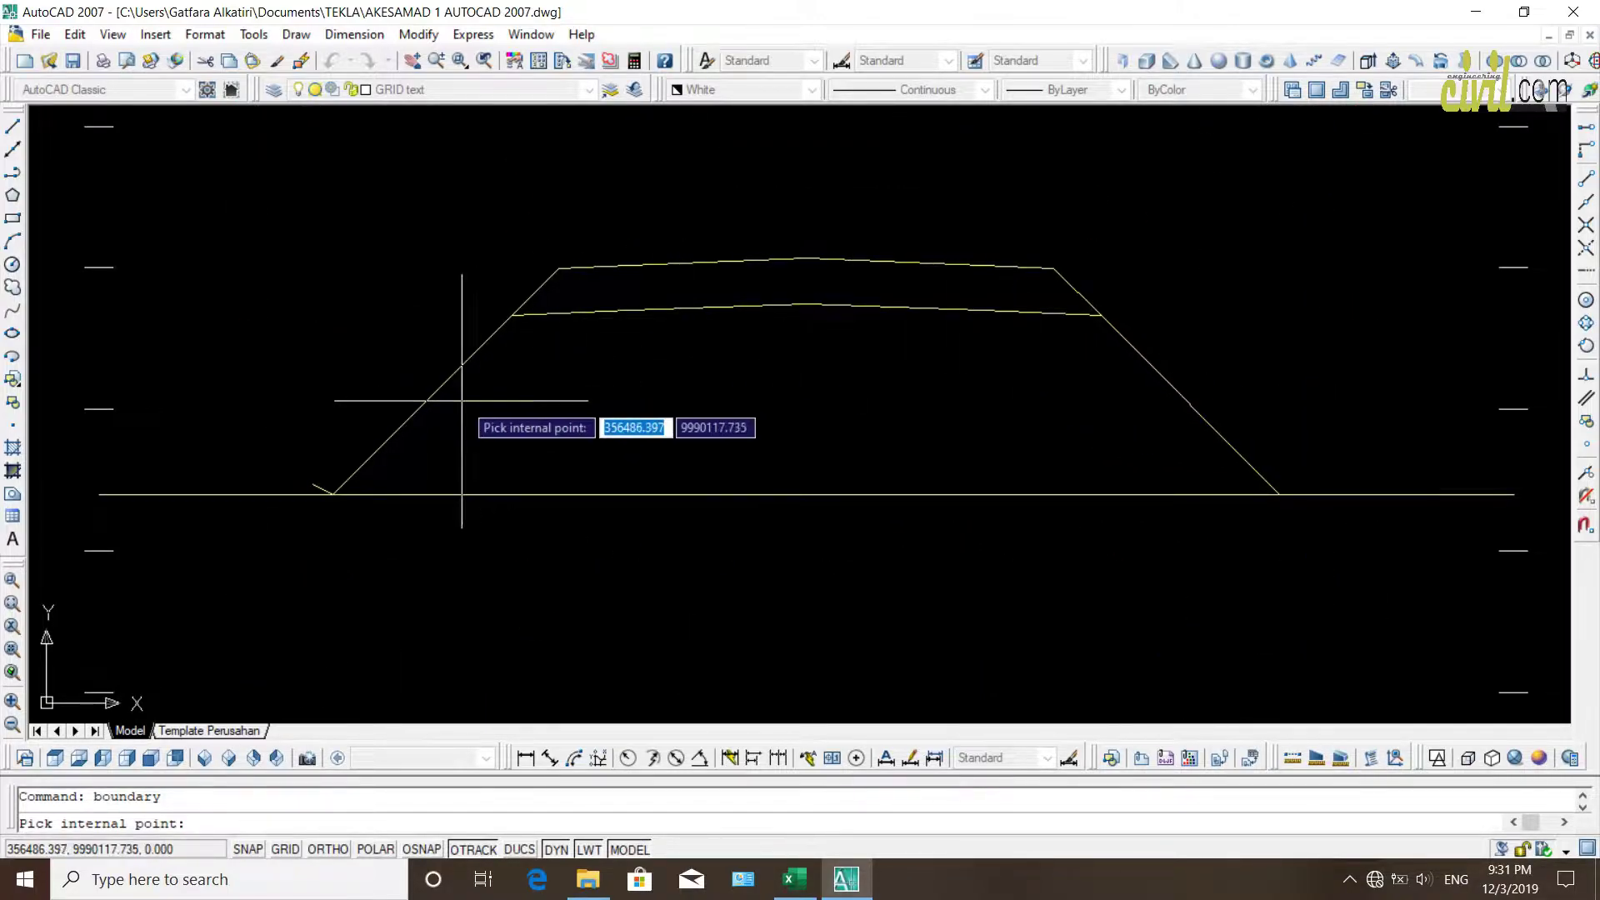
{"action": "left_click", "coordinate": [859, 400]}
{"action": "key", "text": "Return"}
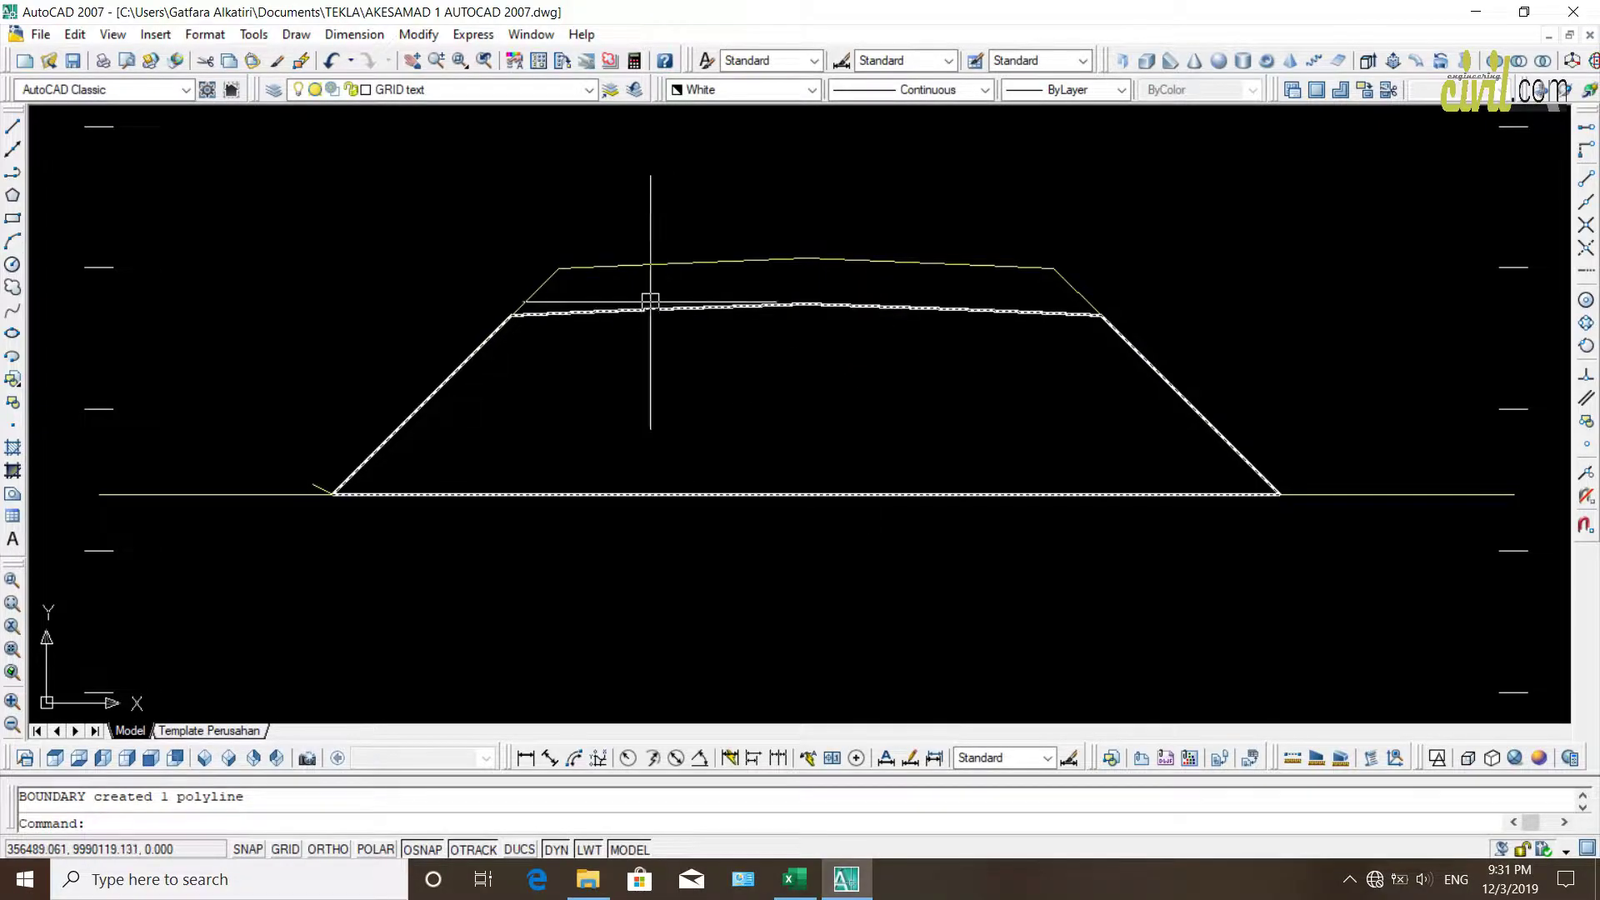
{"action": "left_click", "coordinate": [650, 304]}
{"action": "key", "text": "Escape"}
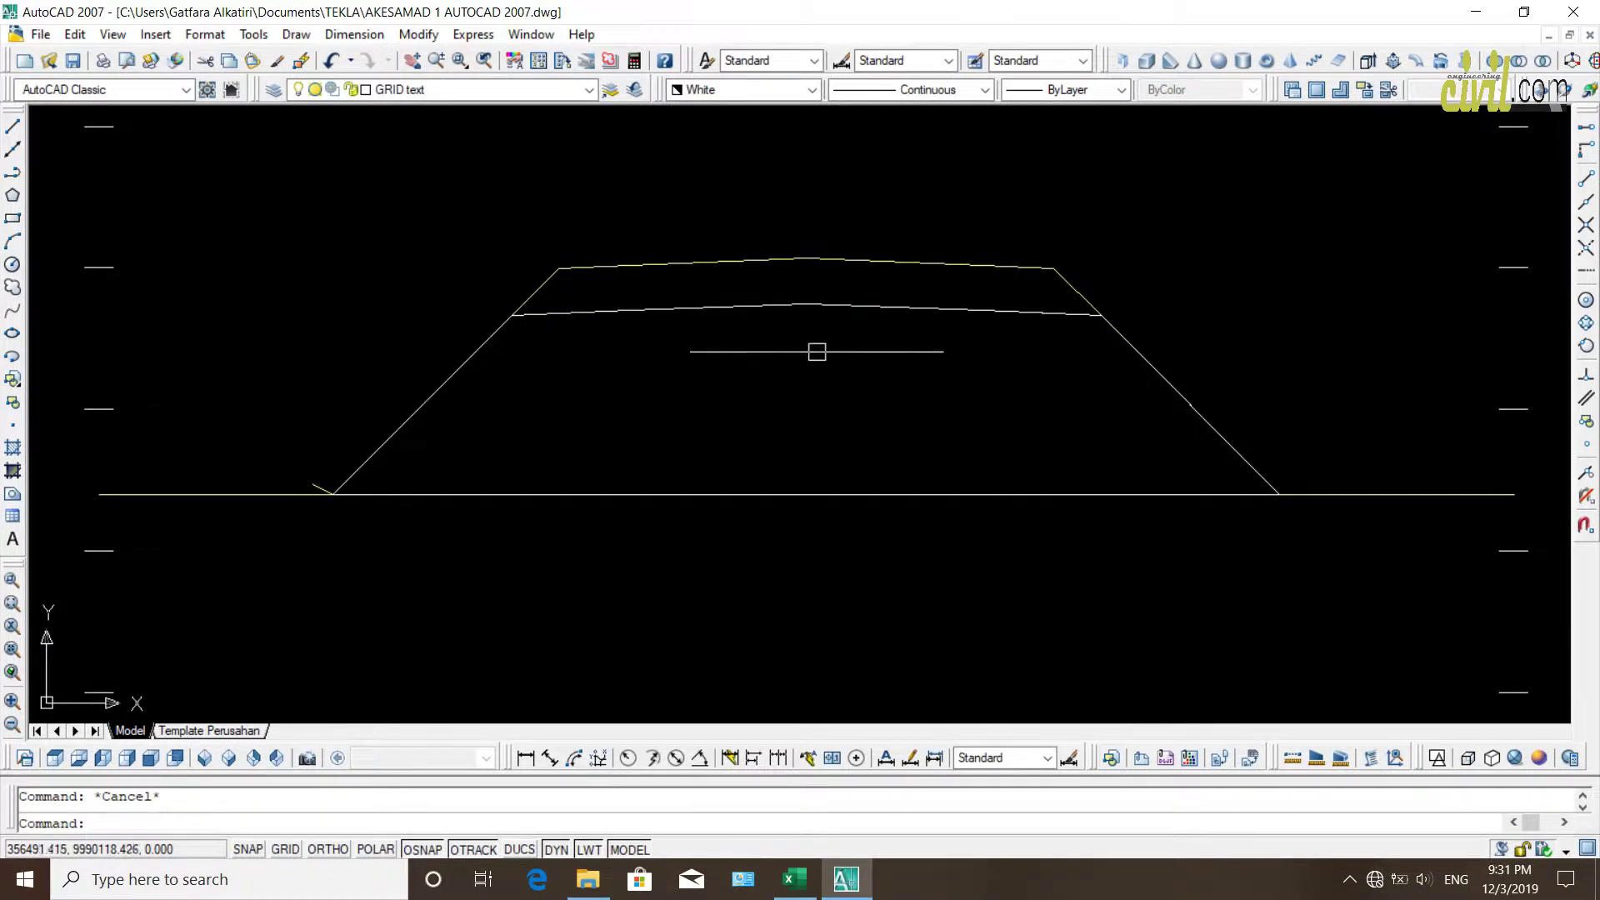
{"action": "type", "text": "pl"}
{"action": "key", "text": "Return"}
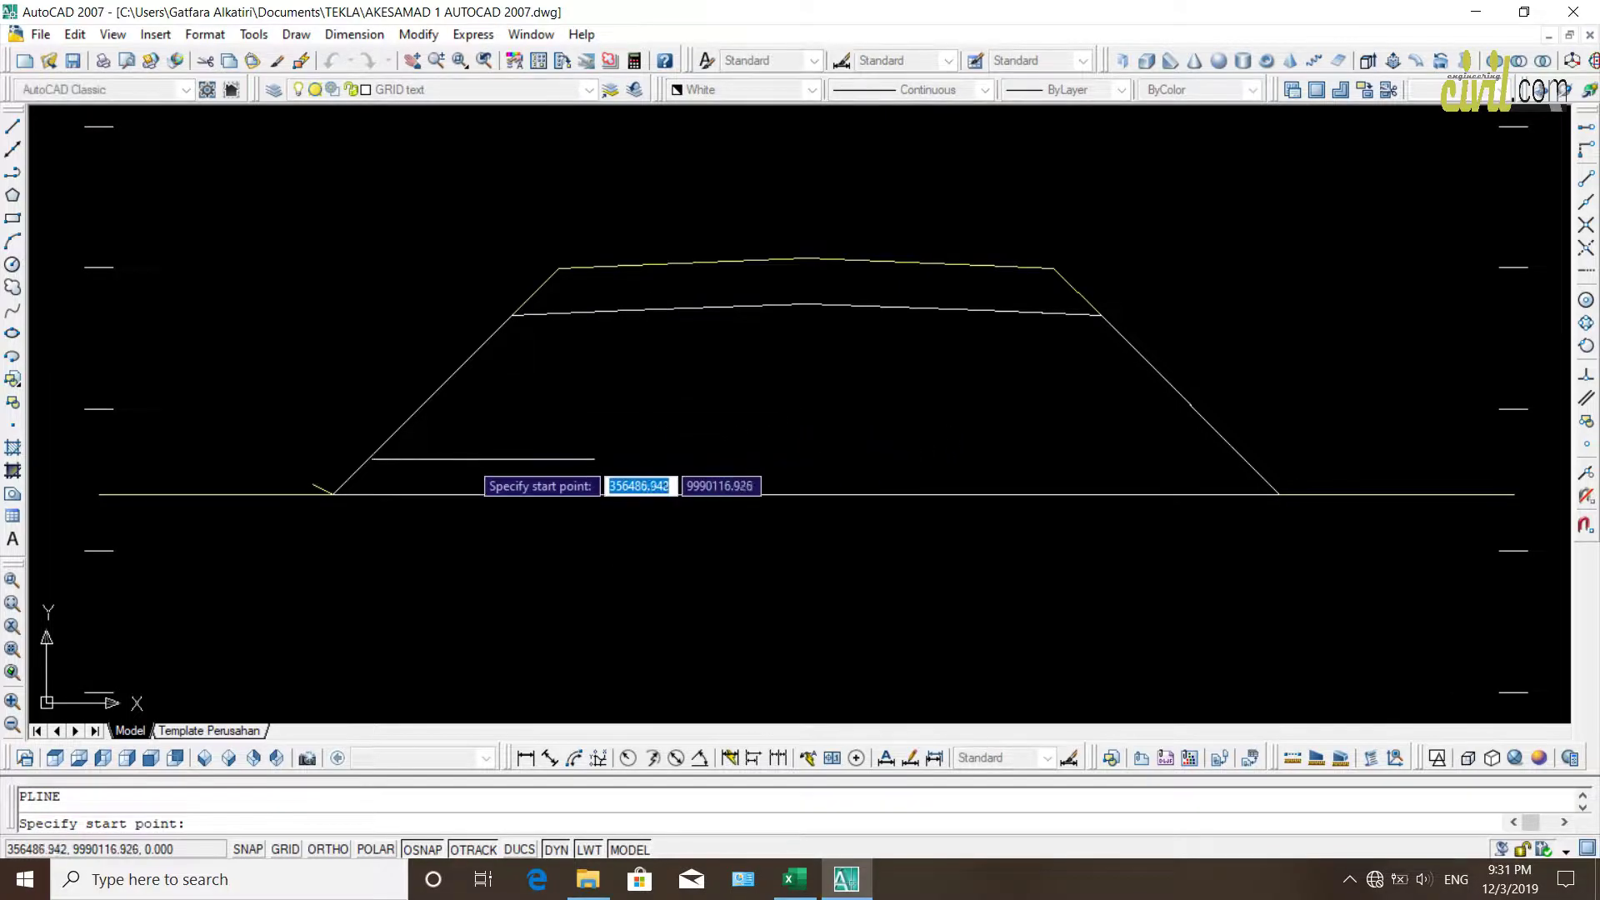
{"action": "left_click", "coordinate": [331, 492]}
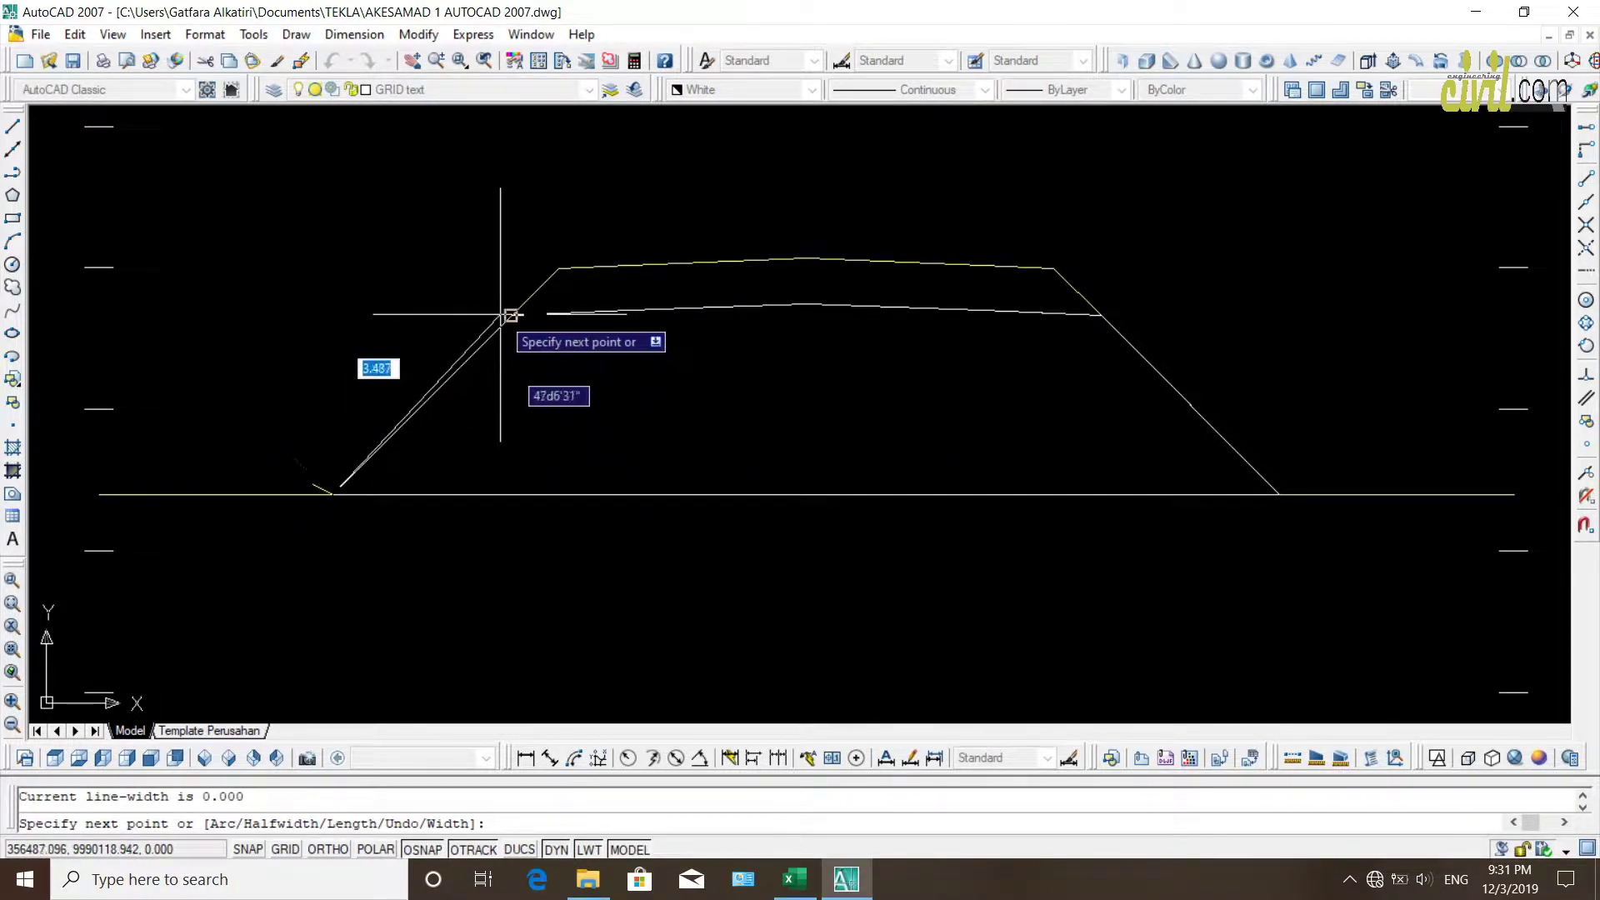
{"action": "key", "text": "Escape"}
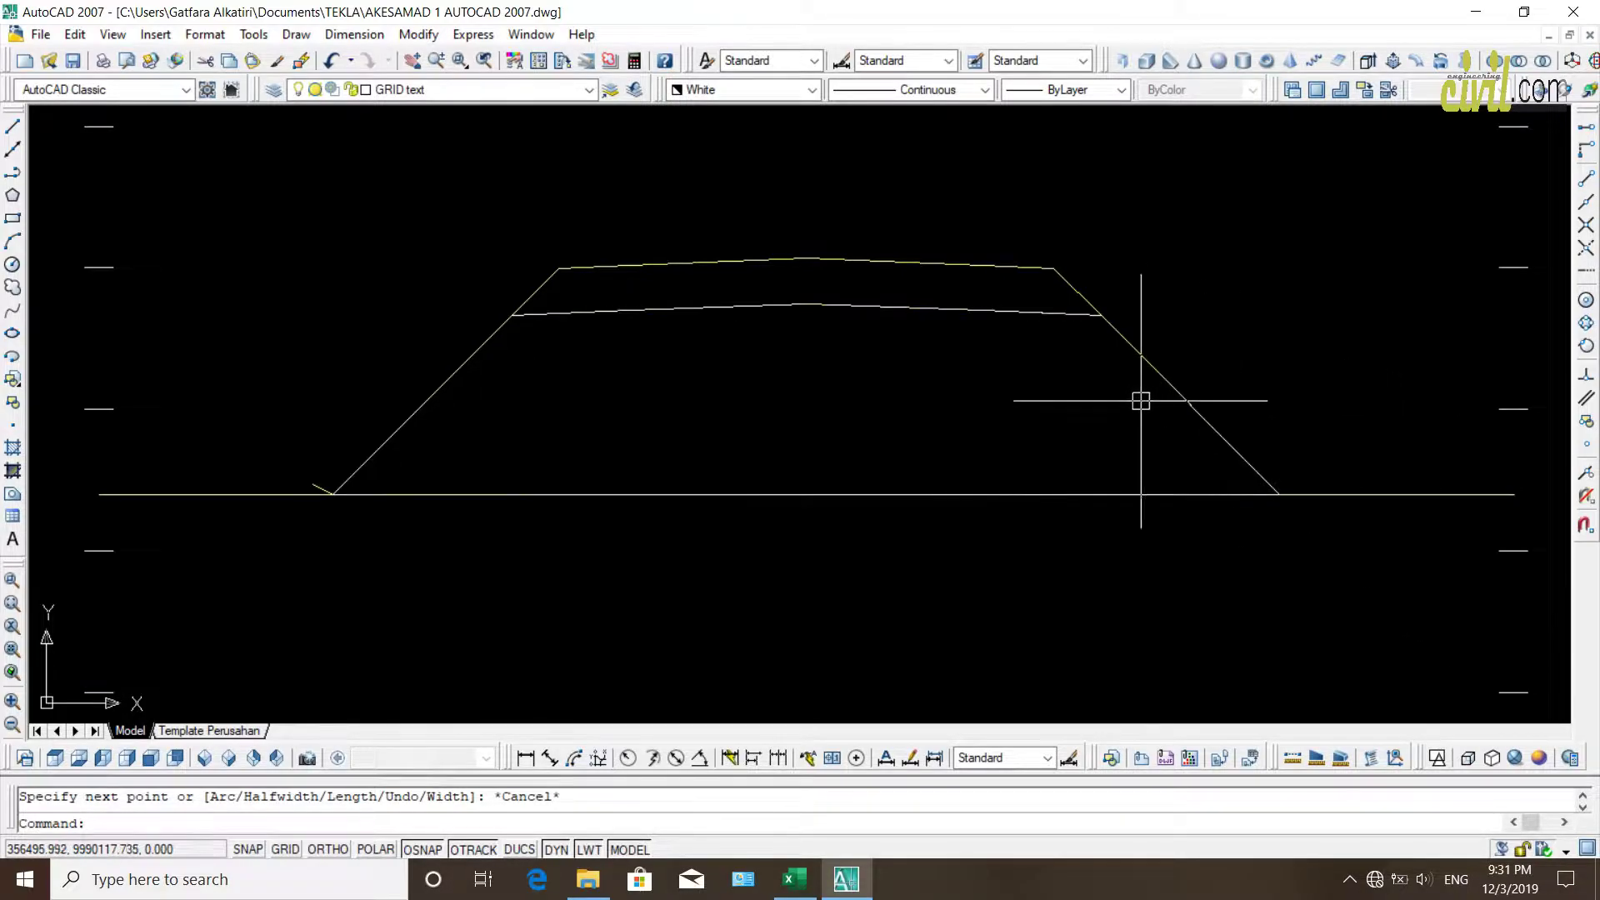
Create a boundary polyline of the pavement layer above the fill at station 0+120.00 with the Boundary command
{"action": "scroll", "coordinate": [879, 361], "scroll_direction": "down", "scroll_amount": 3}
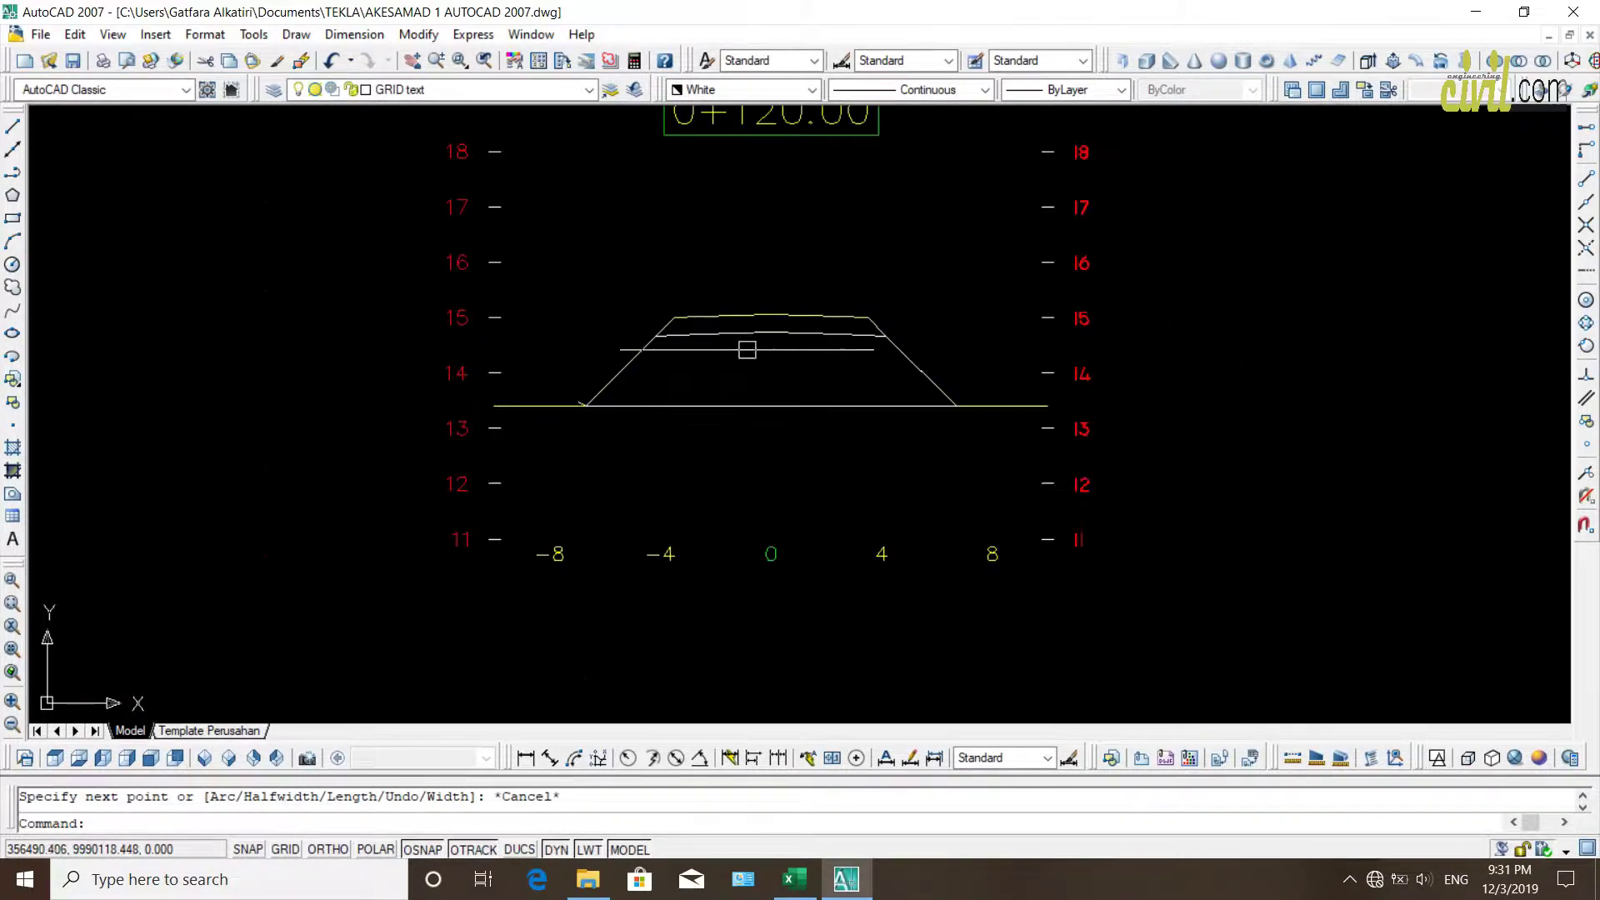
{"action": "scroll", "coordinate": [750, 342], "scroll_direction": "up", "scroll_amount": 2}
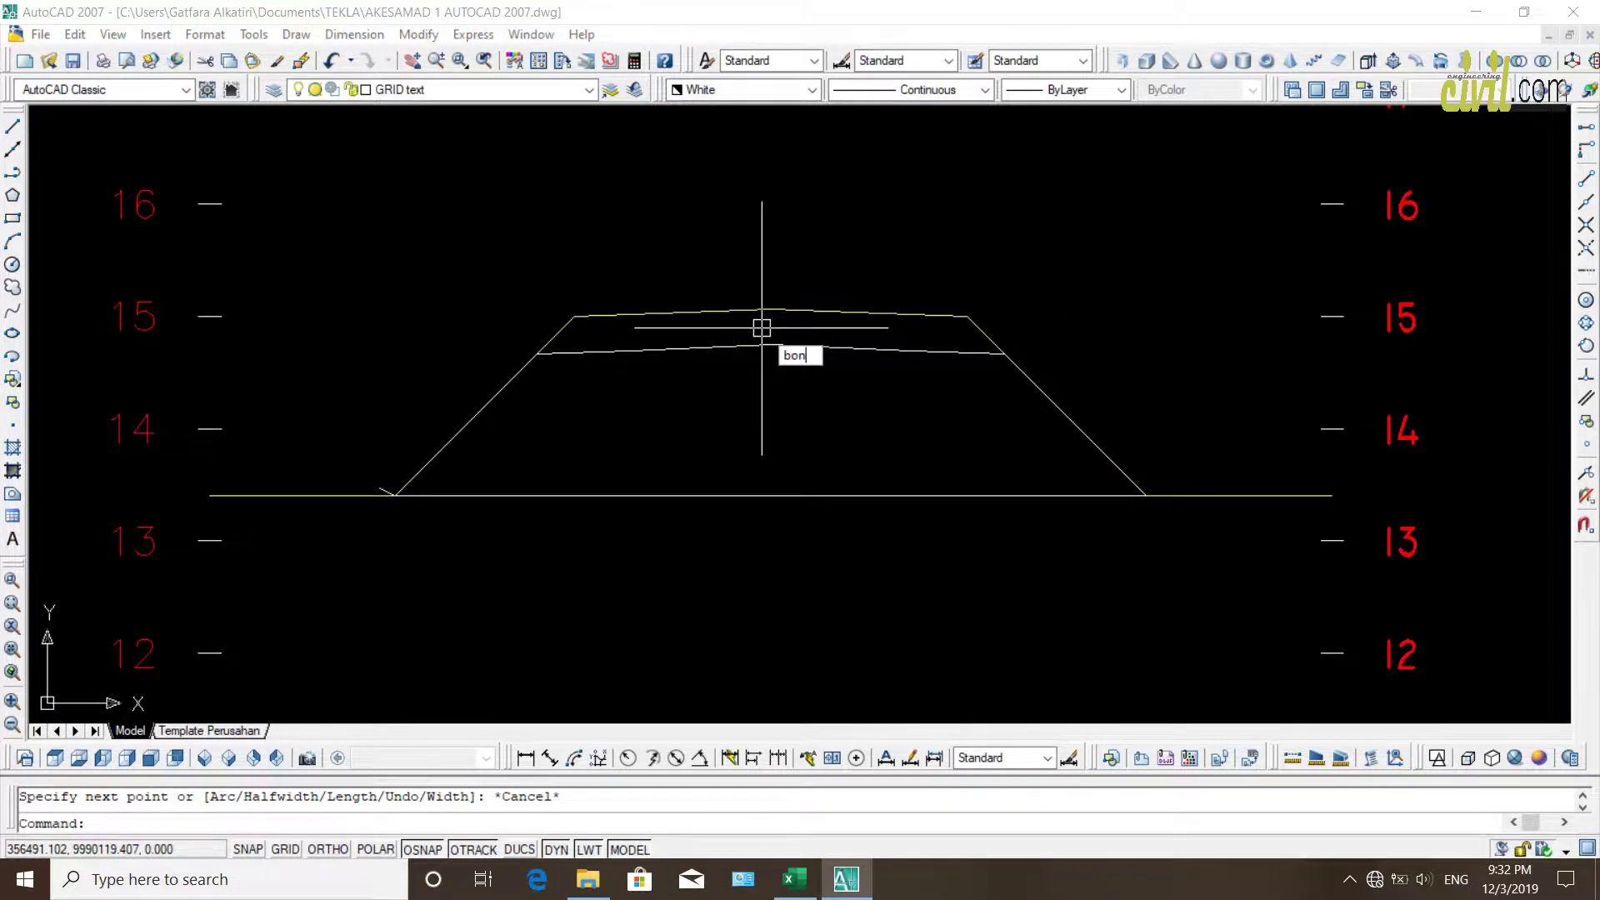
{"action": "type", "text": "y"}
{"action": "key", "text": "BackSpace"}
{"action": "key", "text": "BackSpace"}
{"action": "key", "text": "BackSpace"}
{"action": "key", "text": "BackSpace"}
{"action": "key", "text": "BackSpace"}
{"action": "type", "text": "undary"}
{"action": "key", "text": "Return"}
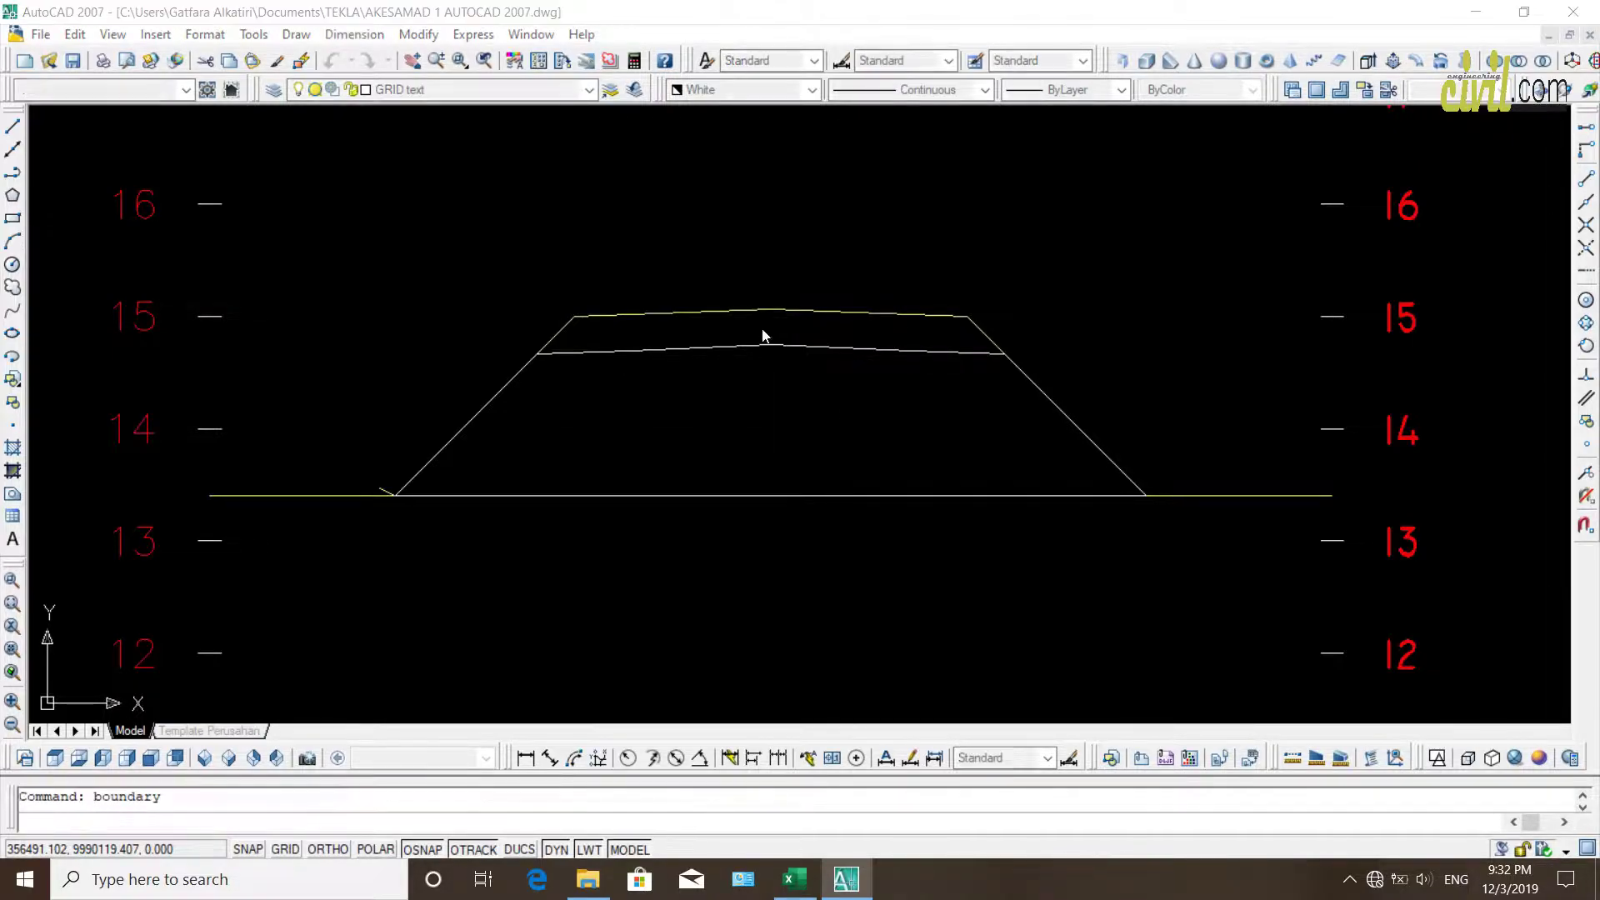
{"action": "left_click", "coordinate": [596, 408]}
{"action": "scroll", "coordinate": [758, 317], "scroll_direction": "up", "scroll_amount": 2}
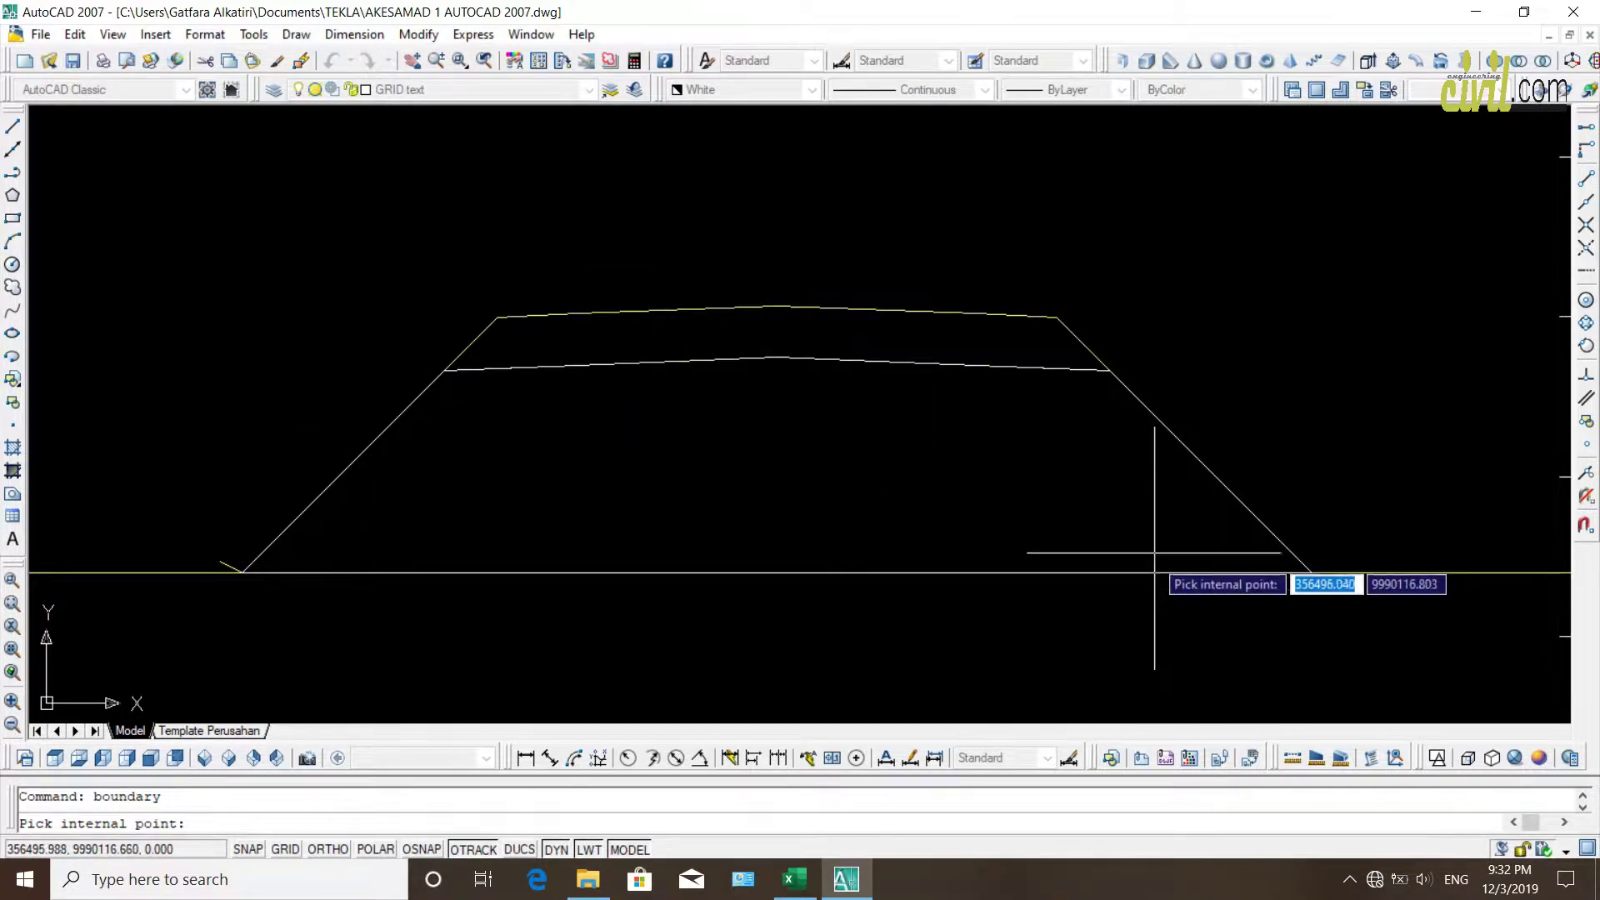
{"action": "left_click", "coordinate": [643, 345]}
{"action": "key", "text": "Return"}
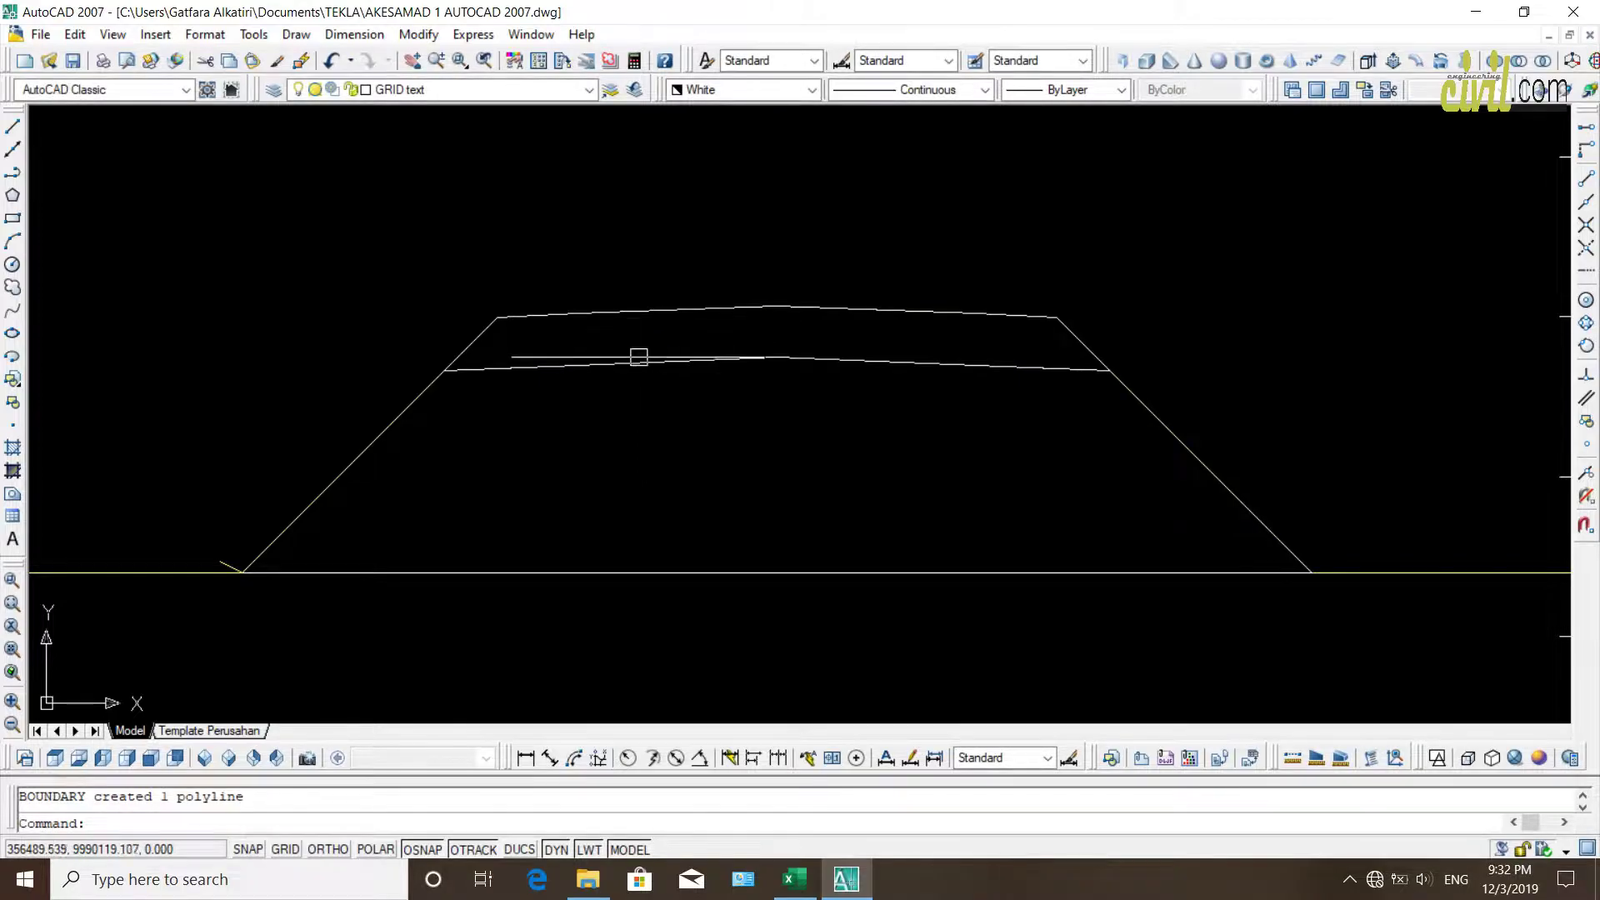
Change the colour of the pavement layer's boundary polyline at station 0+120.00 to Red
{"action": "left_click", "coordinate": [653, 313]}
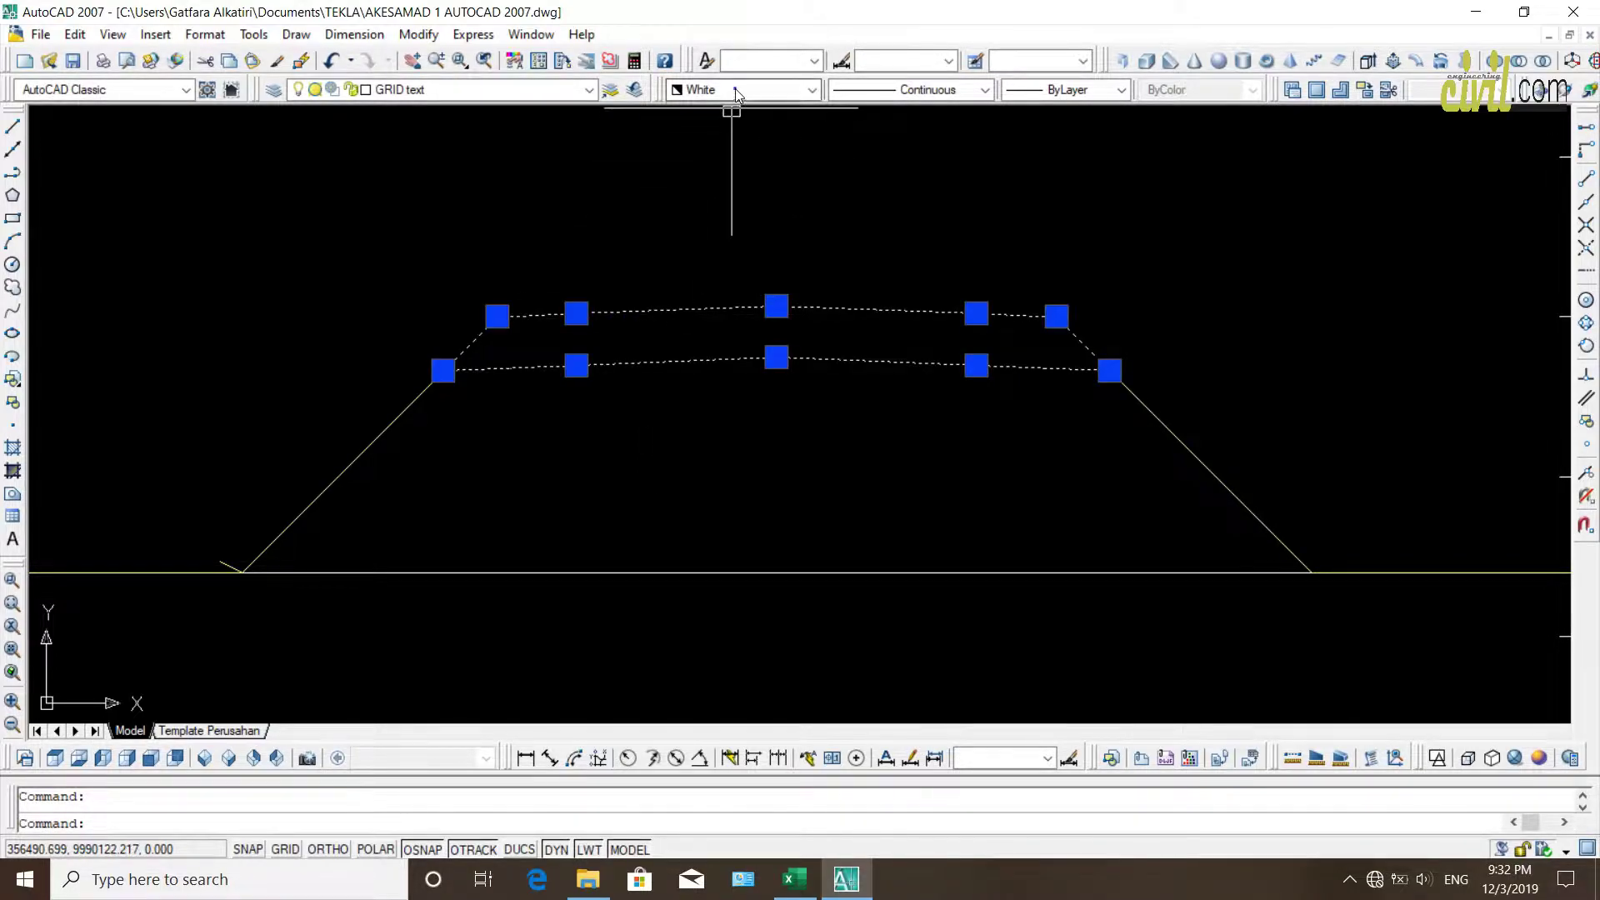
{"action": "left_click", "coordinate": [811, 89]}
{"action": "left_click", "coordinate": [734, 89]}
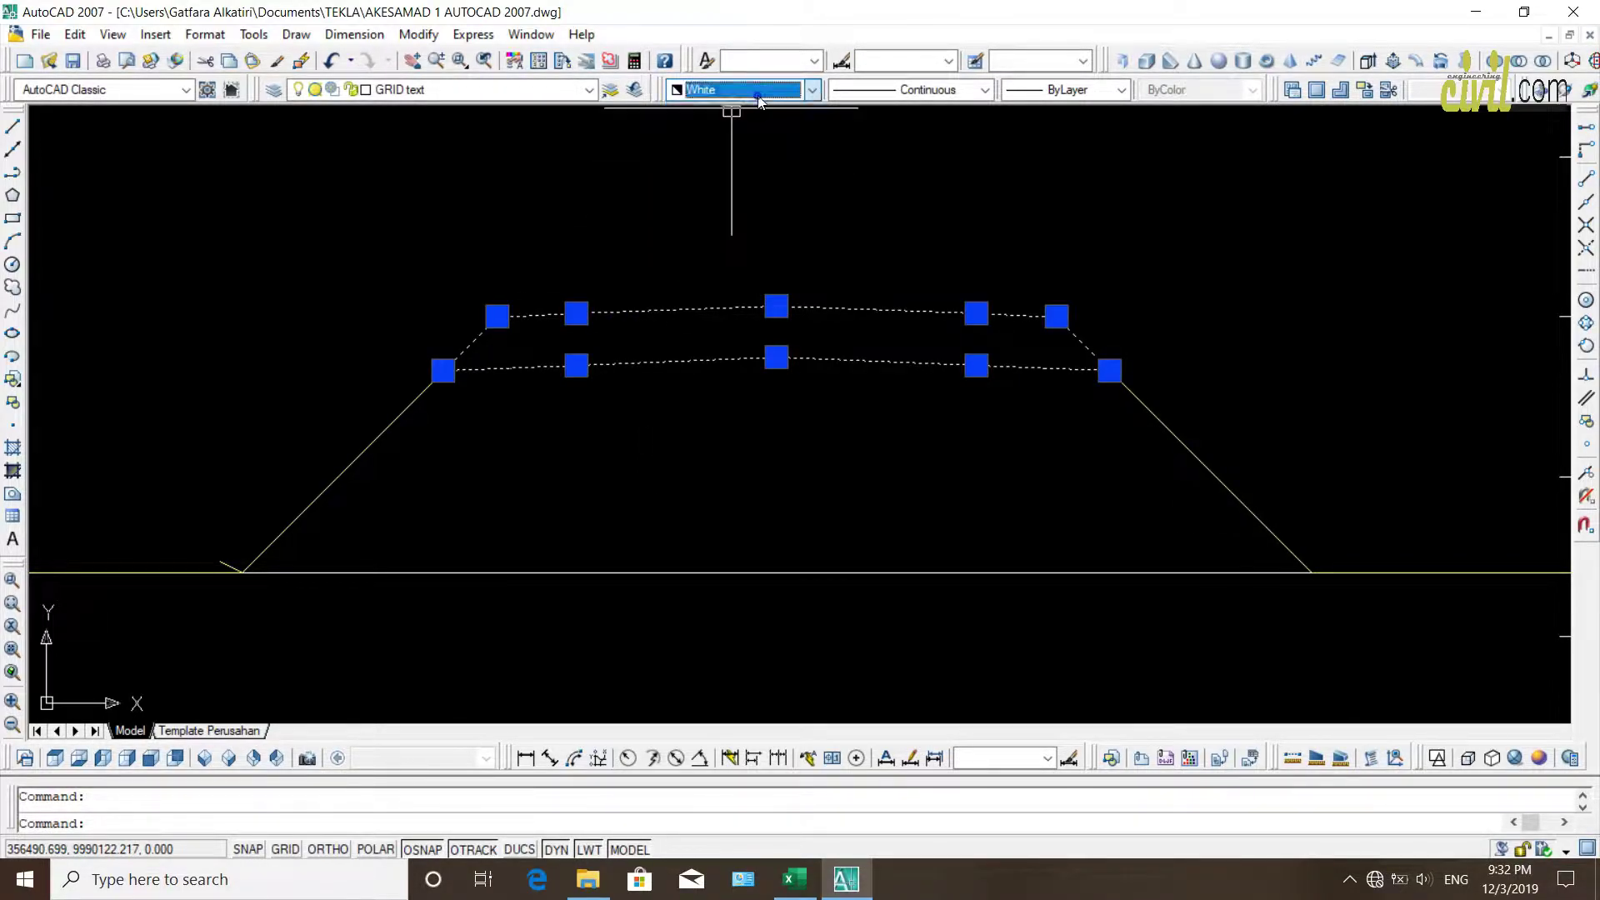
{"action": "left_click", "coordinate": [734, 90]}
{"action": "scroll", "coordinate": [734, 242], "scroll_direction": "up", "scroll_amount": 3}
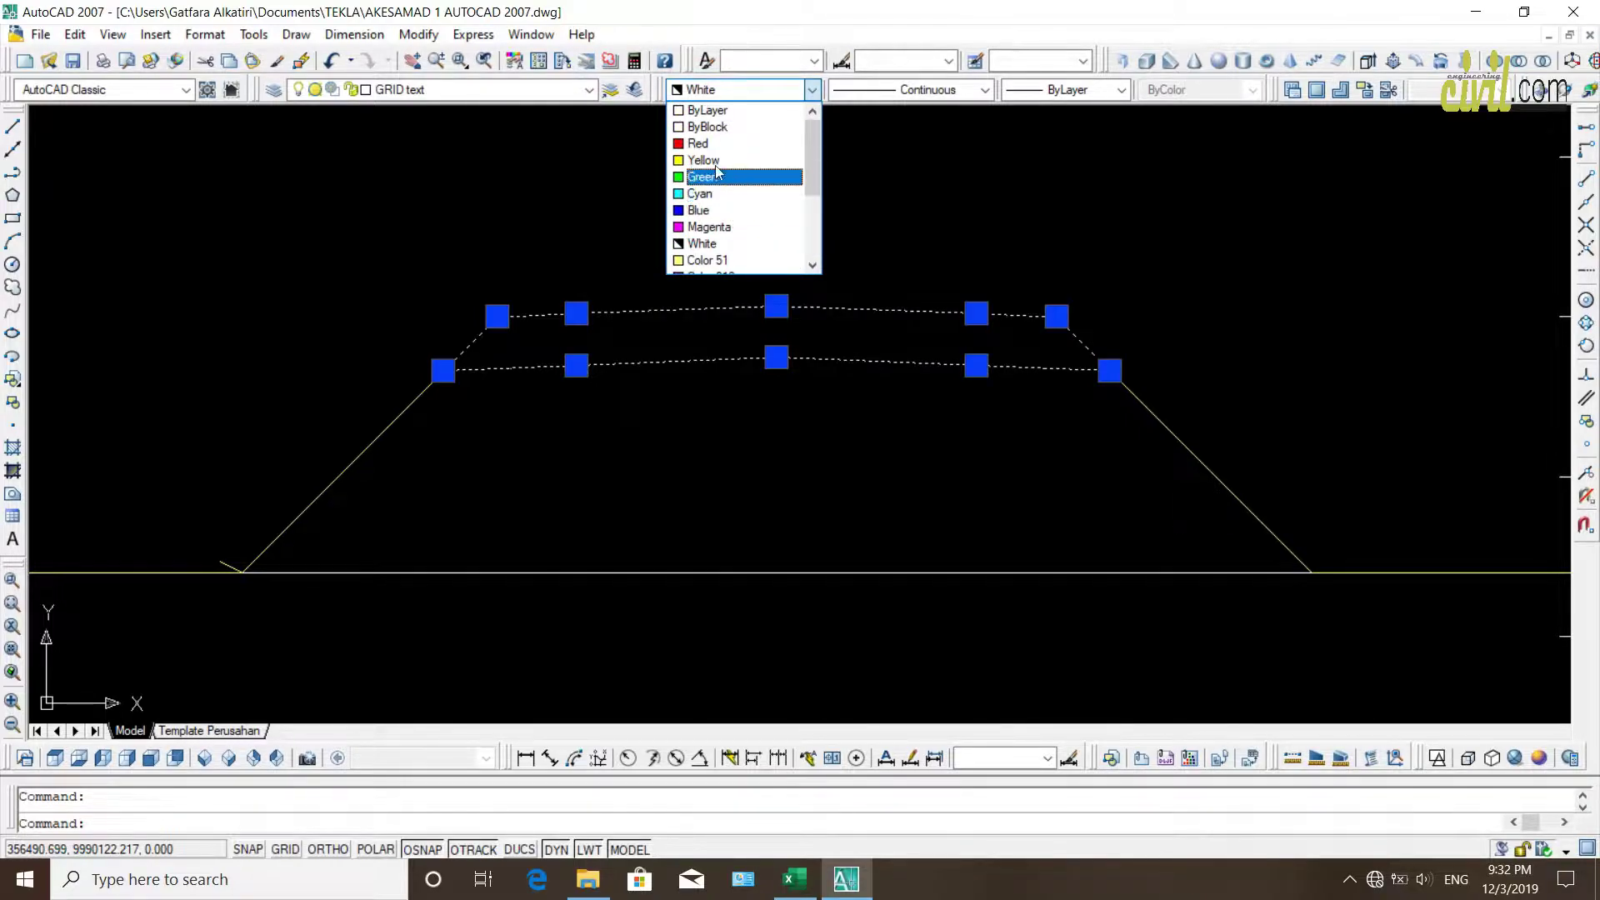
{"action": "left_click", "coordinate": [699, 126]}
{"action": "key", "text": "Escape"}
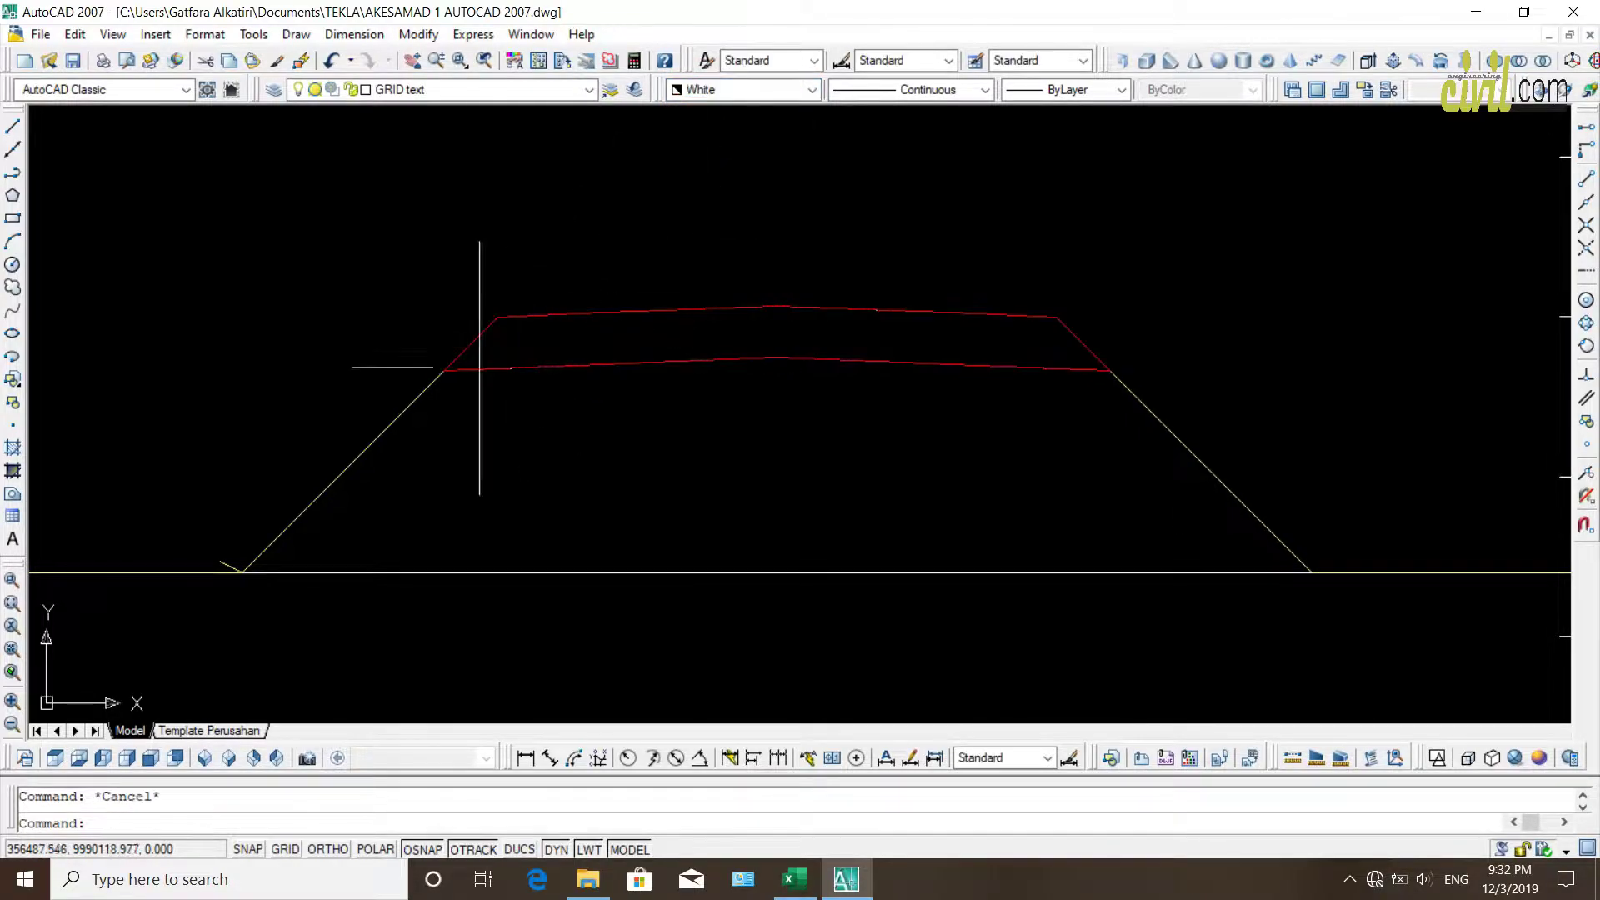
Change the colour of the fill area's boundary polyline below the pavement to Yellow
{"action": "left_click", "coordinate": [430, 392]}
{"action": "left_click", "coordinate": [703, 90]}
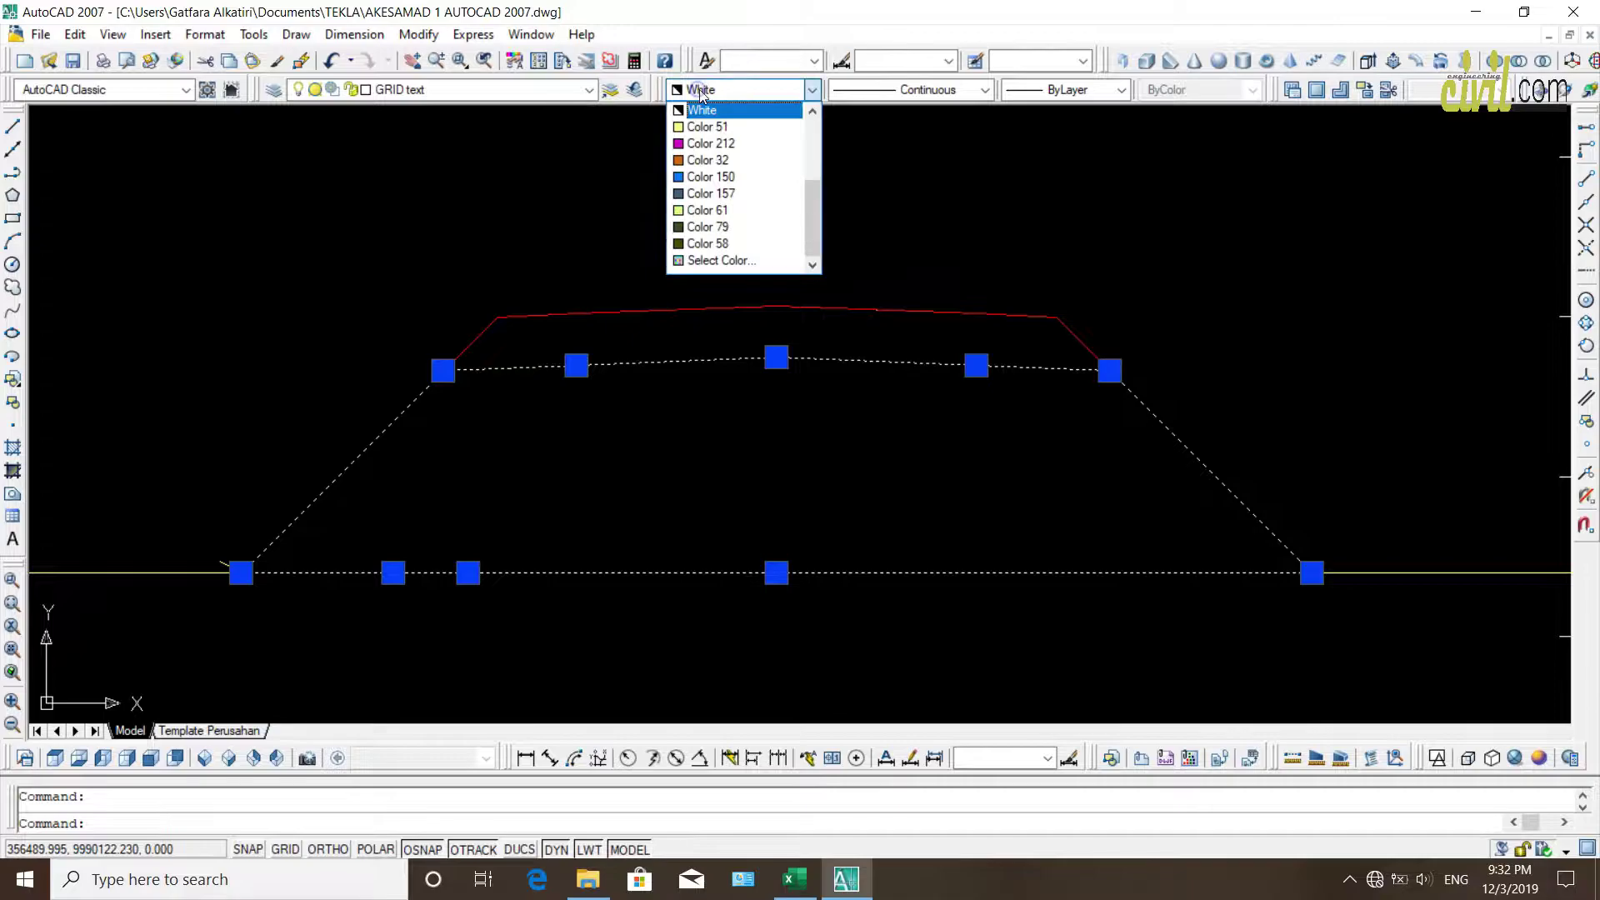
{"action": "scroll", "coordinate": [703, 213], "scroll_direction": "up", "scroll_amount": 3}
{"action": "left_click", "coordinate": [702, 160]}
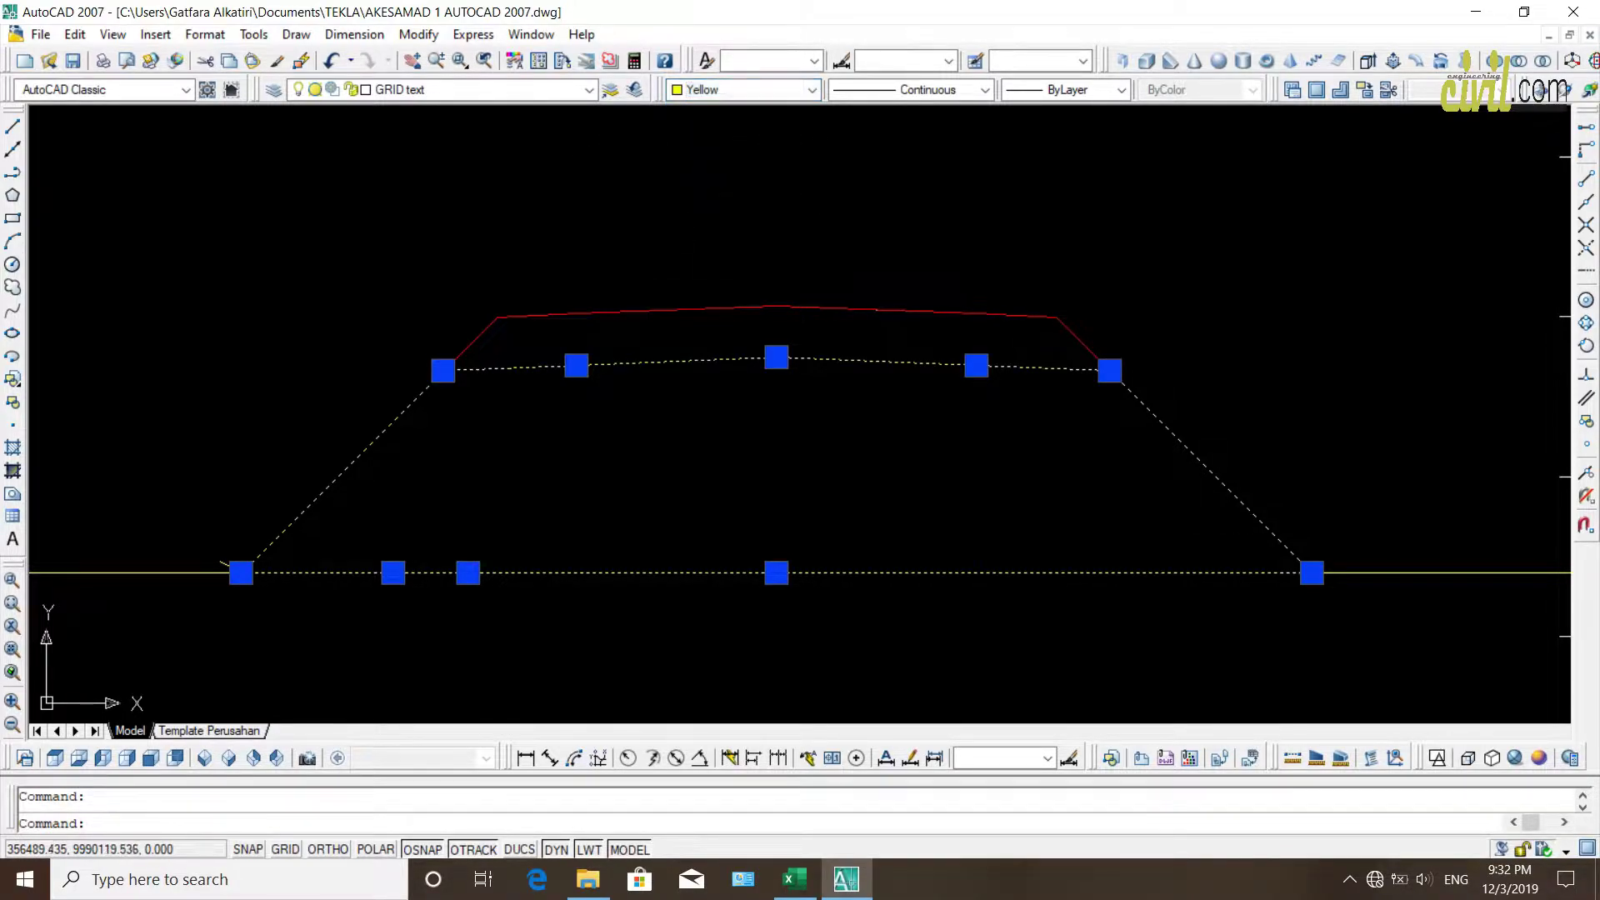
{"action": "key", "text": "Escape"}
Examine the red pavement and yellow fill outlines at station 0+120.00 and compare them with the neighbouring cross-sections
{"action": "scroll", "coordinate": [689, 458], "scroll_direction": "down", "scroll_amount": 5}
{"action": "scroll", "coordinate": [728, 387], "scroll_direction": "up", "scroll_amount": 4}
{"action": "scroll", "coordinate": [728, 387], "scroll_direction": "down", "scroll_amount": 2}
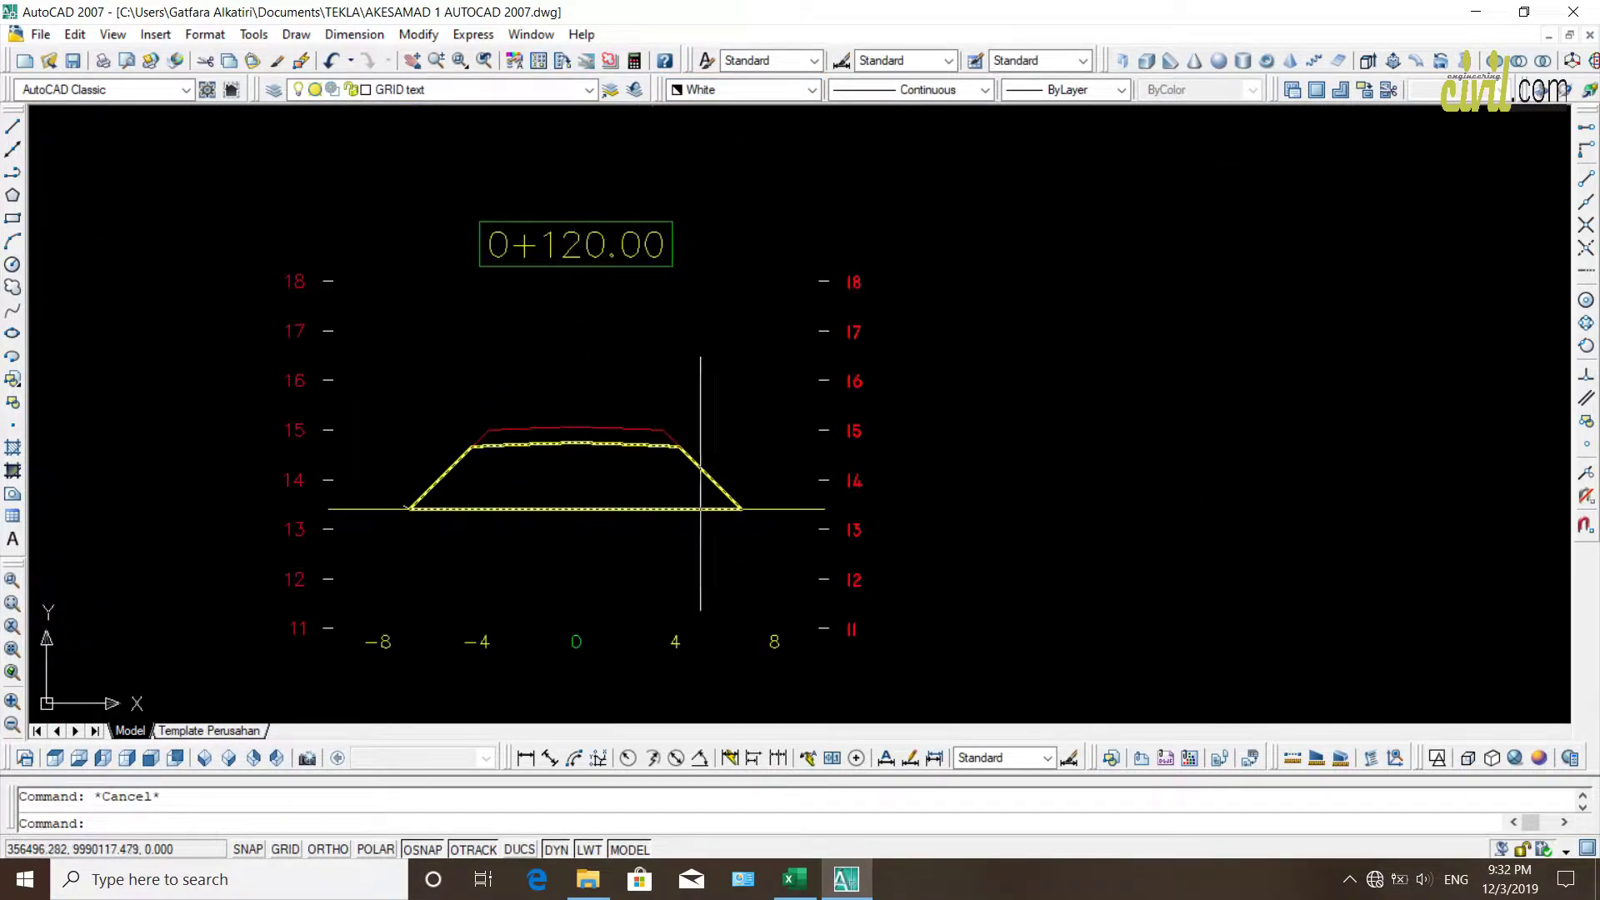
{"action": "scroll", "coordinate": [746, 453], "scroll_direction": "up", "scroll_amount": 3}
{"action": "scroll", "coordinate": [700, 461], "scroll_direction": "down", "scroll_amount": 4}
{"action": "scroll", "coordinate": [683, 469], "scroll_direction": "up", "scroll_amount": 3}
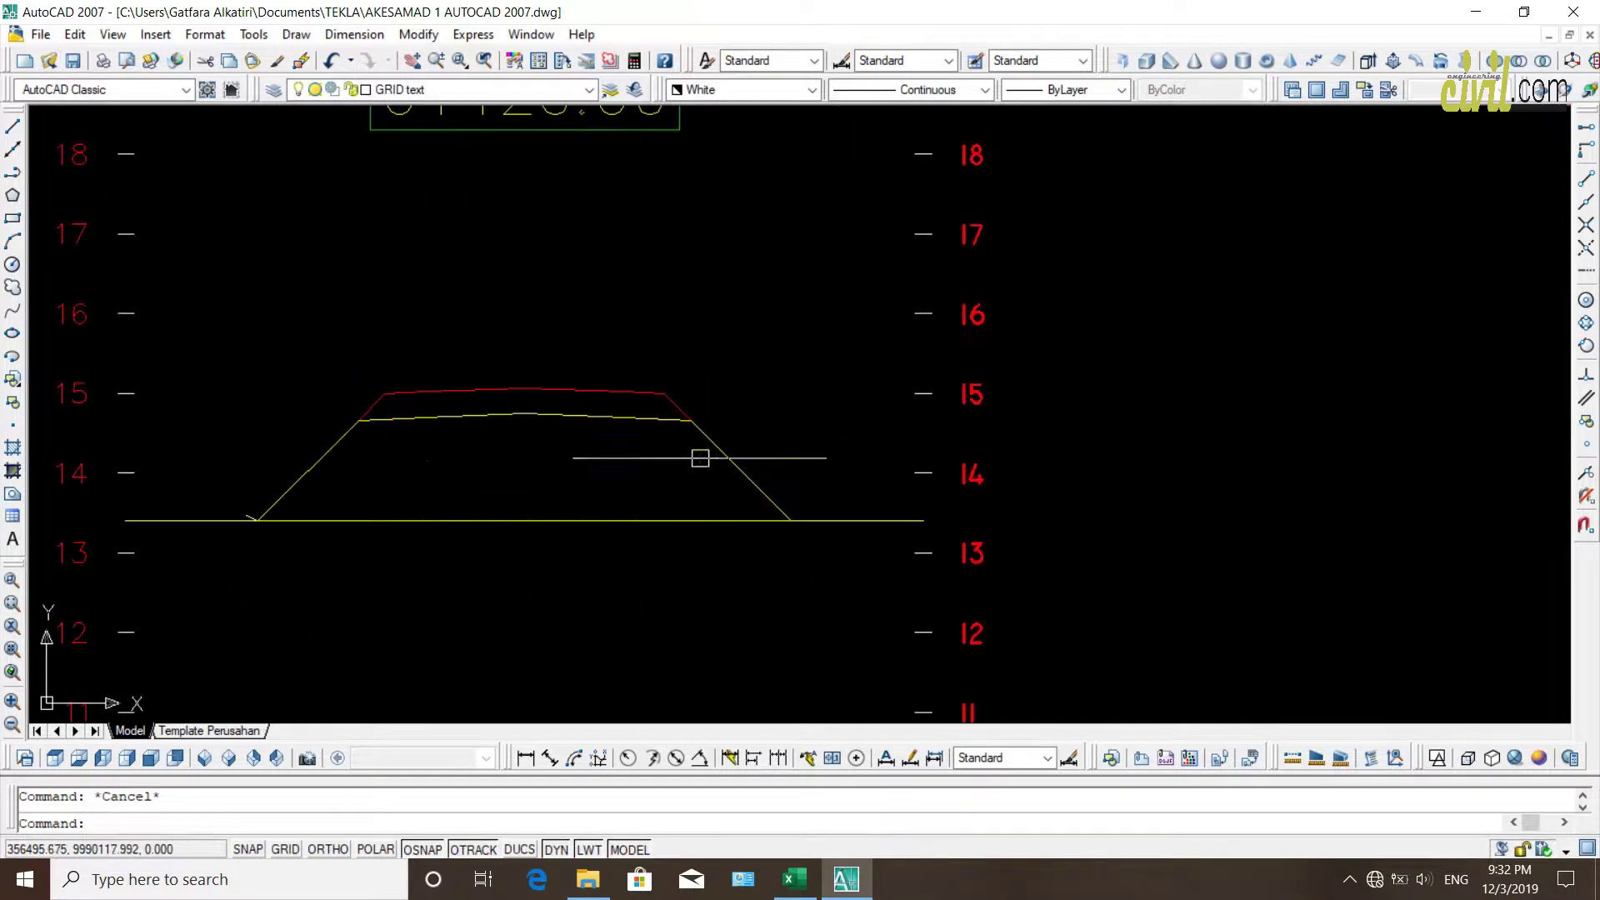
{"action": "scroll", "coordinate": [708, 484], "scroll_direction": "down", "scroll_amount": 4}
{"action": "scroll", "coordinate": [643, 486], "scroll_direction": "up", "scroll_amount": 4}
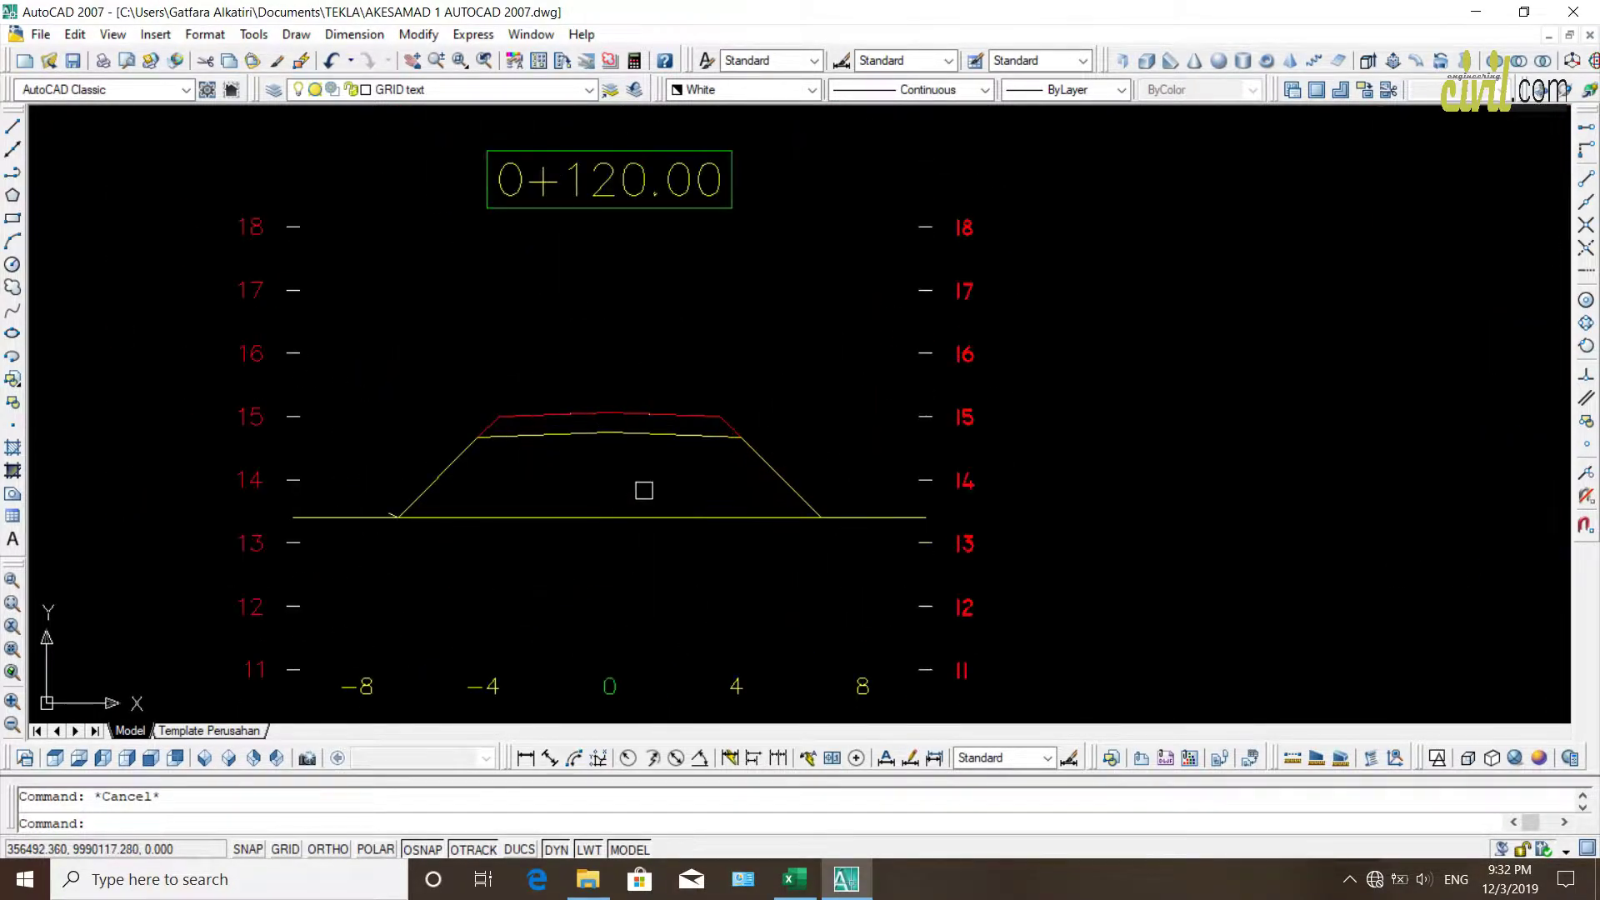
{"action": "scroll", "coordinate": [628, 447], "scroll_direction": "down", "scroll_amount": 5}
{"action": "scroll", "coordinate": [643, 435], "scroll_direction": "up", "scroll_amount": 1}
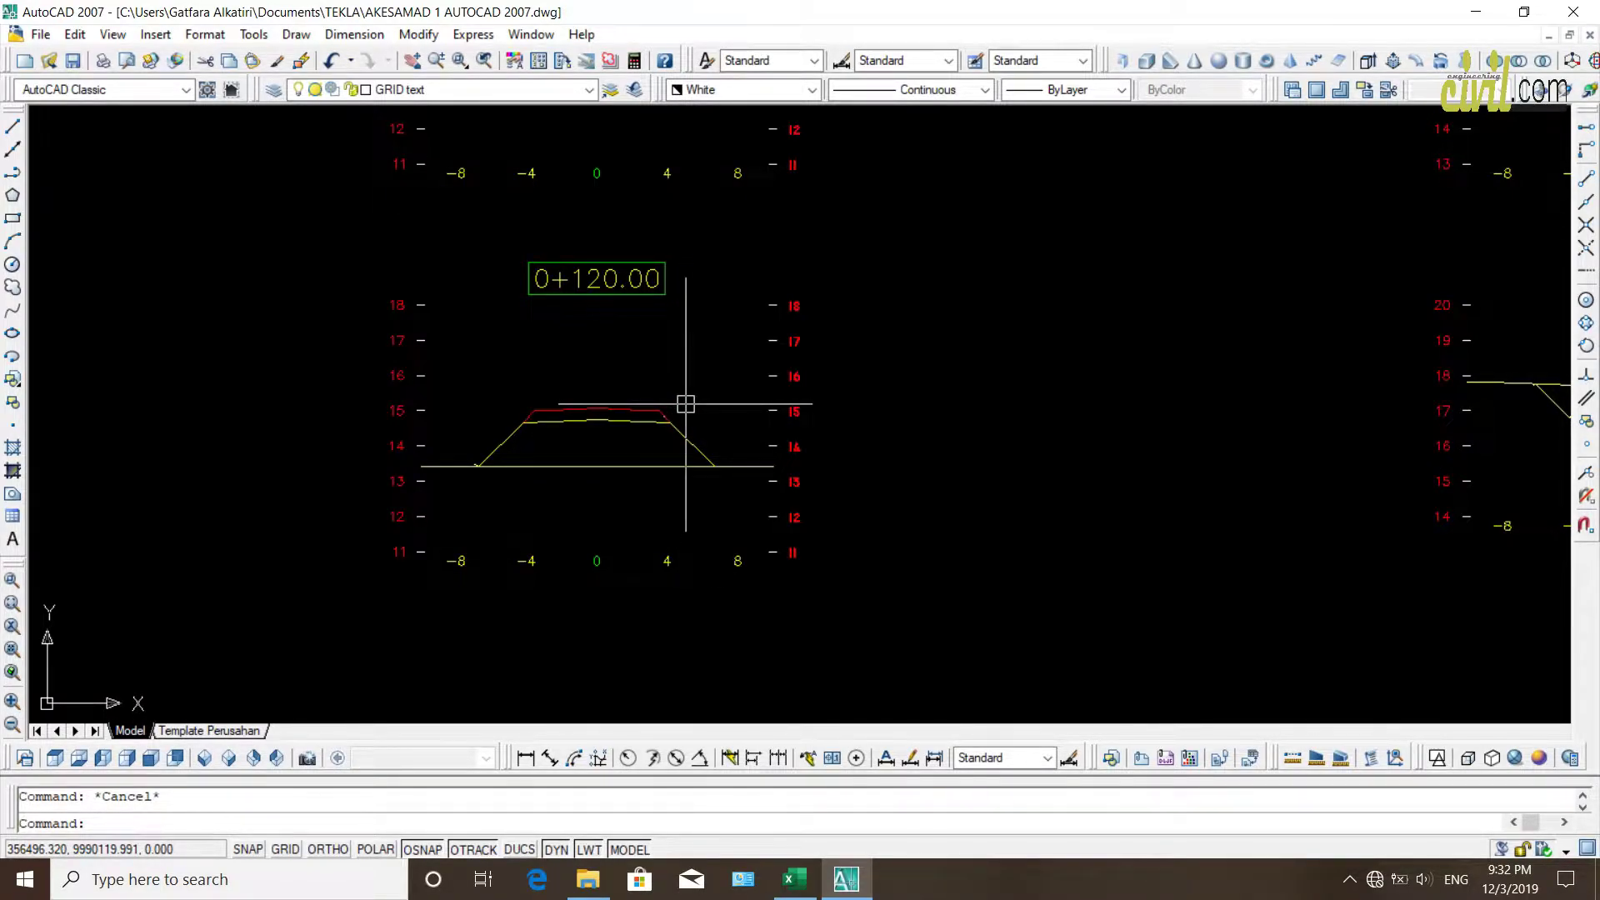
{"action": "scroll", "coordinate": [704, 408], "scroll_direction": "down", "scroll_amount": 1}
{"action": "scroll", "coordinate": [714, 403], "scroll_direction": "up", "scroll_amount": 2}
{"action": "scroll", "coordinate": [688, 402], "scroll_direction": "down", "scroll_amount": 2}
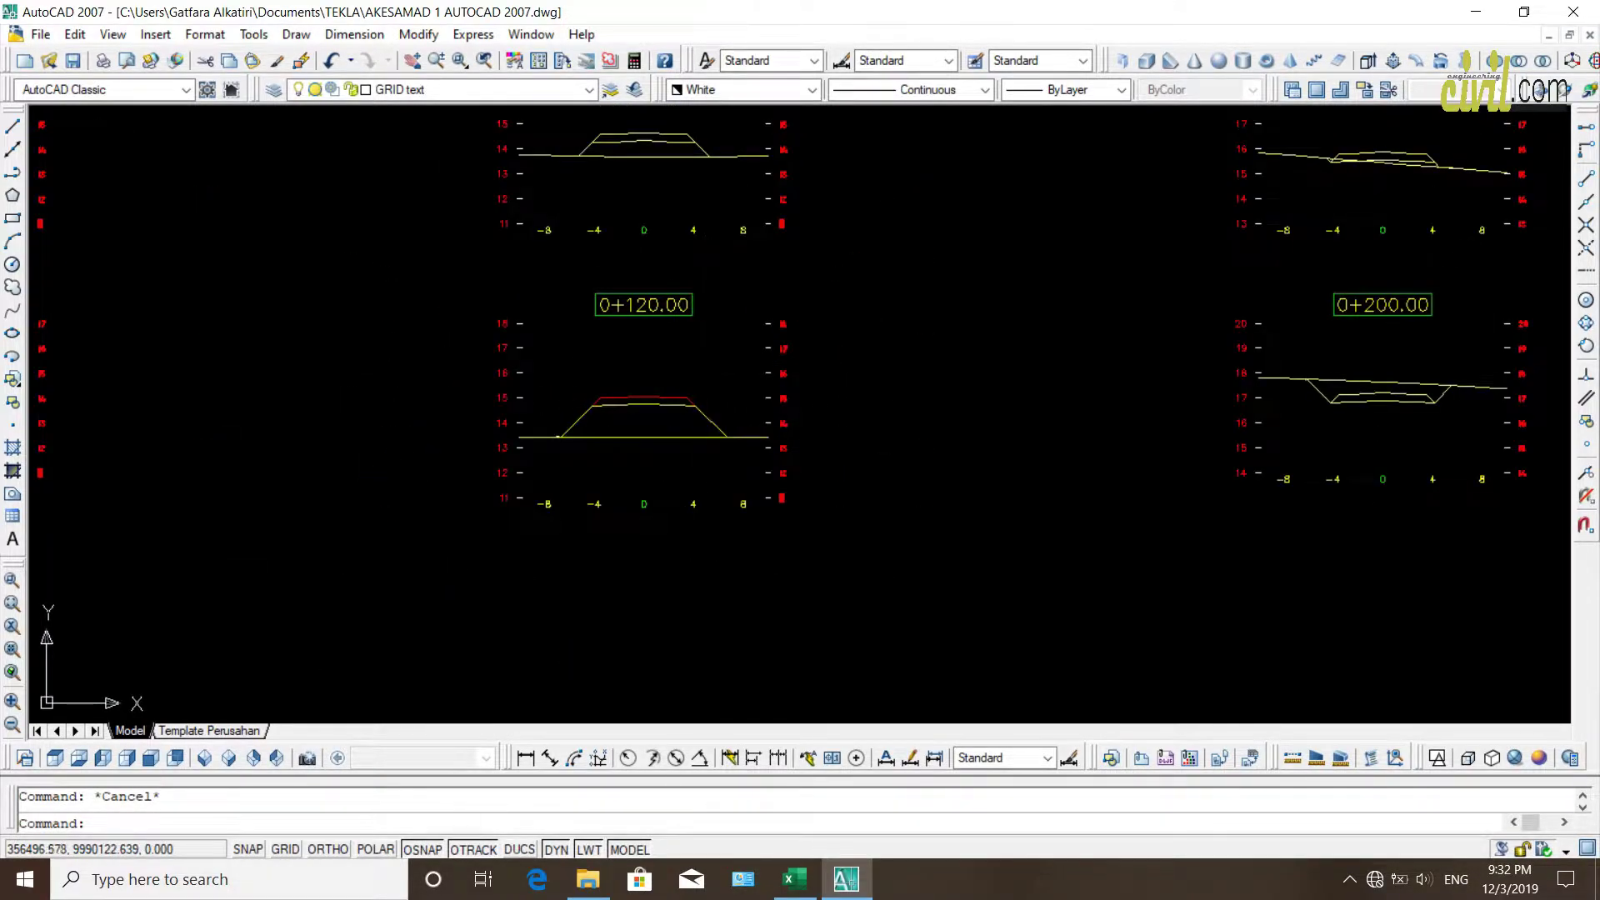
{"action": "scroll", "coordinate": [680, 419], "scroll_direction": "up", "scroll_amount": 3}
{"action": "scroll", "coordinate": [693, 333], "scroll_direction": "down", "scroll_amount": 3}
{"action": "scroll", "coordinate": [679, 368], "scroll_direction": "up", "scroll_amount": 2}
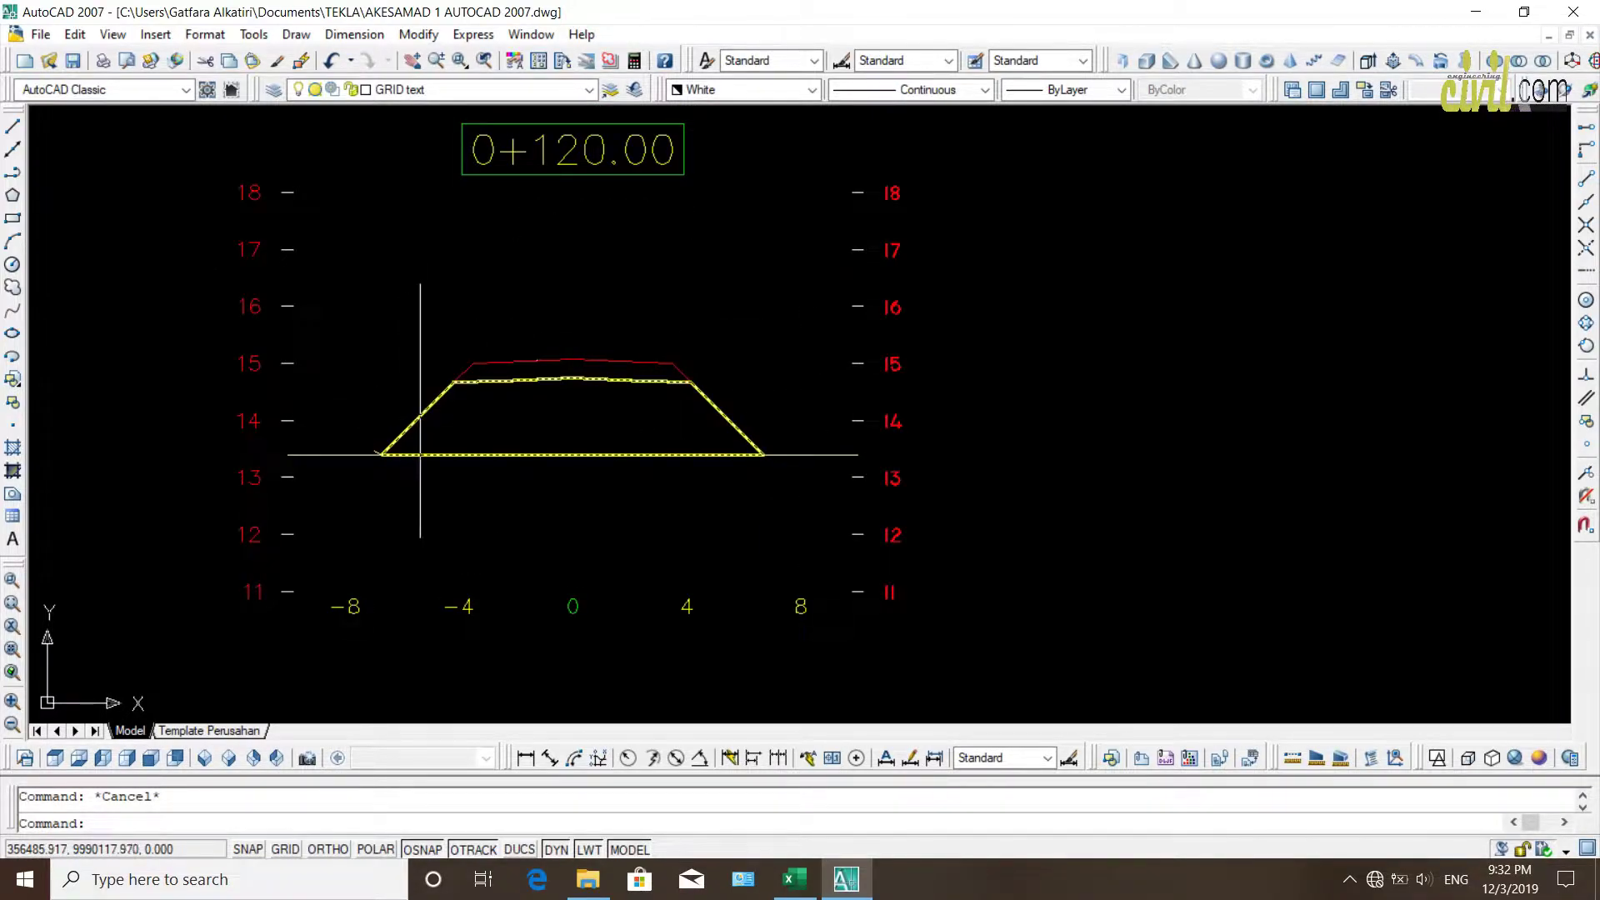
{"action": "left_click", "coordinate": [417, 411]}
{"action": "key", "text": "Escape"}
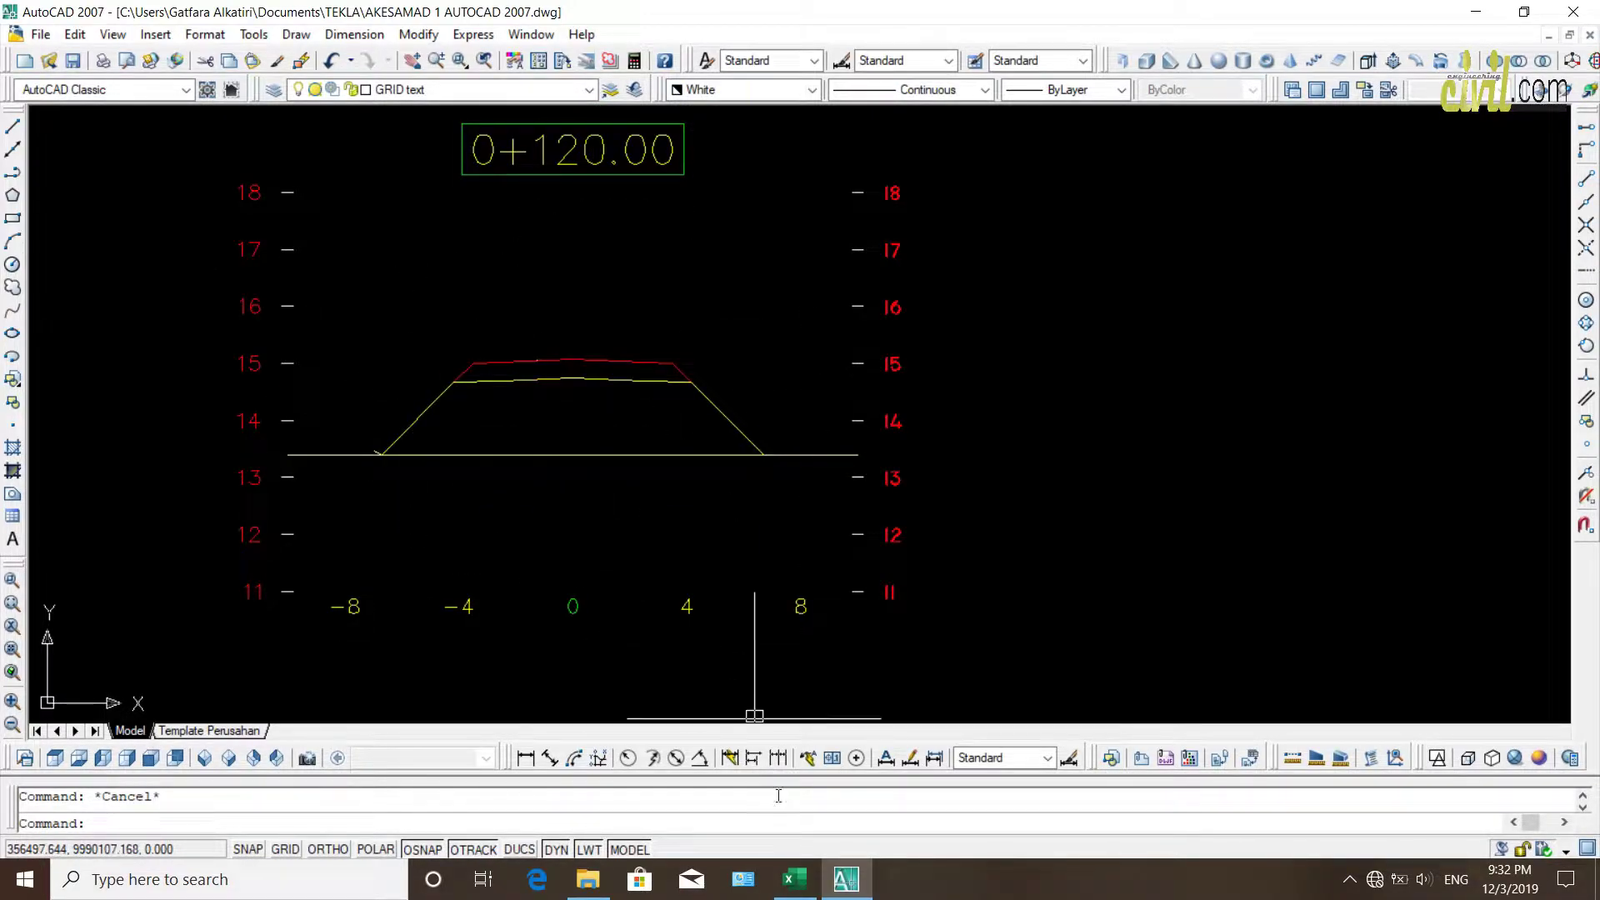
Switch to the Excel workbook and examine the coordinate table with its STA, No, Xi and Yi columns
{"action": "left_click", "coordinate": [798, 879]}
{"action": "left_click", "coordinate": [807, 548]}
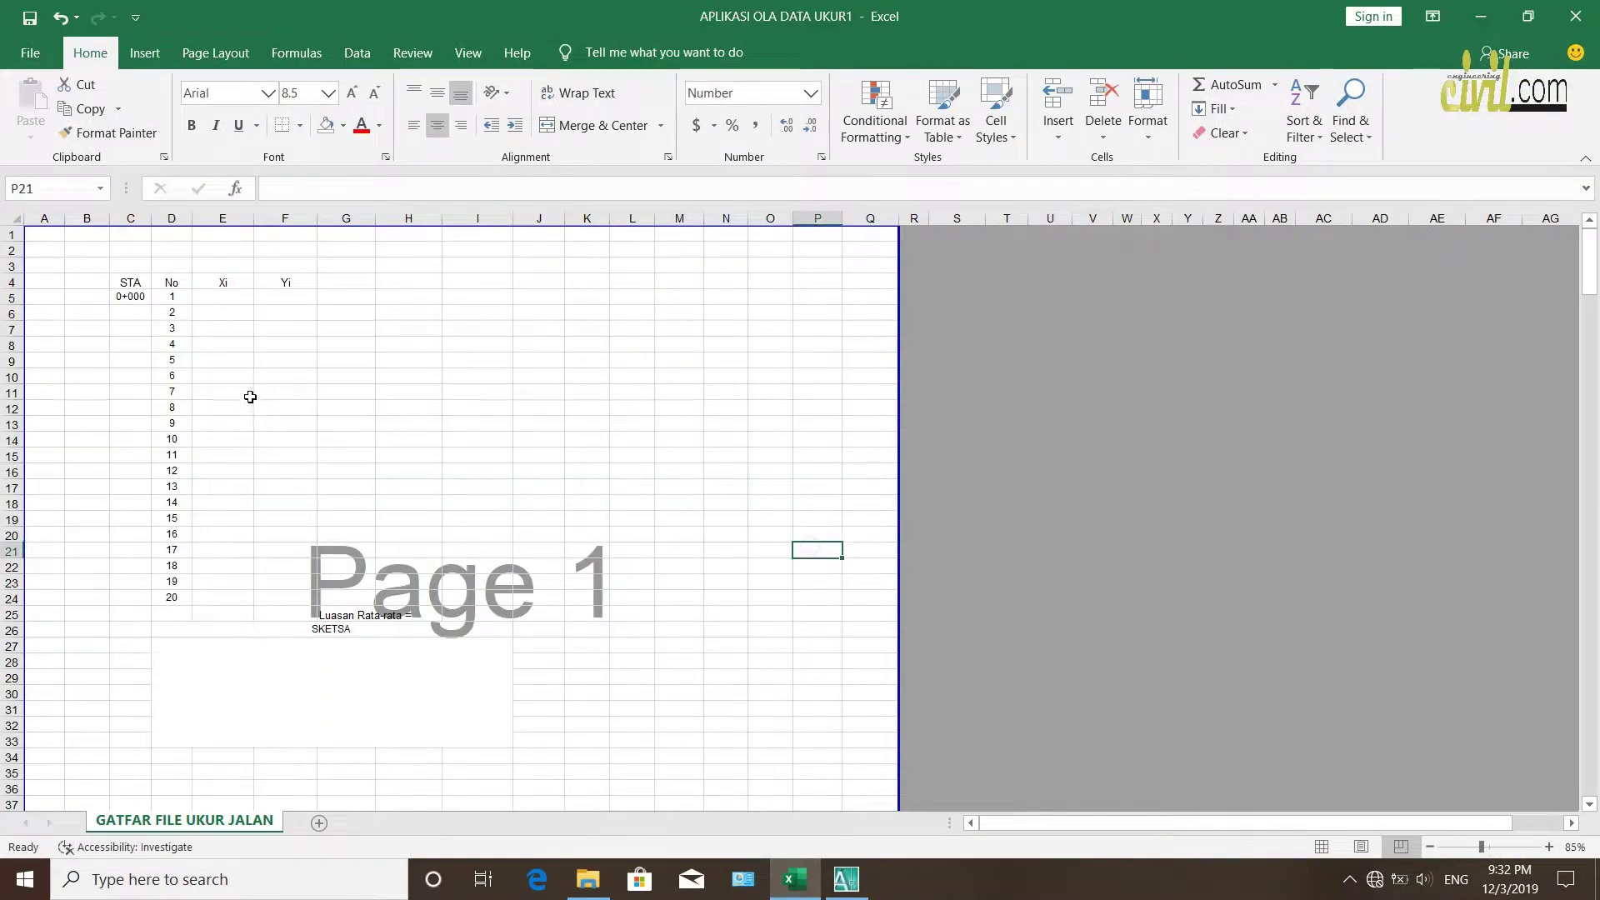
{"action": "left_click", "coordinate": [264, 385]}
{"action": "left_click_drag", "start_coordinate": [126, 283], "coordinate": [464, 583]}
{"action": "left_click", "coordinate": [438, 511]}
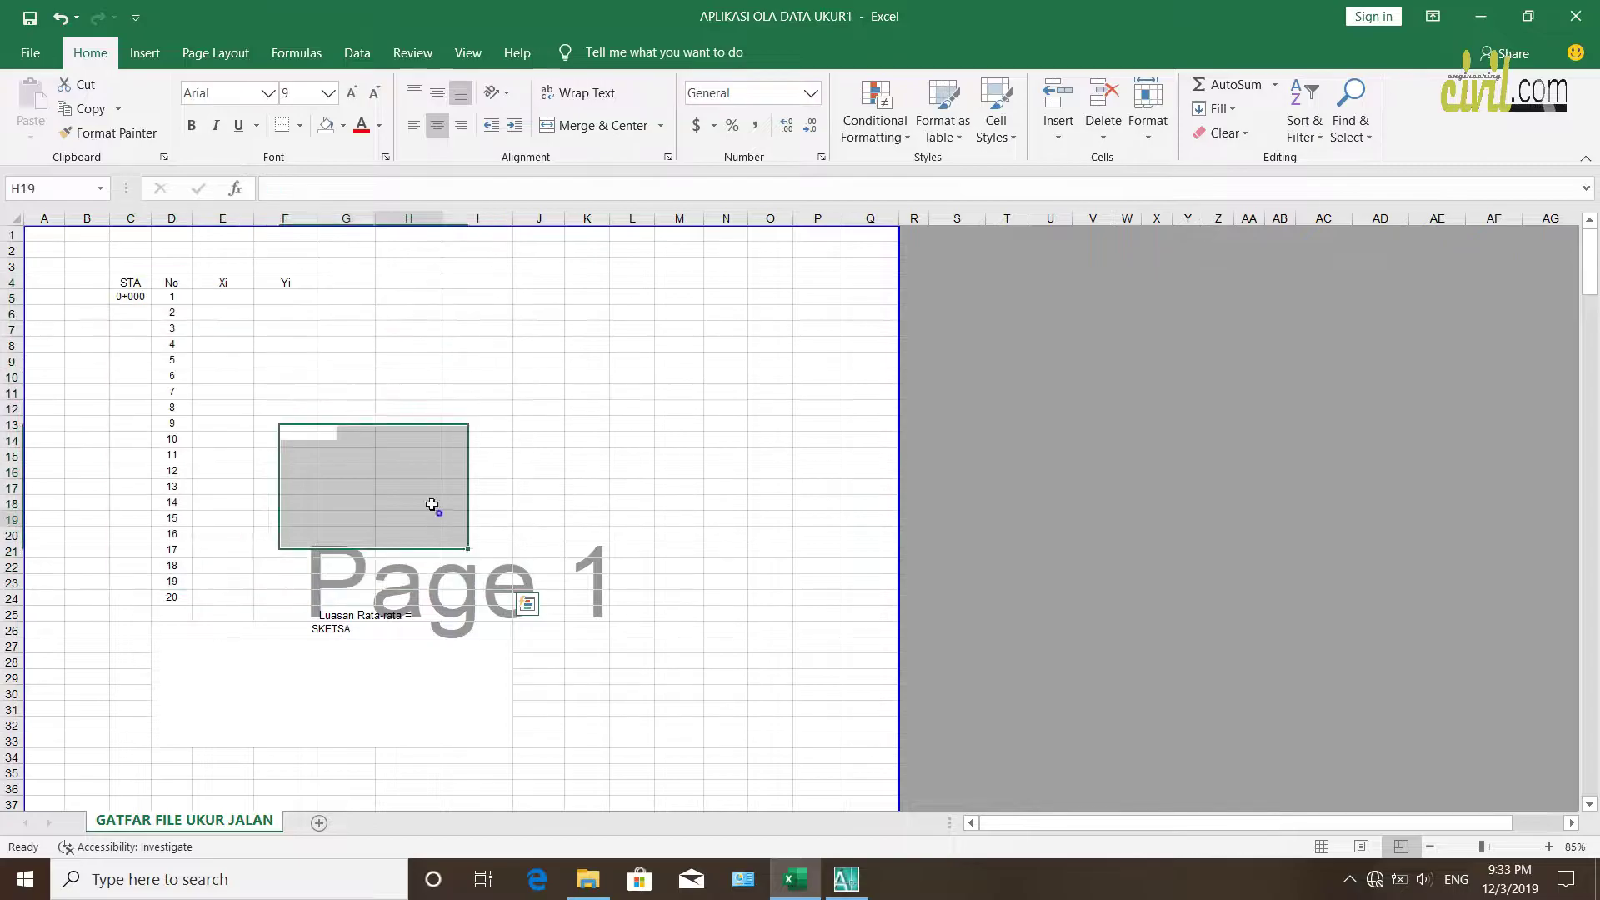
Merge and center cells I25:J25 beside the Luasan Rata-rata label
{"action": "left_click", "coordinate": [359, 627]}
{"action": "left_click_drag", "start_coordinate": [358, 627], "coordinate": [525, 613]}
{"action": "left_click", "coordinate": [460, 613]}
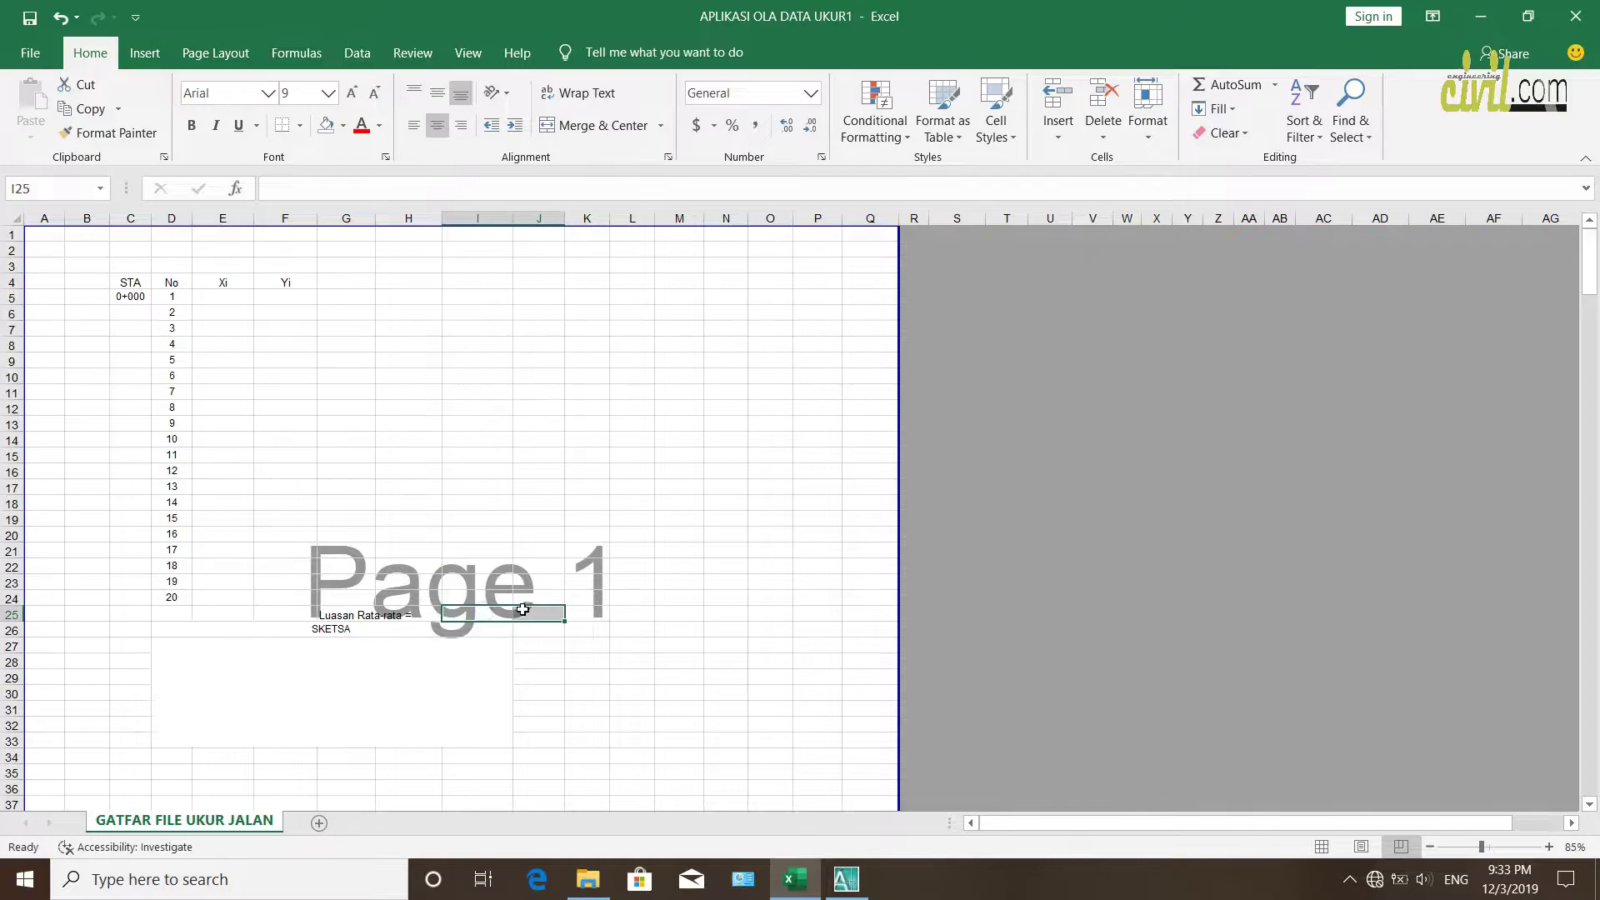
{"action": "left_click", "coordinate": [599, 134]}
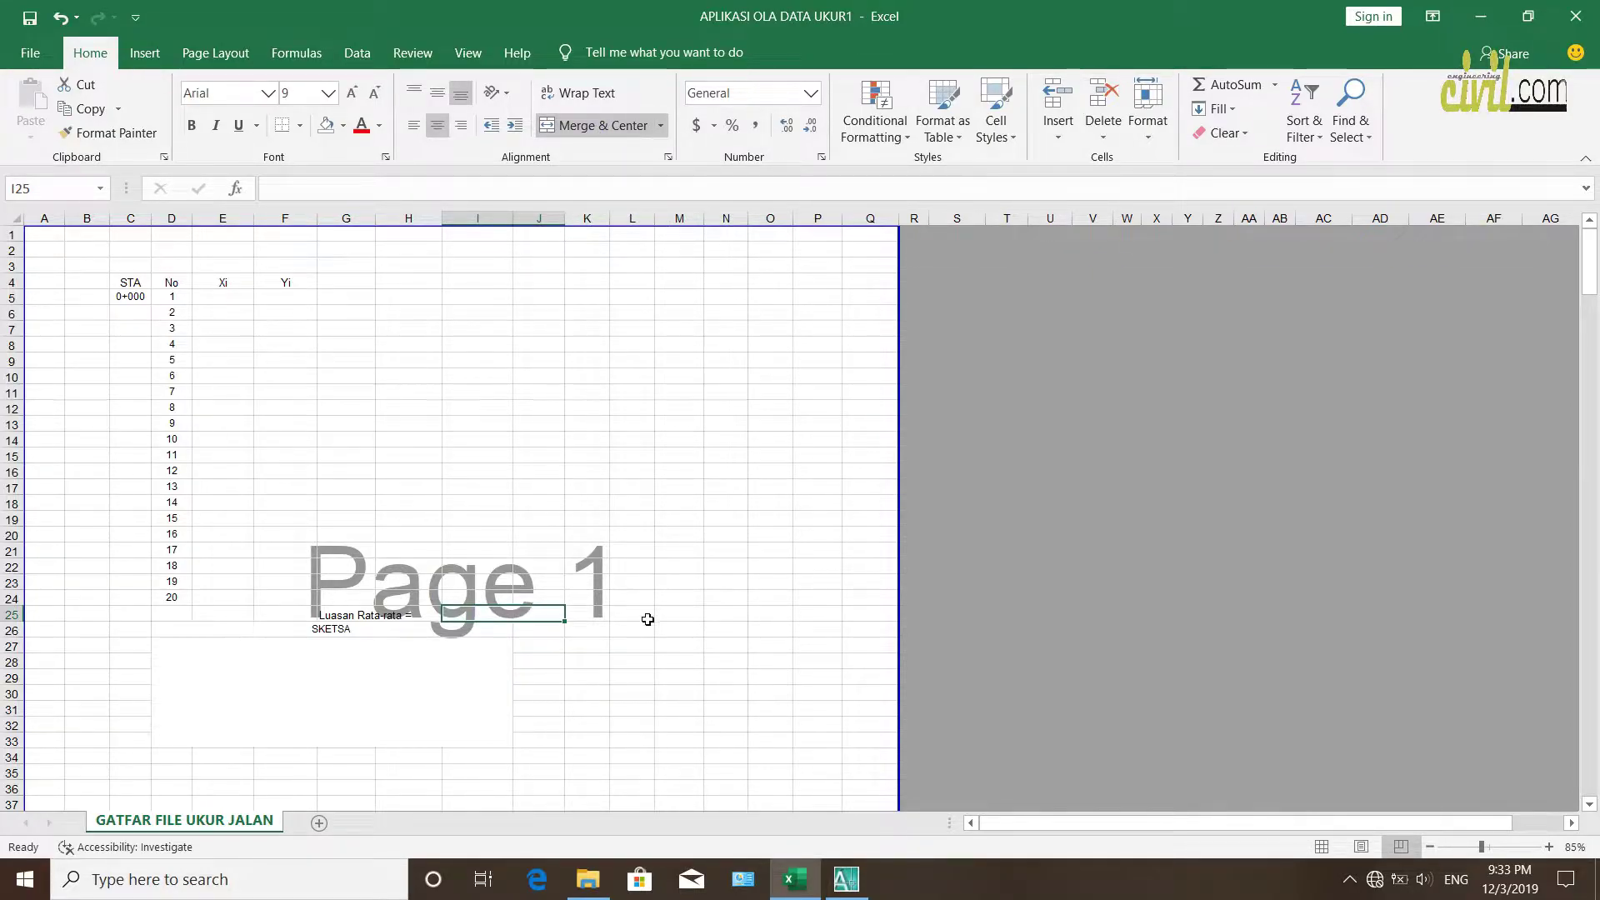
{"action": "left_click", "coordinate": [568, 404]}
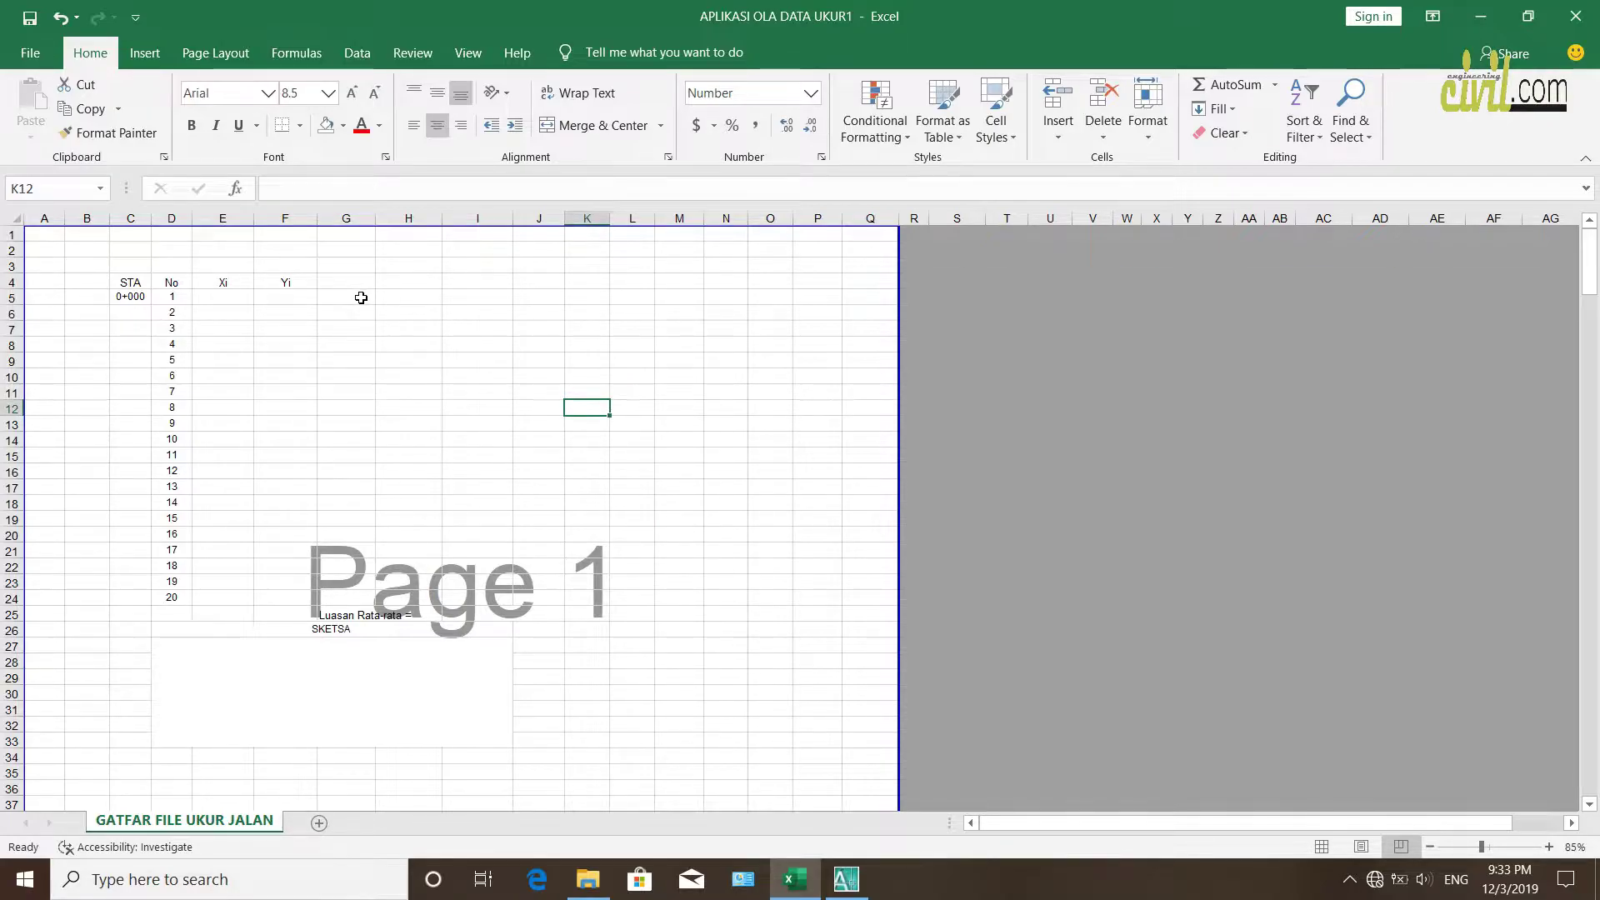
Inspect the Xi and Yi entry cells of the coordinate table and compare it with the section drawing in AutoCAD
{"action": "left_click", "coordinate": [214, 302]}
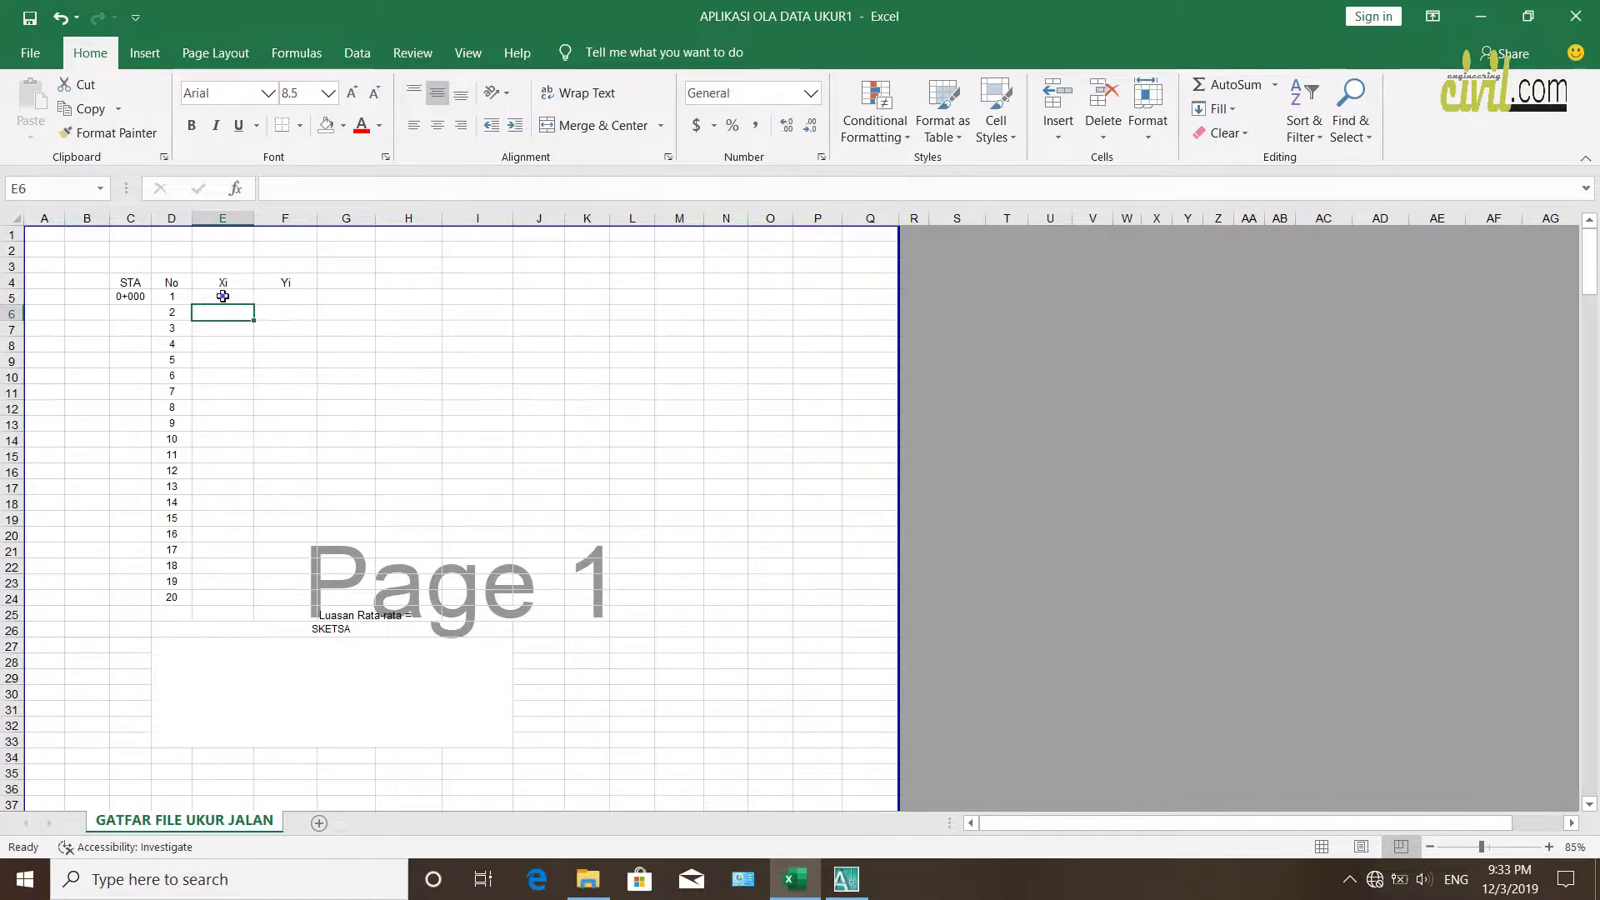
{"action": "left_click", "coordinate": [289, 297]}
{"action": "left_click", "coordinate": [534, 425]}
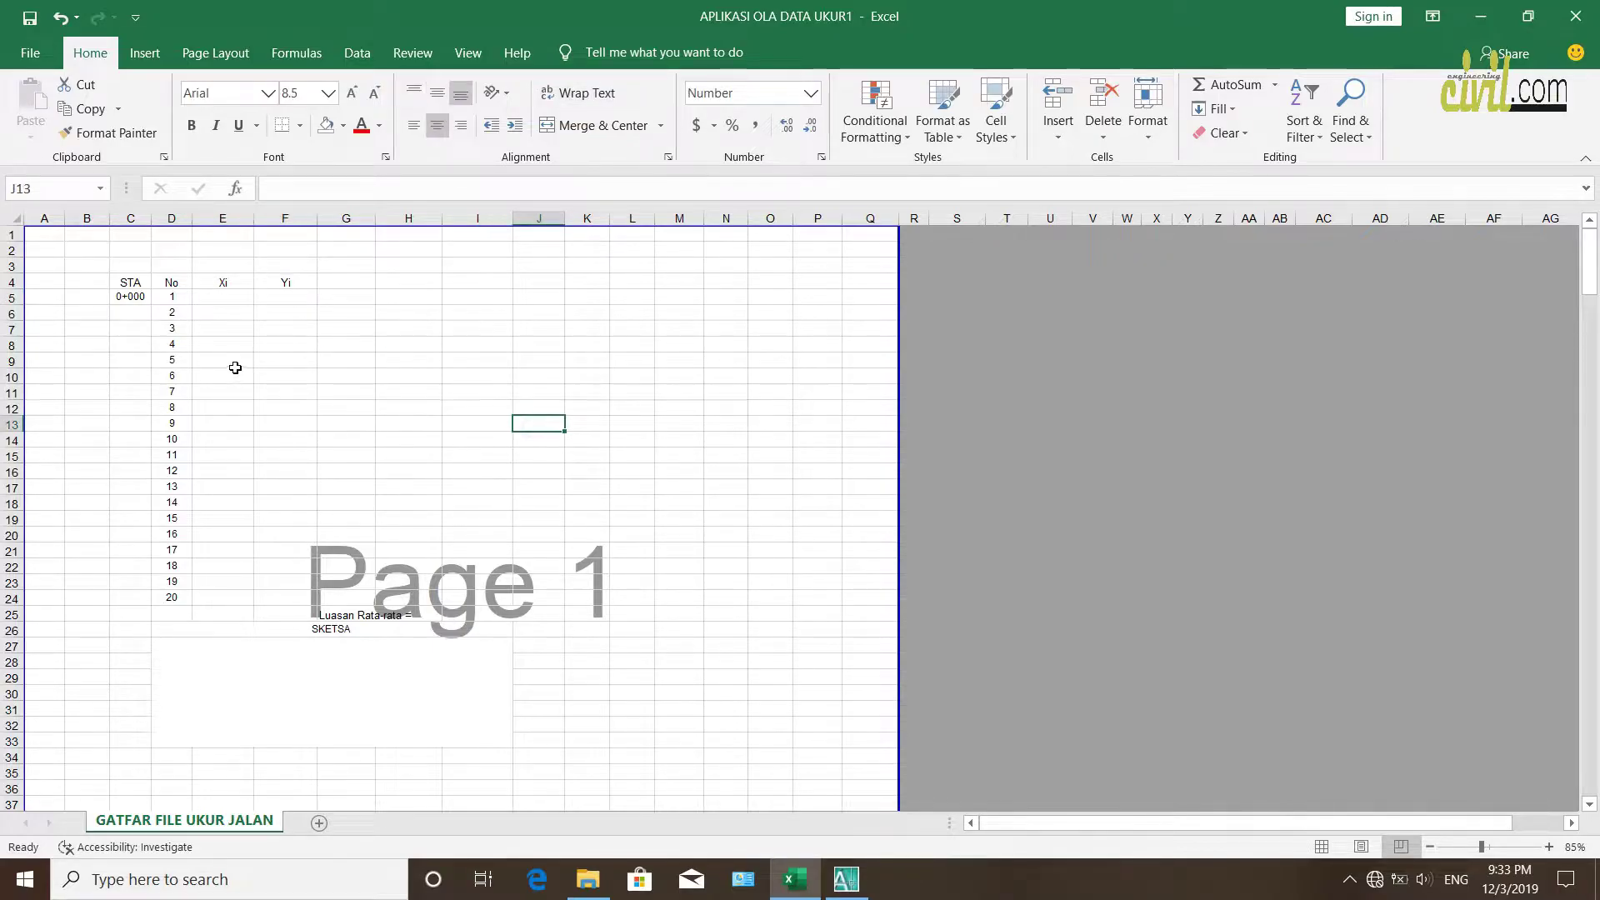
{"action": "left_click", "coordinate": [846, 879]}
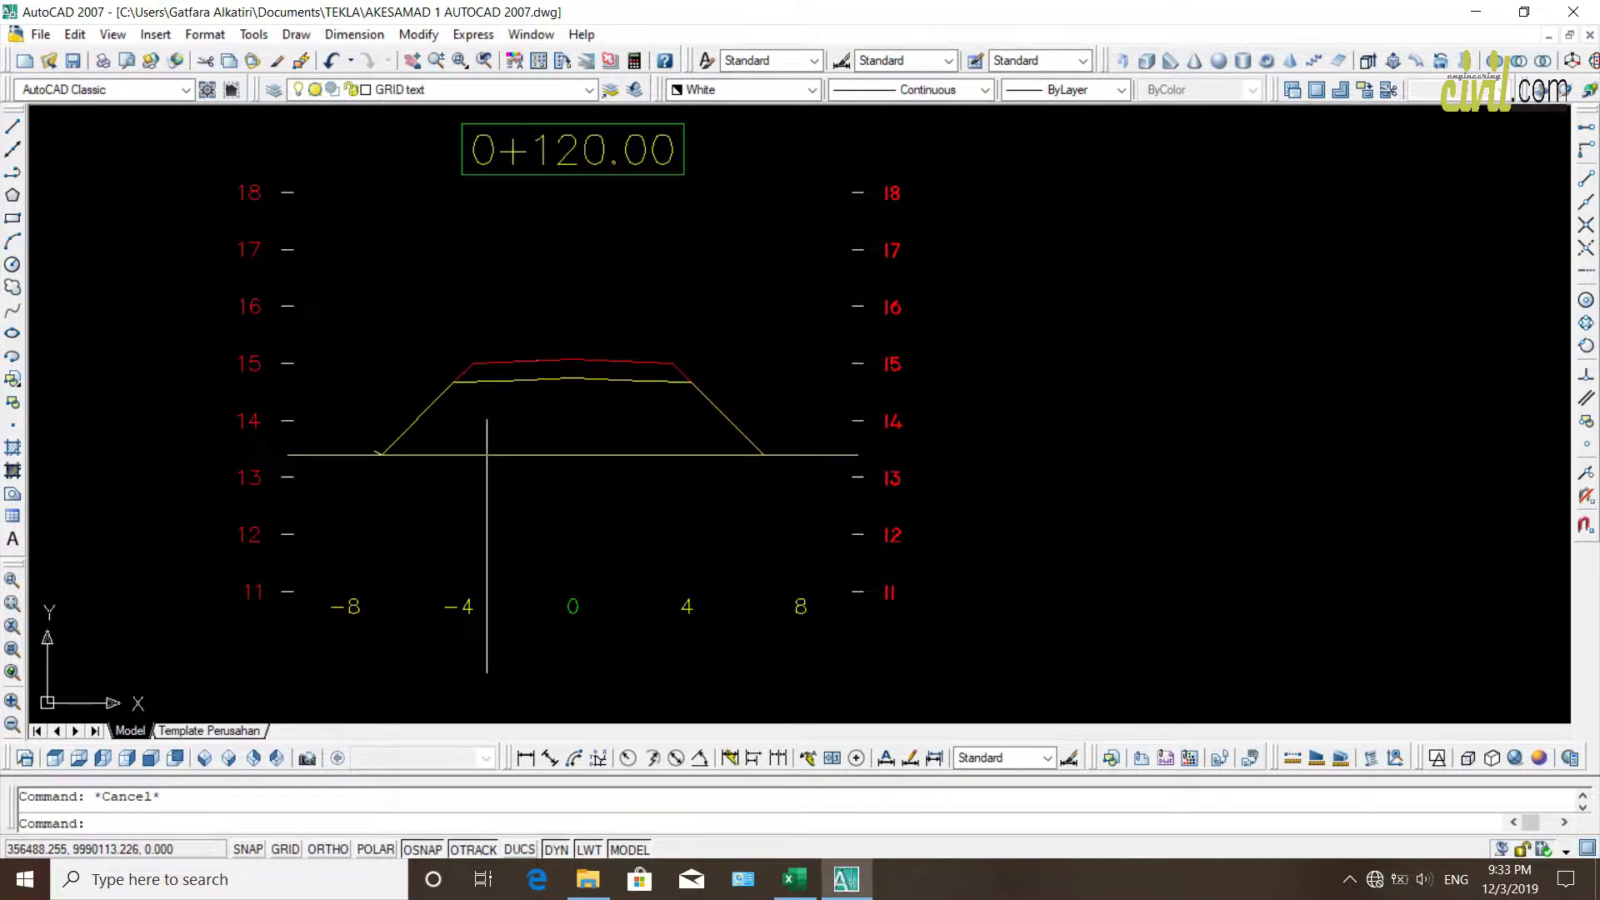
{"action": "left_click", "coordinate": [800, 885]}
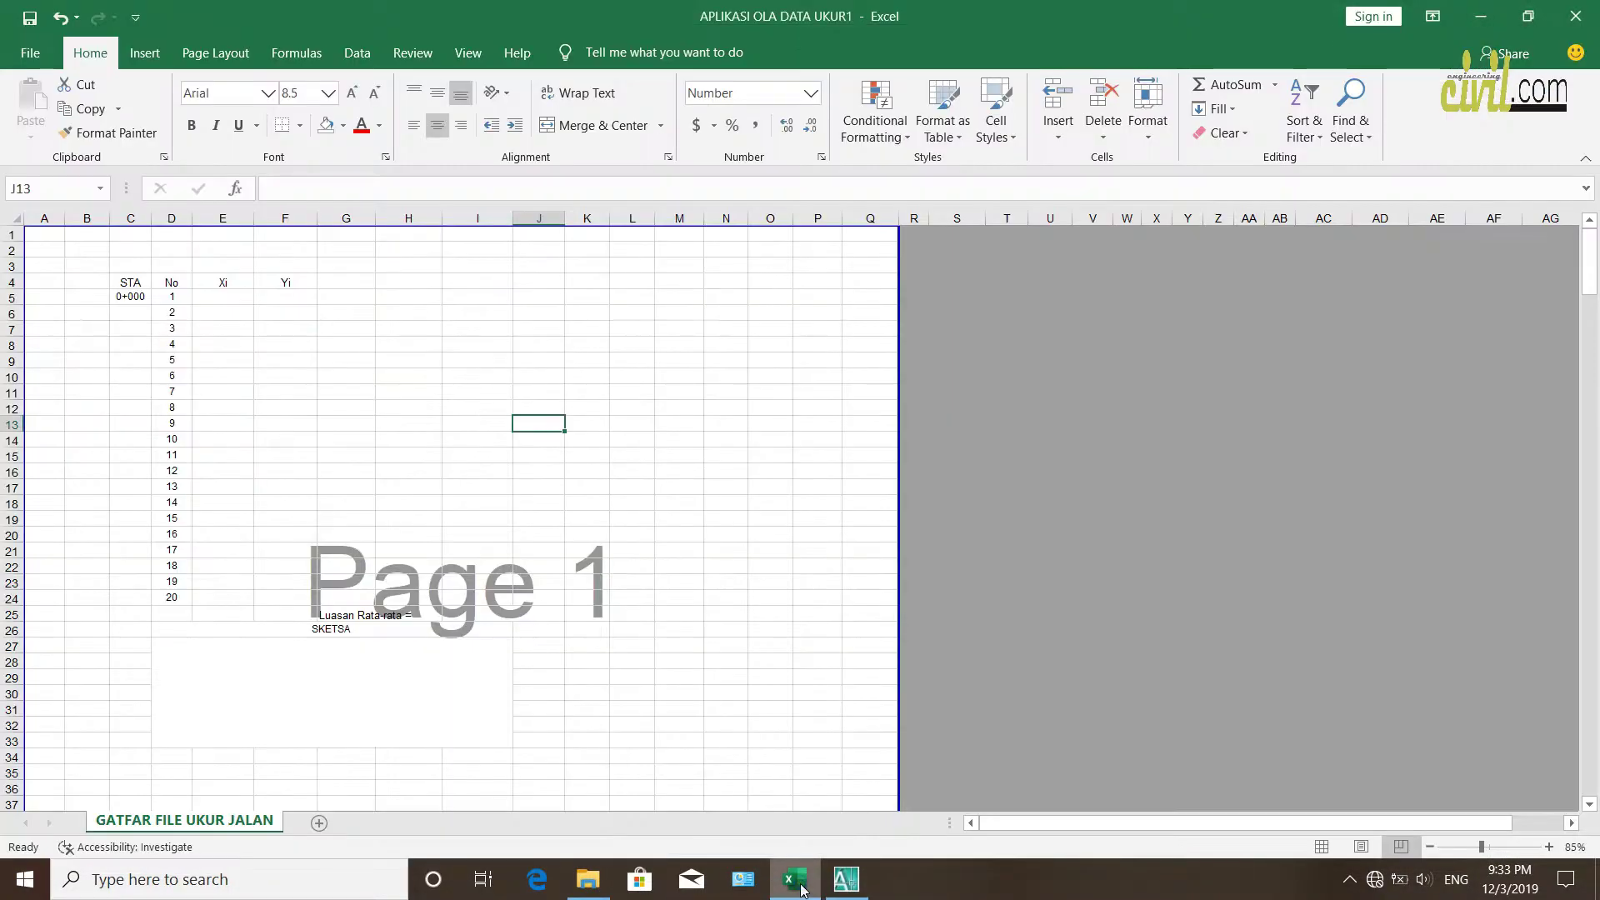
Switch to AutoCAD and list the area and vertex coordinates of the yellow fill boundary at station 0+120.00
{"action": "left_click", "coordinate": [844, 879]}
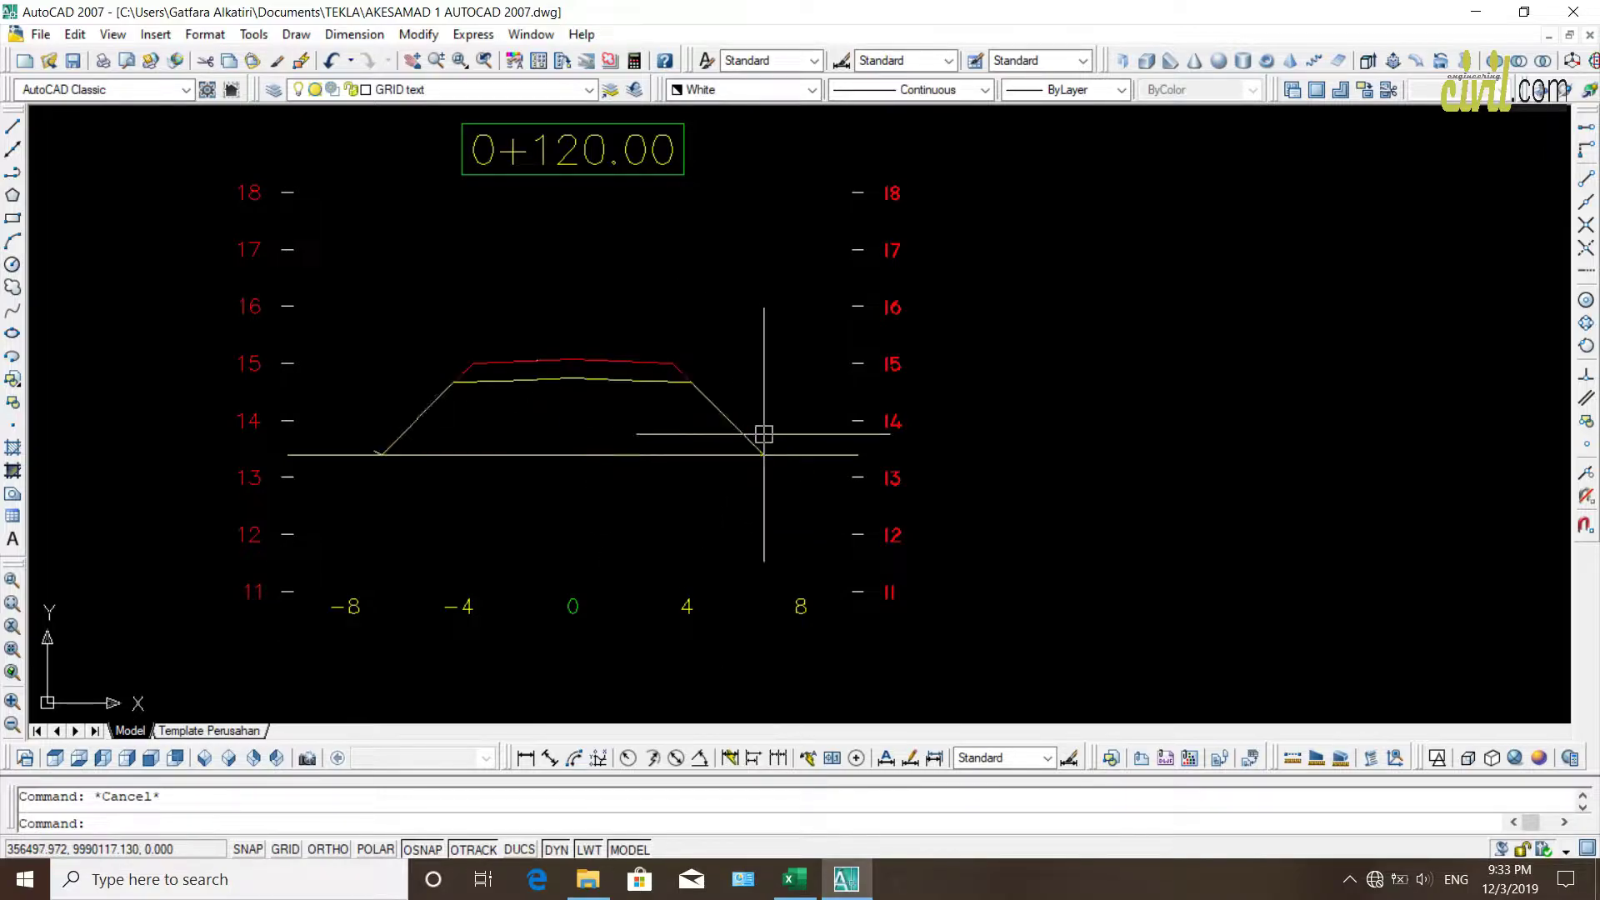
{"action": "scroll", "coordinate": [756, 437], "scroll_direction": "down", "scroll_amount": 3}
{"action": "scroll", "coordinate": [625, 425], "scroll_direction": "up", "scroll_amount": 4}
{"action": "scroll", "coordinate": [583, 417], "scroll_direction": "down", "scroll_amount": 1}
{"action": "scroll", "coordinate": [486, 403], "scroll_direction": "up", "scroll_amount": 2}
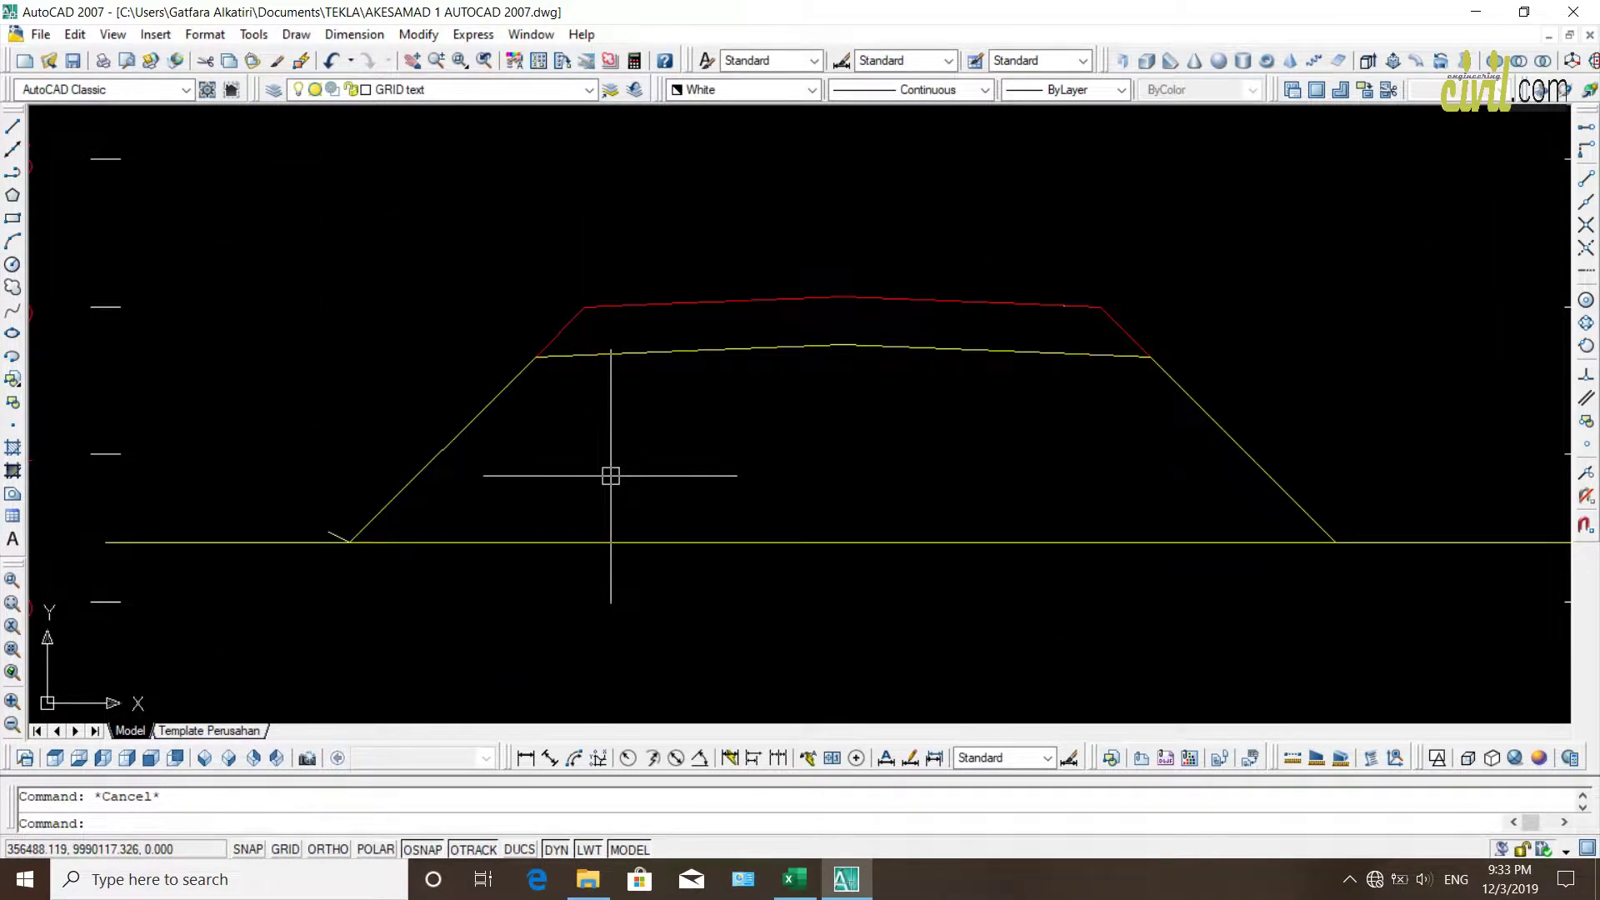
{"action": "type", "text": "list"}
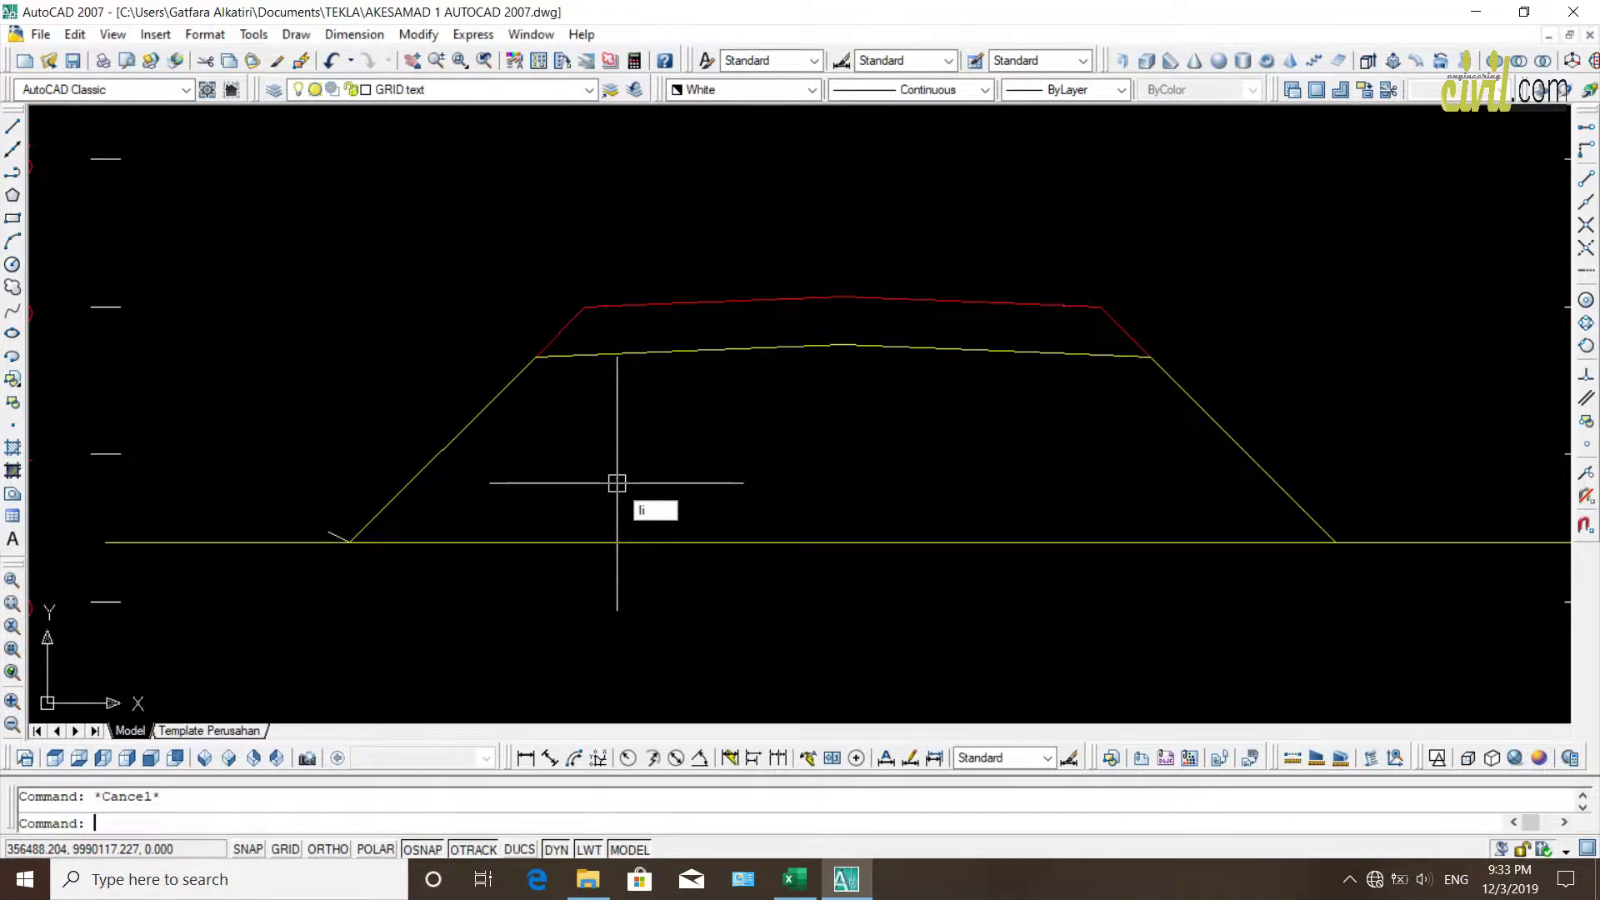
{"action": "key", "text": "Return"}
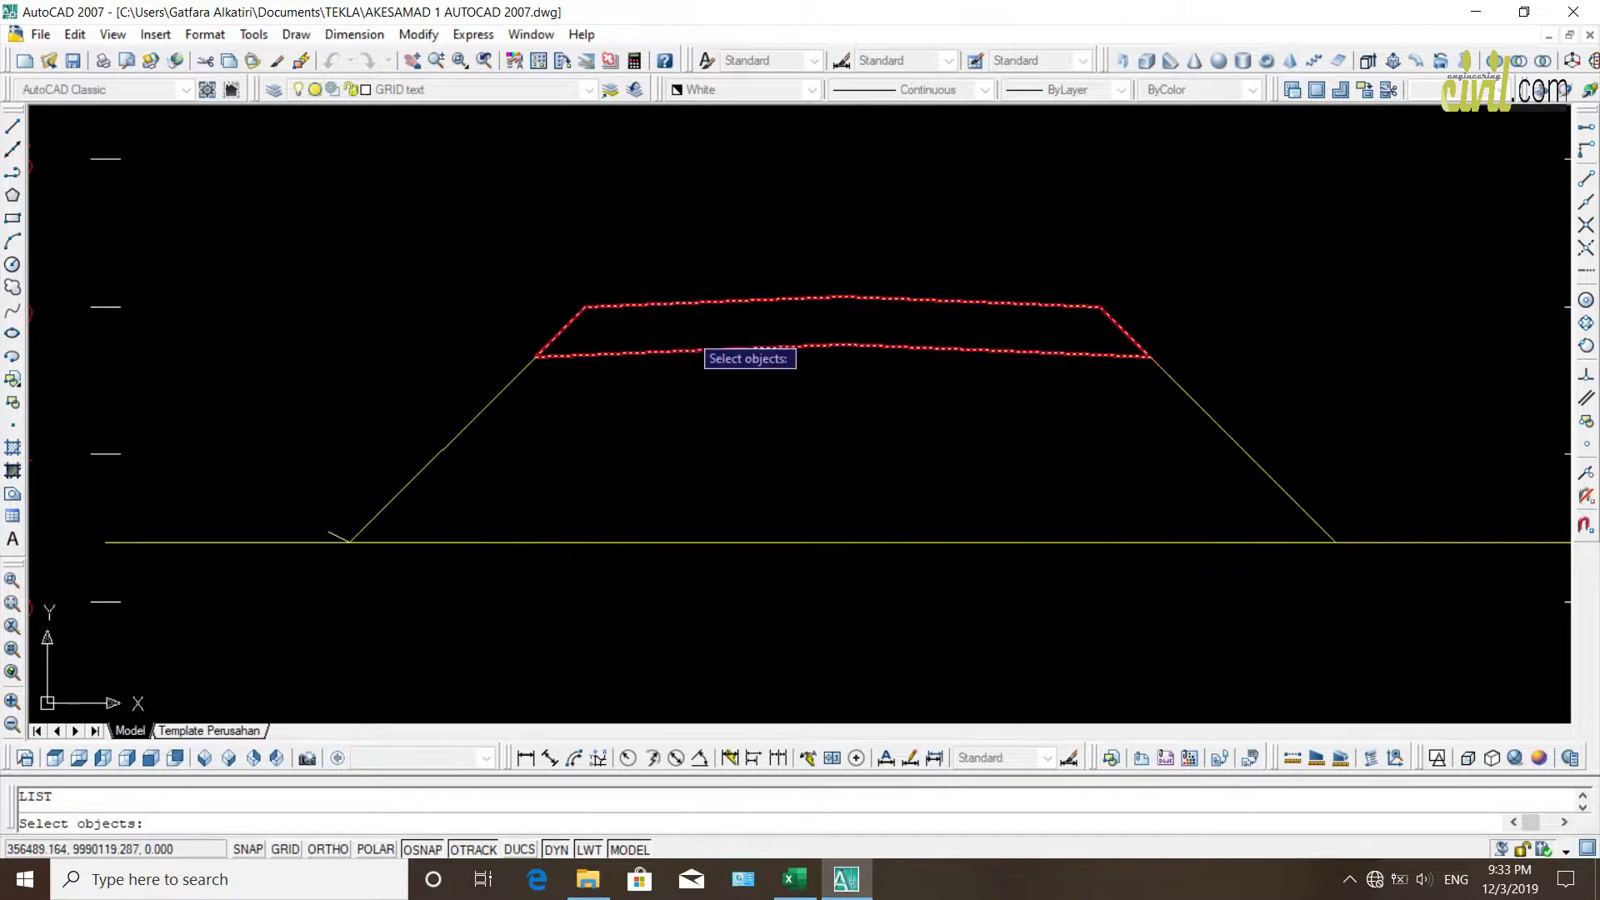
{"action": "left_click", "coordinate": [491, 411]}
{"action": "key", "text": "Return"}
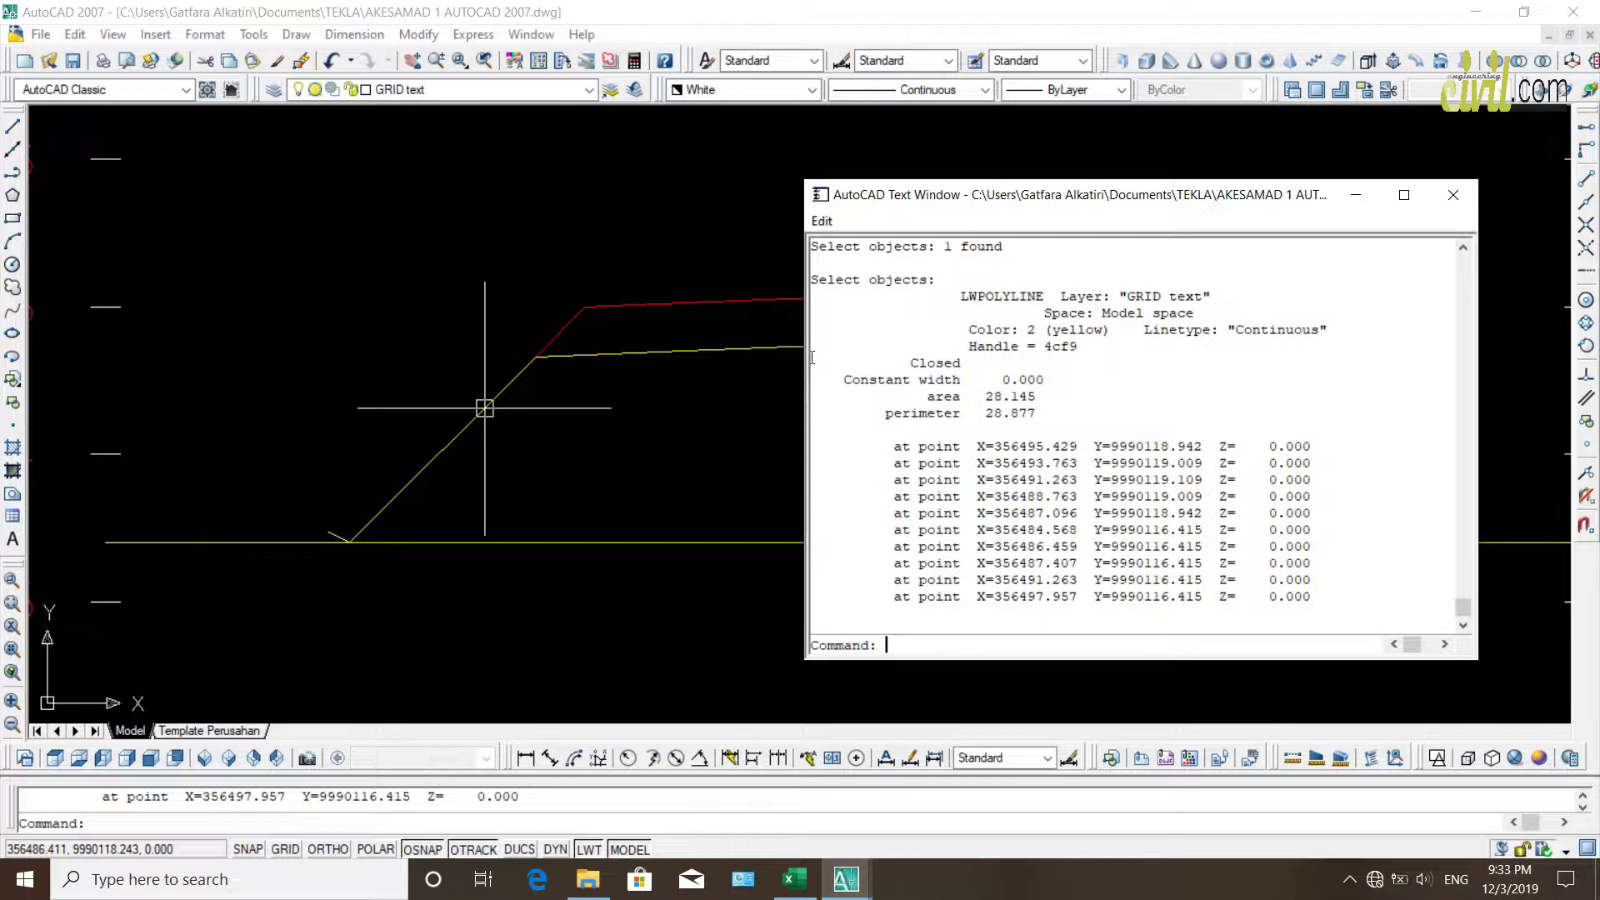
Copy the listed area, perimeter and all vertex coordinate lines of the yellow fill boundary from the text window
{"action": "left_click_drag", "start_coordinate": [813, 359], "coordinate": [1285, 613]}
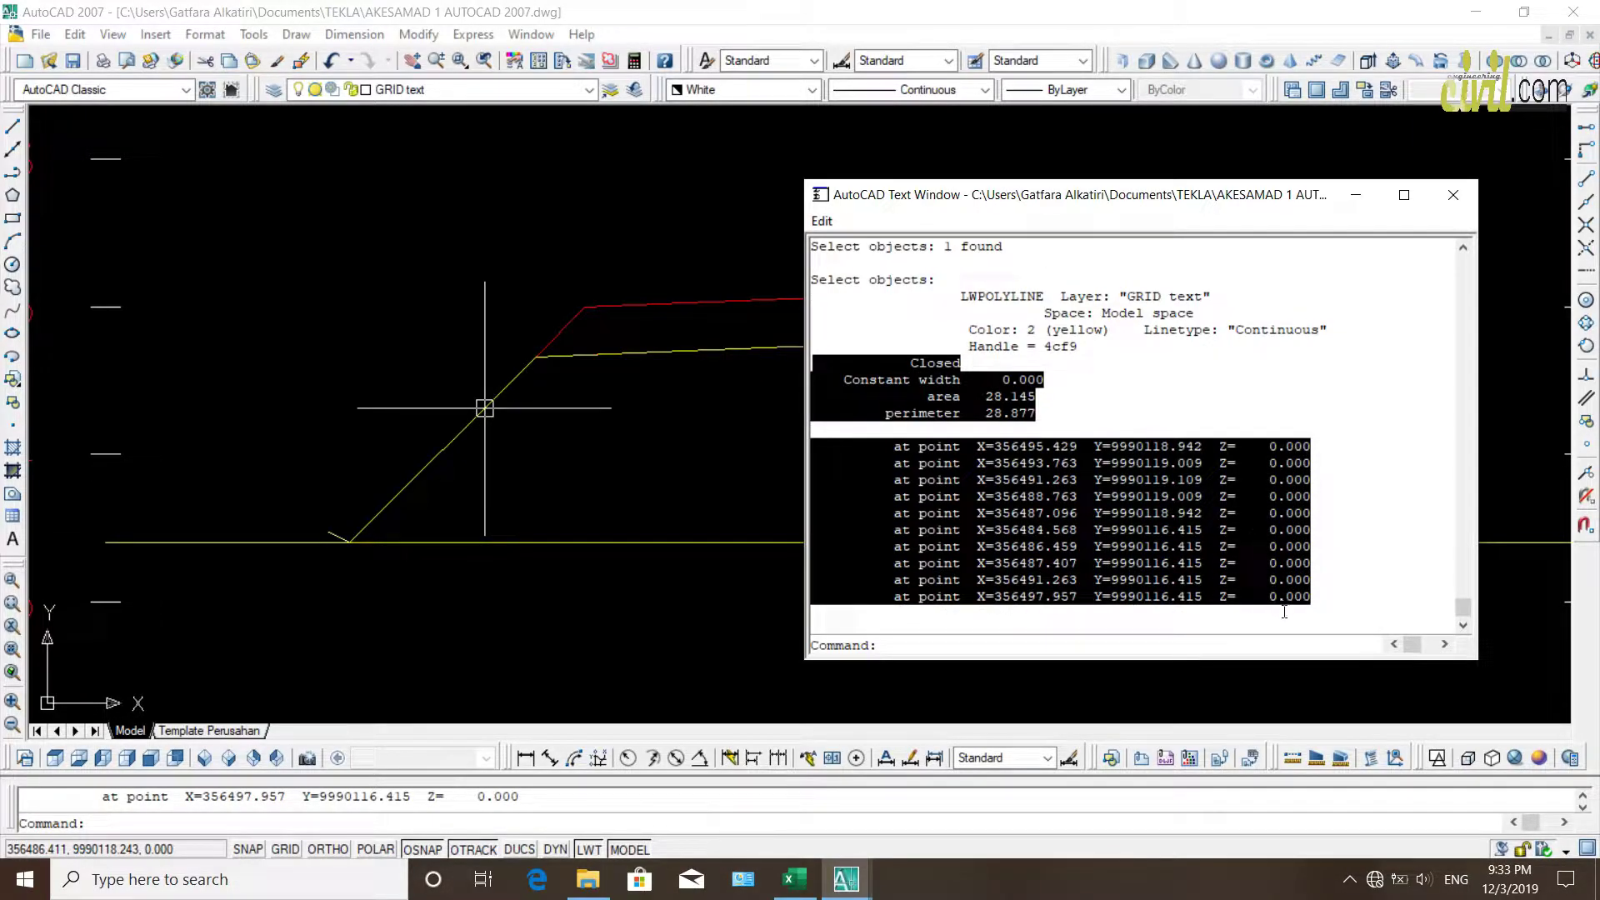
{"action": "left_click", "coordinate": [814, 396]}
{"action": "left_click_drag", "start_coordinate": [815, 395], "coordinate": [1256, 615]}
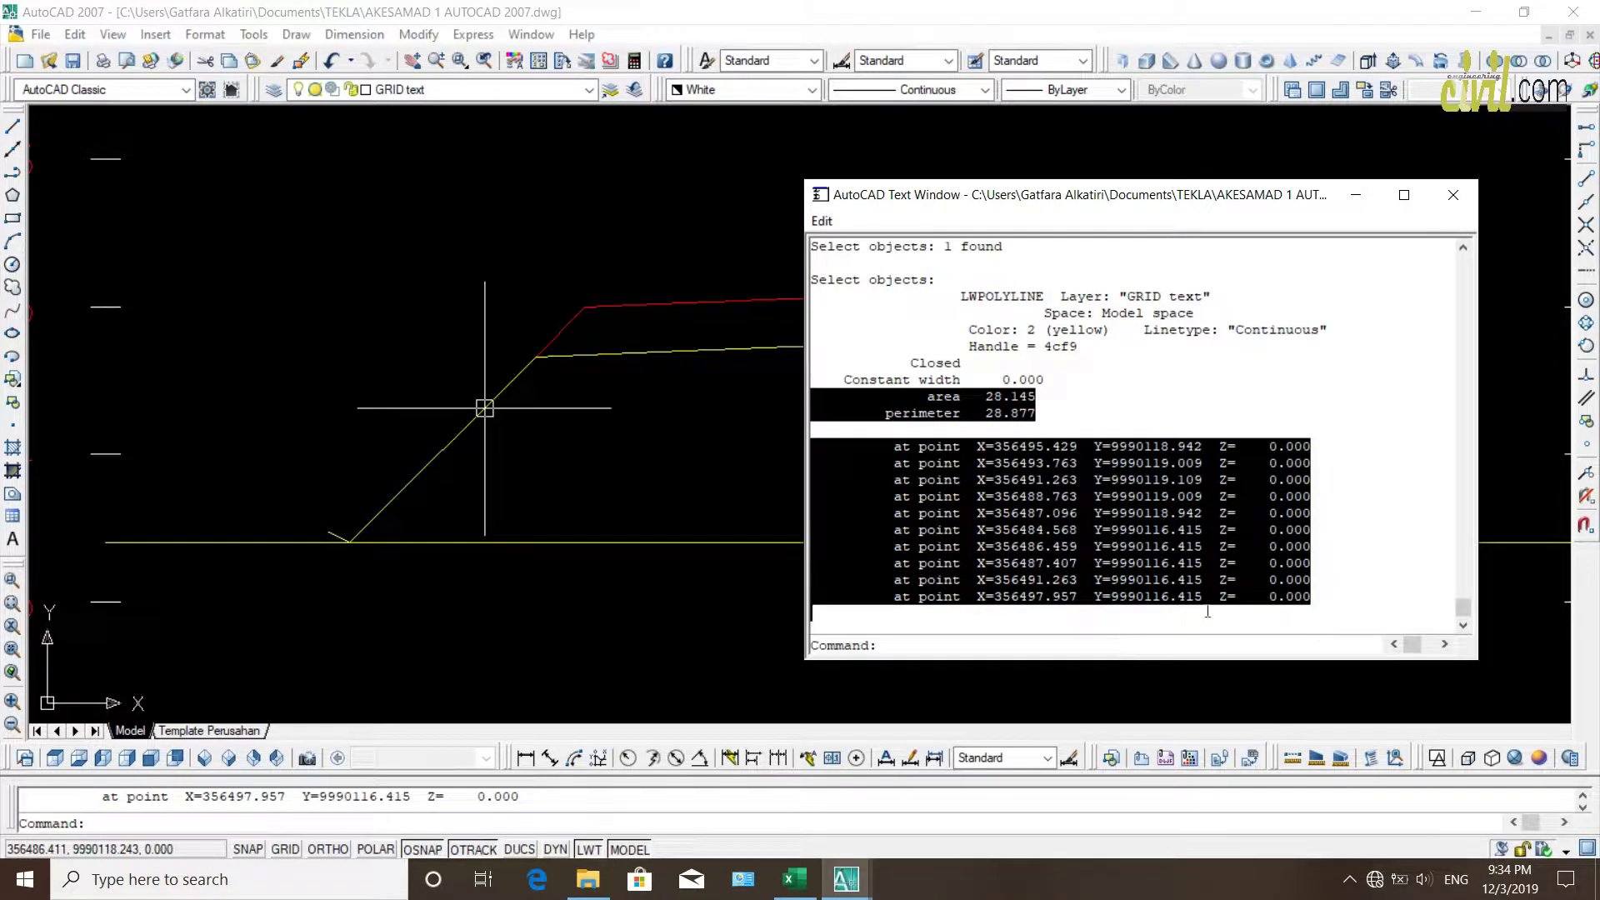
{"action": "left_click", "coordinate": [892, 414]}
{"action": "left_click_drag", "start_coordinate": [928, 398], "coordinate": [1312, 601]}
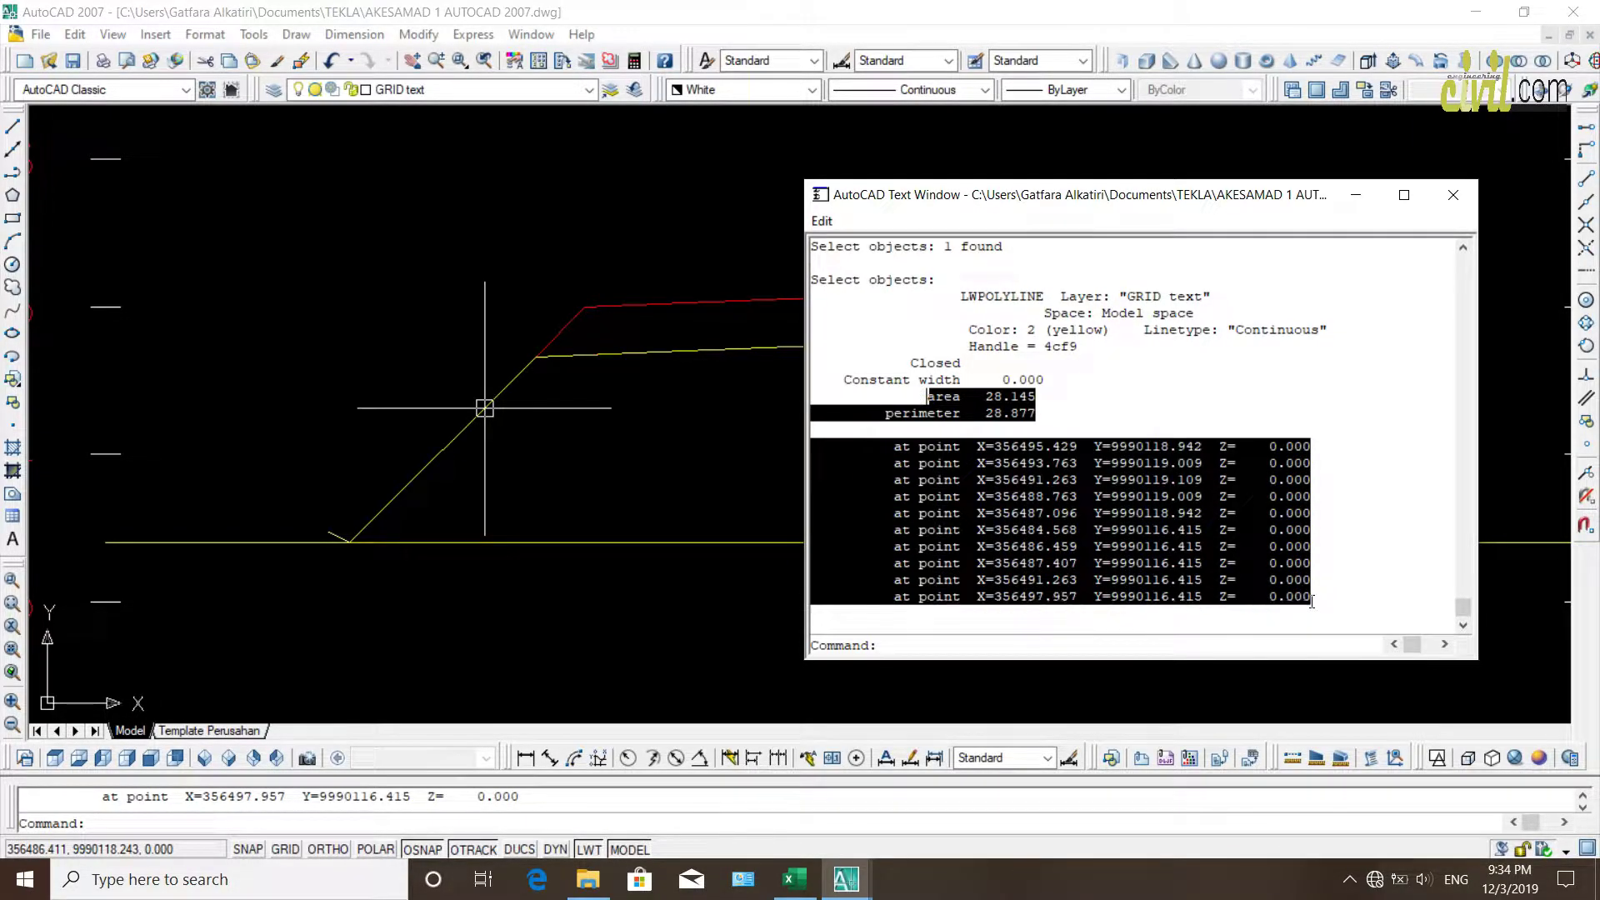
{"action": "left_click", "coordinate": [813, 395]}
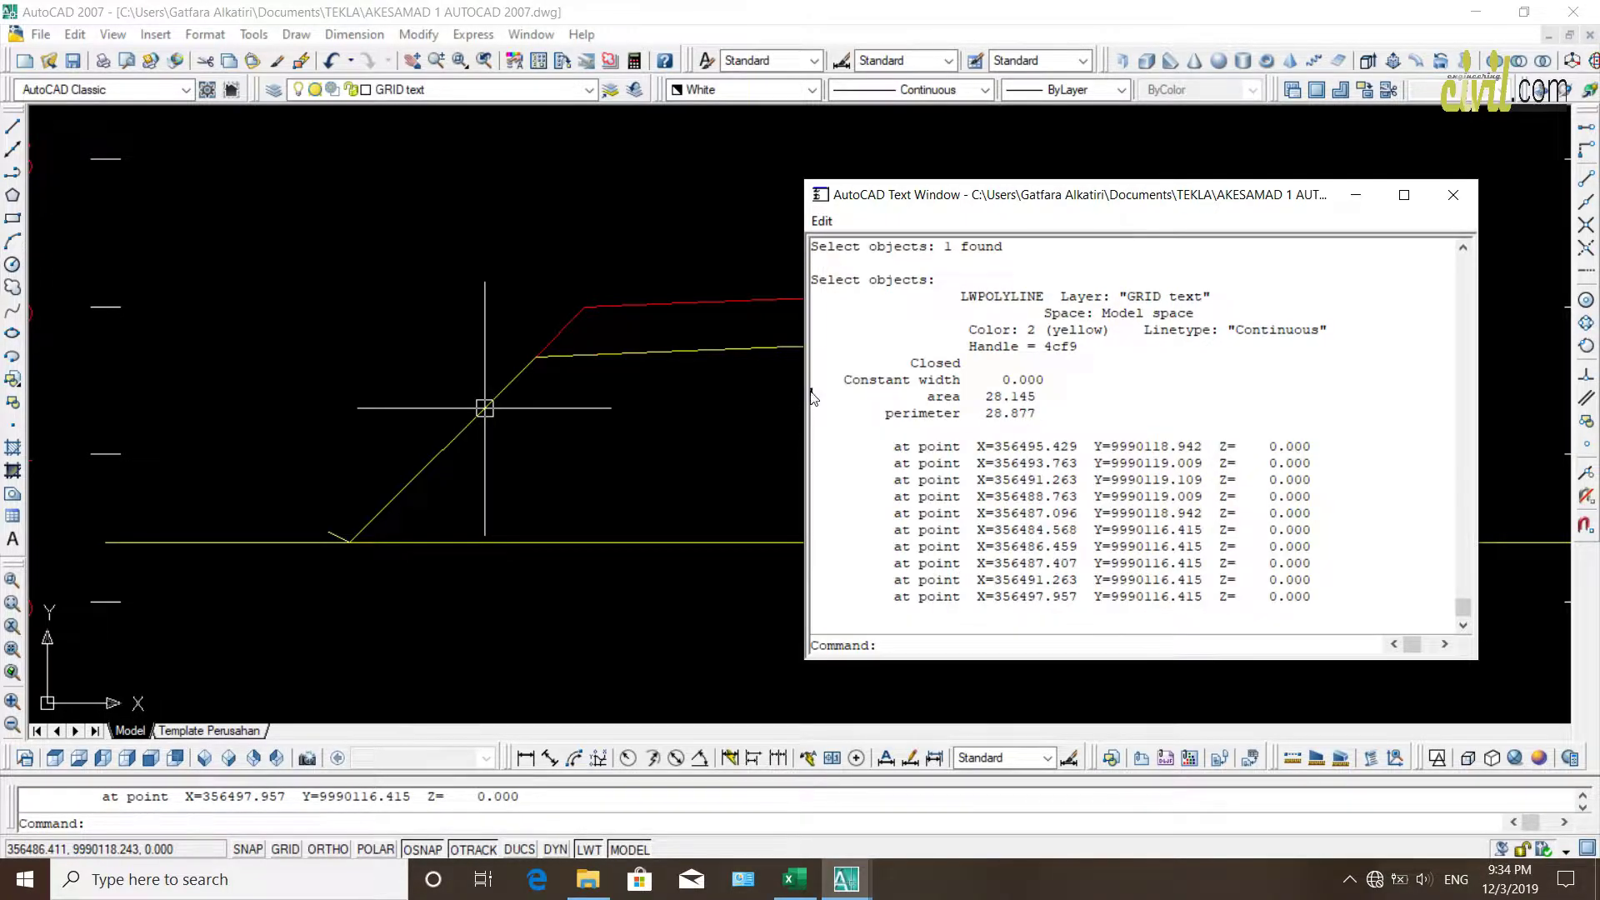
{"action": "left_click_drag", "start_coordinate": [813, 394], "coordinate": [1342, 624]}
{"action": "key", "text": "ctrl+c"}
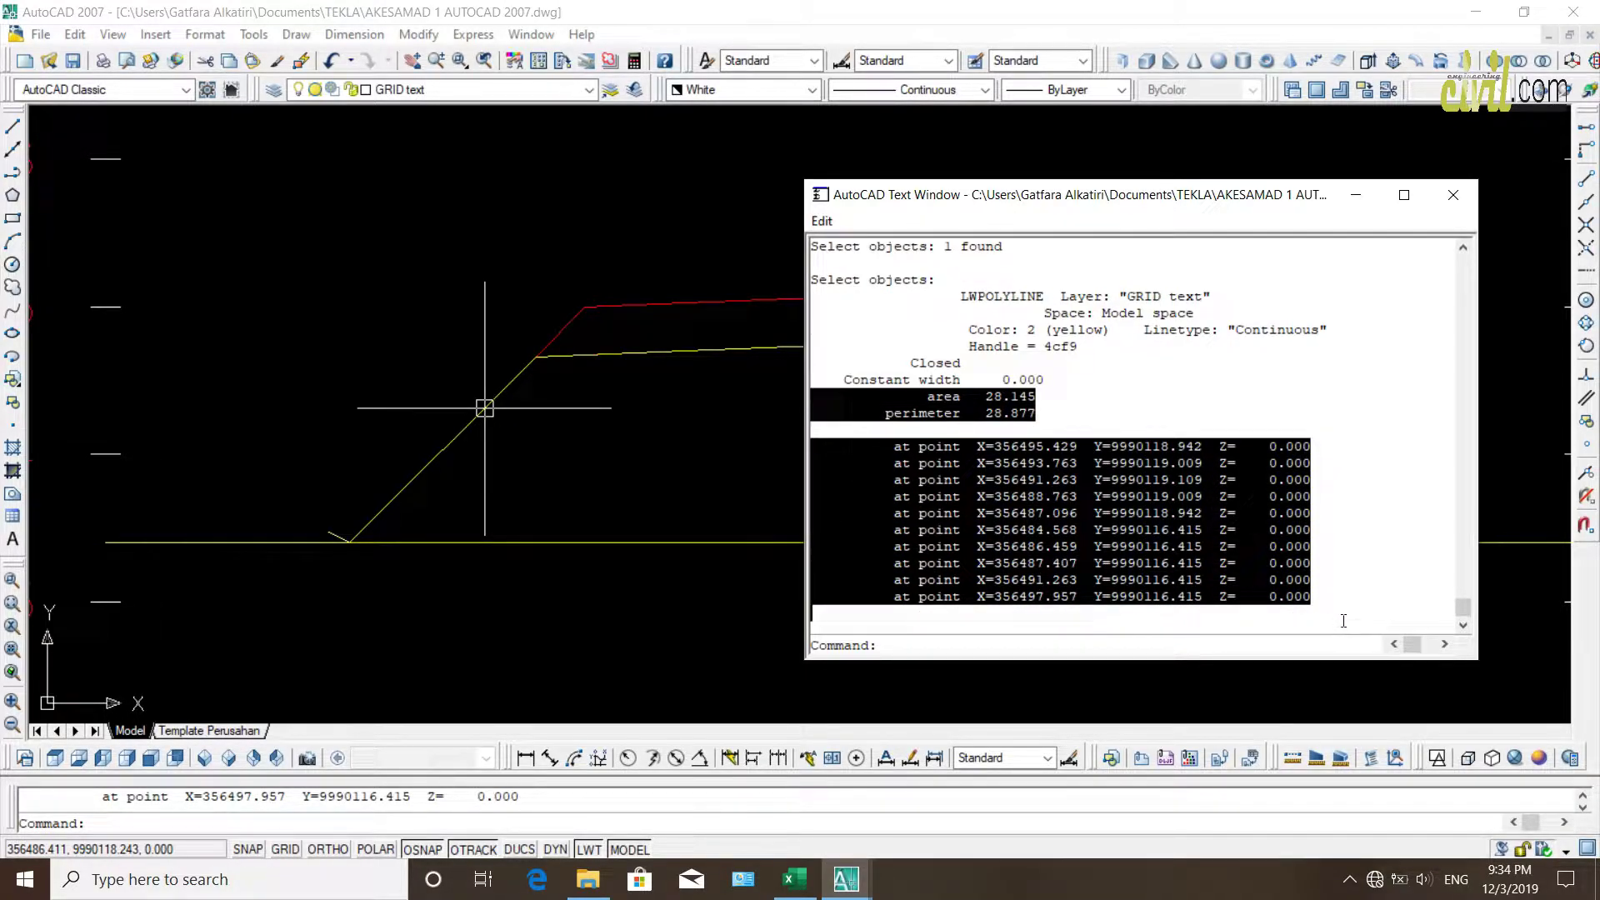
Switch to the Excel workbook and paste the copied boundary listing at cell S3, beside the coordinate table
{"action": "left_click", "coordinate": [795, 879]}
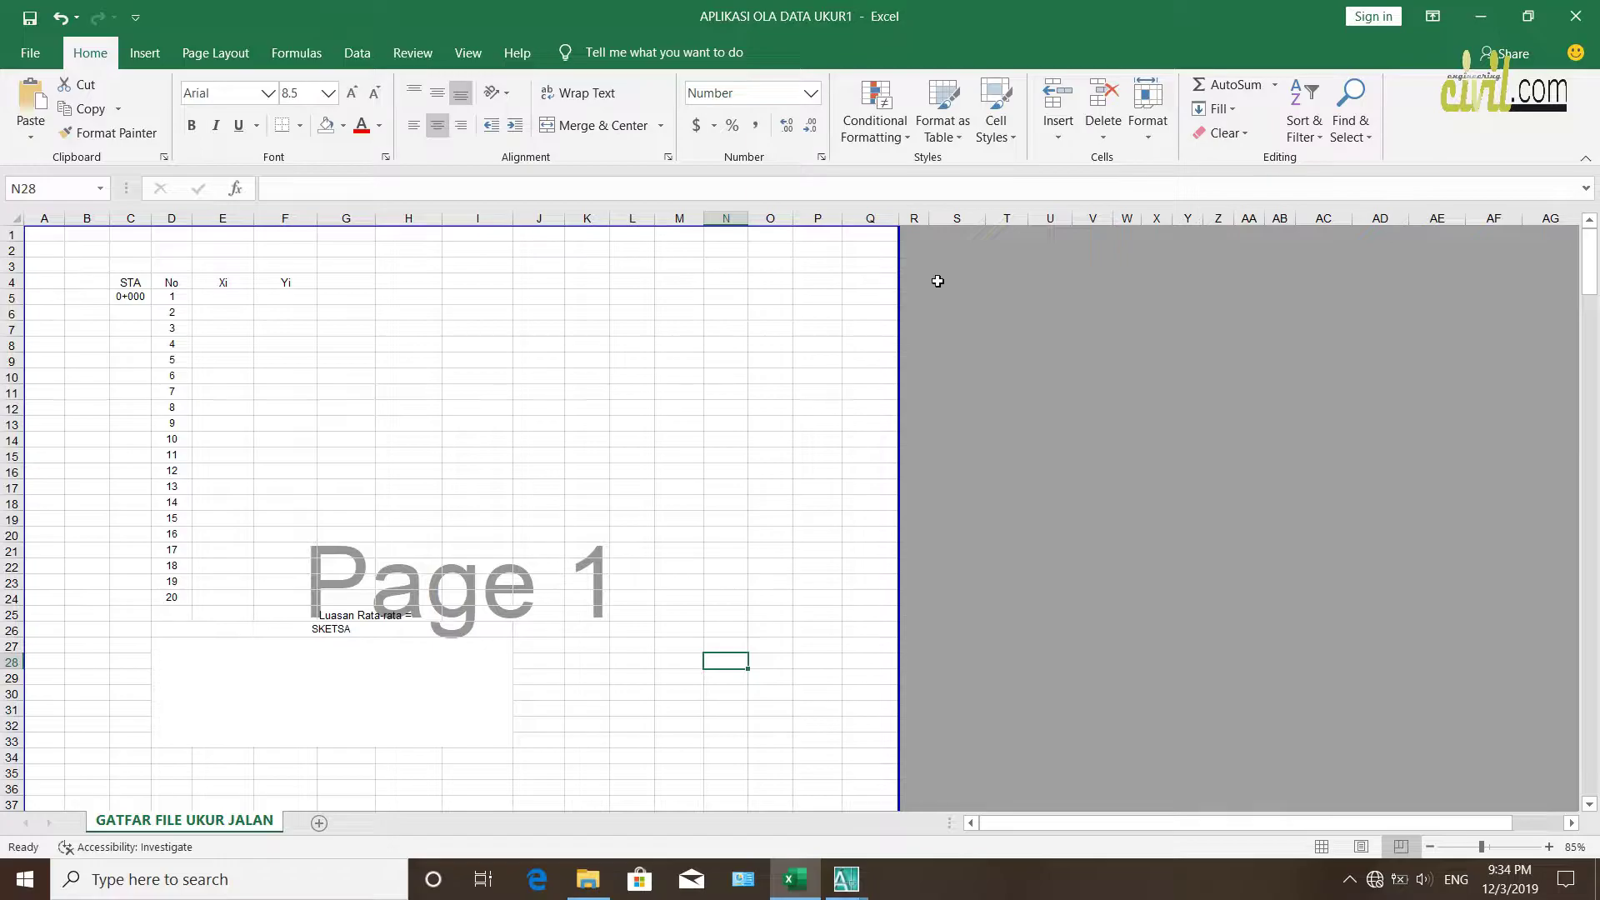
{"action": "left_click", "coordinate": [957, 263]}
{"action": "key", "text": "ctrl+v"}
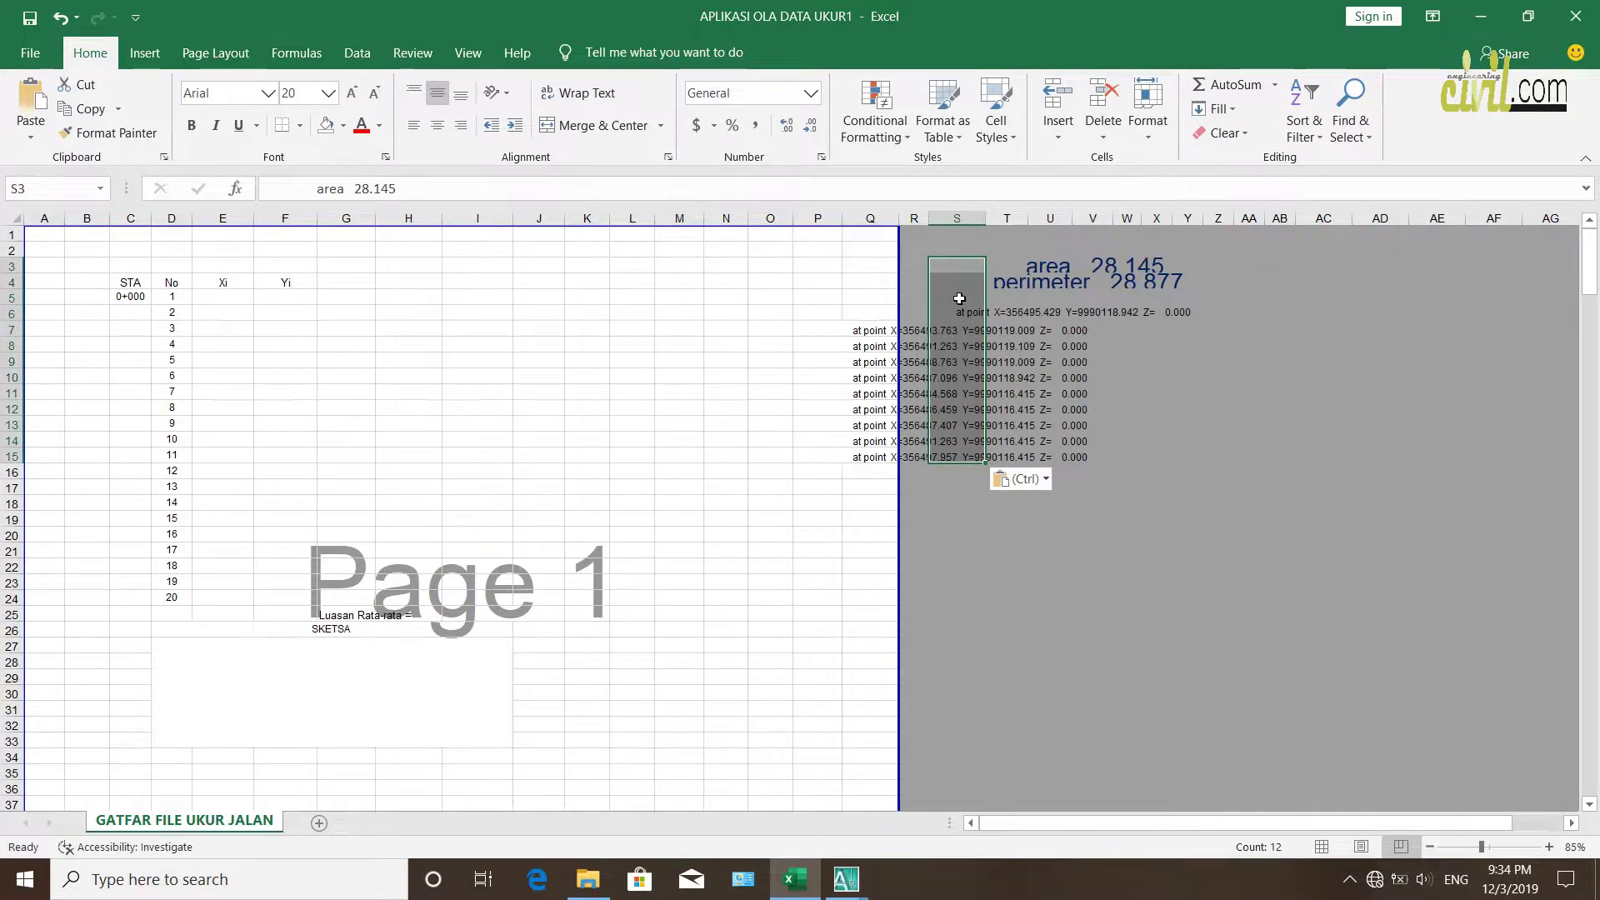
Left-align the pasted listing and move it so that it starts at cell R2
{"action": "left_click_drag", "start_coordinate": [964, 294], "coordinate": [995, 405]}
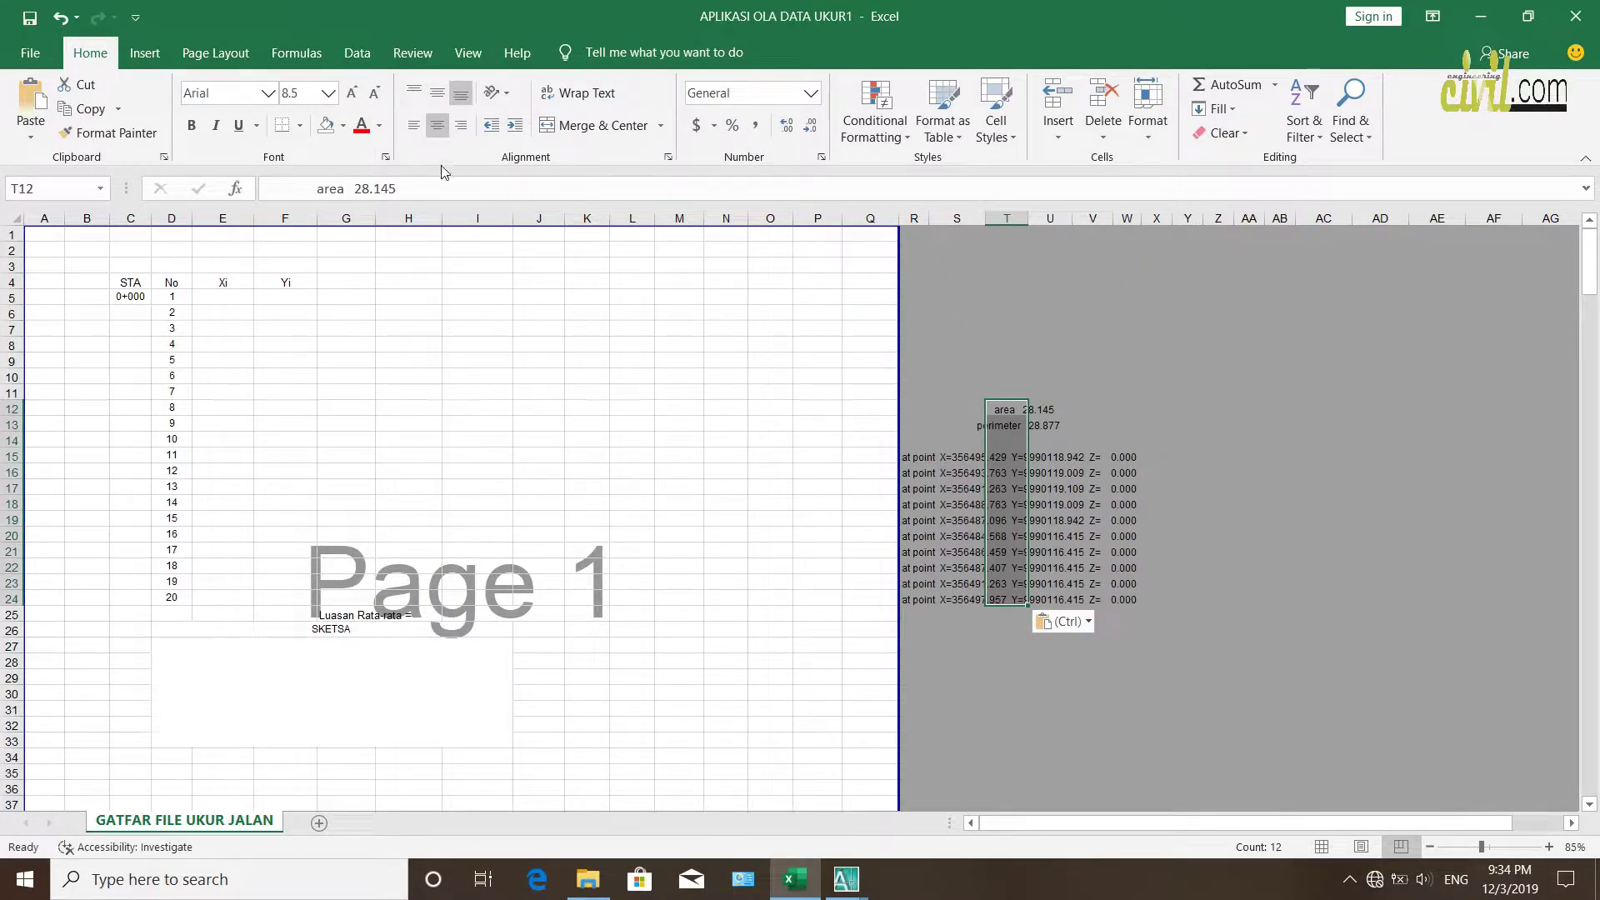
{"action": "left_click", "coordinate": [413, 125]}
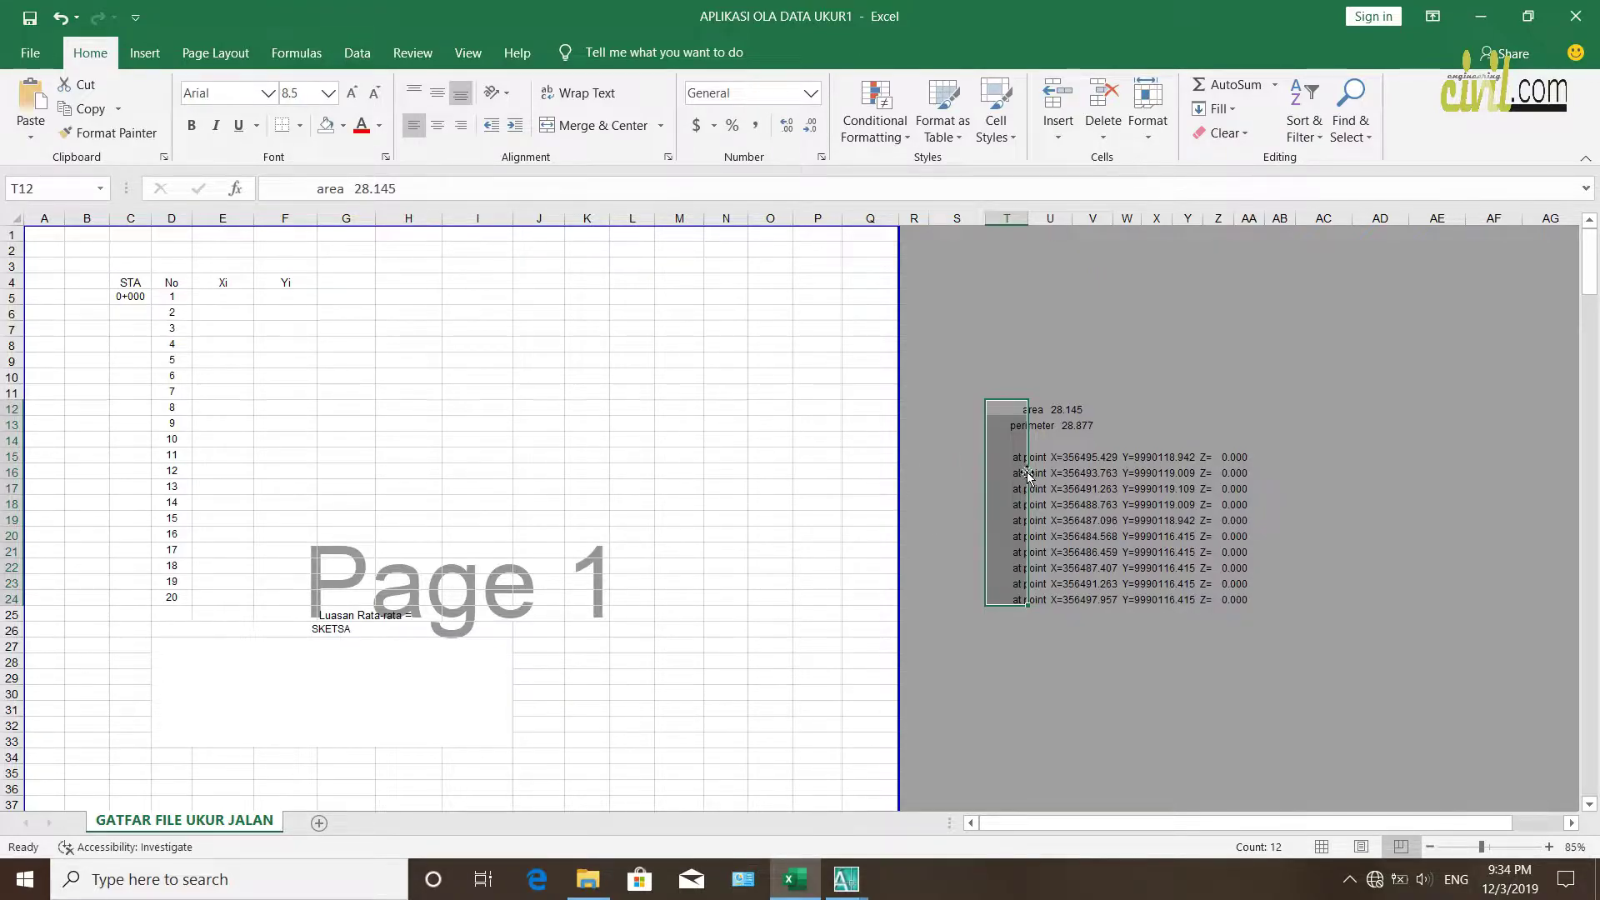
{"action": "left_click_drag", "start_coordinate": [1029, 478], "coordinate": [926, 351]}
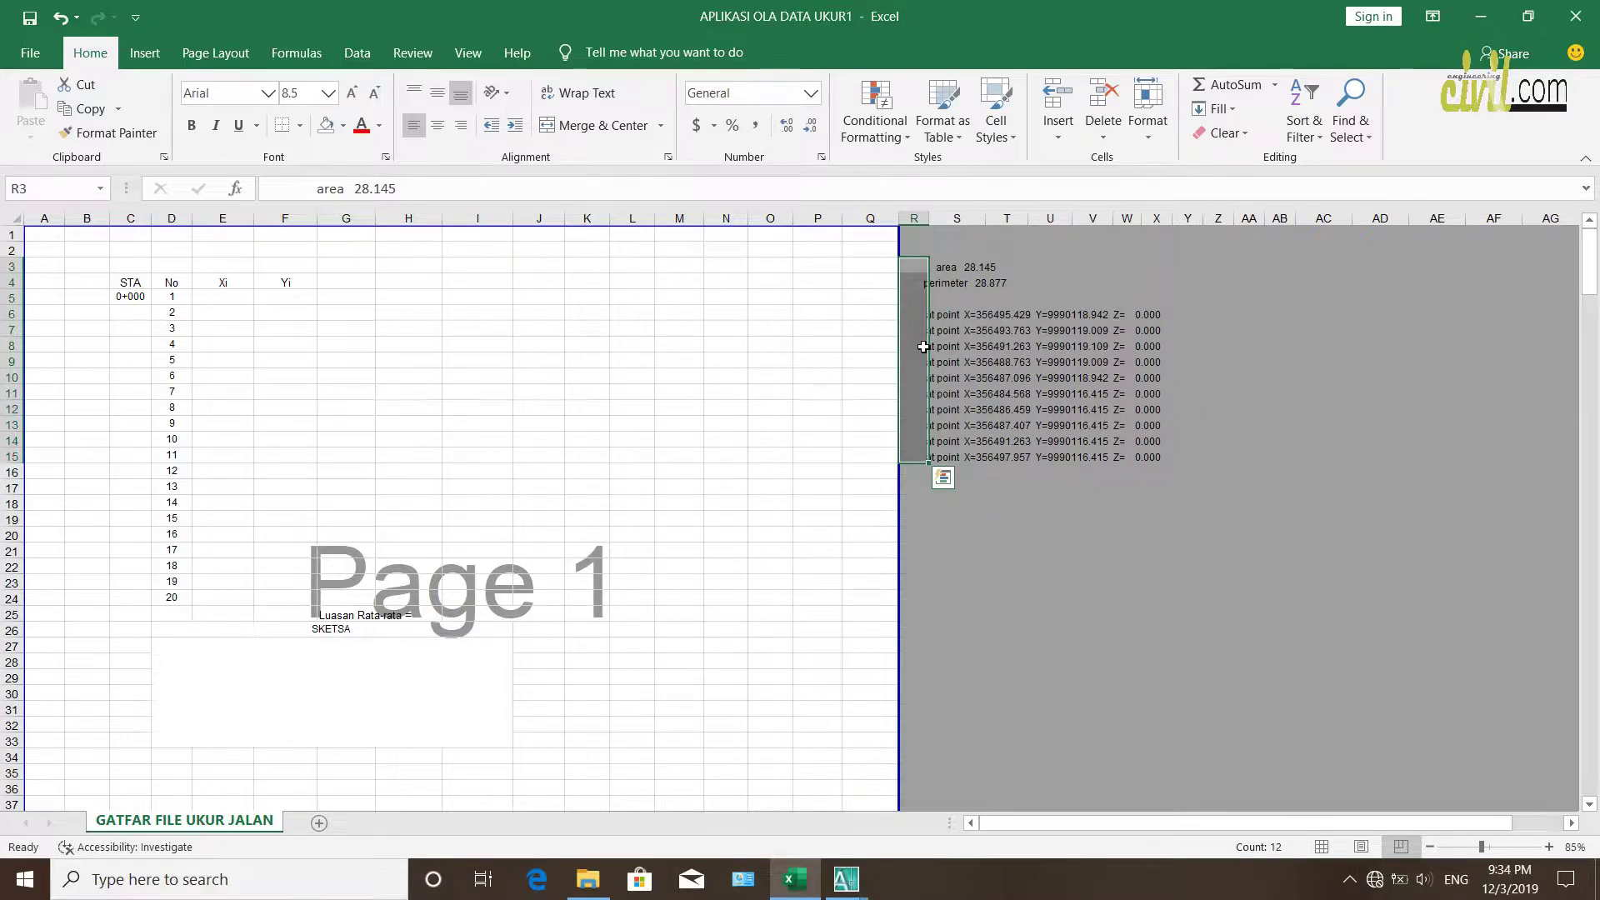
{"action": "left_click_drag", "start_coordinate": [928, 321], "coordinate": [928, 300]}
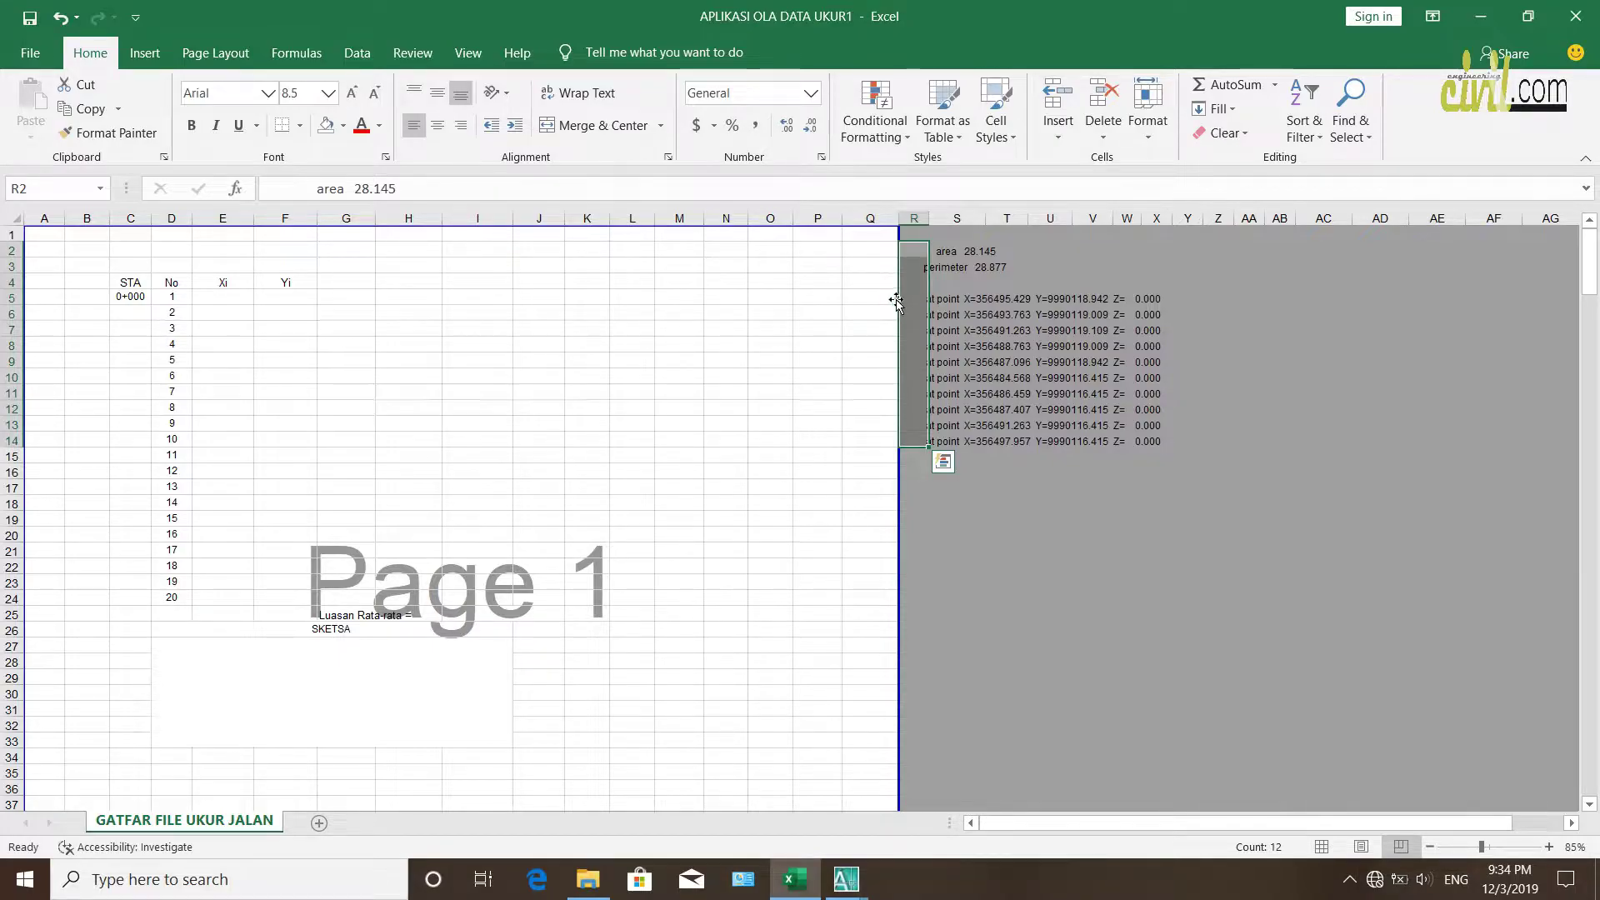
{"action": "left_click", "coordinate": [1057, 553]}
Examine the cells across the pasted area and coordinate rows to find which column holds their text
{"action": "left_click", "coordinate": [962, 252]}
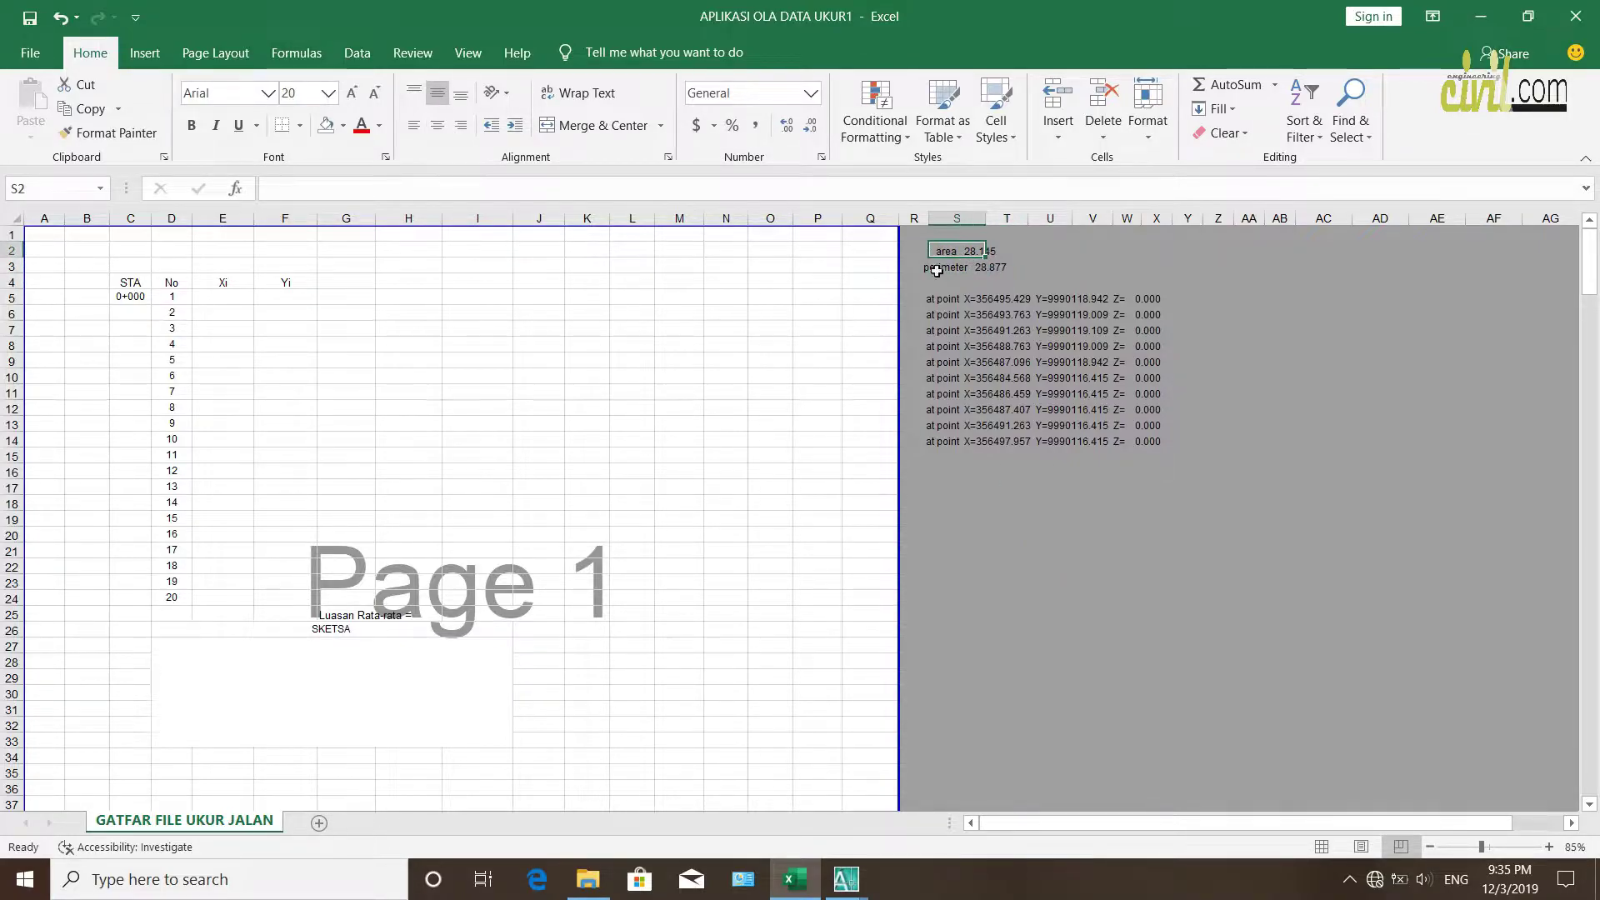
{"action": "left_click", "coordinate": [1008, 246]}
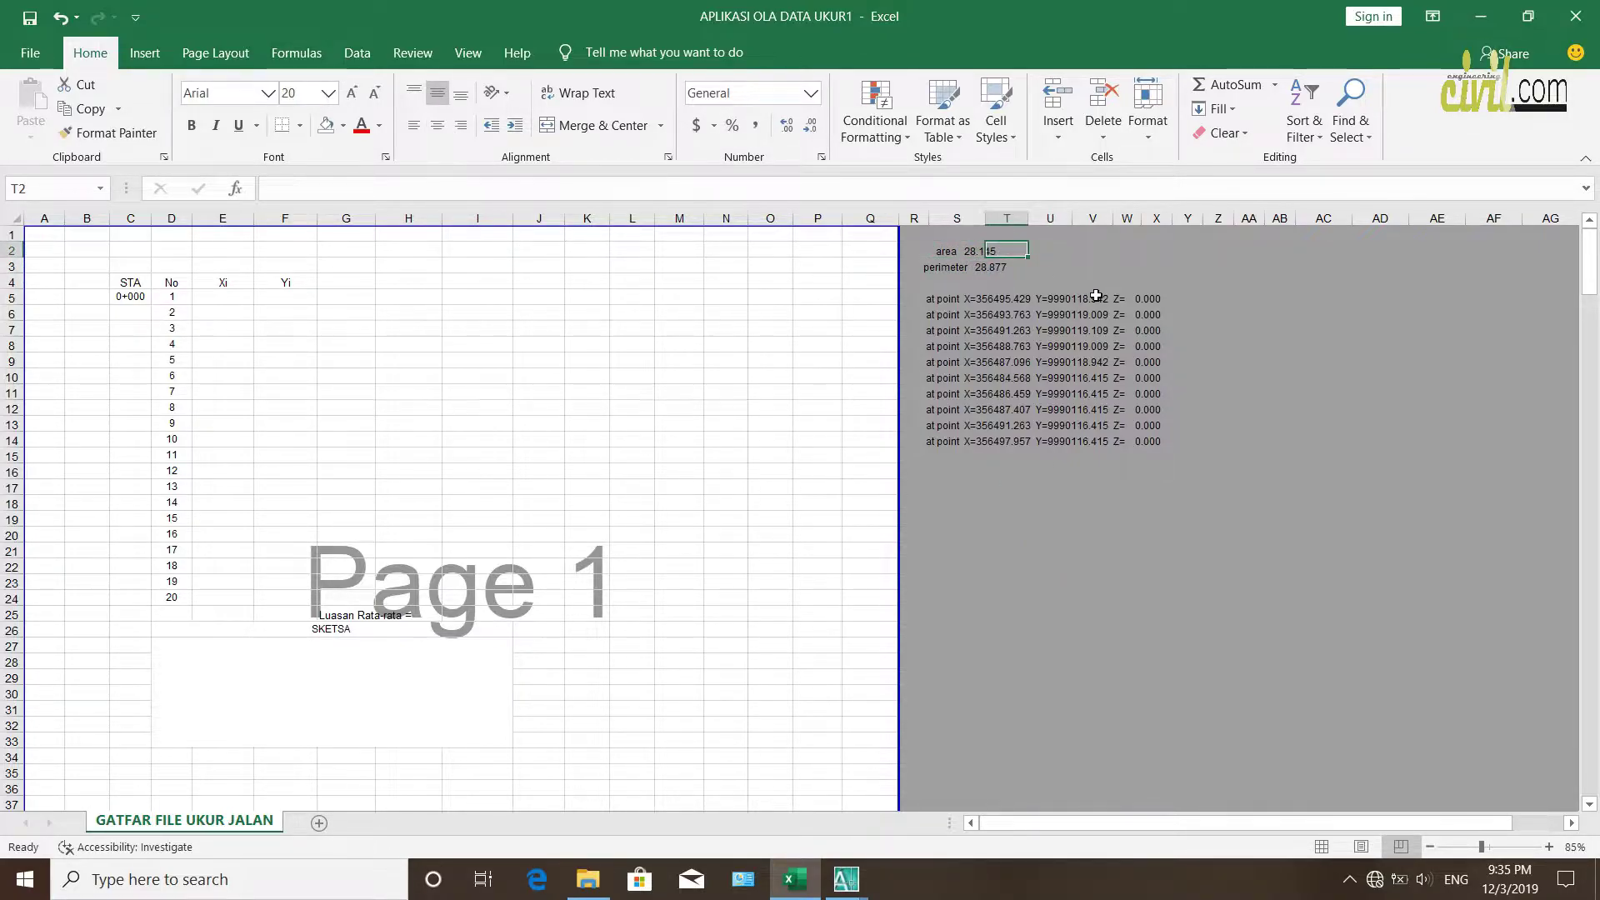
{"action": "left_click", "coordinate": [1127, 299]}
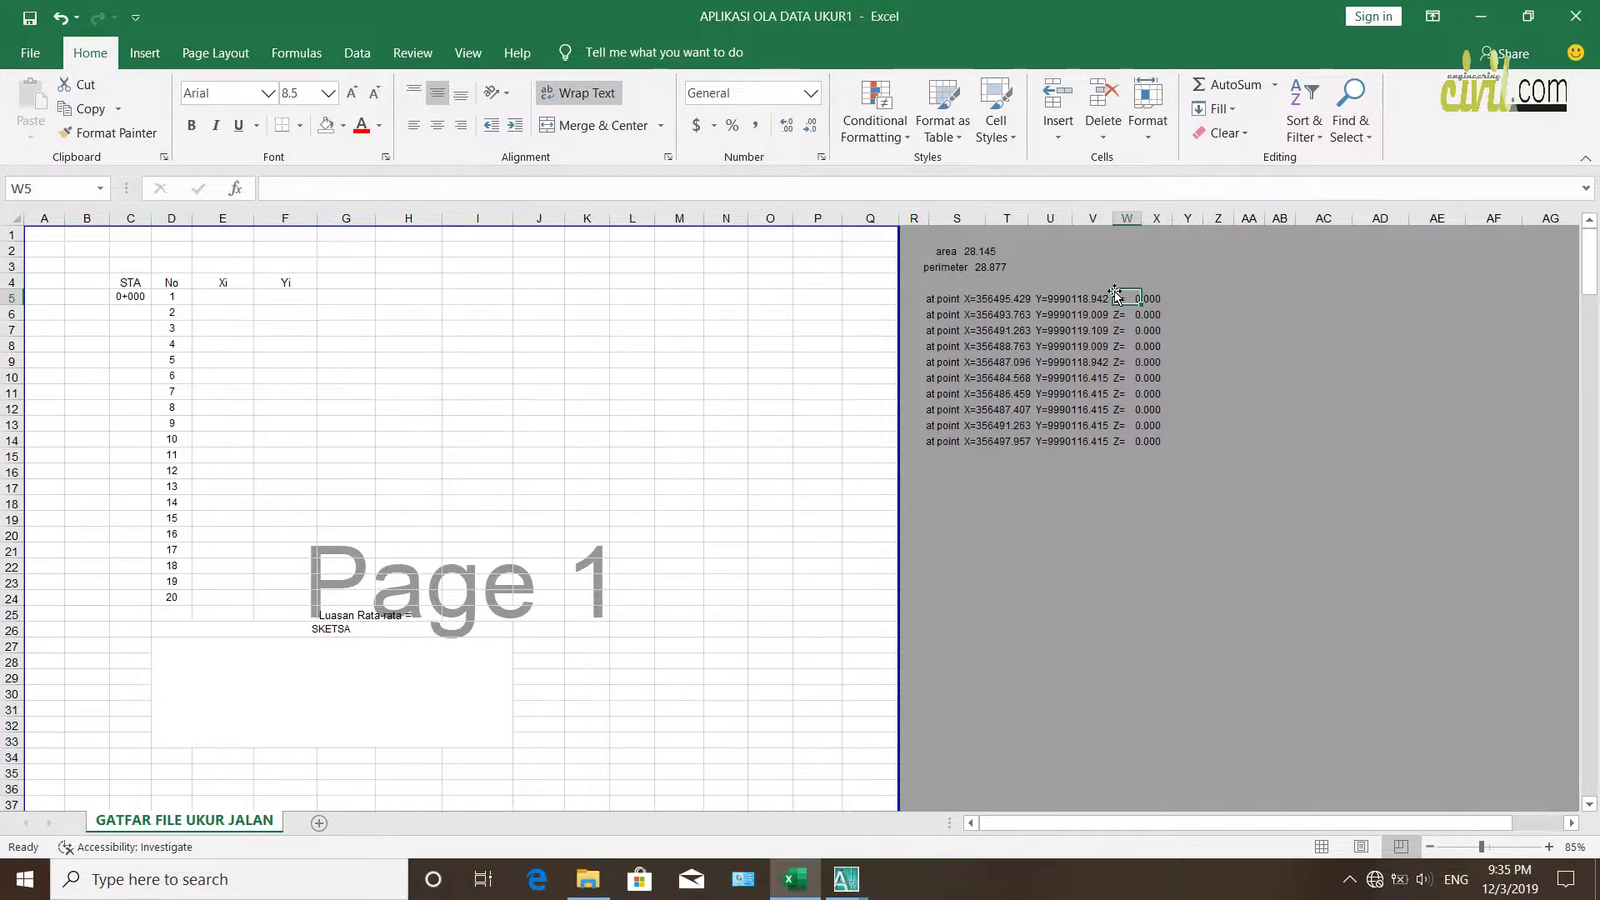
{"action": "left_click_drag", "start_coordinate": [1115, 292], "coordinate": [1242, 376]}
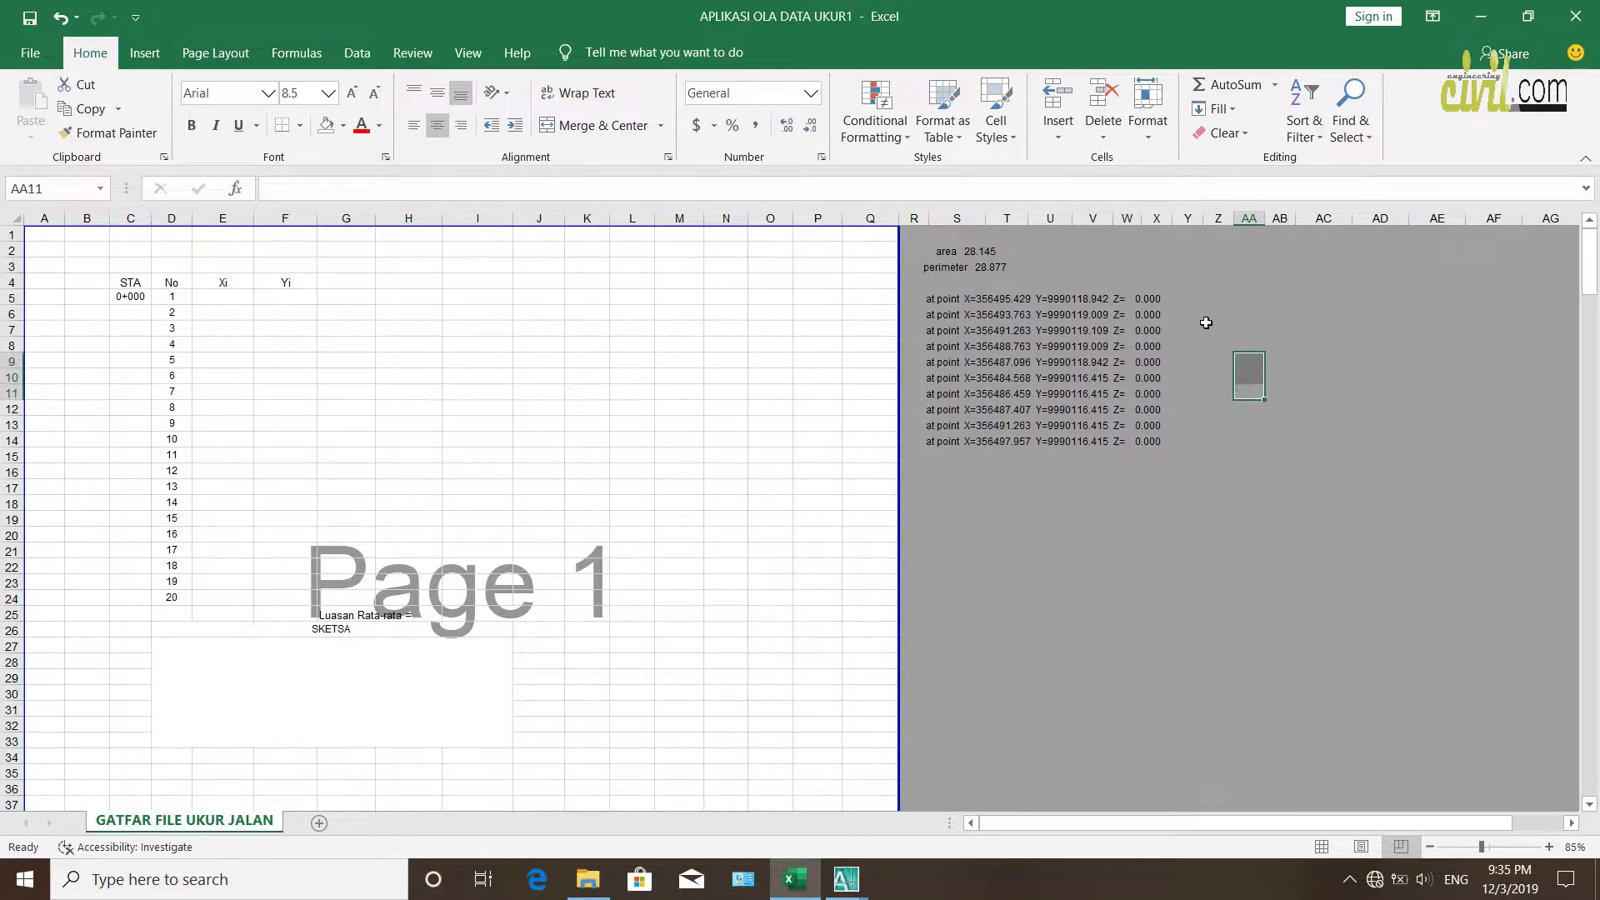
{"action": "left_click_drag", "start_coordinate": [1247, 487], "coordinate": [1219, 487]}
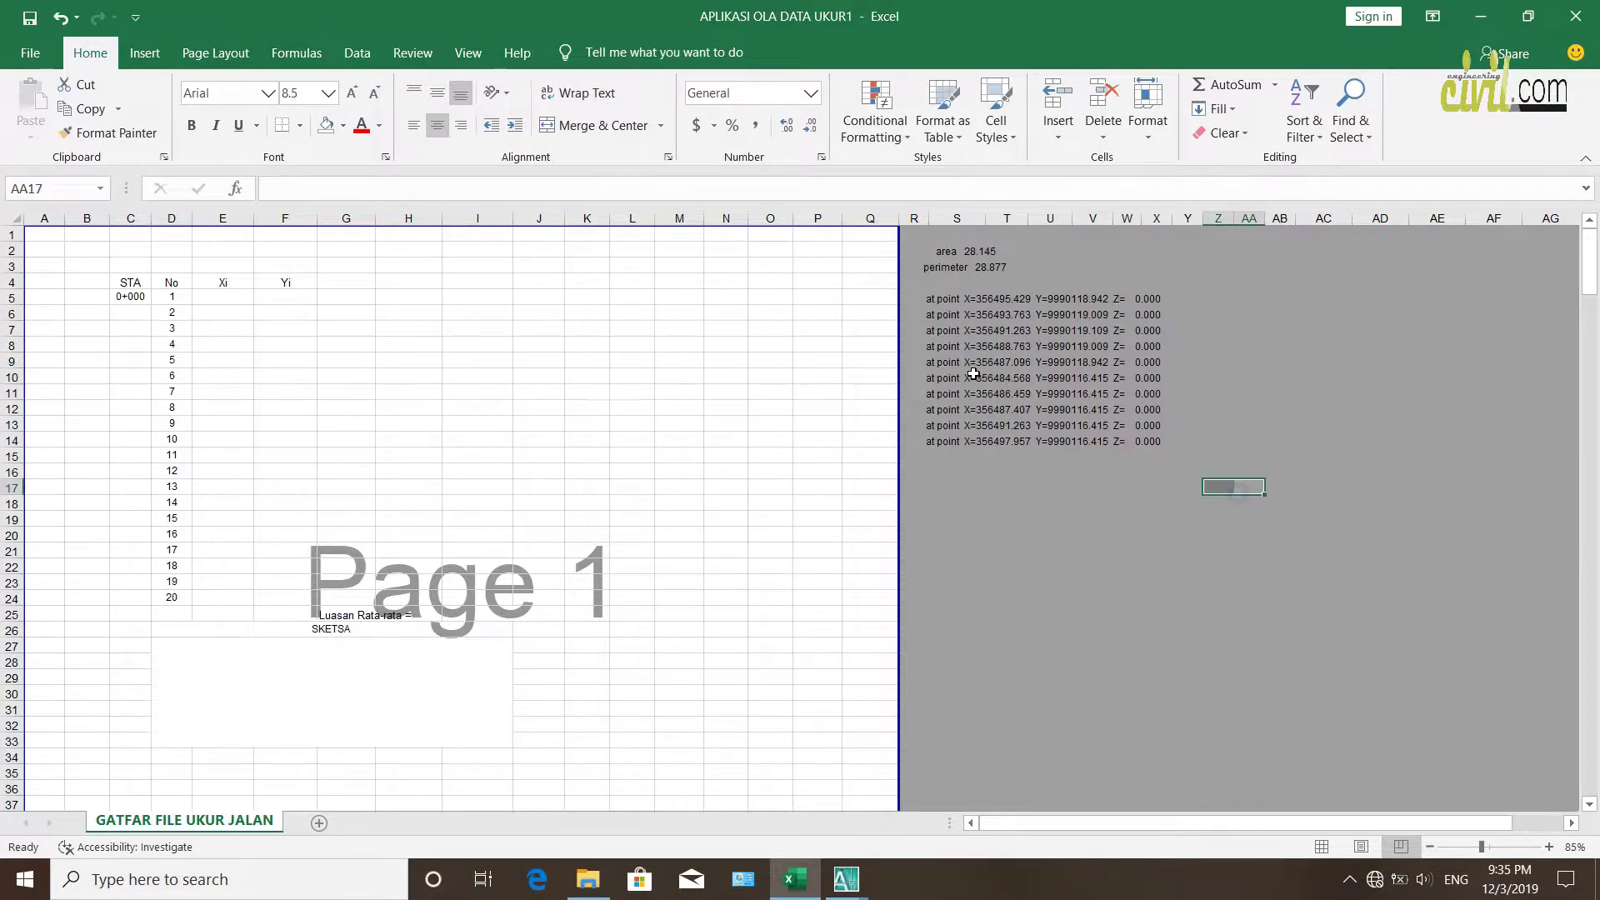
{"action": "left_click", "coordinate": [223, 294]}
{"action": "left_click", "coordinate": [982, 313]}
{"action": "left_click", "coordinate": [983, 302]}
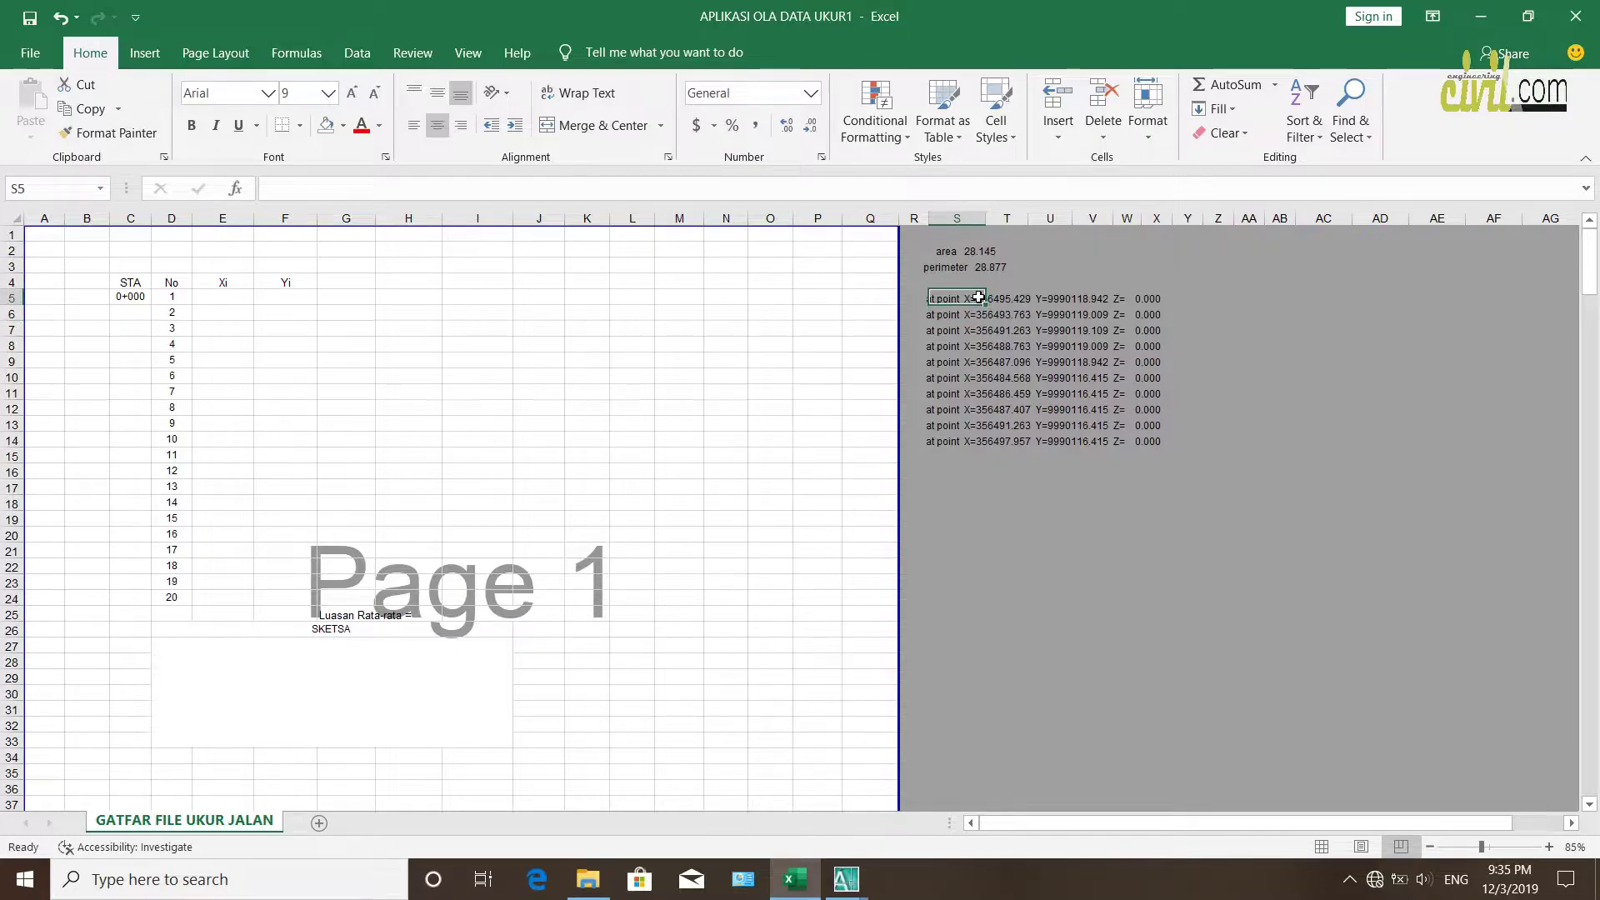
{"action": "key", "text": "Down"}
{"action": "key", "text": "Down"}
{"action": "key", "text": "Right"}
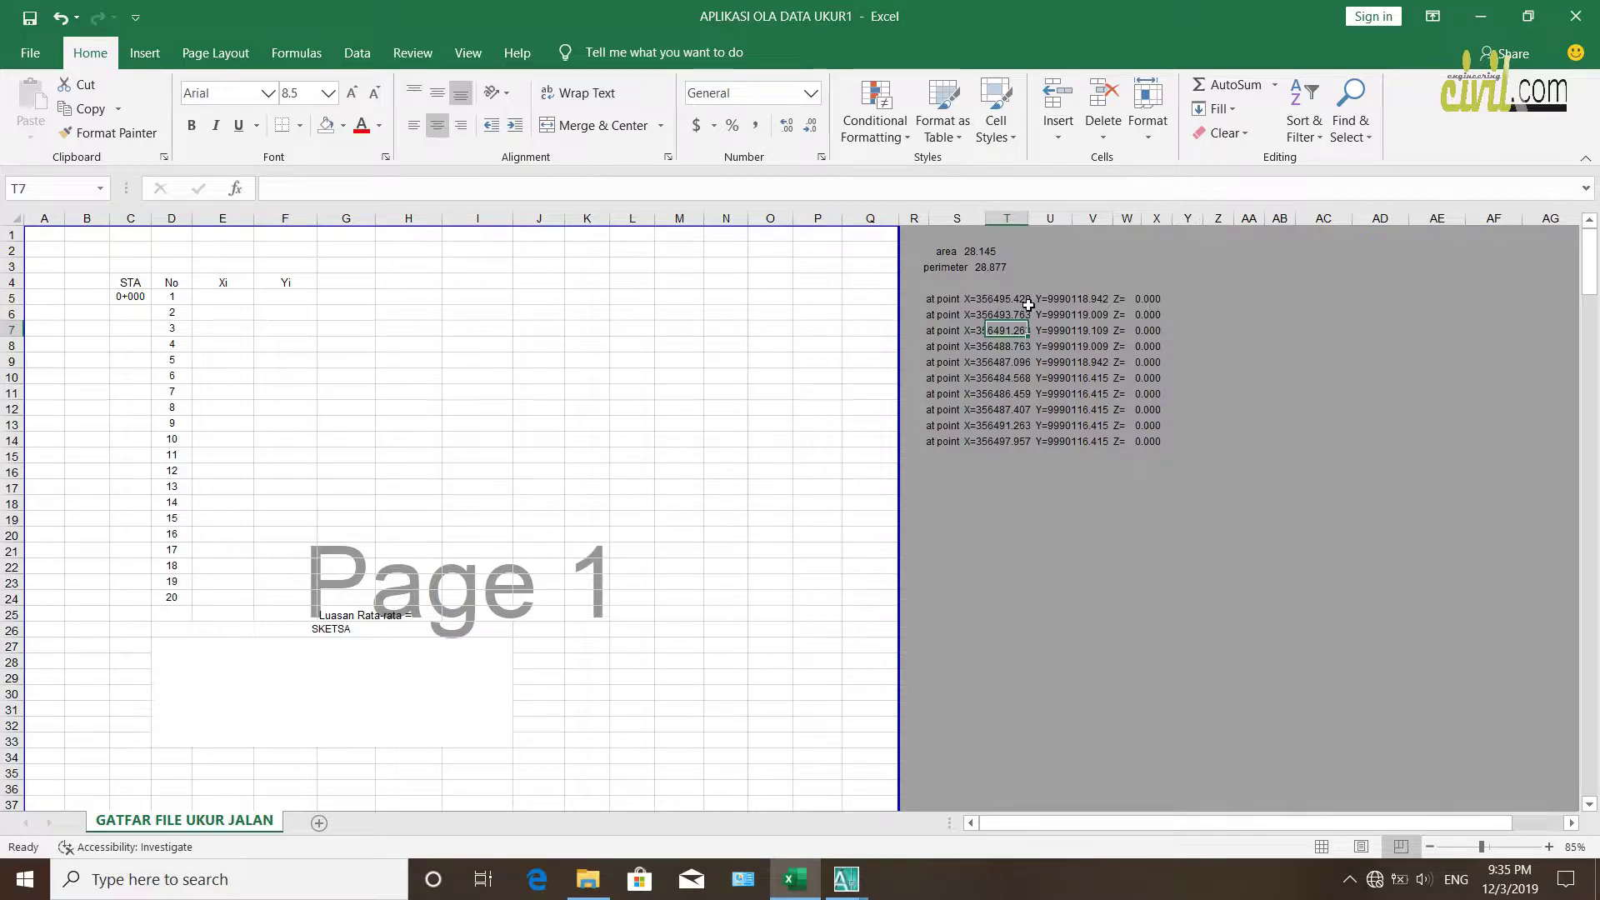
Inspect the text of the first coordinate row in cell R5 for the character position of its X value
{"action": "left_click", "coordinate": [928, 300]}
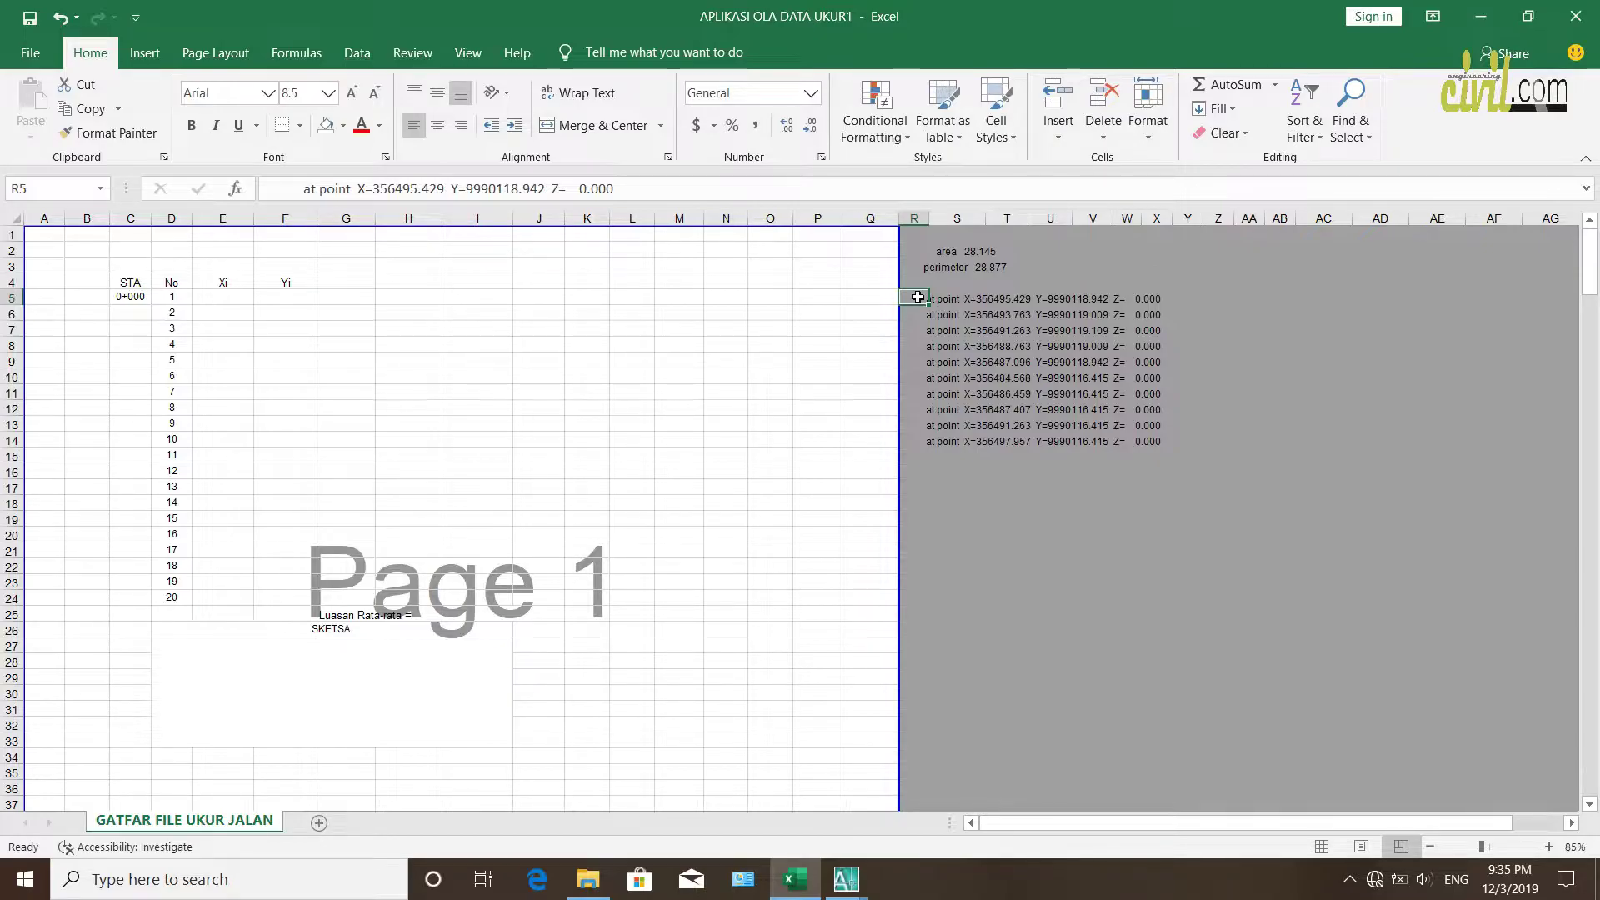
{"action": "left_click", "coordinate": [979, 331]}
{"action": "left_click", "coordinate": [919, 298]}
{"action": "left_click", "coordinate": [272, 196]}
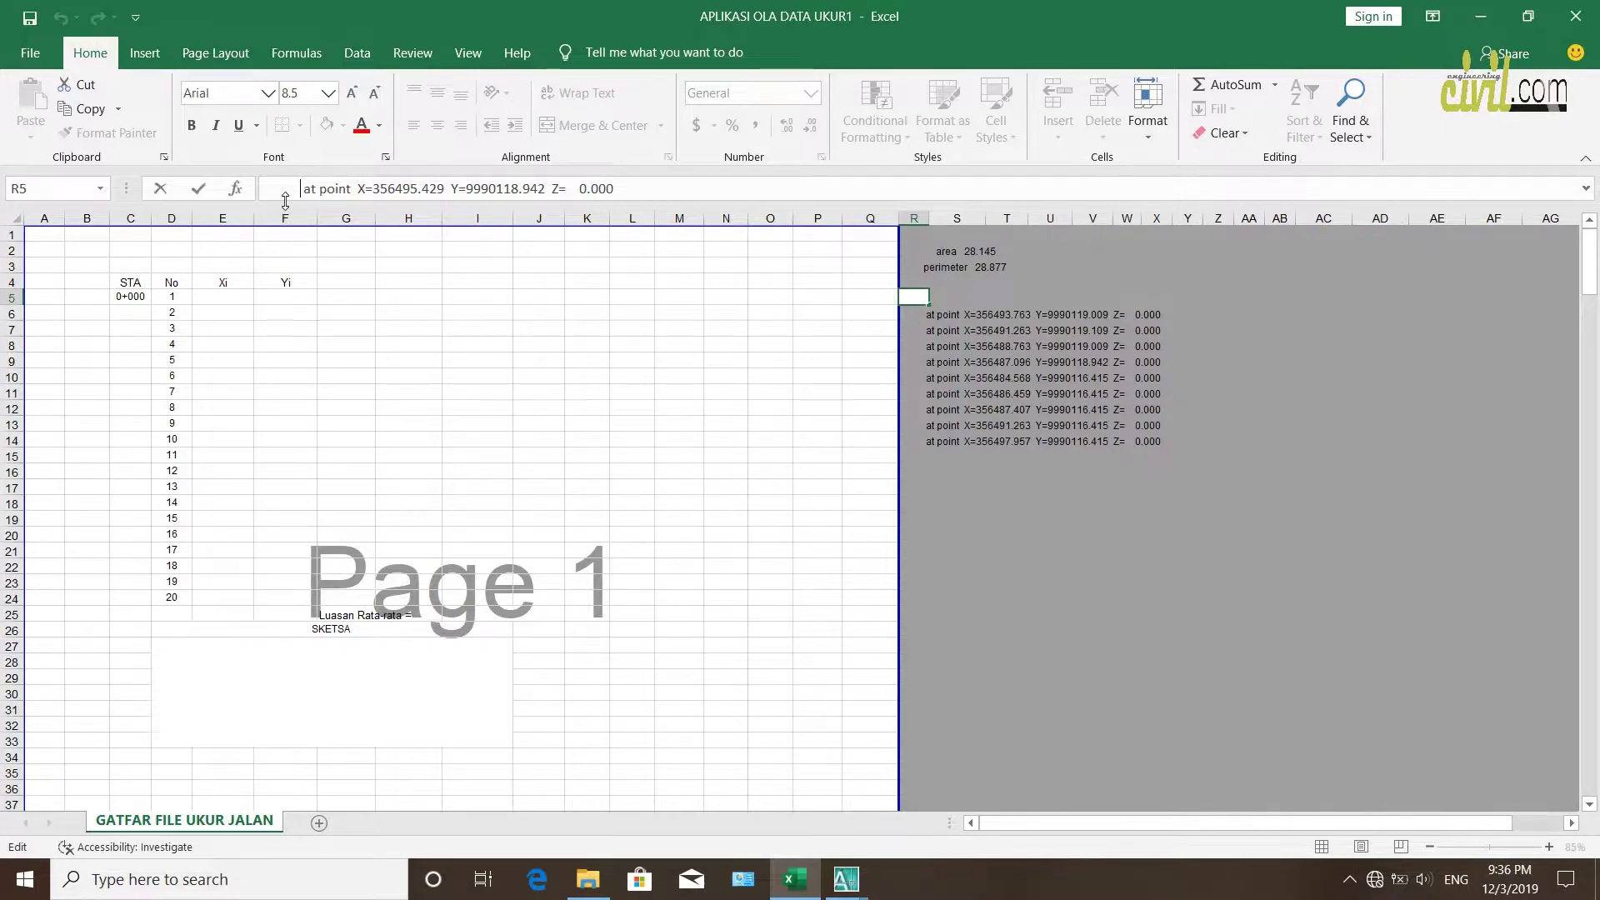
{"action": "key", "text": "Right"}
{"action": "left_click", "coordinate": [375, 376]}
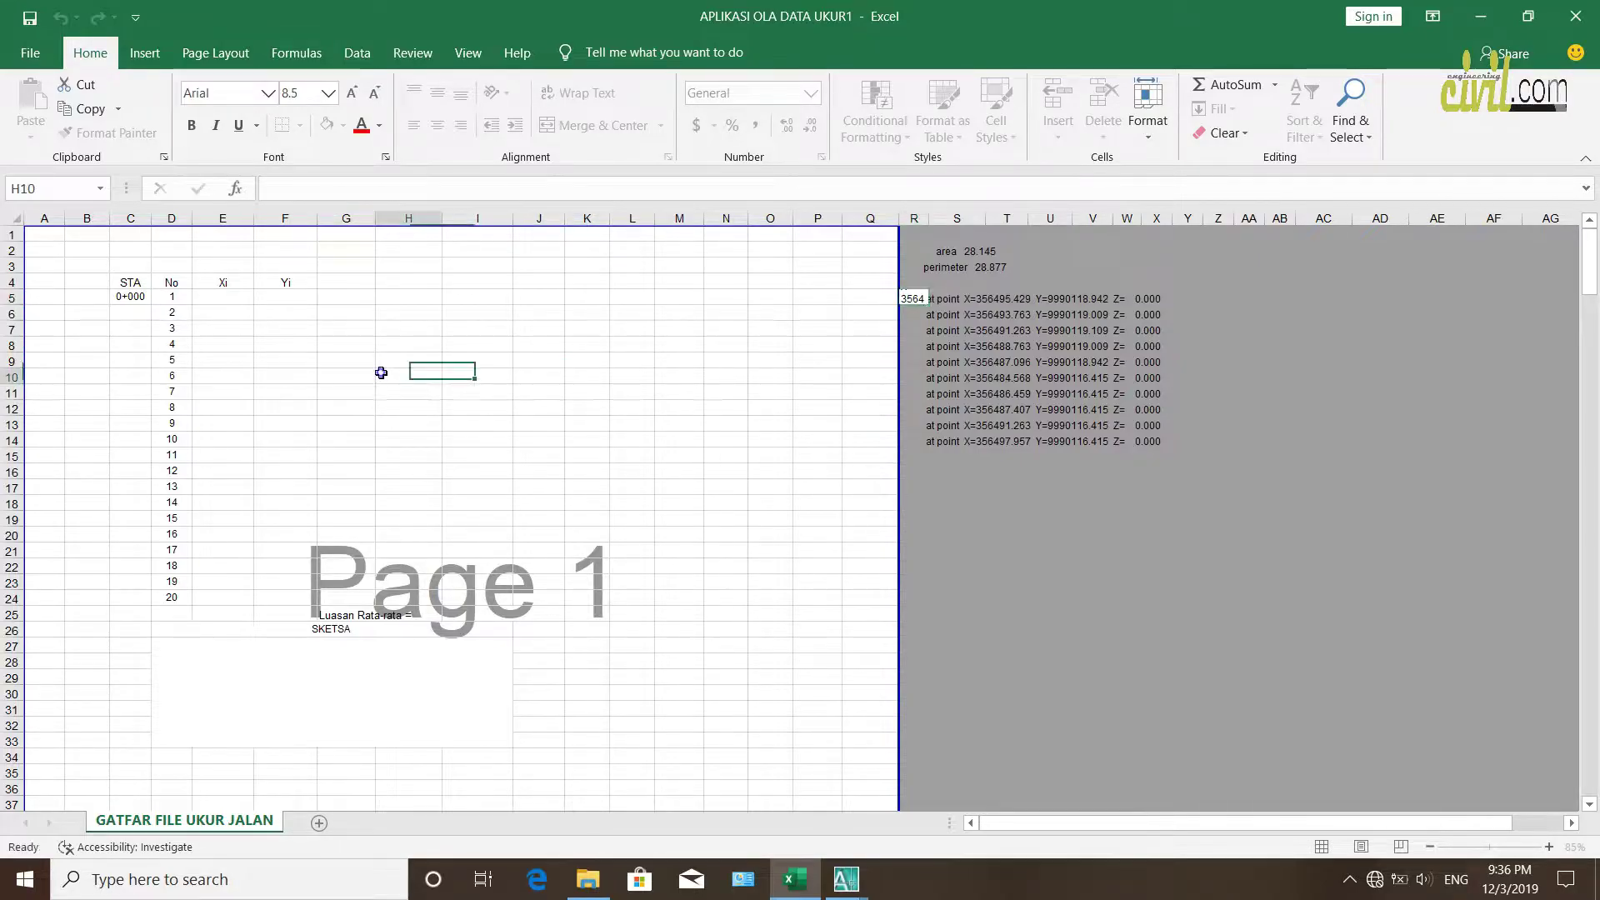
Enter the formula =VALUE(mid) in cell E5, the first Xi cell of the coordinate table
{"action": "left_click", "coordinate": [221, 300]}
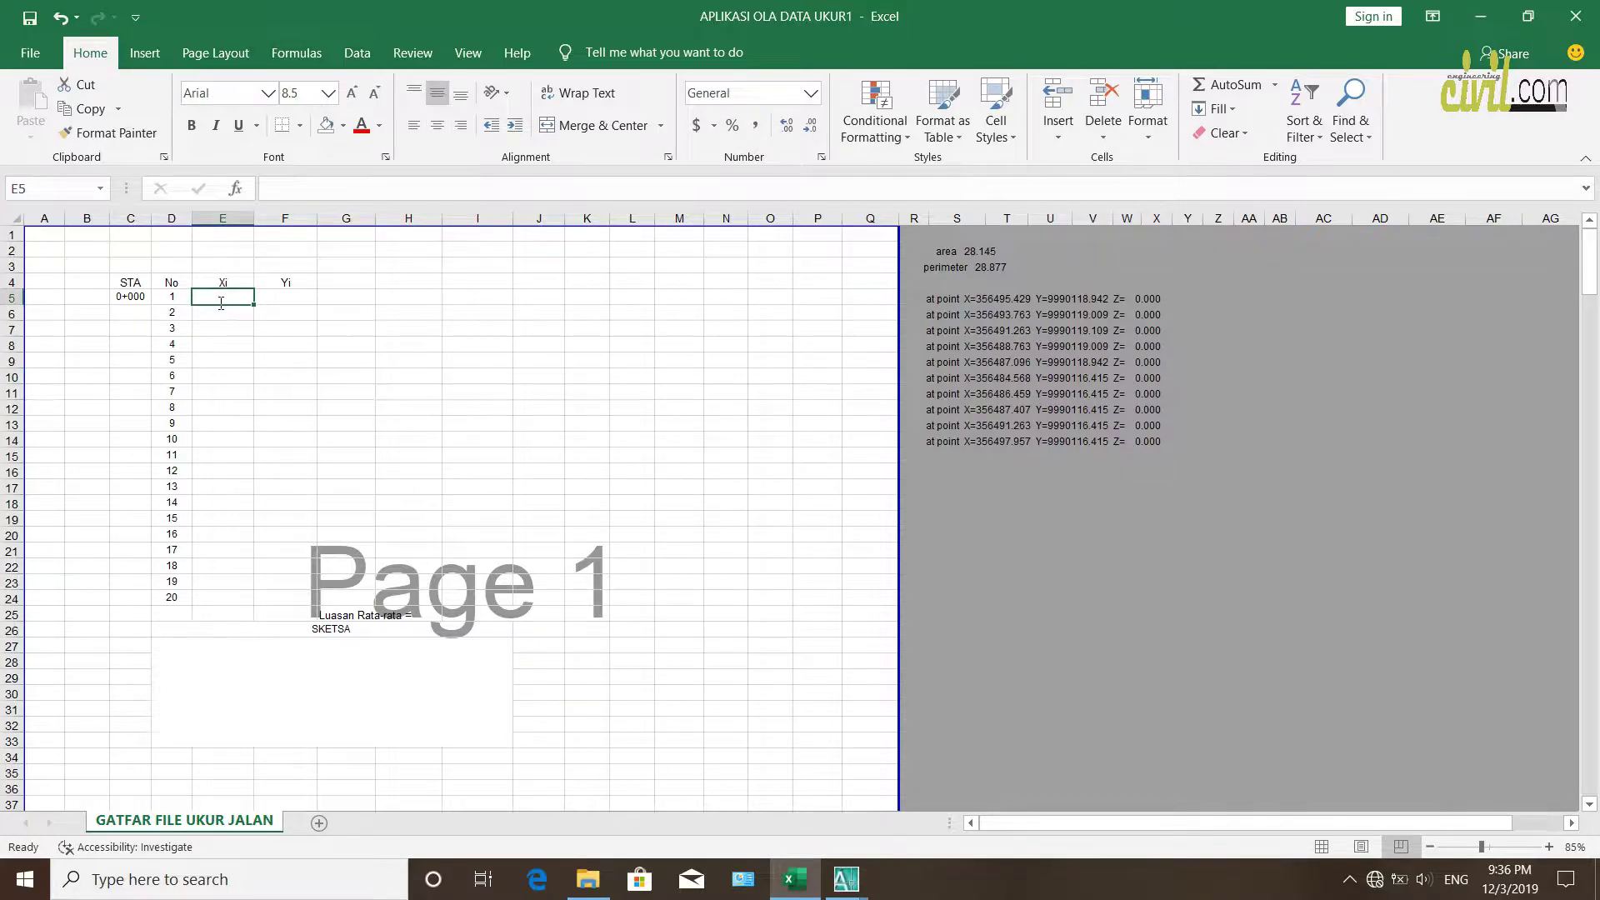
{"action": "type", "text": "=val"}
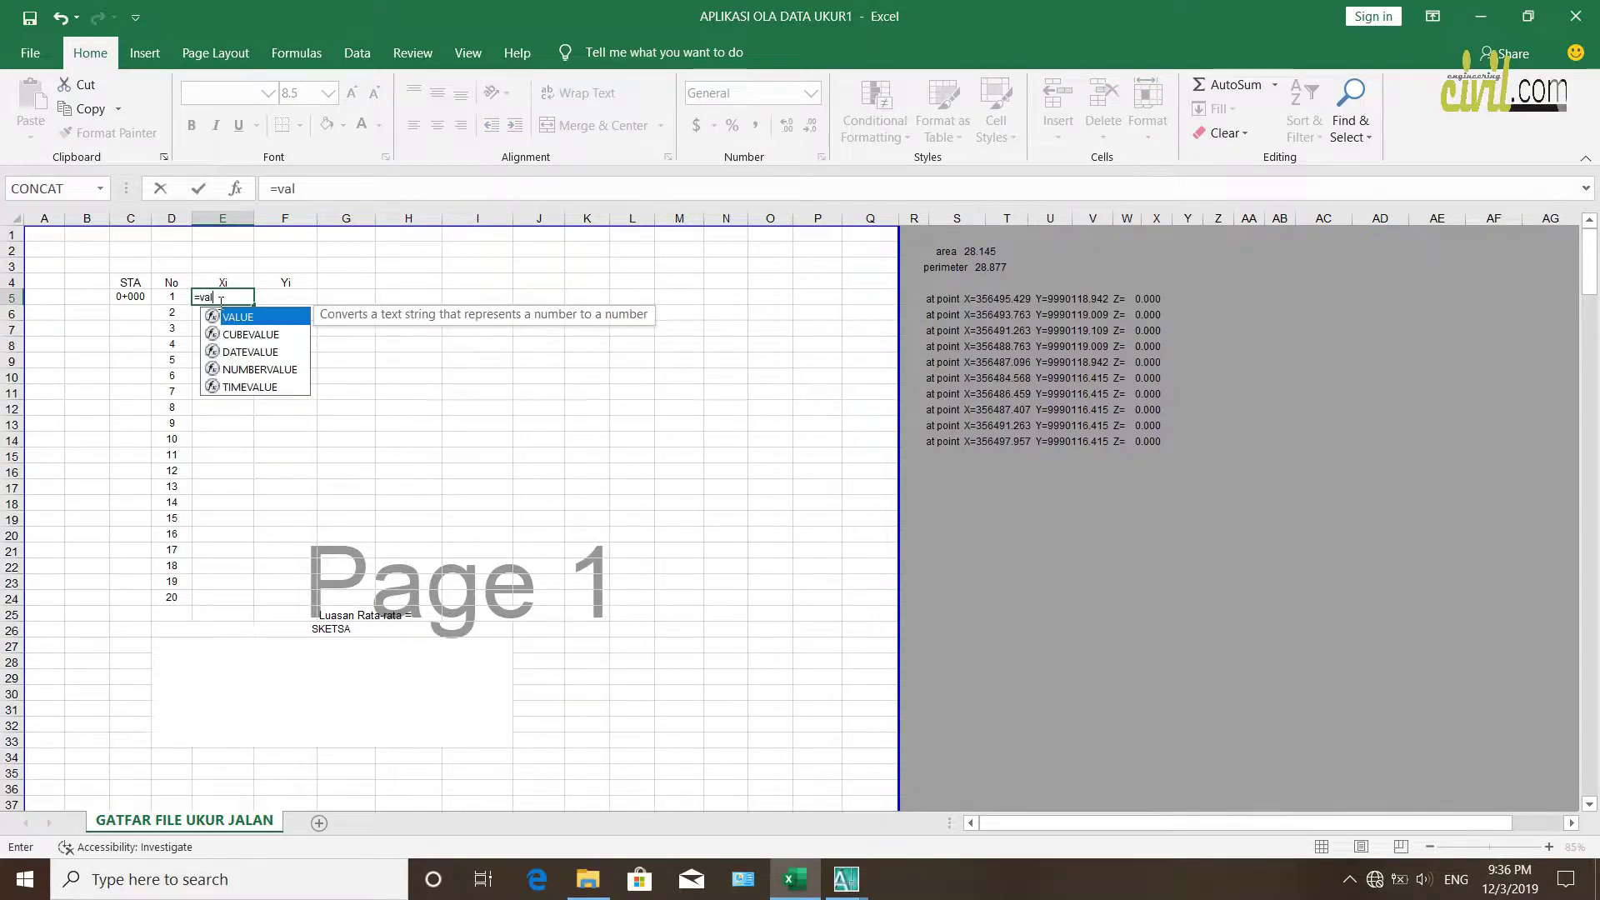
{"action": "type", "text": "ue"}
{"action": "double_click", "coordinate": [247, 318]}
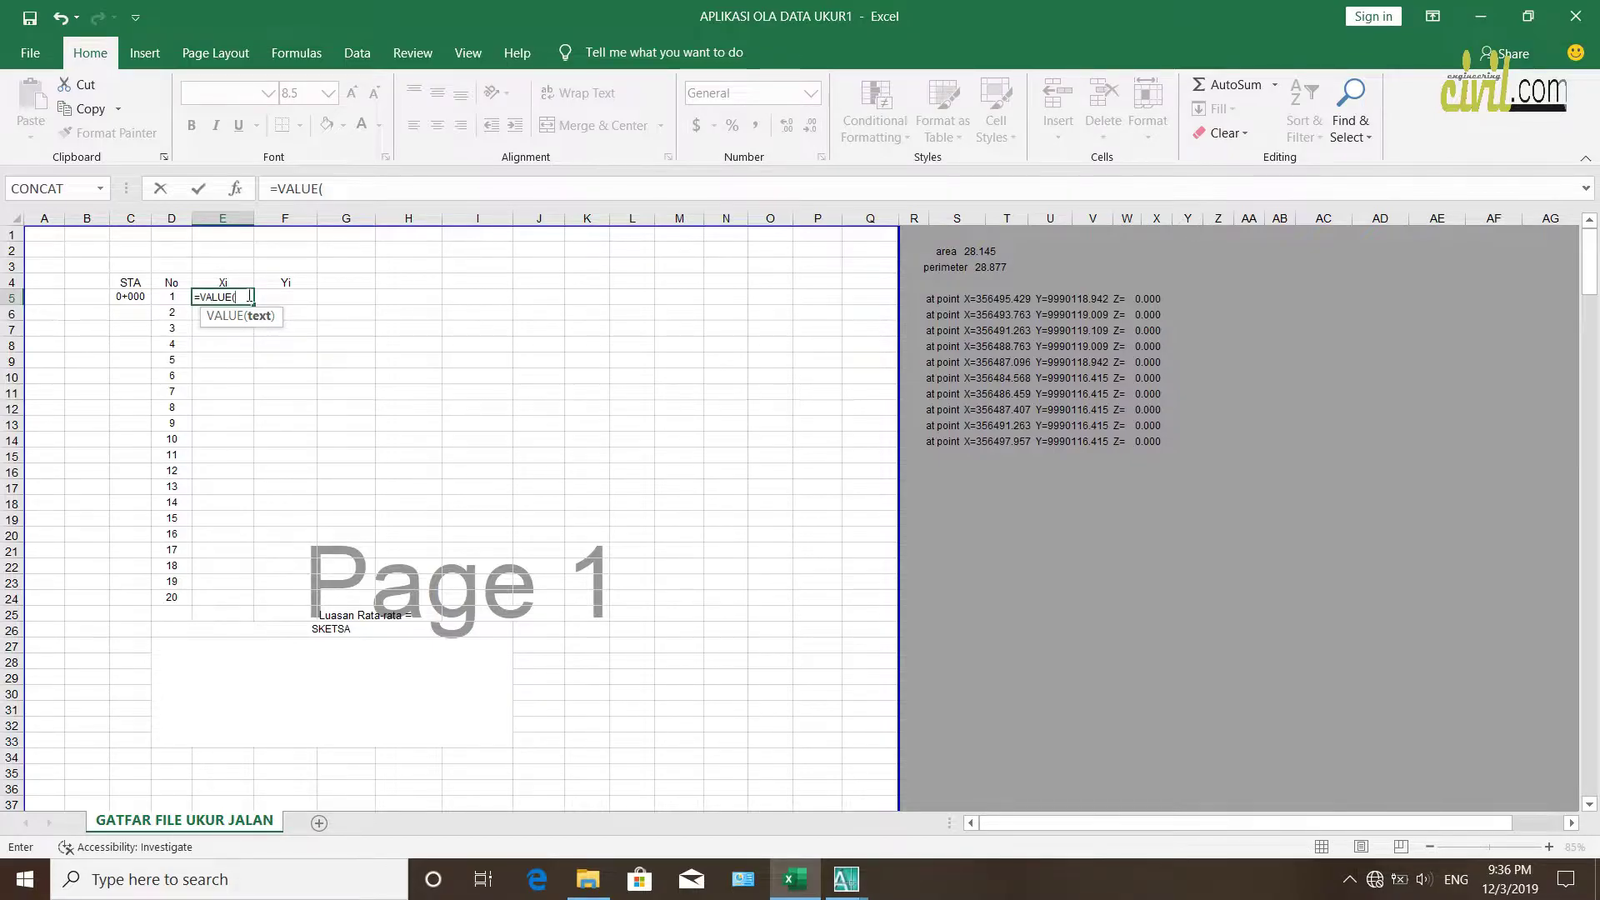
{"action": "type", "text": "min"}
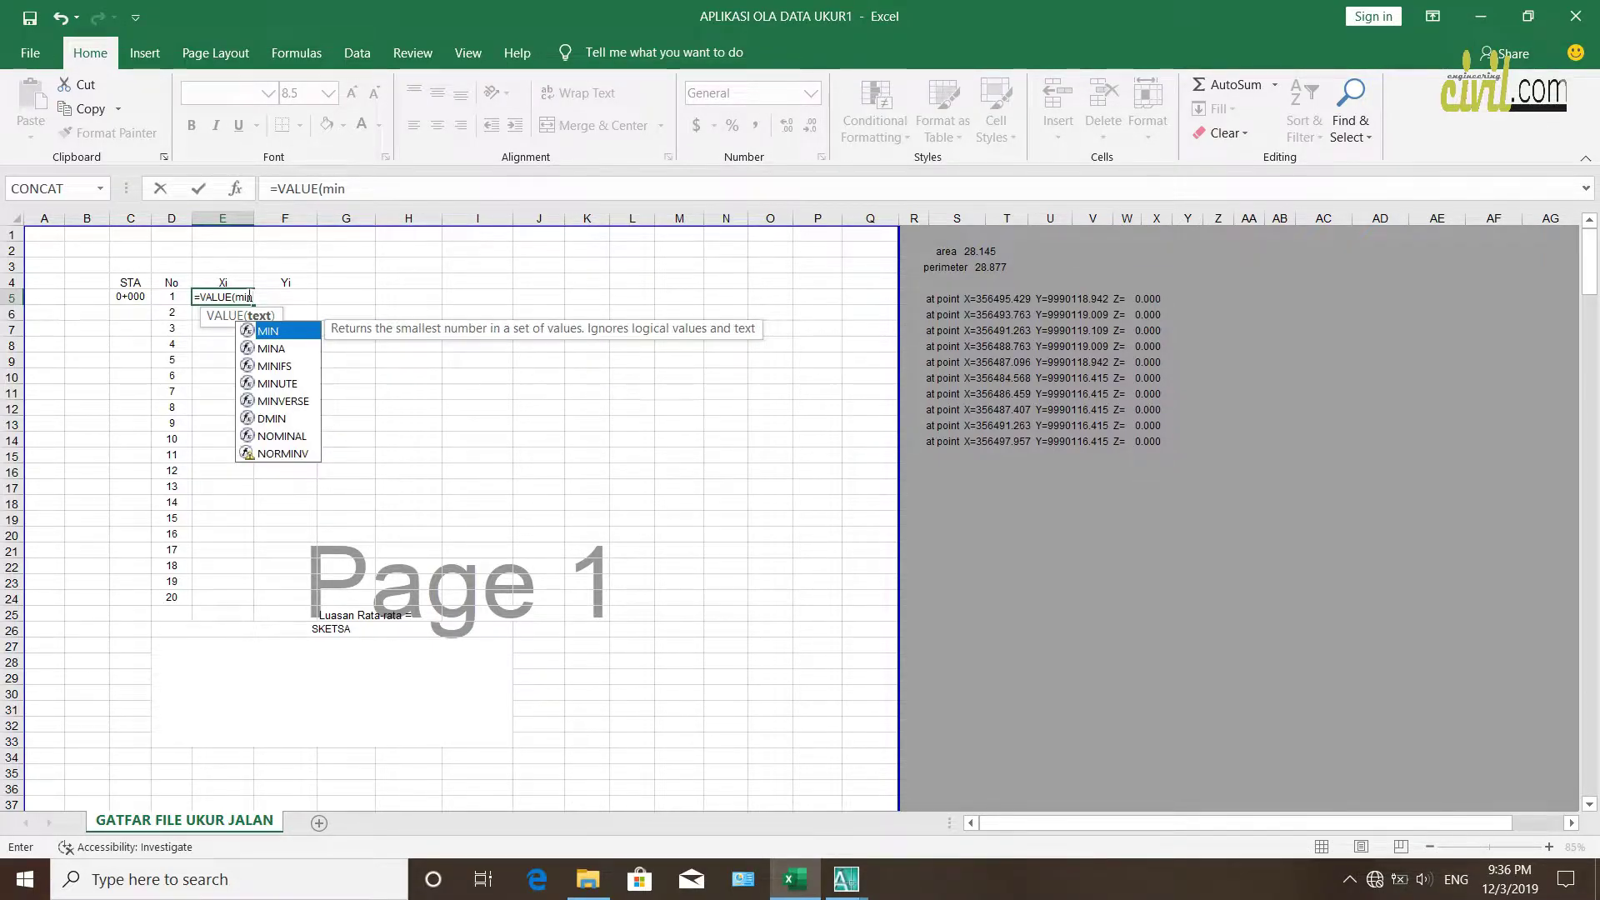
{"action": "type", "text": "d"}
{"action": "key", "text": "BackSpace"}
{"action": "key", "text": "BackSpace"}
{"action": "type", "text": "d)"}
{"action": "key", "text": "Return"}
Reopen the formula in E5 and replace the plain text inside VALUE with the MID function
{"action": "left_click", "coordinate": [229, 297]}
{"action": "double_click", "coordinate": [229, 297]}
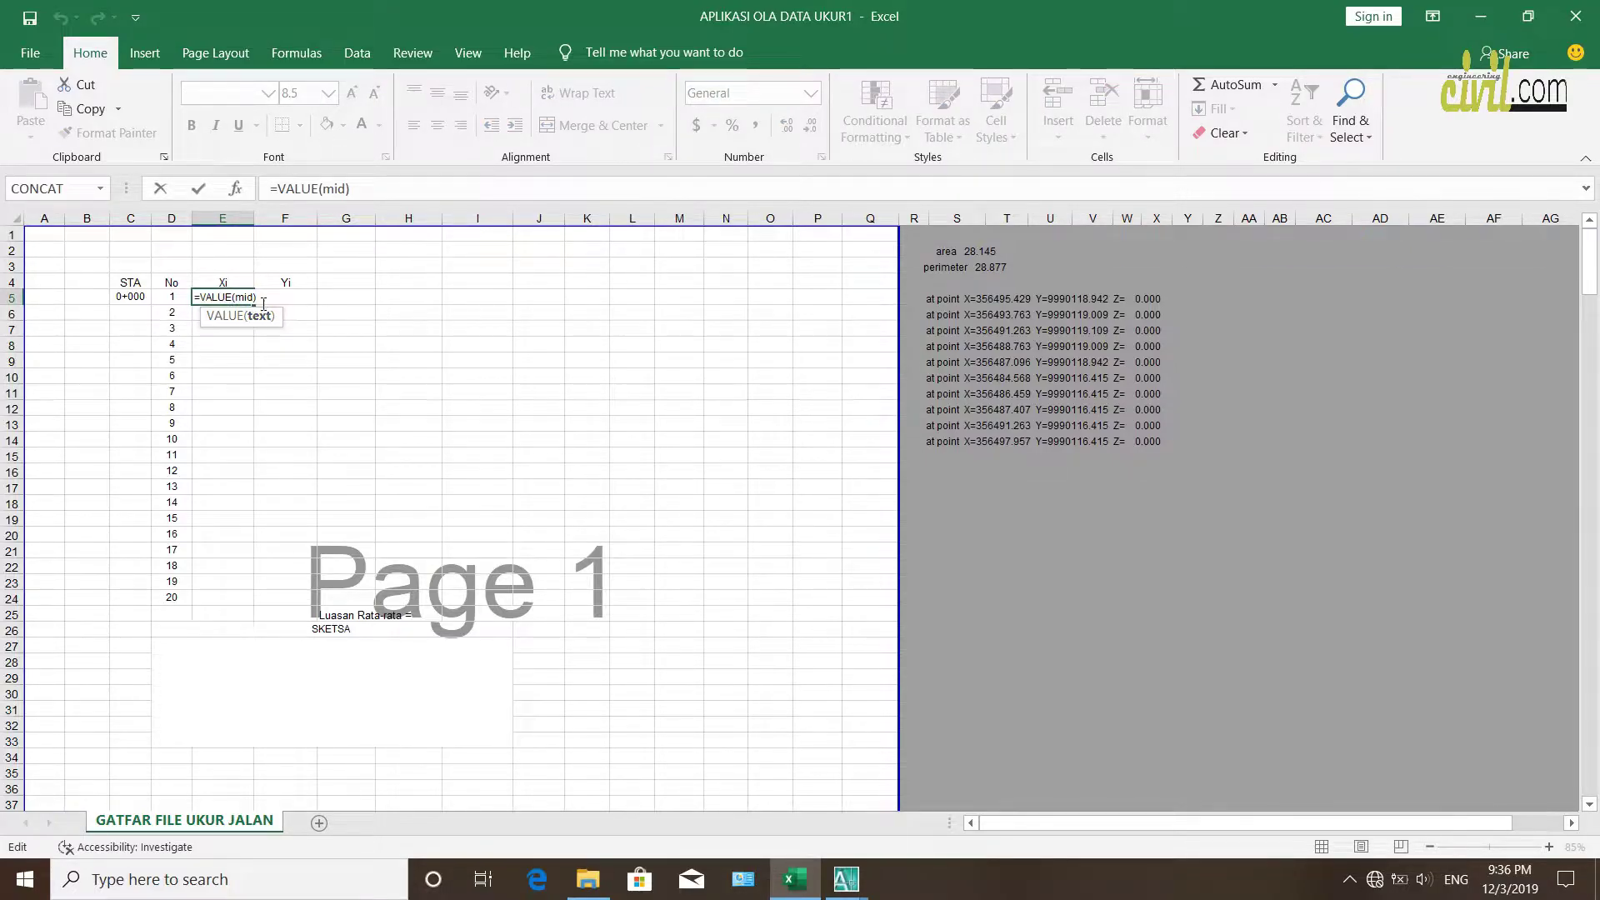
{"action": "left_click", "coordinate": [262, 303]}
{"action": "key", "text": "BackSpace"}
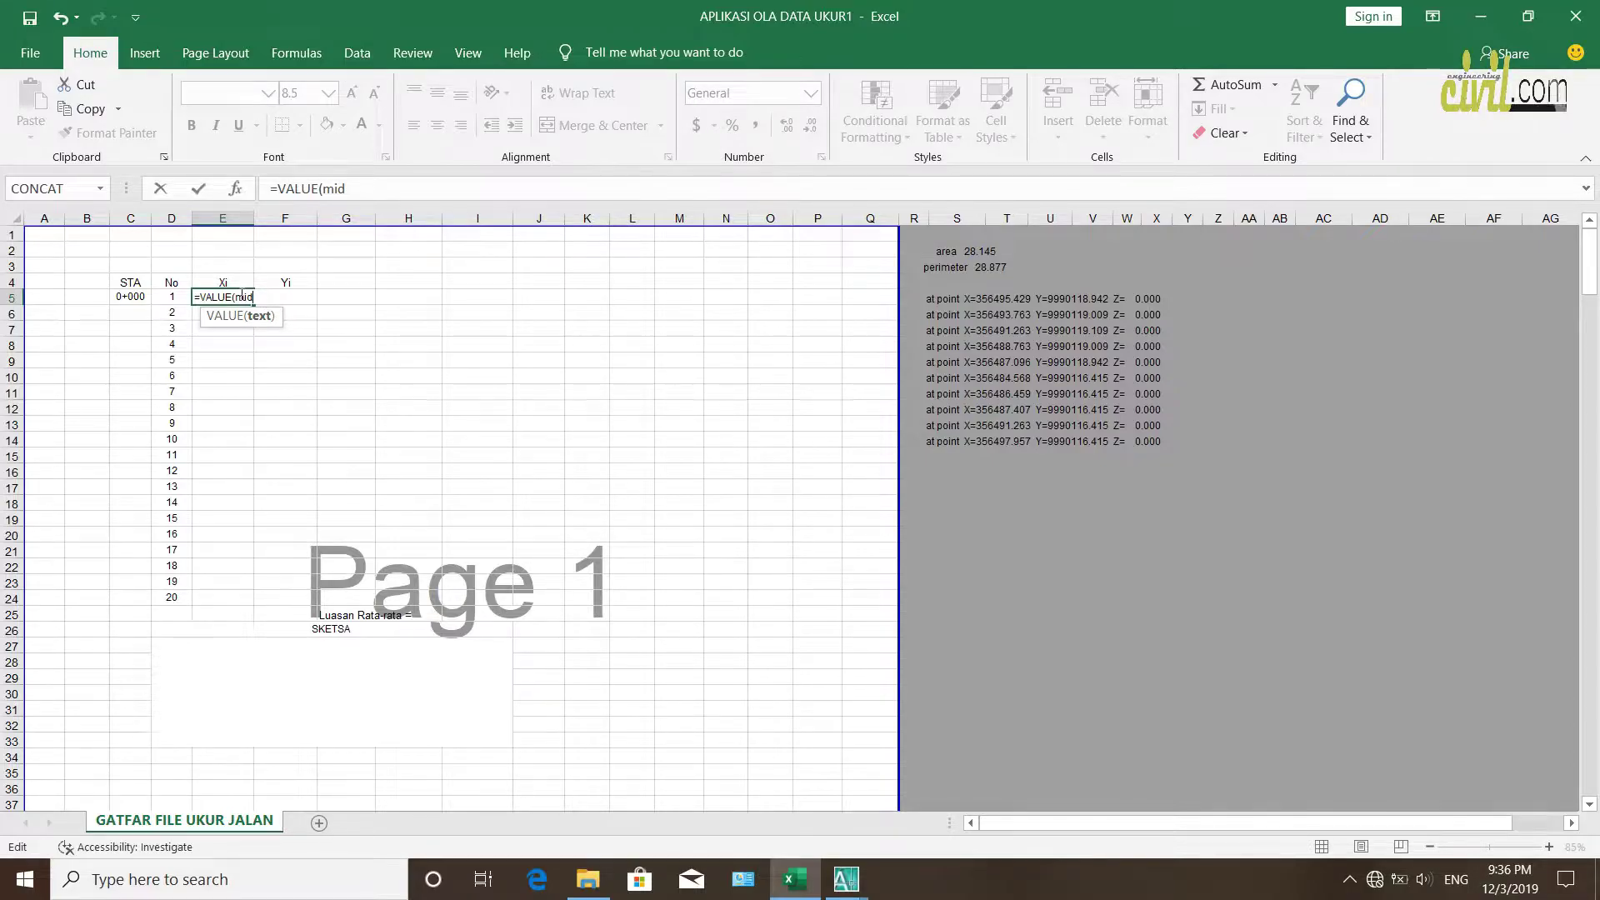
{"action": "key", "text": "BackSpace"}
{"action": "key", "text": "BackSpace"}
{"action": "key", "text": "BackSpace"}
{"action": "type", "text": "mid"}
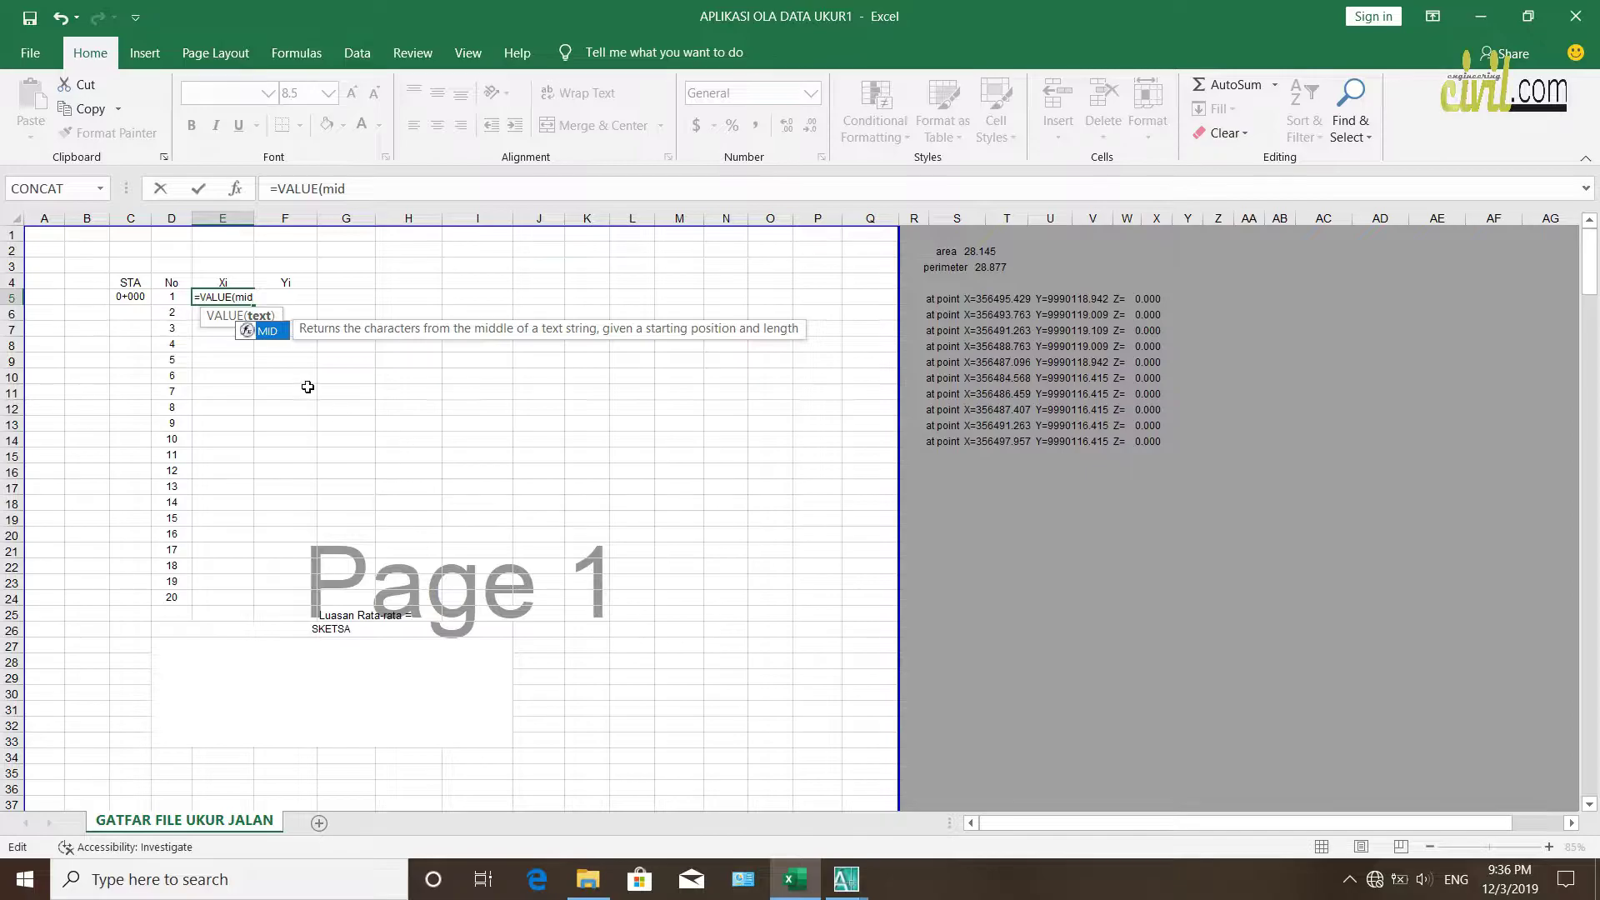
{"action": "double_click", "coordinate": [279, 333]}
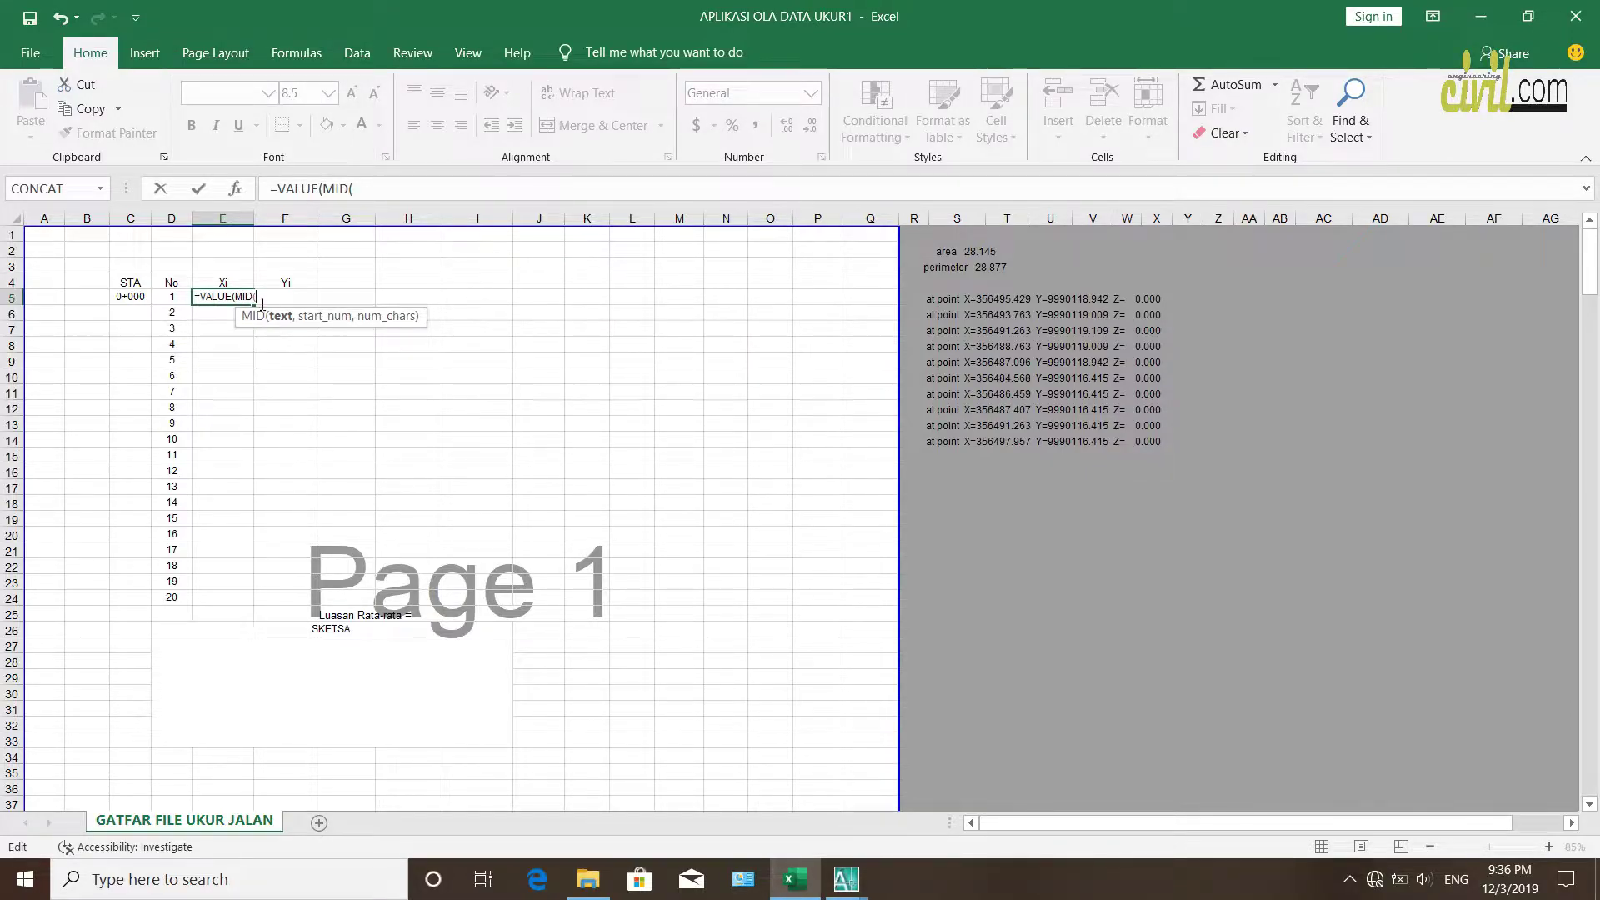
Complete the E5 formula as =VALUE(MID(S5,22,10)), using start character 22 and a length of 10 characters
{"action": "left_click", "coordinate": [930, 299]}
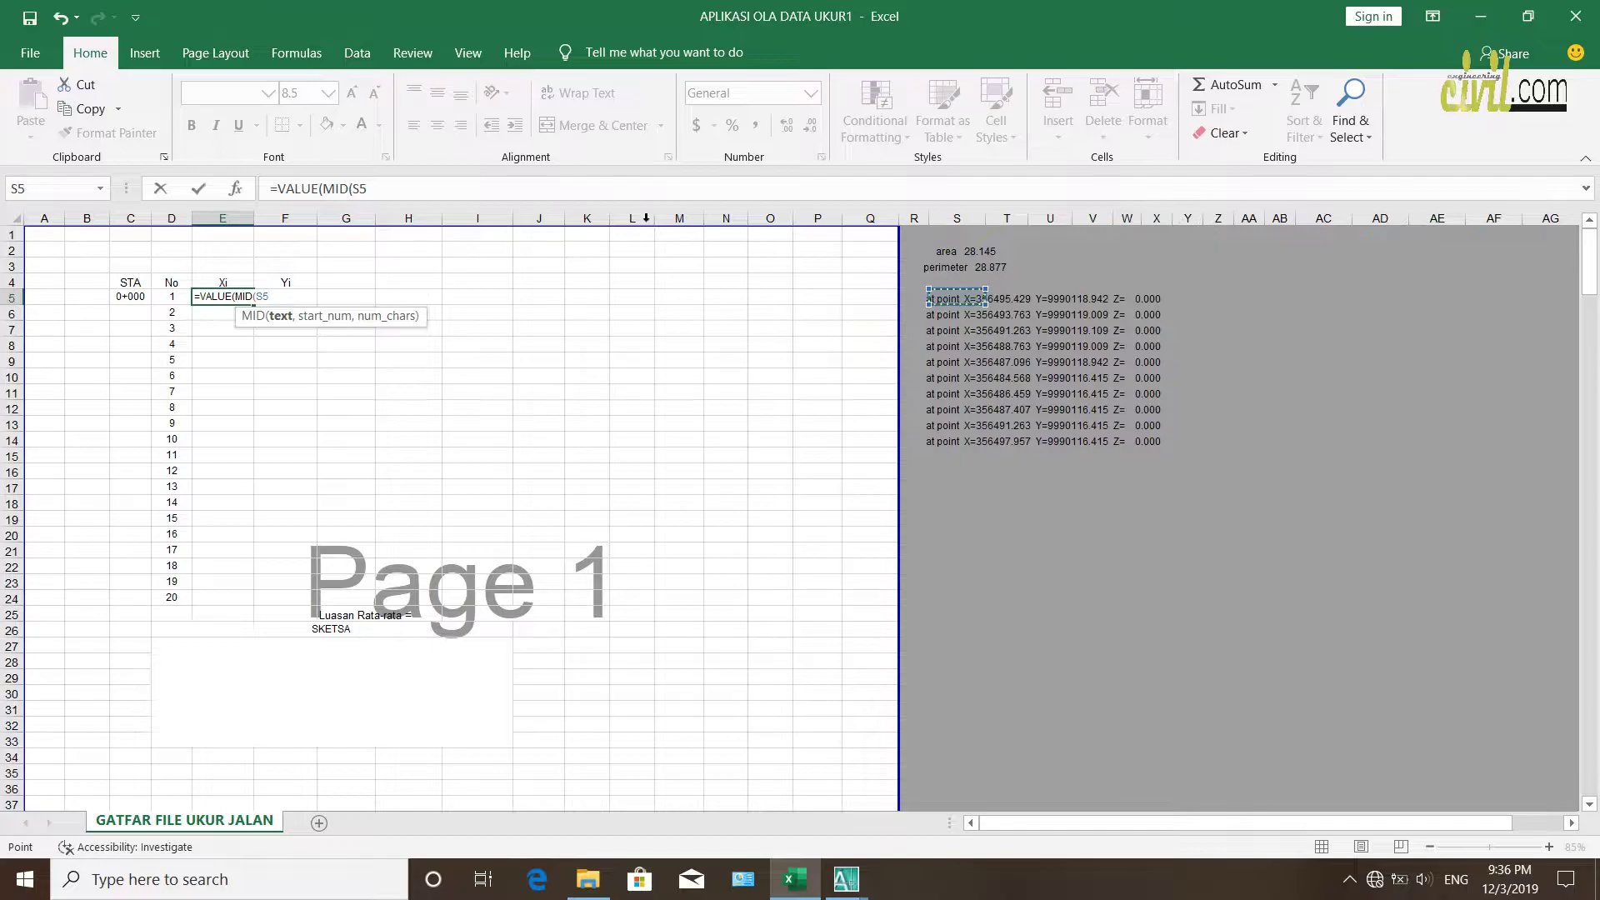
{"action": "left_click", "coordinate": [399, 193]}
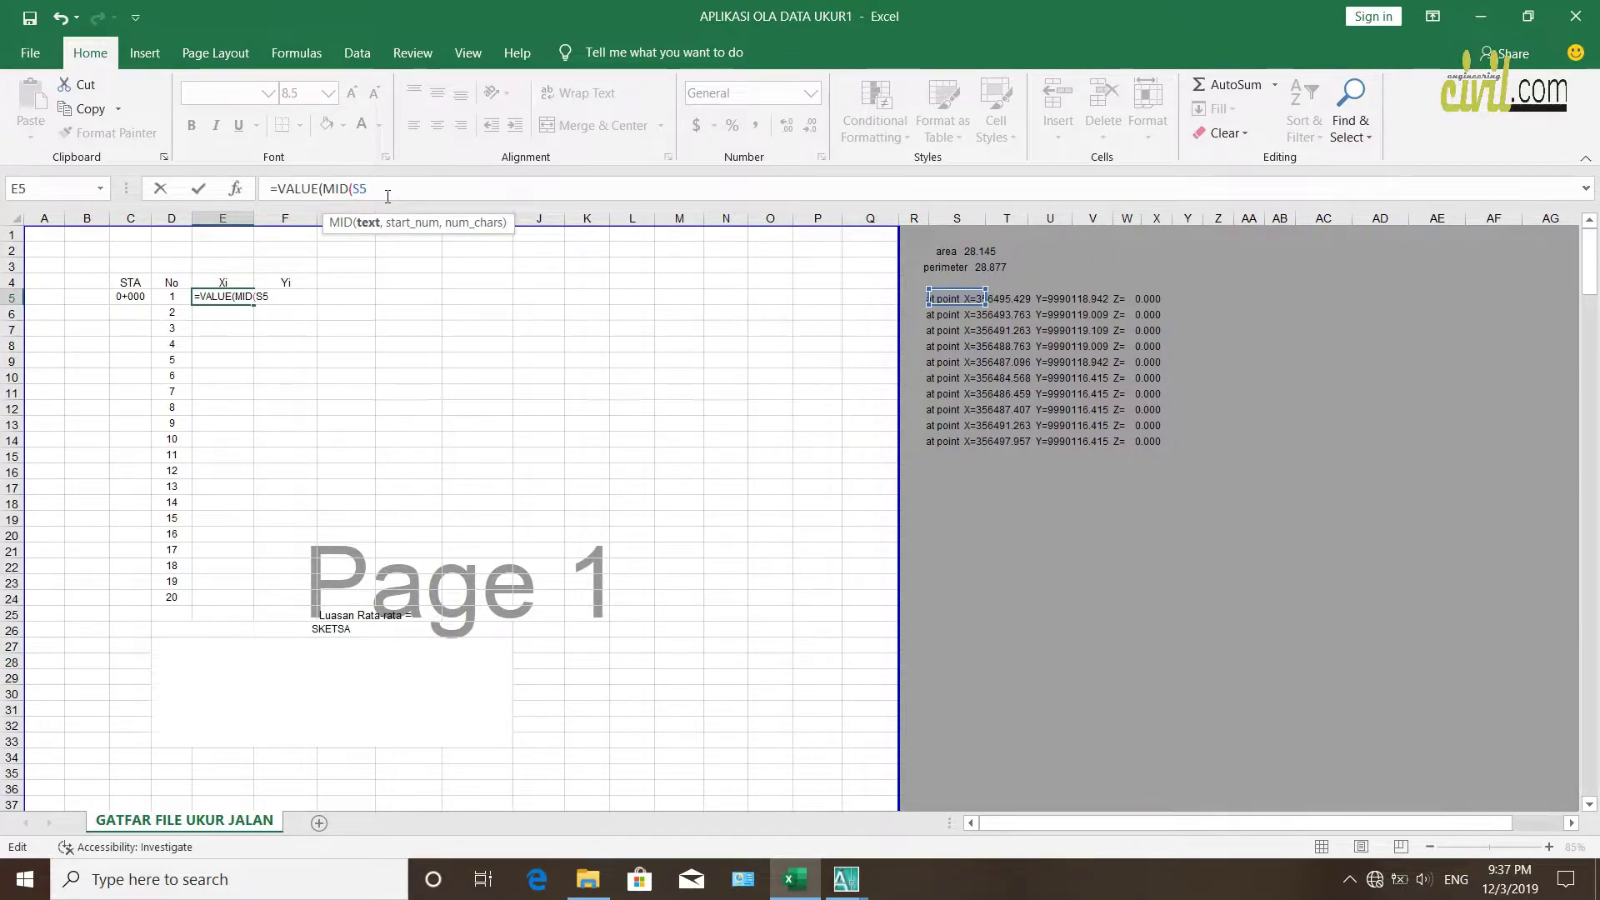
{"action": "type", "text": ","}
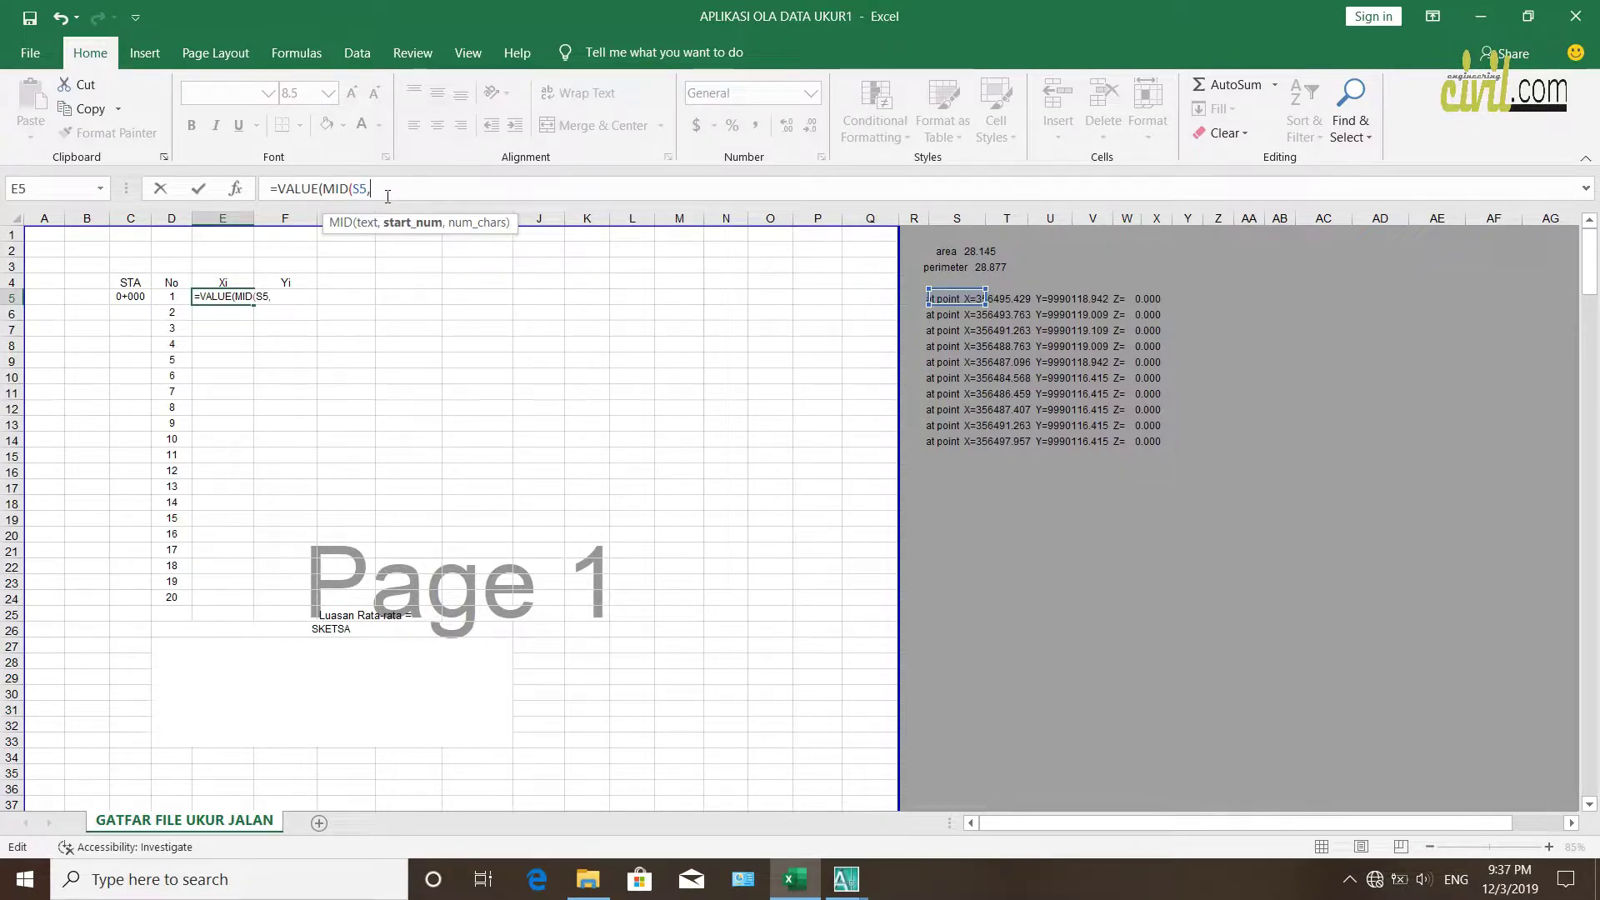
{"action": "type", "text": "22"}
{"action": "type", "text": ",10"}
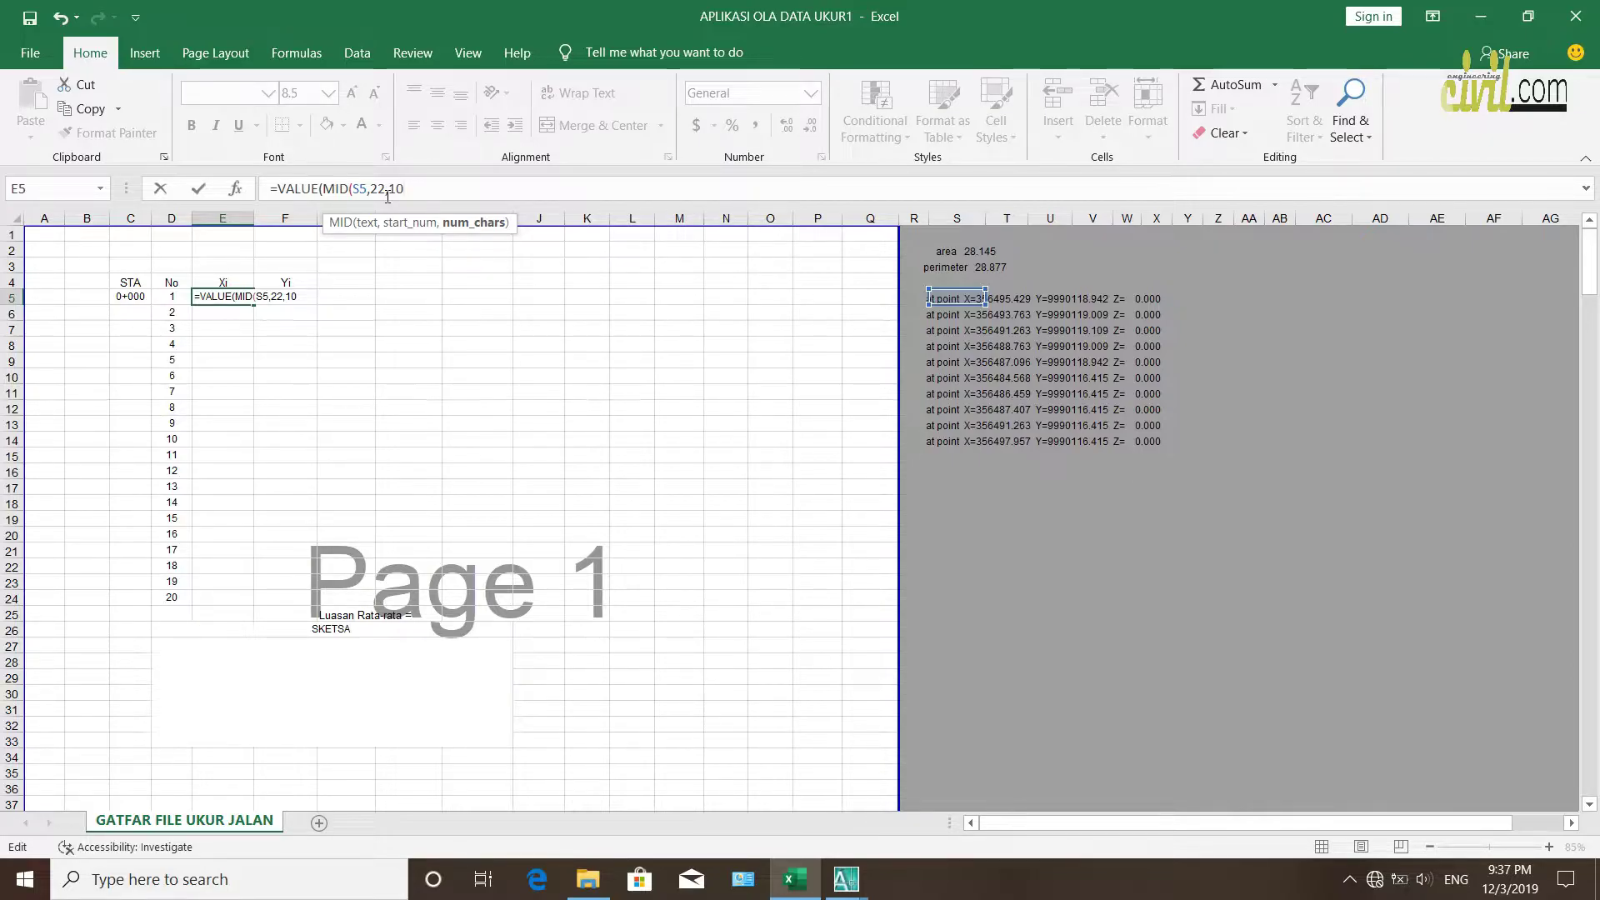
{"action": "type", "text": ")"}
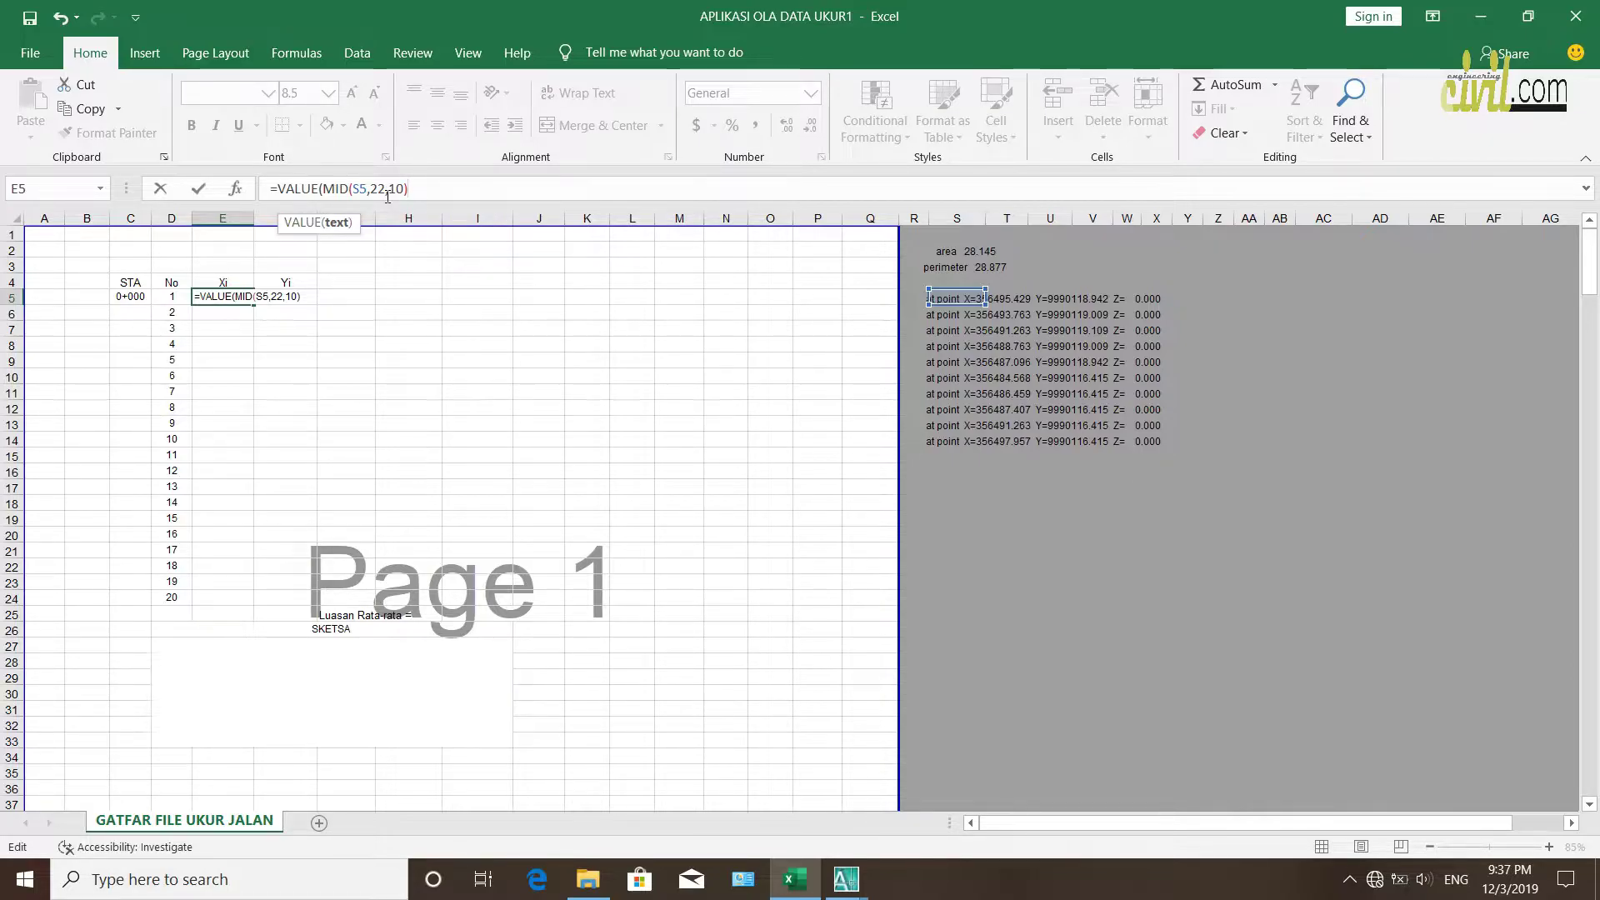
{"action": "type", "text": ")"}
{"action": "key", "text": "Return"}
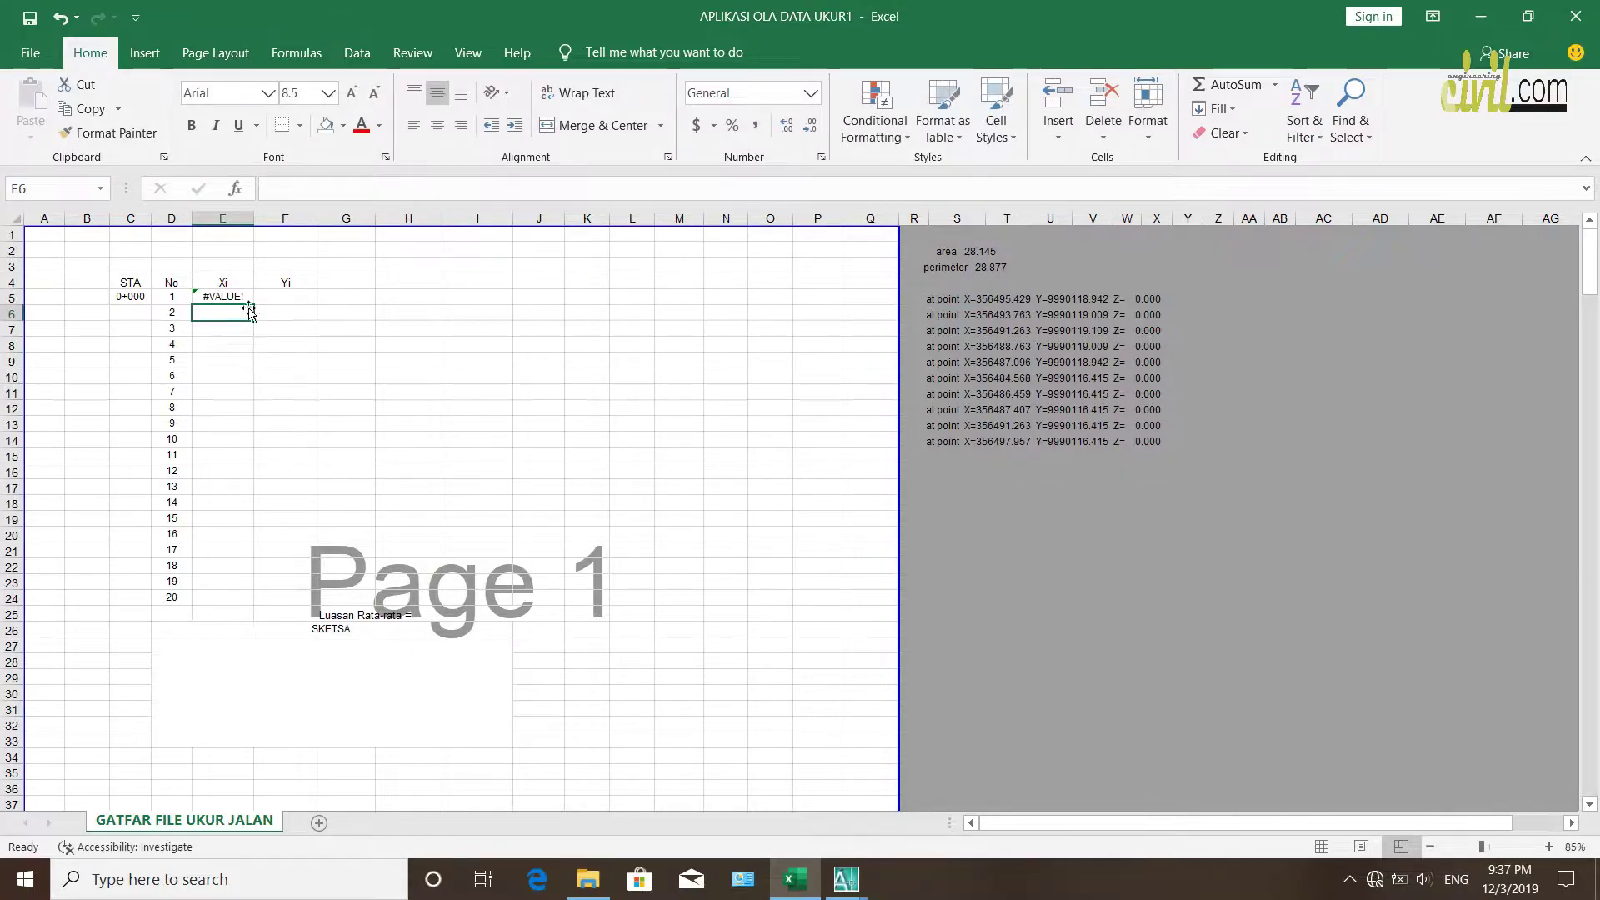
Change the text reference in the E5 formula to cell R5, giving =VALUE(MID(R5,22,10))
{"action": "left_click", "coordinate": [224, 297]}
{"action": "left_click", "coordinate": [219, 286]}
{"action": "left_click", "coordinate": [220, 293]}
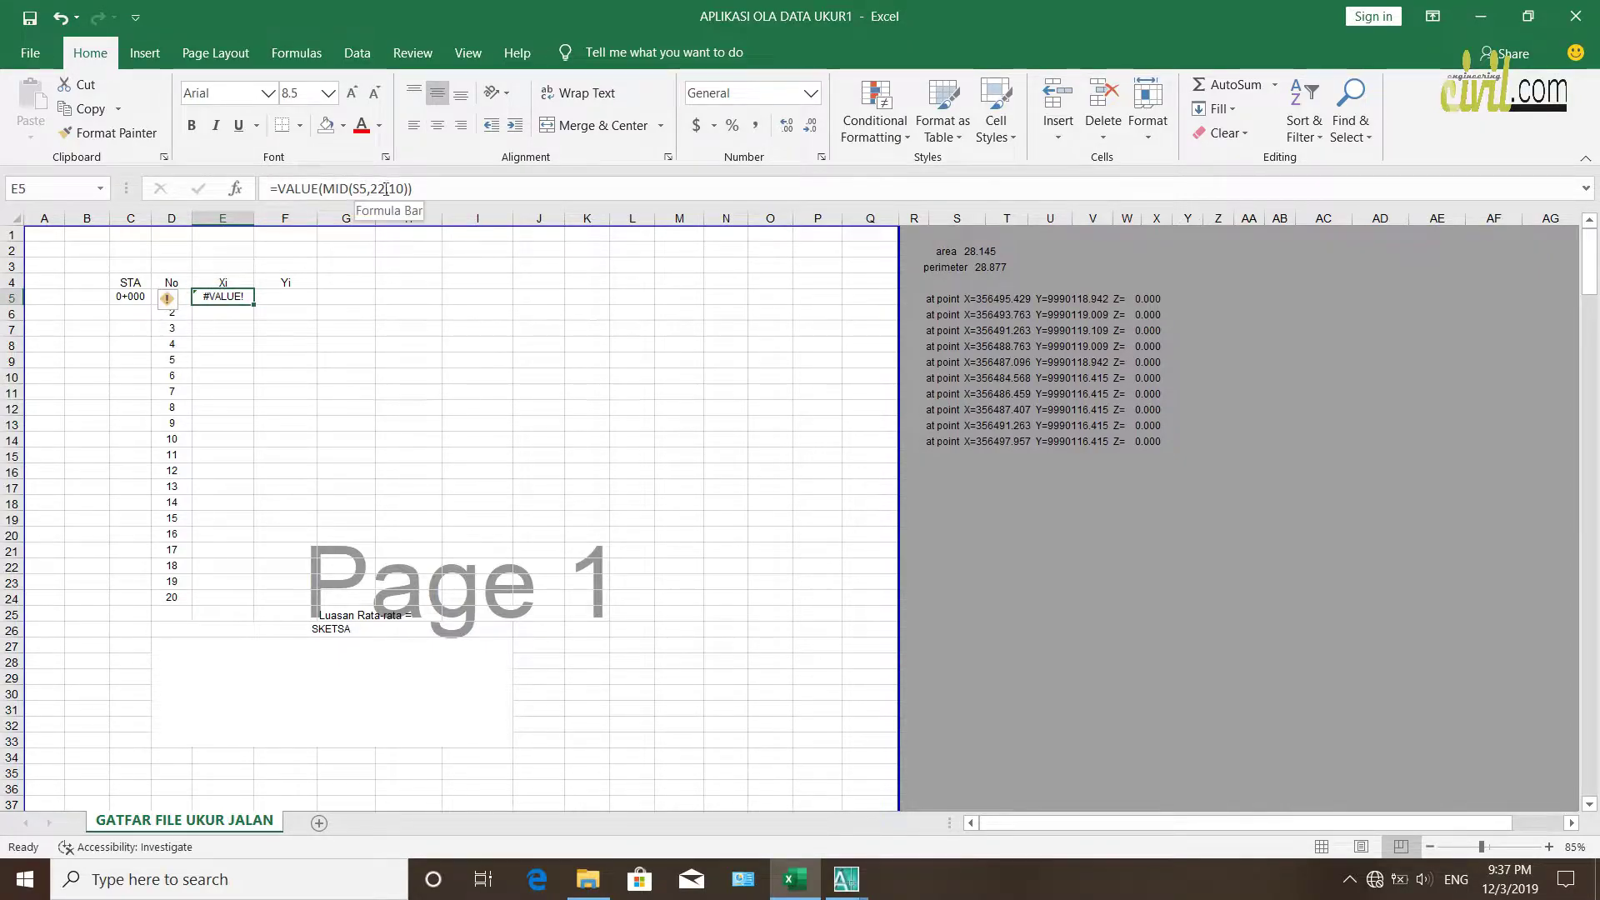
{"action": "left_click", "coordinate": [938, 302]}
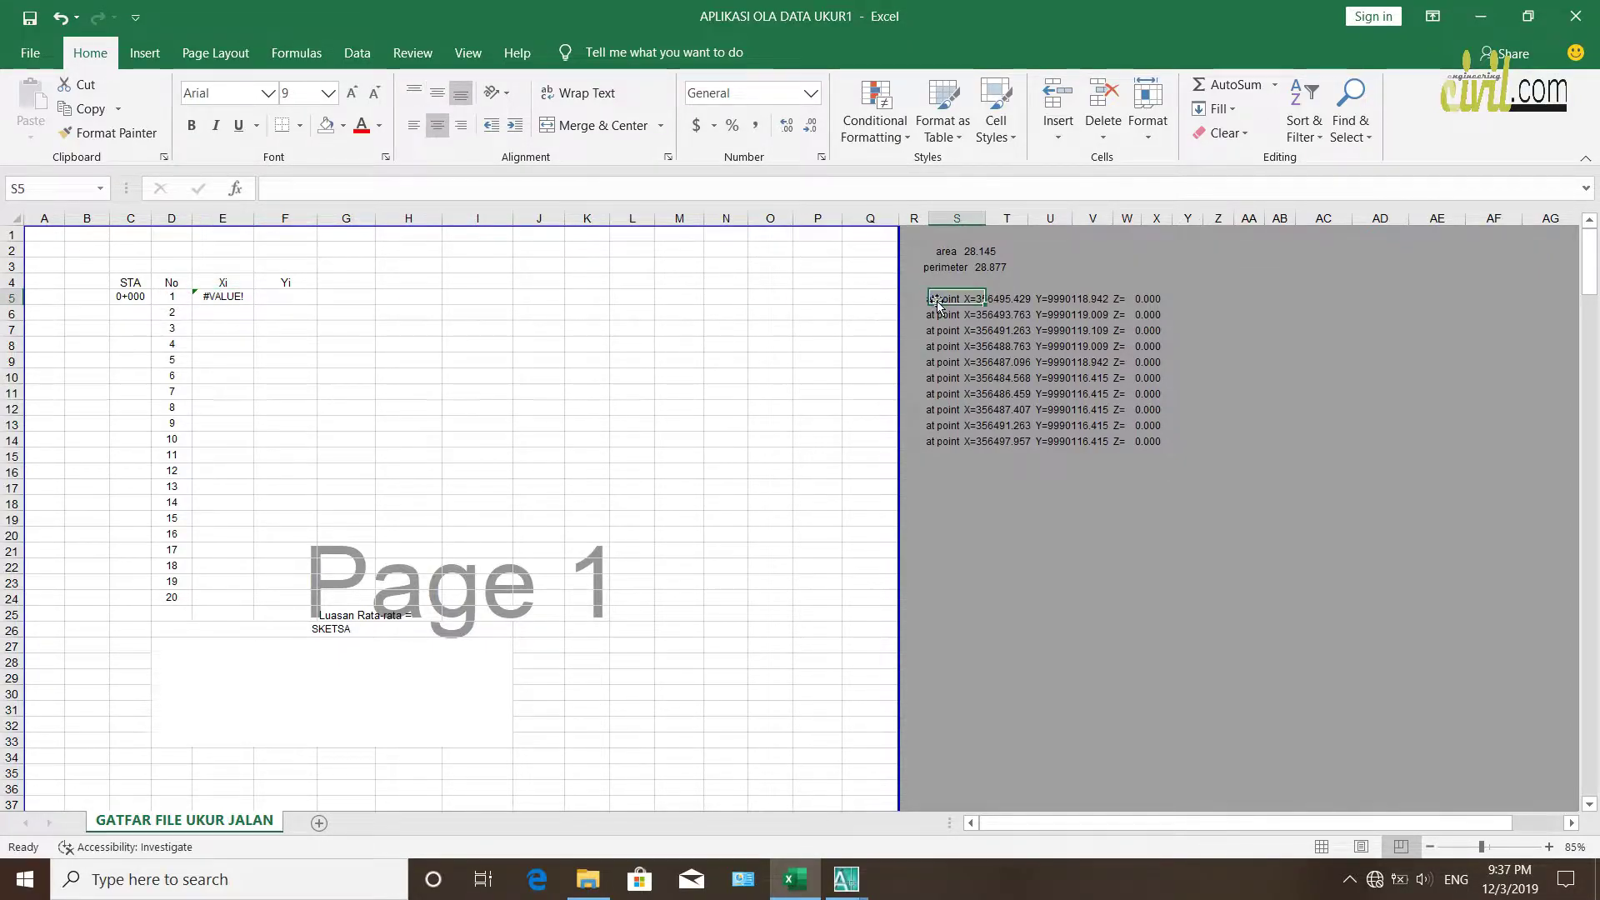
{"action": "double_click", "coordinate": [243, 298]}
{"action": "left_click_drag", "start_coordinate": [935, 305], "coordinate": [919, 308]}
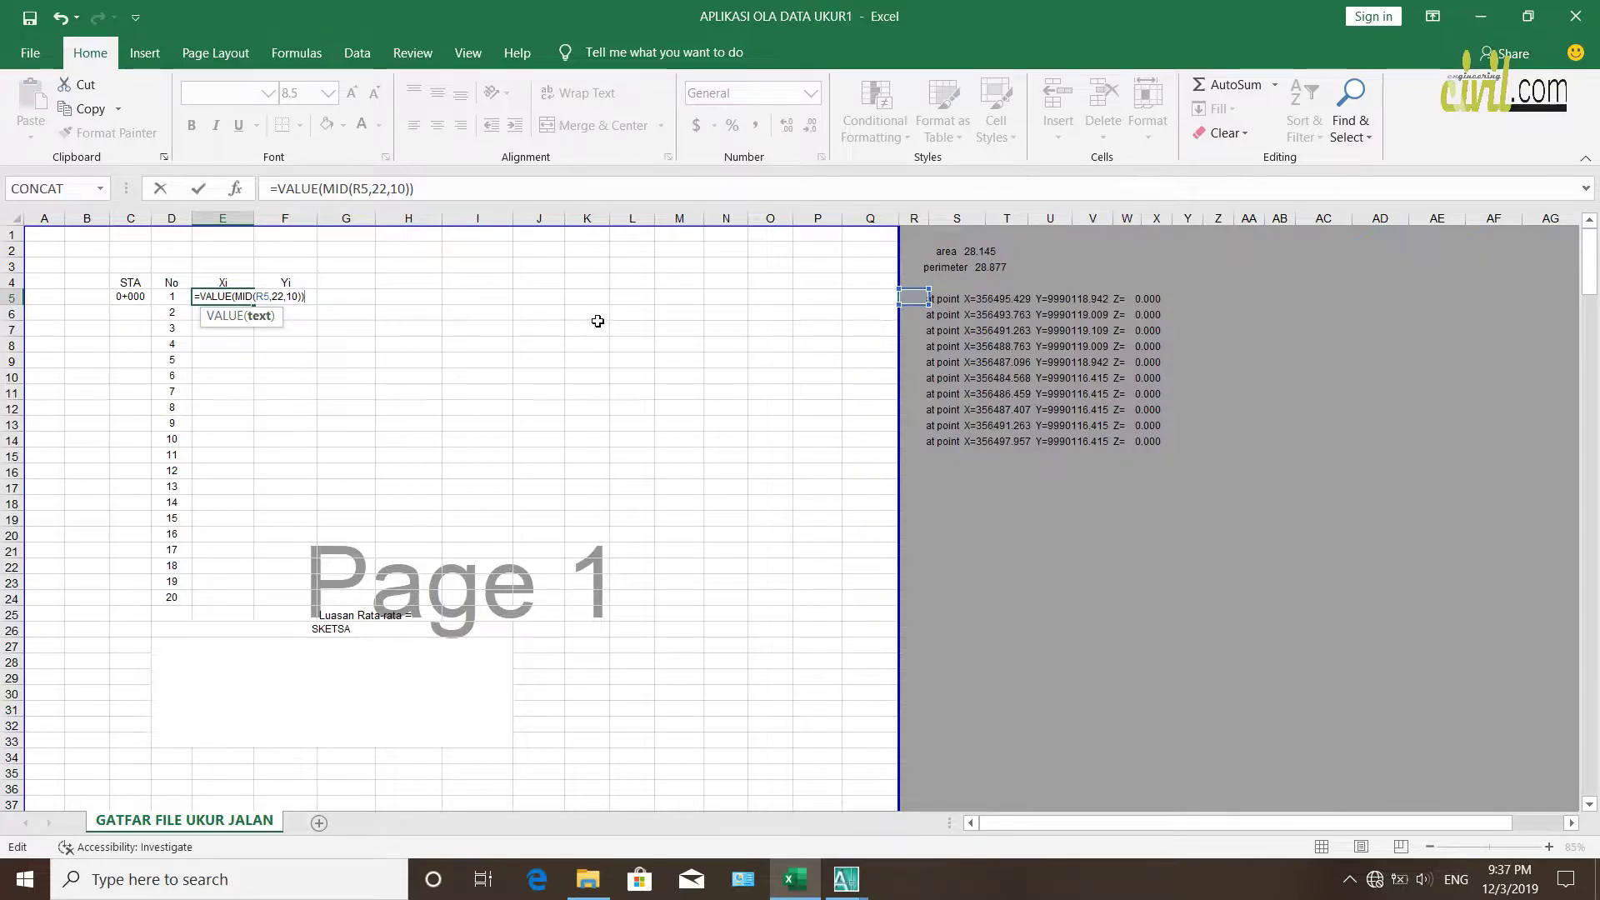
{"action": "key", "text": "Return"}
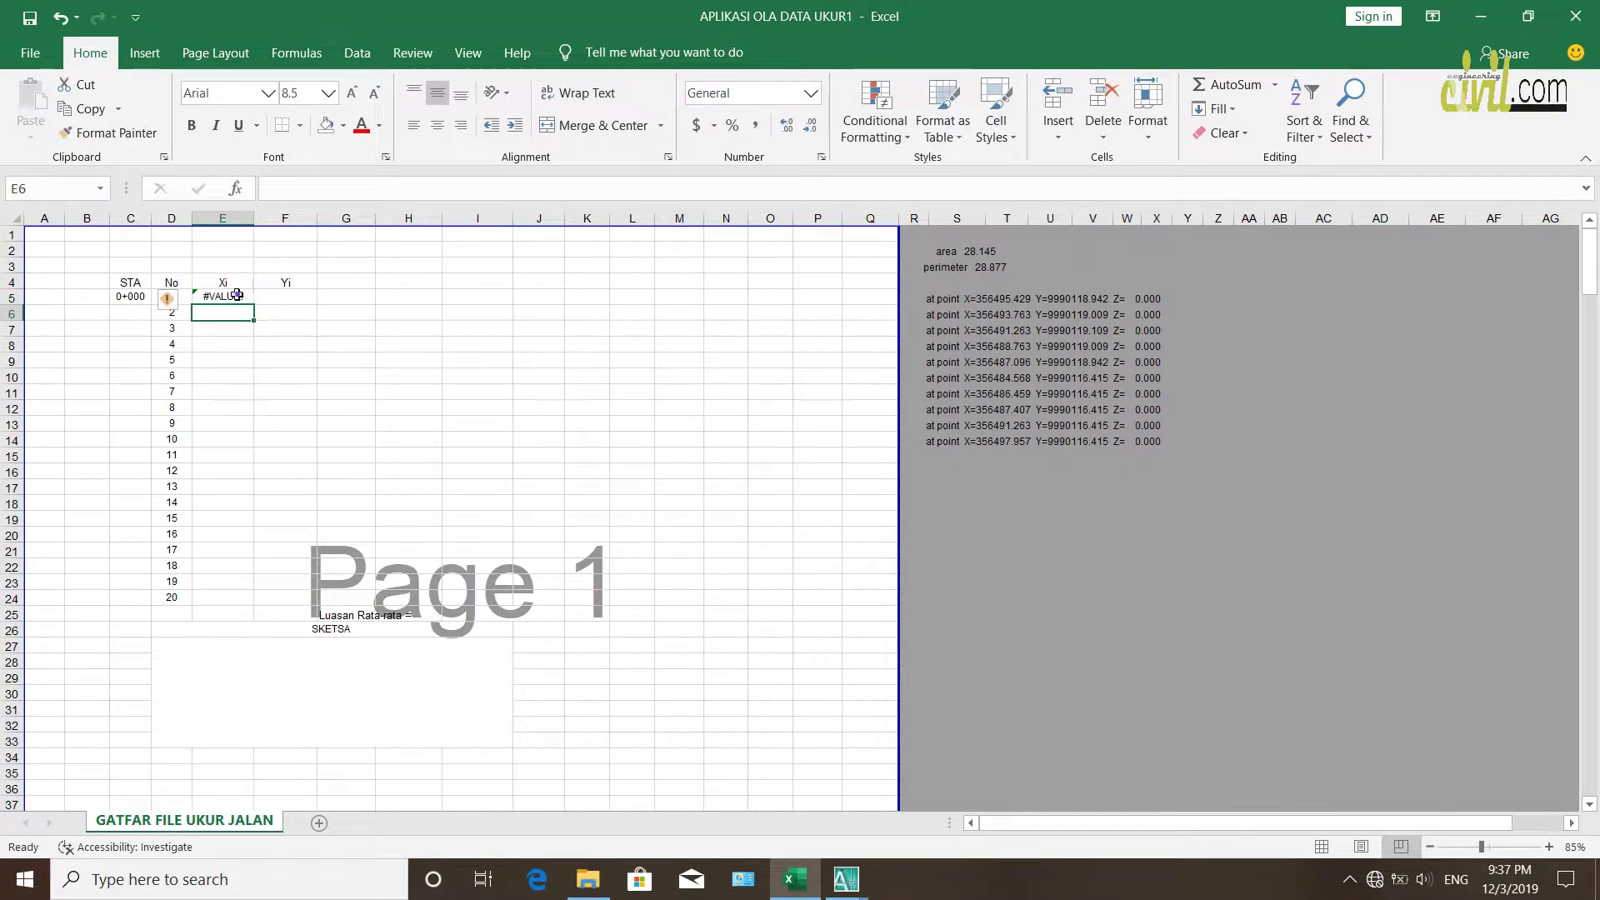
Count through the characters of the coordinate text in R5 to find where its X value starts
{"action": "double_click", "coordinate": [238, 296]}
{"action": "key", "text": "Escape"}
{"action": "left_click_drag", "start_coordinate": [921, 315], "coordinate": [922, 304]}
{"action": "left_click", "coordinate": [923, 303]}
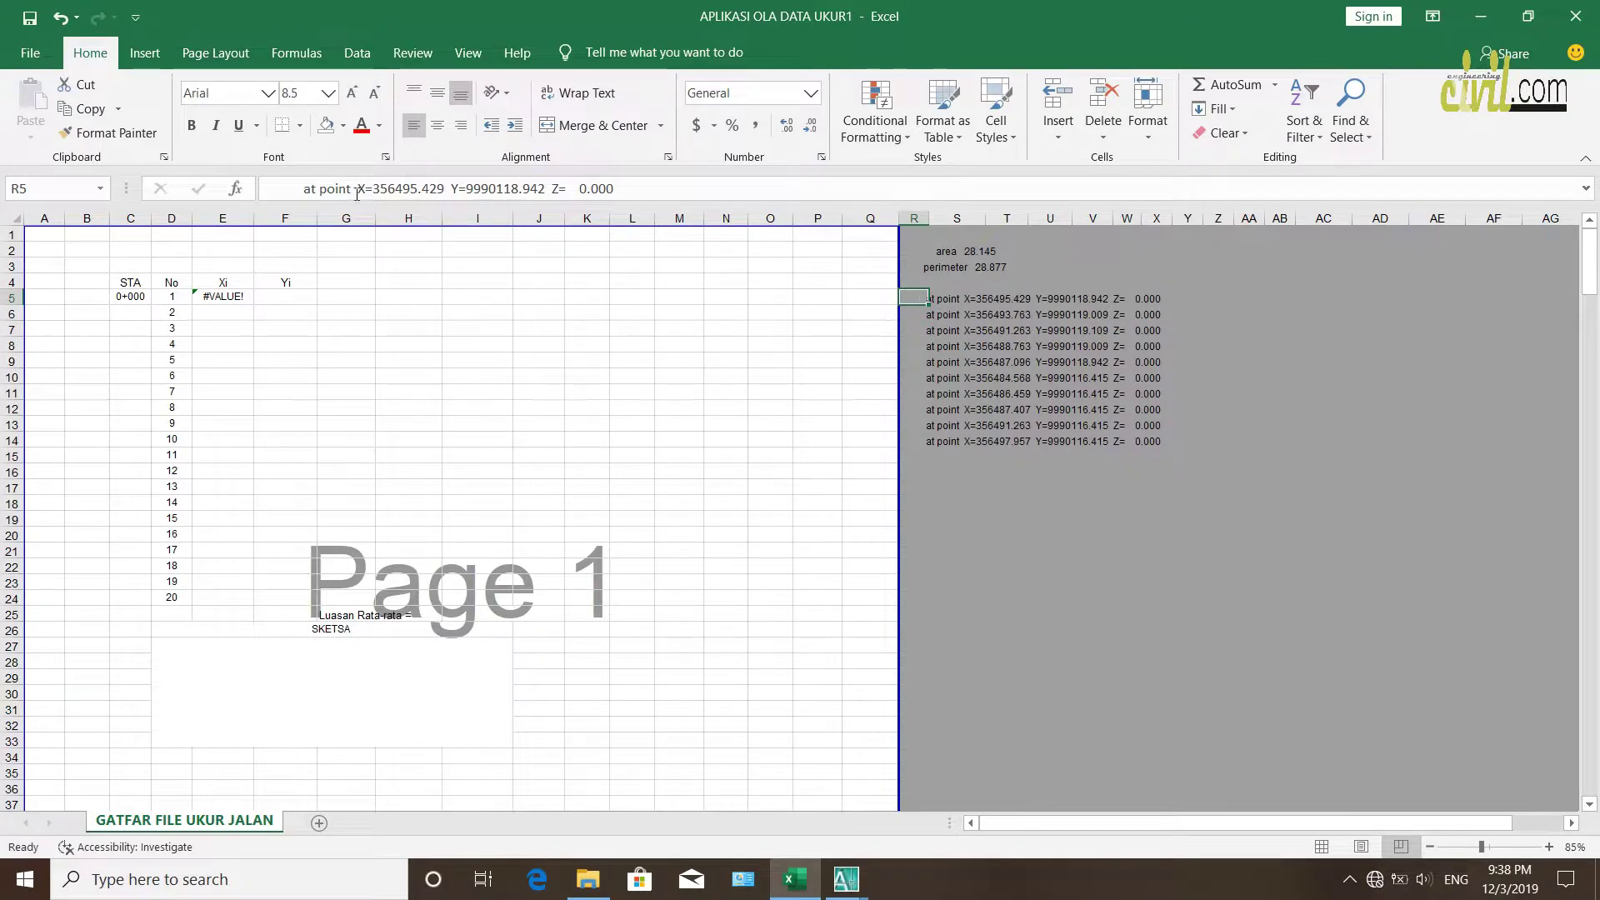
{"action": "left_click", "coordinate": [271, 189]}
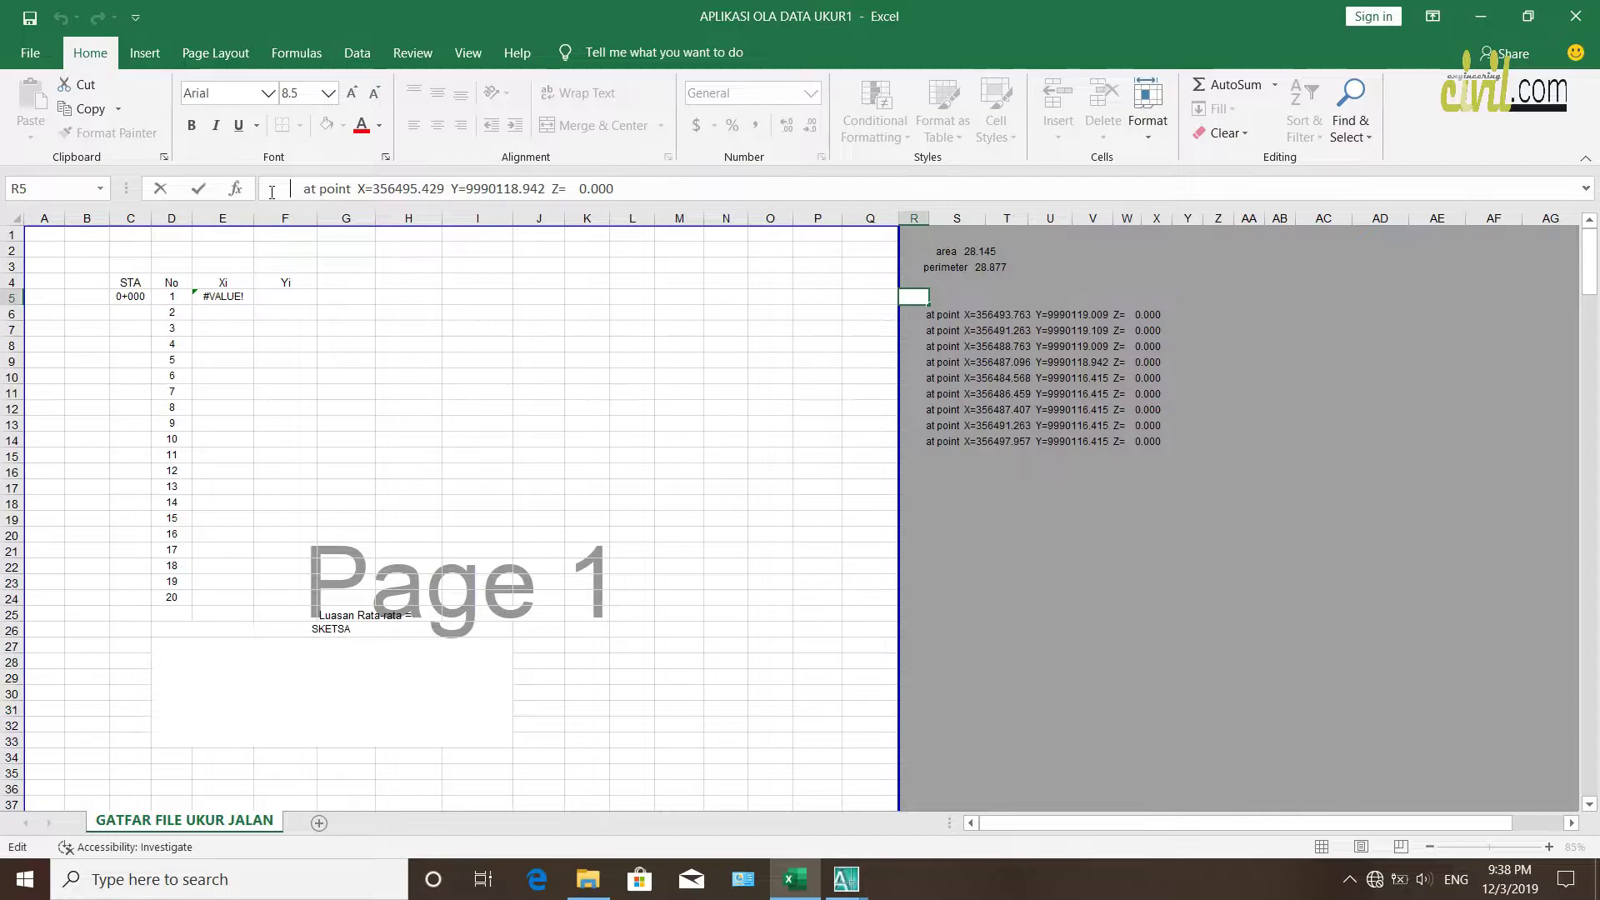
{"action": "key", "text": "Right"}
{"action": "key", "text": "Right"}
{"action": "key", "text": "Right"}
{"action": "key", "text": "Right"}
{"action": "key", "text": "Right"}
{"action": "key", "text": "Right"}
{"action": "key", "text": "Right"}
{"action": "key", "text": "Right"}
{"action": "key", "text": "Right"}
{"action": "key", "text": "Return"}
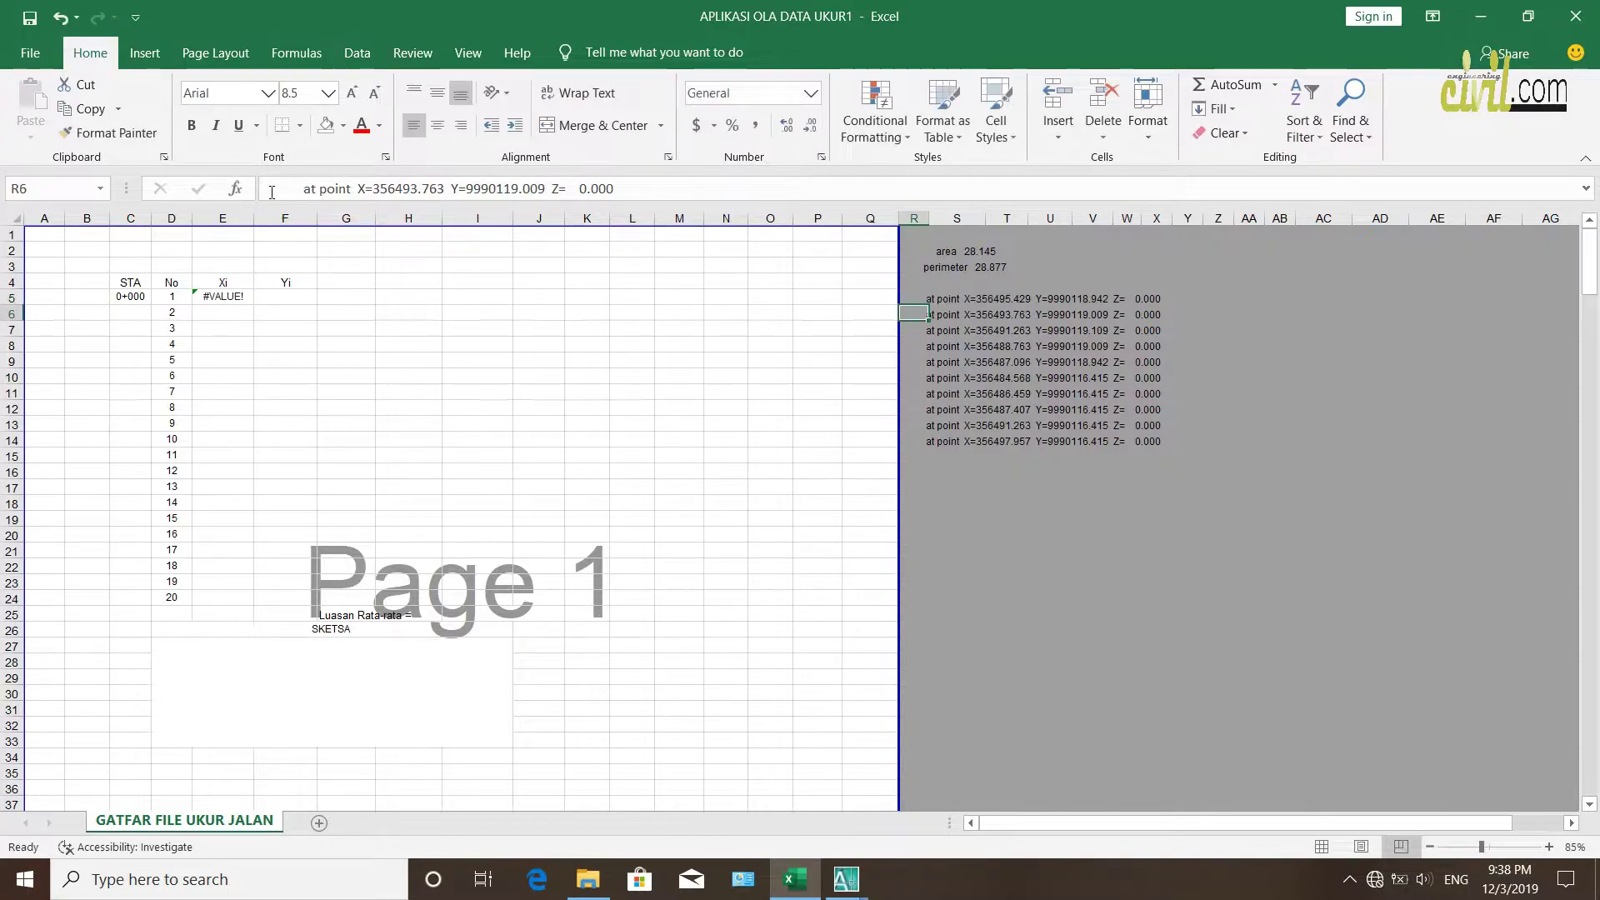
Re-enter the first Xi formula in E5 from scratch as =VALUE(MID(R5,22,10))
{"action": "left_click", "coordinate": [223, 297]}
{"action": "double_click", "coordinate": [223, 297]}
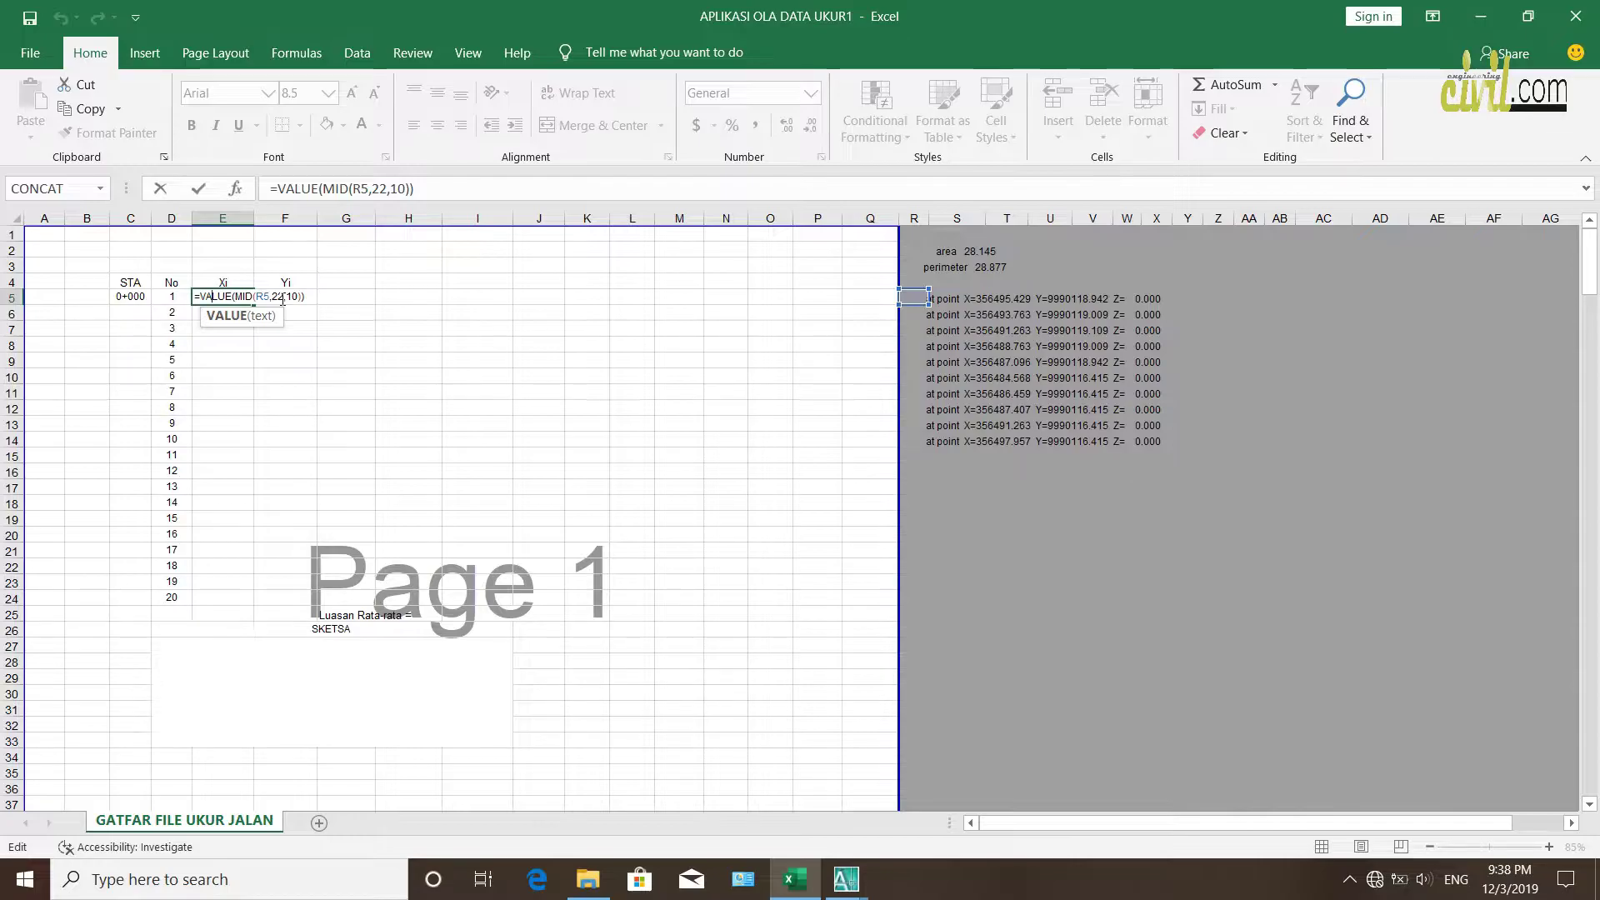
{"action": "key", "text": "Escape"}
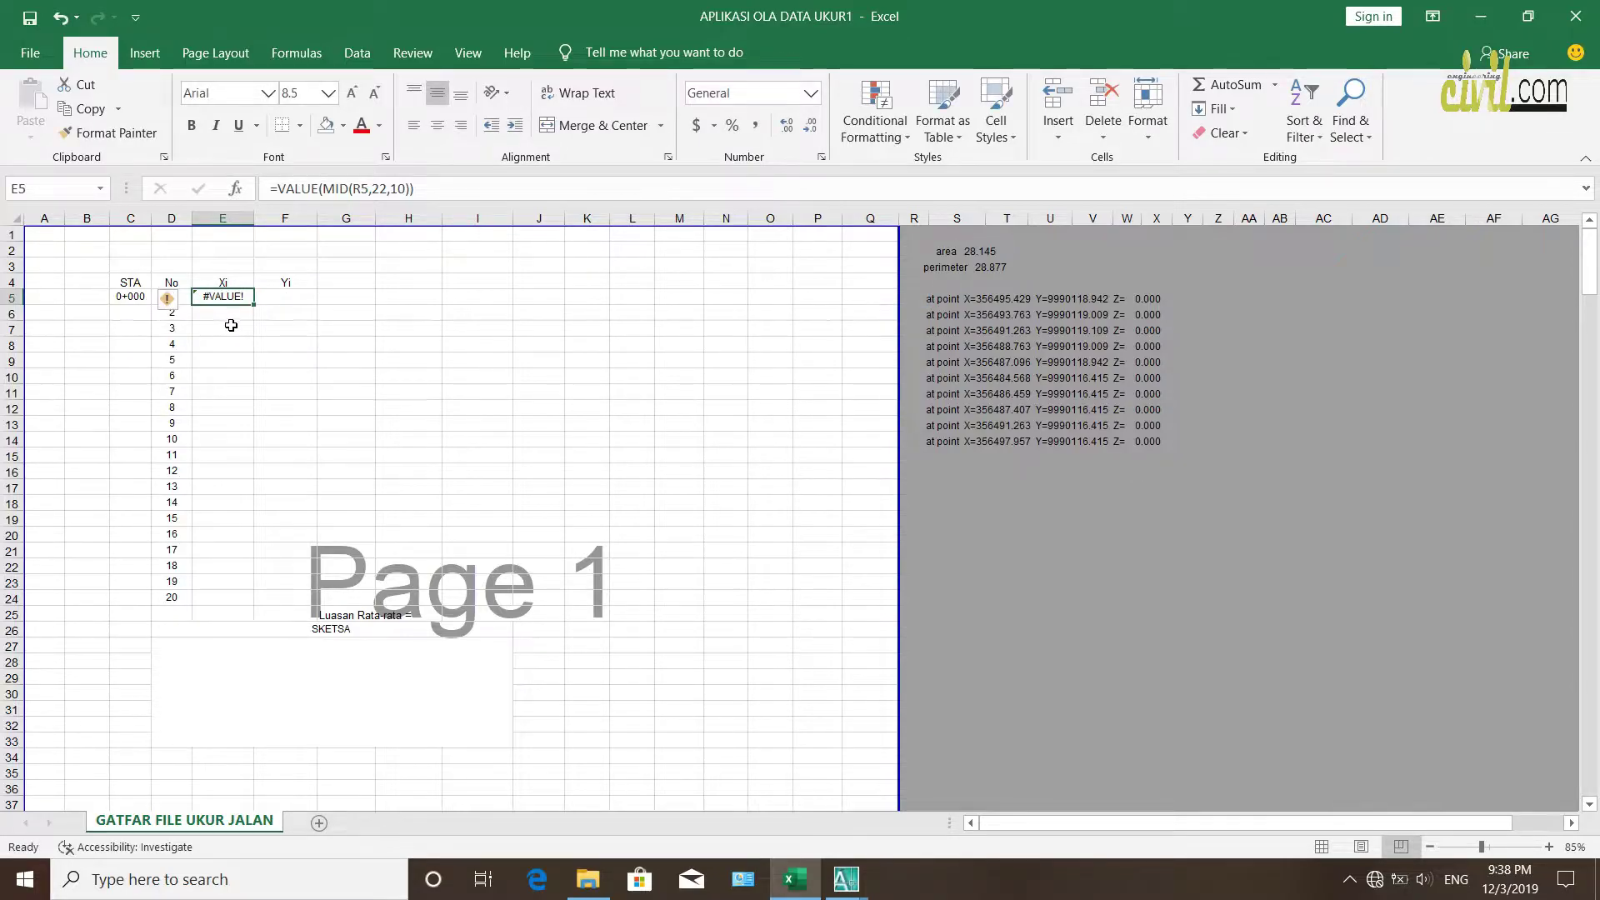
{"action": "type", "text": "="}
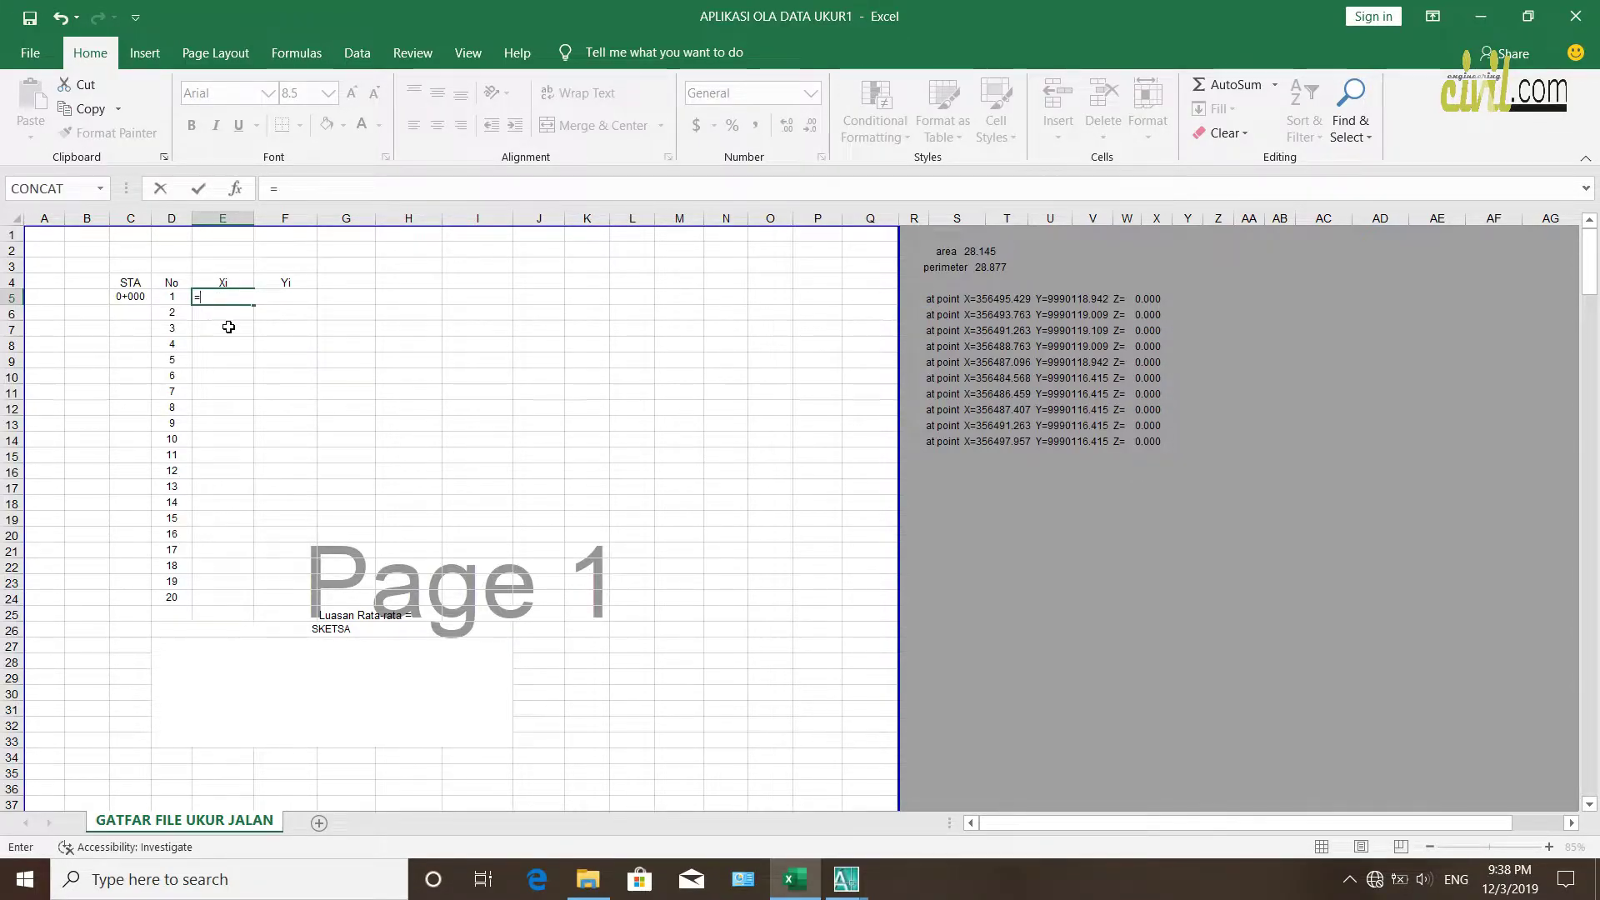
{"action": "type", "text": "va"}
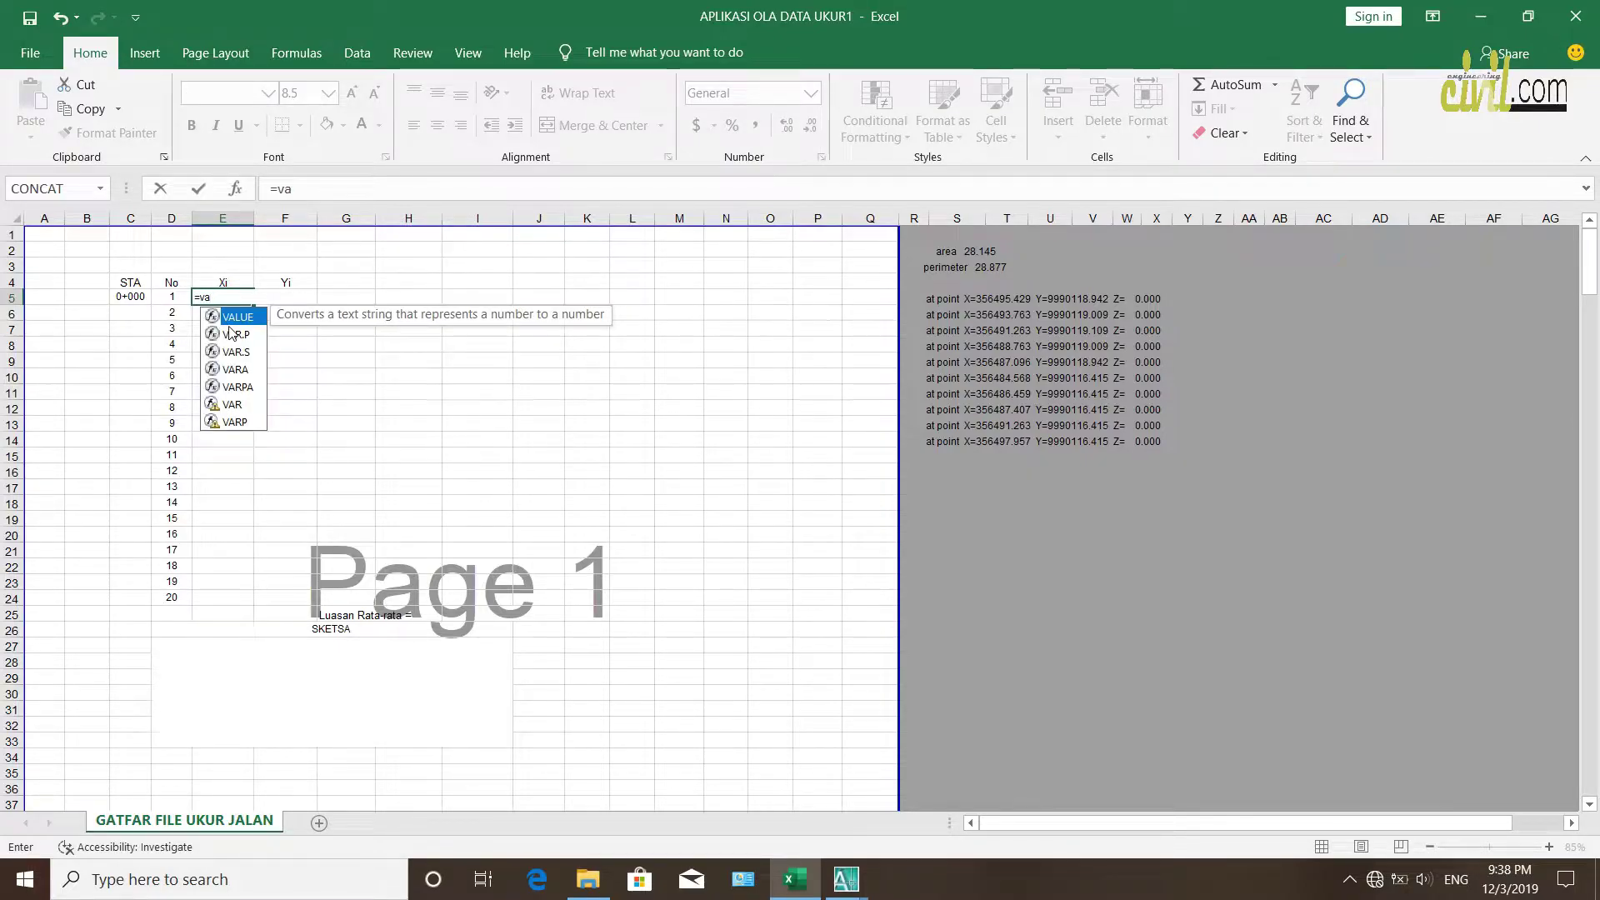
{"action": "key", "text": "Tab"}
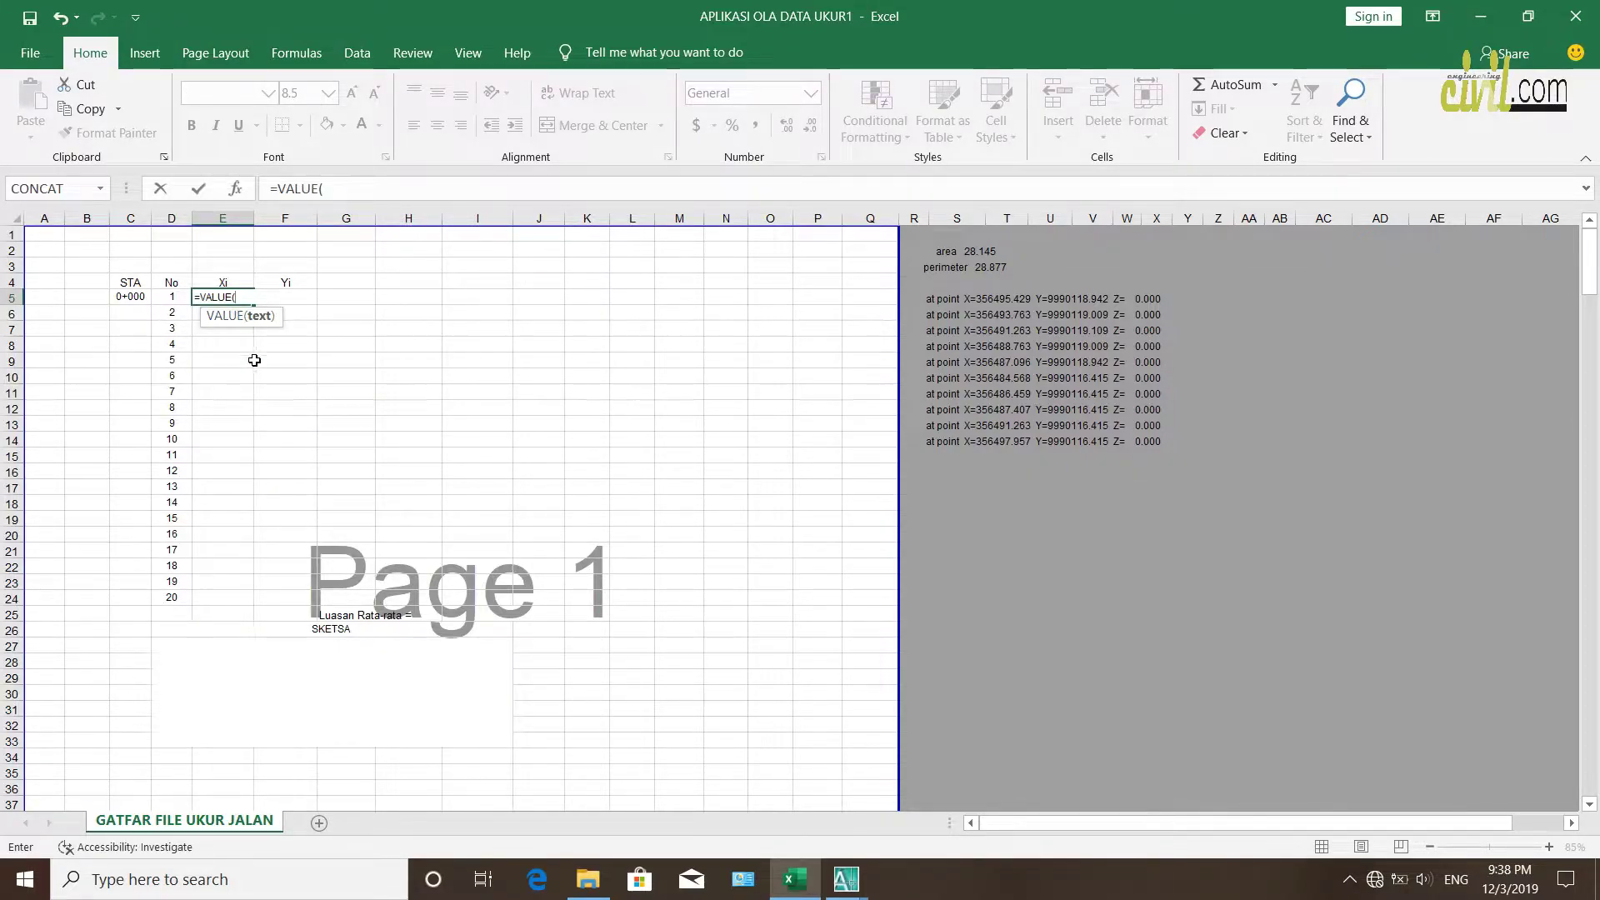
{"action": "type", "text": "mid"}
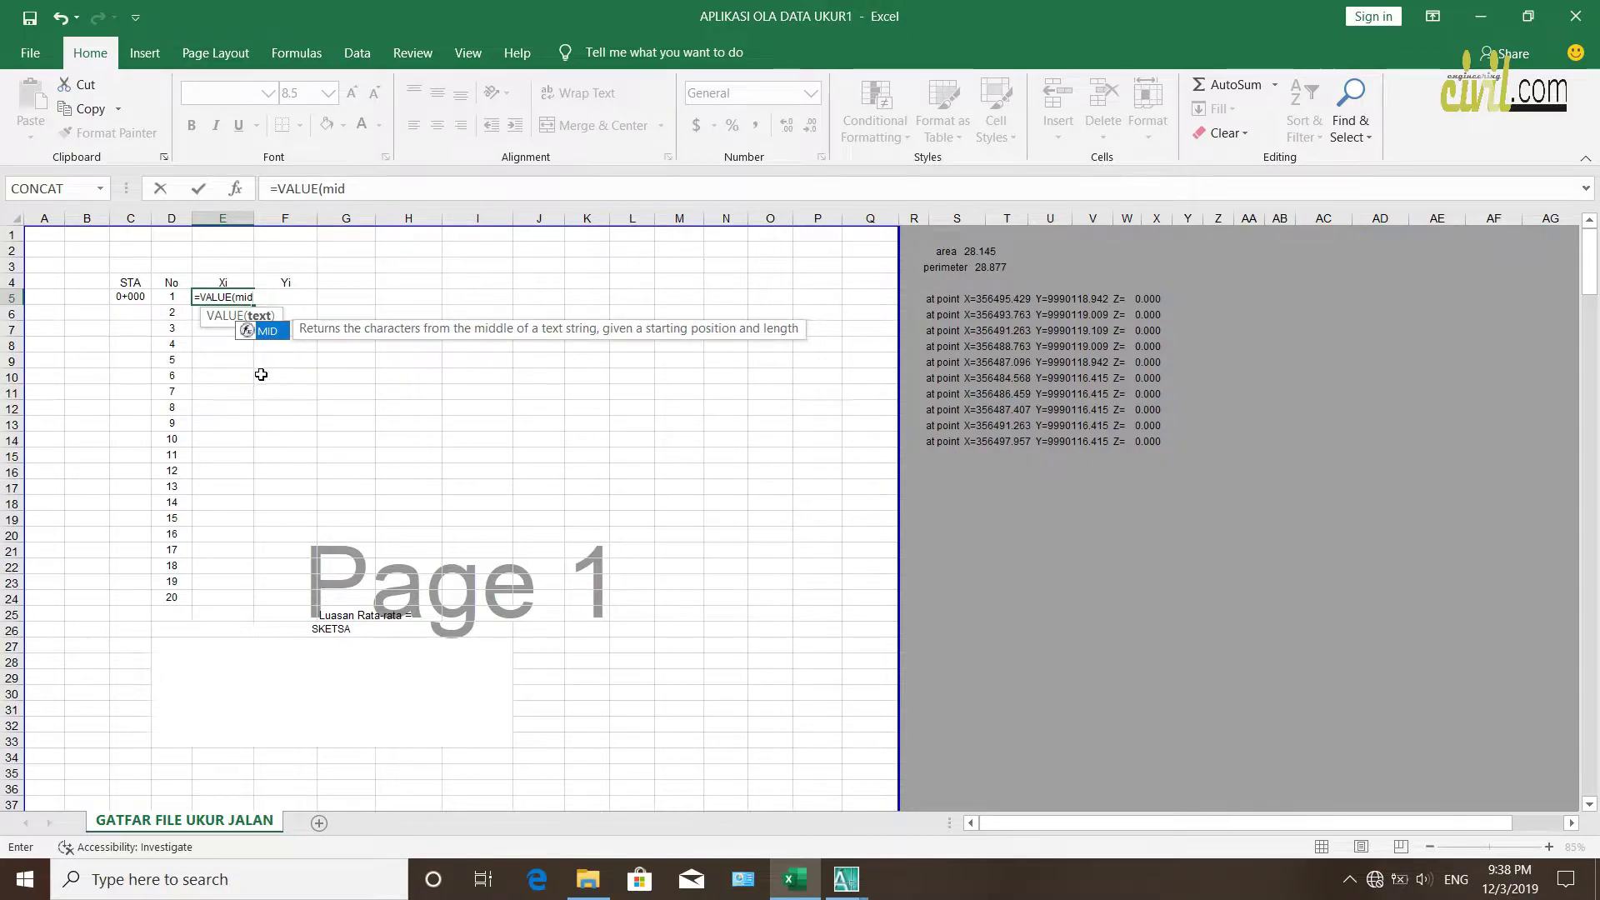
{"action": "key", "text": "Tab"}
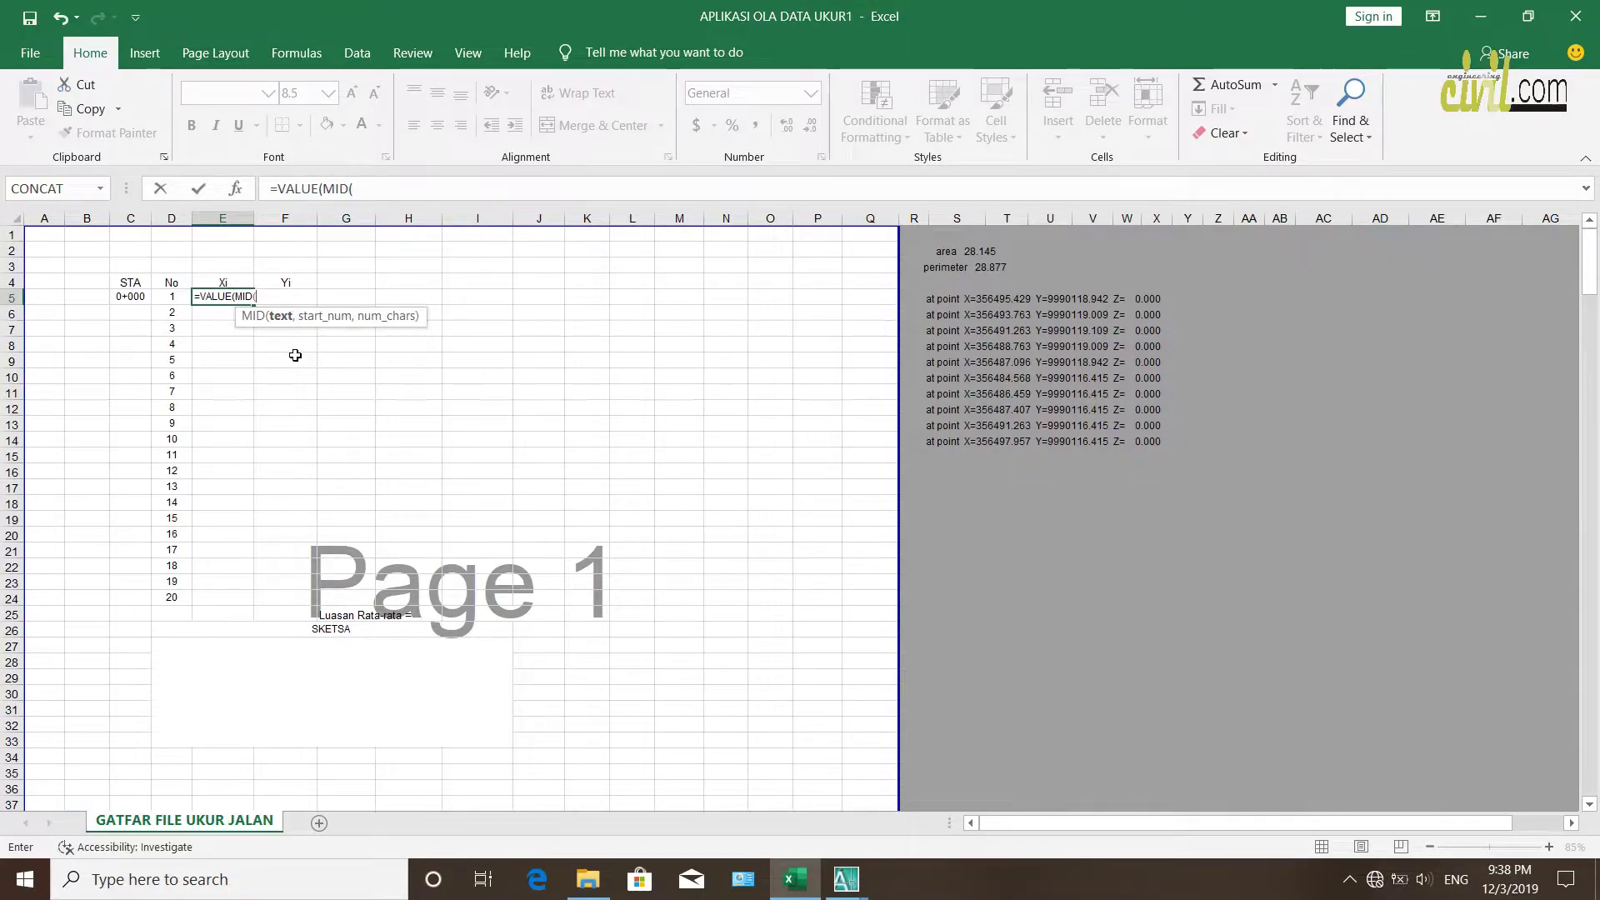
{"action": "left_click", "coordinate": [925, 299]}
{"action": "type", "text": ","}
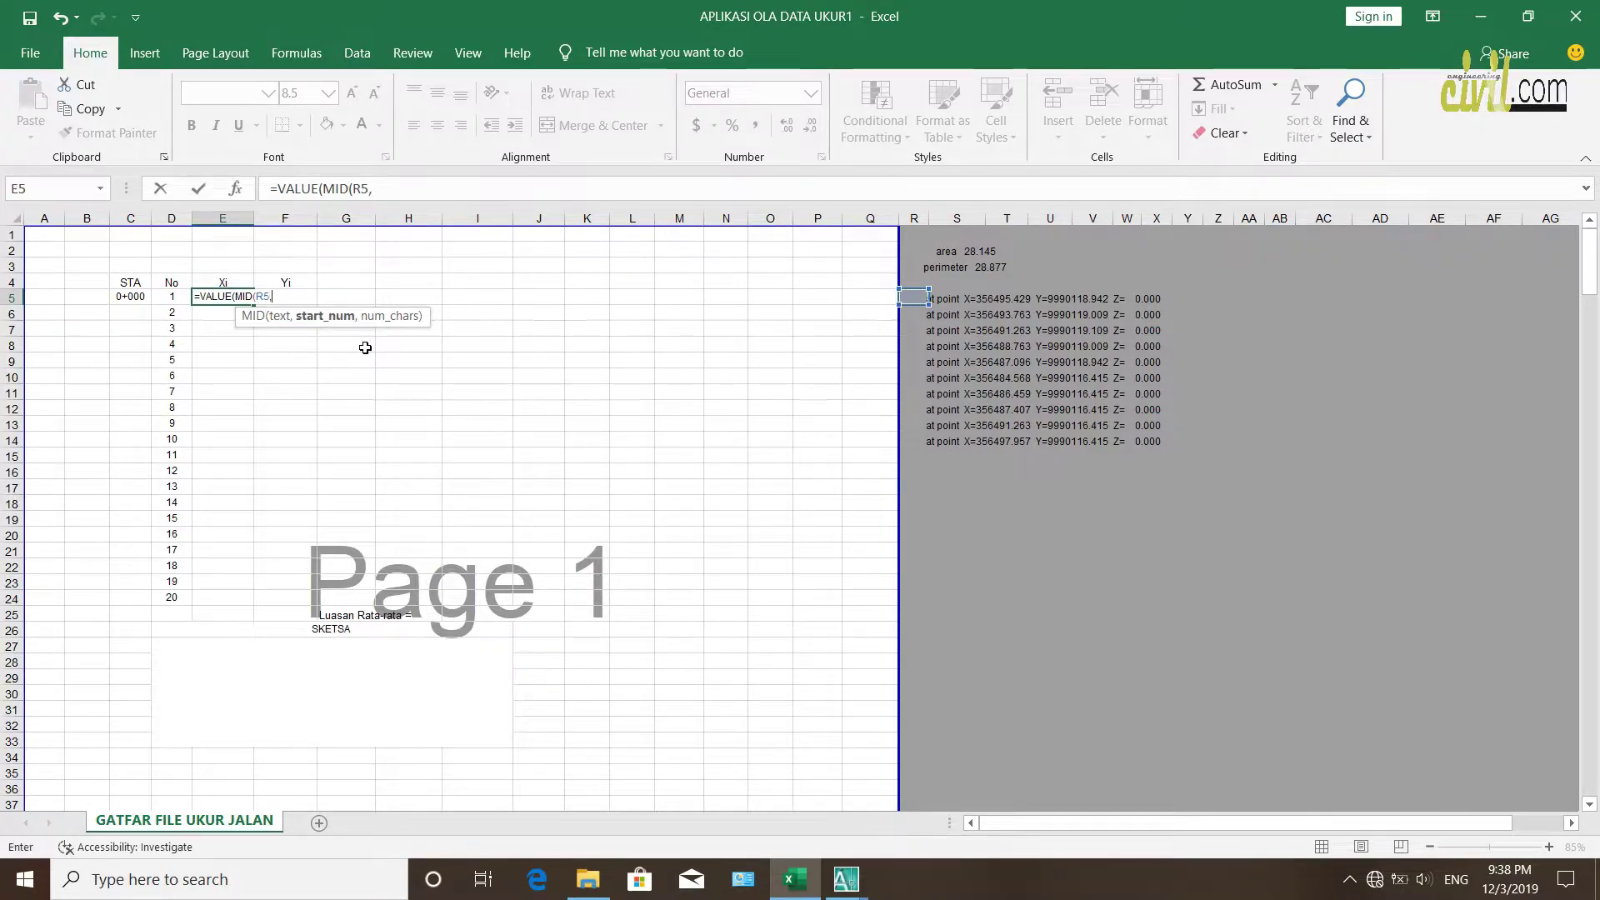
{"action": "type", "text": "22"}
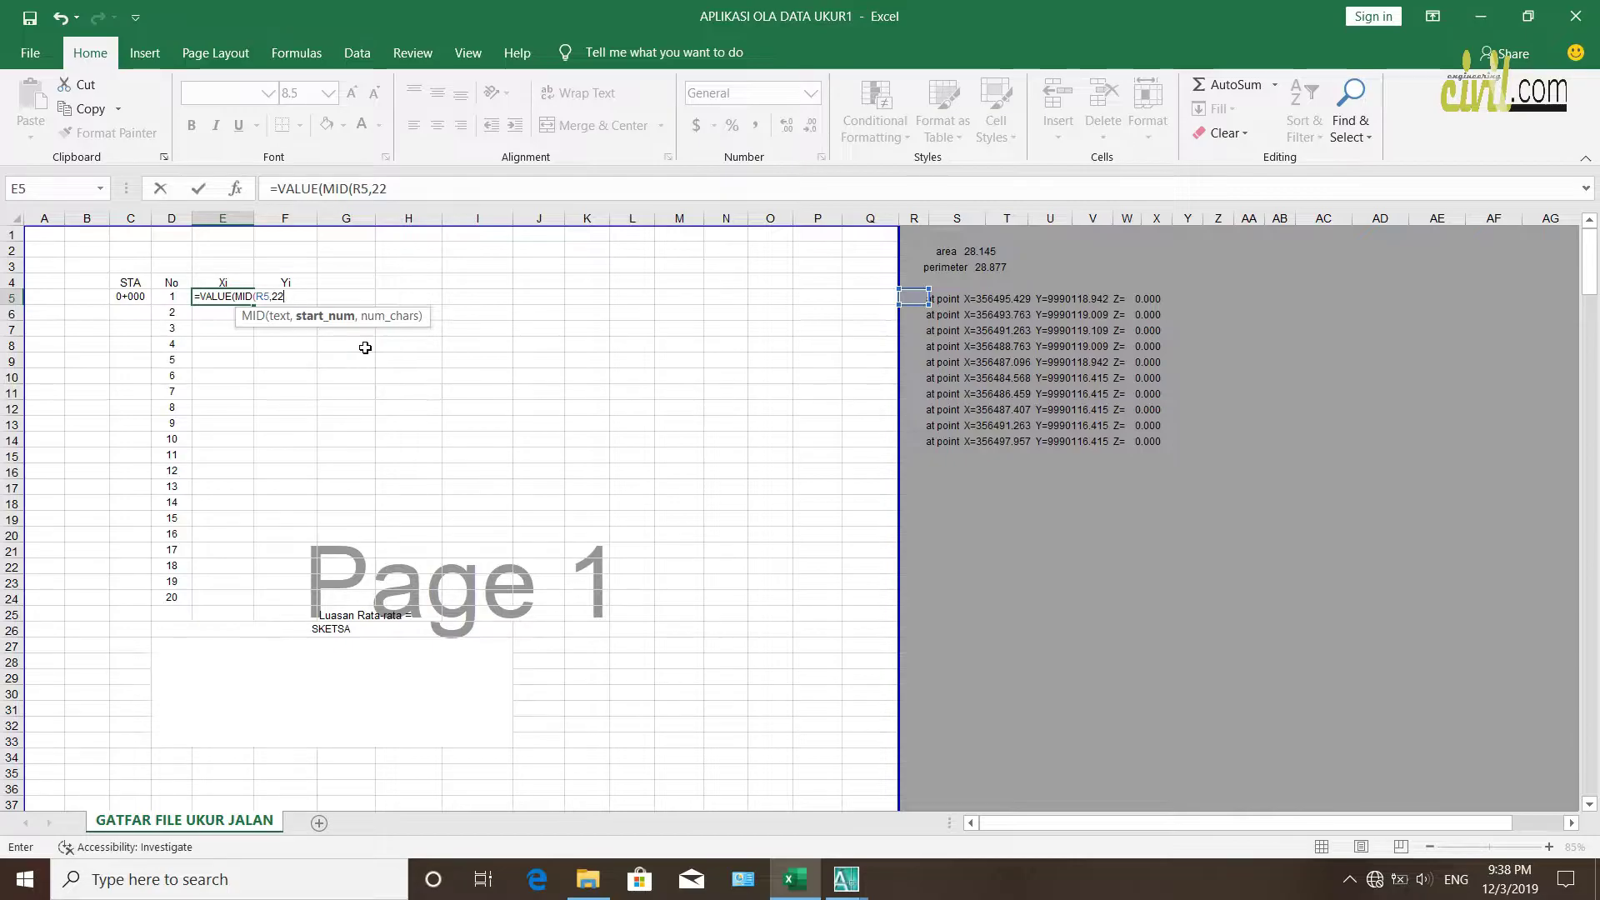
{"action": "type", "text": ",10"}
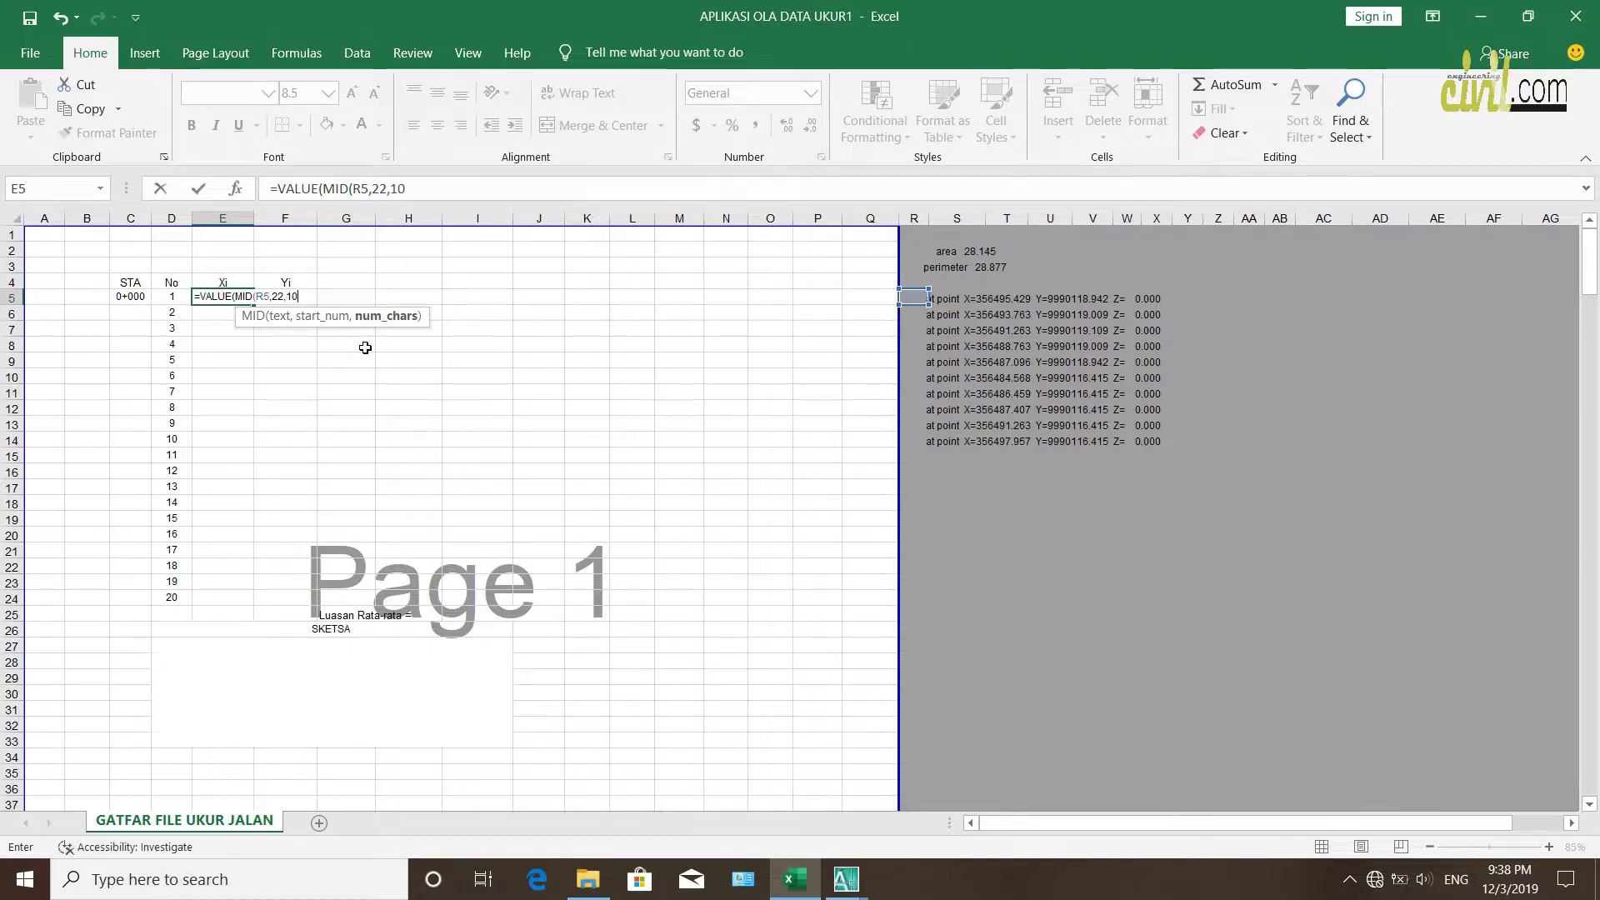
{"action": "type", "text": "))"}
{"action": "key", "text": "Return"}
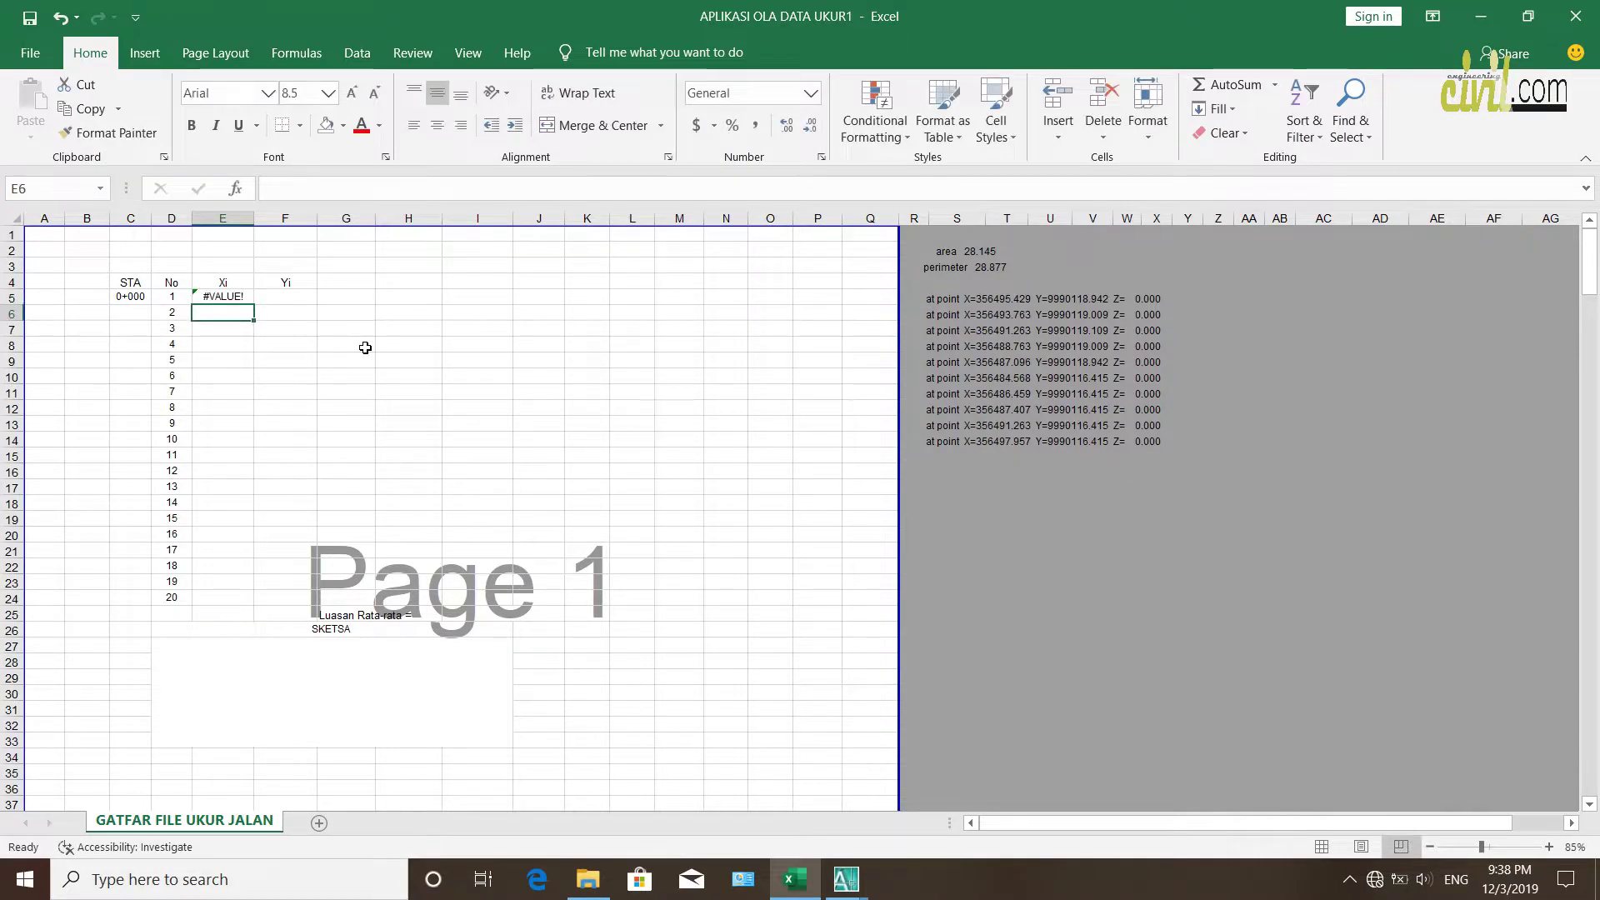
Reduce the number of characters extracted by the MID function in E5 to 9
{"action": "double_click", "coordinate": [219, 296]}
{"action": "left_click", "coordinate": [297, 298]}
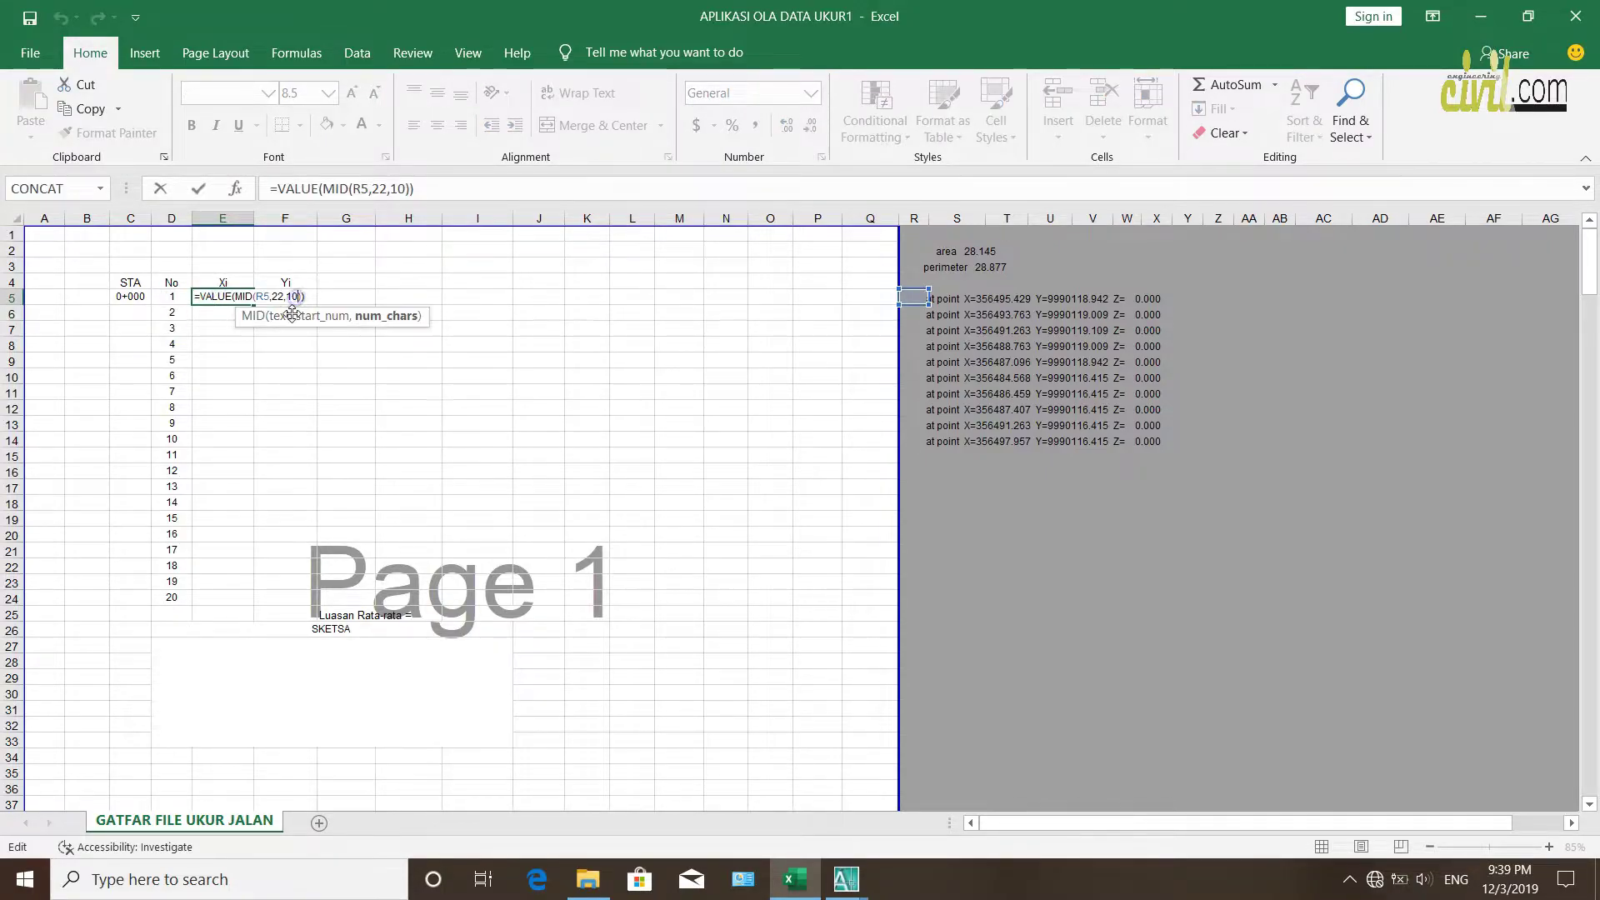
{"action": "key", "text": "BackSpace"}
{"action": "key", "text": "BackSpace"}
{"action": "type", "text": "9"}
{"action": "key", "text": "Return"}
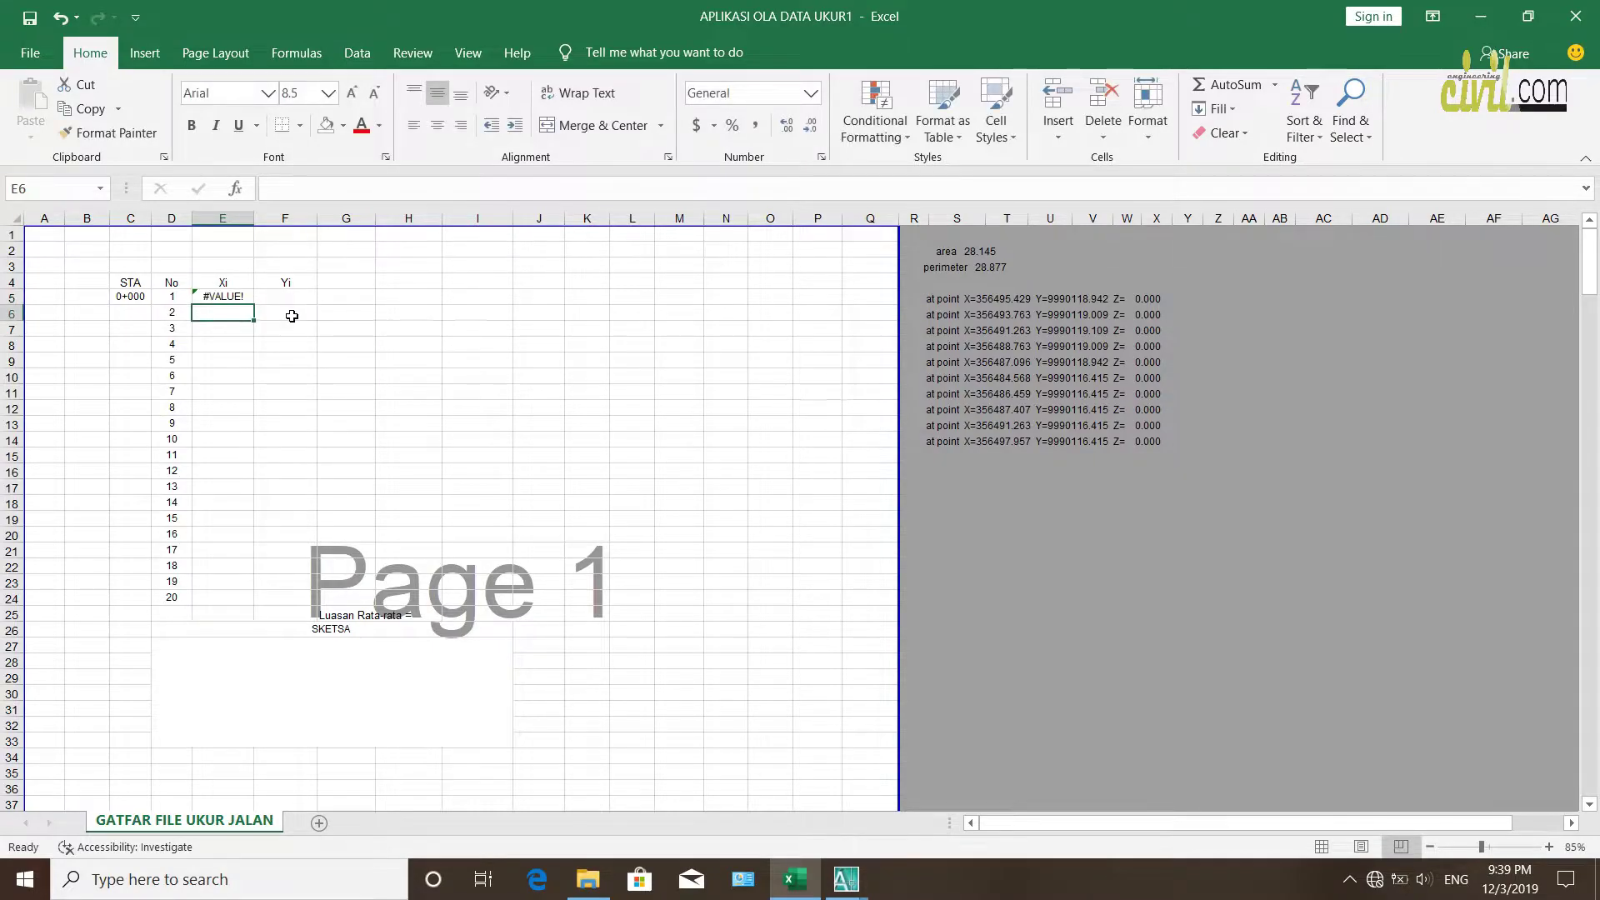
{"action": "double_click", "coordinate": [221, 297]}
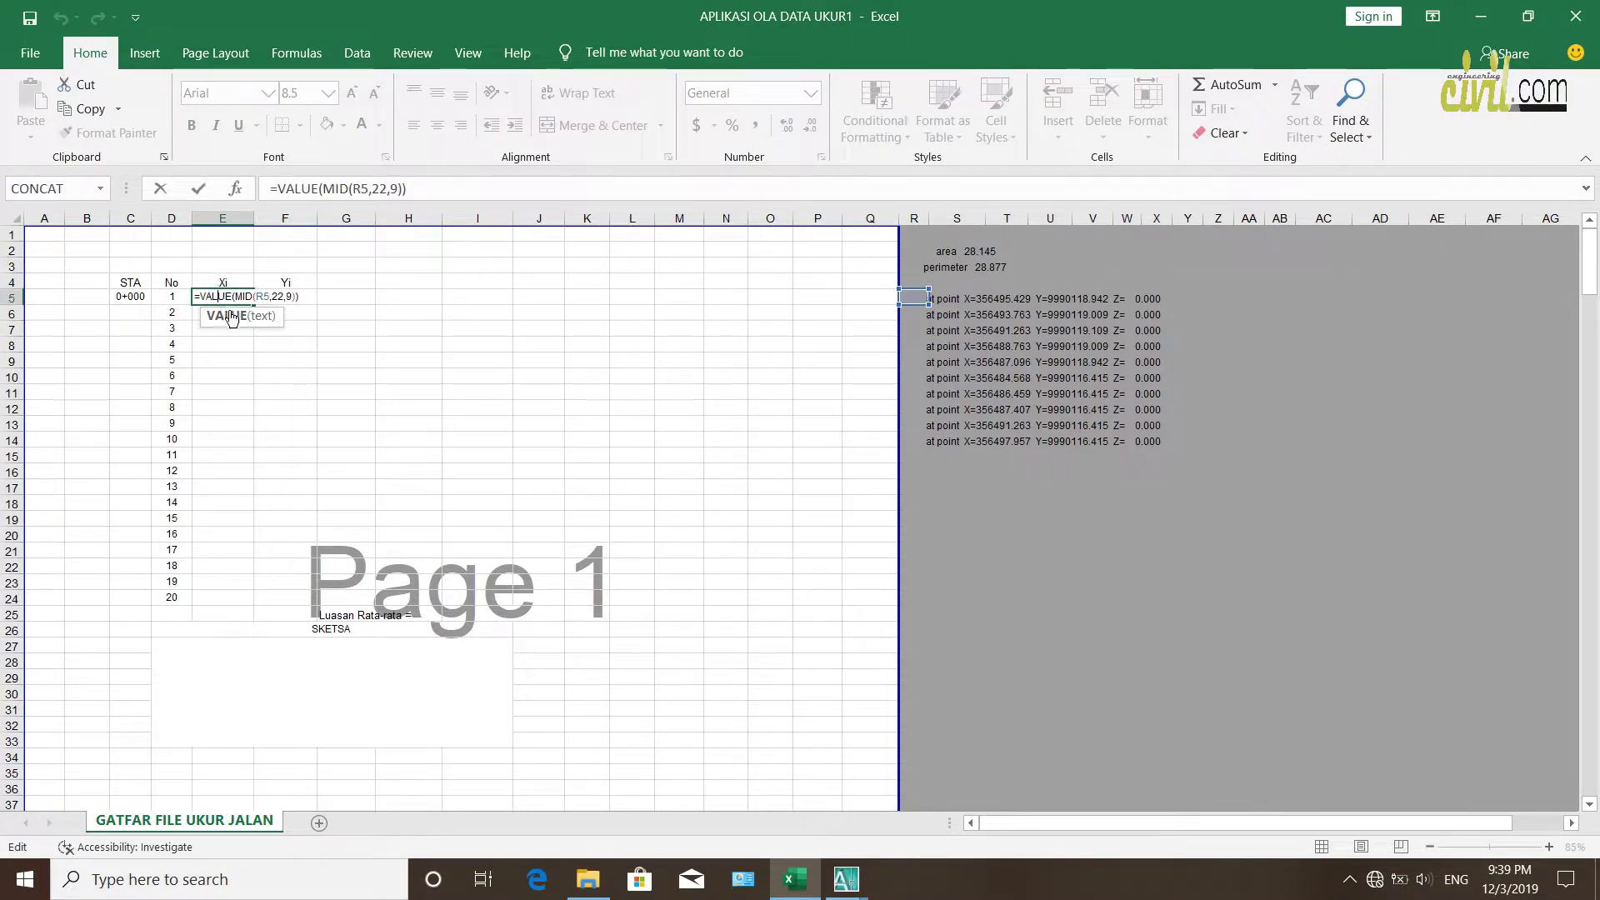
{"action": "left_click", "coordinate": [268, 363]}
{"action": "left_click", "coordinate": [530, 438]}
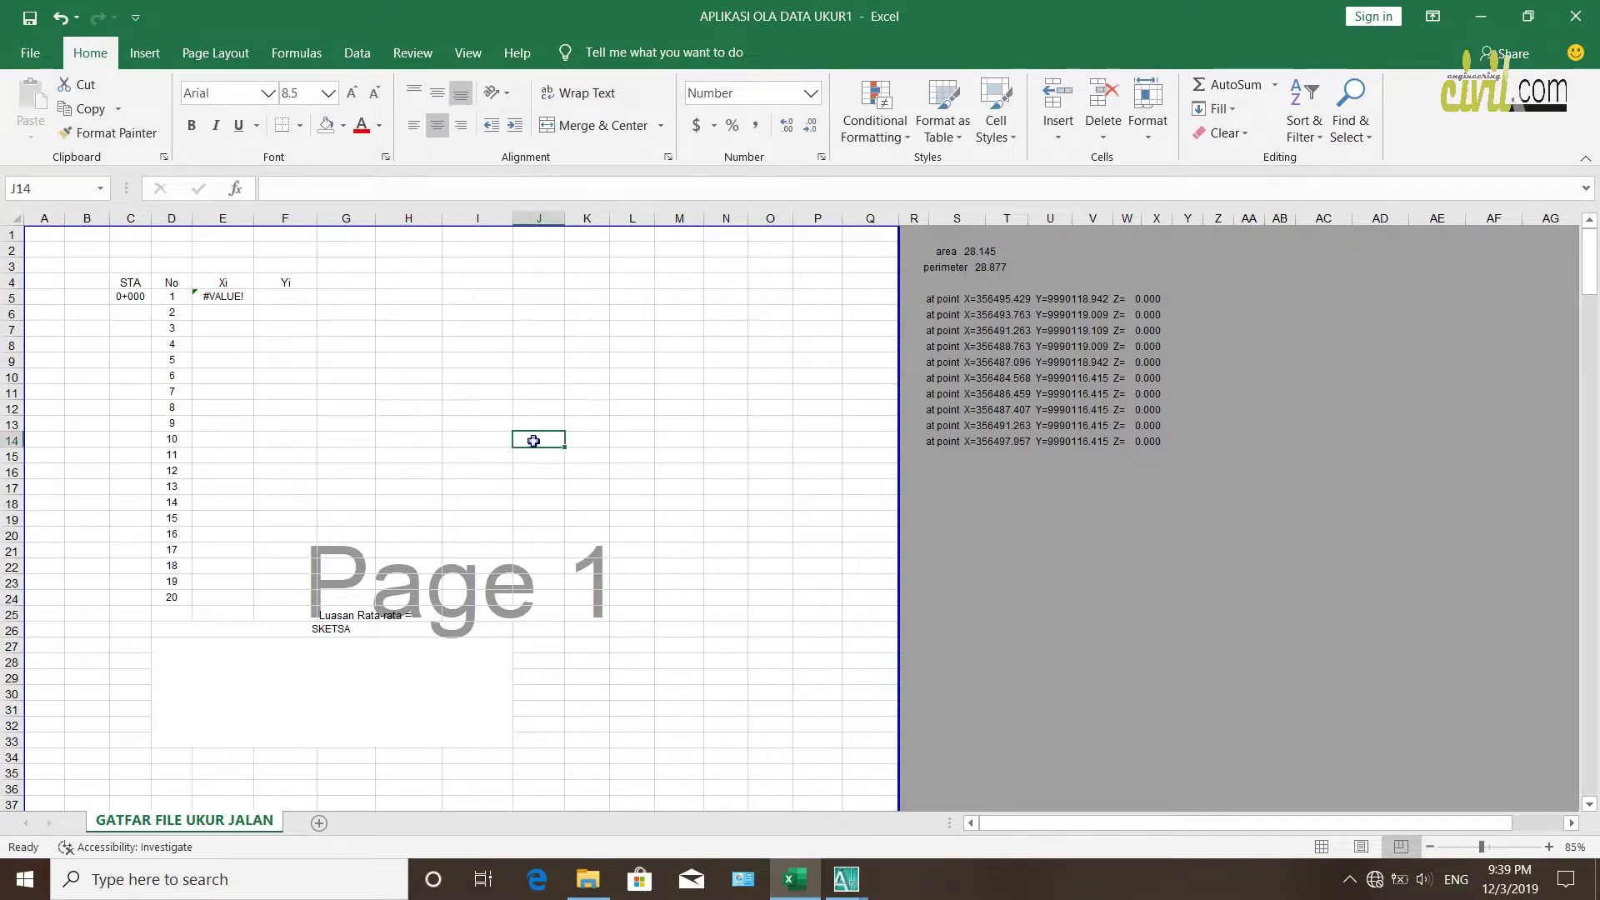
Set the decimal separator to a period in the advanced Excel options and apply the settings
{"action": "left_click", "coordinate": [22, 57]}
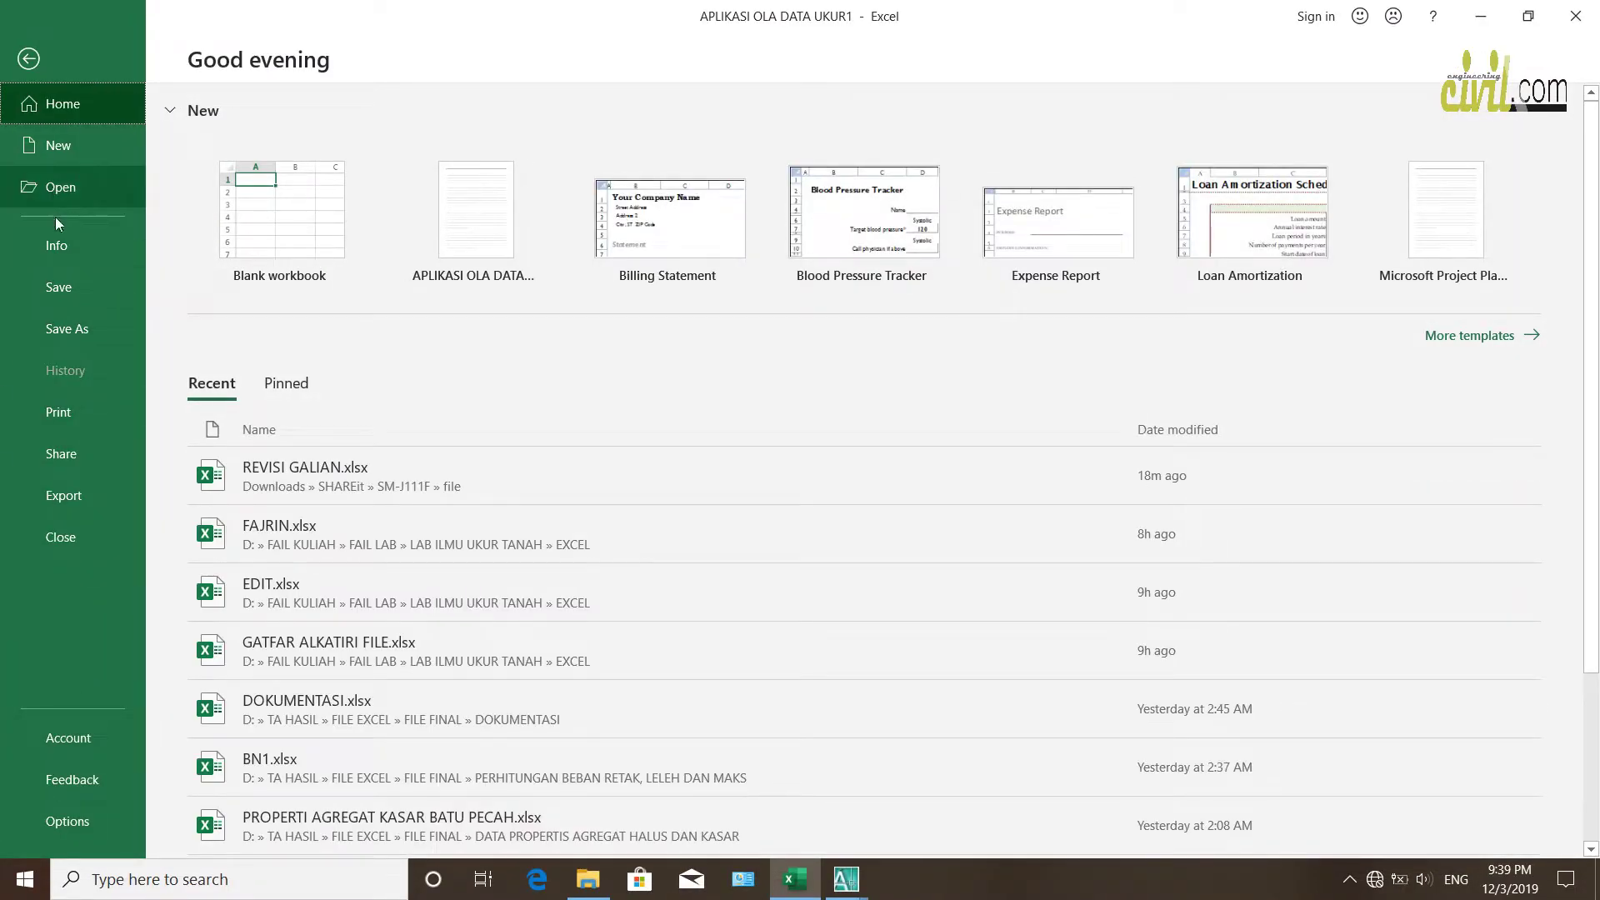
{"action": "left_click", "coordinate": [60, 246]}
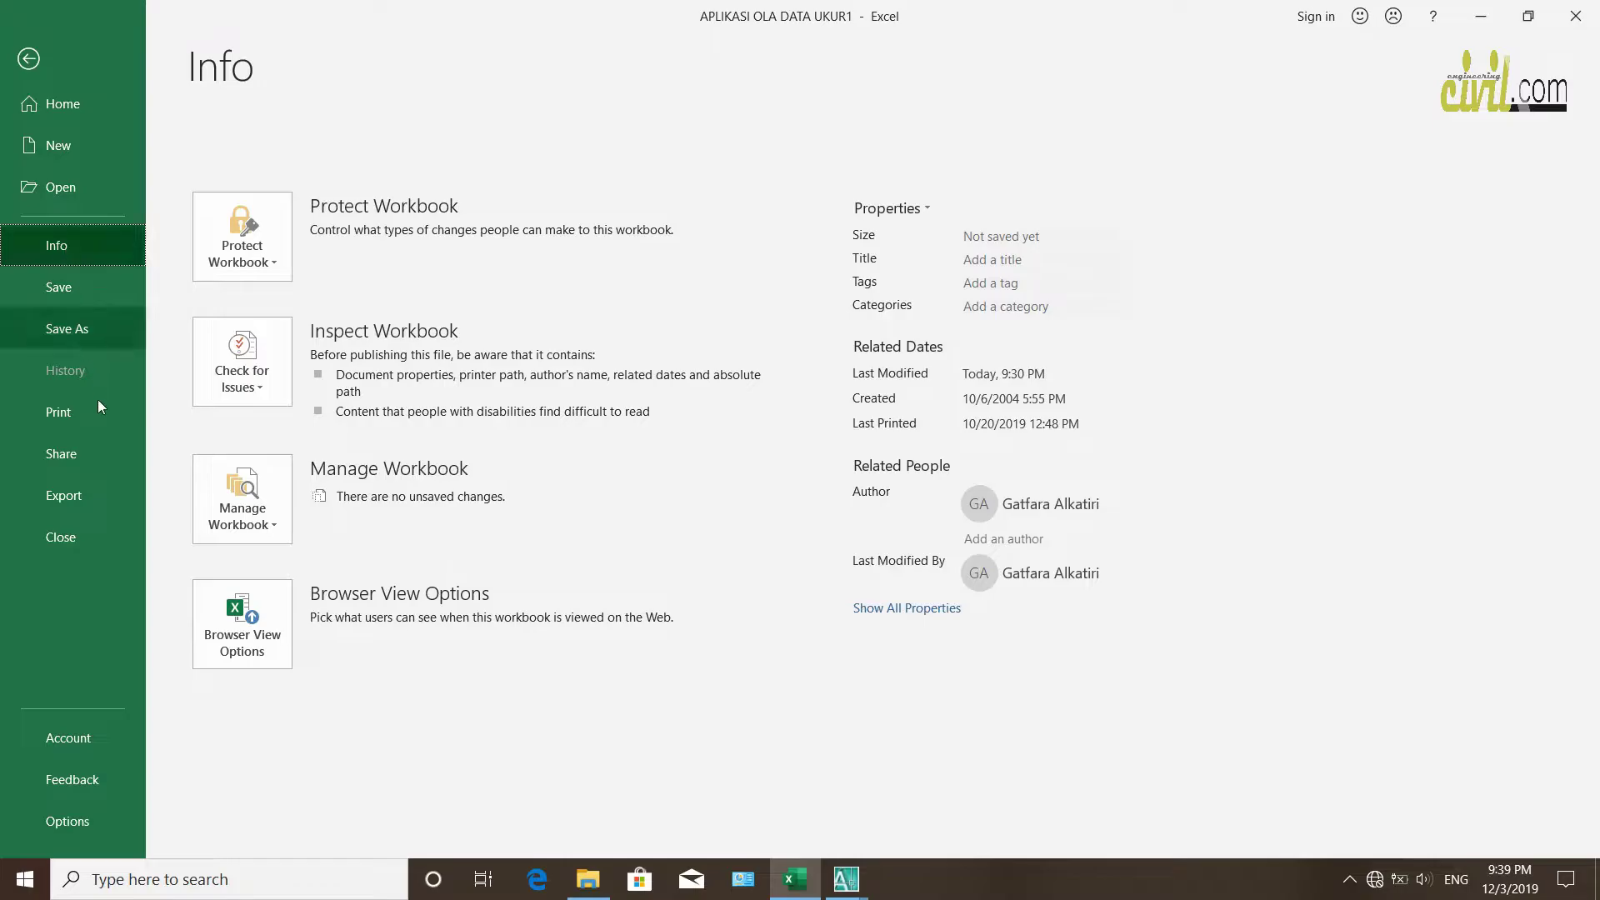
{"action": "left_click", "coordinate": [82, 813]}
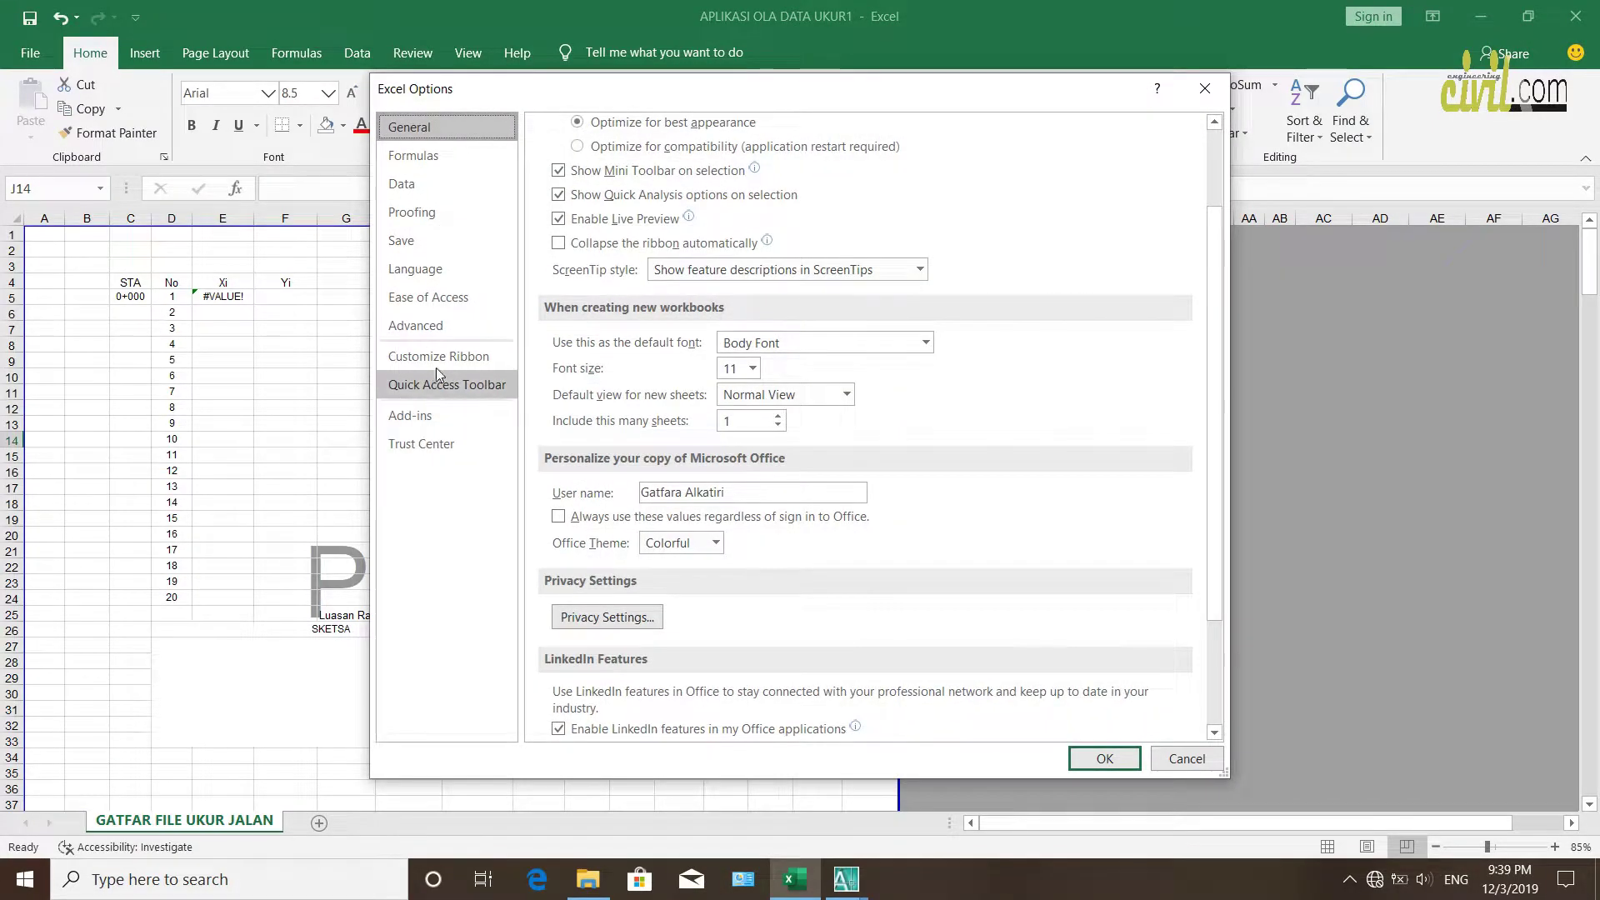
{"action": "left_click", "coordinate": [421, 326]}
{"action": "scroll", "coordinate": [621, 442], "scroll_direction": "down", "scroll_amount": 4}
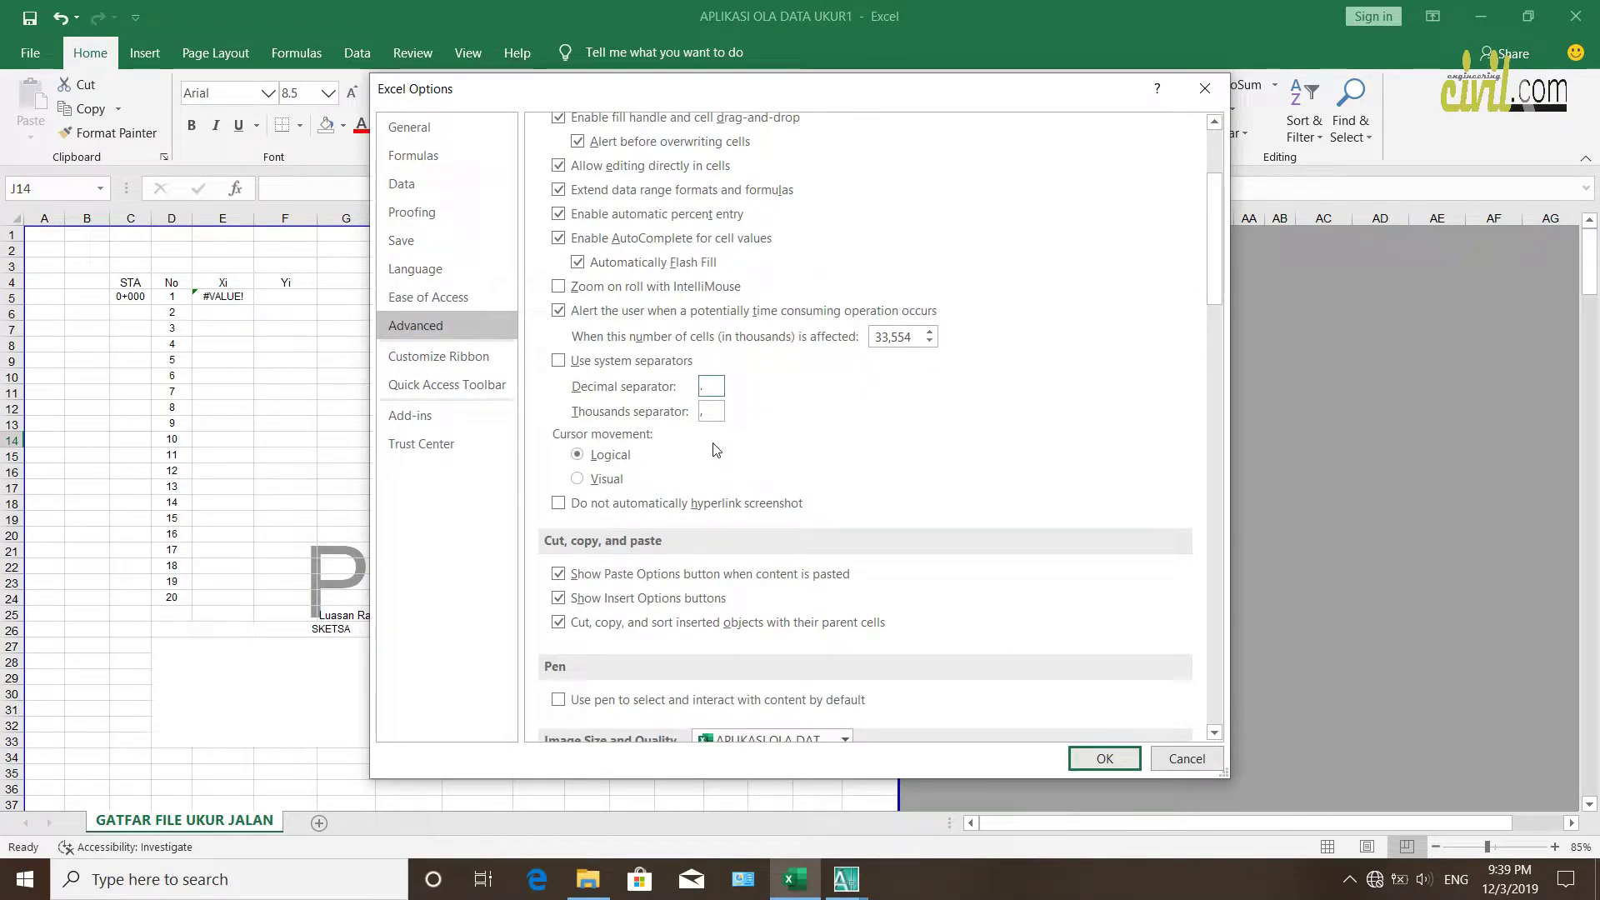
{"action": "type", "text": "."}
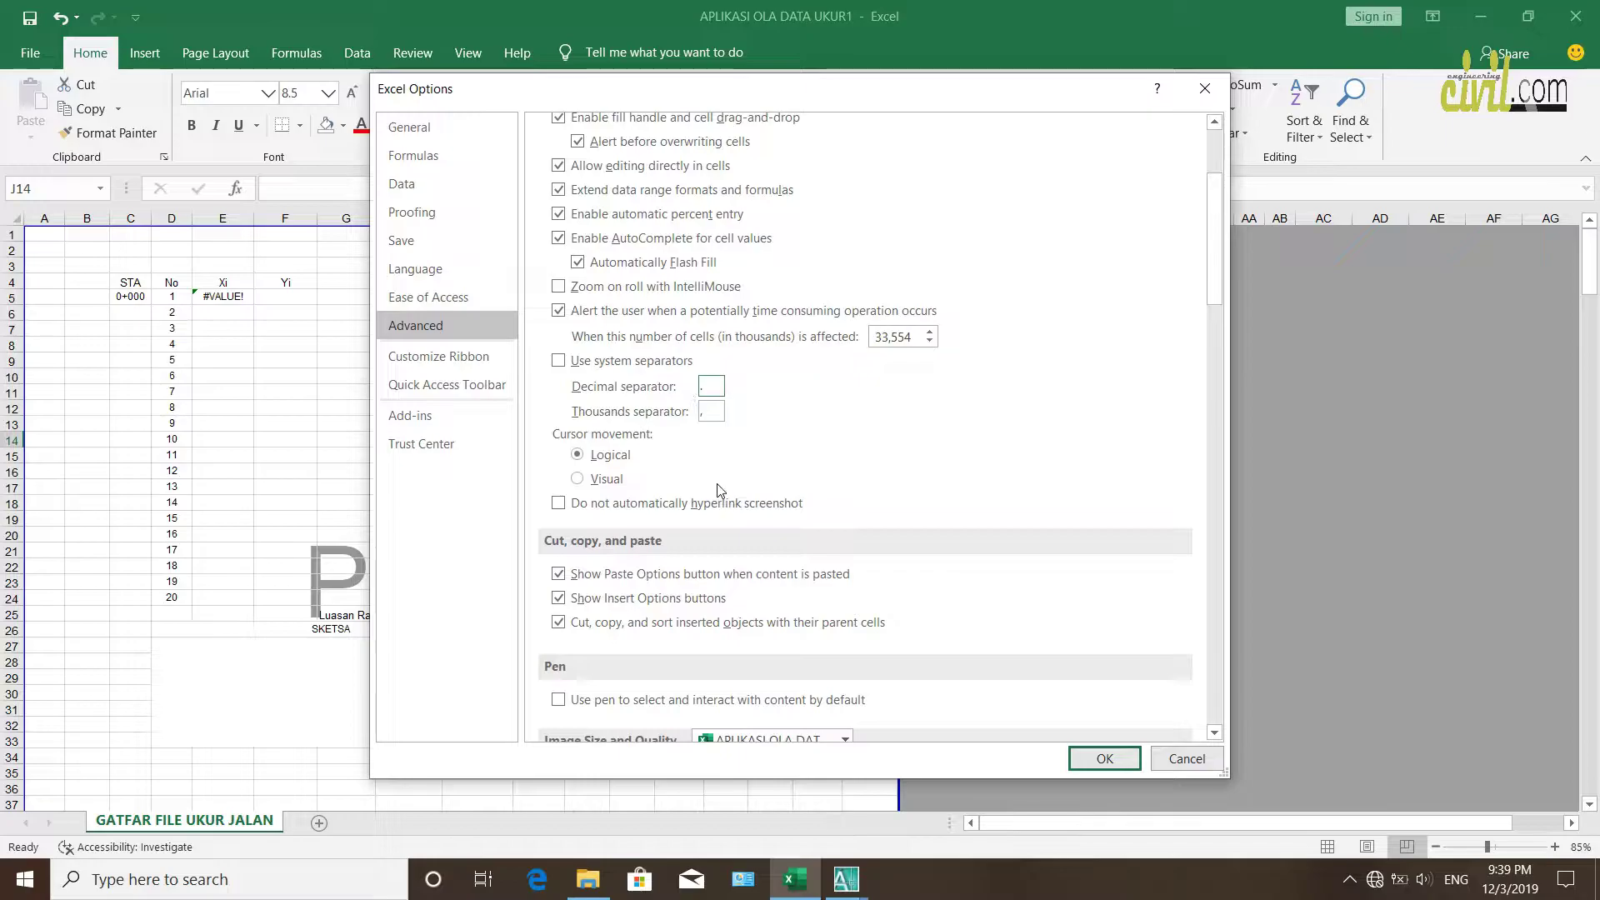
{"action": "left_click", "coordinate": [1102, 758]}
{"action": "left_click", "coordinate": [633, 517]}
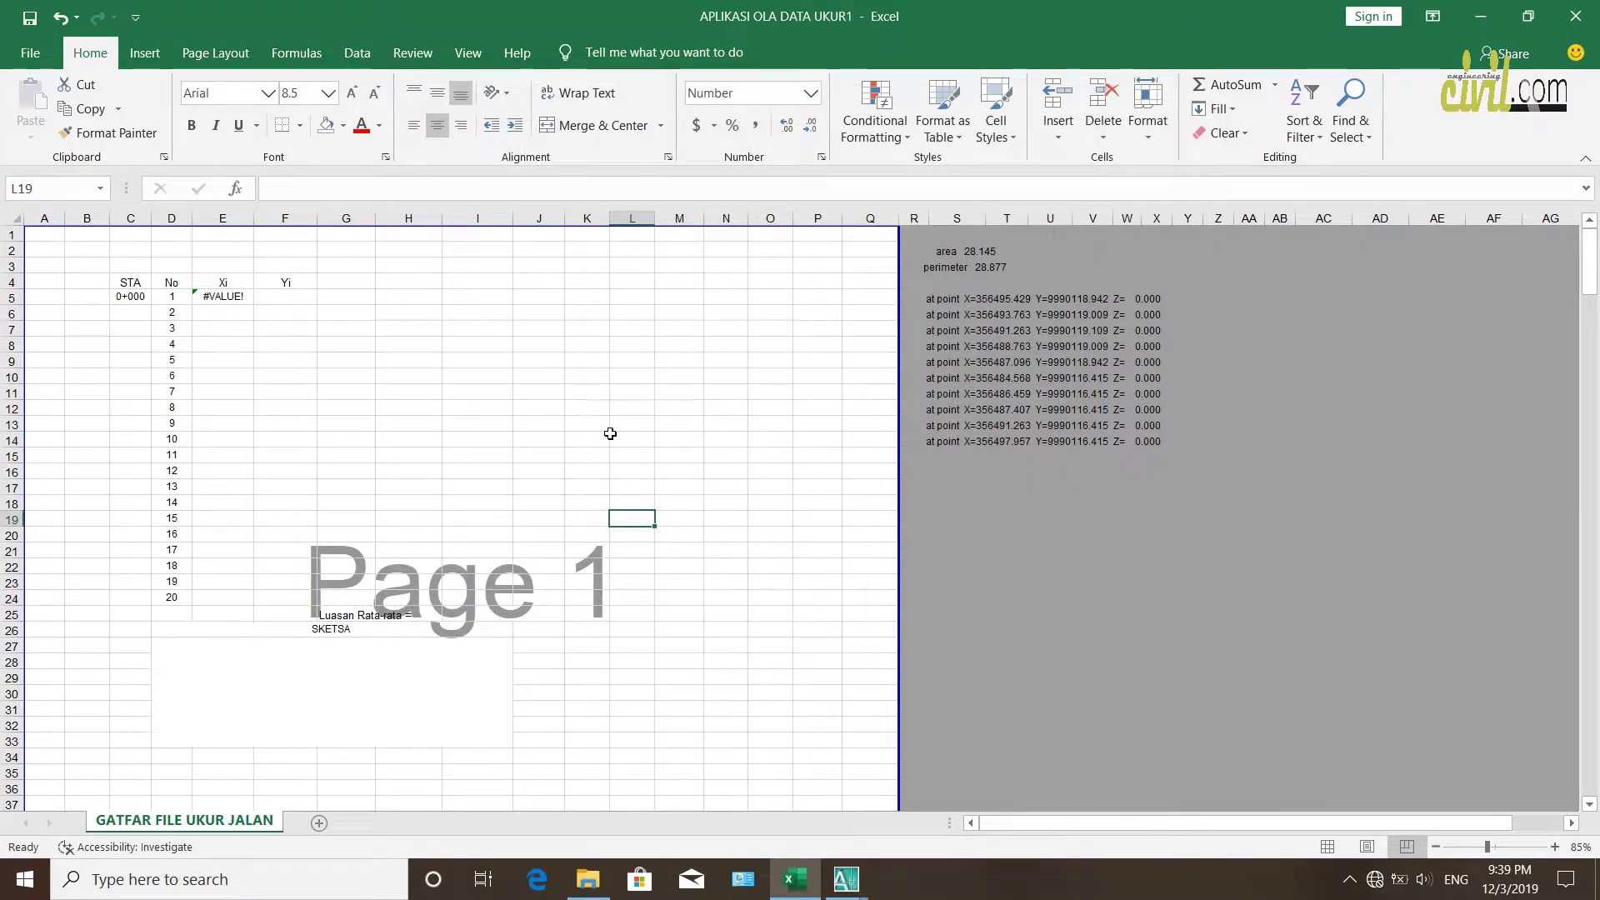
Recount the characters in R5, including the leading spaces, up to the first digit of the X value
{"action": "left_click", "coordinate": [932, 300]}
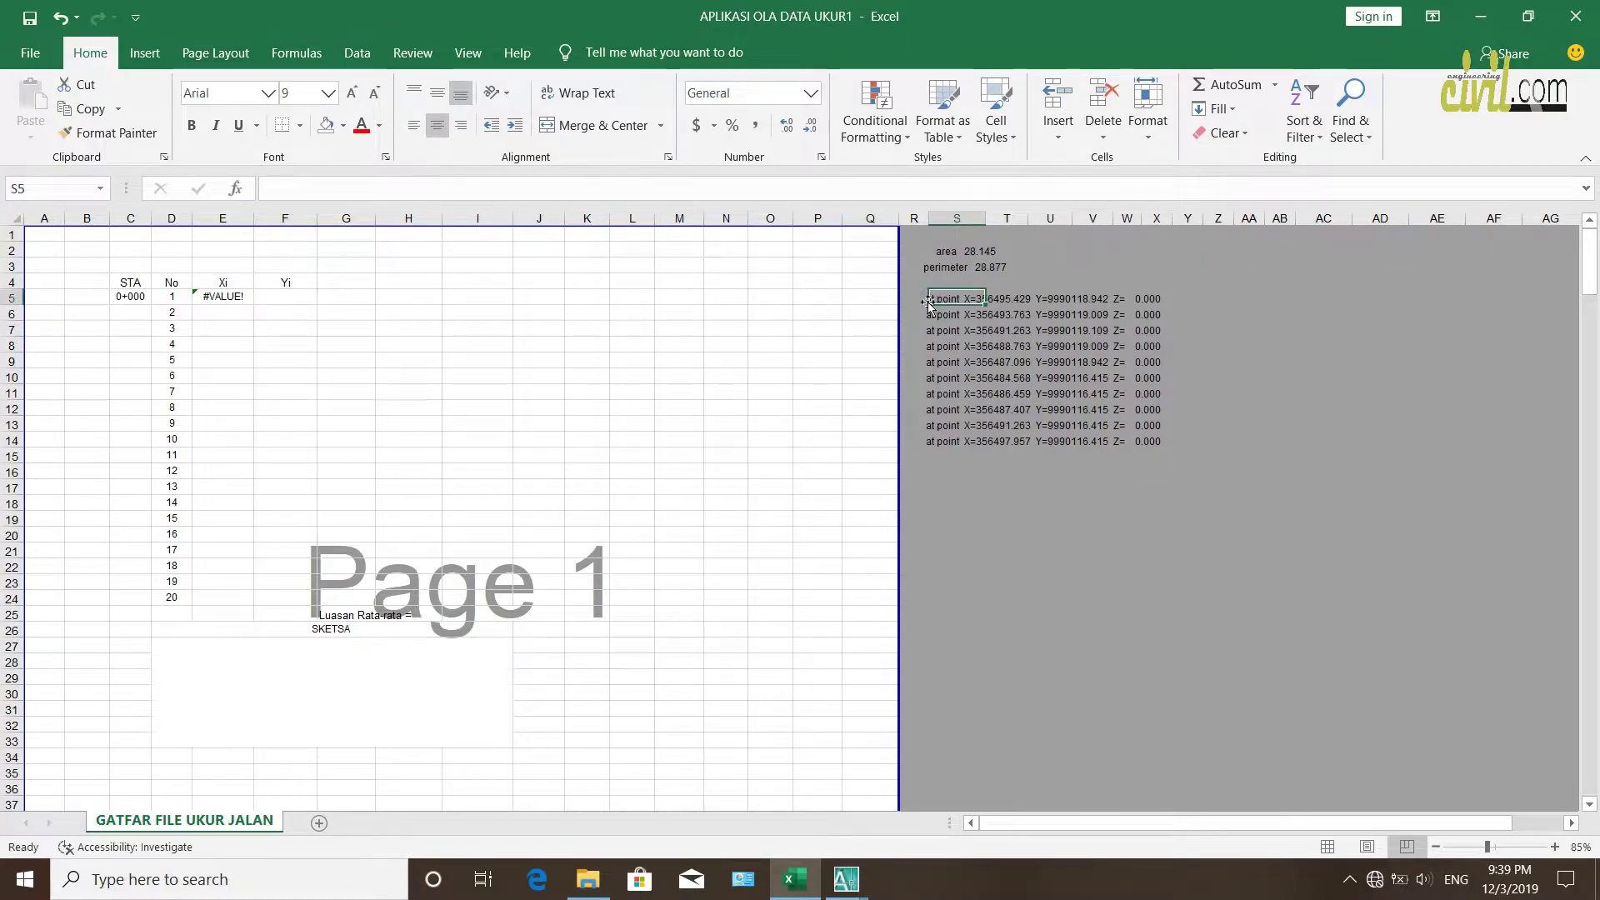
{"action": "left_click", "coordinate": [916, 298]}
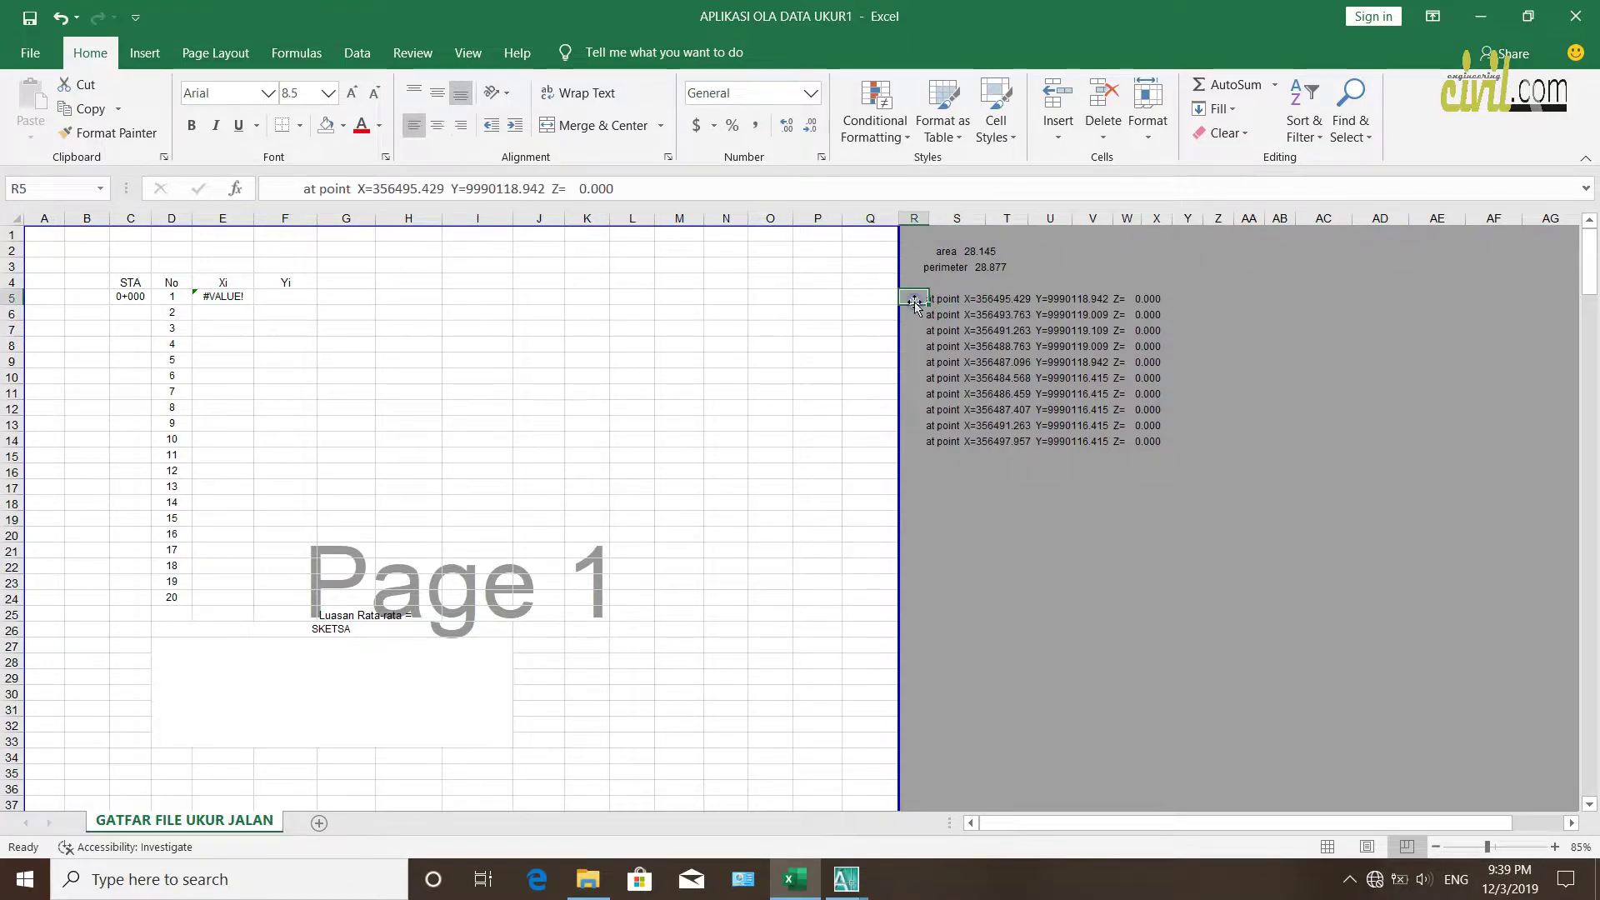
{"action": "left_click", "coordinate": [280, 193]}
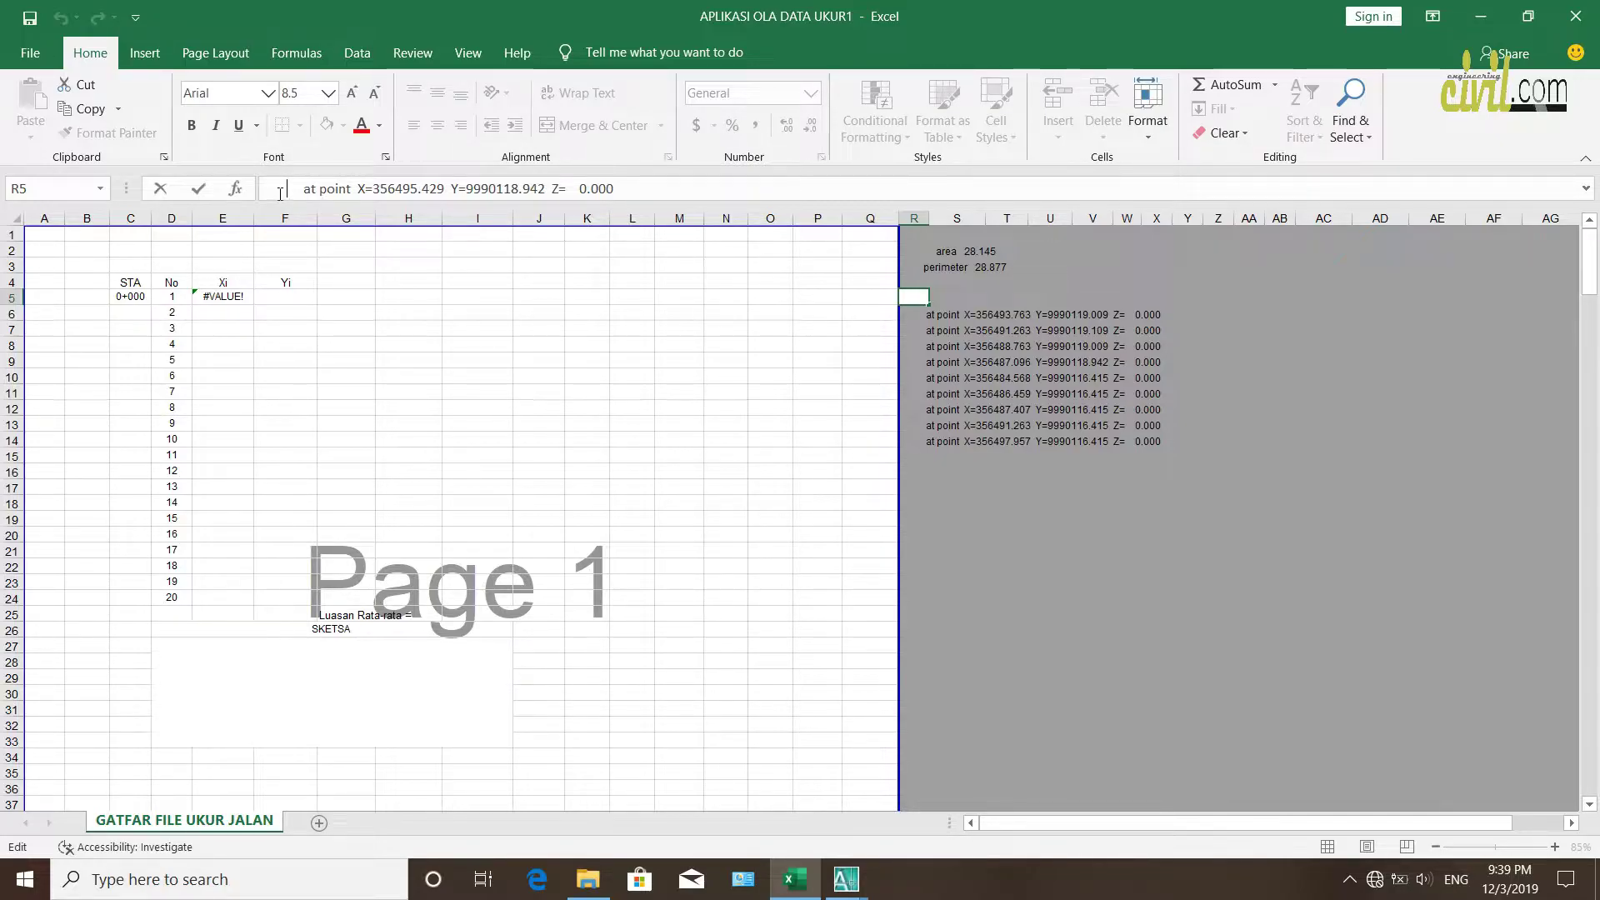
{"action": "key", "text": "Delete"}
{"action": "key", "text": "Delete"}
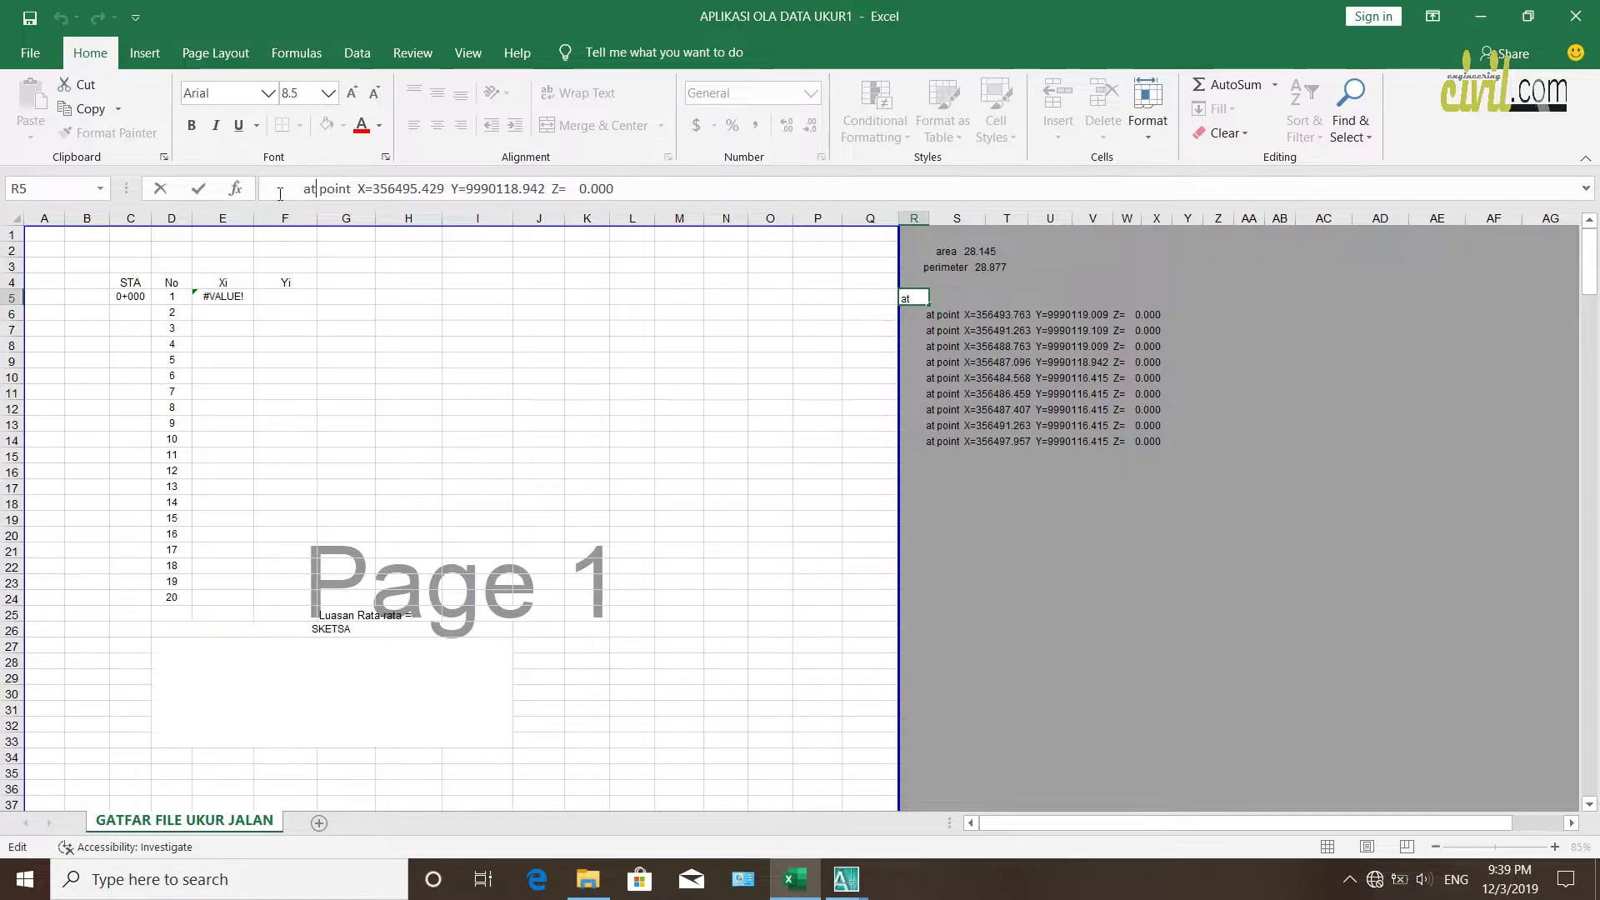
{"action": "key", "text": "Right"}
{"action": "key", "text": "Right"}
{"action": "key", "text": "Right"}
{"action": "key", "text": "Right"}
{"action": "key", "text": "Right"}
{"action": "key", "text": "Right"}
{"action": "key", "text": "Right"}
{"action": "key", "text": "Return"}
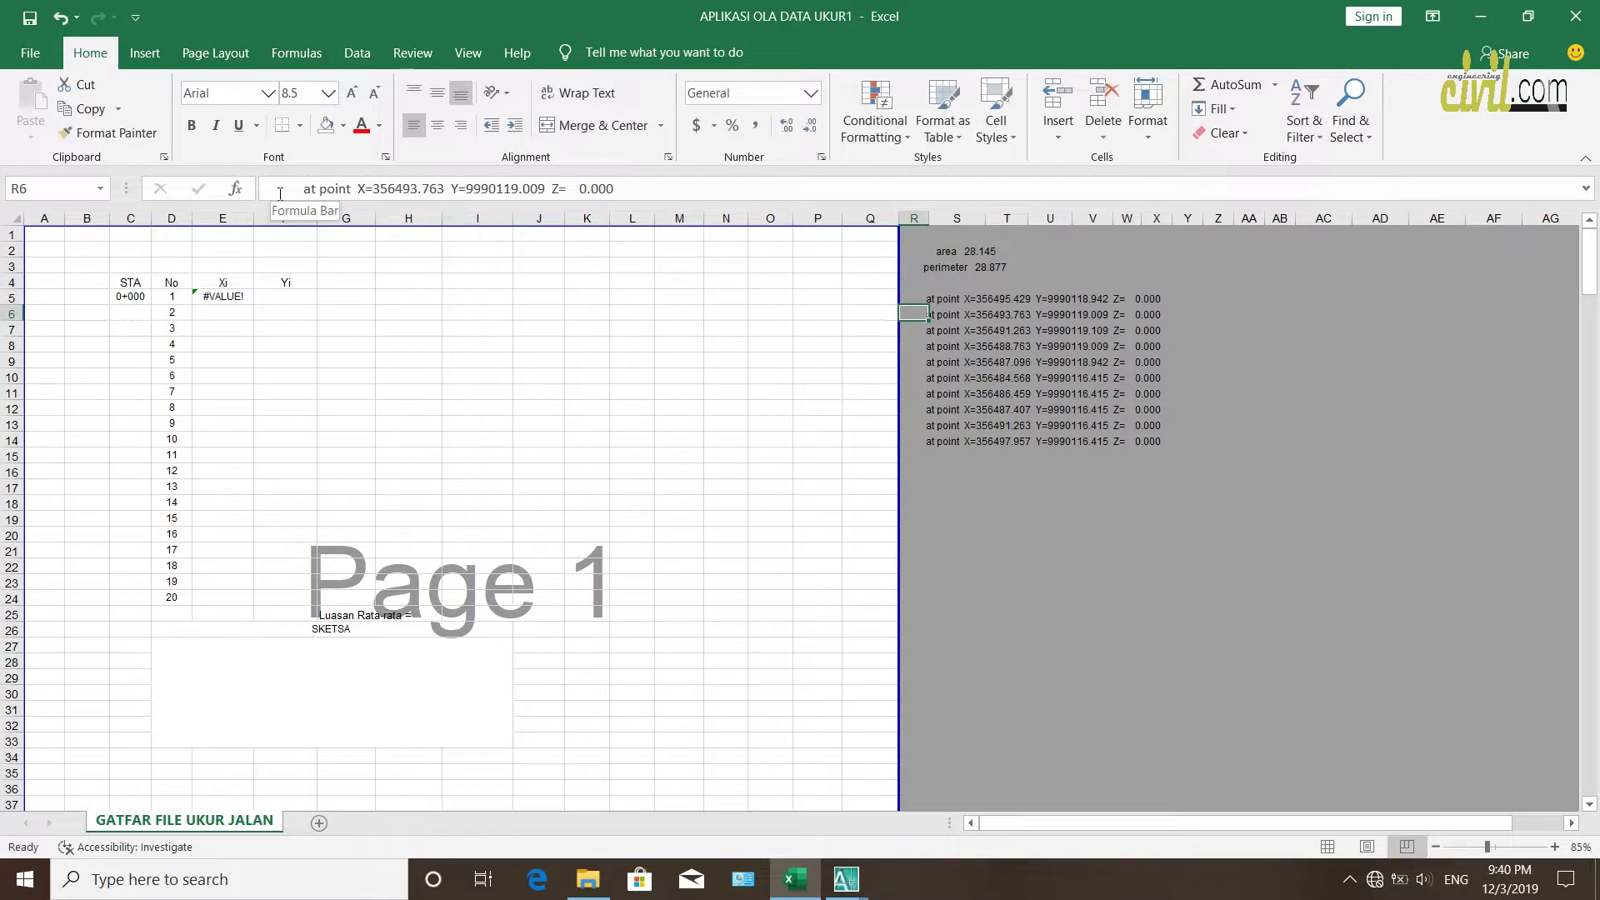
Correct the MID start number in the E5 formula so extraction begins at the first digit of R5's X value
{"action": "left_click", "coordinate": [223, 297]}
{"action": "double_click", "coordinate": [225, 297]}
{"action": "left_click", "coordinate": [280, 297]}
{"action": "key", "text": "BackSpace"}
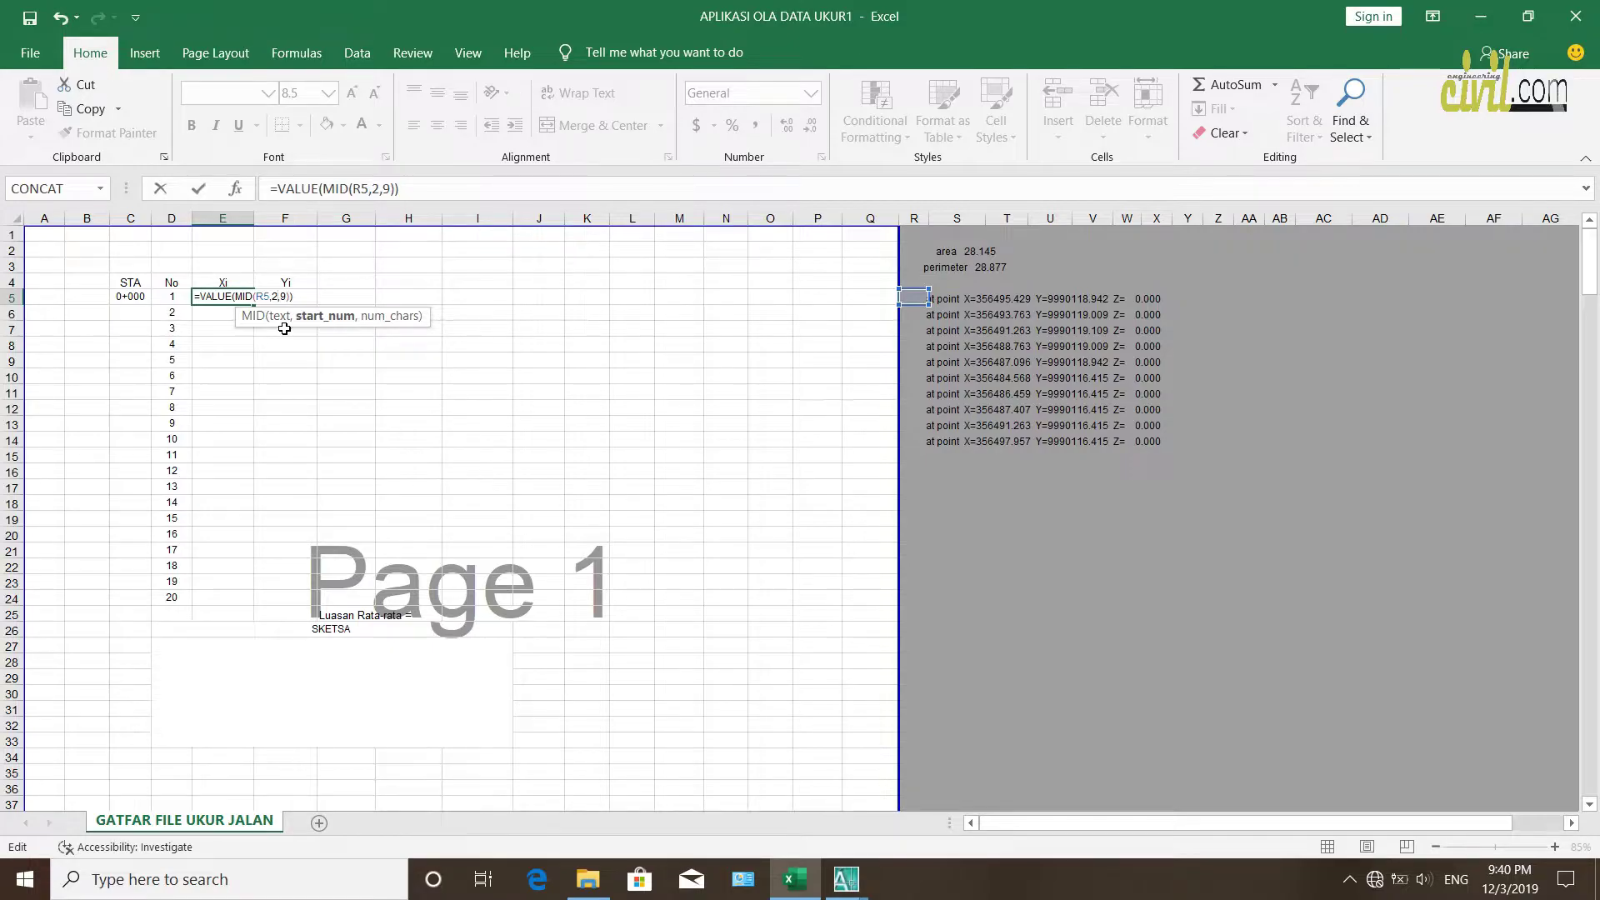
{"action": "key", "text": "Return"}
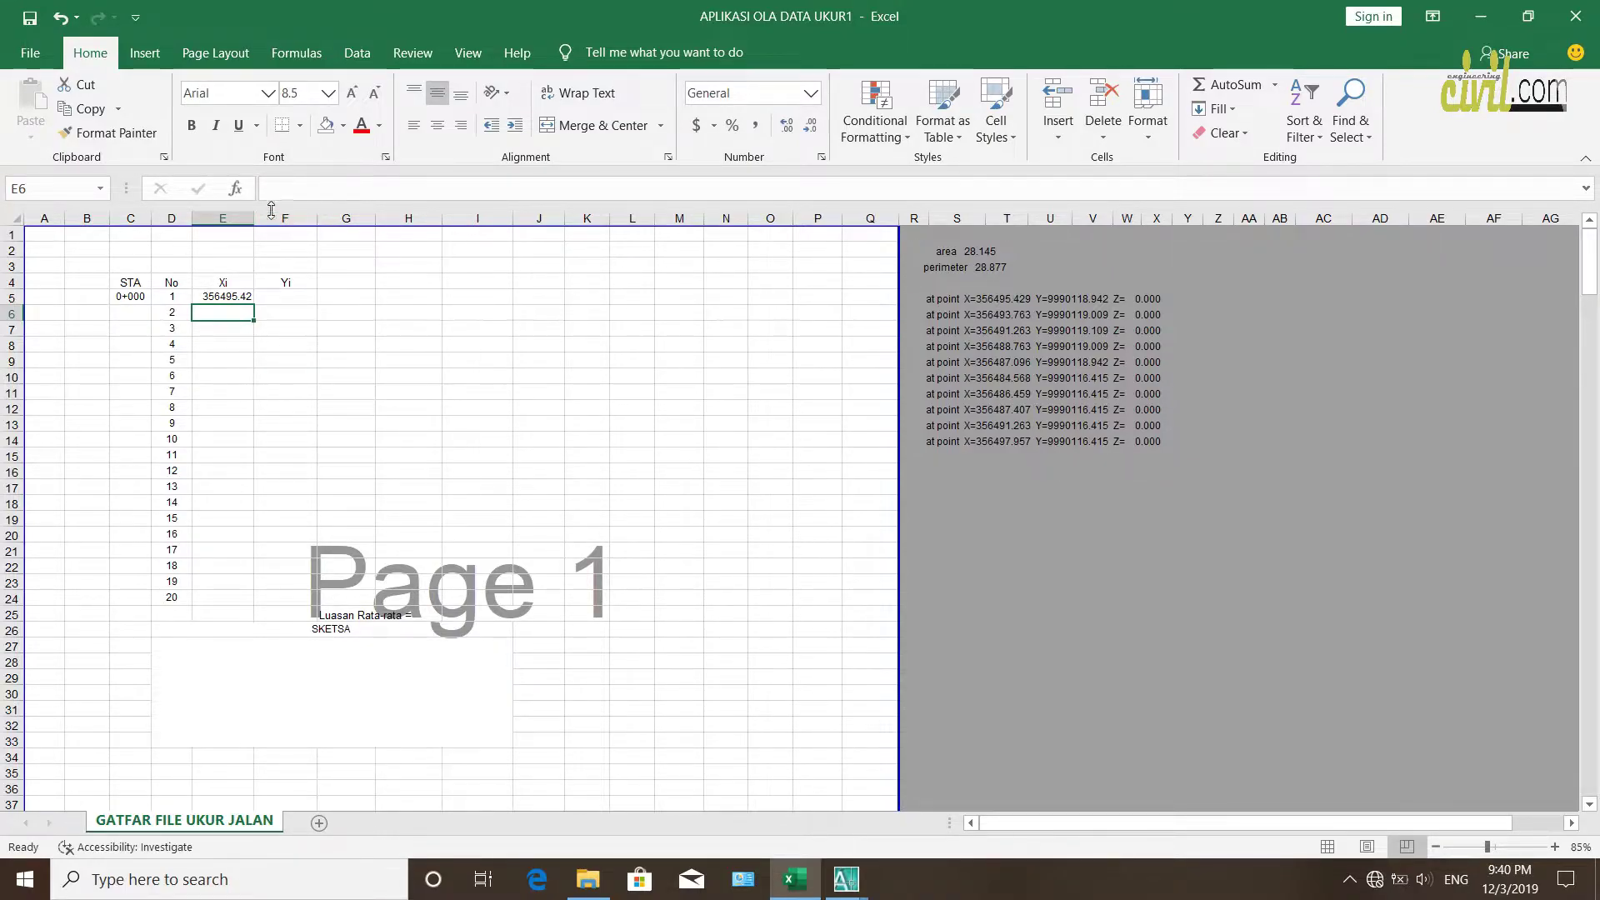
Widen column E and set the number of characters extracted by MID in the E5 formula to 10
{"action": "left_click_drag", "start_coordinate": [258, 217], "coordinate": [273, 218]}
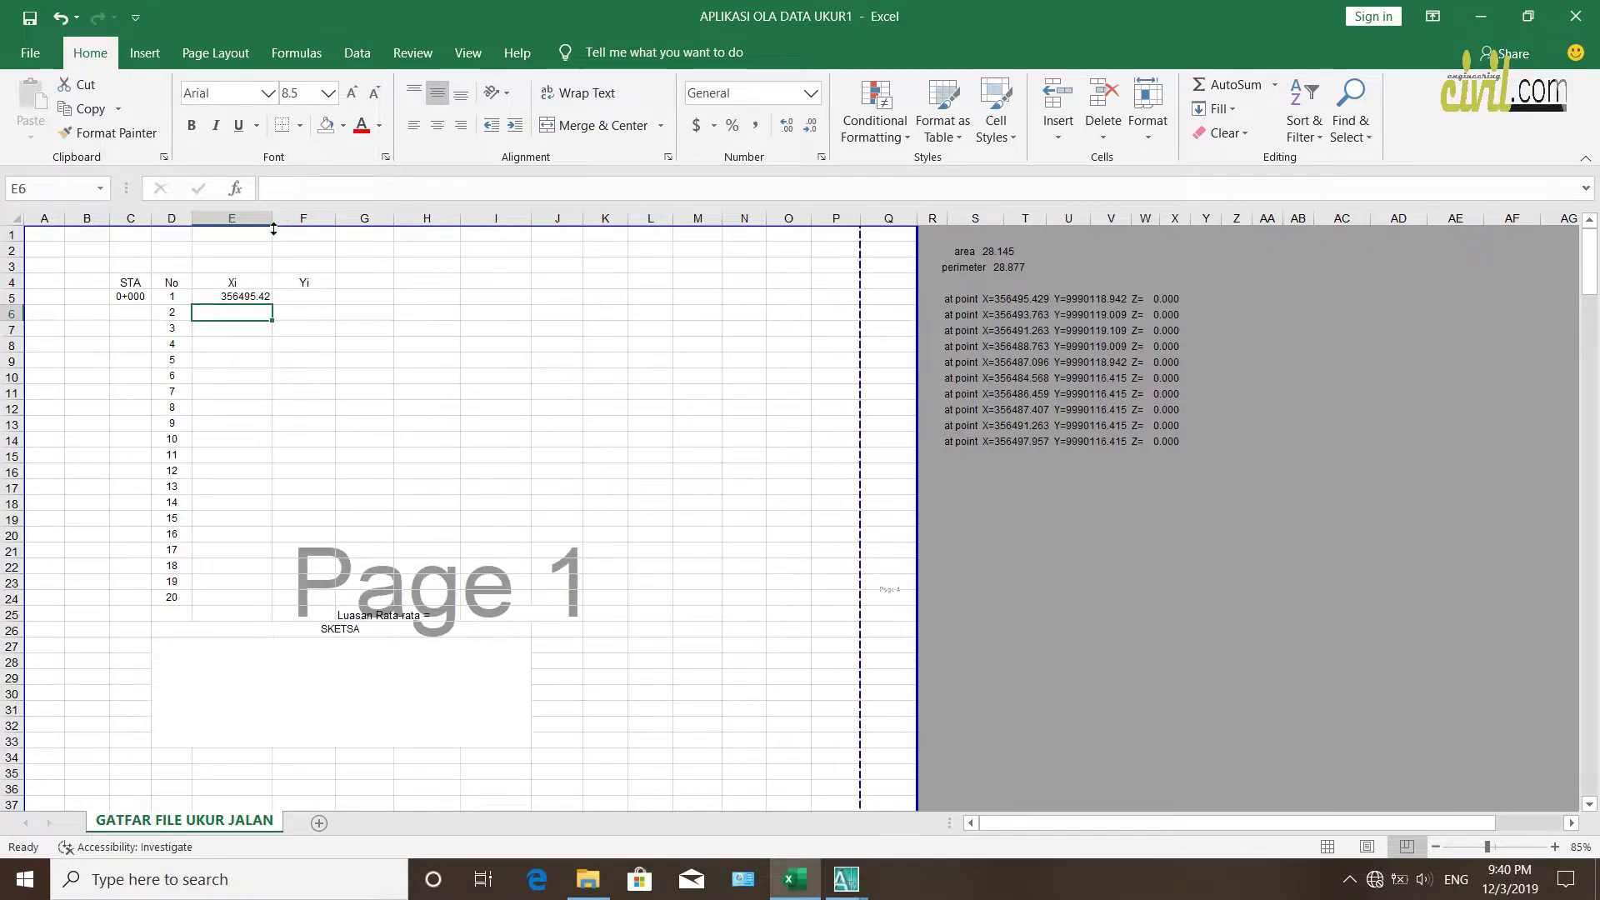
{"action": "left_click", "coordinate": [228, 296]}
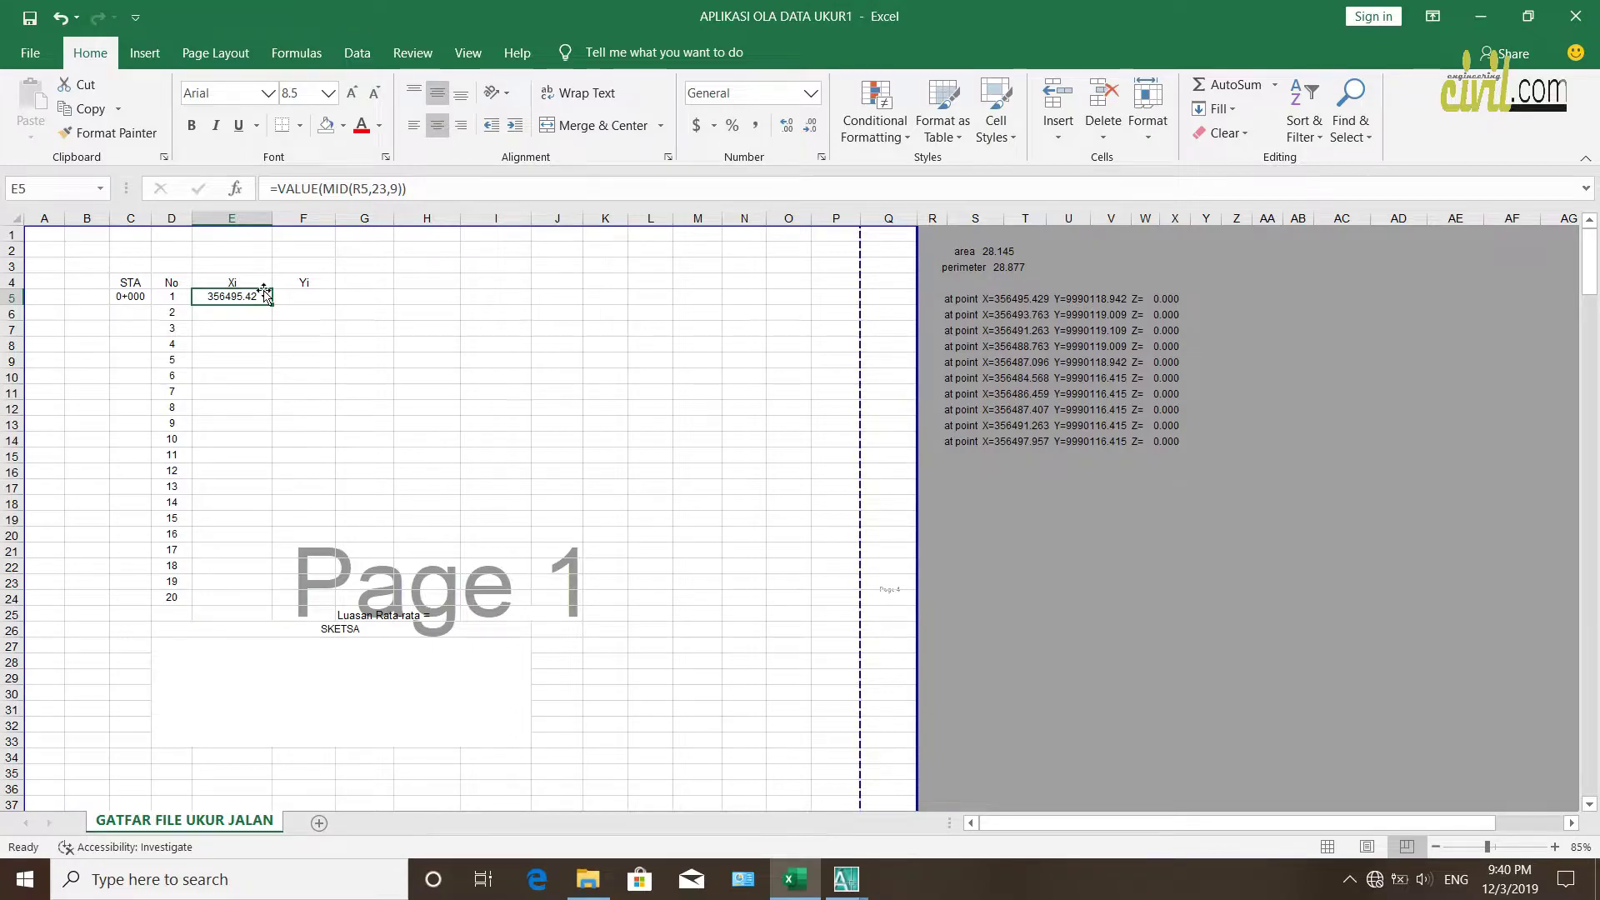
{"action": "left_click", "coordinate": [400, 188]}
{"action": "key", "text": "BackSpace"}
{"action": "type", "text": "10"}
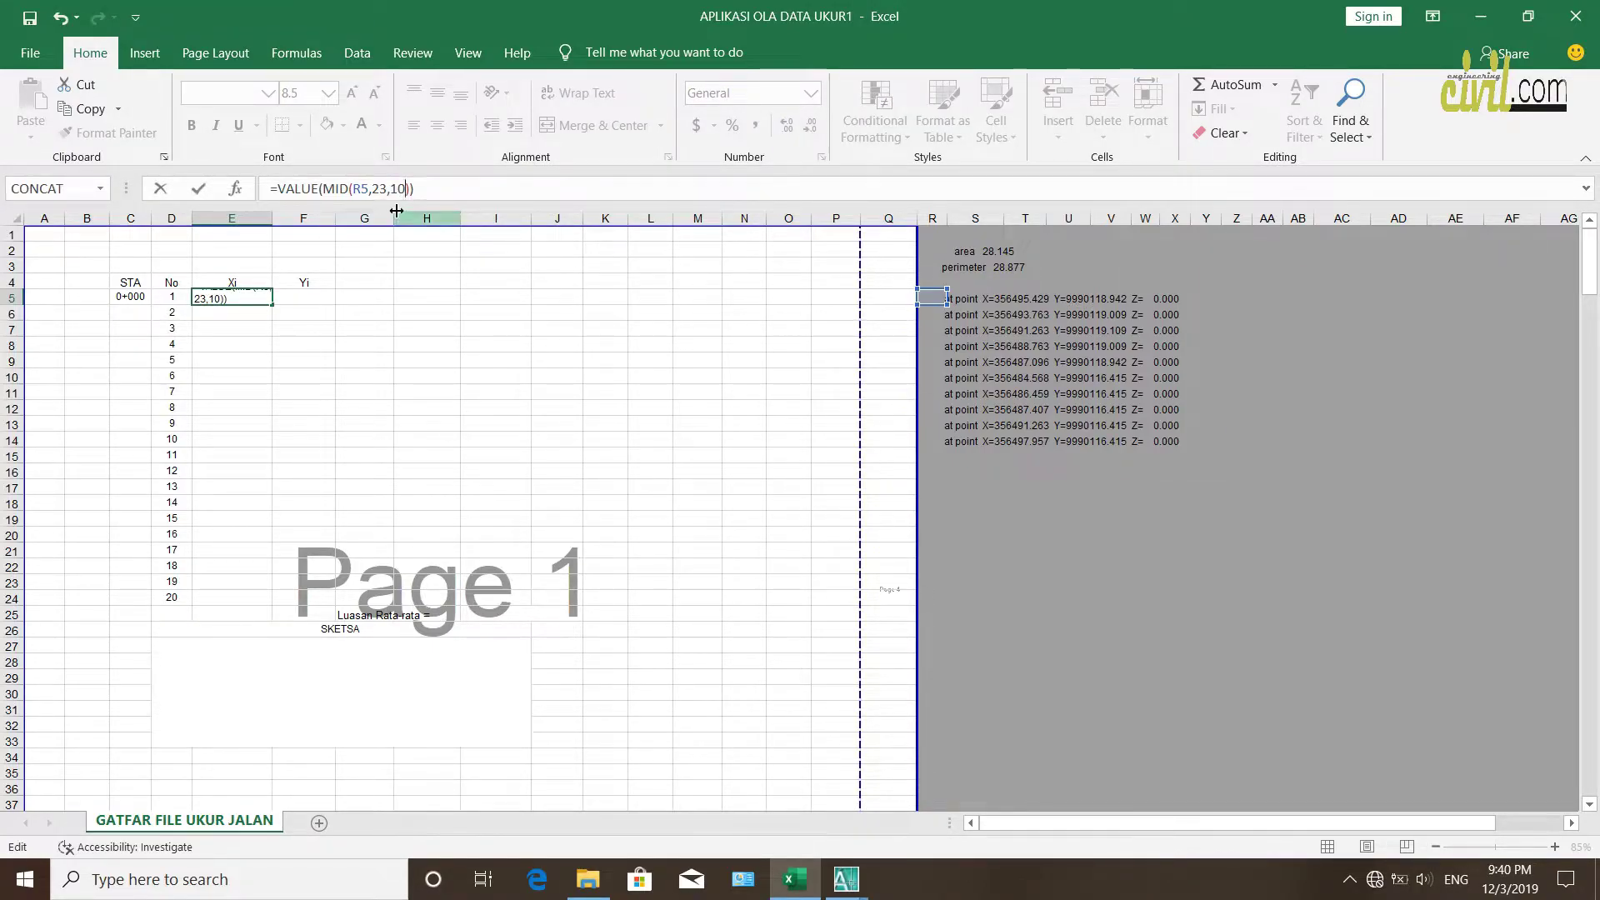
{"action": "key", "text": "Return"}
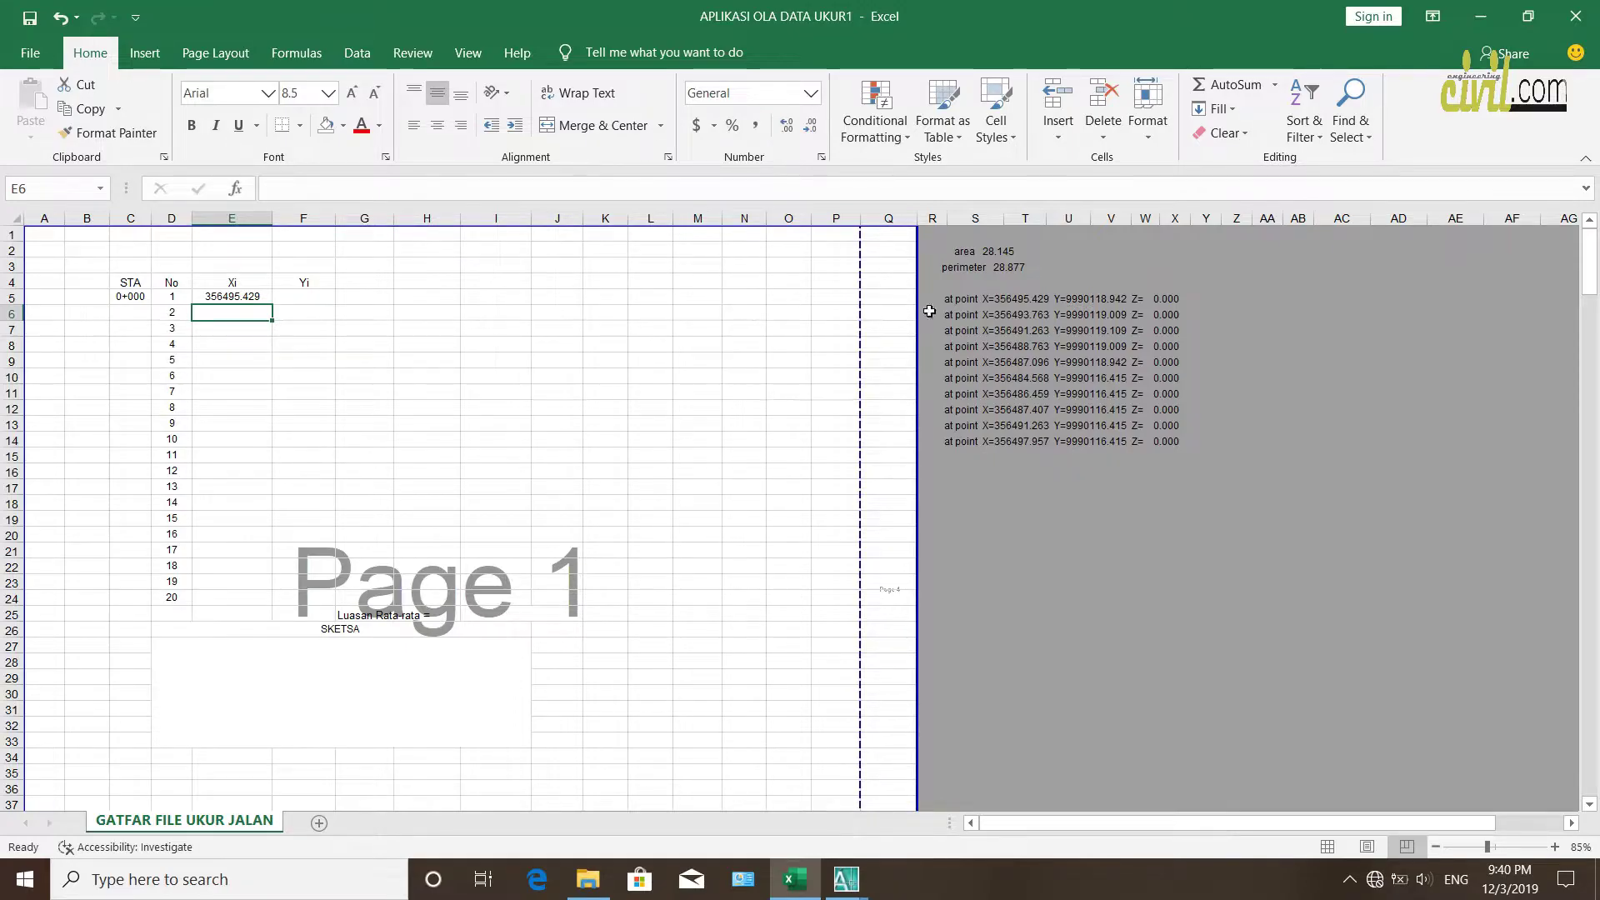
Set the number of characters in the E5 MID formula to 11 and compare the value with the X coordinate in R5
{"action": "left_click", "coordinate": [1042, 304]}
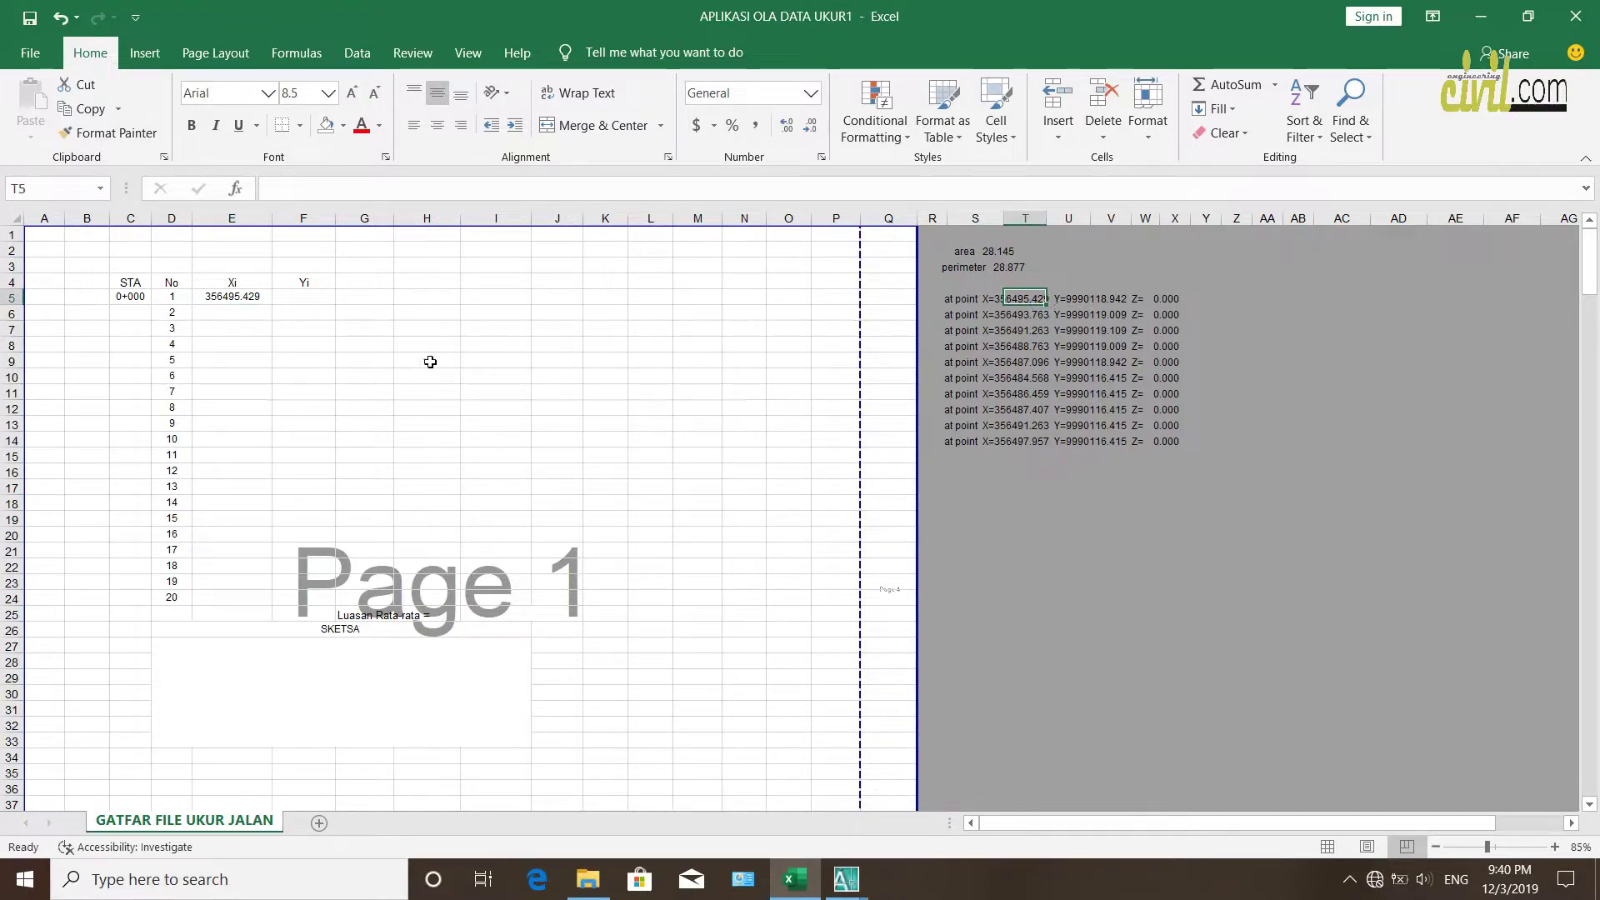
{"action": "double_click", "coordinate": [237, 299]}
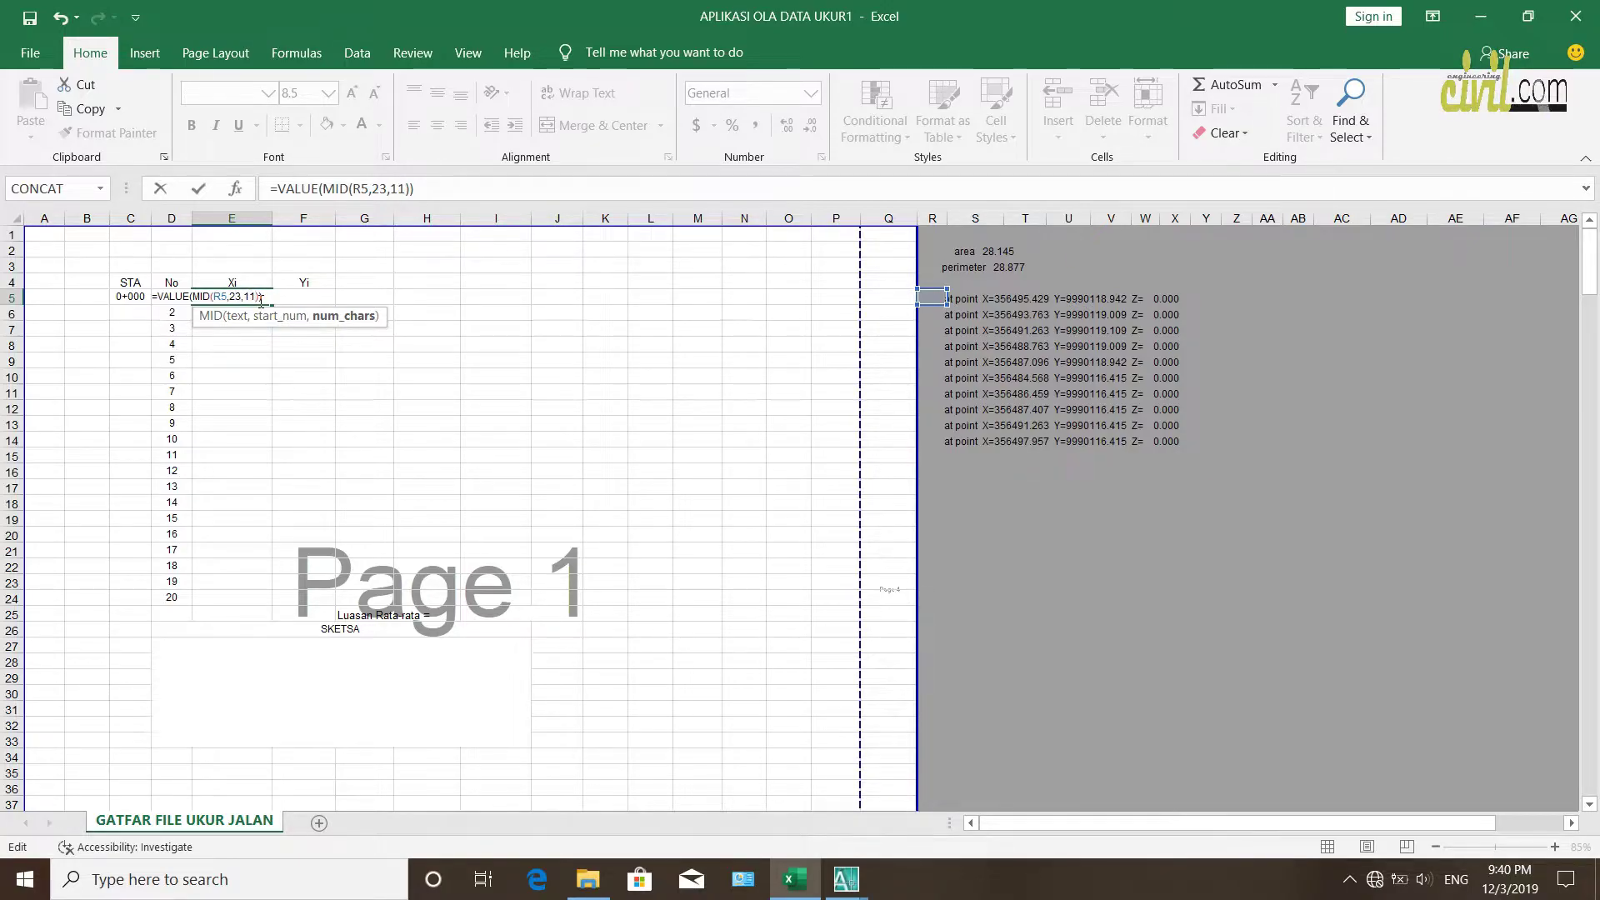
{"action": "key", "text": "Return"}
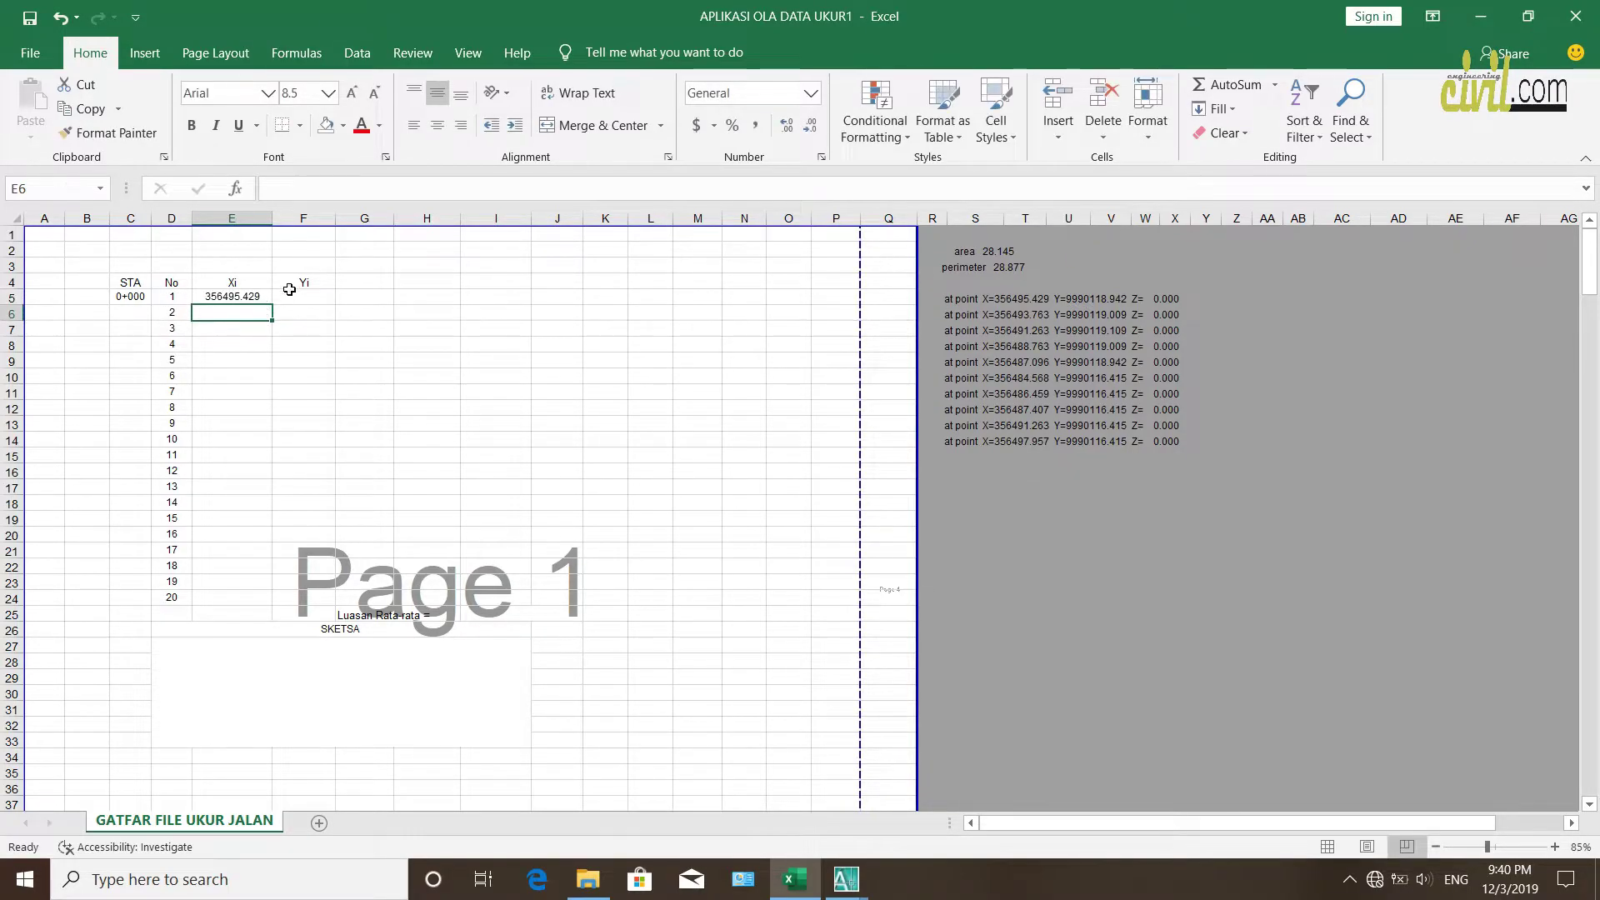
{"action": "left_click", "coordinate": [430, 342]}
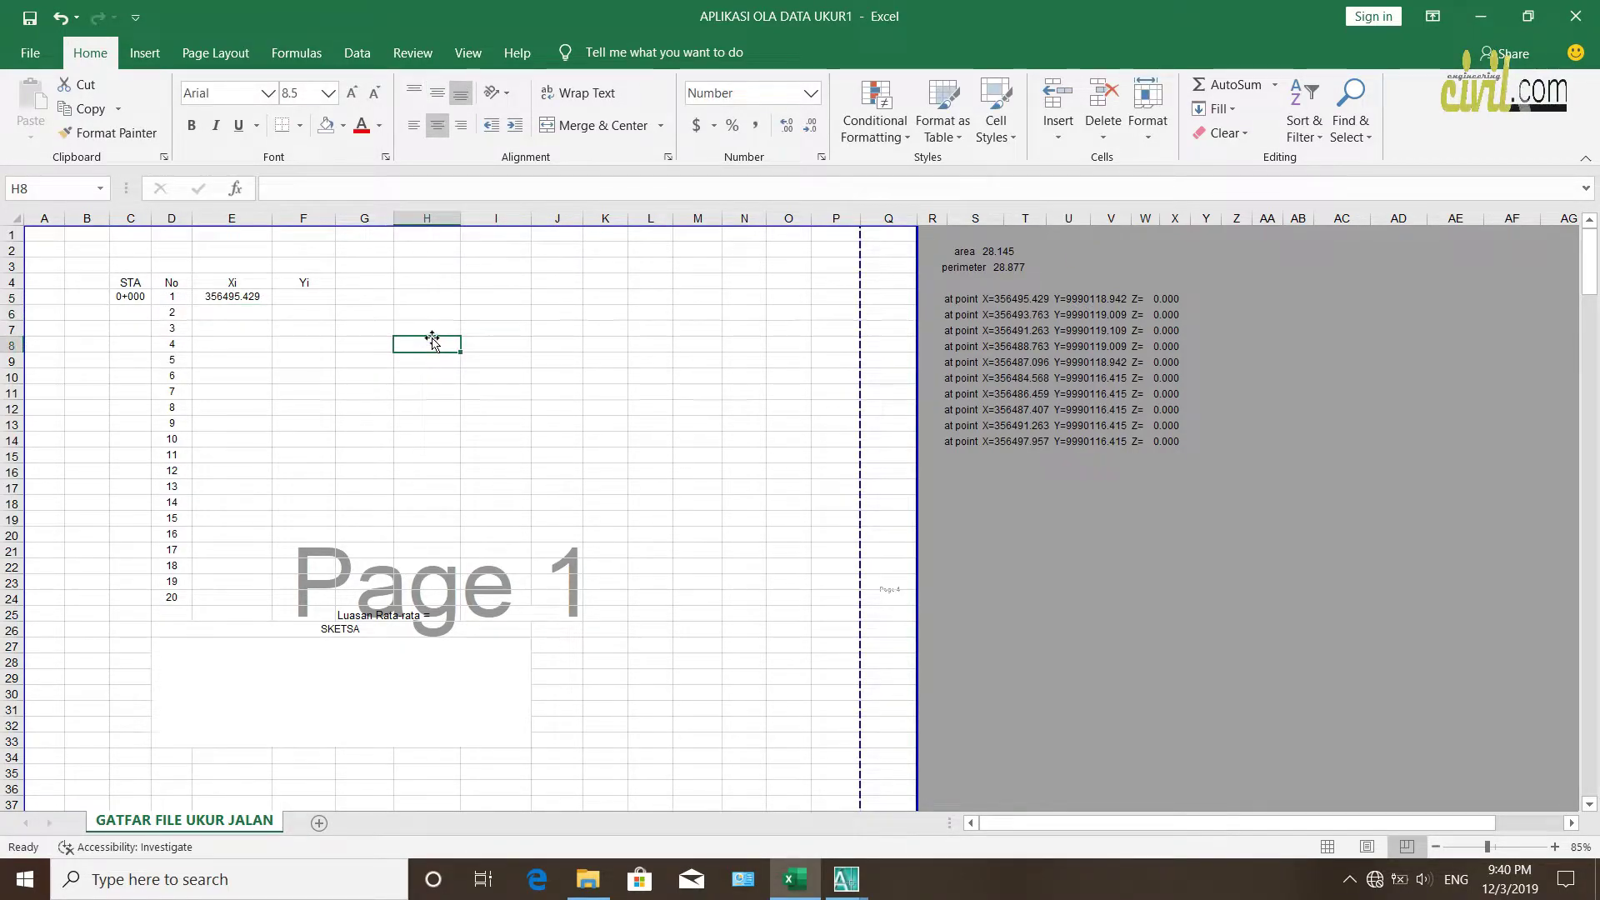
{"action": "left_click", "coordinate": [240, 297]}
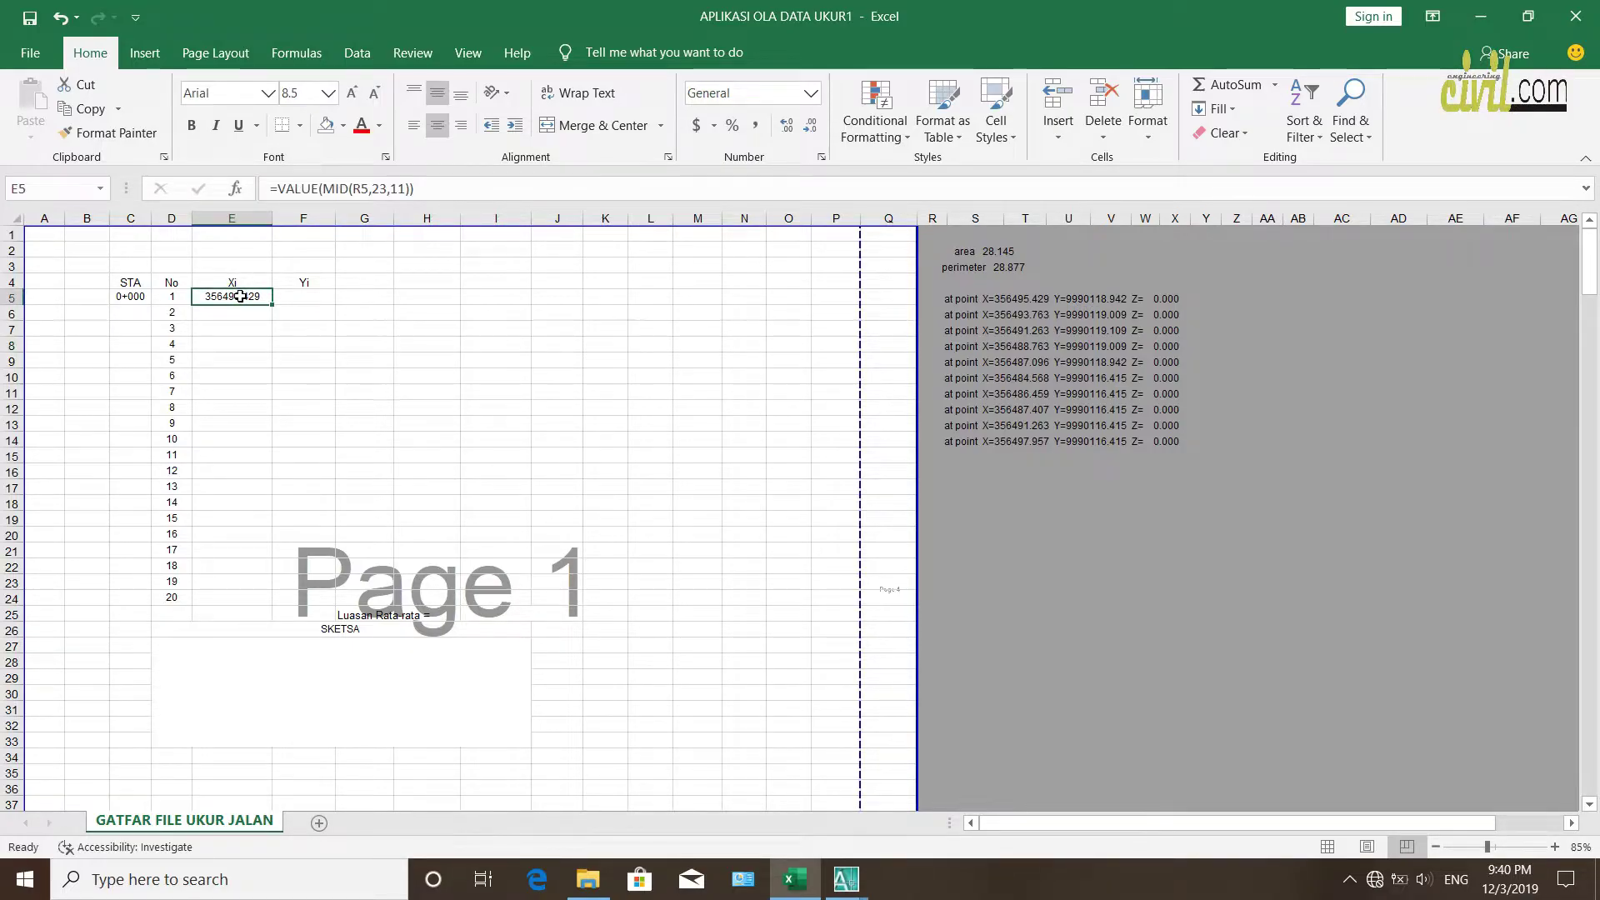
{"action": "left_click", "coordinate": [1009, 304]}
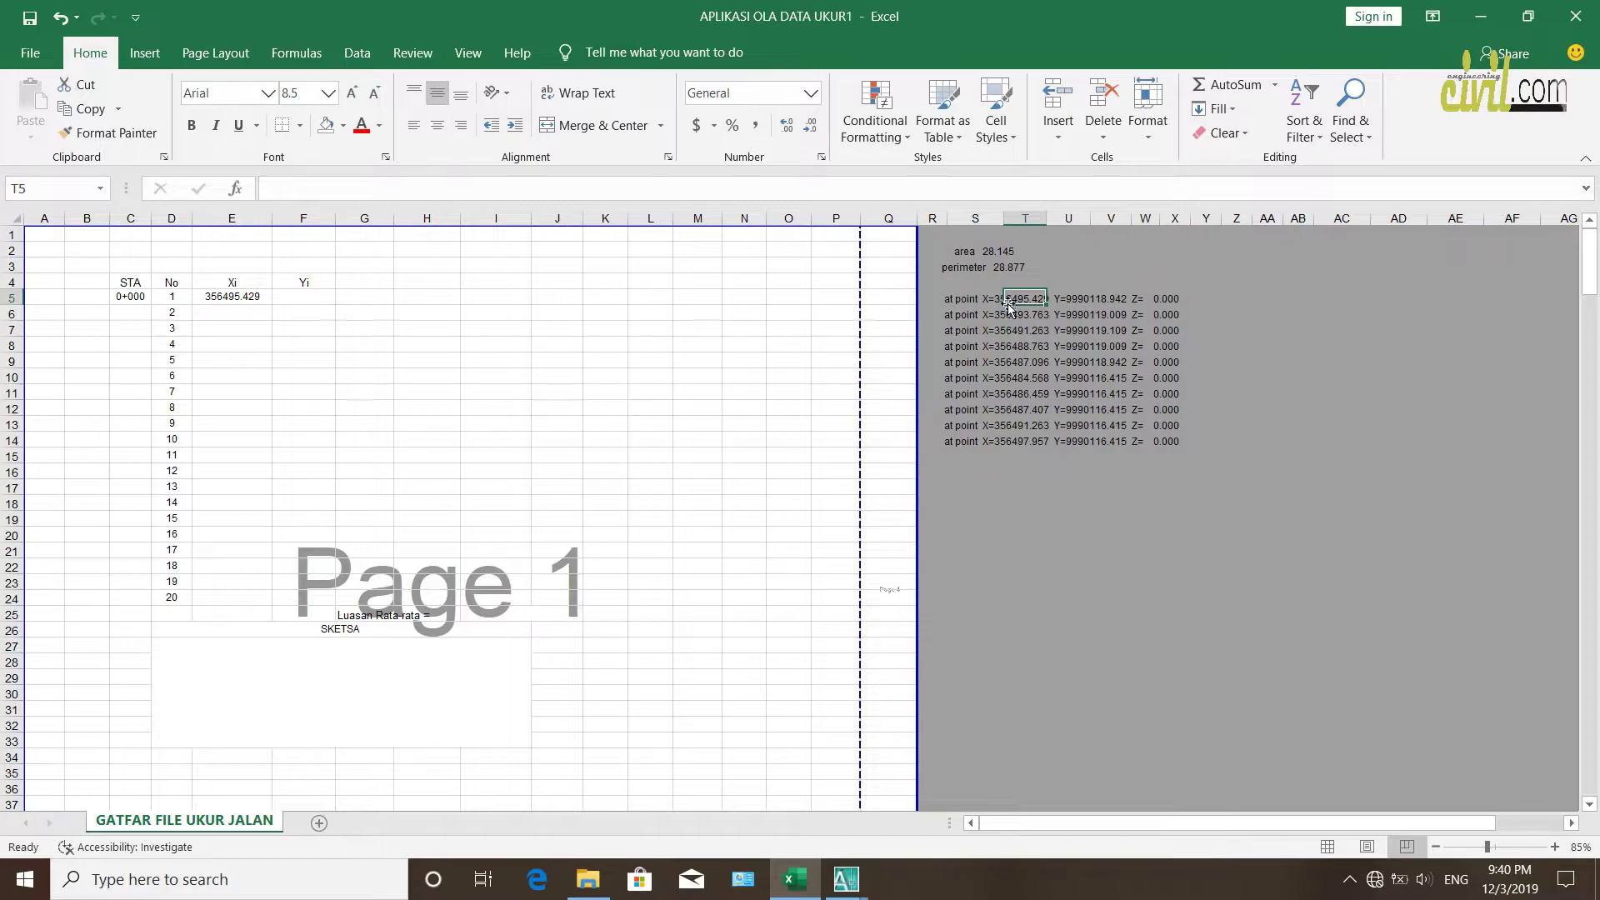
{"action": "left_click", "coordinate": [999, 302]}
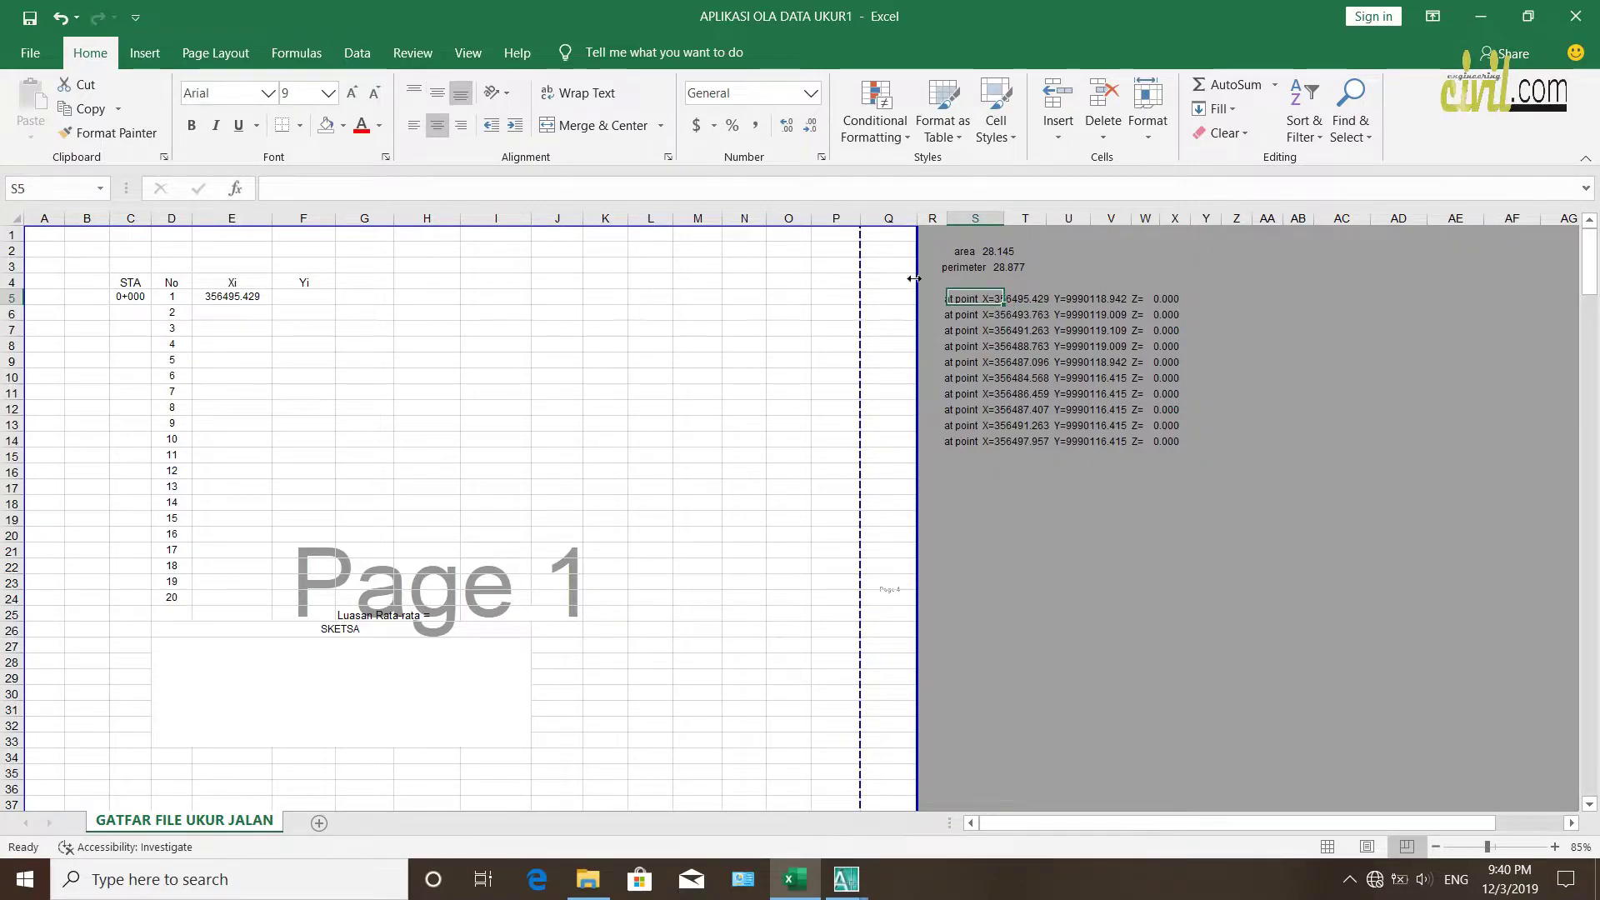
{"action": "left_click", "coordinate": [553, 355]}
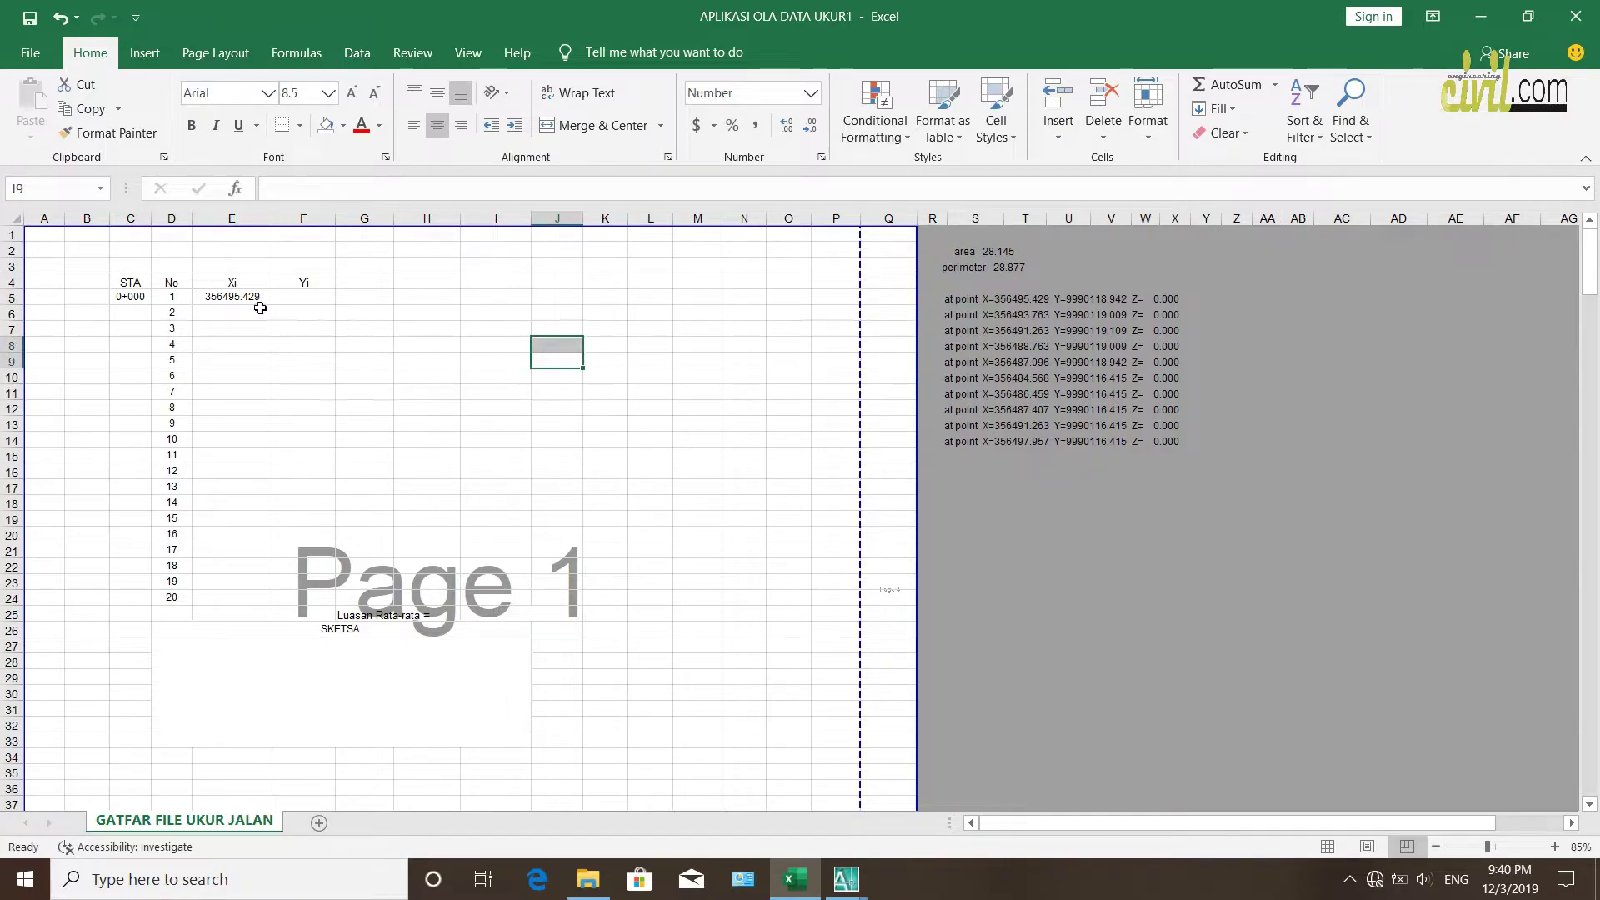
Fill the E5 formula across into F5 under Yi and widen column F
{"action": "left_click", "coordinate": [255, 299]}
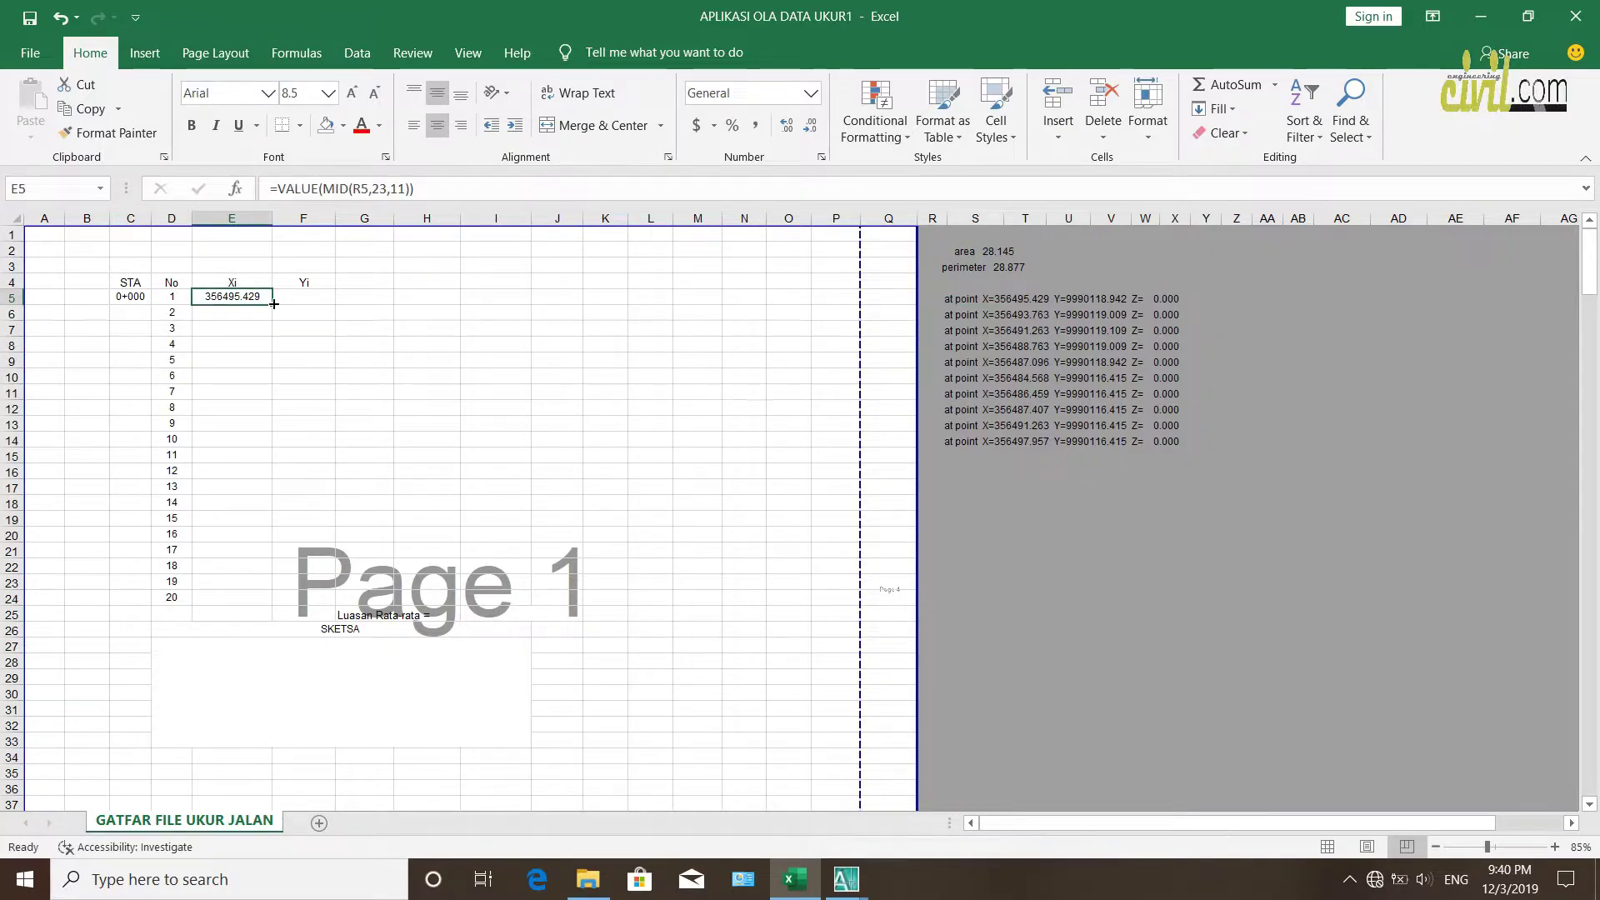
{"action": "left_click_drag", "start_coordinate": [274, 304], "coordinate": [310, 303]}
{"action": "left_click_drag", "start_coordinate": [336, 218], "coordinate": [366, 219]}
Change the cell reference in the F5 formula from S5 to R5
{"action": "left_click", "coordinate": [477, 345]}
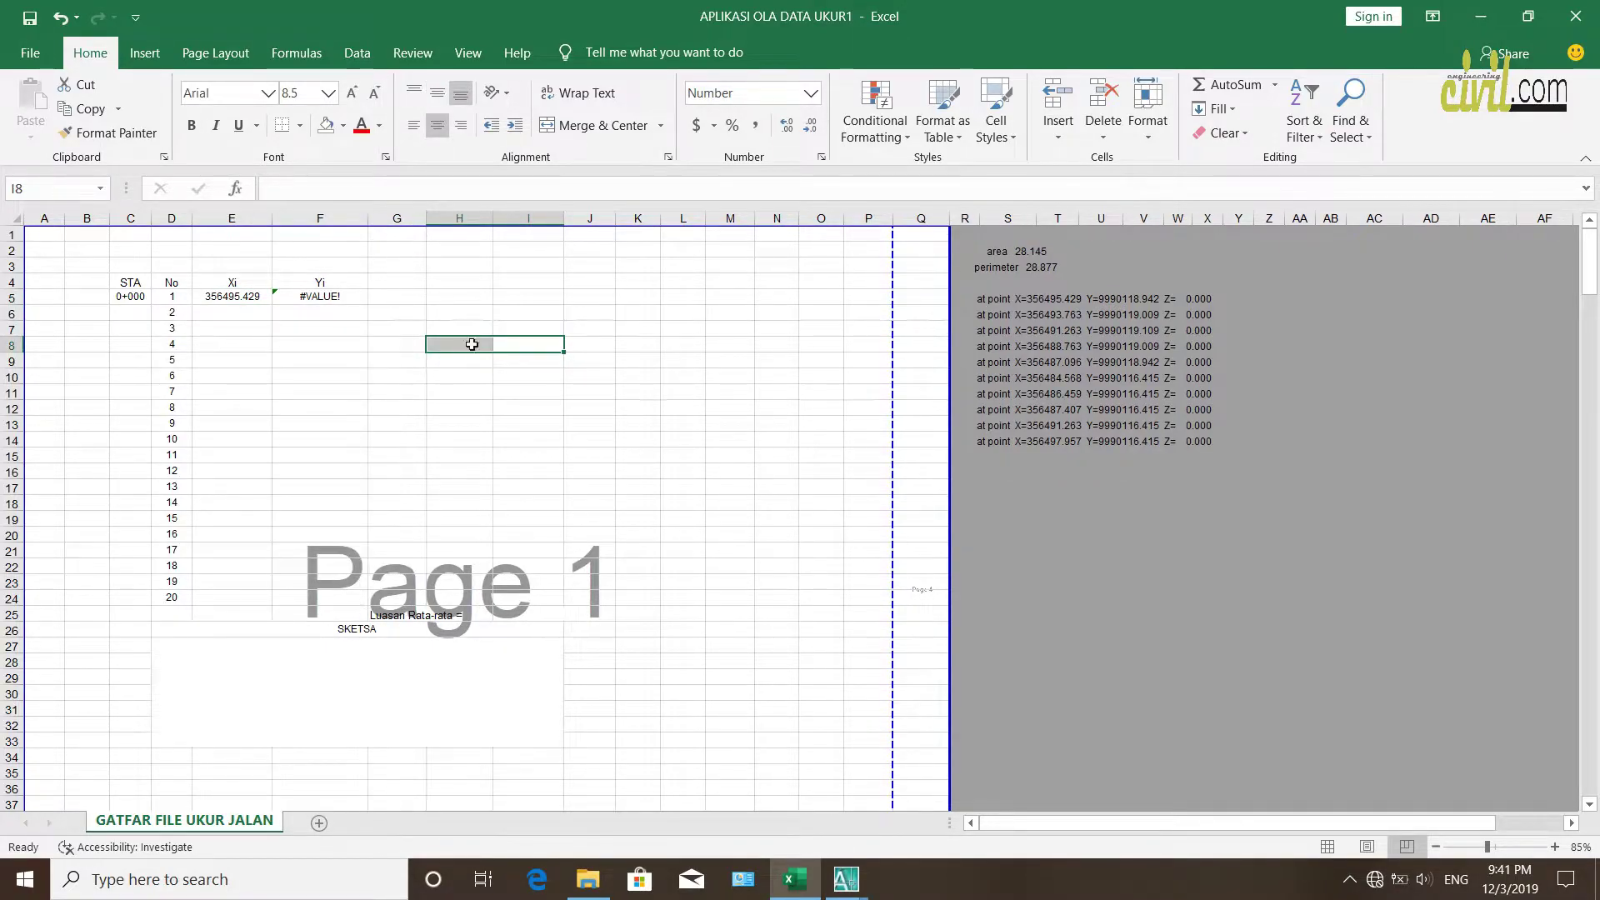
{"action": "left_click", "coordinate": [353, 296]}
{"action": "double_click", "coordinate": [354, 296]}
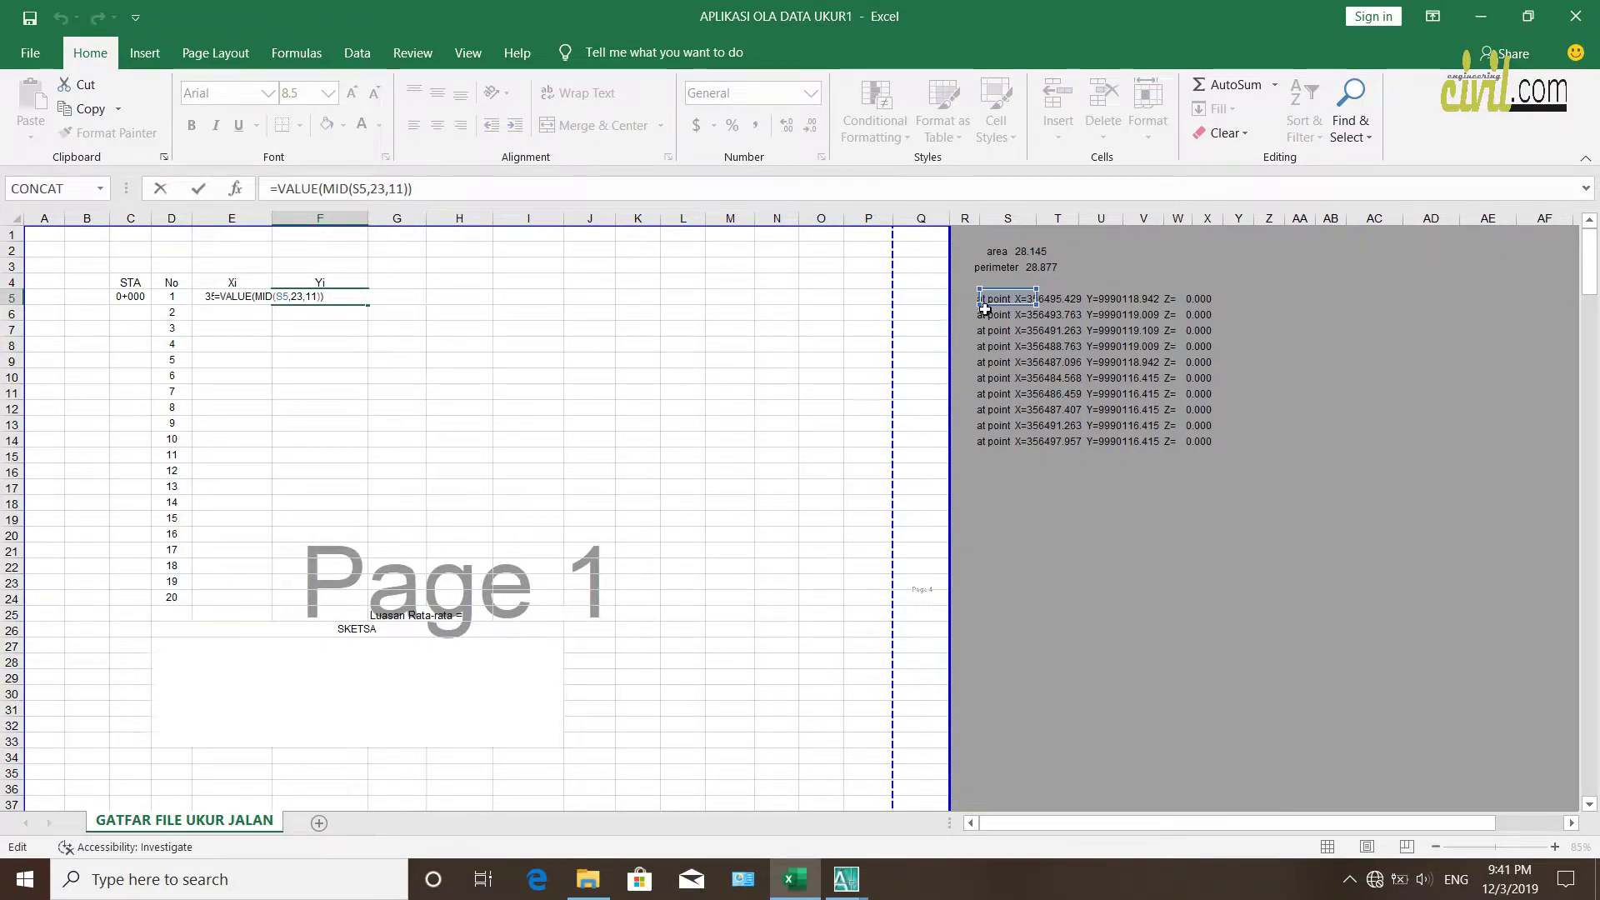
{"action": "left_click_drag", "start_coordinate": [990, 308], "coordinate": [963, 309]}
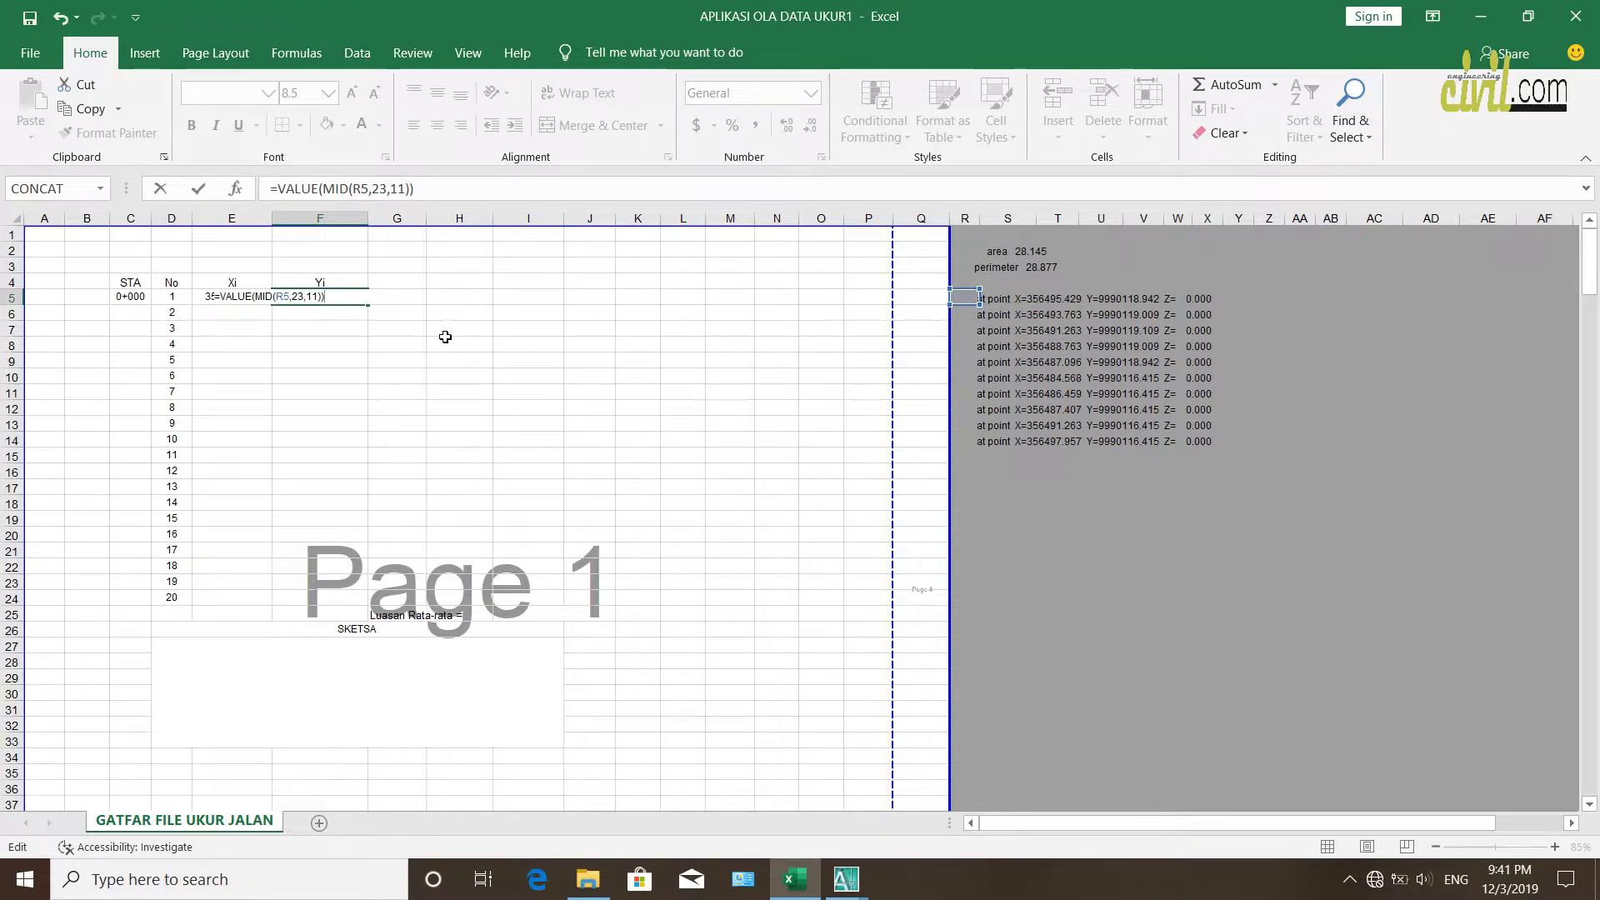
{"action": "key", "text": "Return"}
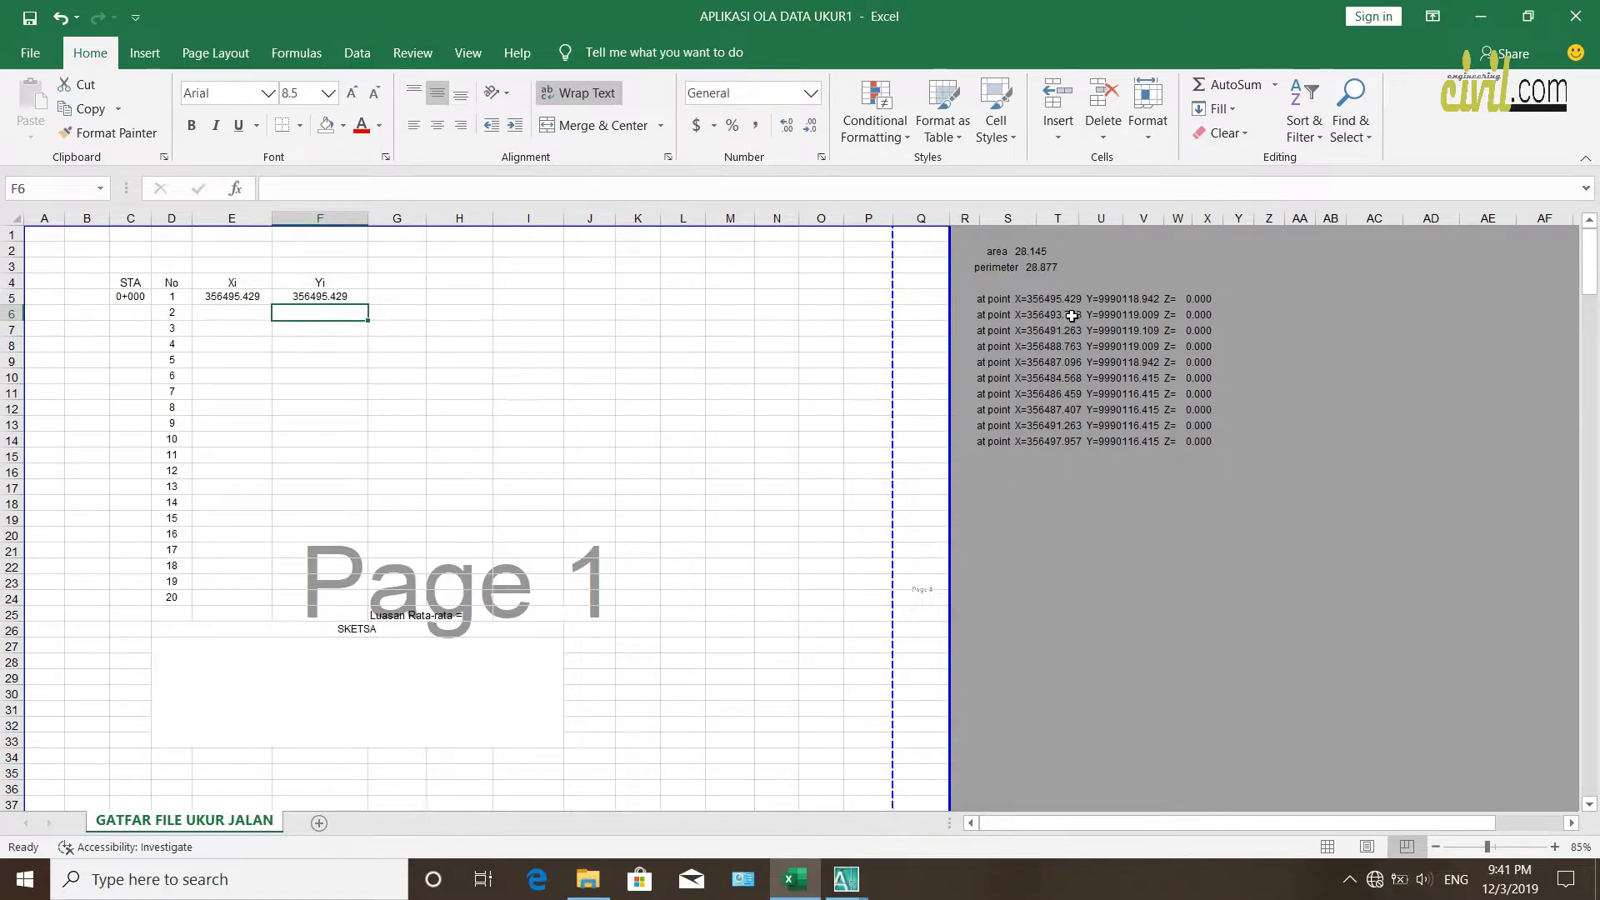
Count the characters in R5, including the leading spaces, up to the first digit of the Y value
{"action": "left_click", "coordinate": [968, 304]}
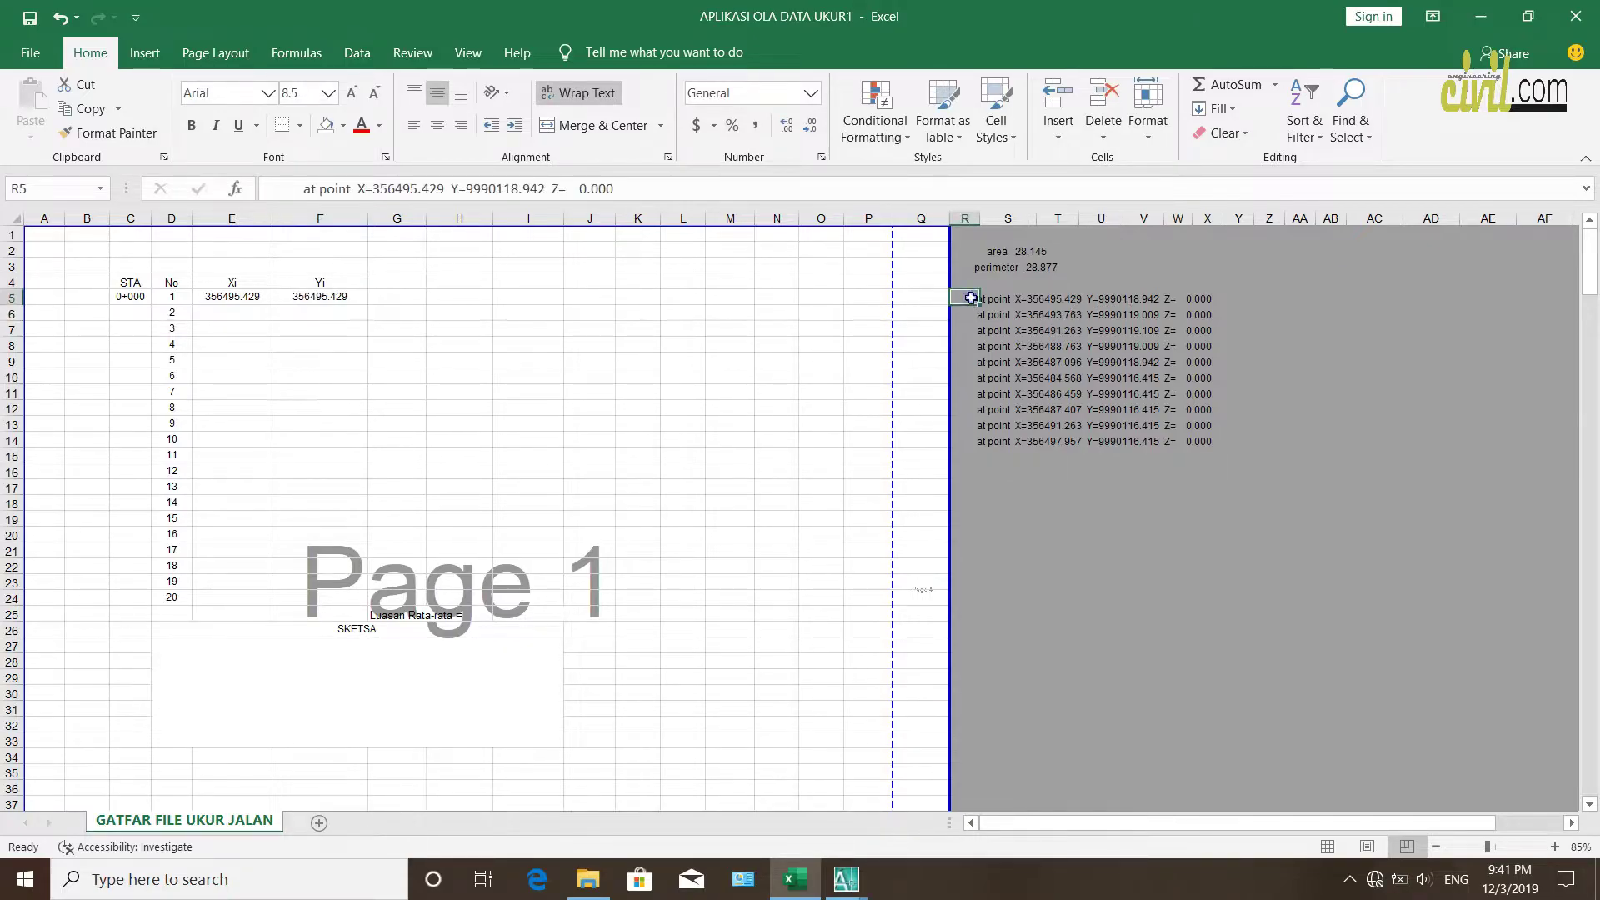
{"action": "left_click", "coordinate": [273, 191]}
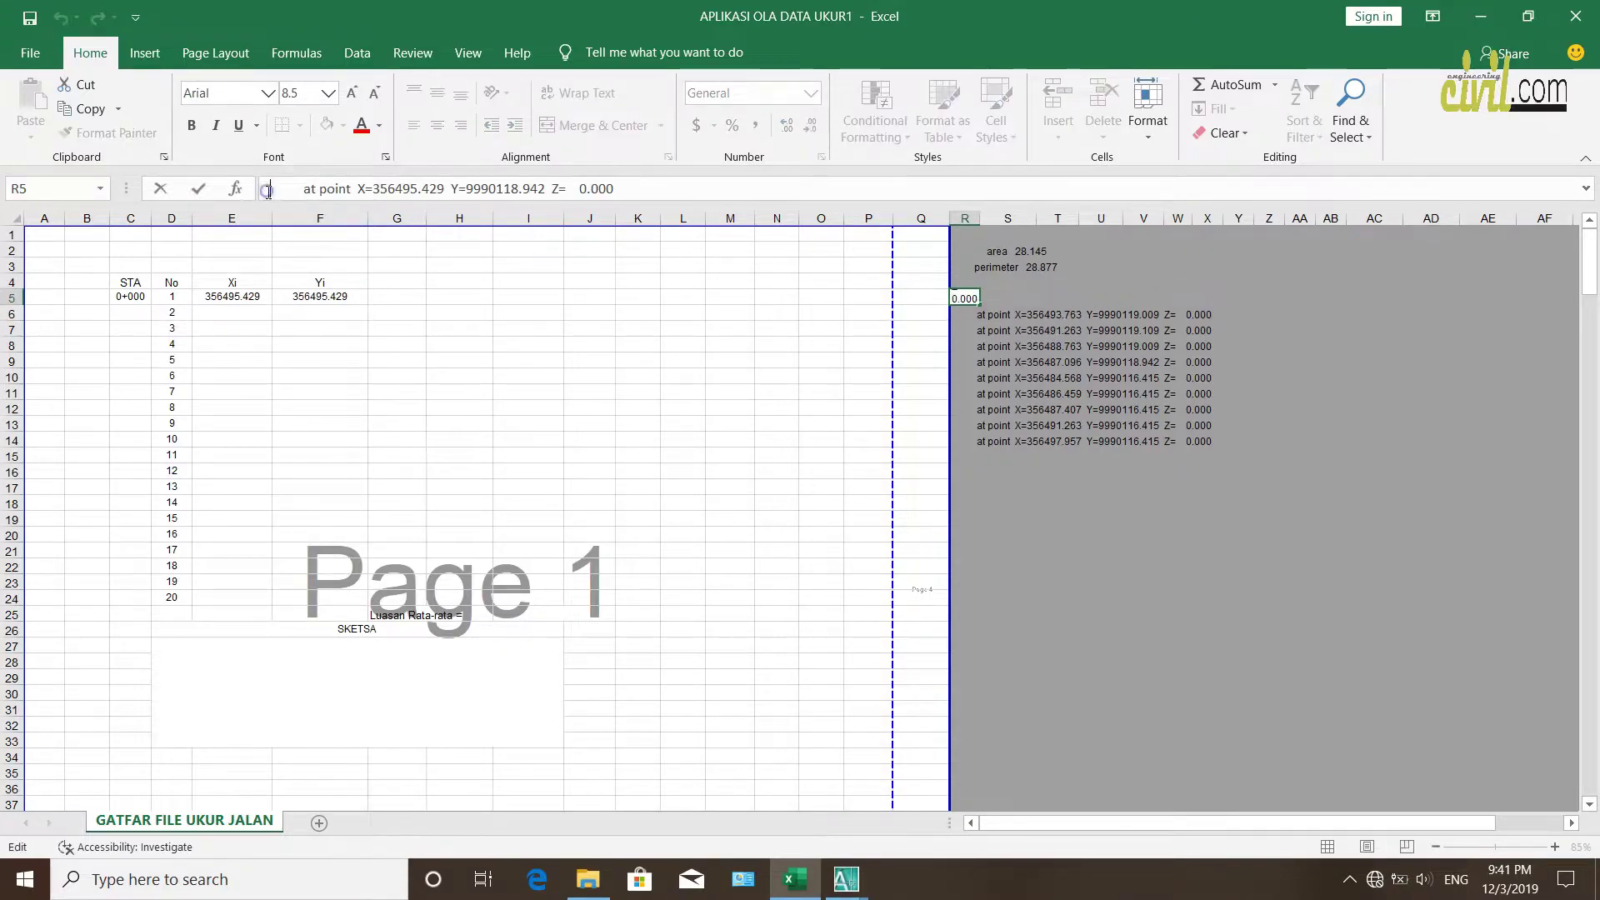
{"action": "key", "text": "Home"}
{"action": "key", "text": "Right"}
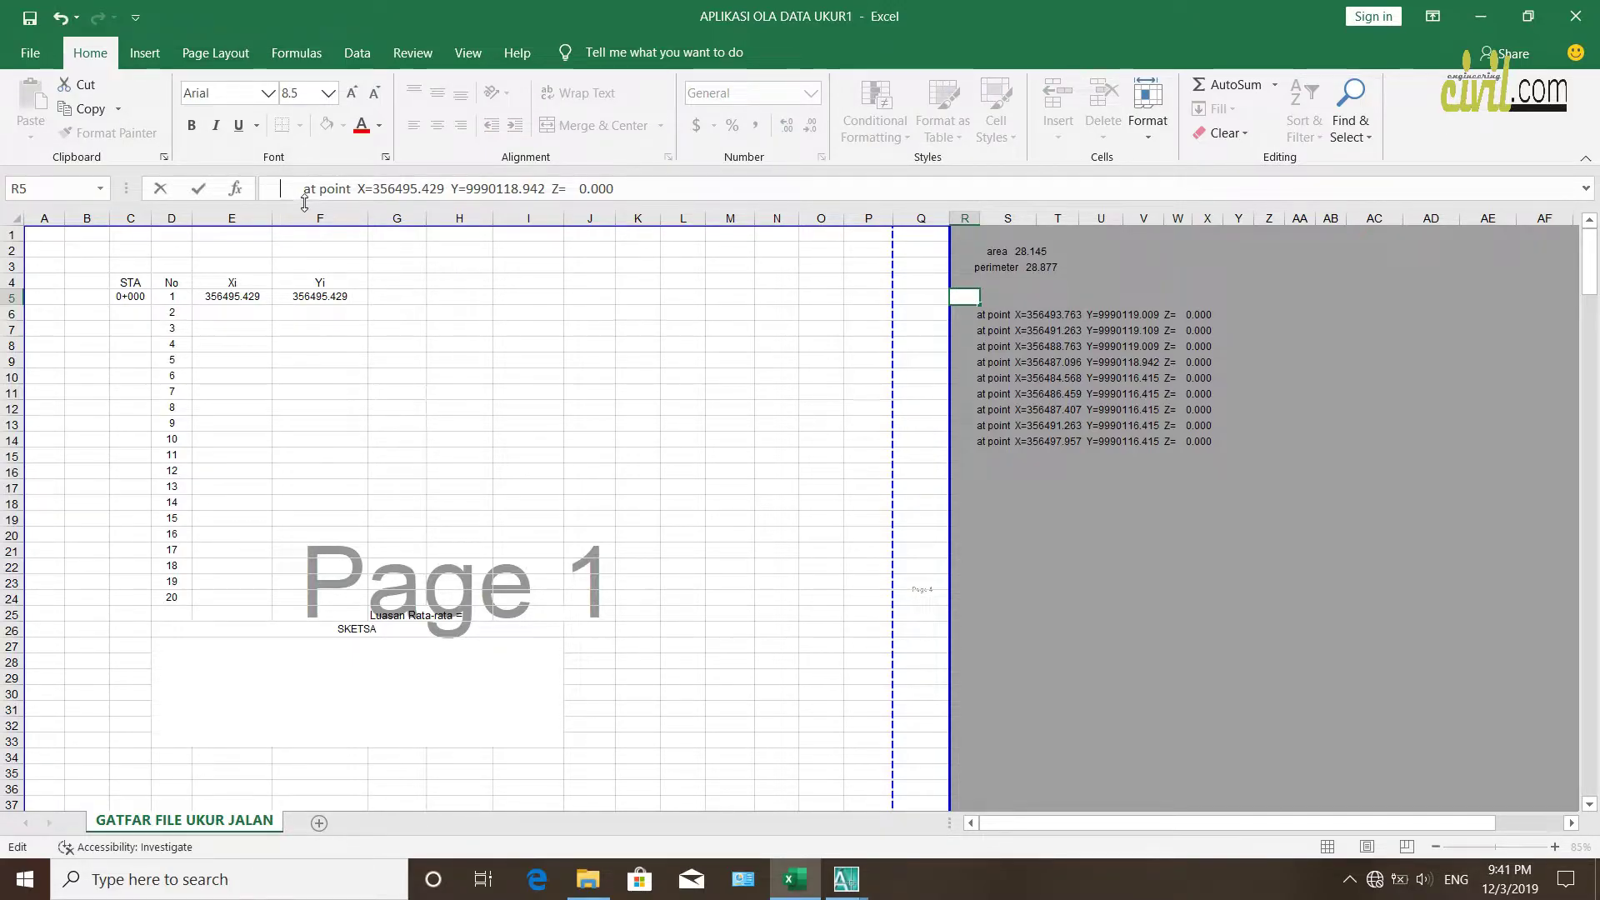
{"action": "left_click", "coordinate": [378, 190]}
{"action": "key", "text": "Right"}
{"action": "key", "text": "Right"}
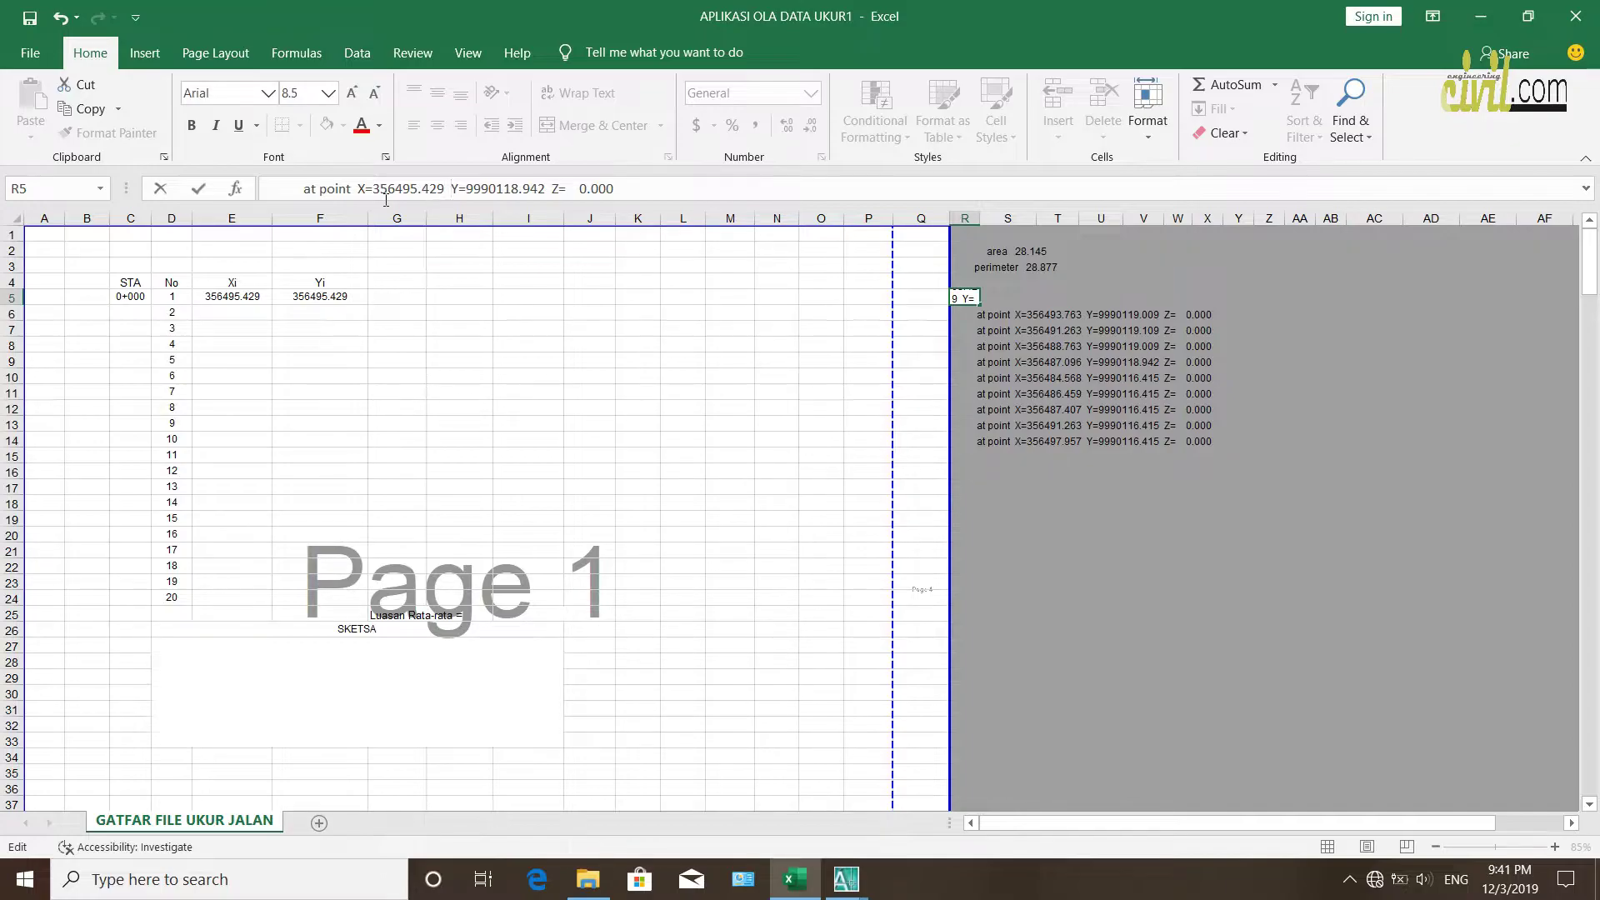
{"action": "left_click", "coordinate": [463, 191]}
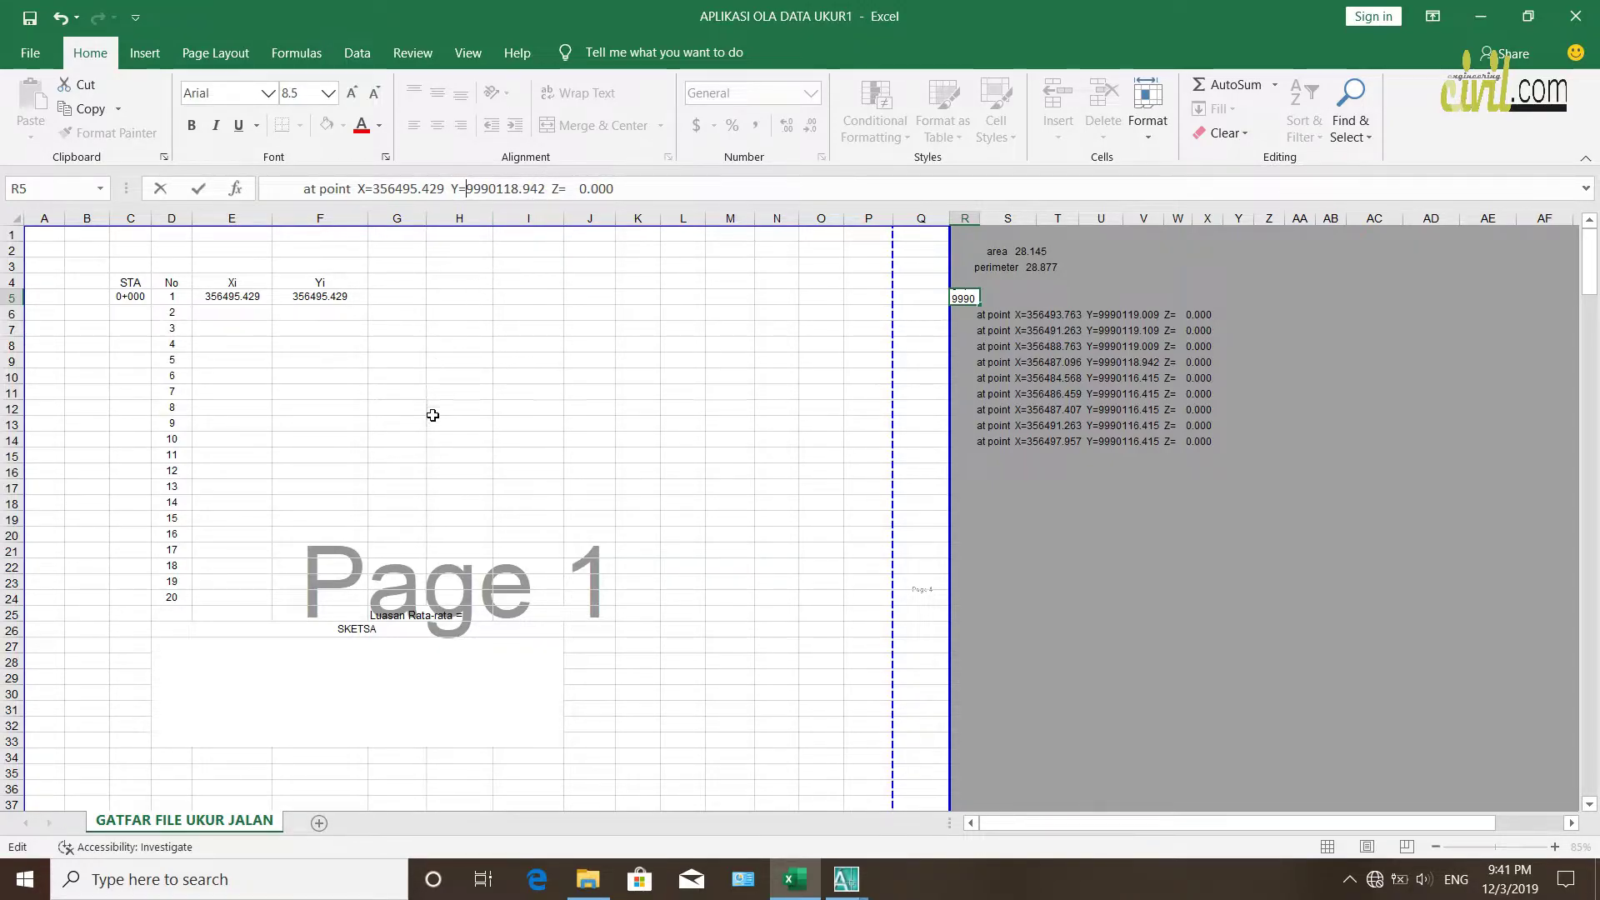
{"action": "left_click_drag", "start_coordinate": [428, 439], "coordinate": [419, 439]}
Set the MID start number to 36 and the number of characters to 12 in the F5 formula
{"action": "double_click", "coordinate": [313, 301]}
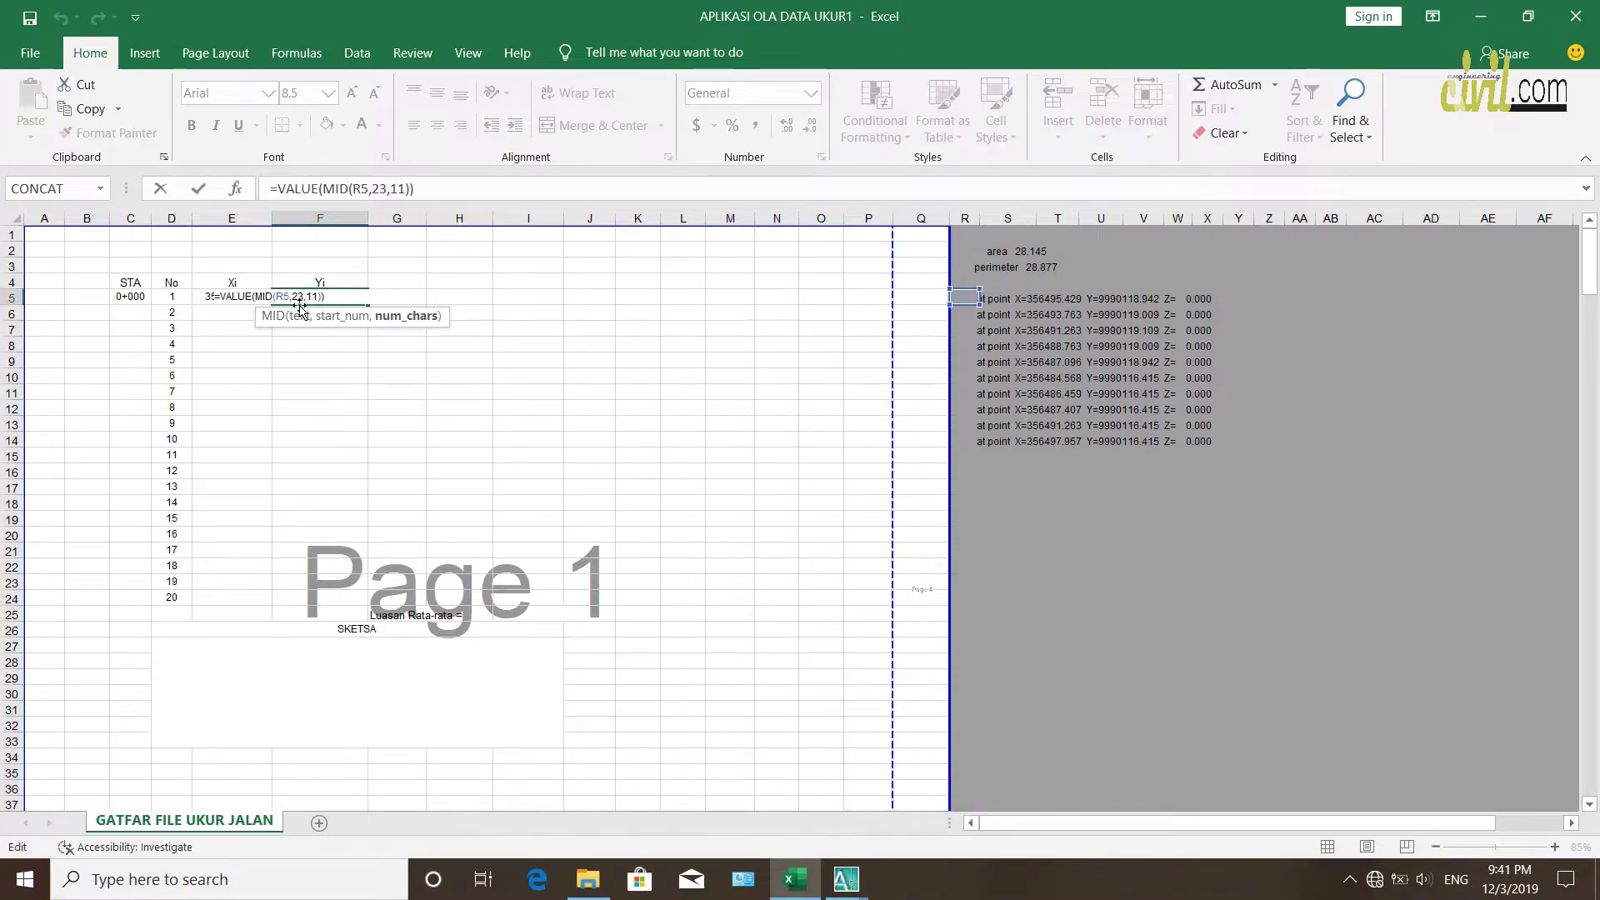
{"action": "double_click", "coordinate": [296, 297]}
{"action": "type", "text": "36"}
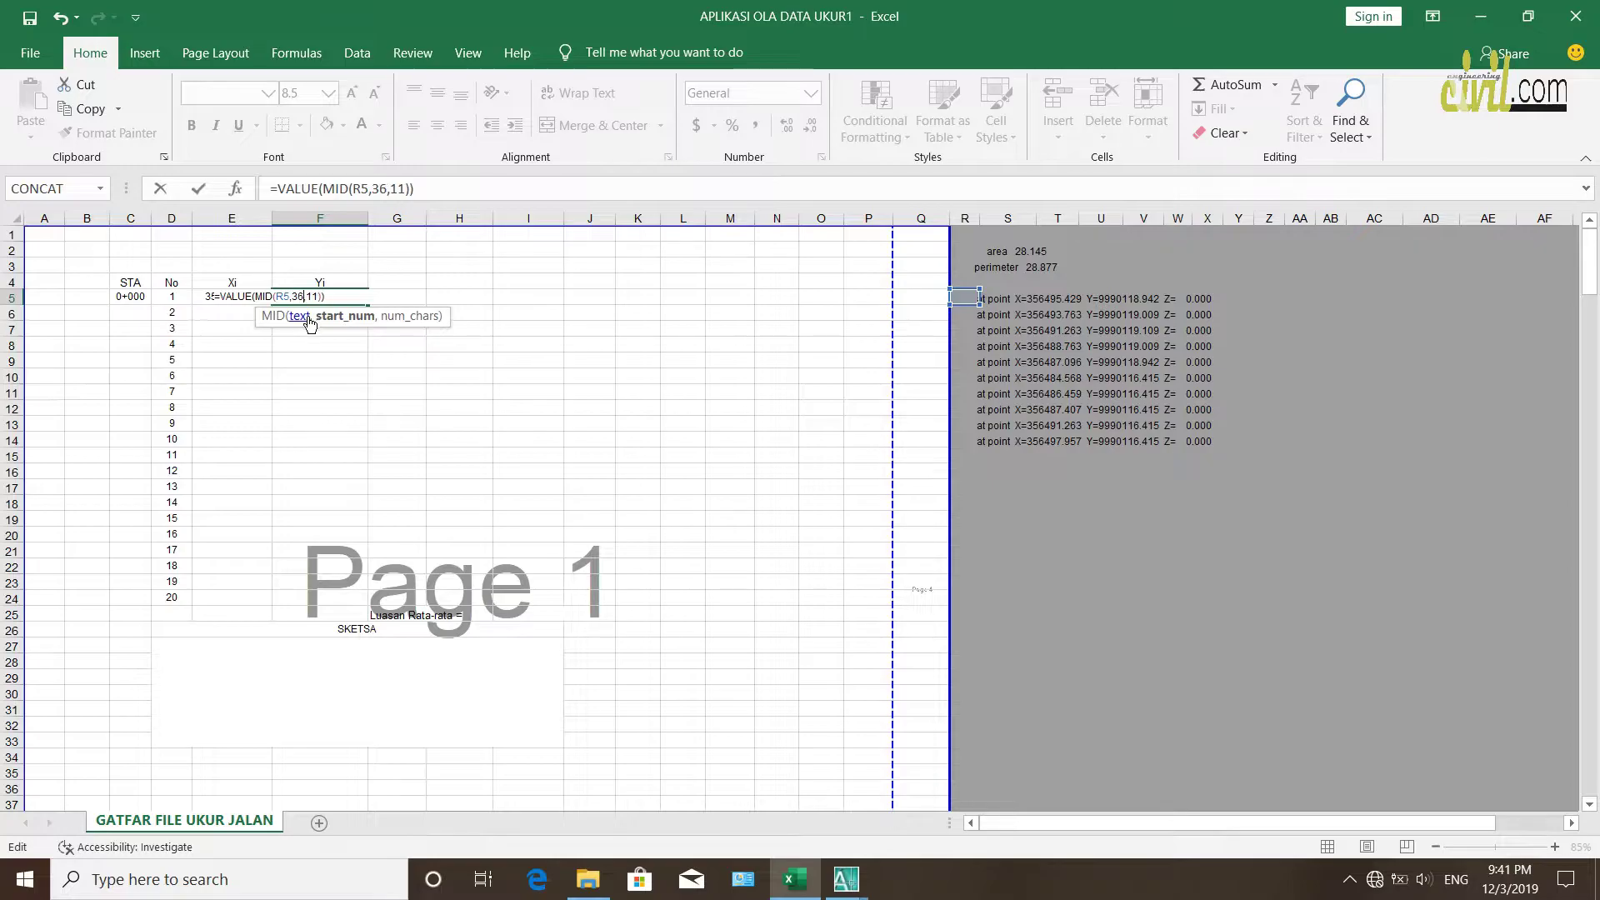
{"action": "left_click", "coordinate": [319, 296]}
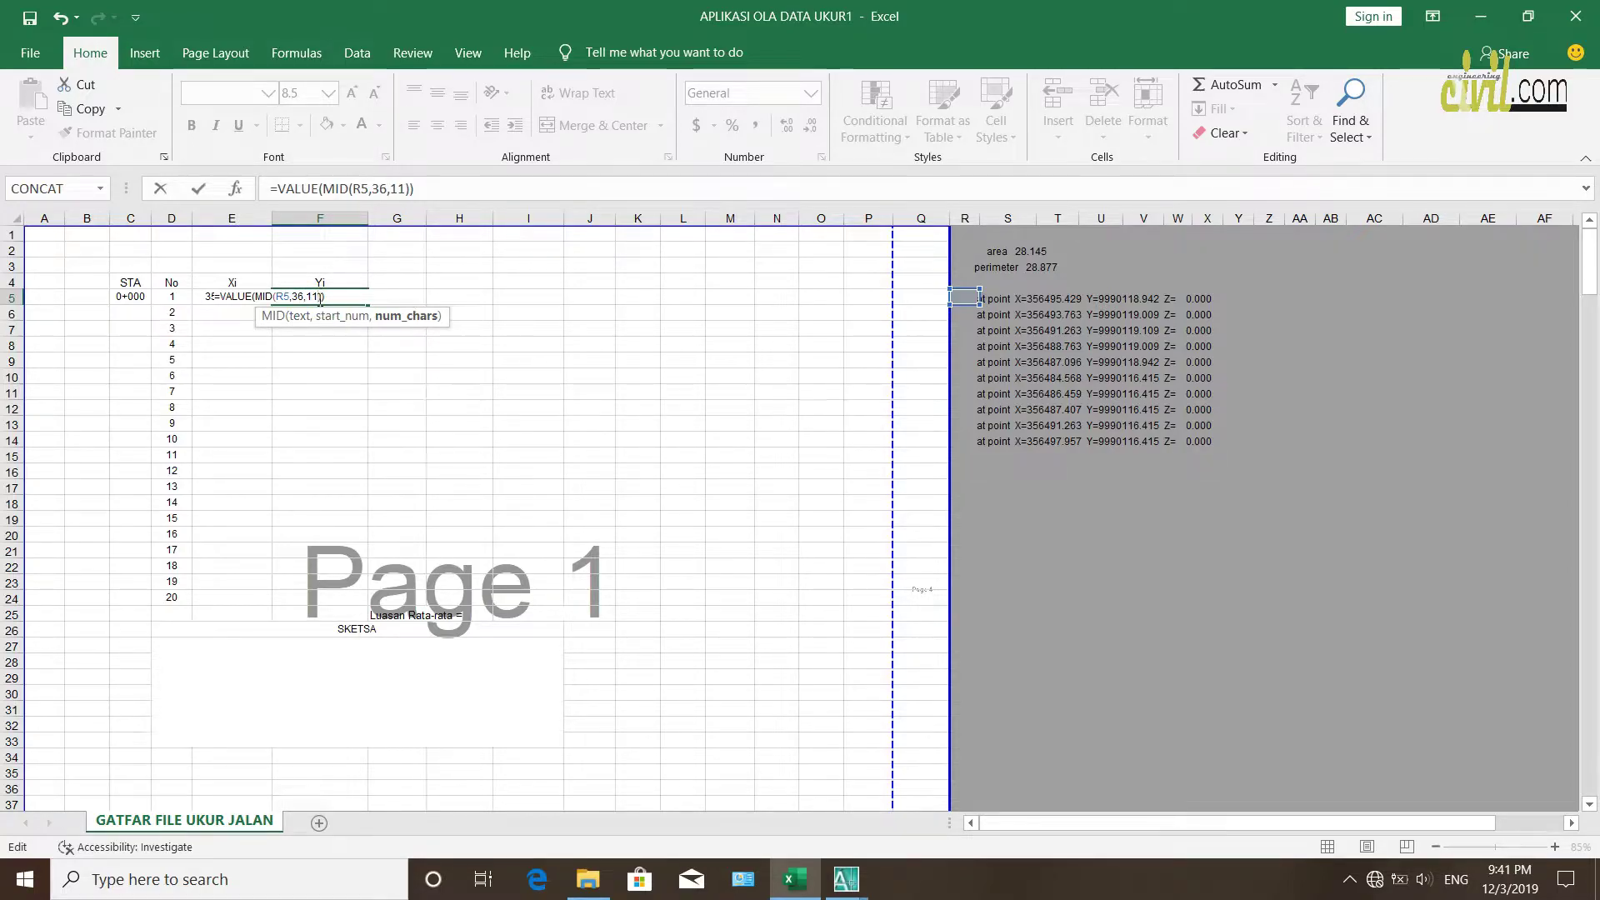
{"action": "key", "text": "BackSpace"}
{"action": "key", "text": "Return"}
{"action": "left_click", "coordinate": [319, 297]}
{"action": "double_click", "coordinate": [319, 297]}
{"action": "type", "text": "2"}
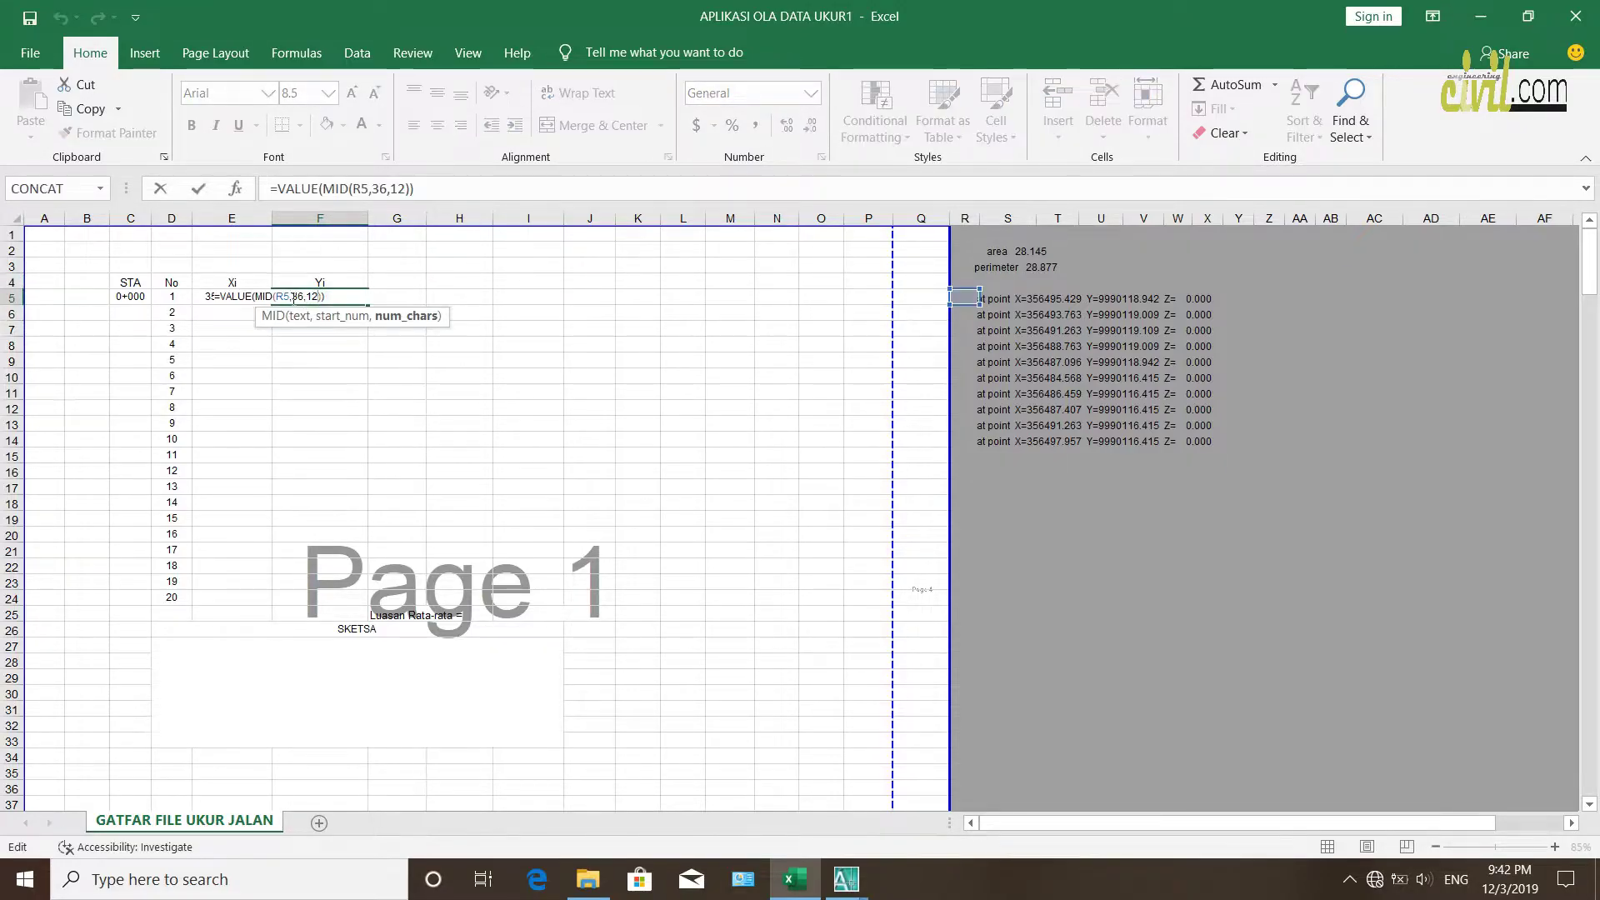
Correct the MID start number in the F5 formula so extraction begins at the first digit of R5's Y value
{"action": "left_click", "coordinate": [302, 298]}
{"action": "key", "text": "BackSpace"}
{"action": "key", "text": "Return"}
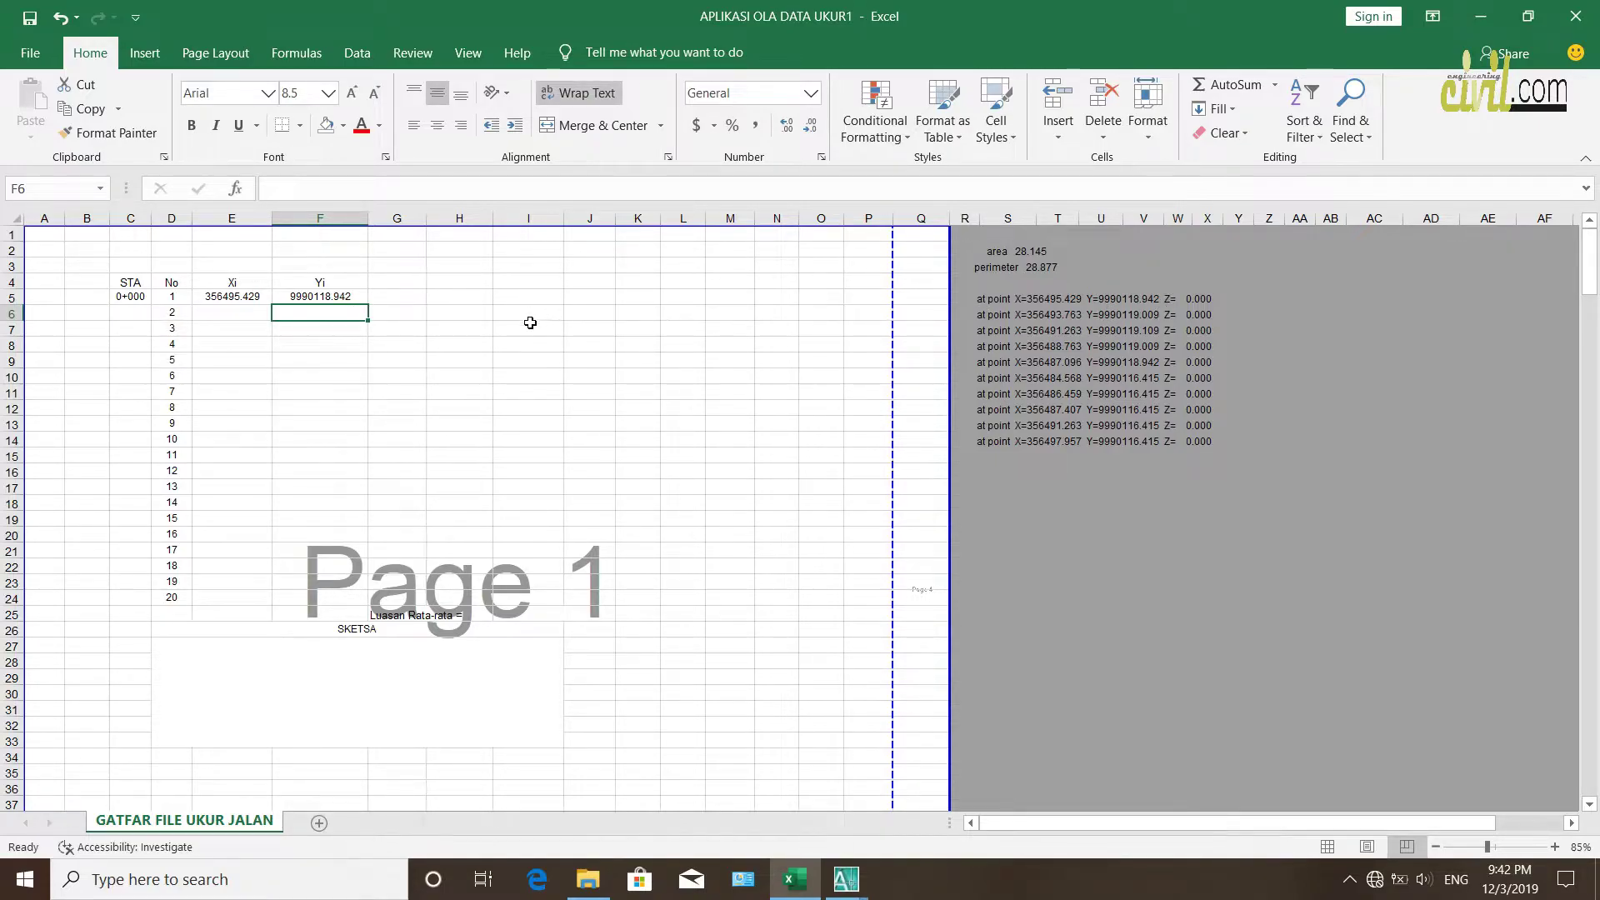
Fill the E5:F5 formulas down to row 16 and clear the surplus cells E15:F16
{"action": "left_click", "coordinate": [247, 294]}
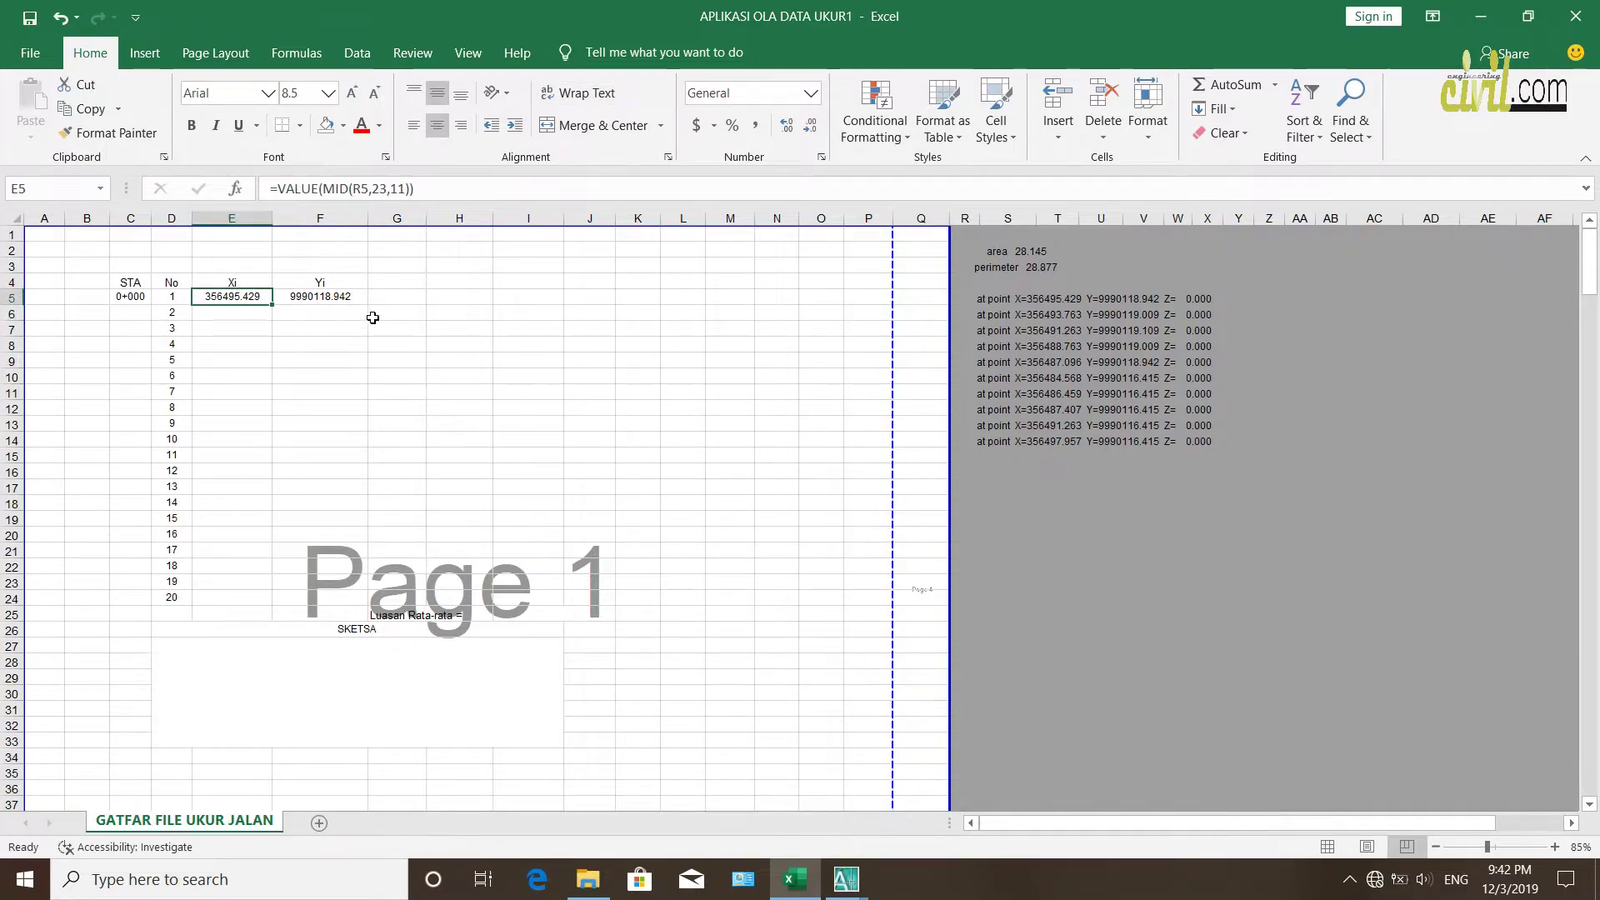
{"action": "left_click_drag", "start_coordinate": [259, 295], "coordinate": [354, 479]}
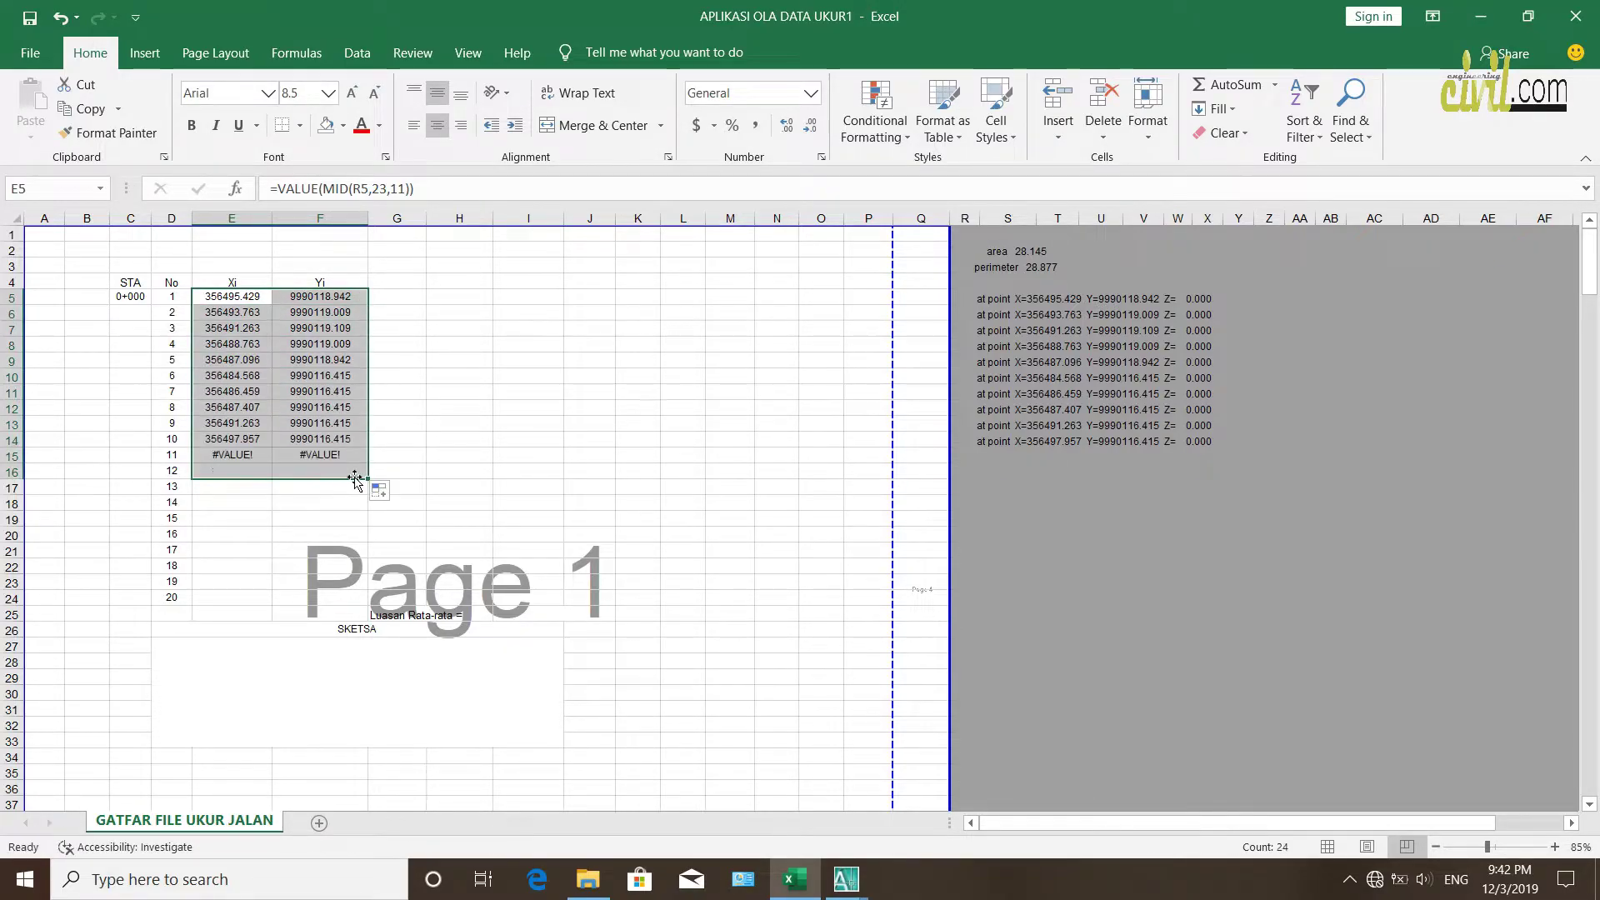
{"action": "left_click_drag", "start_coordinate": [266, 454], "coordinate": [302, 473]}
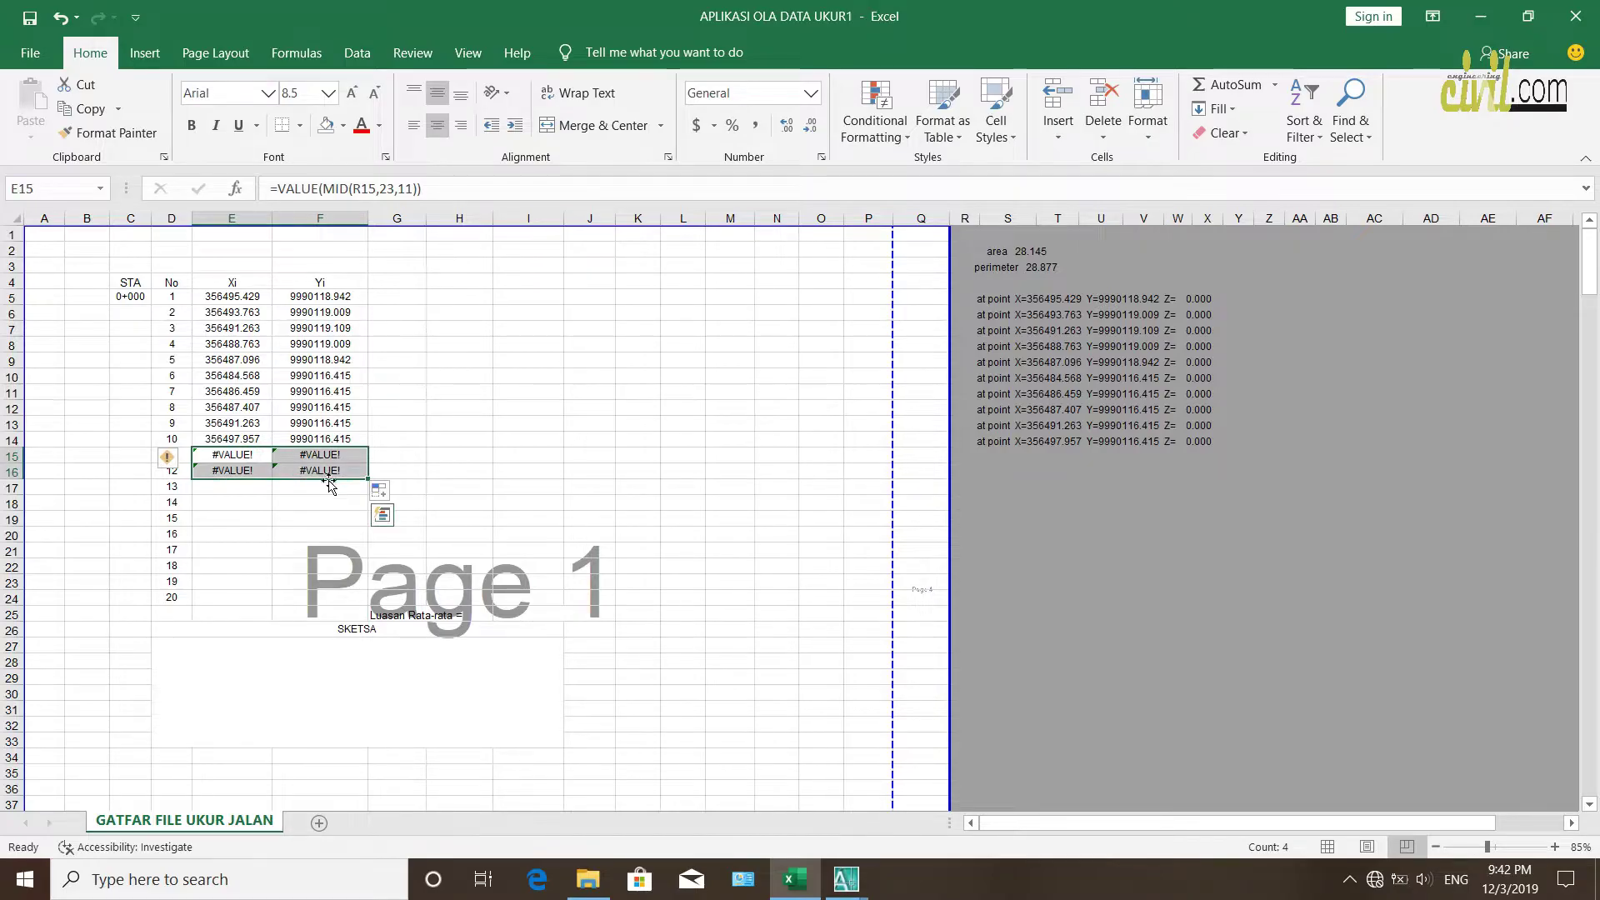
{"action": "key", "text": "Delete"}
{"action": "left_click", "coordinate": [583, 485]}
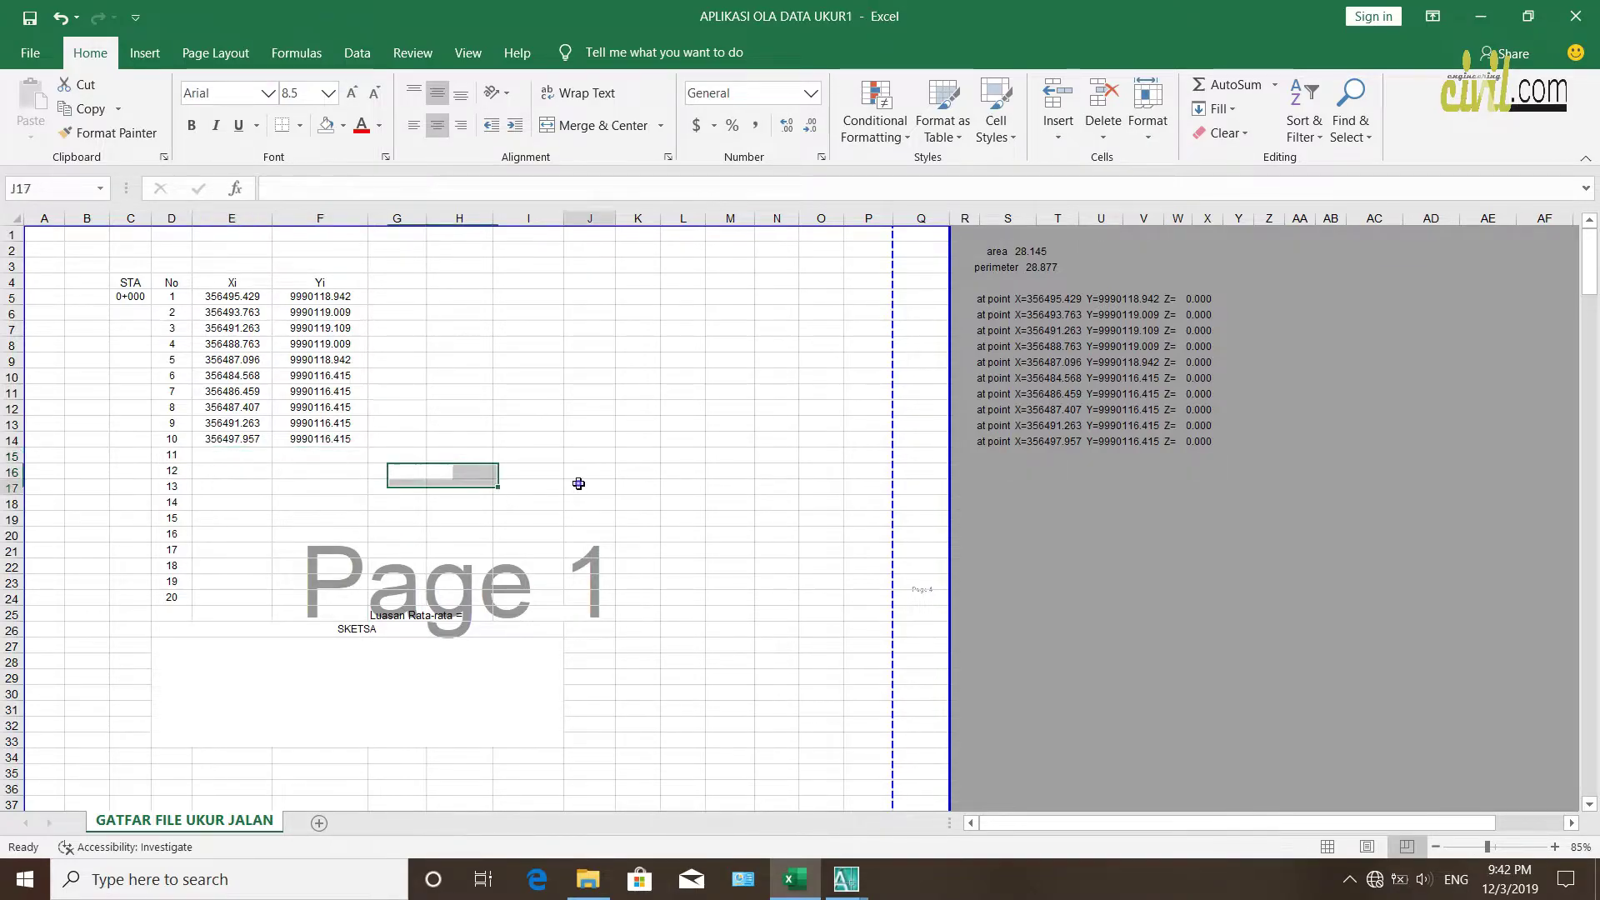
Copy the first point's coordinate text from R5 into R15, below the last listed point
{"action": "left_click", "coordinate": [1052, 486]}
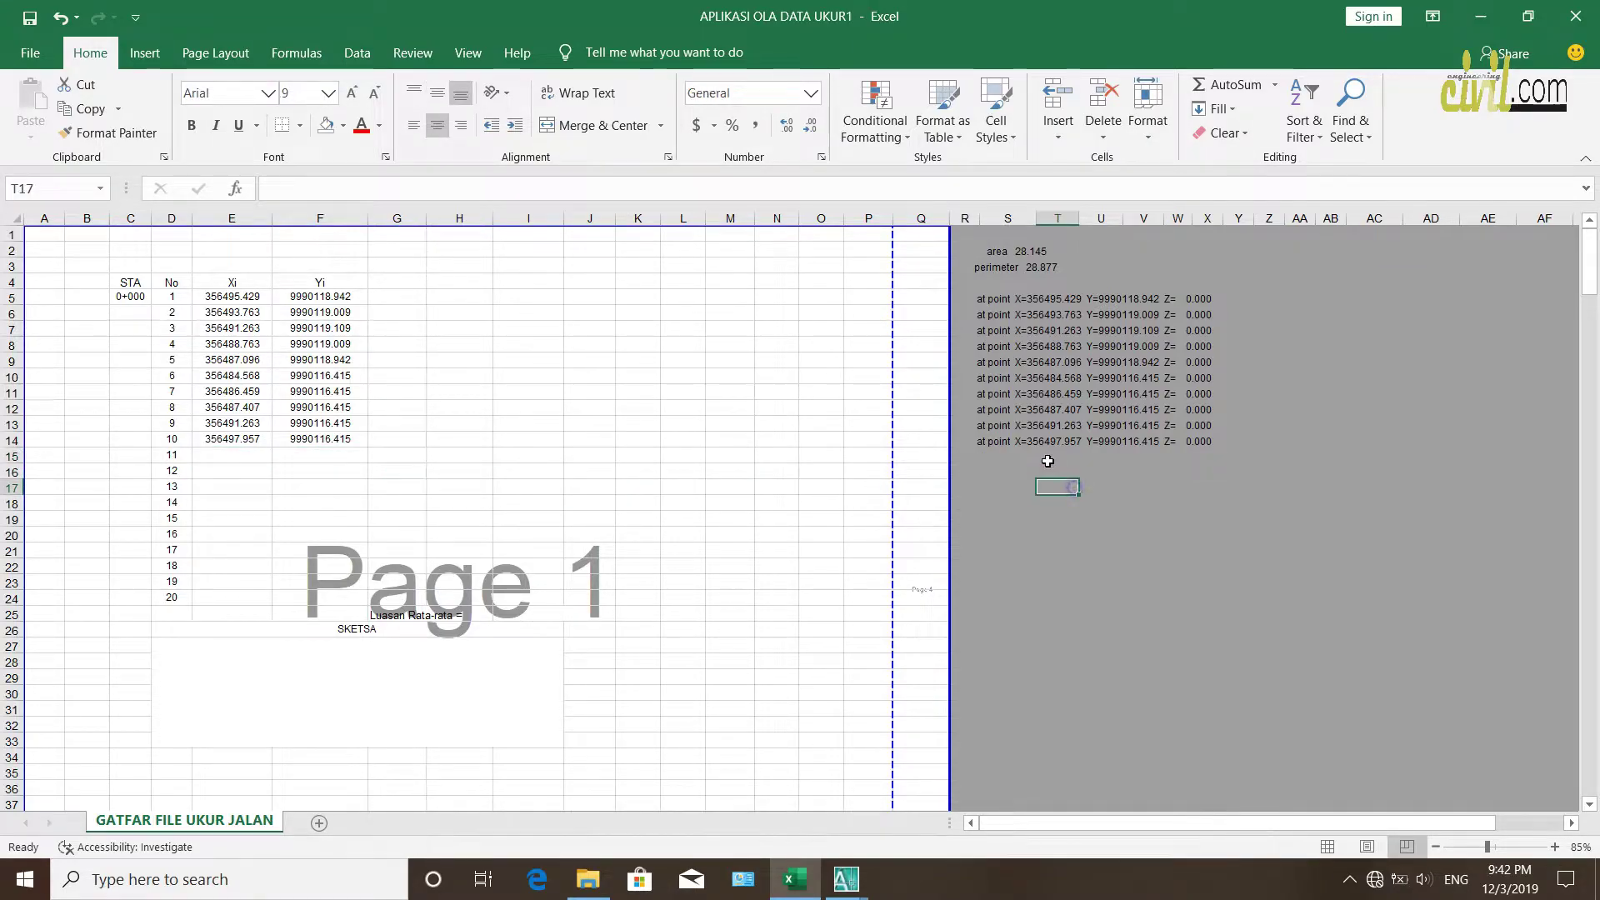
{"action": "left_click", "coordinate": [991, 458]}
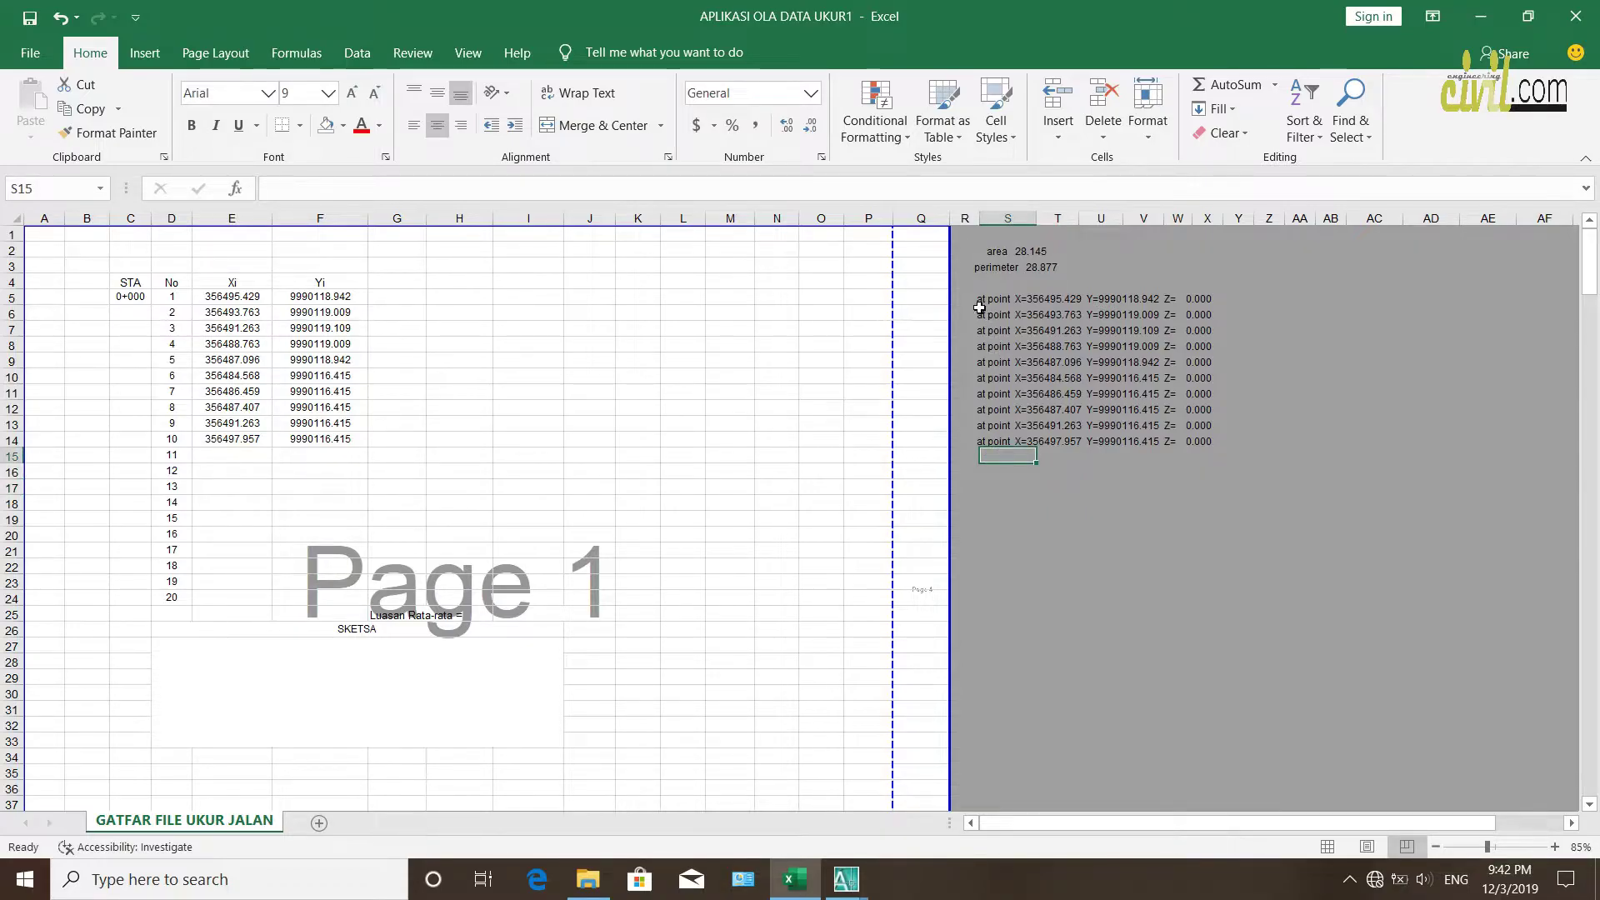
{"action": "left_click", "coordinate": [967, 299]}
{"action": "key", "text": "ctrl+c"}
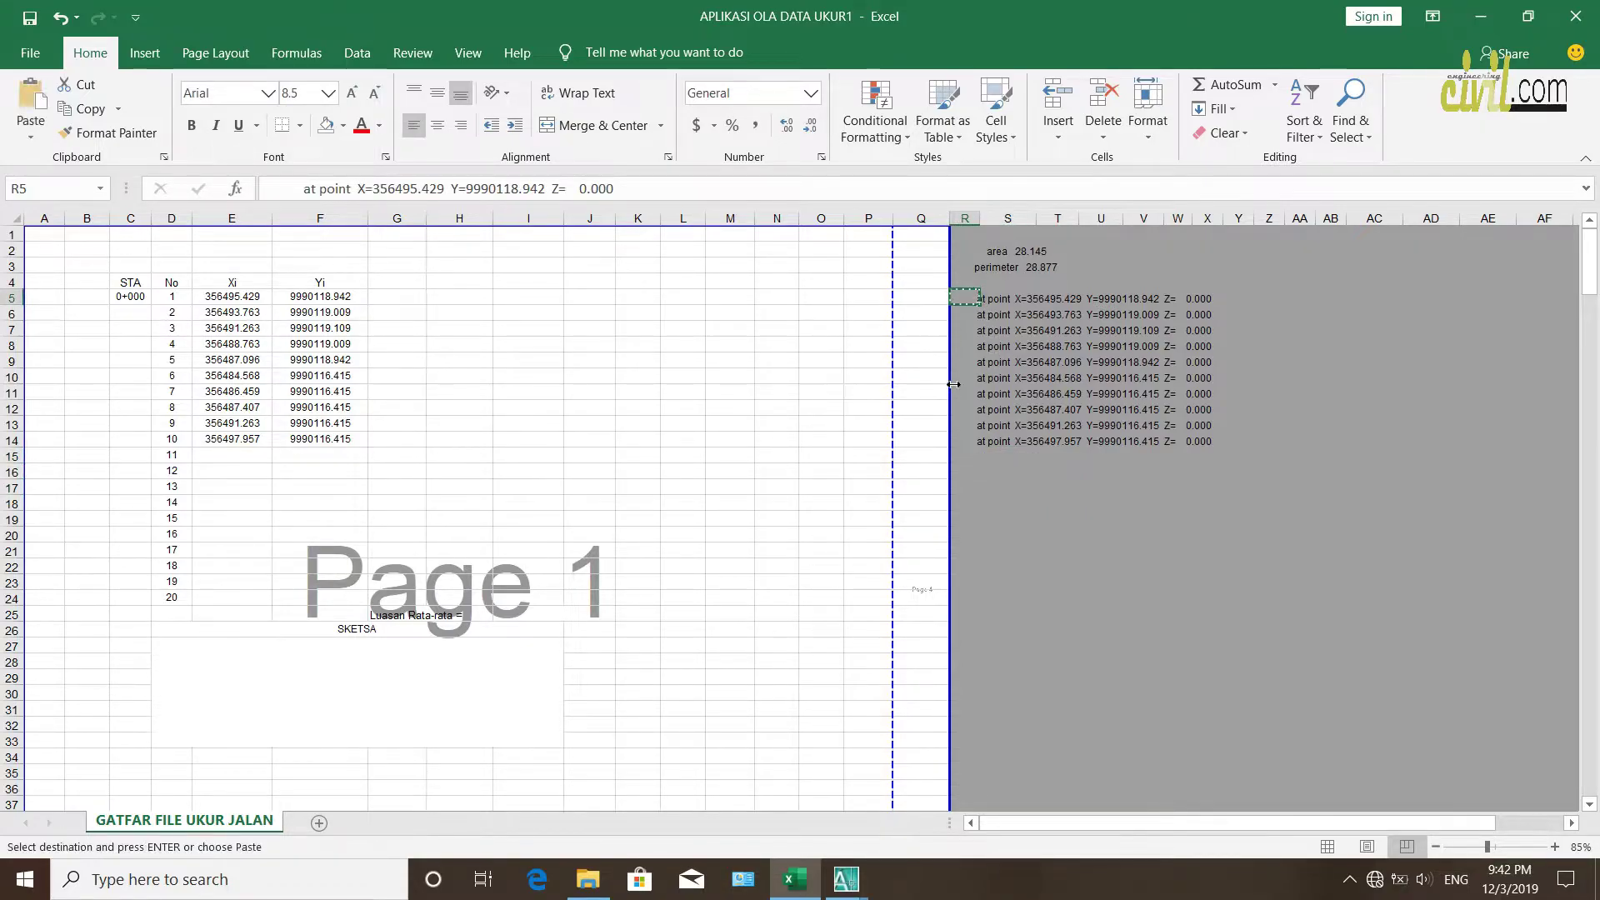
{"action": "left_click", "coordinate": [978, 455]}
{"action": "key", "text": "ctrl+v"}
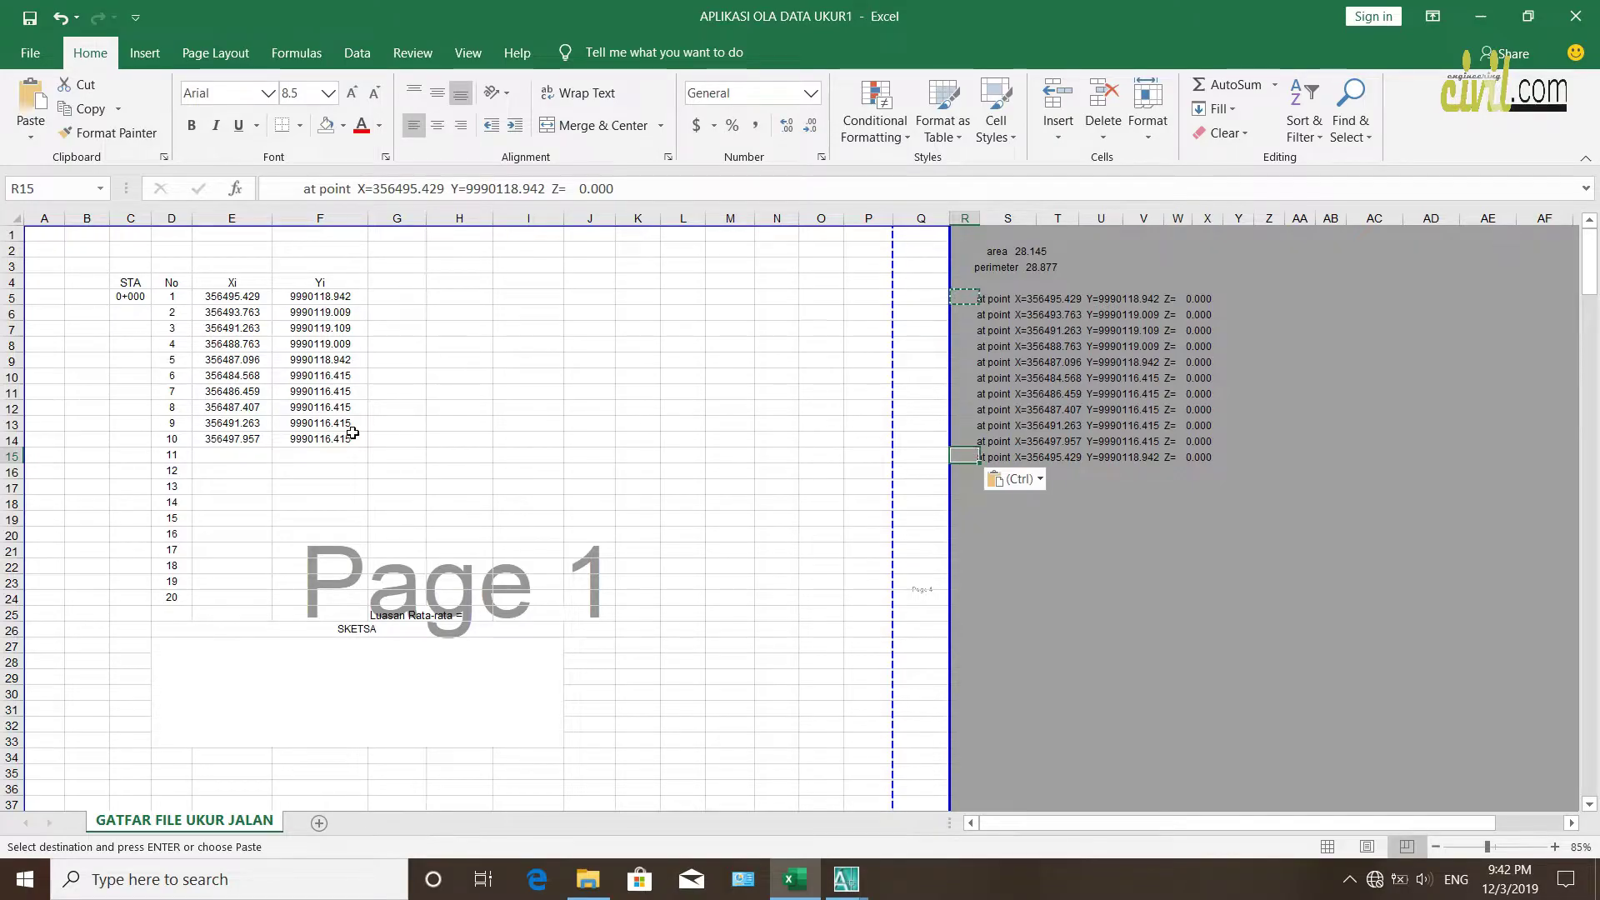
Fill the Xi and Yi formulas from E14:F14 down to row 15
{"action": "left_click_drag", "start_coordinate": [252, 439], "coordinate": [370, 463]}
{"action": "double_click", "coordinate": [329, 456]}
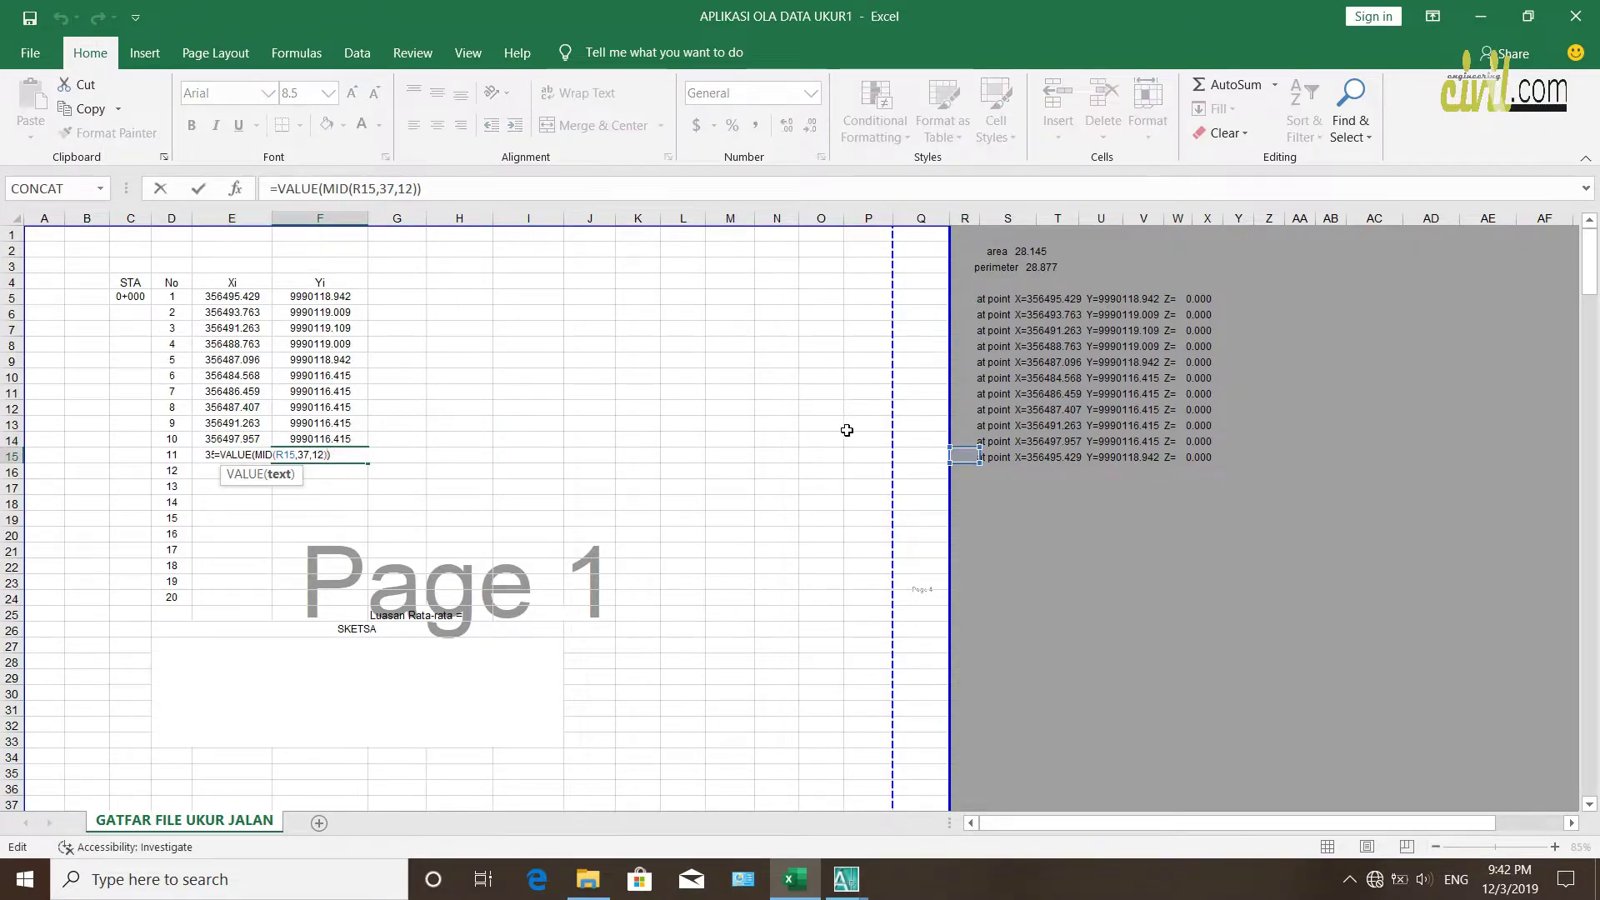
{"action": "key", "text": "Escape"}
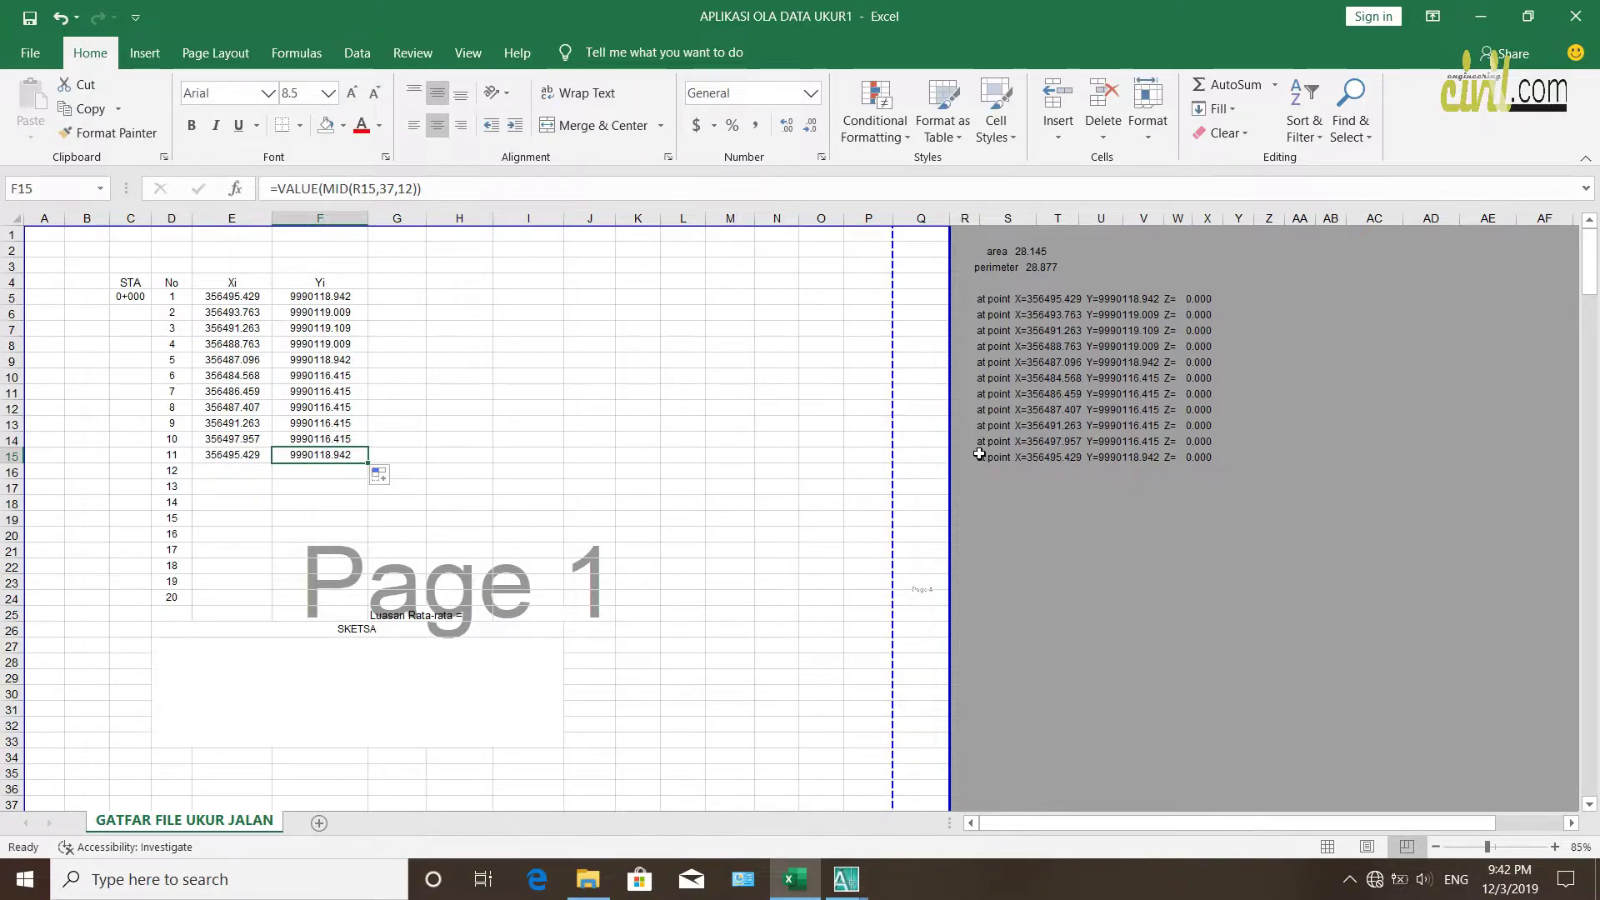
{"action": "left_click", "coordinate": [1006, 502]}
{"action": "scroll", "coordinate": [587, 505], "scroll_direction": "down", "scroll_amount": 2}
{"action": "scroll", "coordinate": [578, 503], "scroll_direction": "up", "scroll_amount": 2}
{"action": "scroll", "coordinate": [567, 521], "scroll_direction": "down", "scroll_amount": 2}
{"action": "scroll", "coordinate": [553, 542], "scroll_direction": "up", "scroll_amount": 2}
{"action": "left_click", "coordinate": [646, 472]}
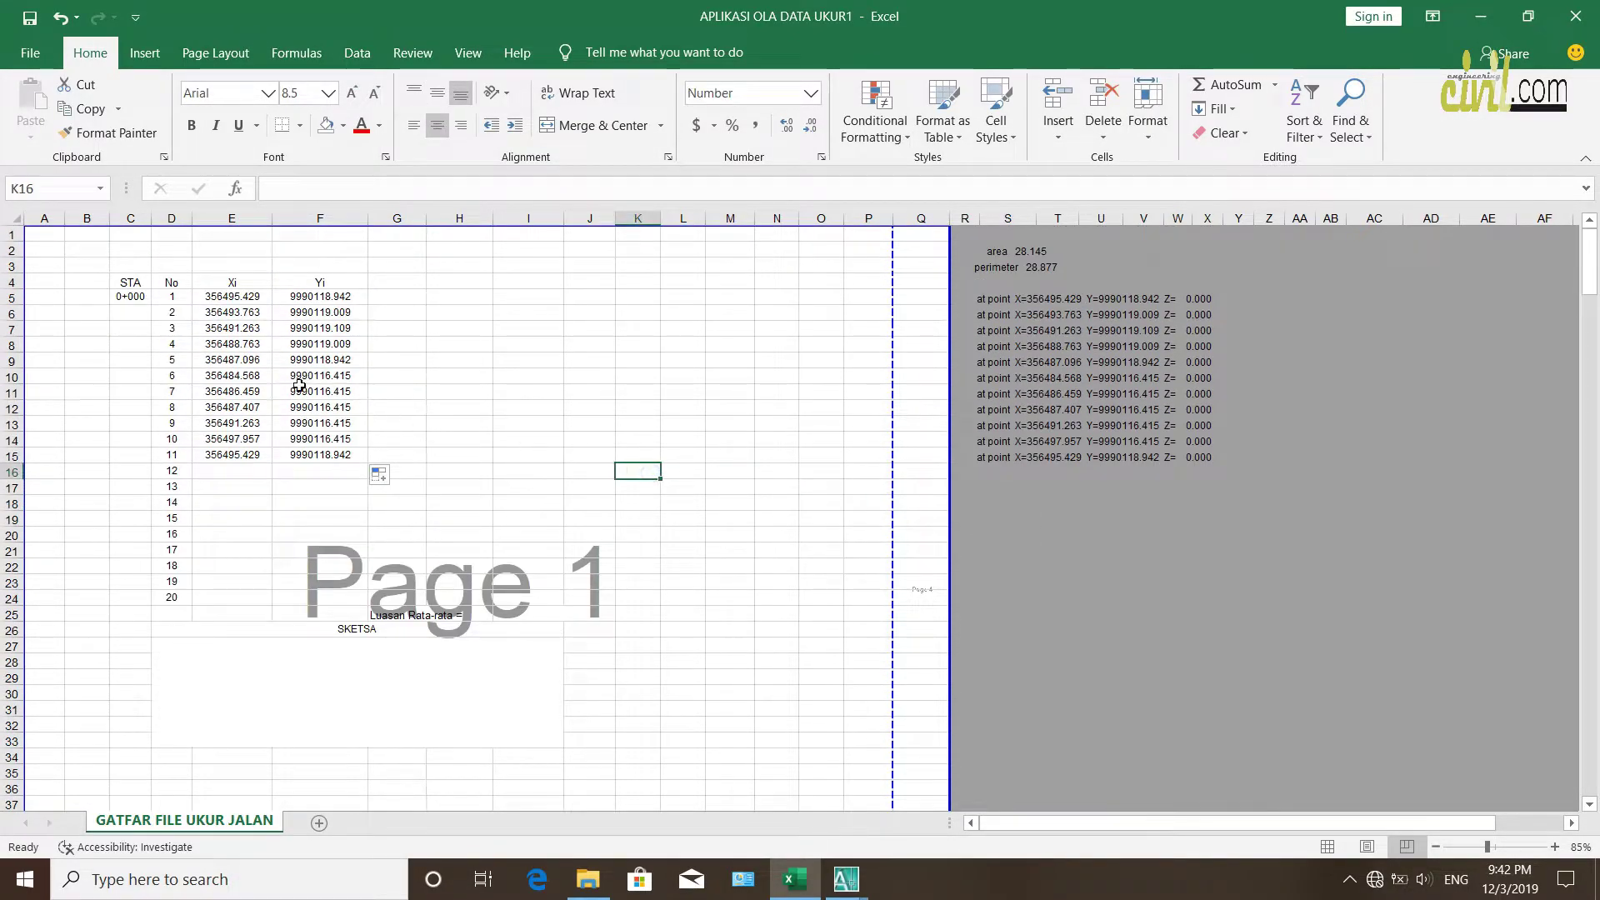
Apply all borders to the coordinate table range C4:F25
{"action": "left_click_drag", "start_coordinate": [117, 277], "coordinate": [299, 606]}
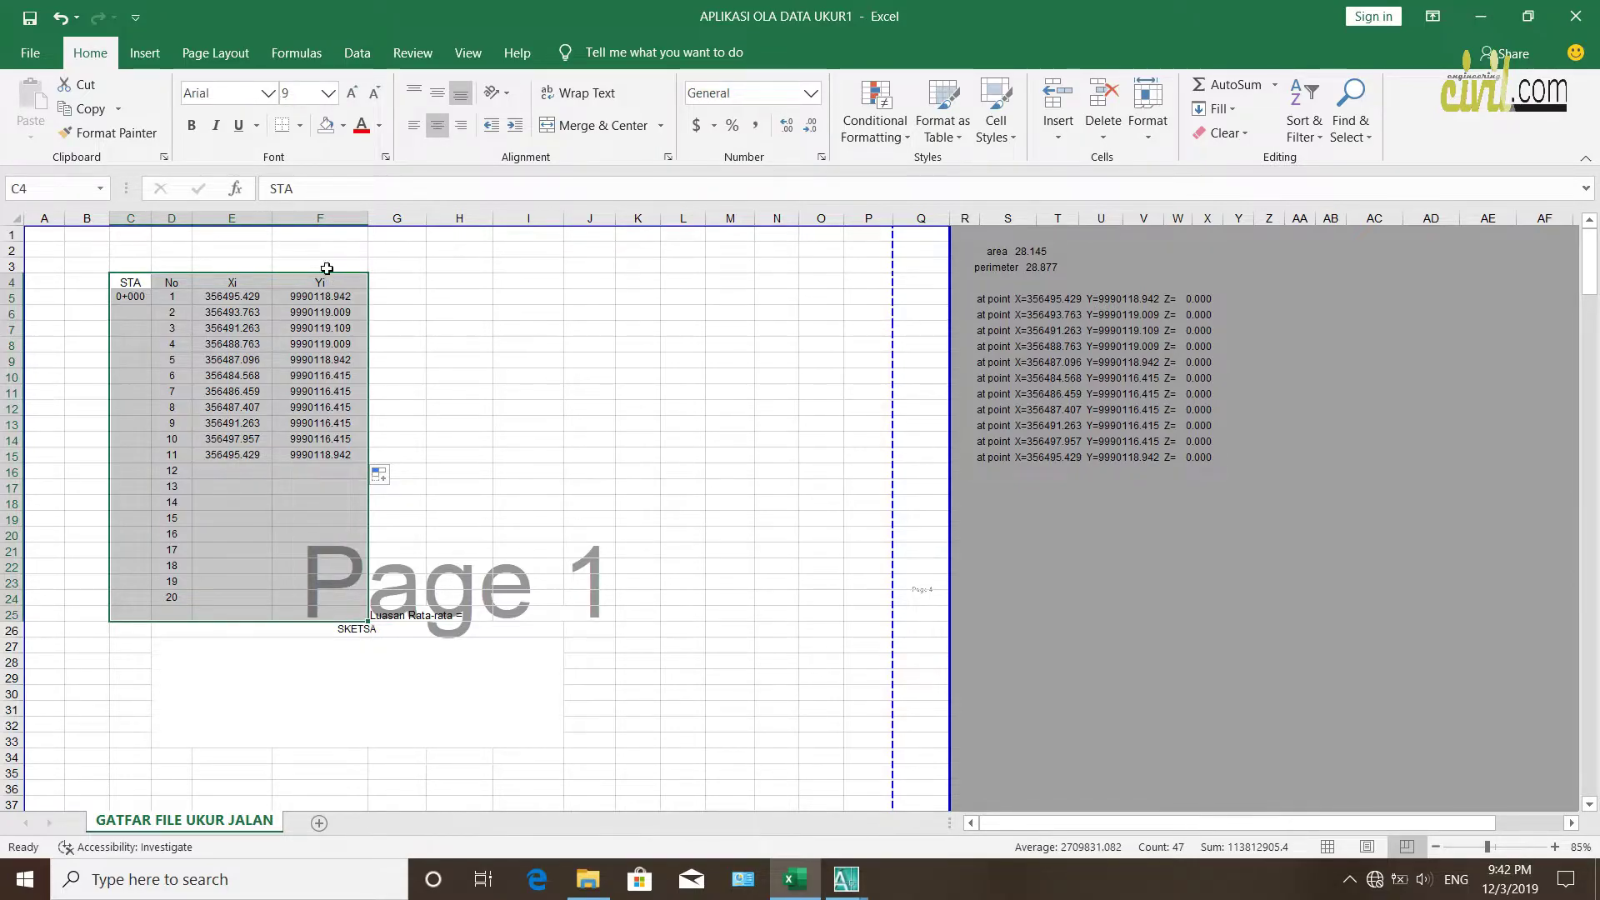
{"action": "left_click", "coordinate": [305, 124]}
{"action": "left_click", "coordinate": [350, 275]}
{"action": "left_click", "coordinate": [543, 415]}
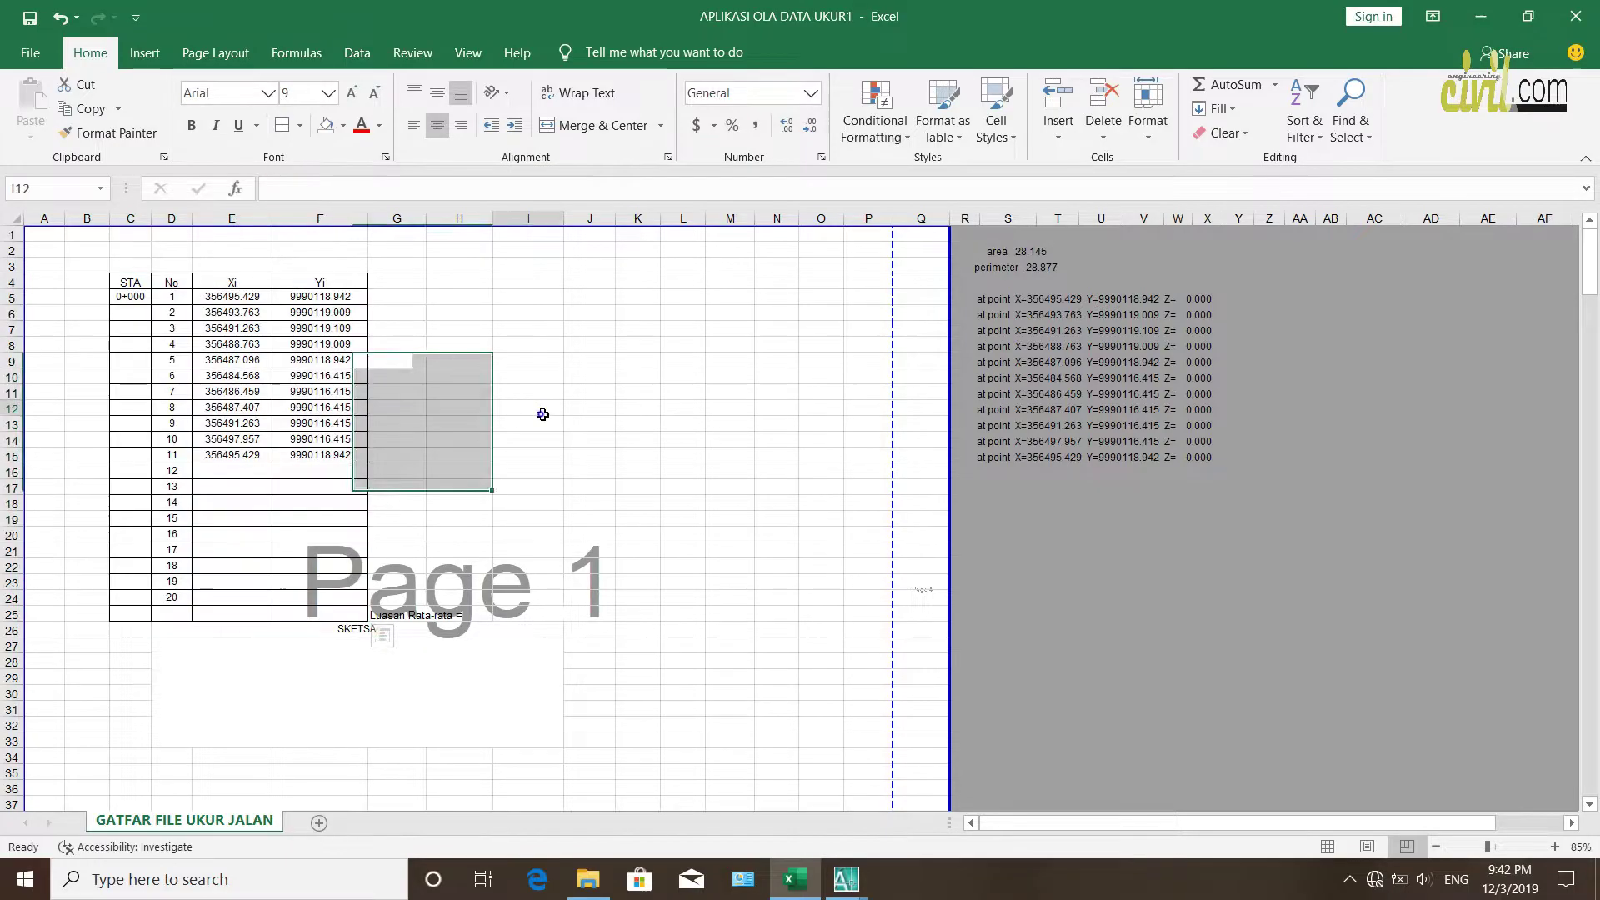
Apply a thick outside border around the SKETSA block C26:I33
{"action": "scroll", "coordinate": [236, 475], "scroll_direction": "down", "scroll_amount": 2}
{"action": "left_click_drag", "start_coordinate": [127, 539], "coordinate": [439, 636]}
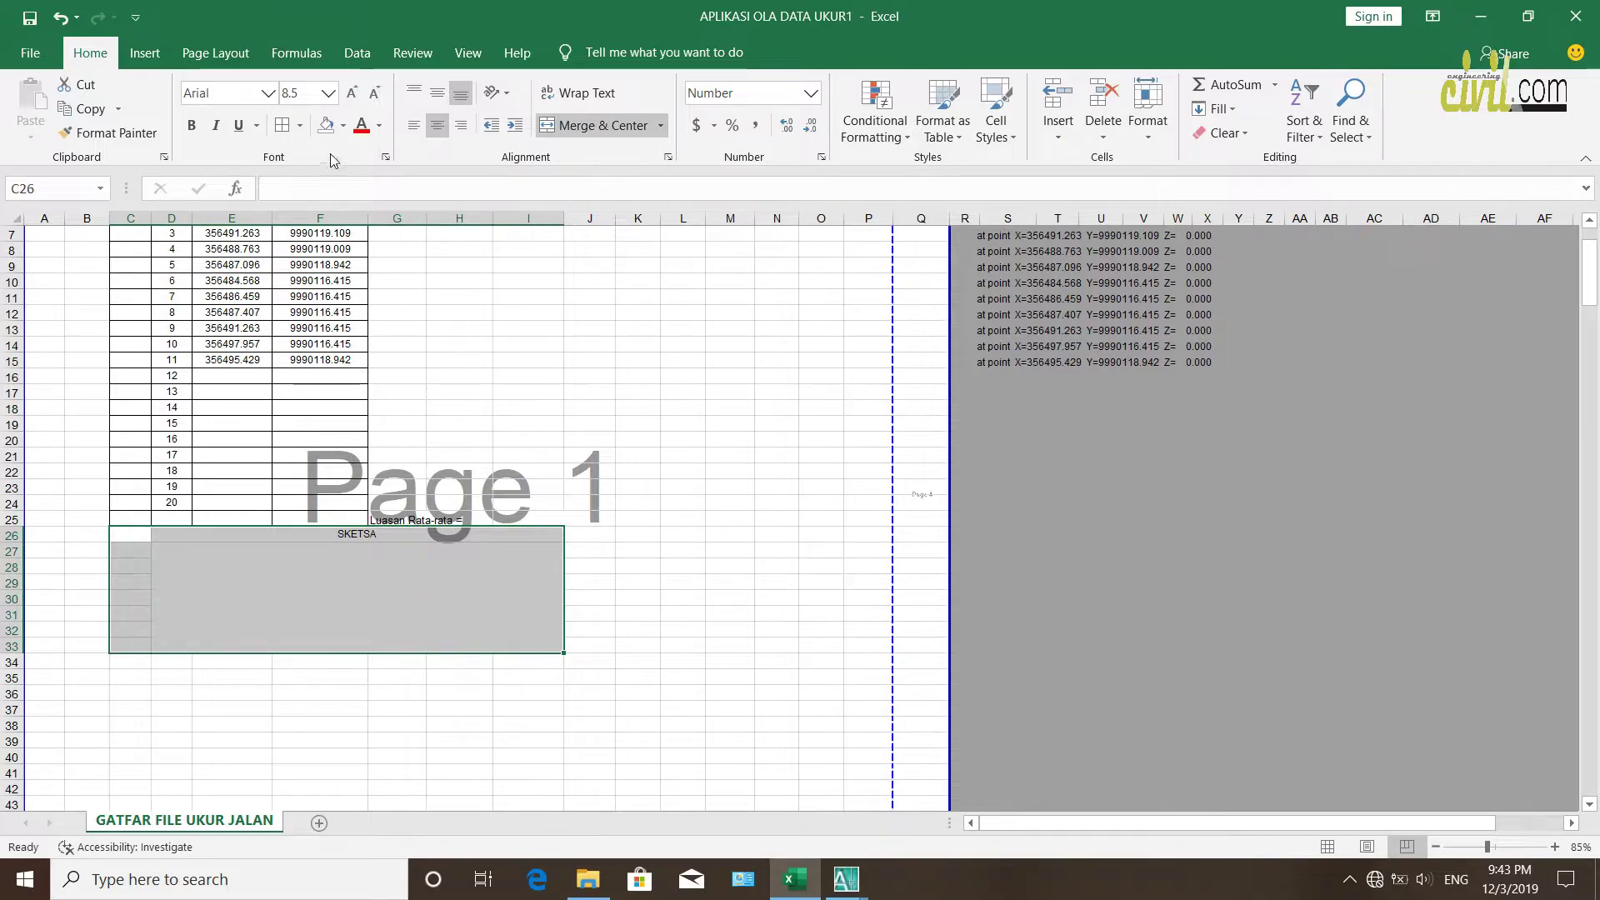
{"action": "left_click", "coordinate": [299, 130]}
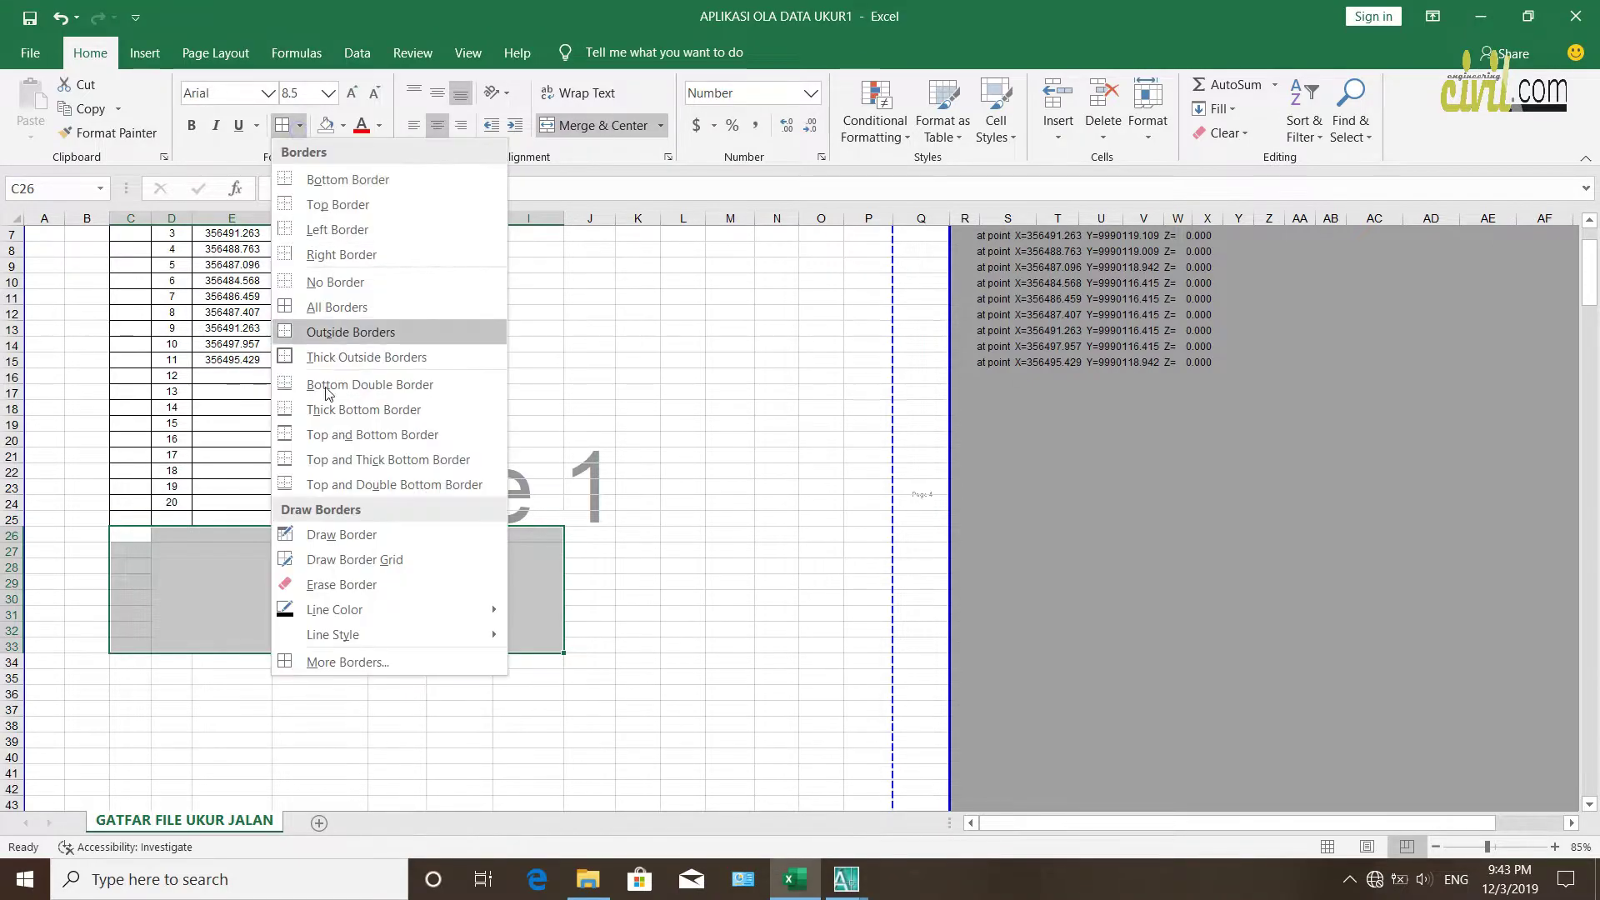
{"action": "left_click", "coordinate": [284, 351]}
{"action": "left_click", "coordinate": [677, 550]}
{"action": "scroll", "coordinate": [417, 442], "scroll_direction": "up", "scroll_amount": 2}
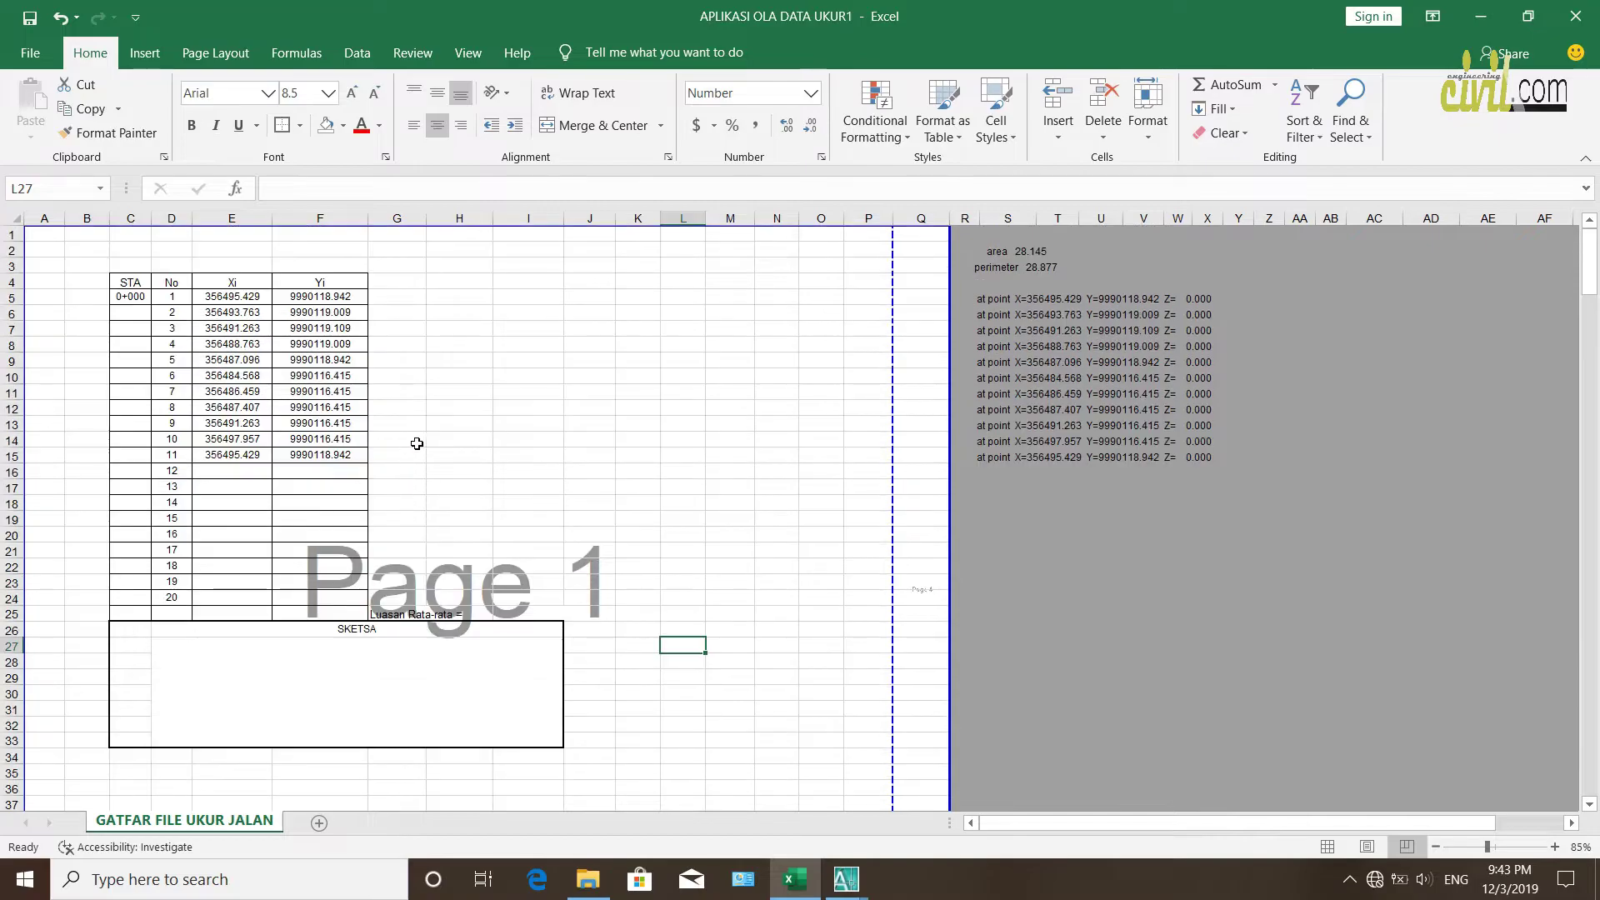
{"action": "left_click", "coordinate": [579, 377]}
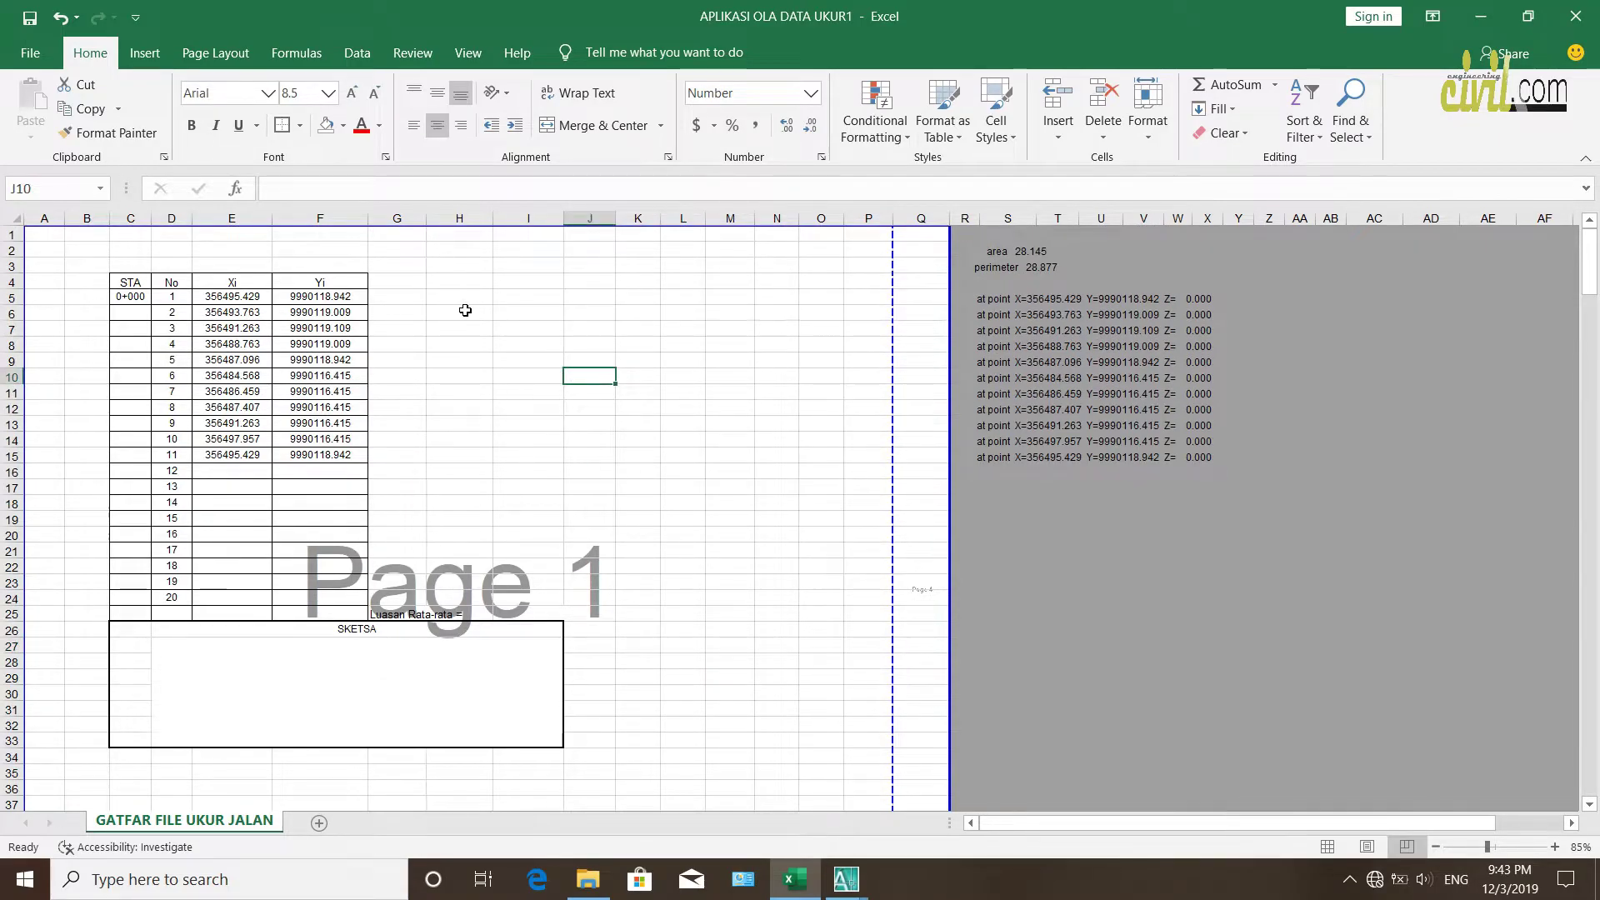
{"action": "left_click", "coordinate": [459, 436]}
{"action": "left_click", "coordinate": [472, 377]}
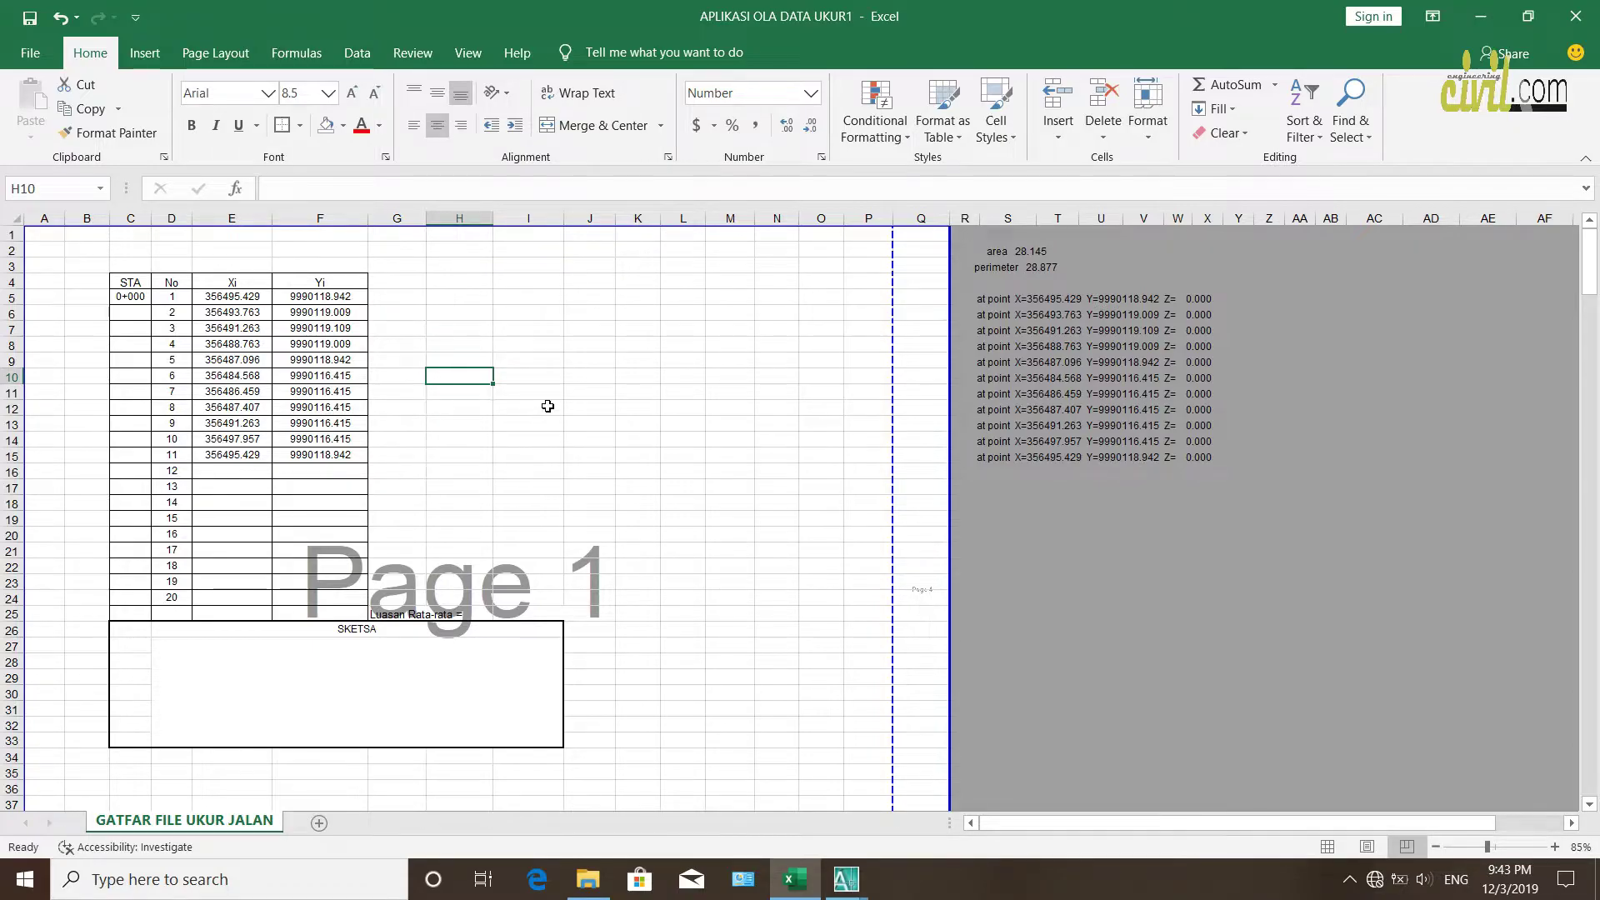
{"action": "left_click", "coordinate": [548, 406]}
{"action": "left_click", "coordinate": [571, 469]}
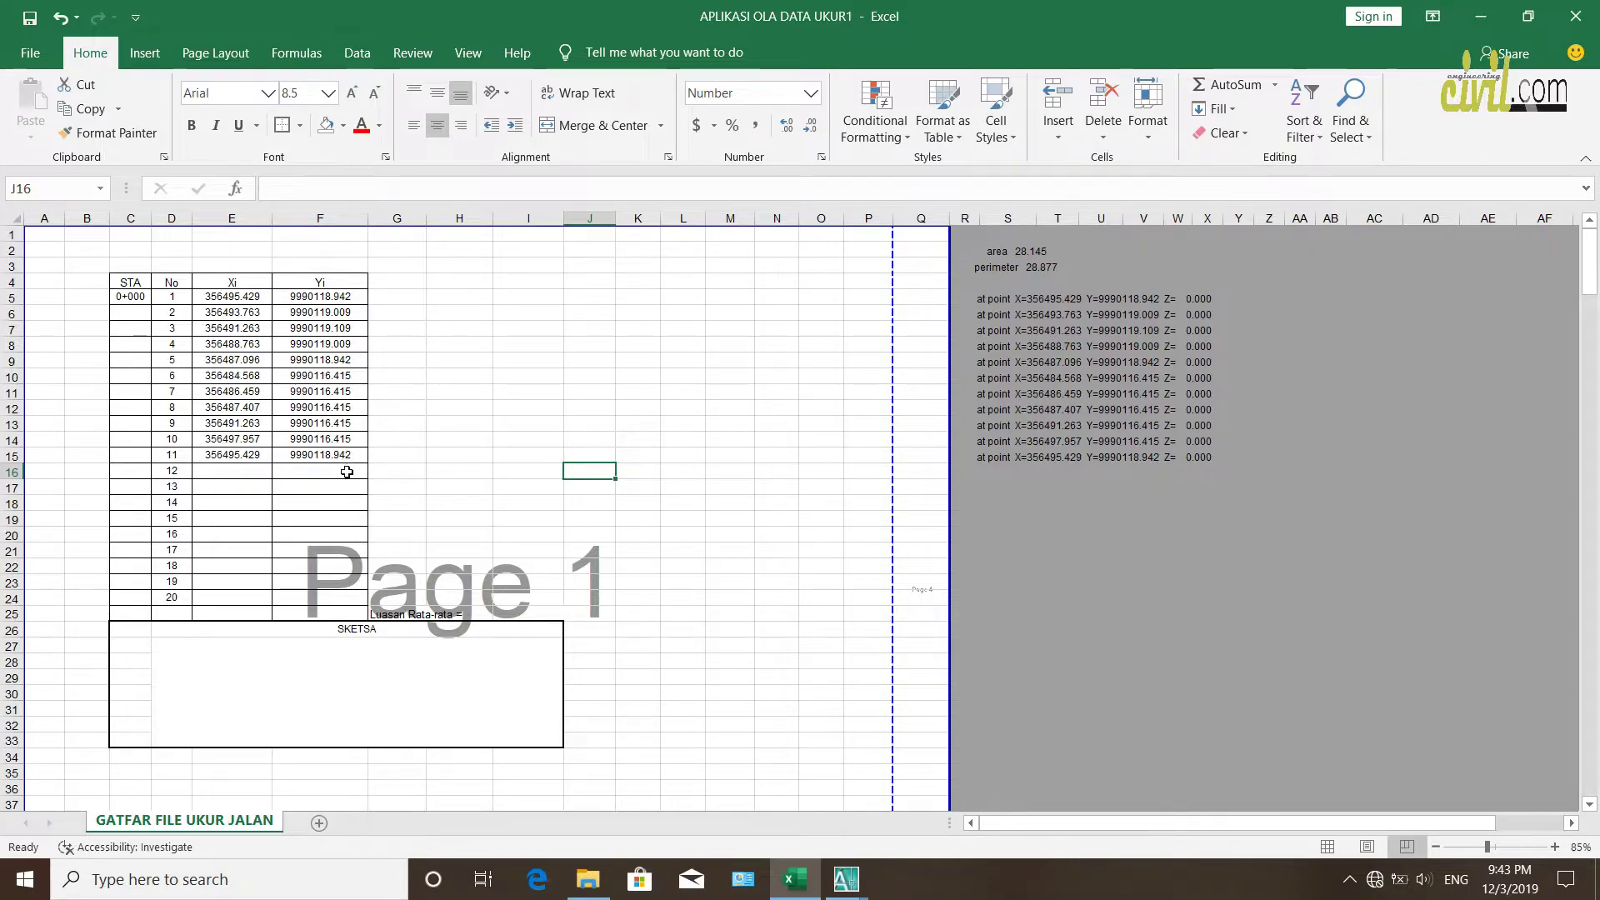
Merge and center the blank sketch area C27:I33 below the SKETSA heading
{"action": "left_click", "coordinate": [357, 664]}
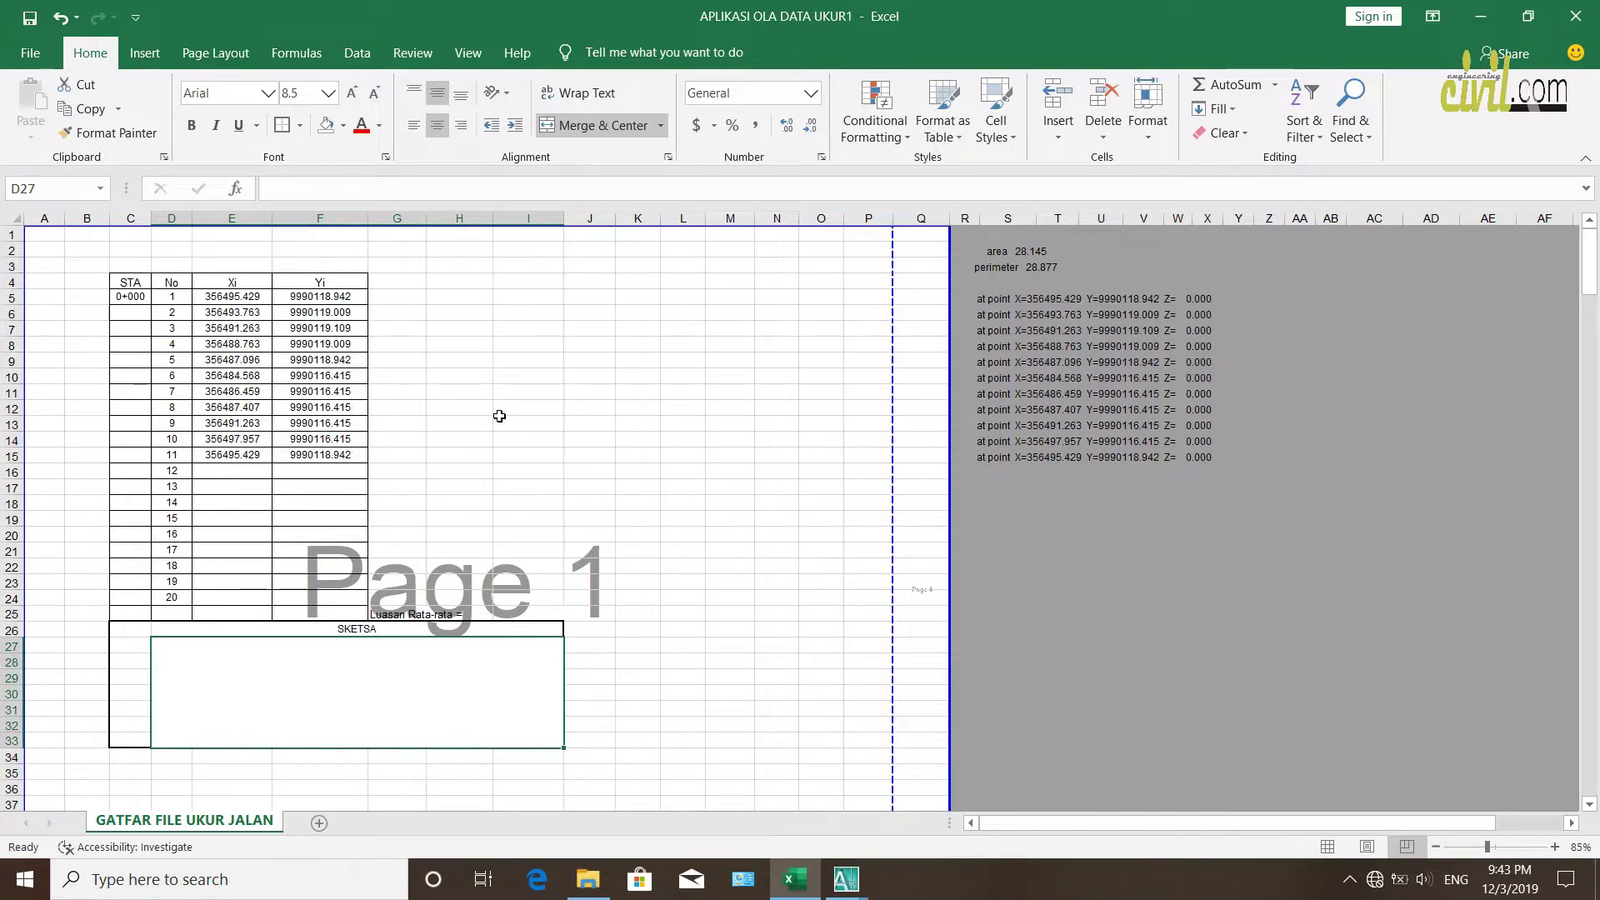
{"action": "left_click_drag", "start_coordinate": [261, 665], "coordinate": [148, 674]}
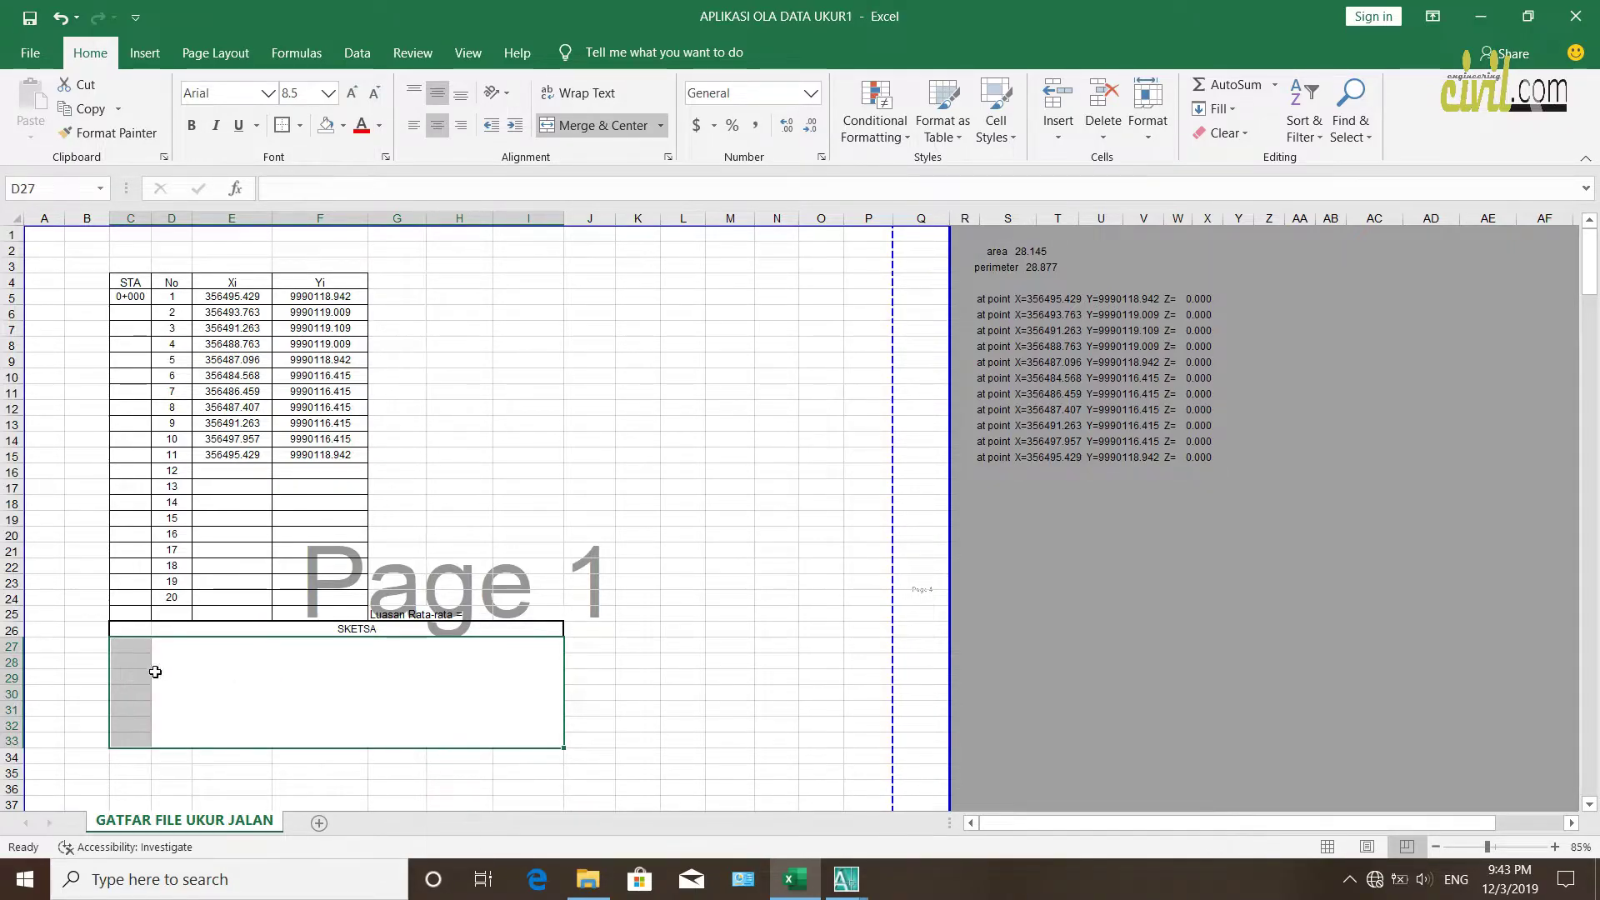
{"action": "left_click", "coordinate": [602, 125]}
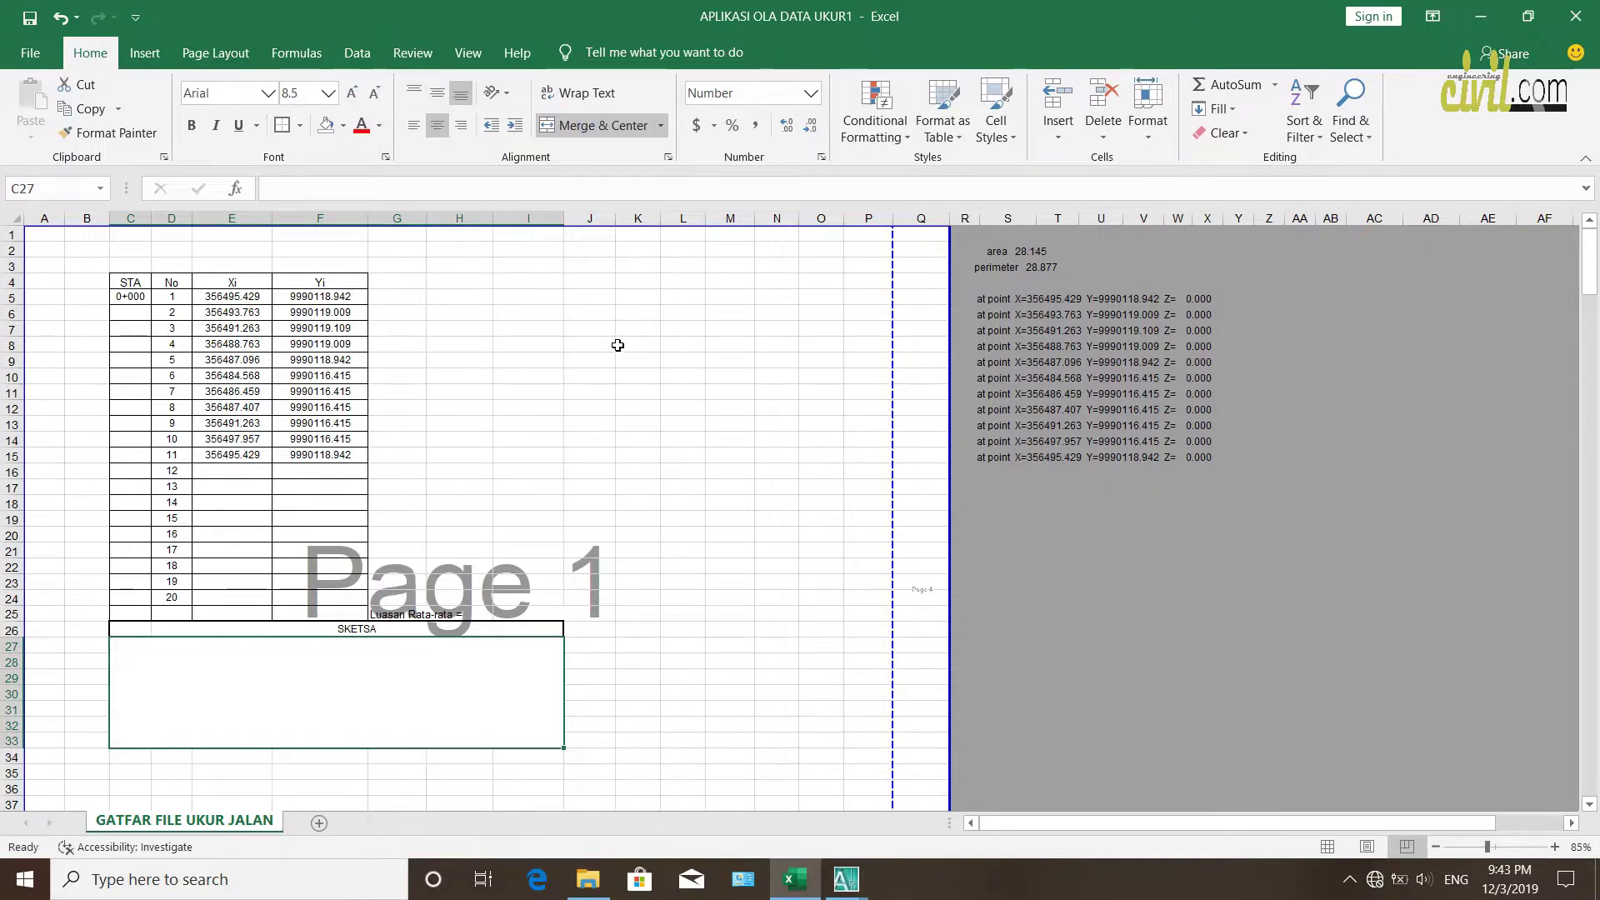
{"action": "left_click", "coordinate": [731, 548]}
{"action": "left_click", "coordinate": [504, 686]}
{"action": "left_click", "coordinate": [144, 53]}
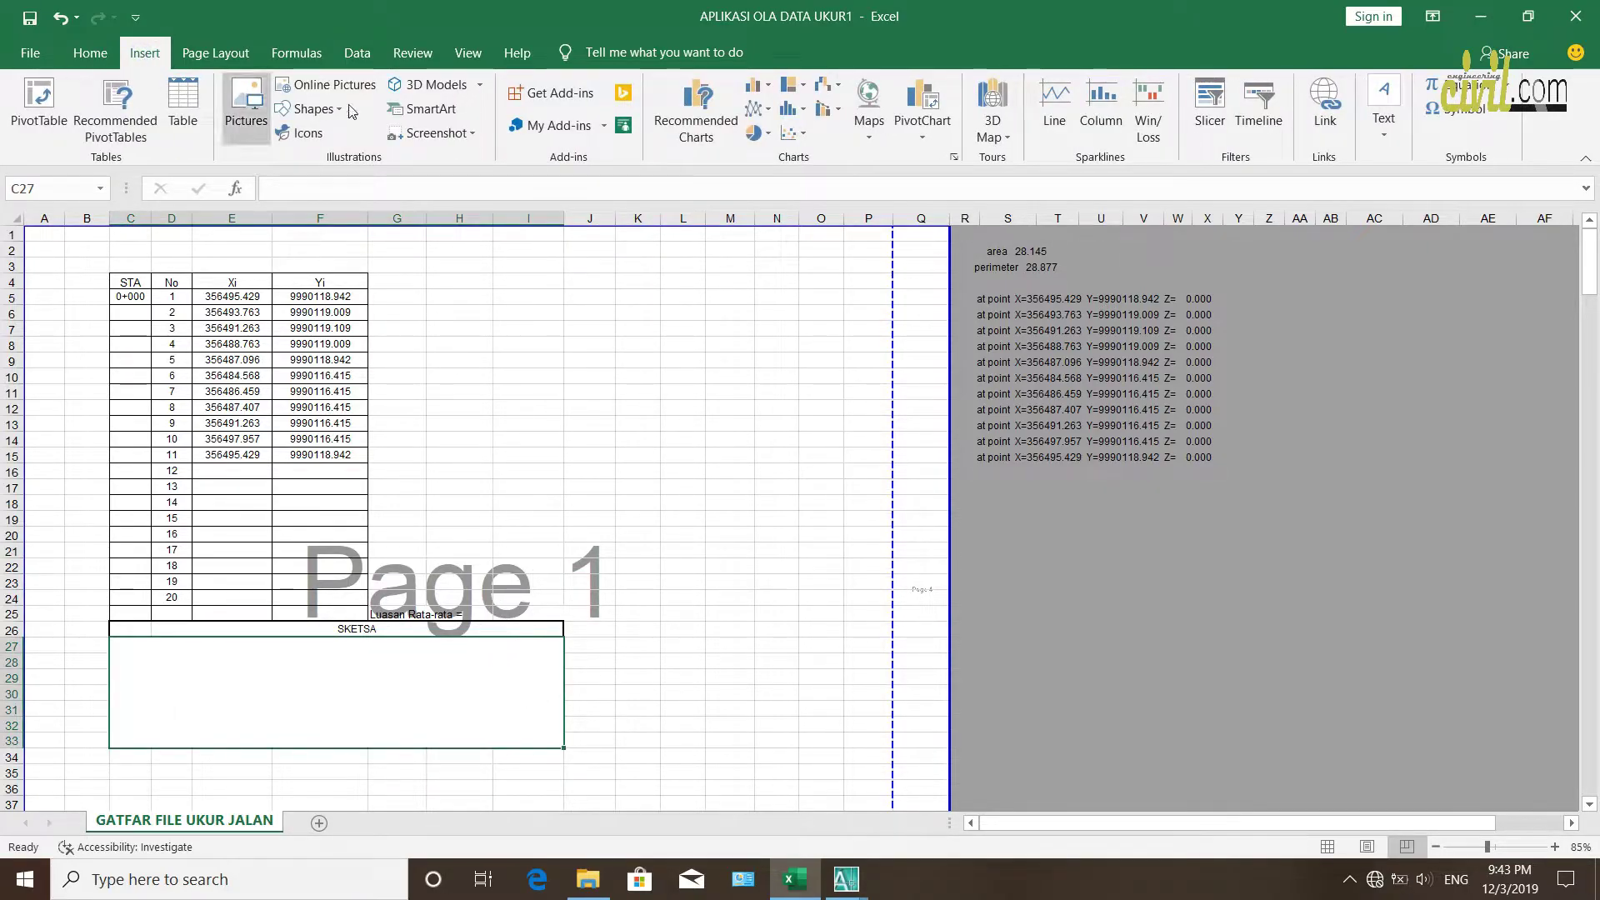
{"action": "left_click", "coordinate": [793, 134]}
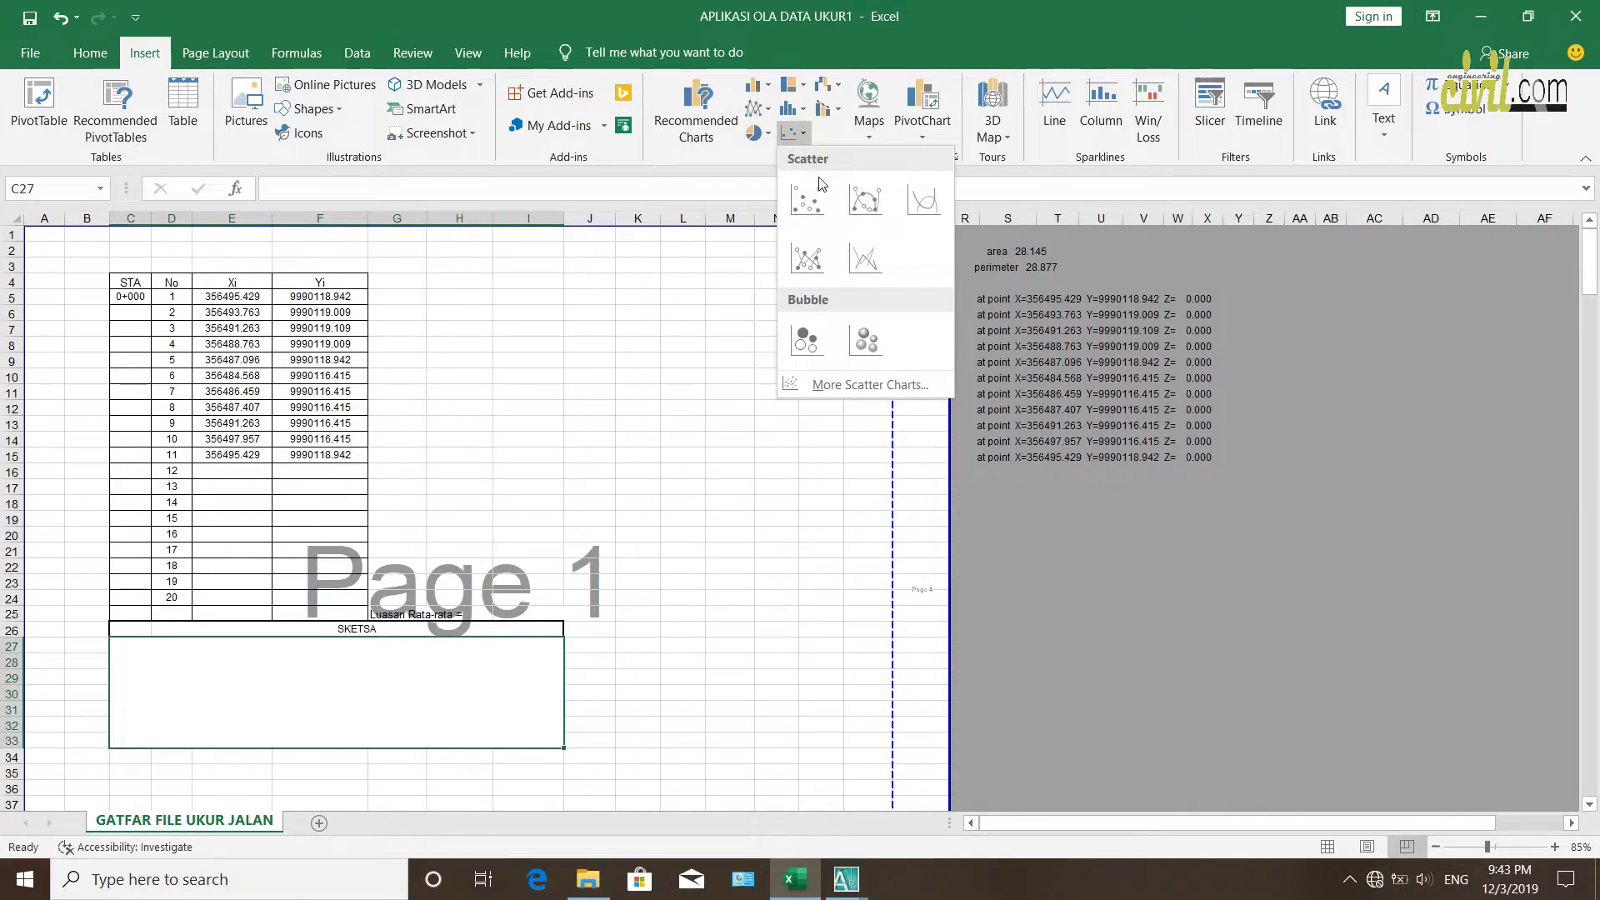
{"action": "left_click", "coordinate": [806, 254]}
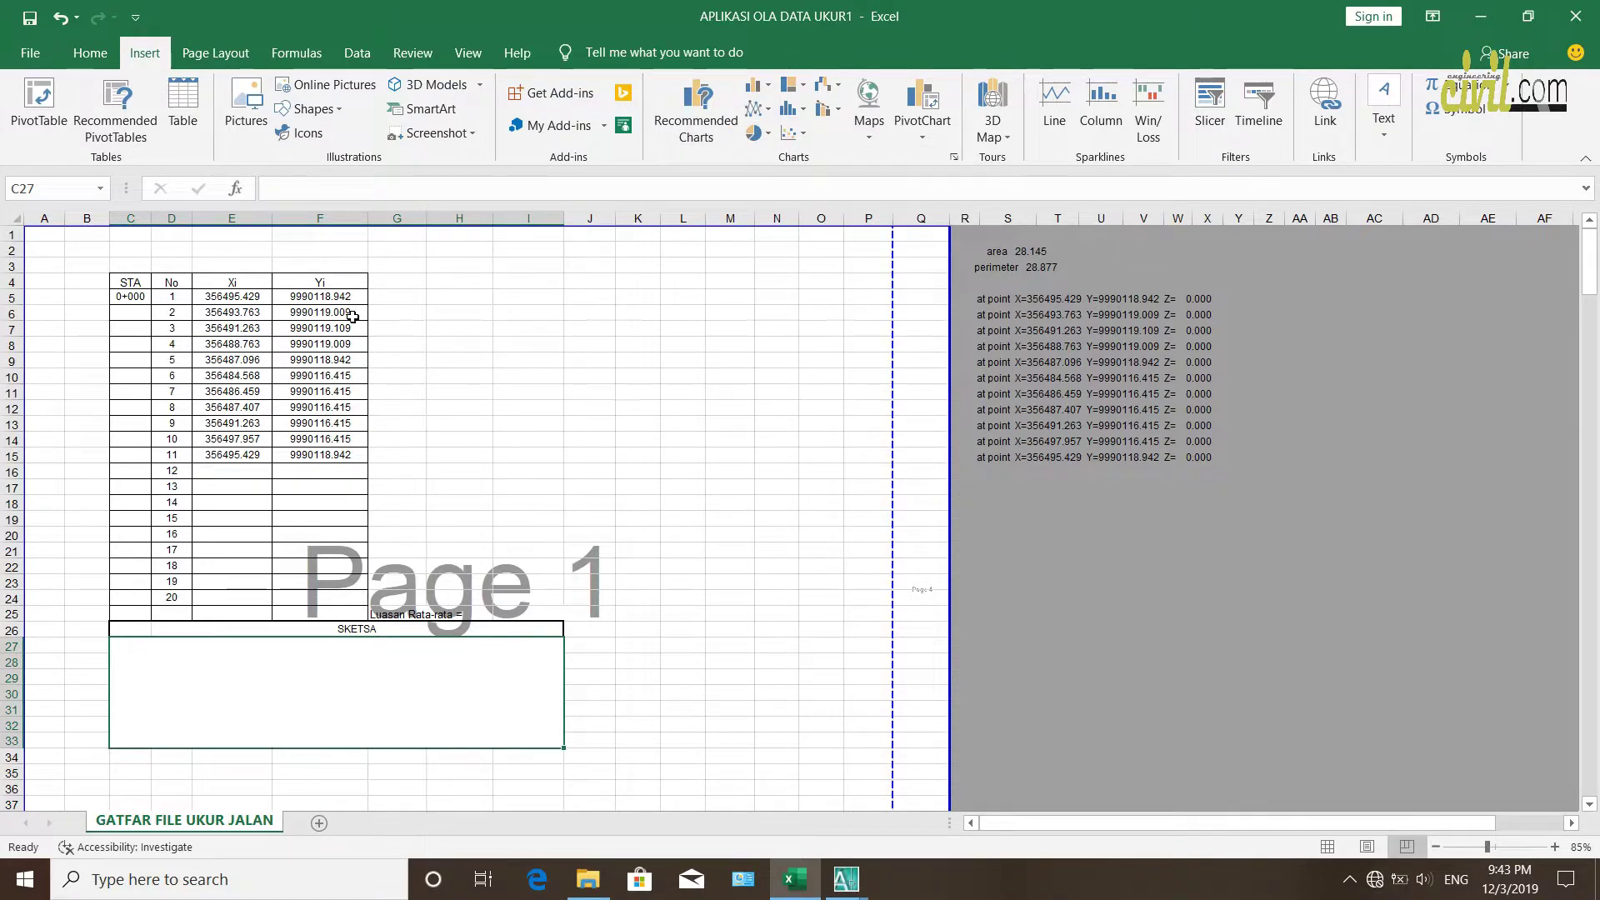
Insert a scatter chart with straight lines and markers from the Xi and Yi values in E5:F15
{"action": "left_click_drag", "start_coordinate": [241, 299], "coordinate": [325, 447]}
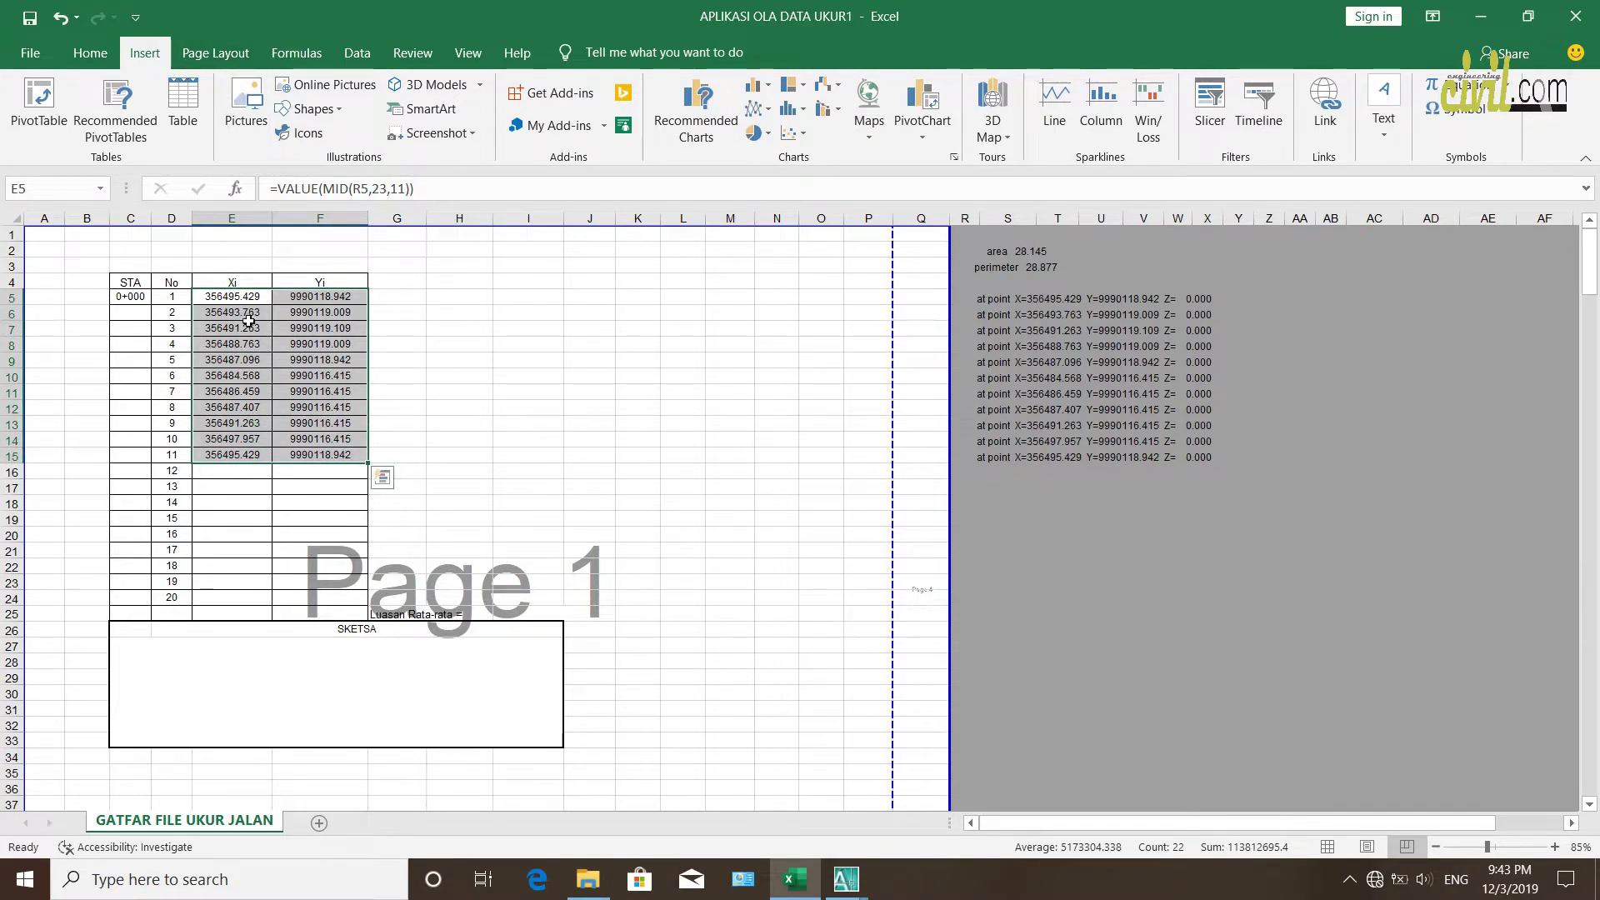
{"action": "left_click_drag", "start_coordinate": [235, 298], "coordinate": [331, 454]}
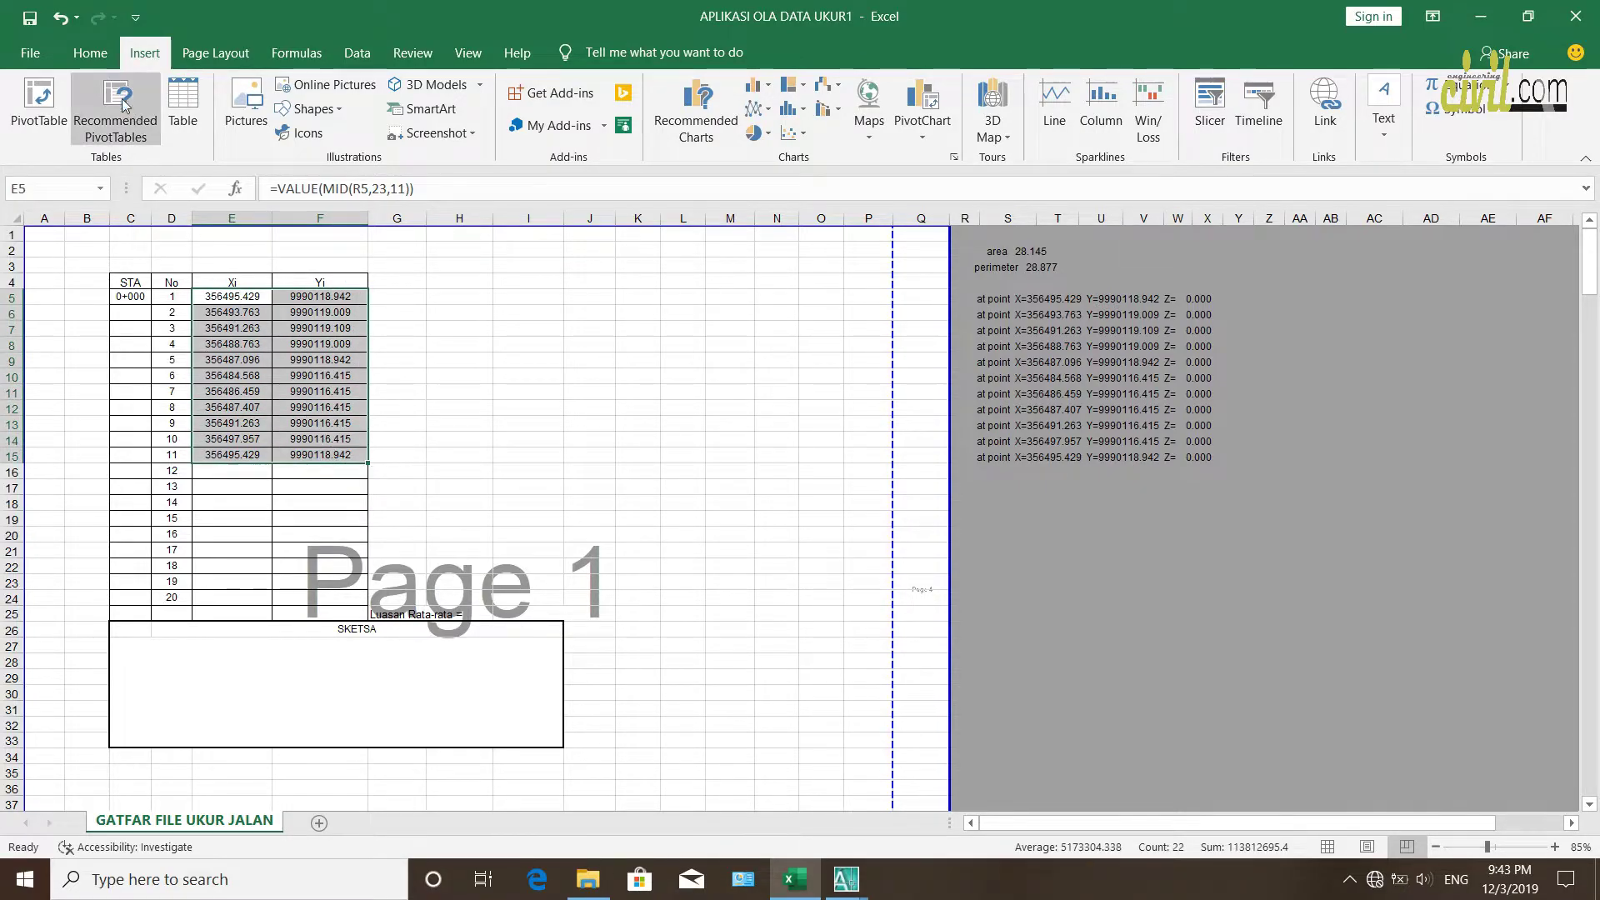
{"action": "left_click", "coordinate": [790, 132]}
{"action": "left_click", "coordinate": [805, 260]}
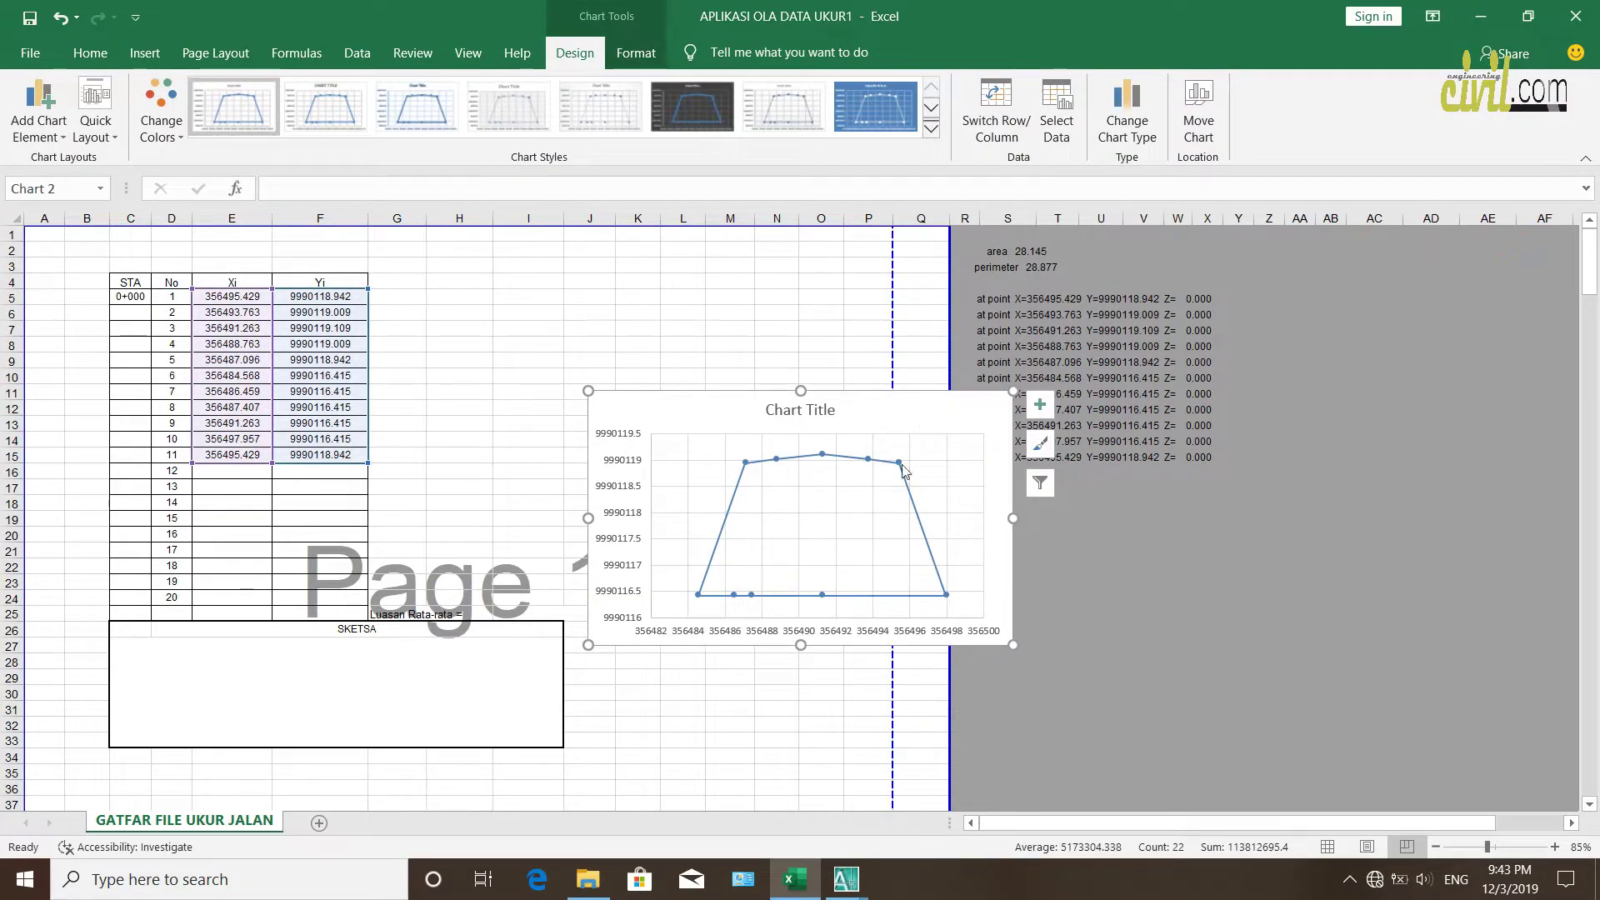
{"action": "left_click", "coordinate": [820, 410]}
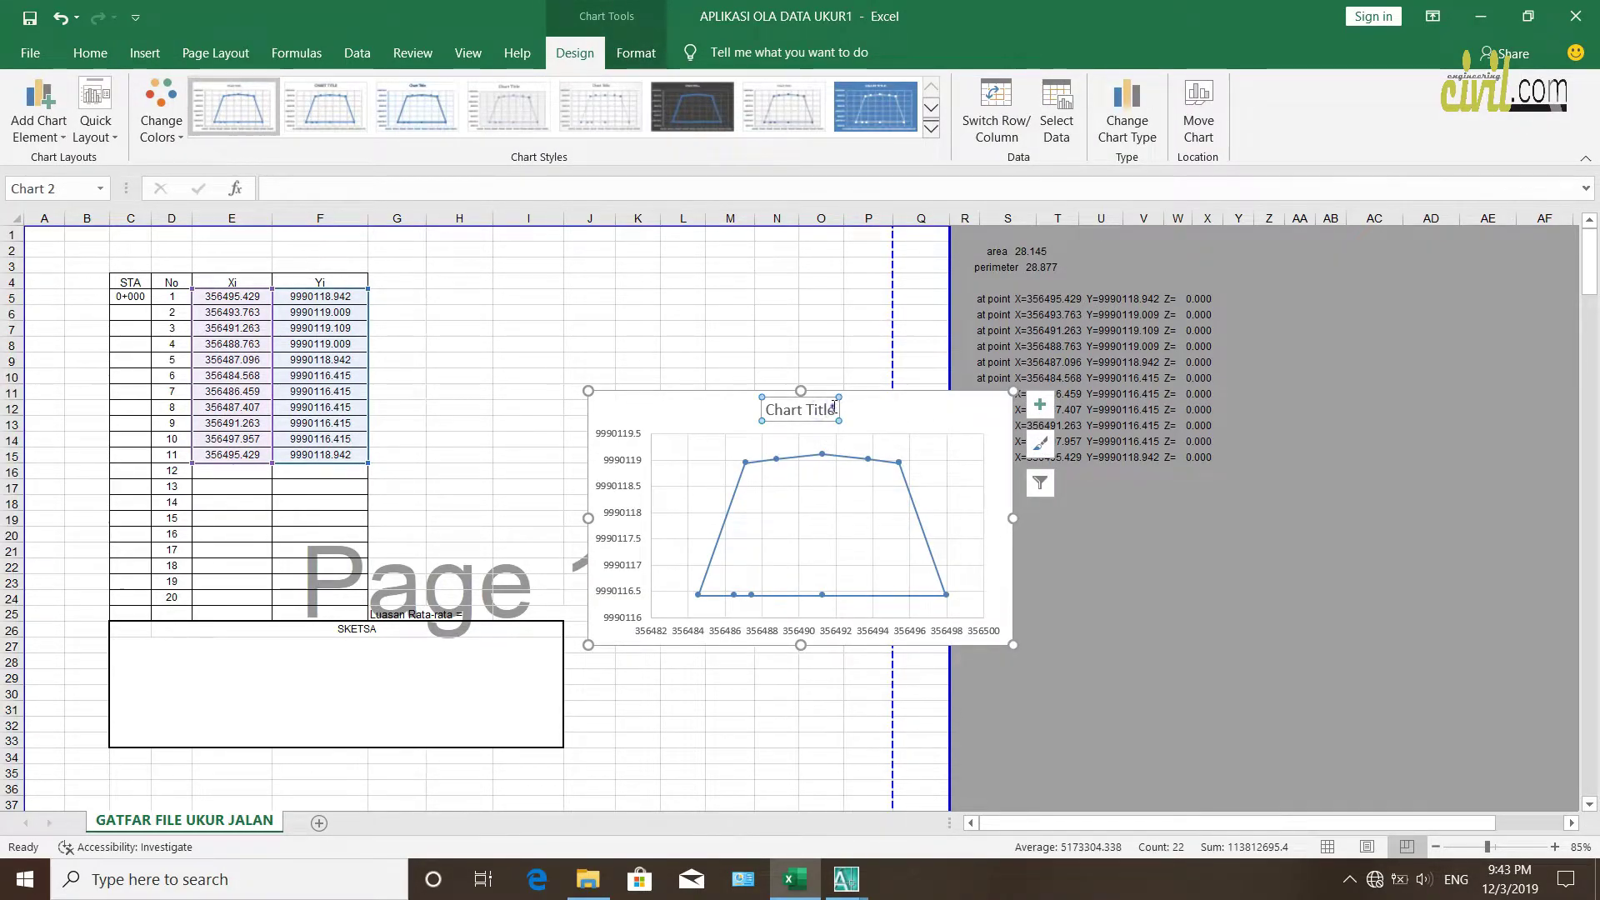
{"action": "left_click_drag", "start_coordinate": [836, 410], "coordinate": [767, 412]}
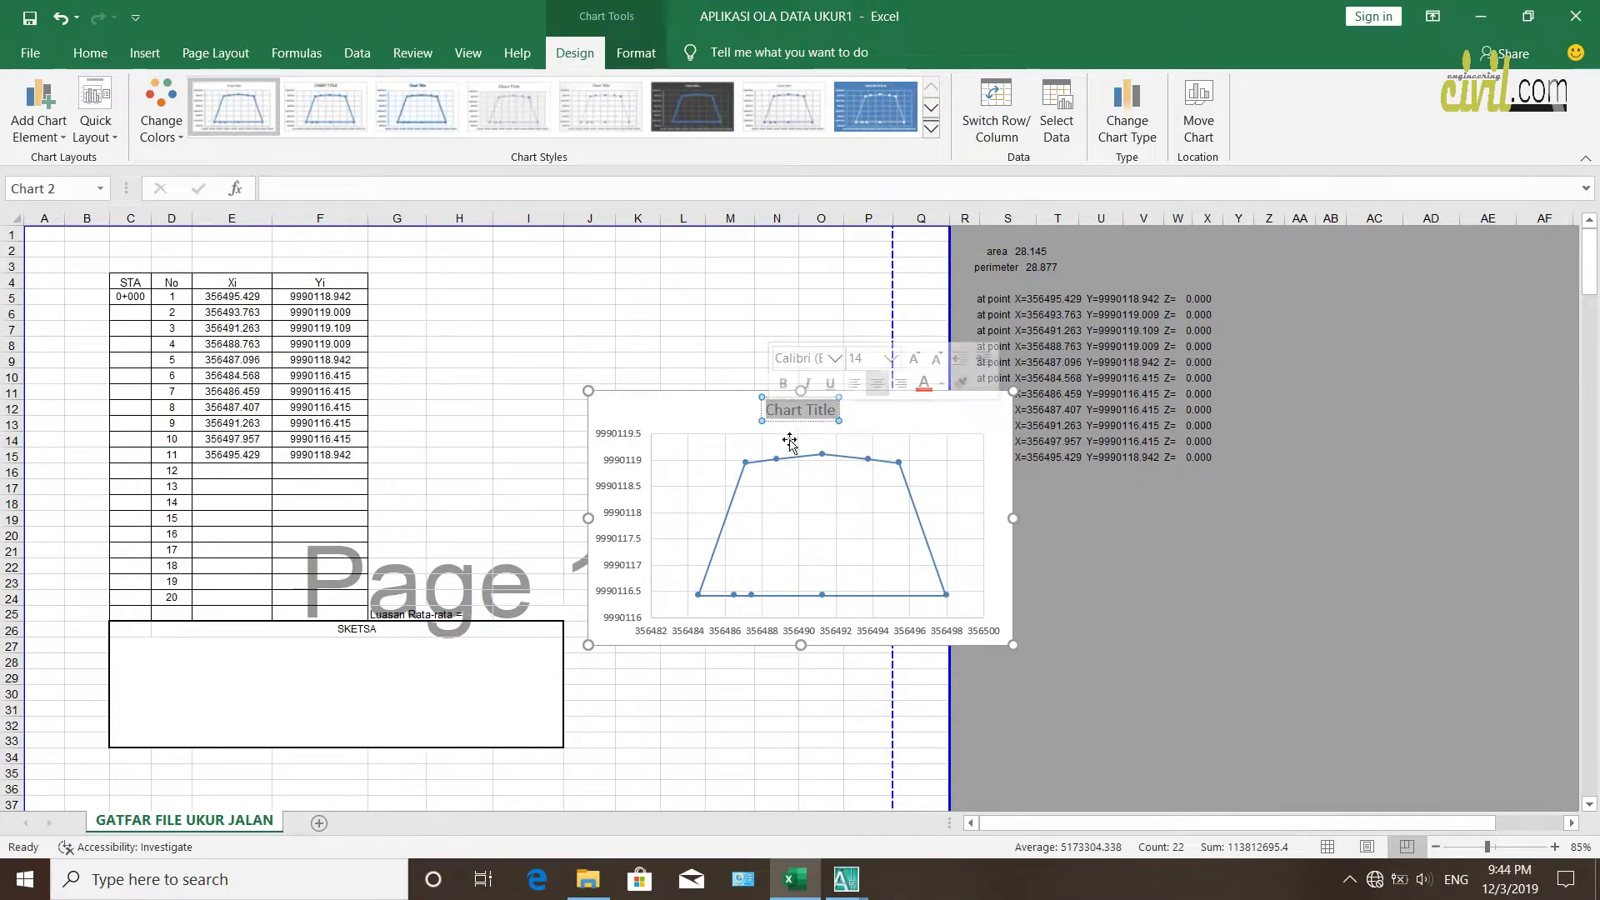
{"action": "left_click", "coordinate": [787, 422]}
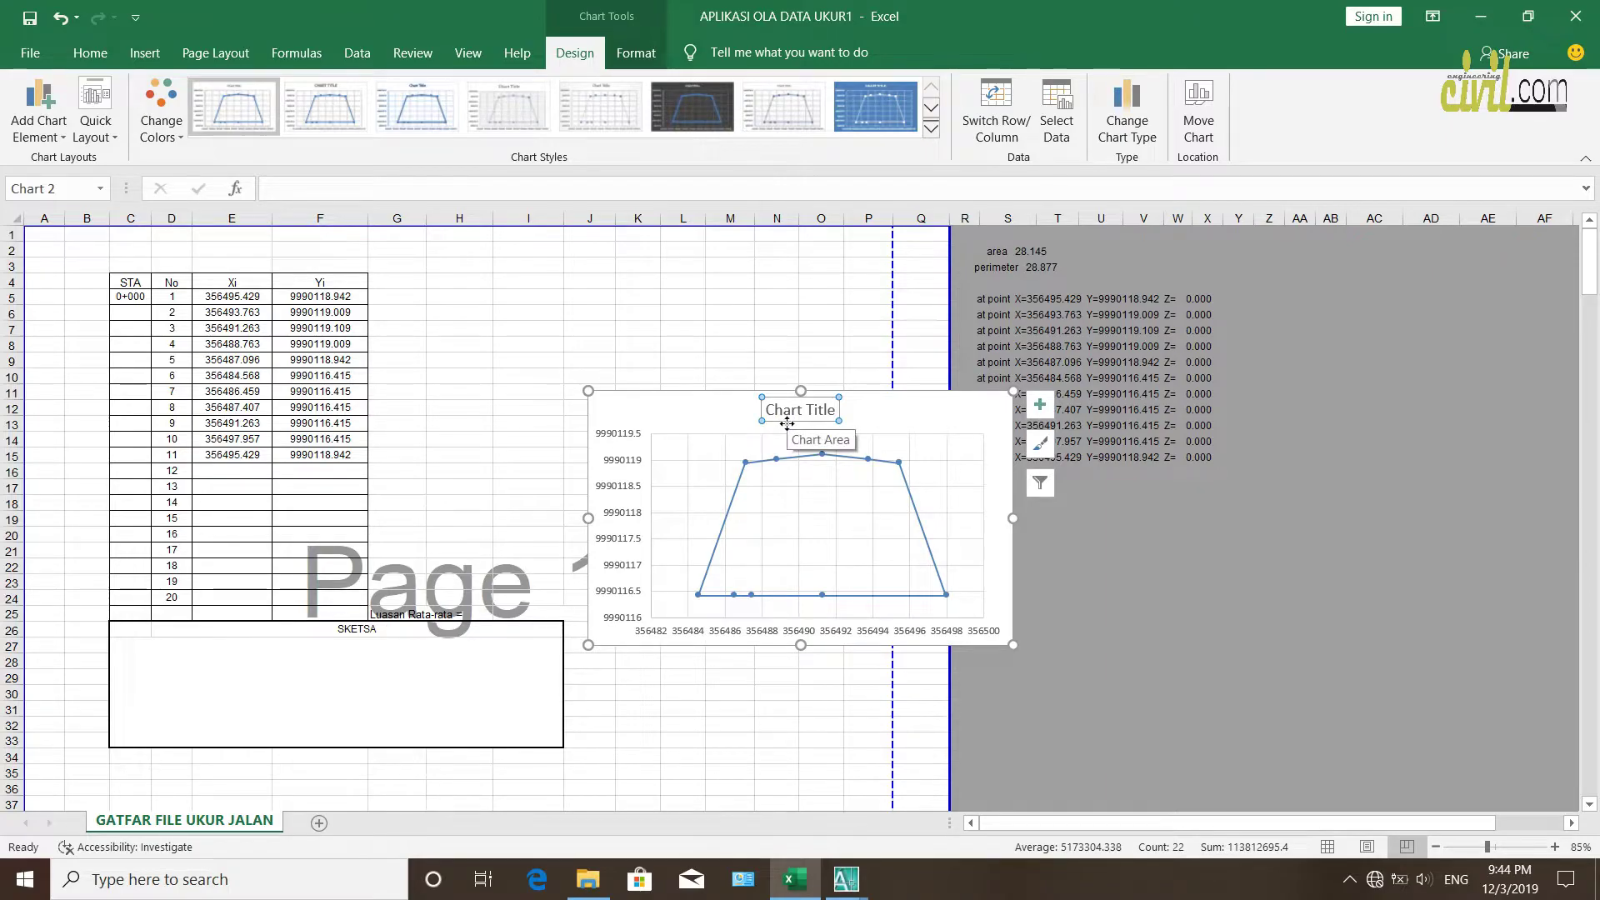
{"action": "key", "text": "Delete"}
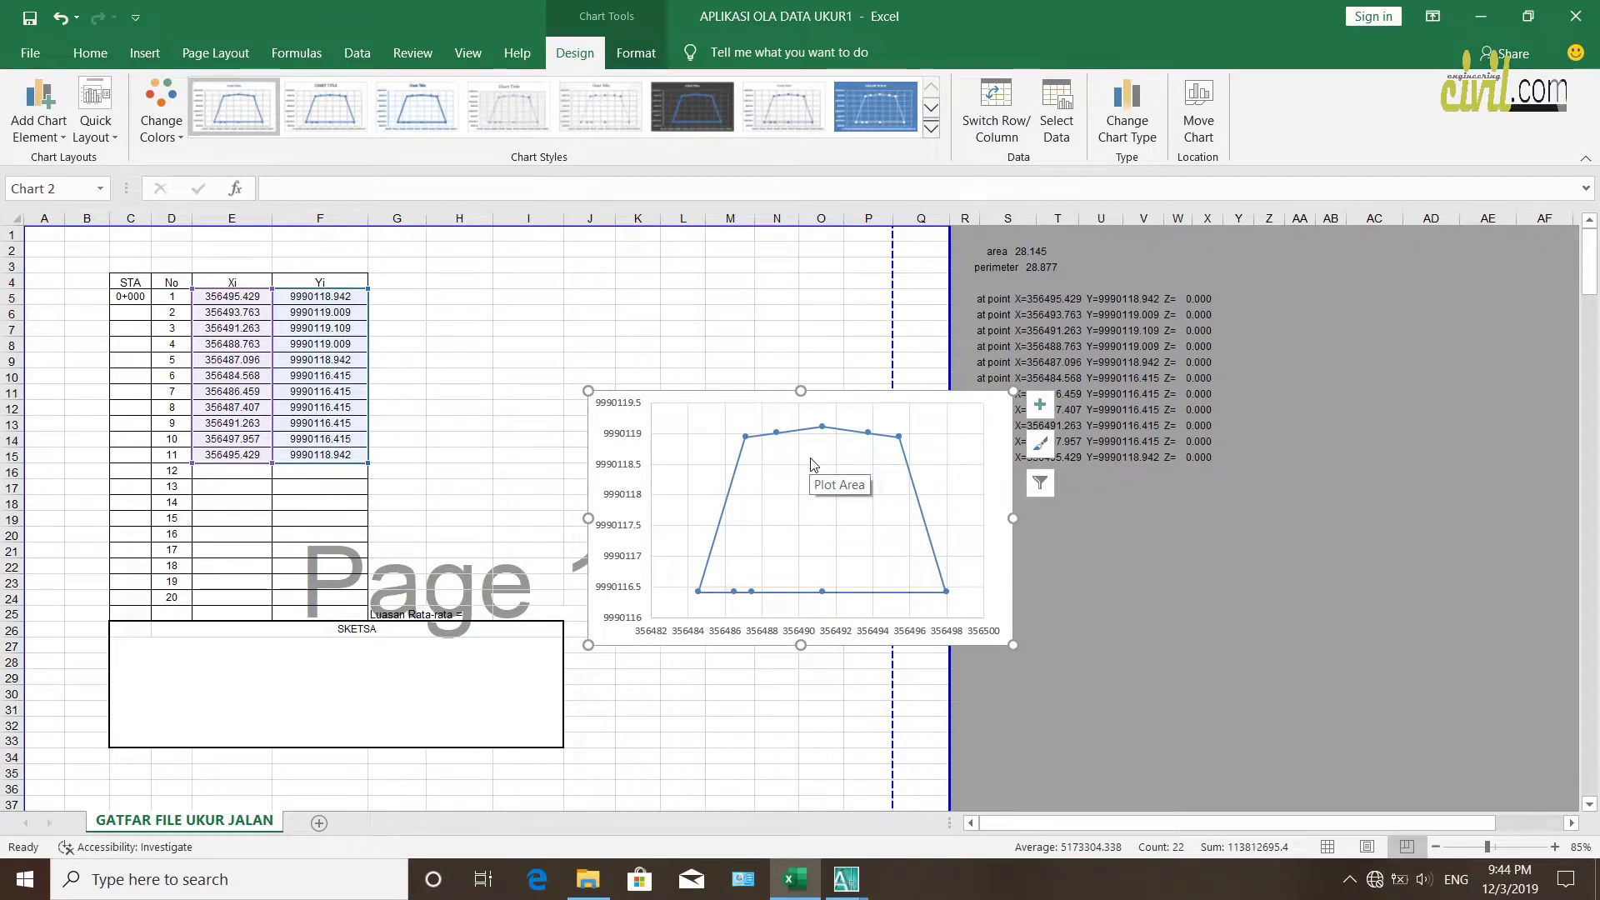
{"action": "key", "text": "ctrl+z"}
Open the format options of the scatter chart's vertical axis
{"action": "left_click", "coordinate": [633, 440]}
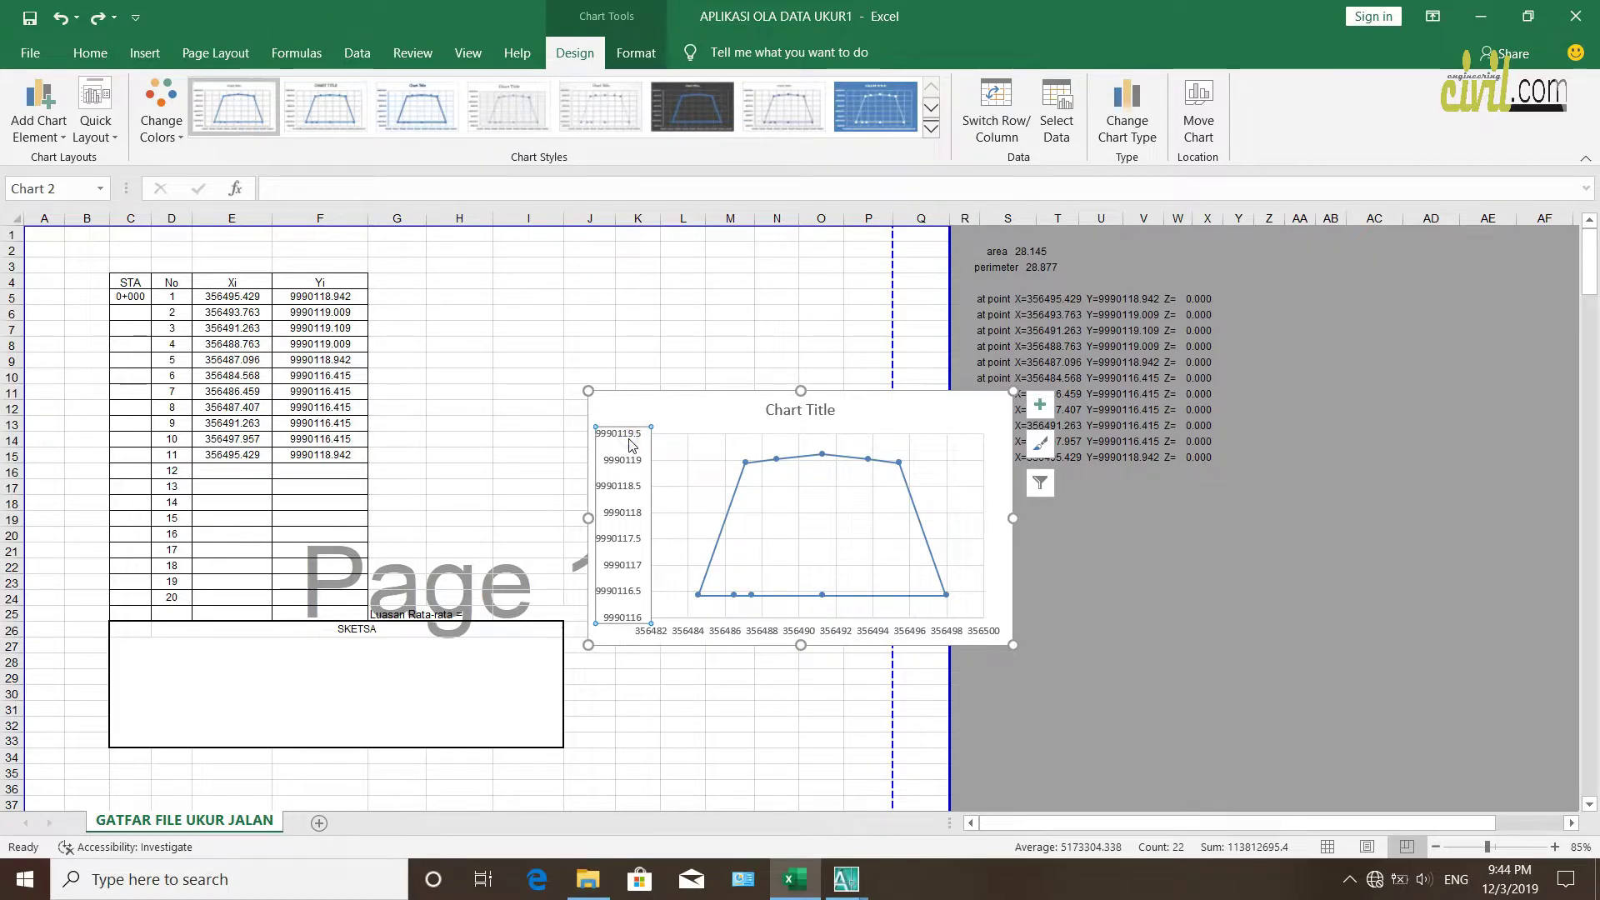
{"action": "double_click", "coordinate": [630, 438]}
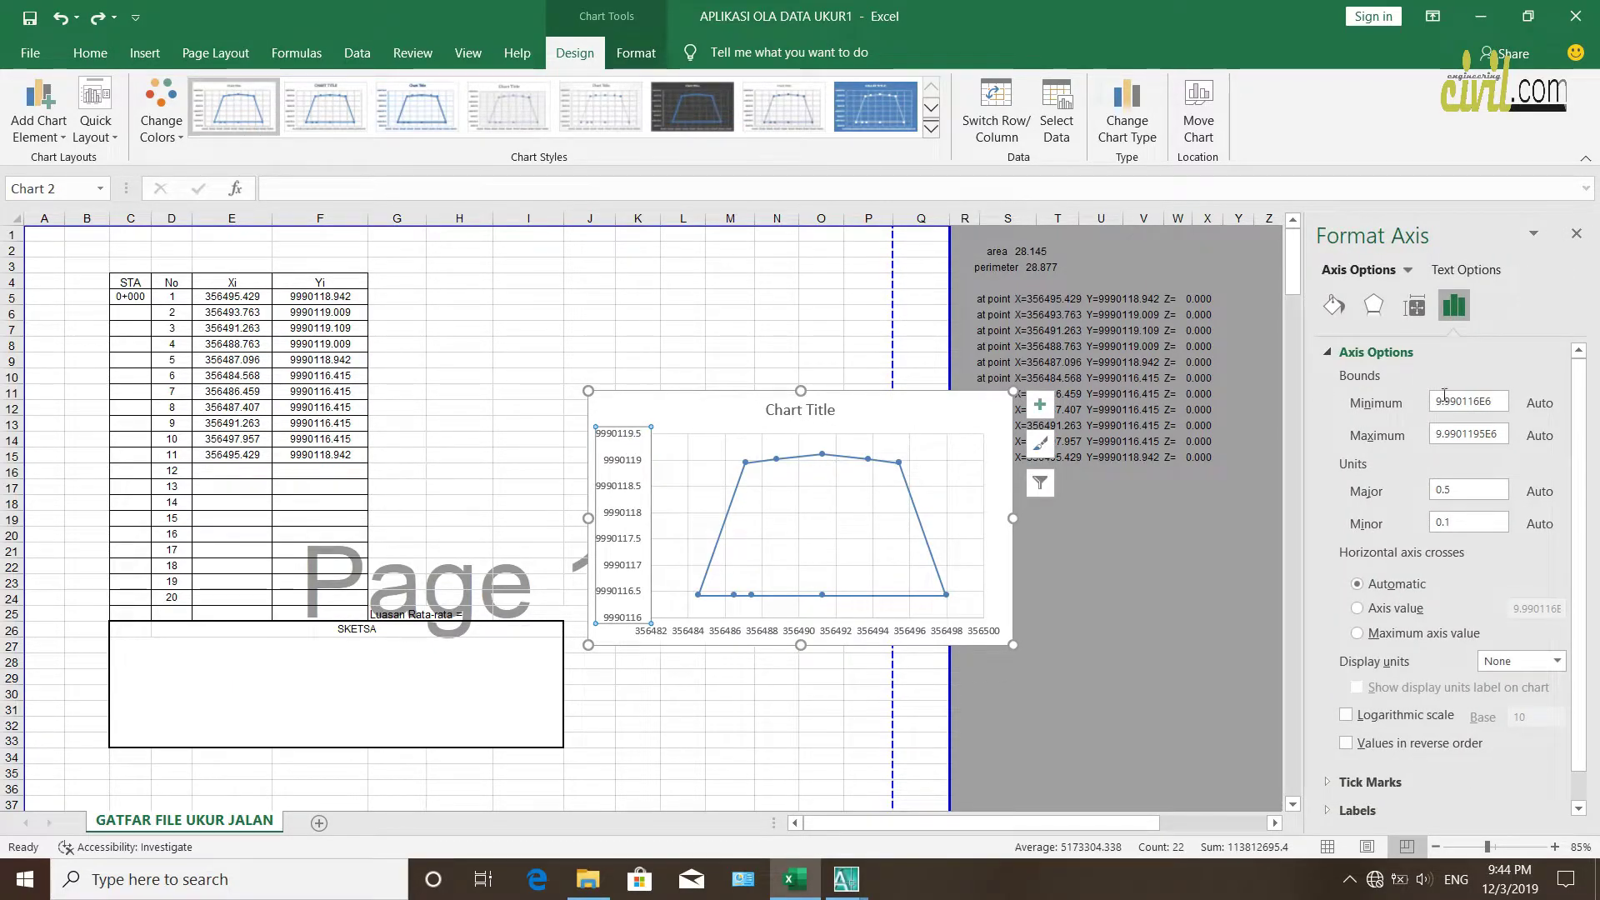
{"action": "left_click_drag", "start_coordinate": [1438, 401], "coordinate": [1486, 404]}
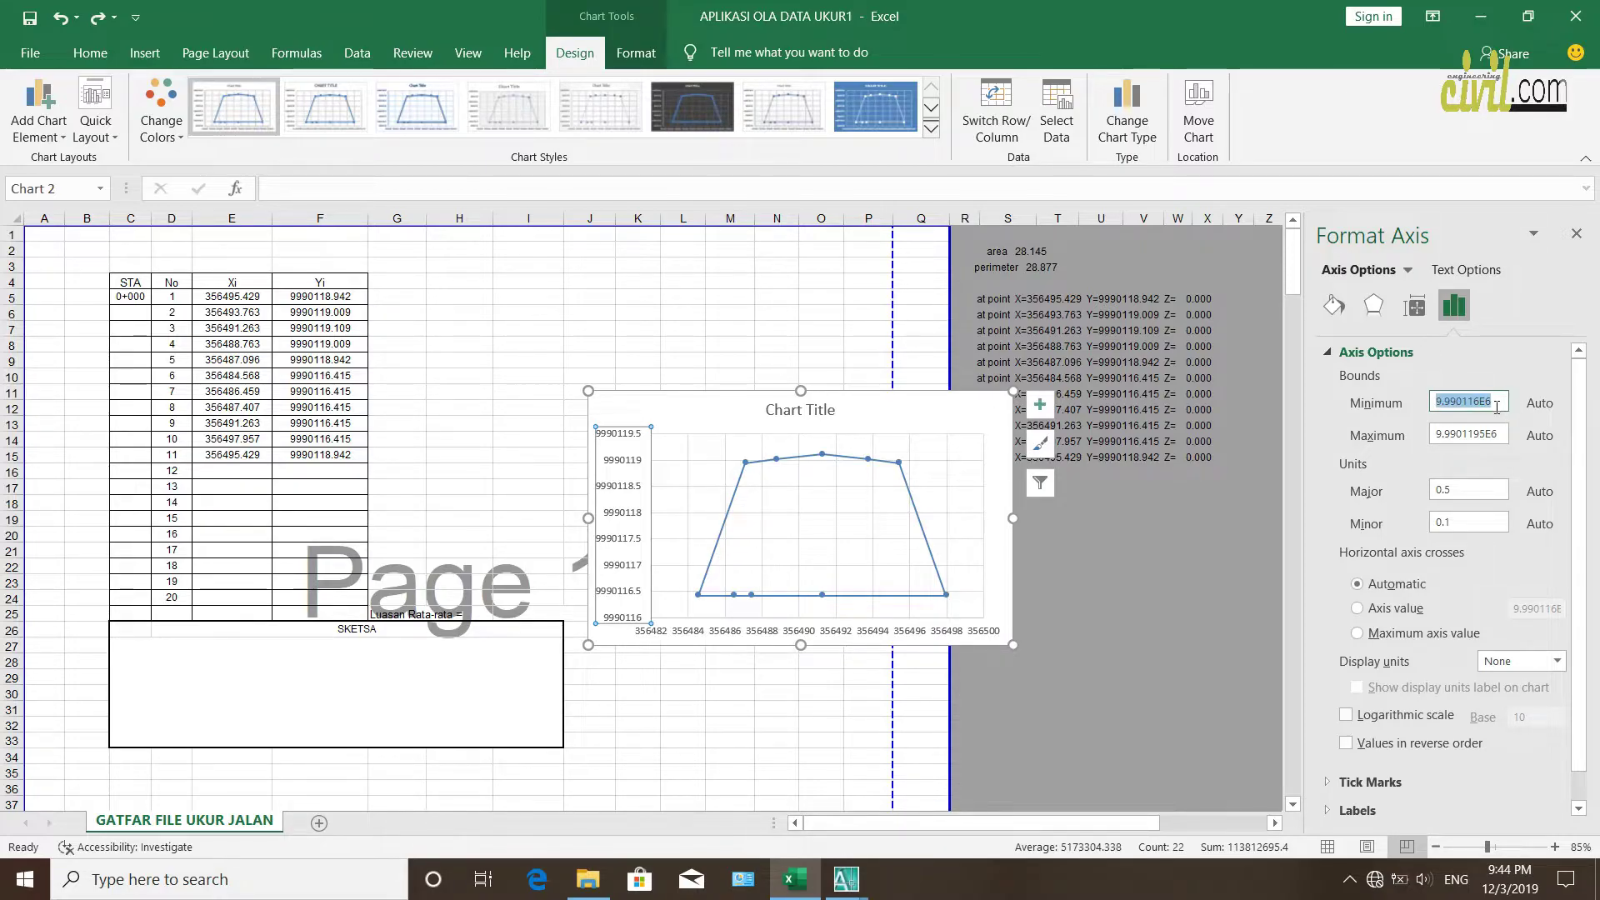
{"action": "type", "text": "9"}
{"action": "left_click", "coordinate": [1491, 434]}
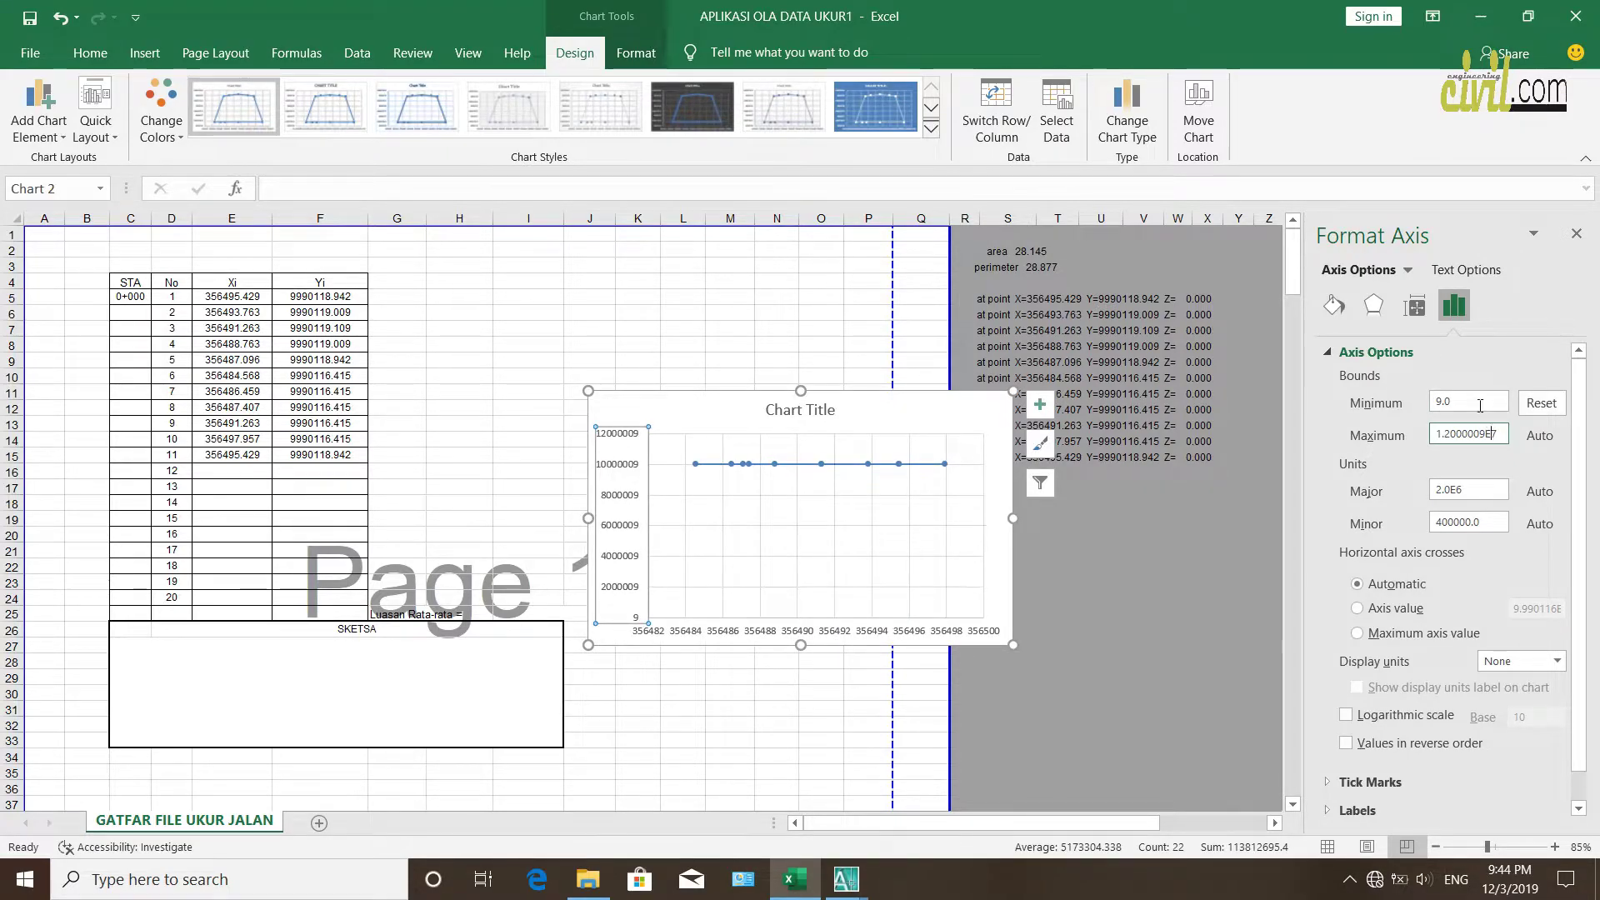
{"action": "left_click", "coordinate": [1166, 582]}
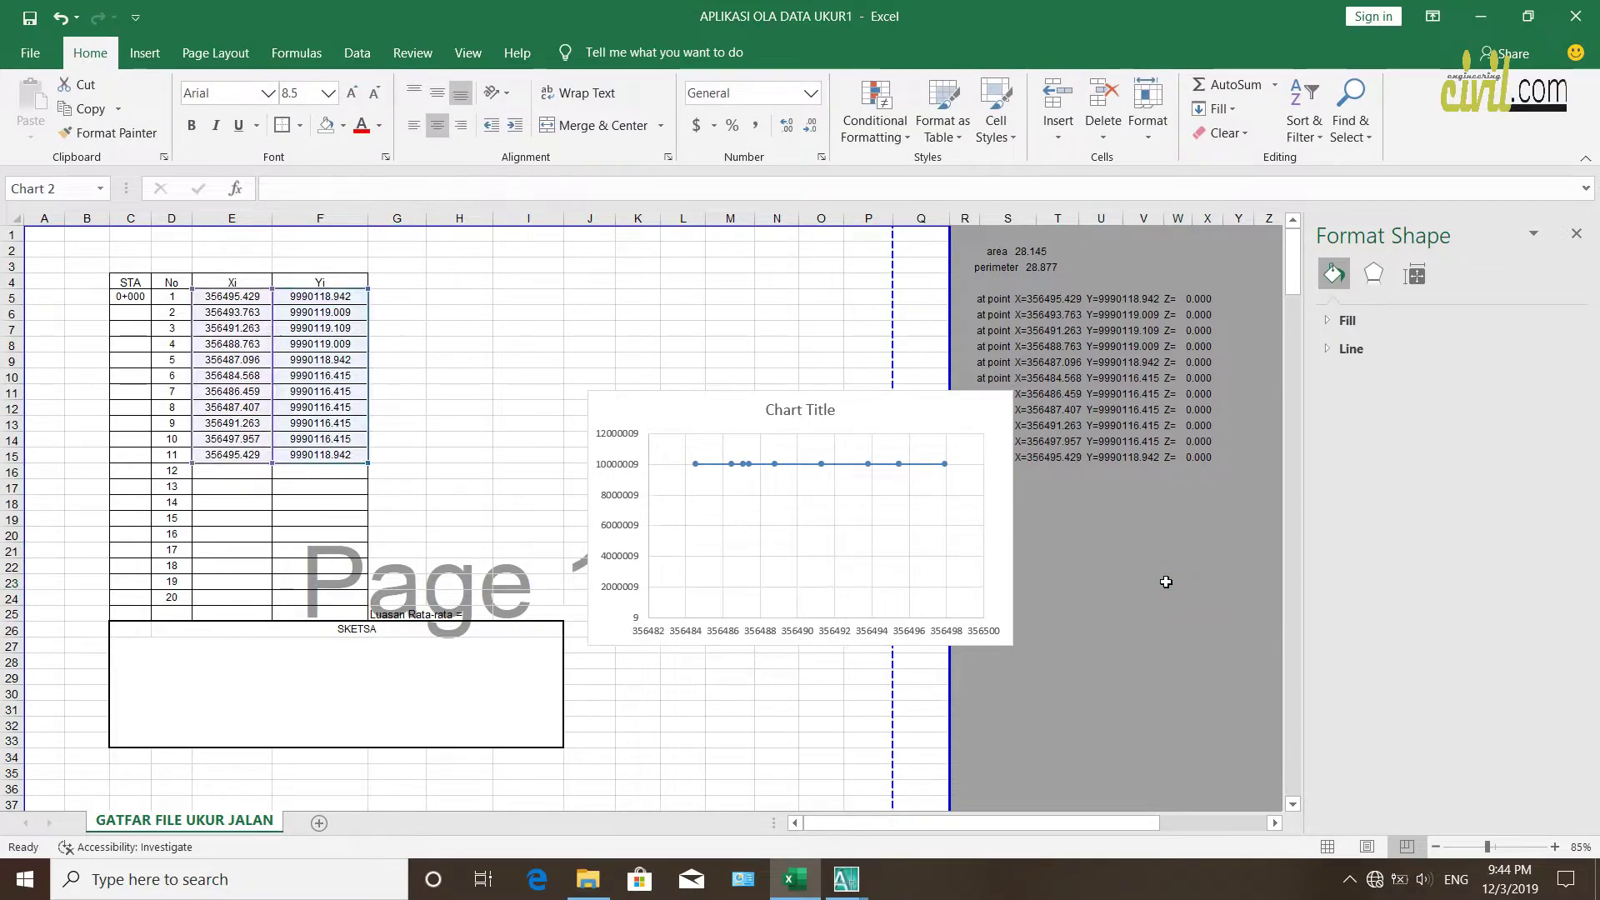
{"action": "key", "text": "ctrl+z"}
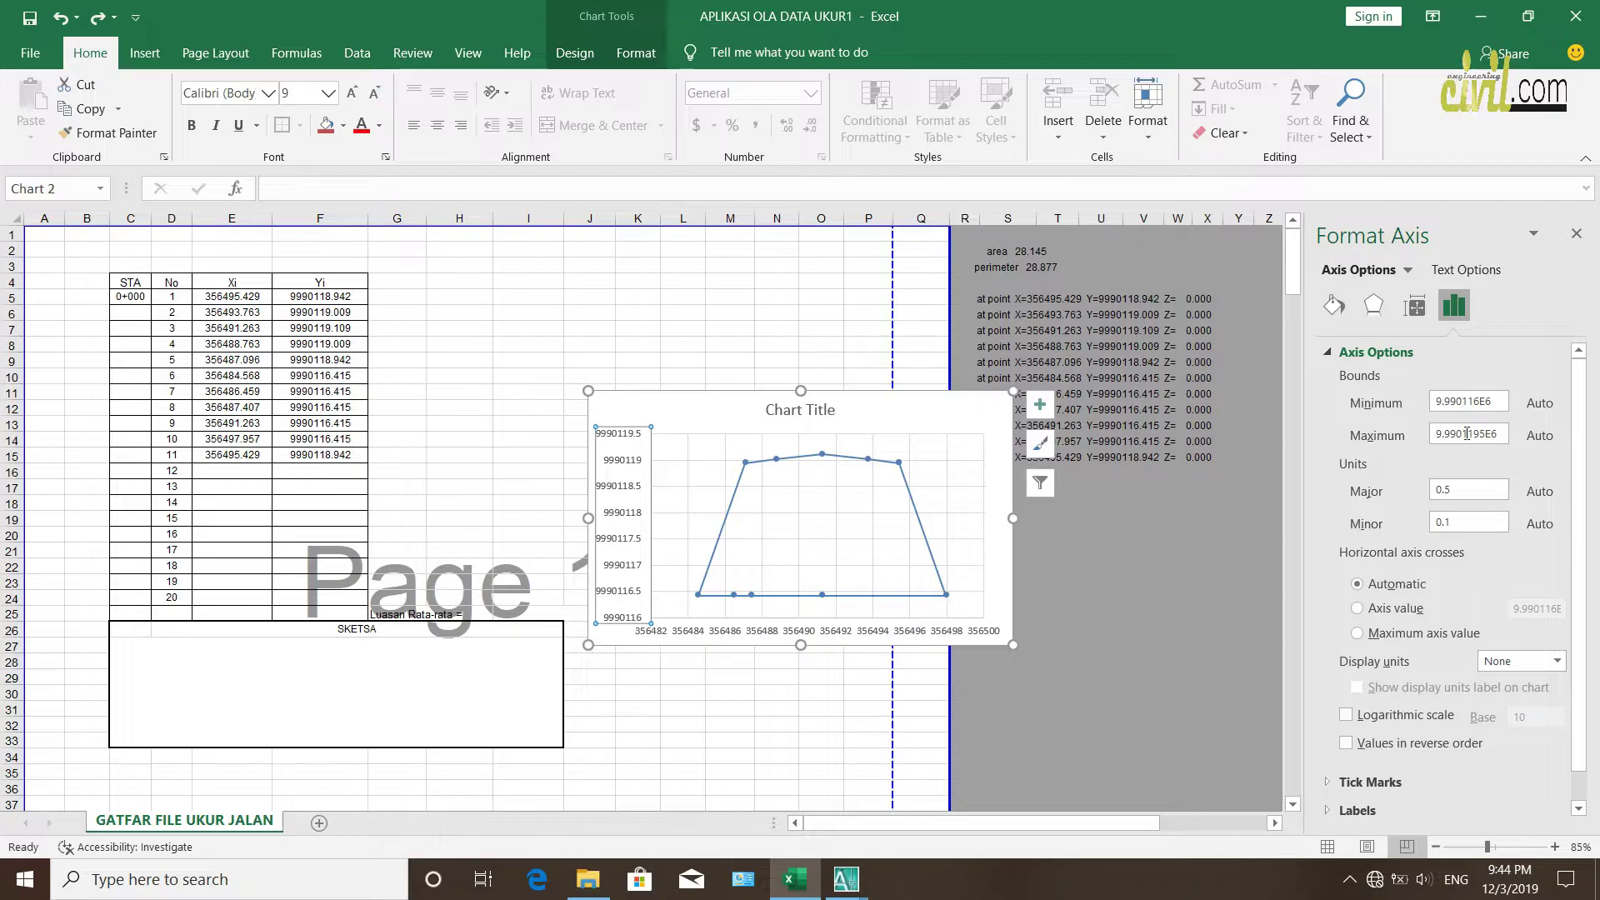
{"action": "left_click", "coordinate": [1461, 490]}
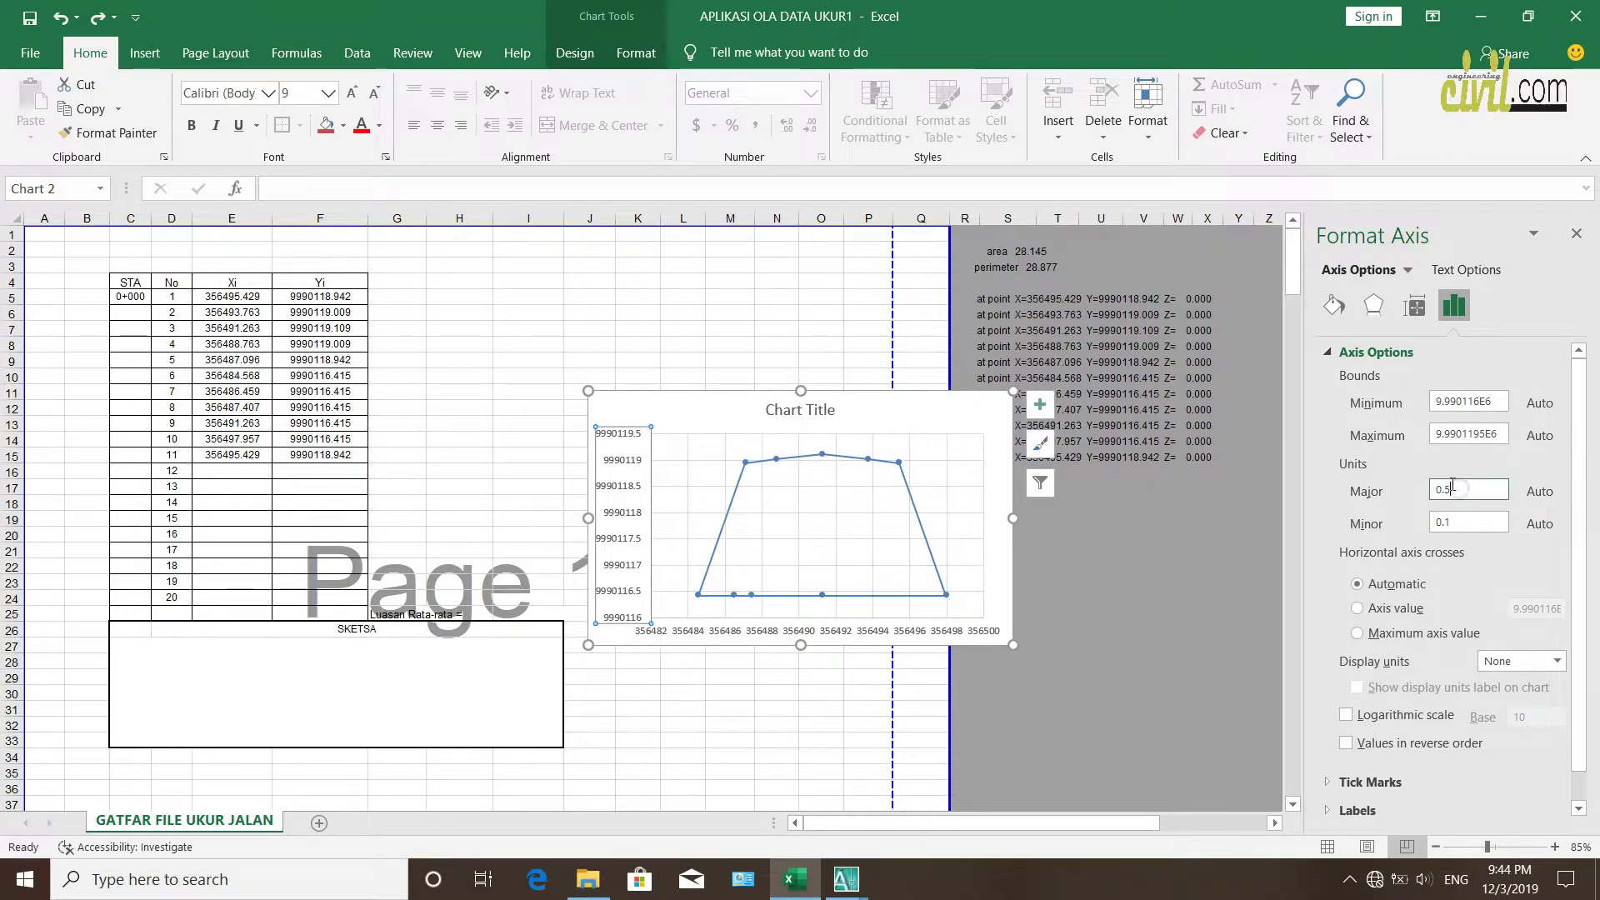
{"action": "key", "text": "BackSpace"}
{"action": "type", "text": "1"}
{"action": "left_click", "coordinate": [1474, 521]}
Set the major unit of the chart's vertical axis to 1
{"action": "left_click", "coordinate": [1450, 490]}
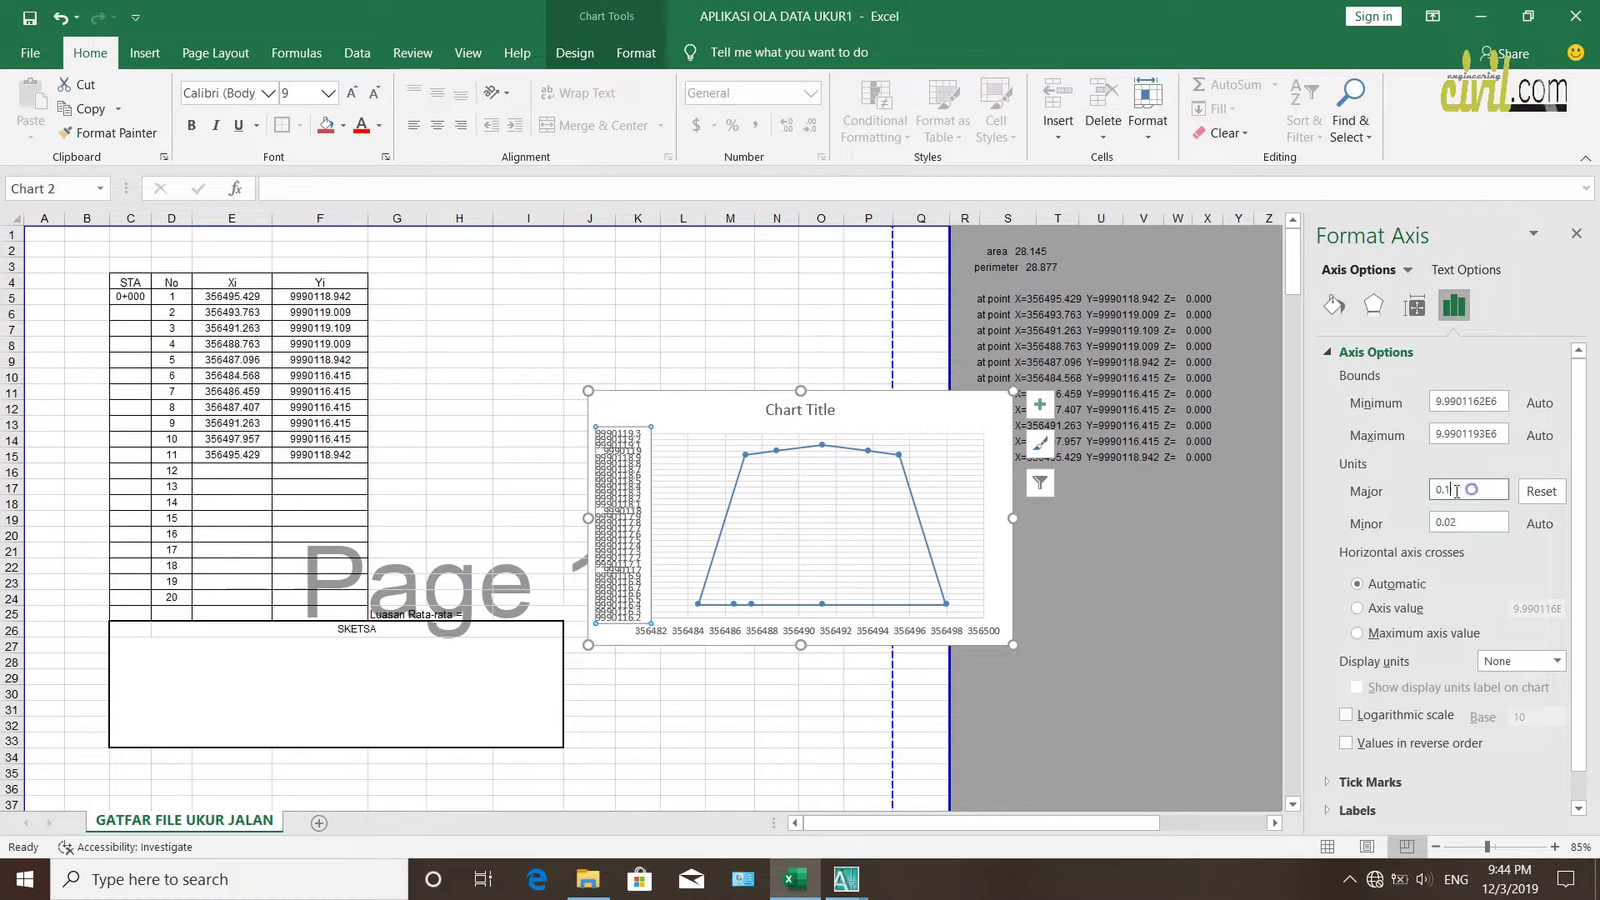
{"action": "left_click_drag", "start_coordinate": [1448, 492], "coordinate": [1452, 495]}
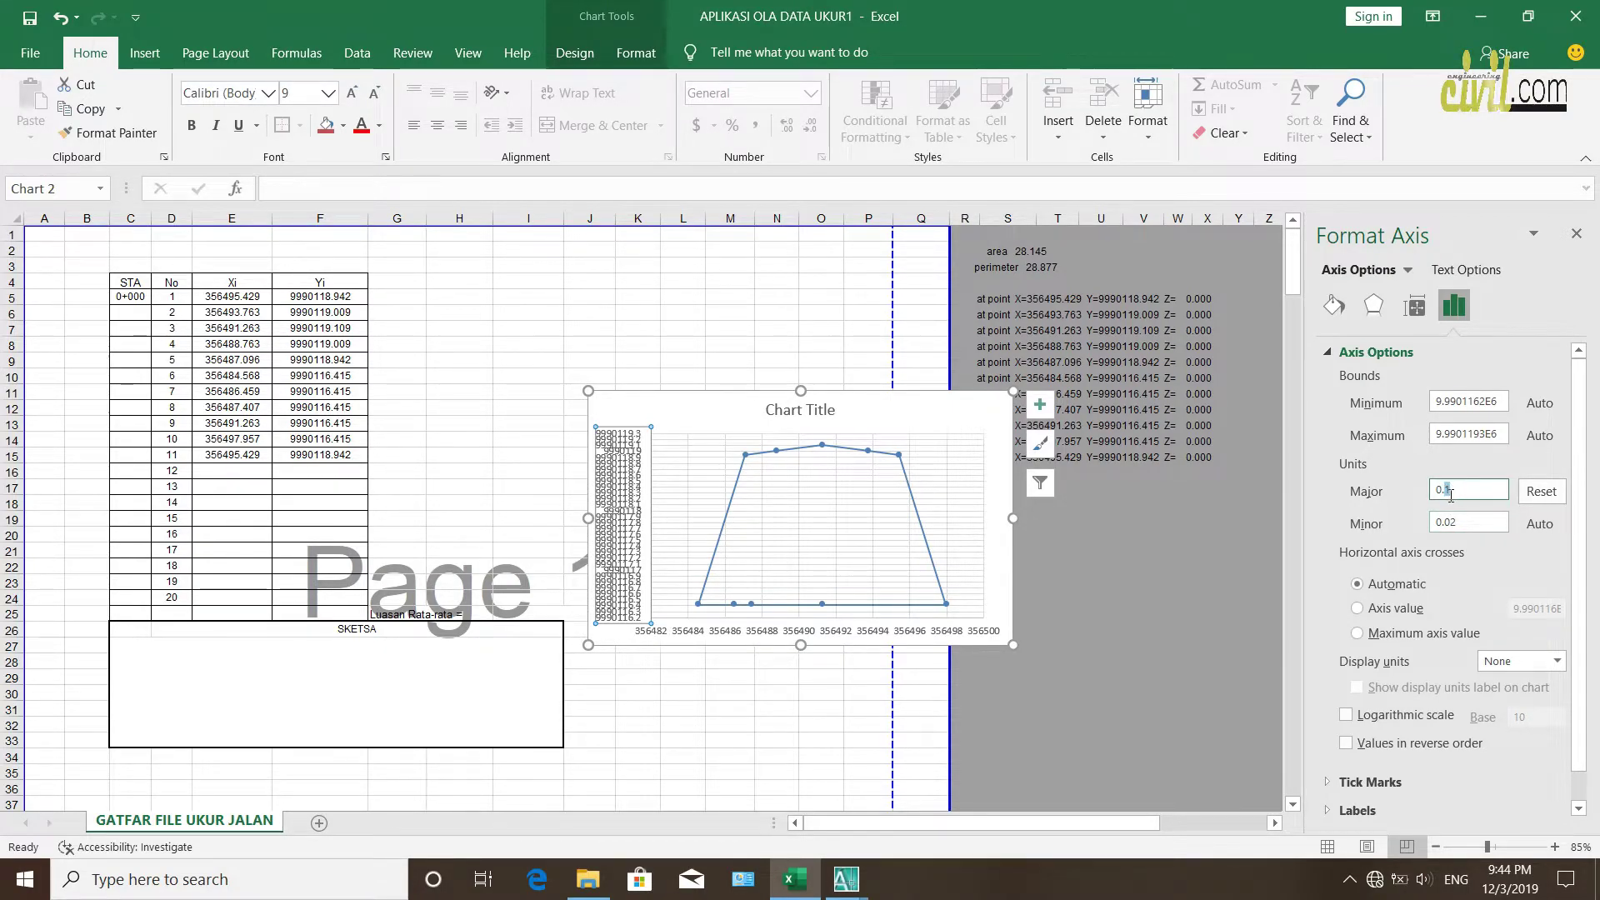
{"action": "type", "text": "1"}
{"action": "left_click", "coordinate": [1475, 521]}
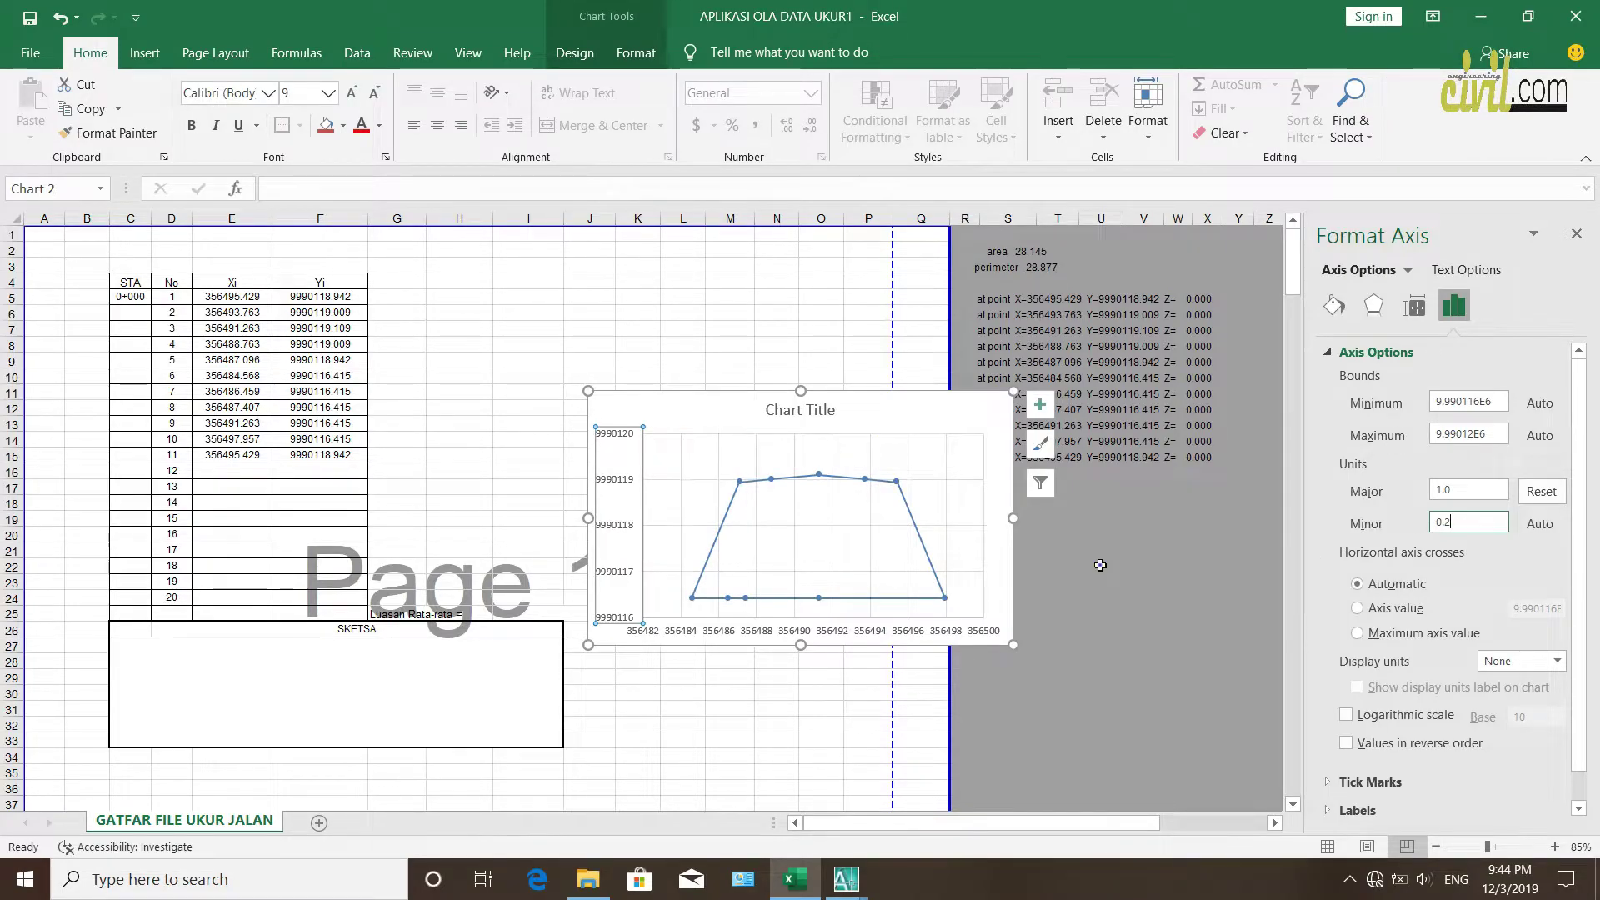
Move the chart closer to the coordinate table, over about columns H to P and rows 7 to 23
{"action": "left_click", "coordinate": [1017, 578]}
{"action": "left_click", "coordinate": [1001, 577]}
{"action": "left_click_drag", "start_coordinate": [1000, 576], "coordinate": [882, 502]}
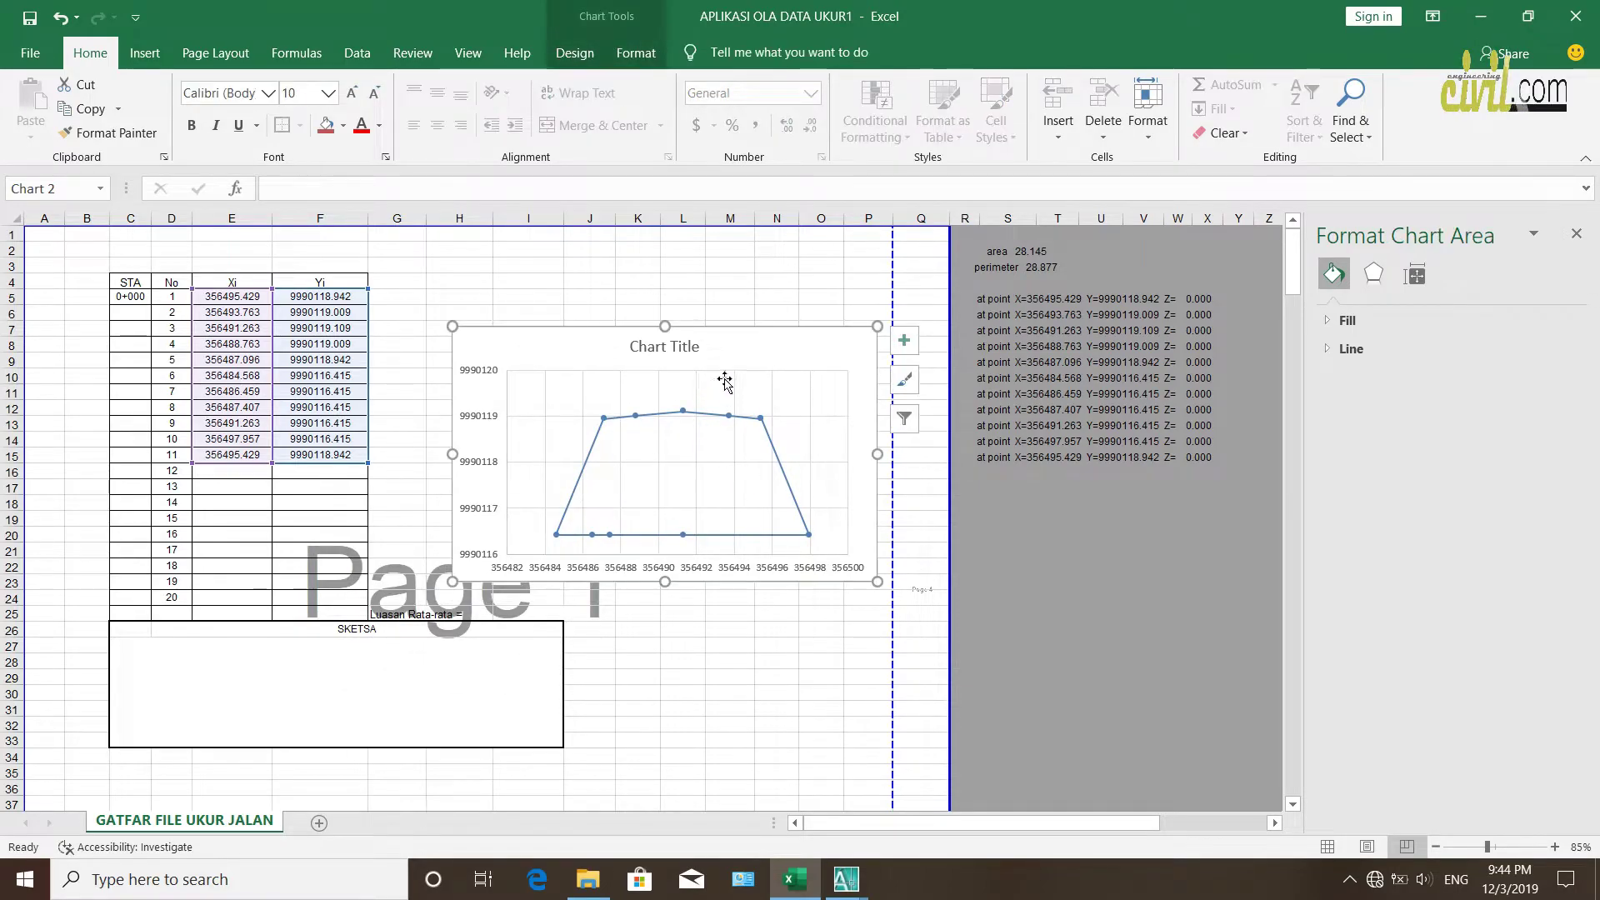
Shrink the chart and move it into the SKETSA box, resizing it to fill columns C to I across rows 27 to 33
{"action": "left_click_drag", "start_coordinate": [659, 410], "coordinate": [658, 411]}
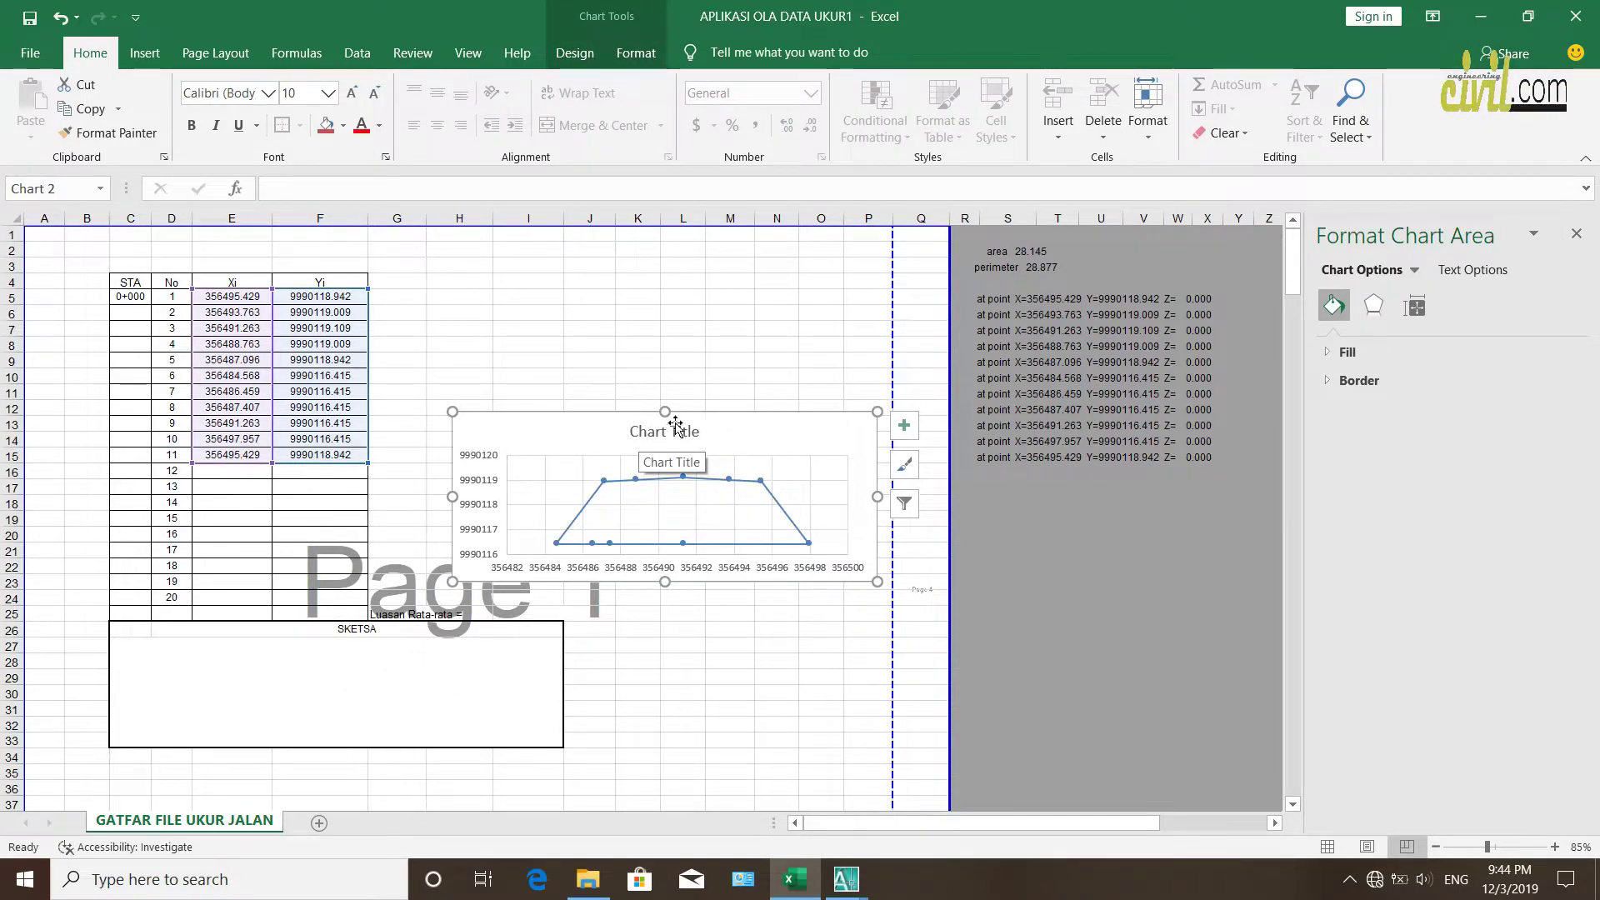
{"action": "left_click_drag", "start_coordinate": [703, 414], "coordinate": [338, 634]}
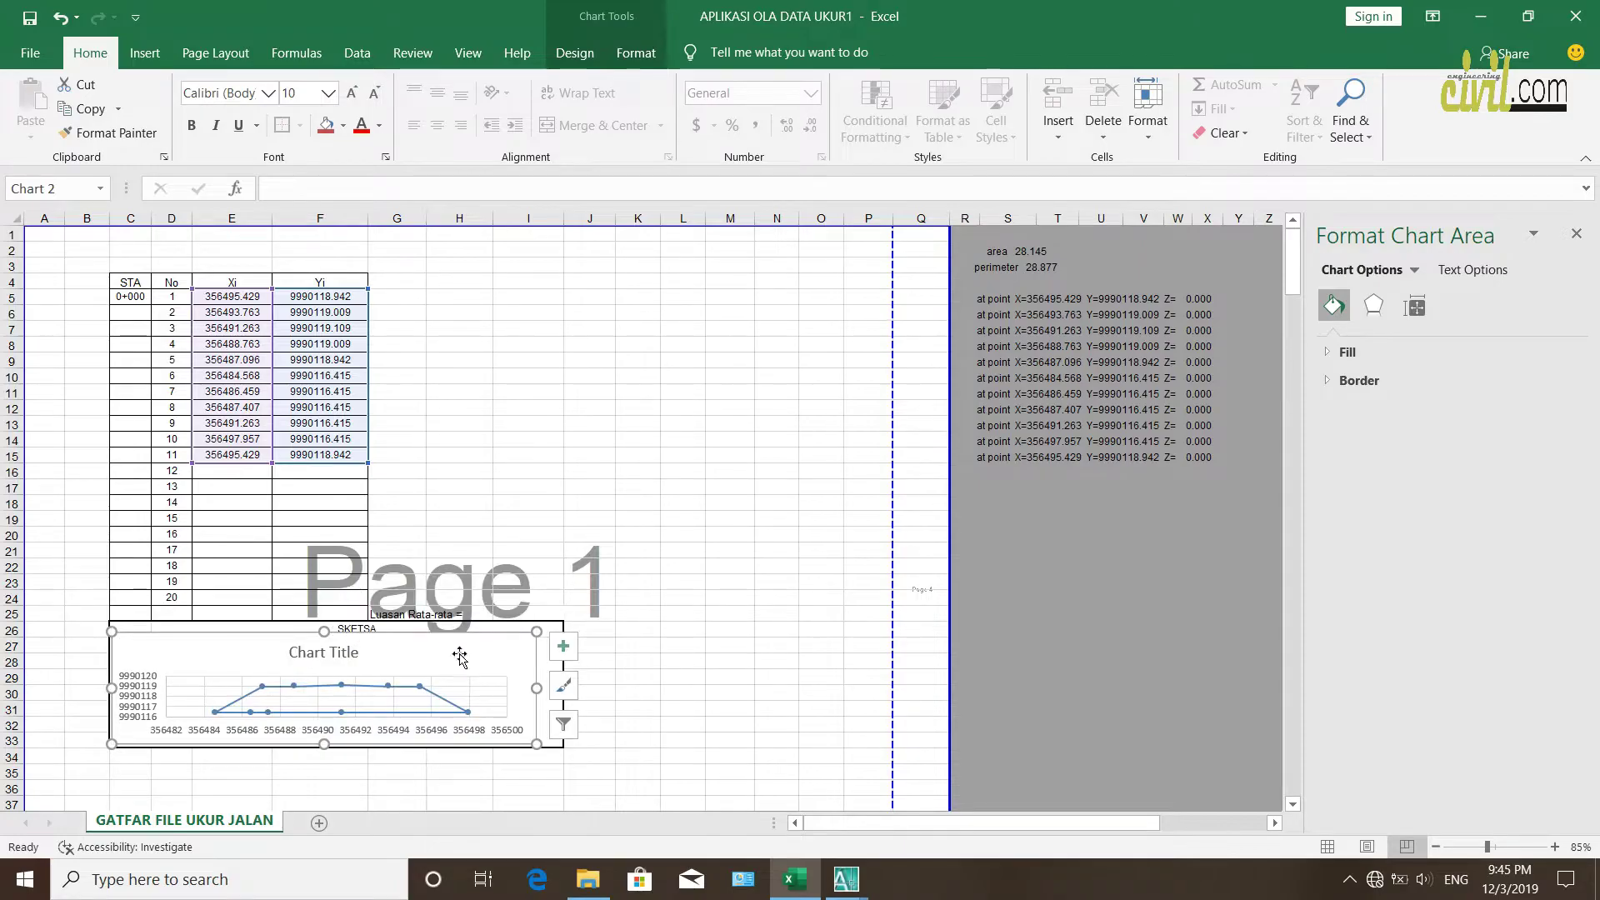
{"action": "left_click_drag", "start_coordinate": [537, 687], "coordinate": [557, 687]}
{"action": "left_click_drag", "start_coordinate": [334, 631], "coordinate": [336, 638]}
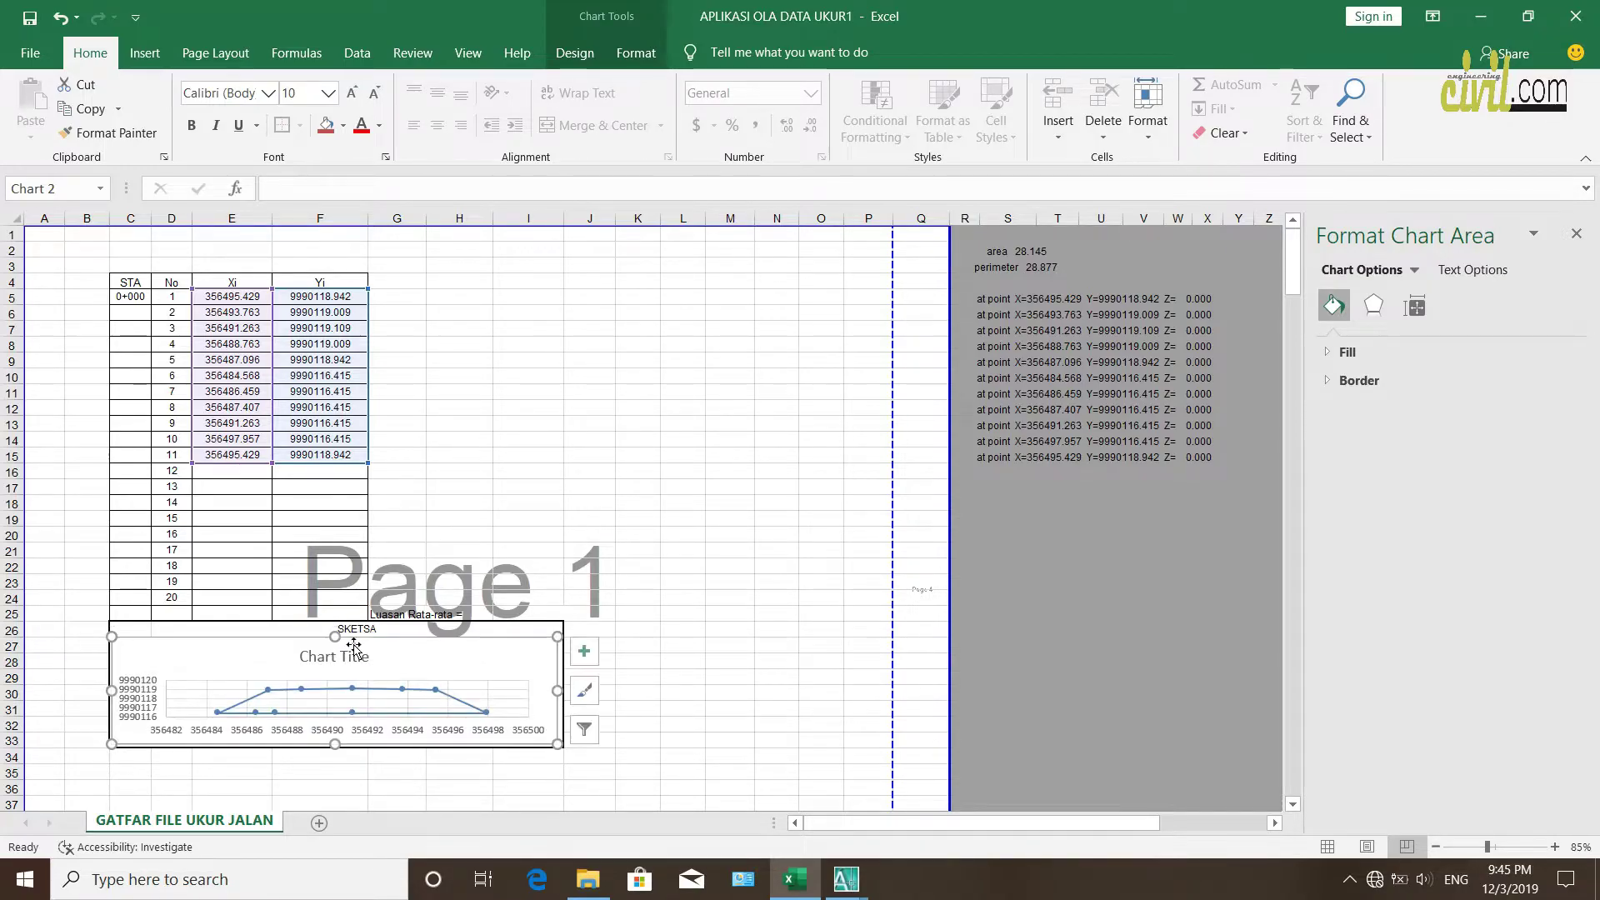
{"action": "left_click", "coordinate": [771, 644]}
{"action": "scroll", "coordinate": [314, 597], "scroll_direction": "down", "scroll_amount": 3}
{"action": "scroll", "coordinate": [314, 597], "scroll_direction": "up", "scroll_amount": 3}
Set the major unit of the chart's vertical axis to 2
{"action": "left_click", "coordinate": [137, 696]}
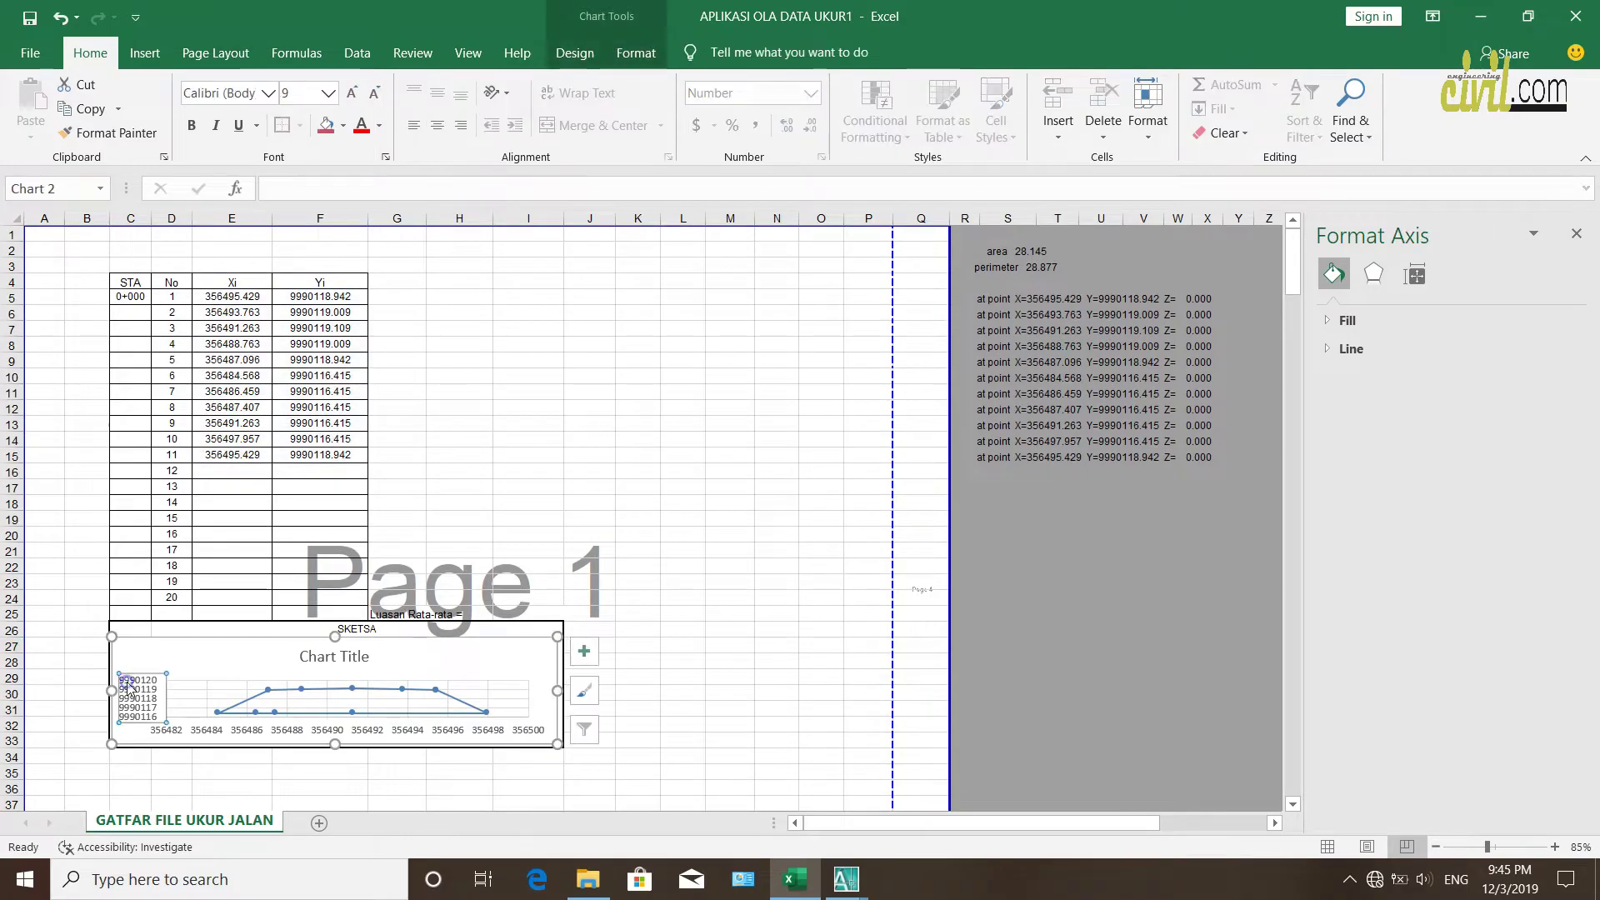
{"action": "left_click_drag", "start_coordinate": [1465, 497], "coordinate": [1430, 500]}
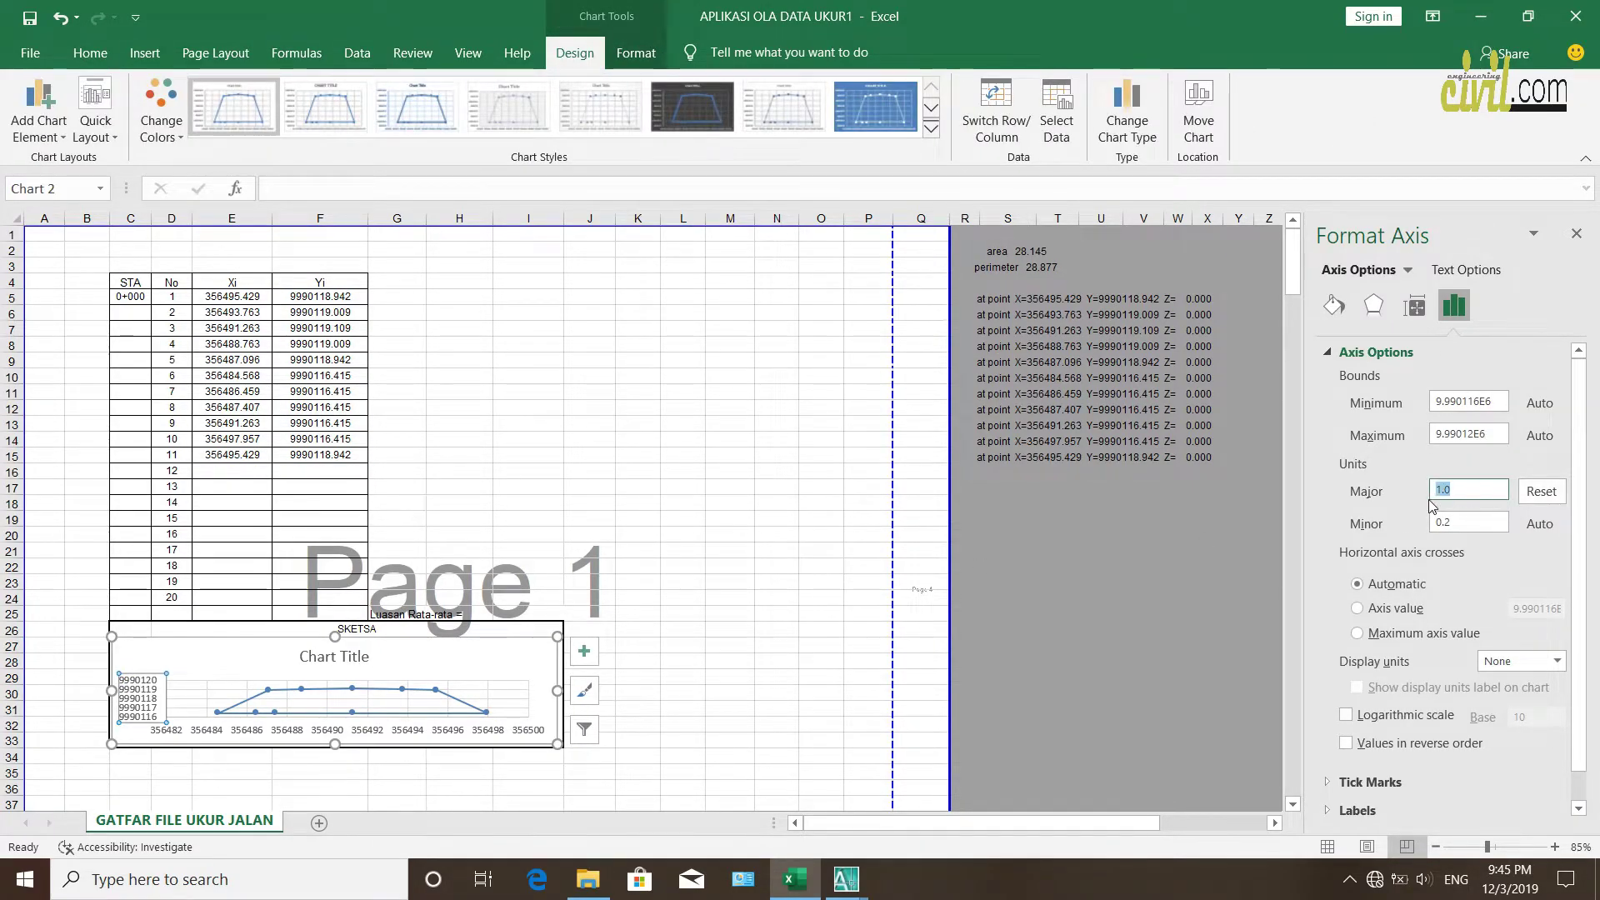
{"action": "left_click", "coordinate": [1462, 520]}
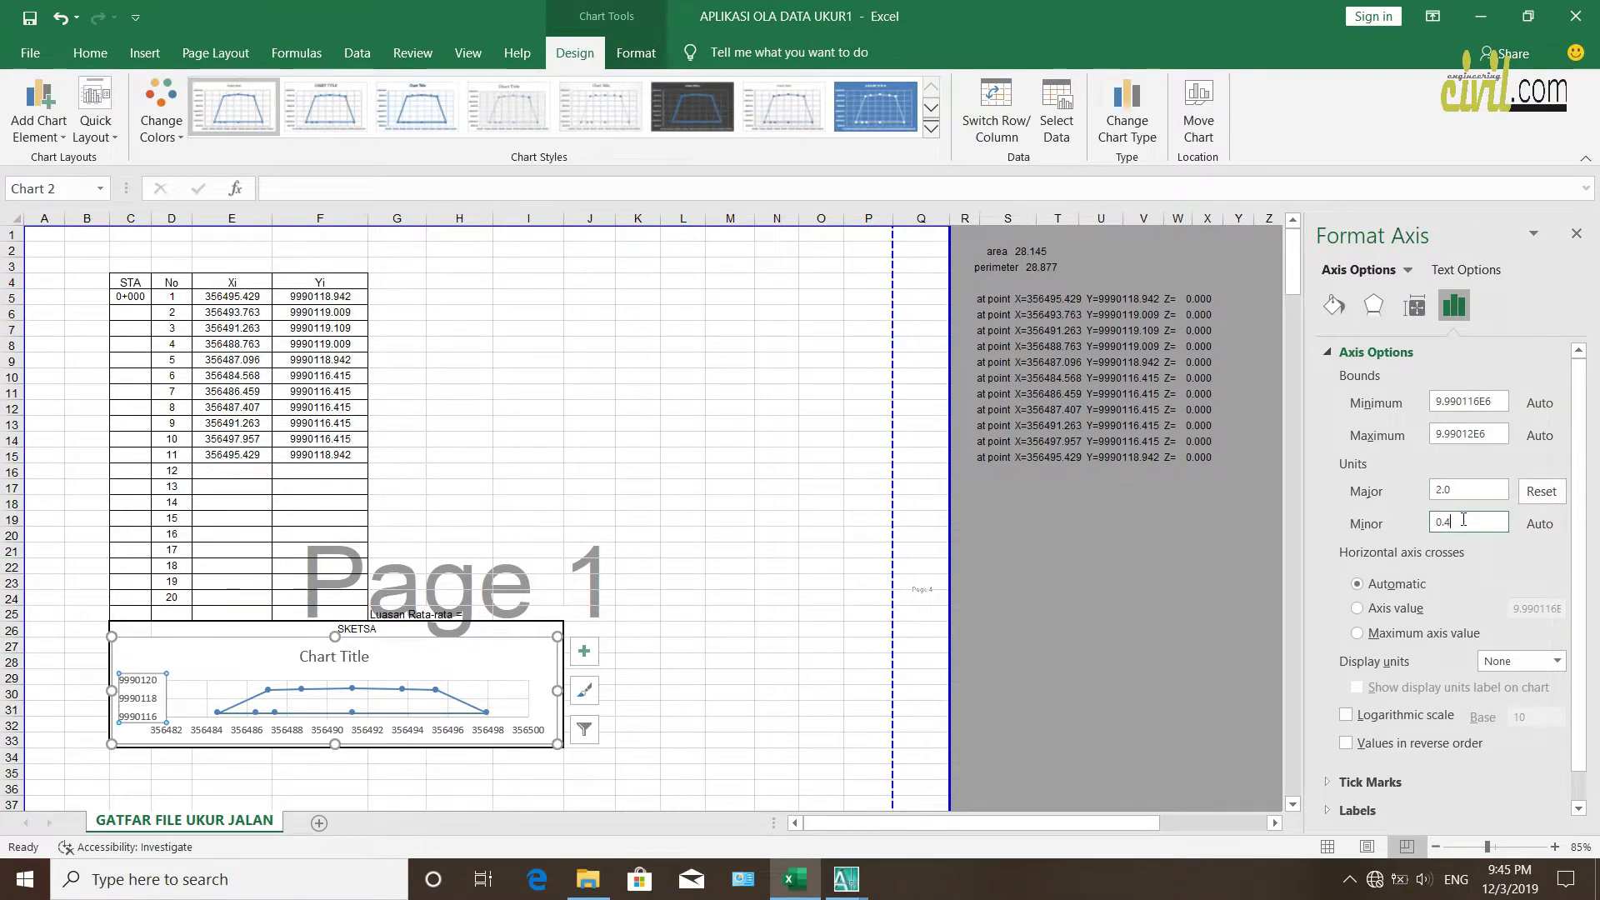
{"action": "left_click", "coordinate": [1005, 599]}
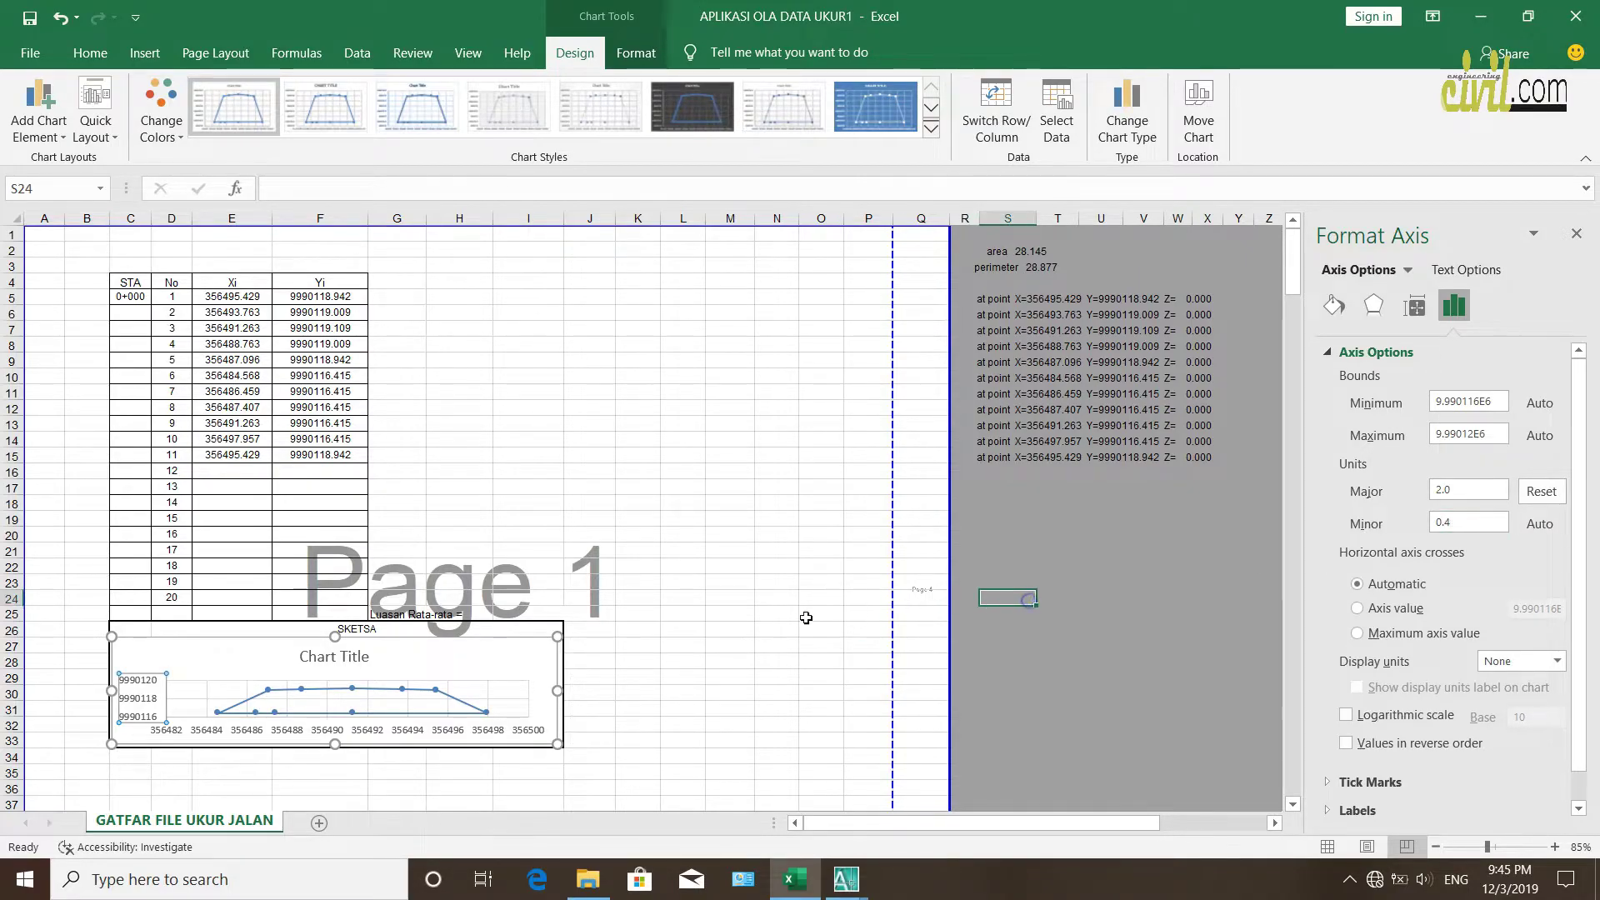
Set the major unit of the chart's horizontal axis to 4
{"action": "left_click", "coordinate": [517, 733]}
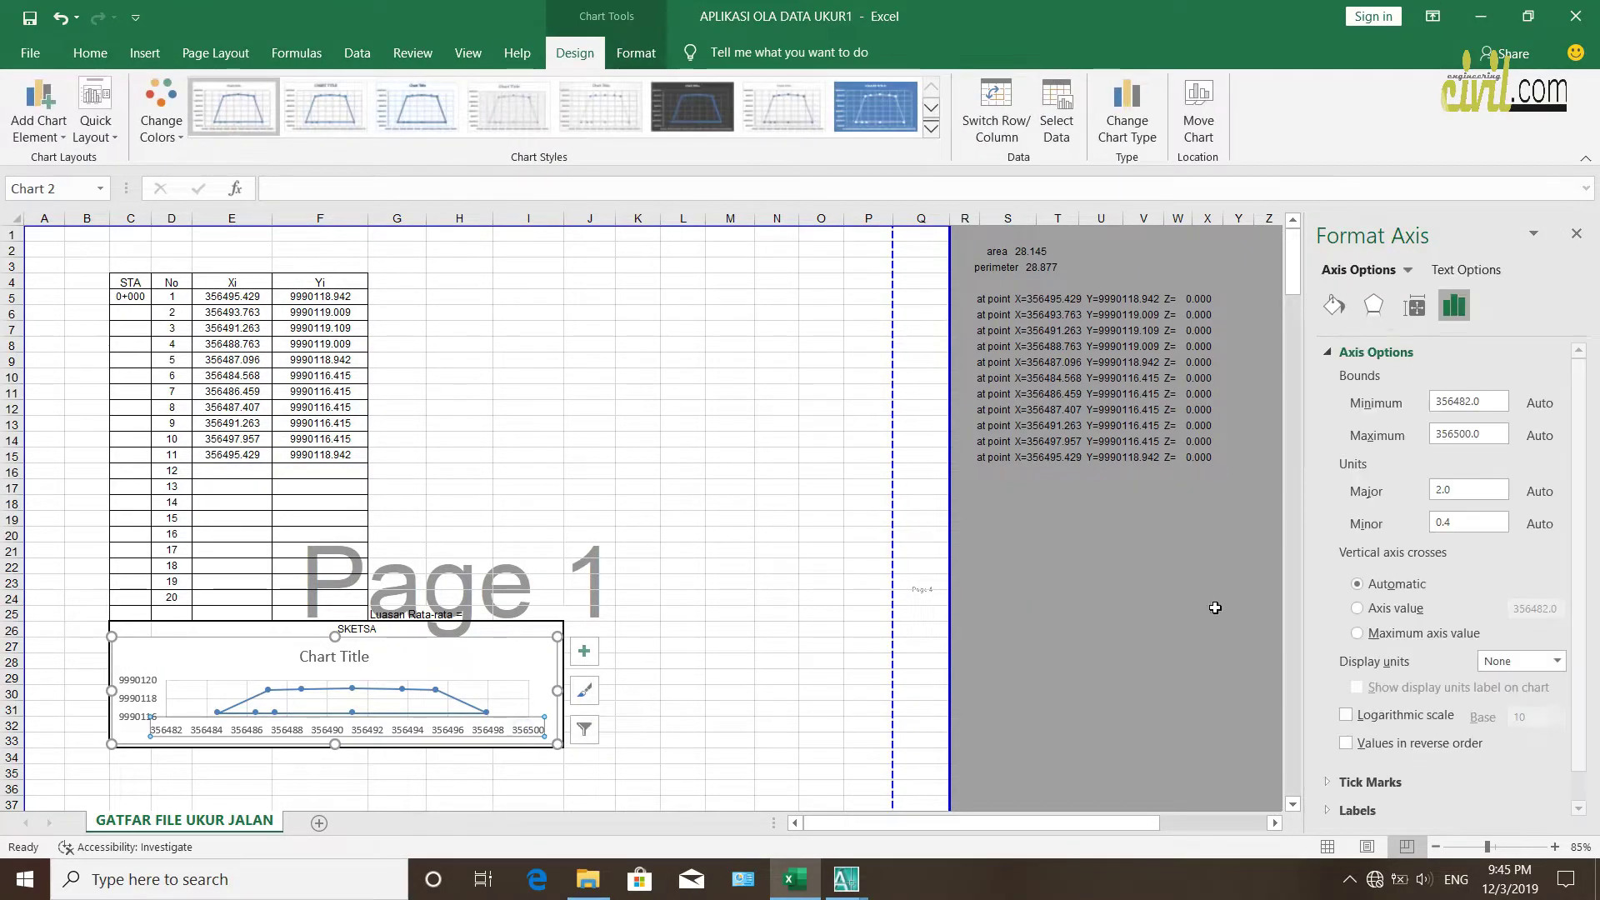
{"action": "left_click", "coordinate": [1468, 488]}
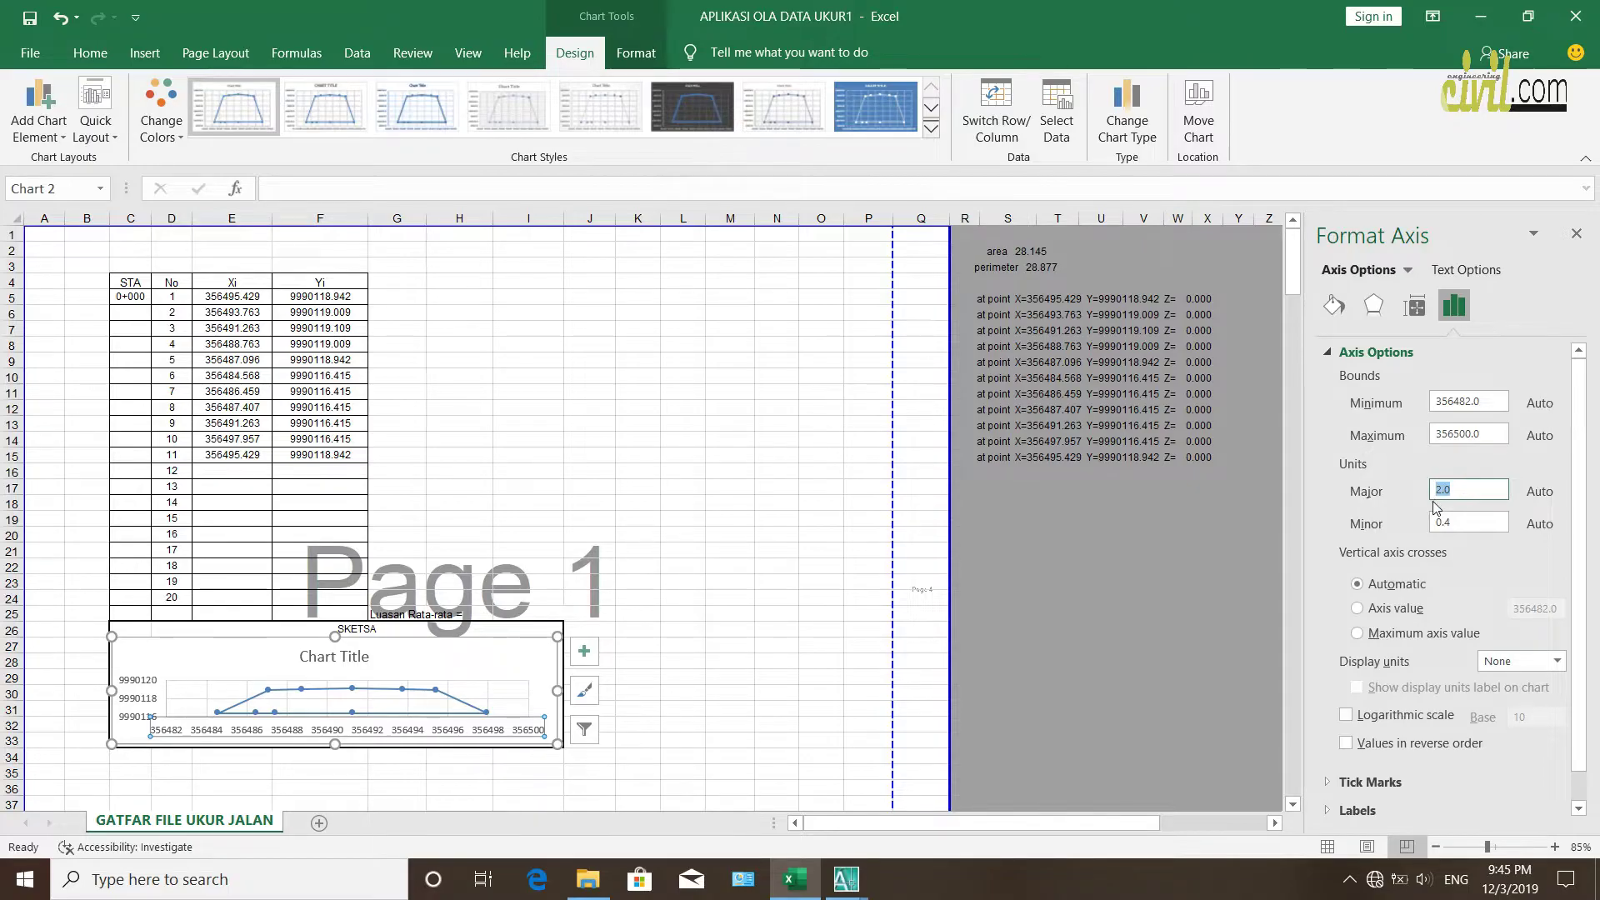
{"action": "type", "text": "4"}
{"action": "left_click", "coordinate": [1467, 523]}
{"action": "type", "text": "0.8"}
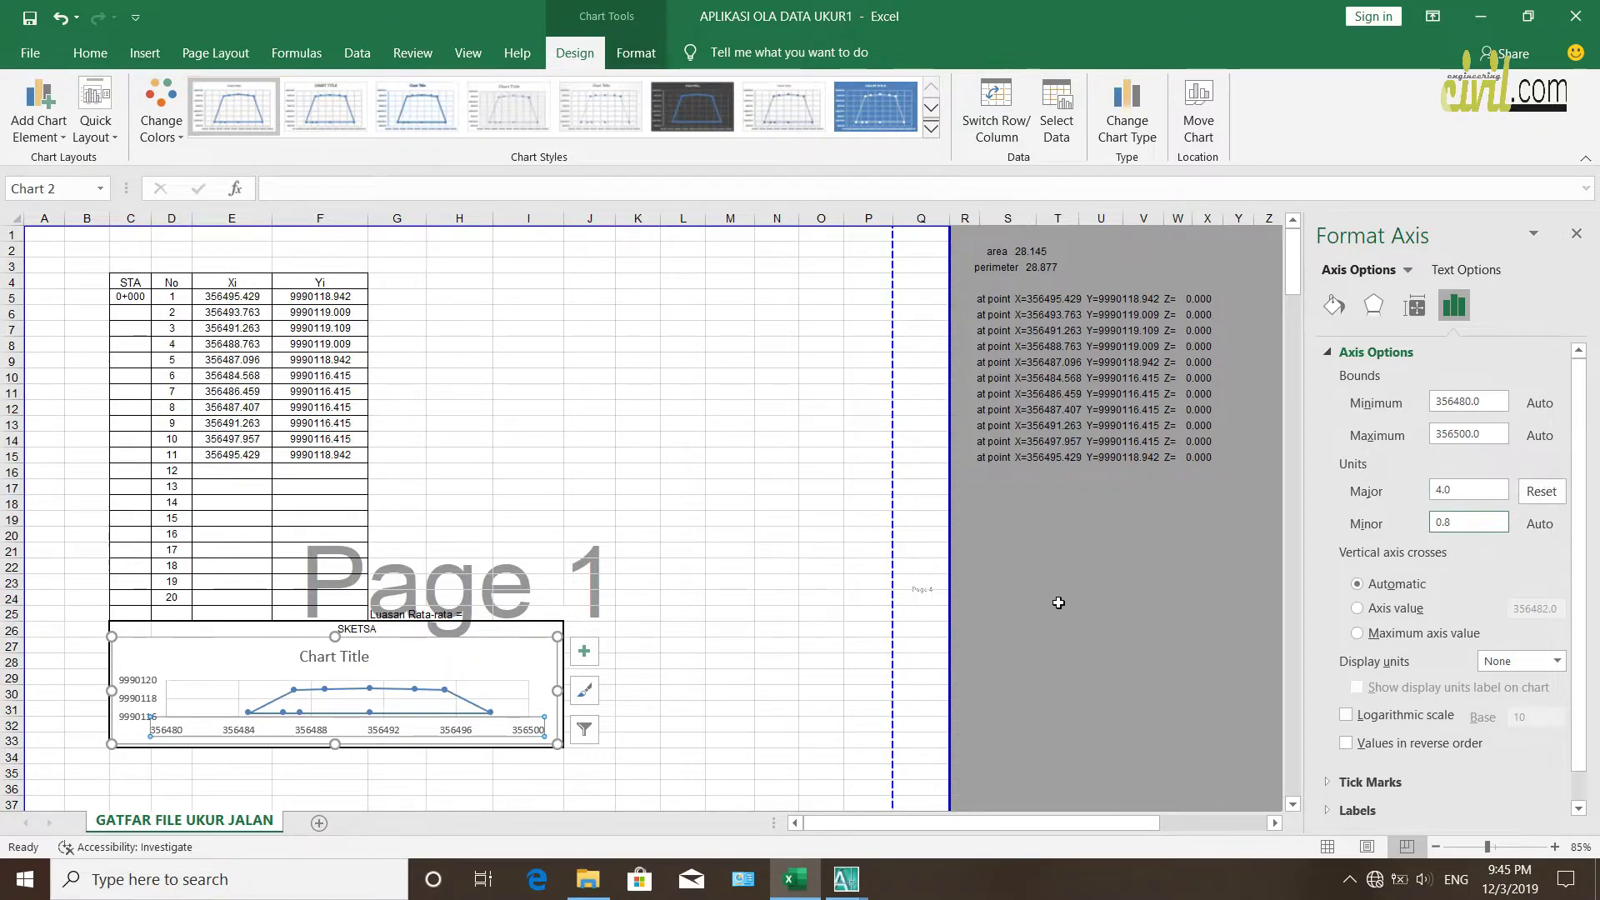
{"action": "left_click", "coordinate": [1122, 634]}
{"action": "scroll", "coordinate": [736, 555], "scroll_direction": "down", "scroll_amount": 2}
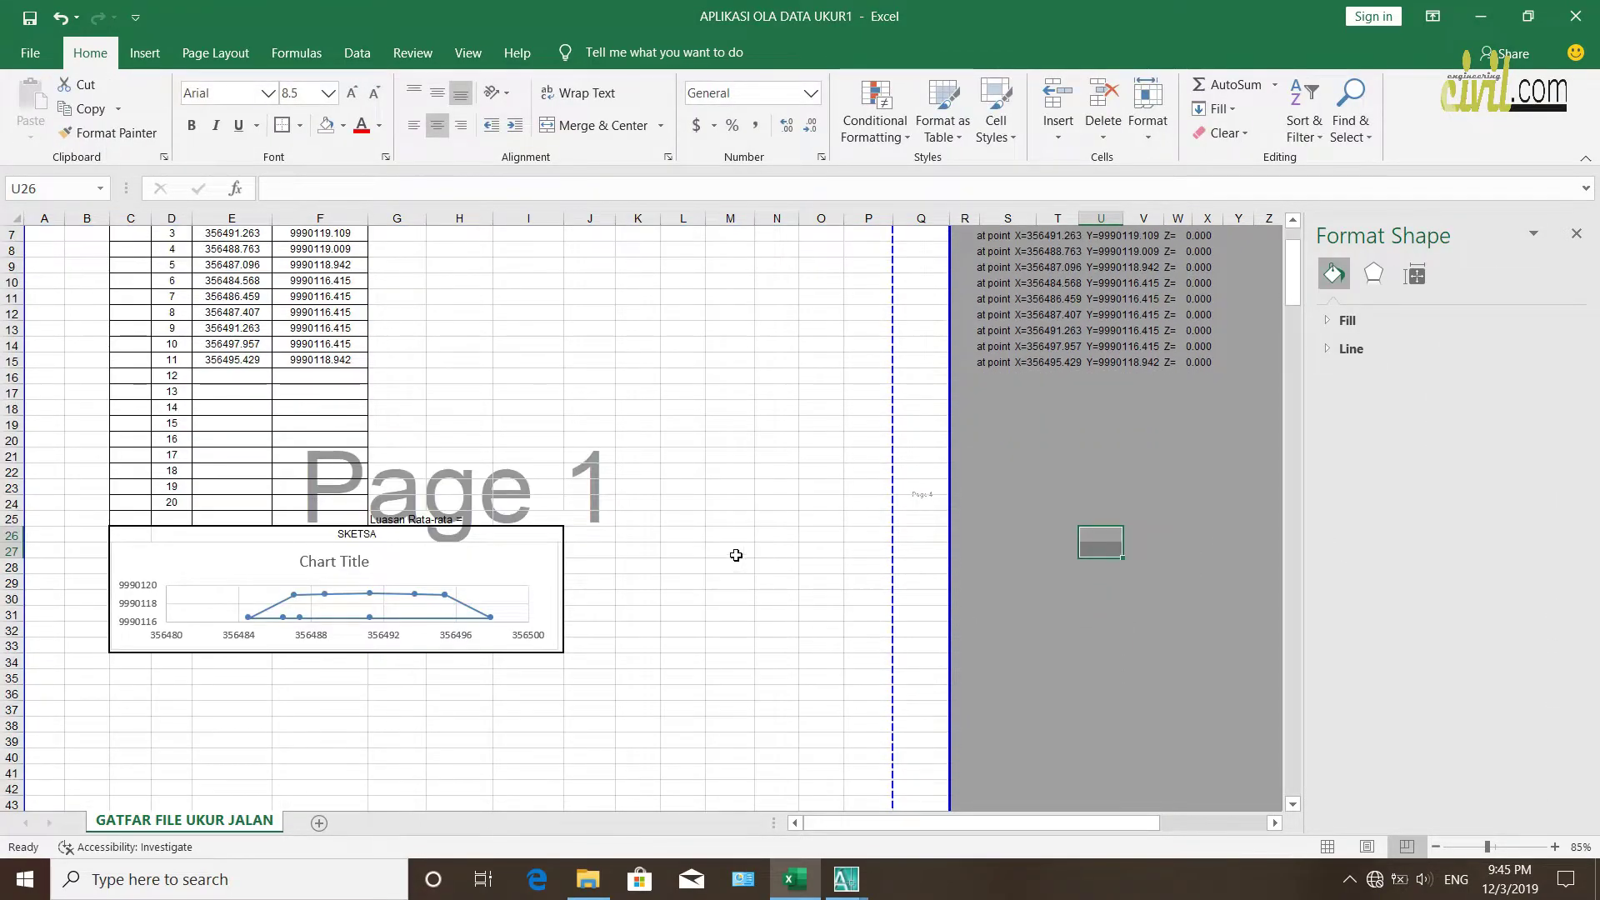
Try to replace the sketch chart's data range with the STA value in cell C5
{"action": "left_click", "coordinate": [467, 552]}
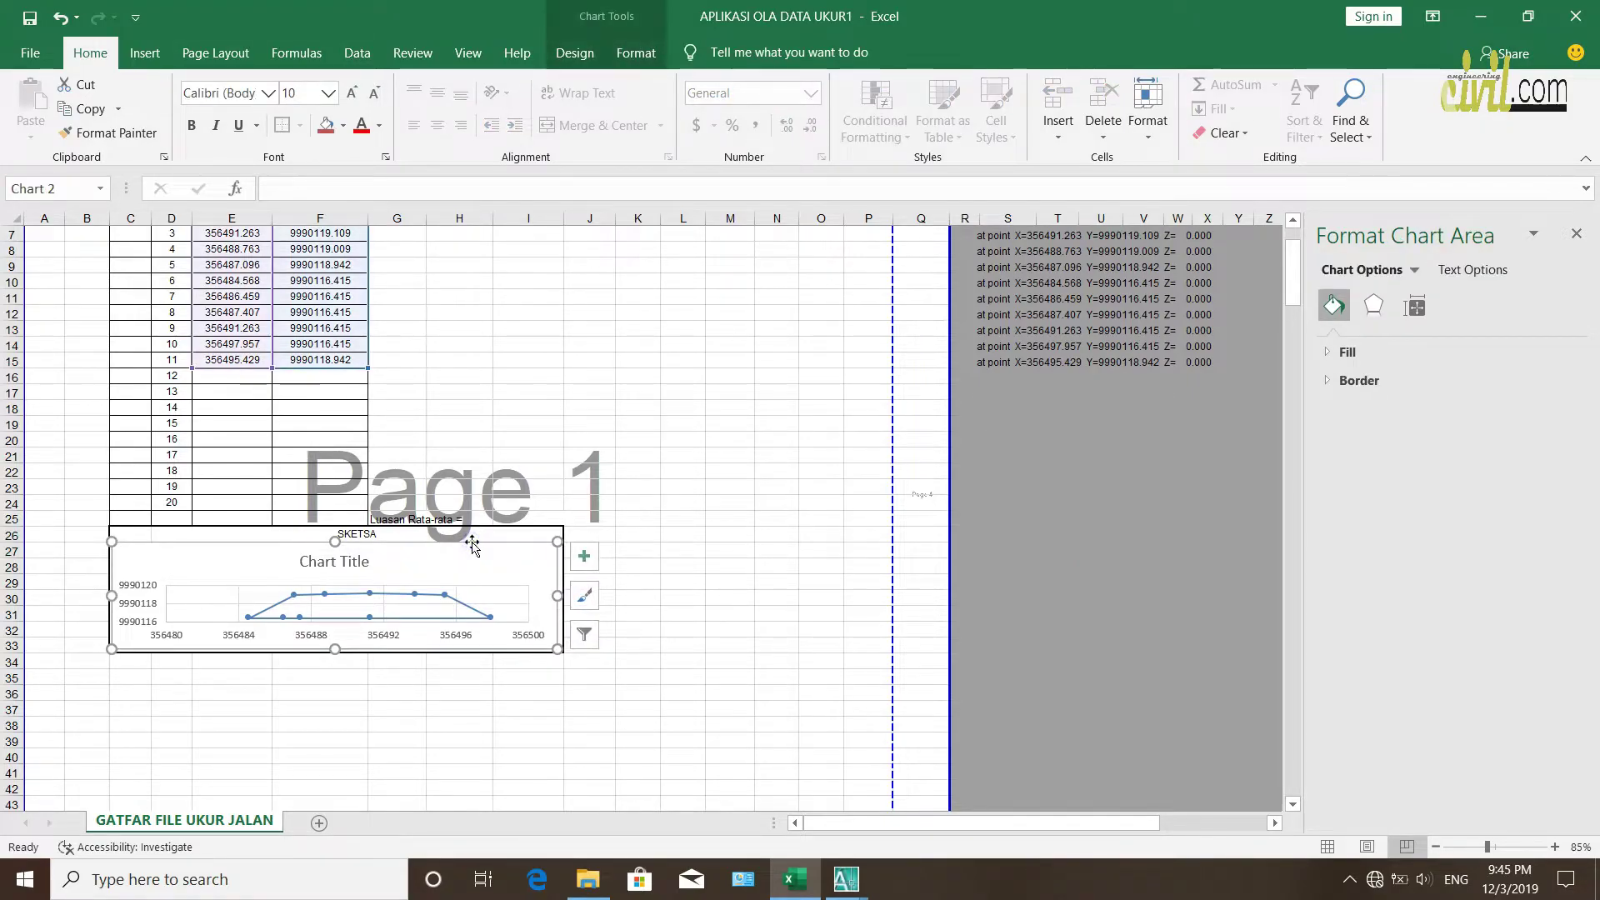
{"action": "right_click", "coordinate": [551, 555]}
{"action": "left_click", "coordinate": [618, 305]}
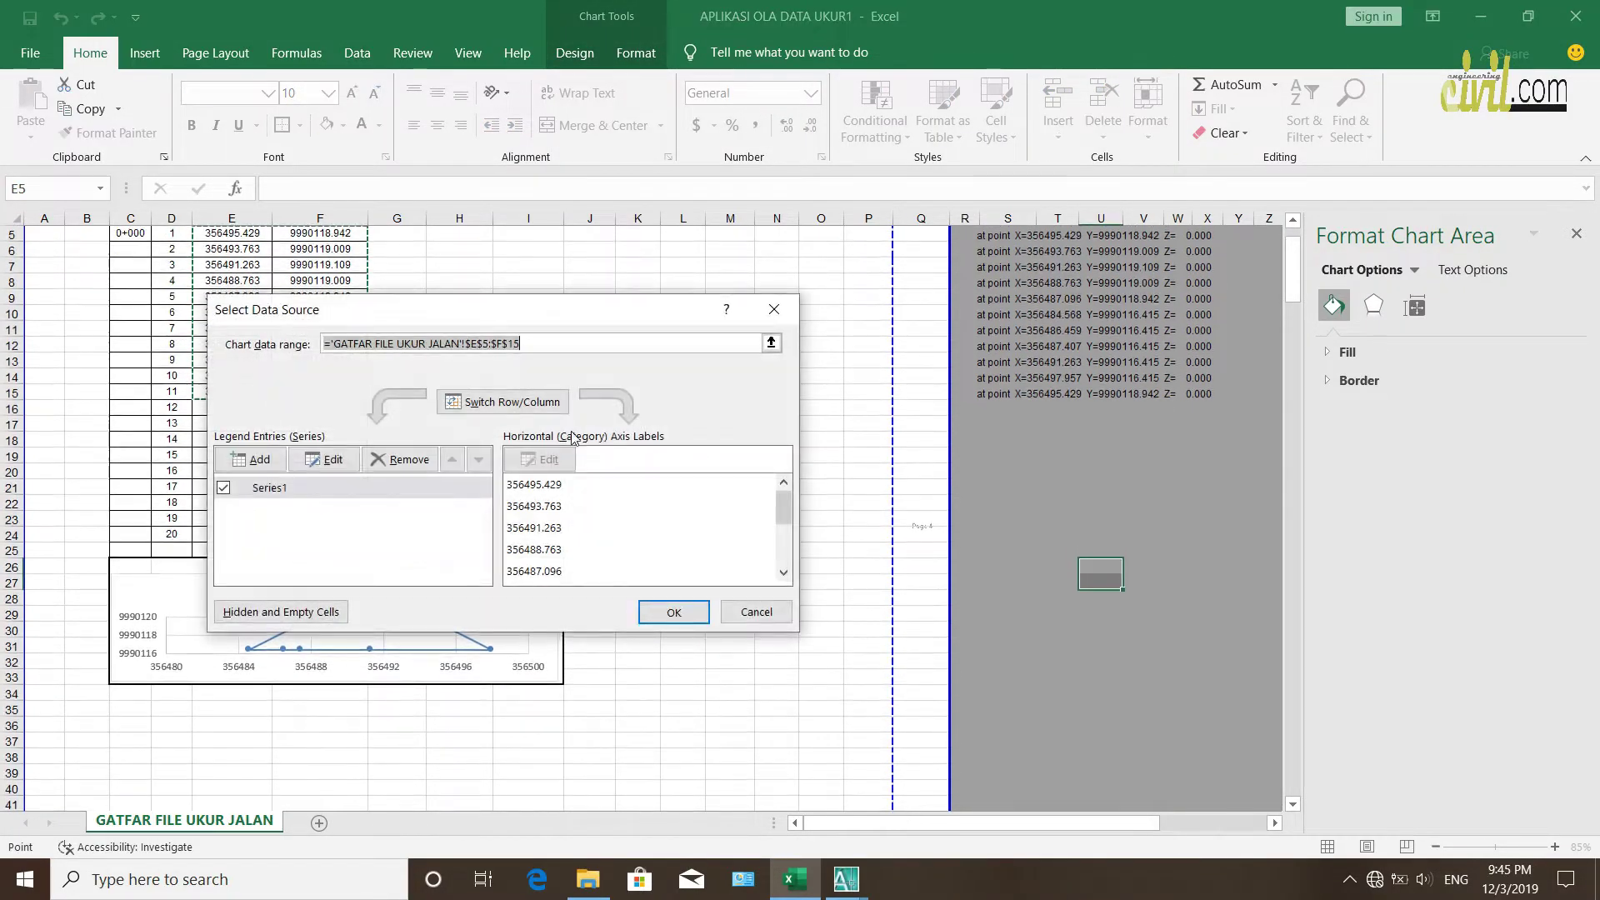
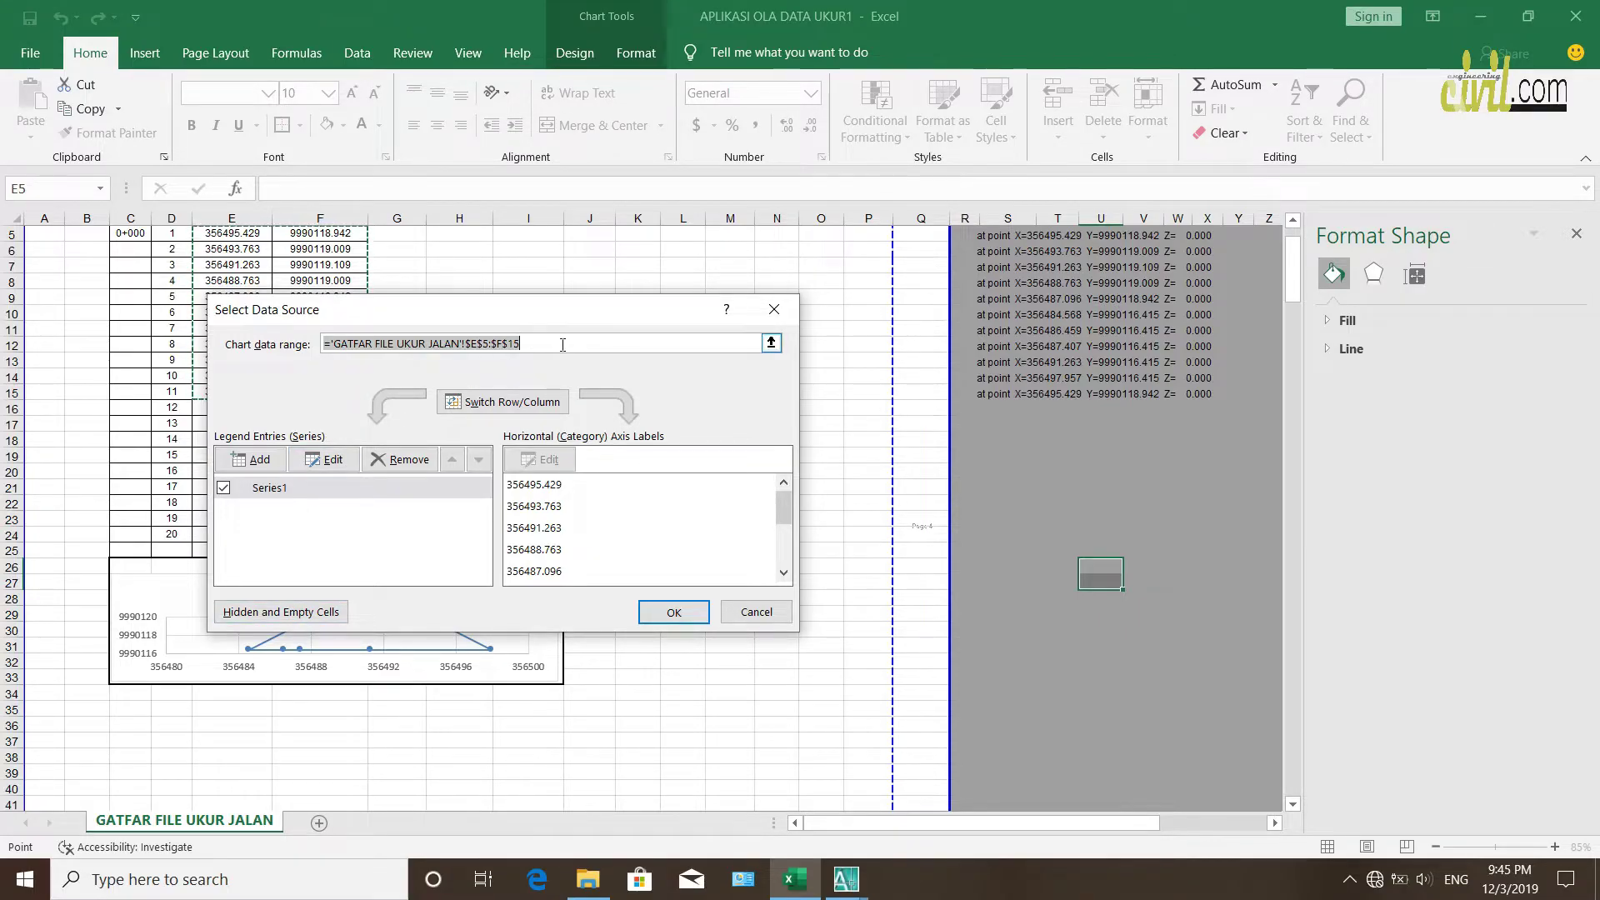
{"action": "key", "text": "BackSpace"}
{"action": "scroll", "coordinate": [370, 287], "scroll_direction": "up", "scroll_amount": 2}
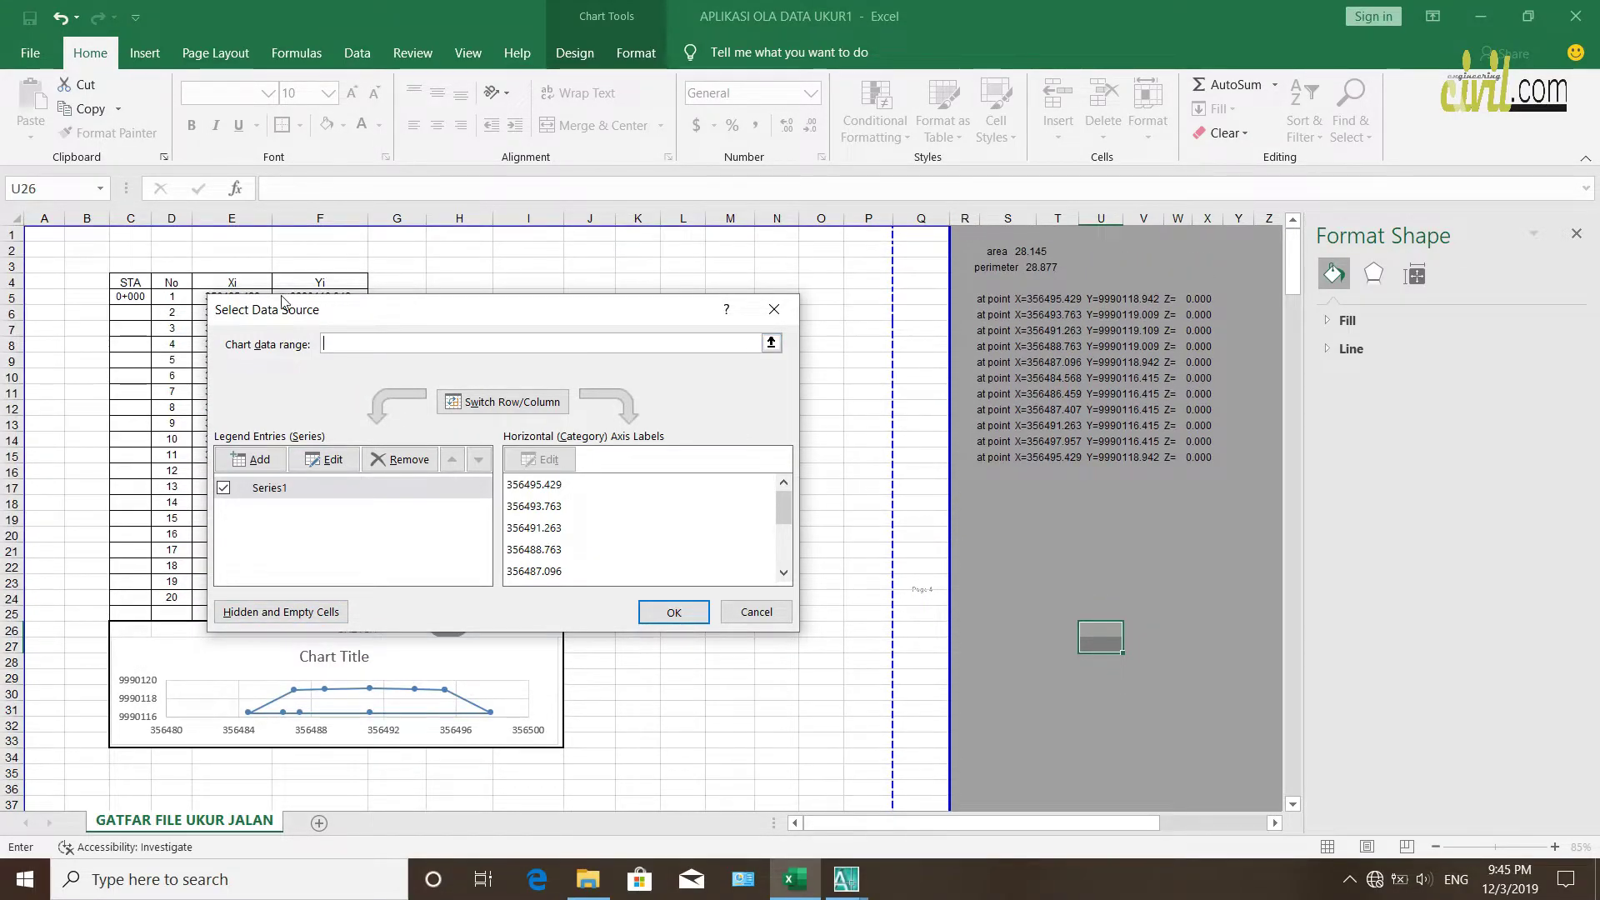
{"action": "left_click", "coordinate": [123, 295]}
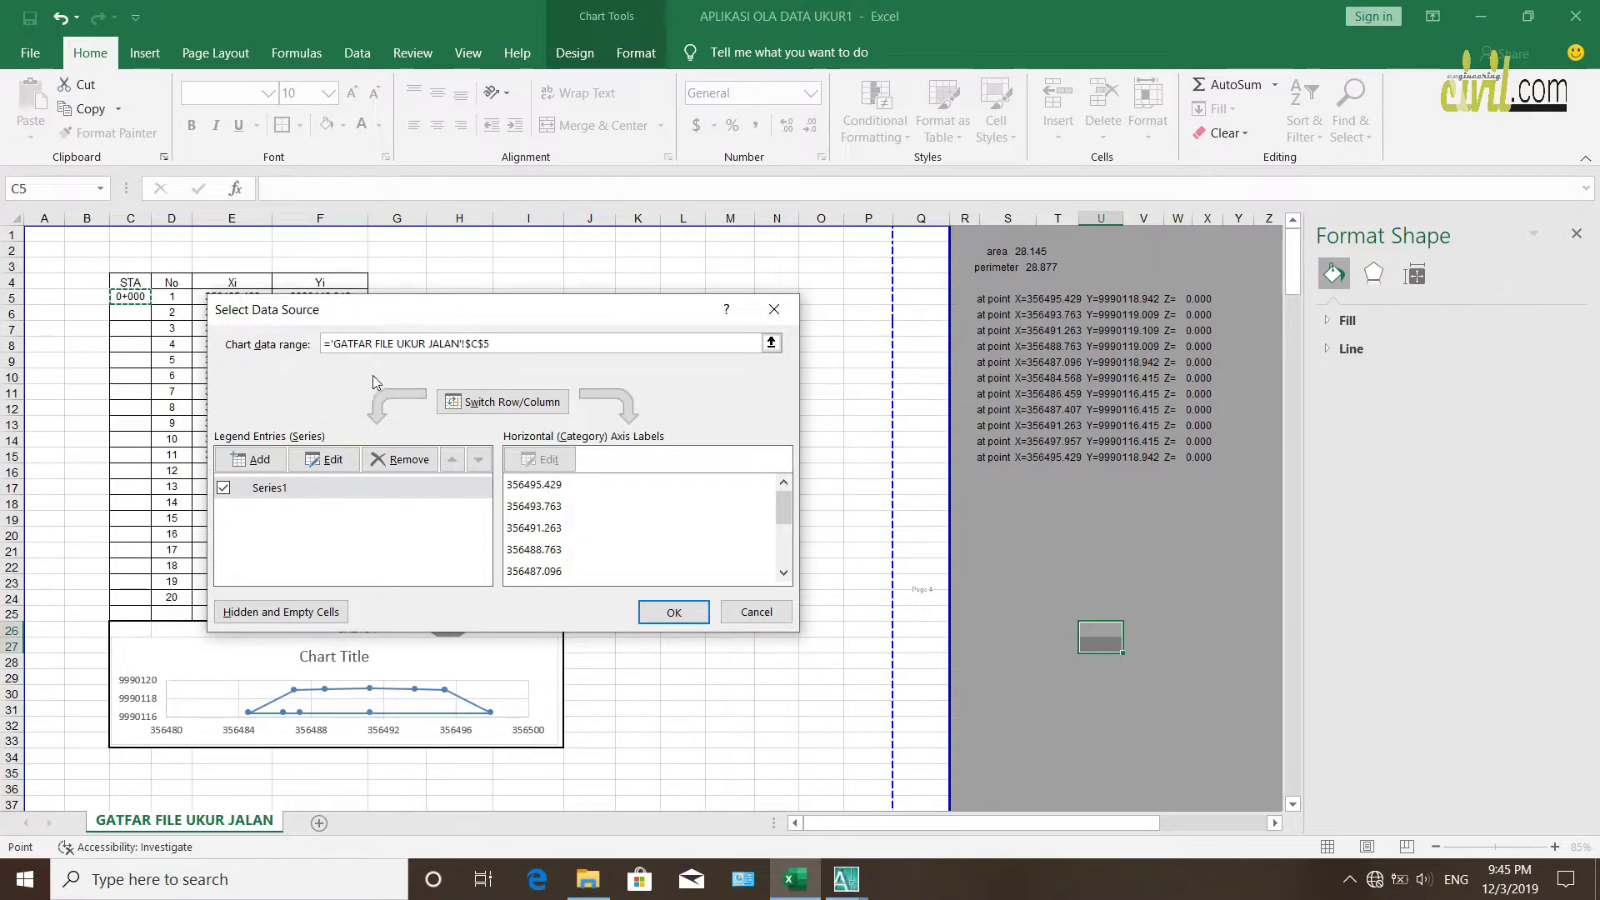
{"action": "left_click", "coordinate": [667, 613]}
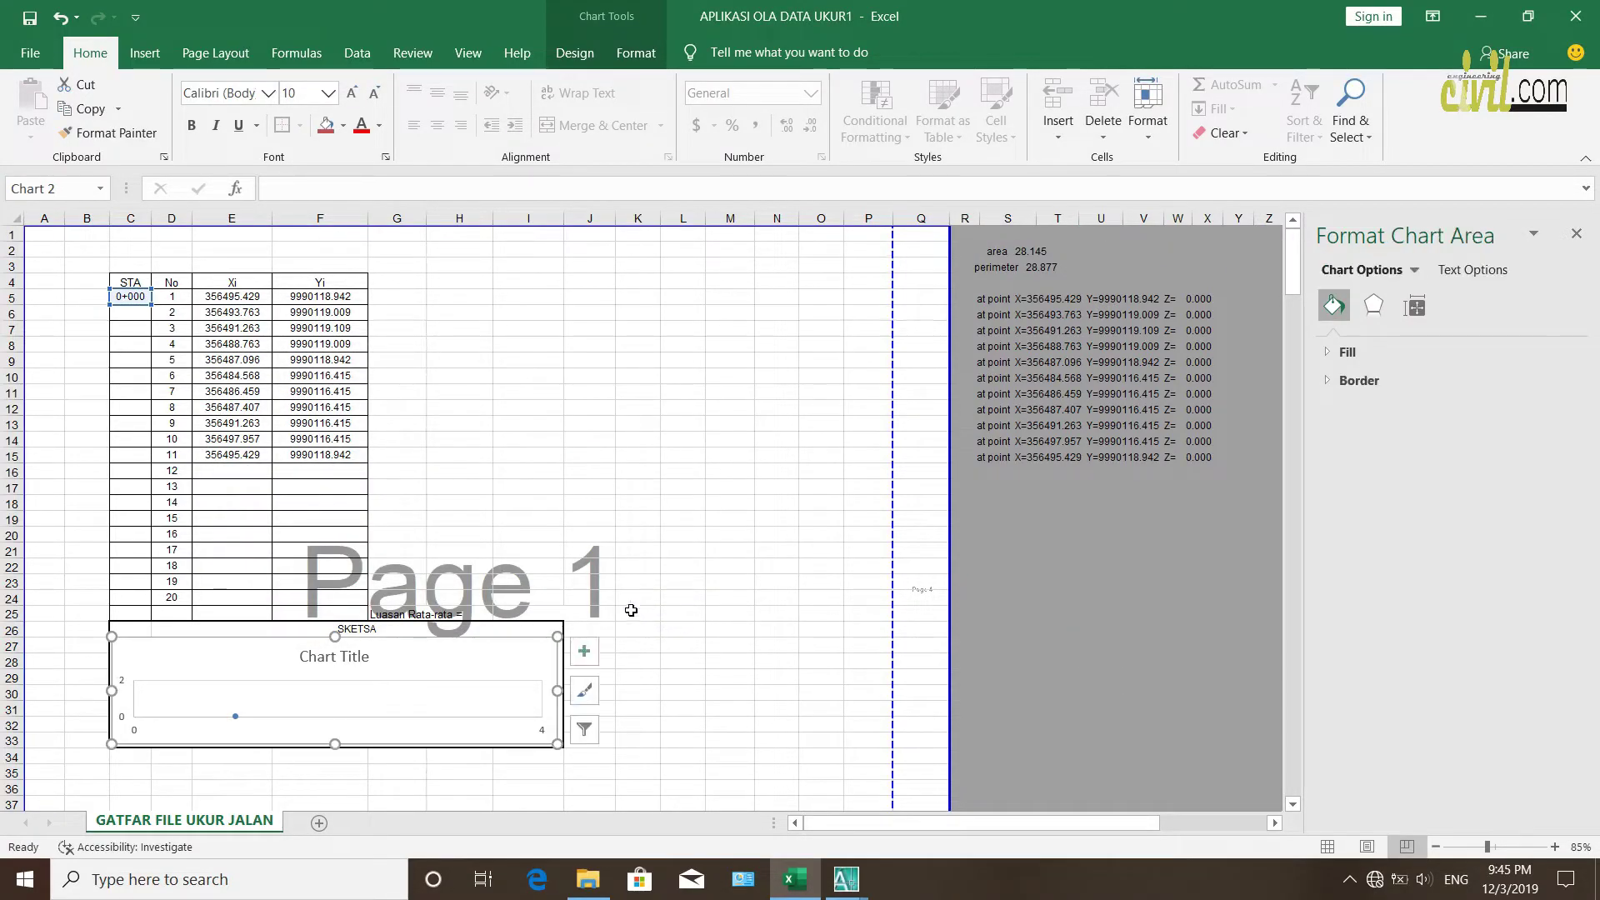
Check the chart's available elements and undo the change to its data range
{"action": "left_click", "coordinate": [681, 555]}
{"action": "left_click", "coordinate": [554, 633]}
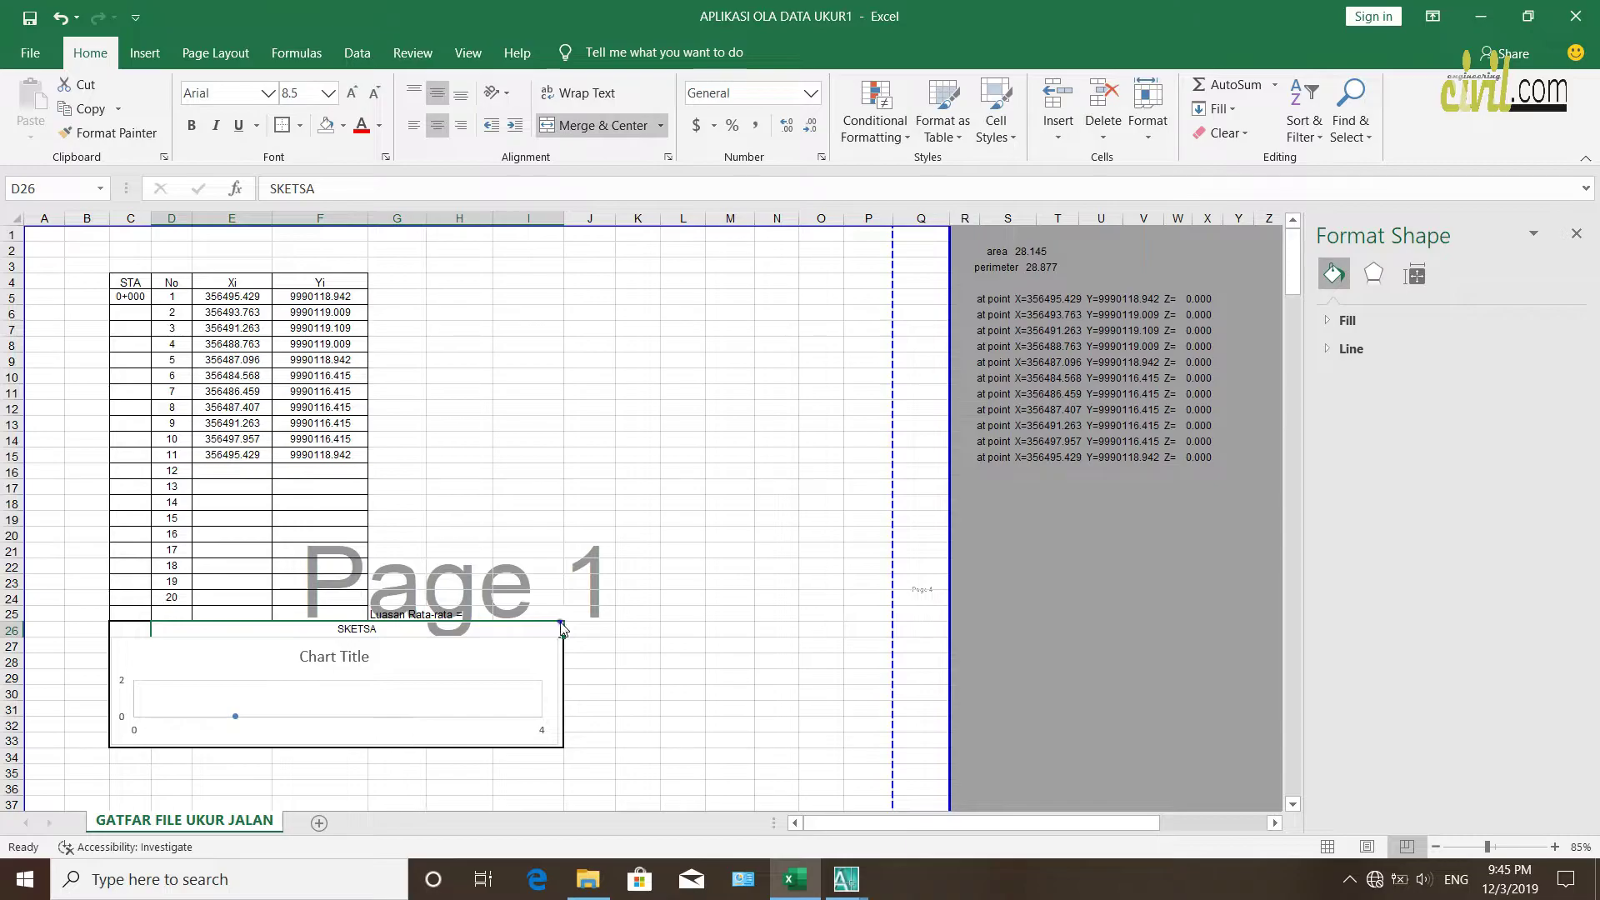
{"action": "left_click", "coordinate": [554, 644]}
{"action": "left_click", "coordinate": [585, 652]}
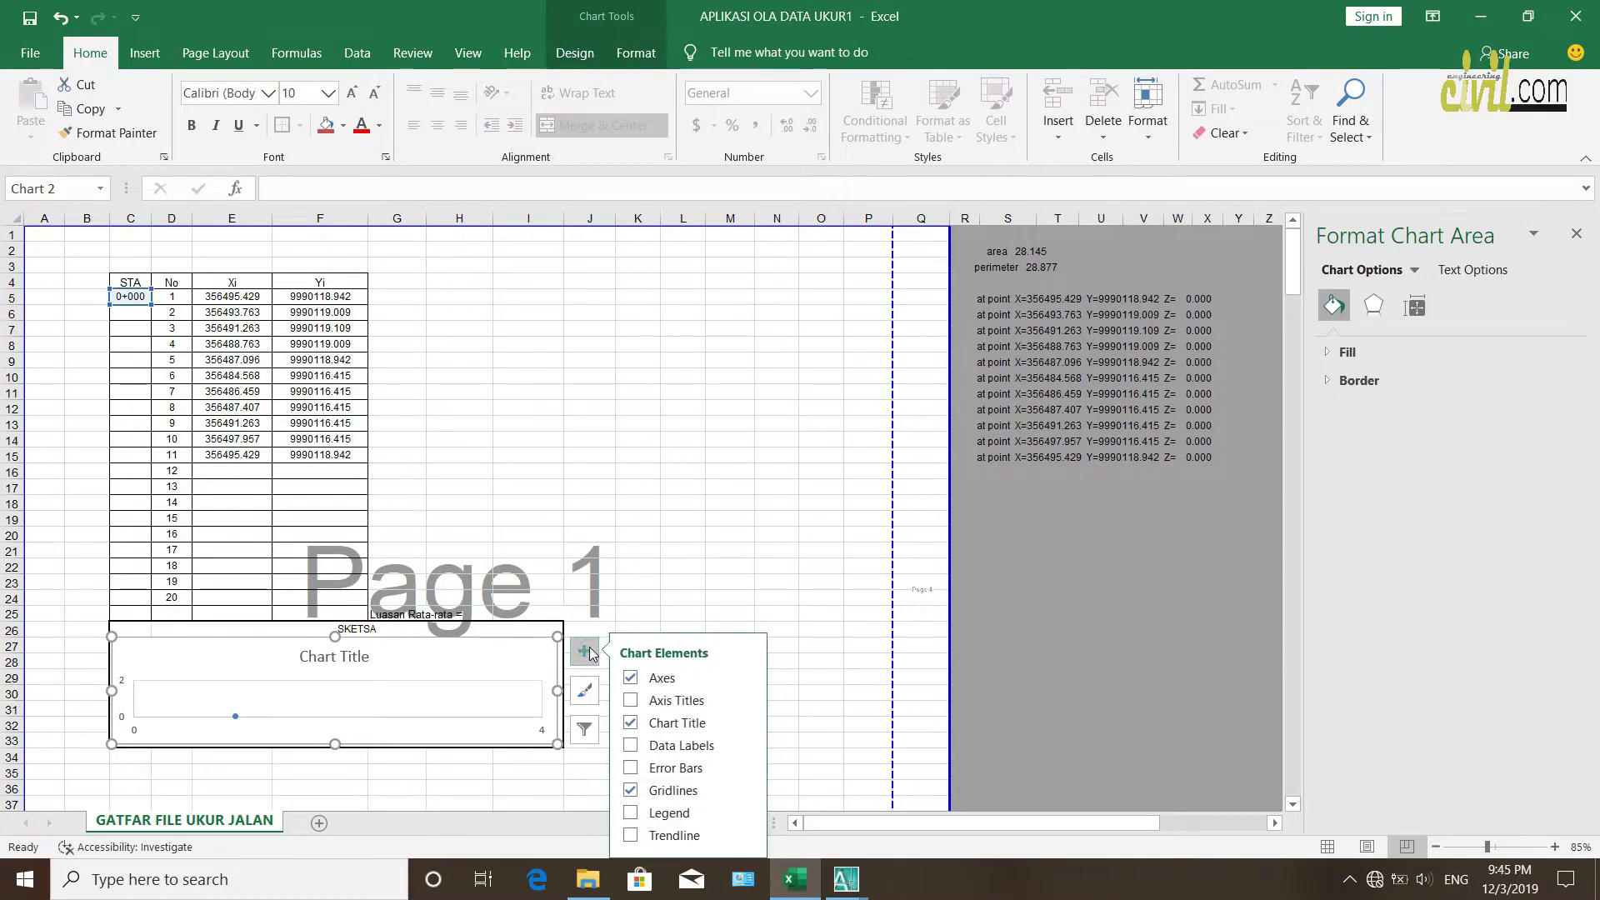
{"action": "left_click", "coordinate": [627, 564]}
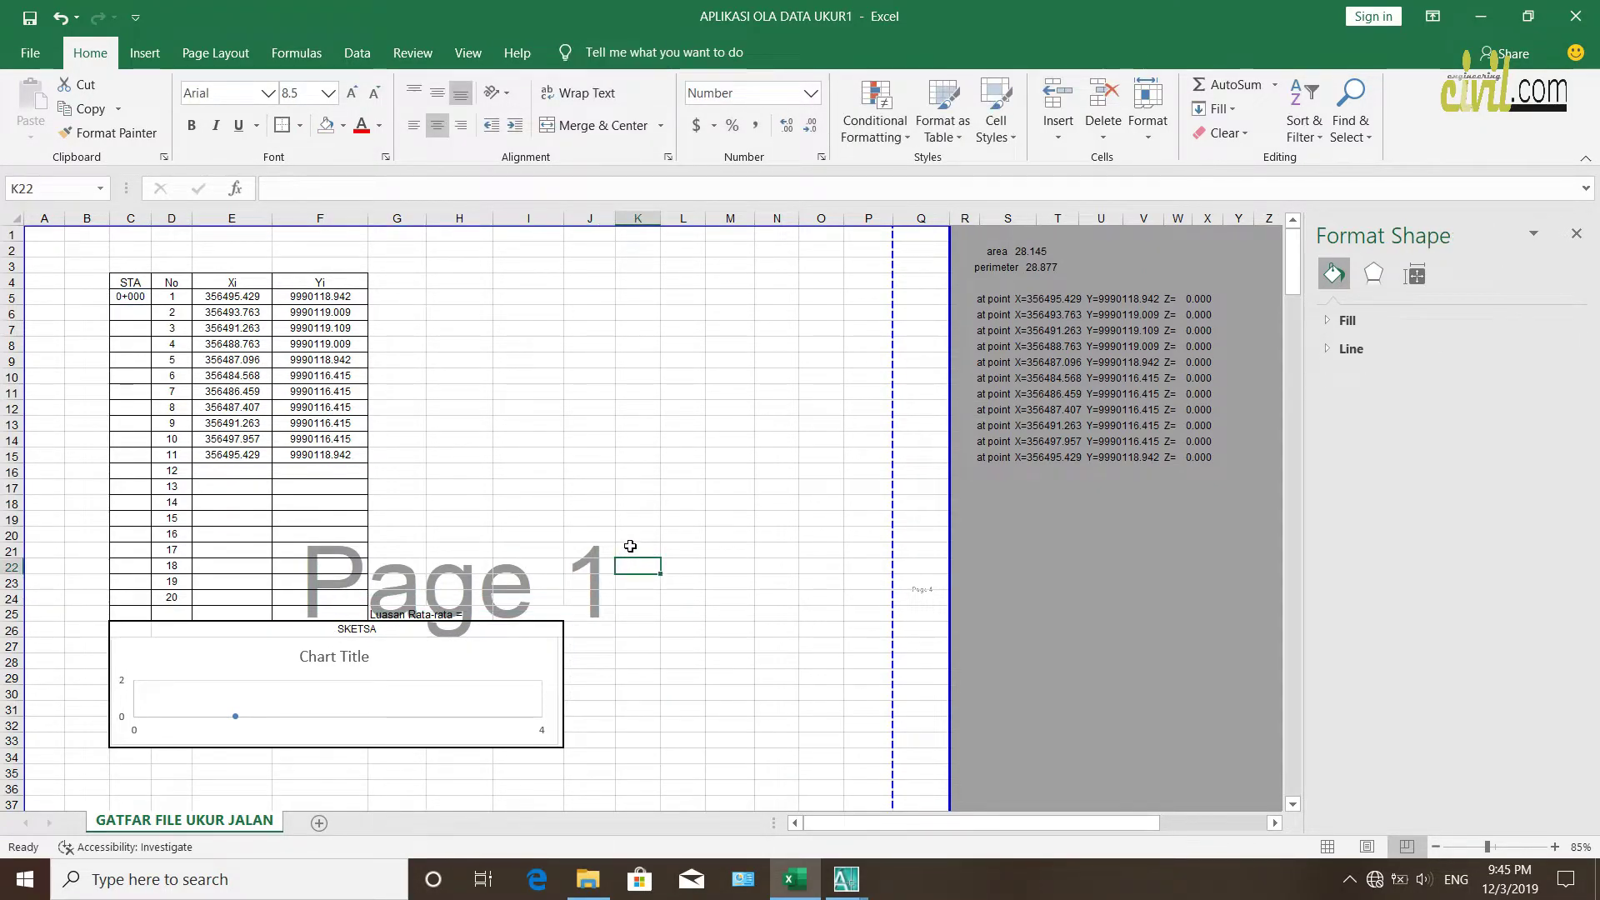
{"action": "left_click", "coordinate": [531, 671]}
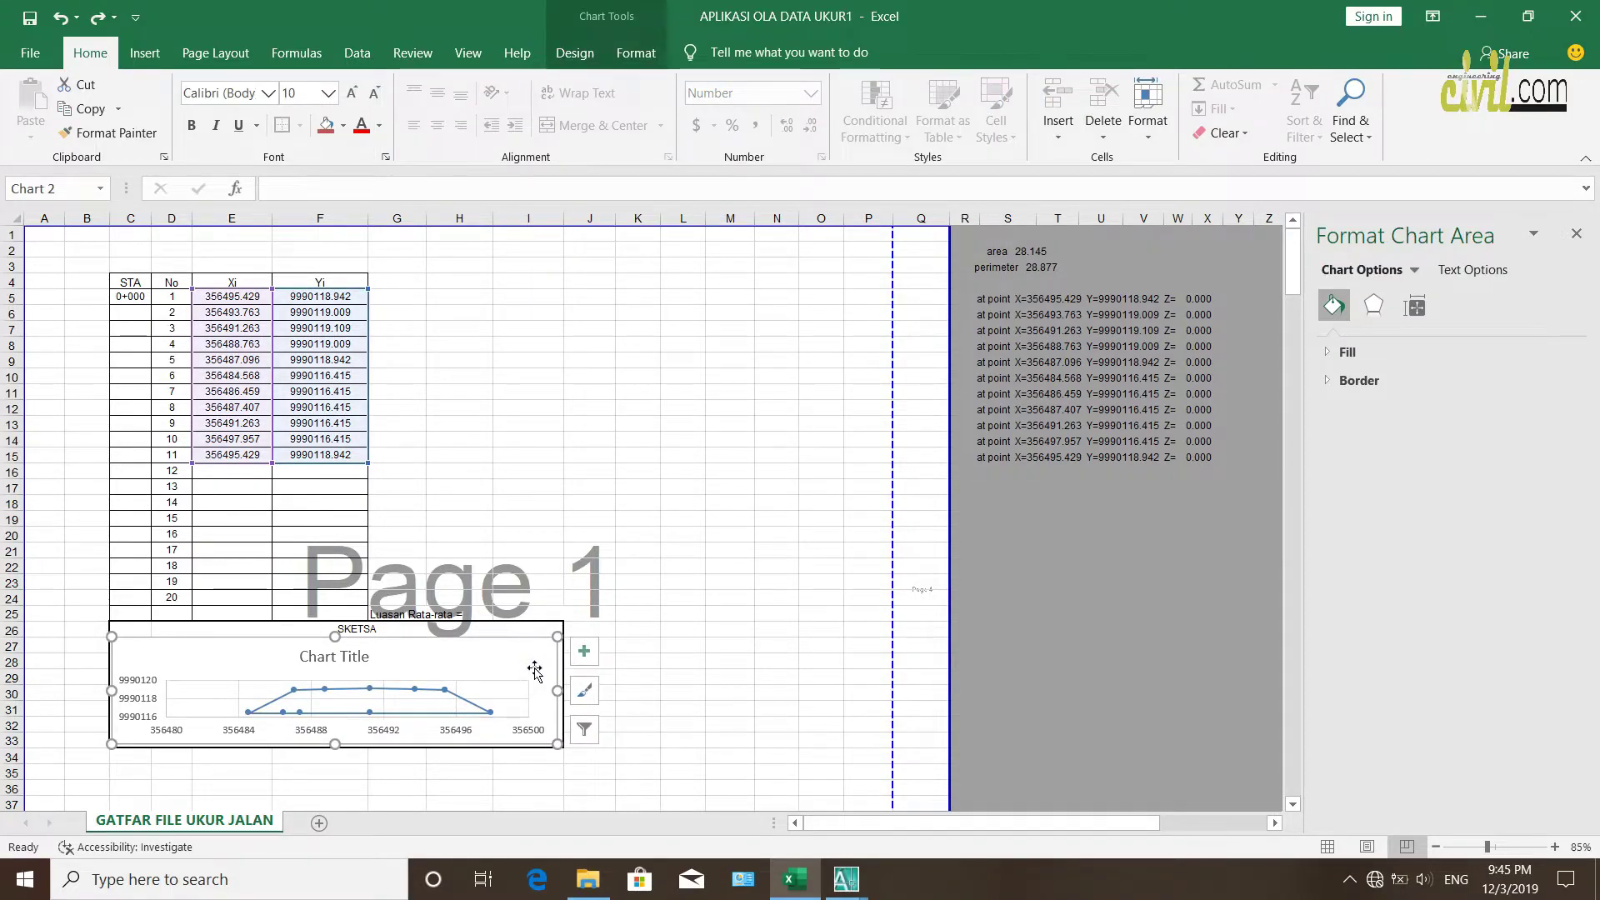
Delete the chart title, turn it back on and view its placement options
{"action": "left_click", "coordinate": [359, 648]}
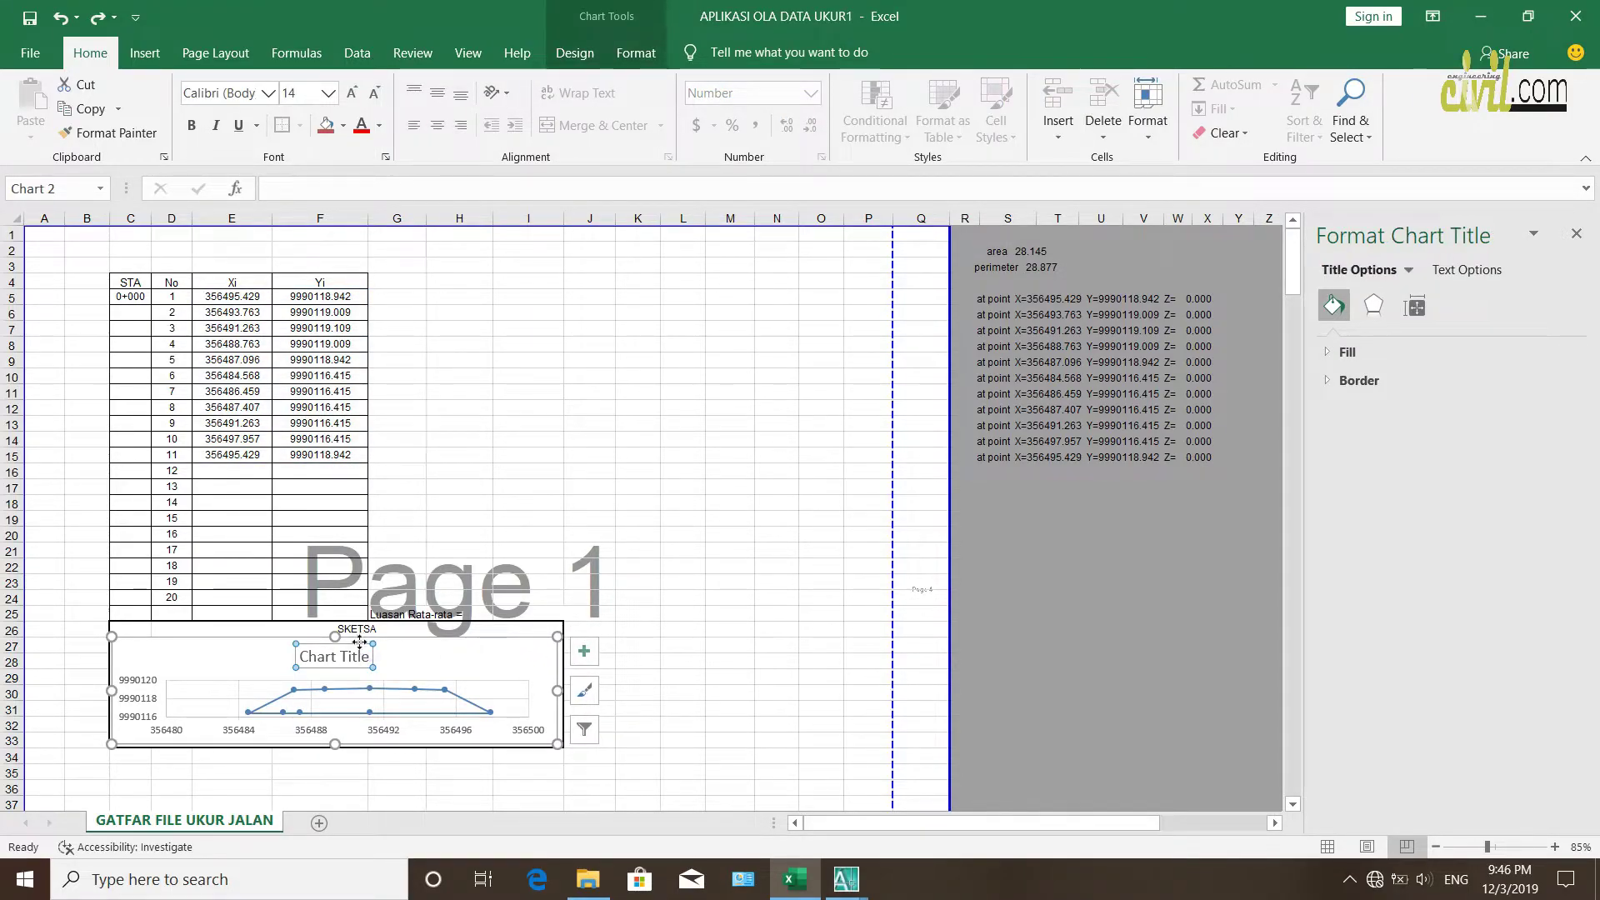
{"action": "key", "text": "Delete"}
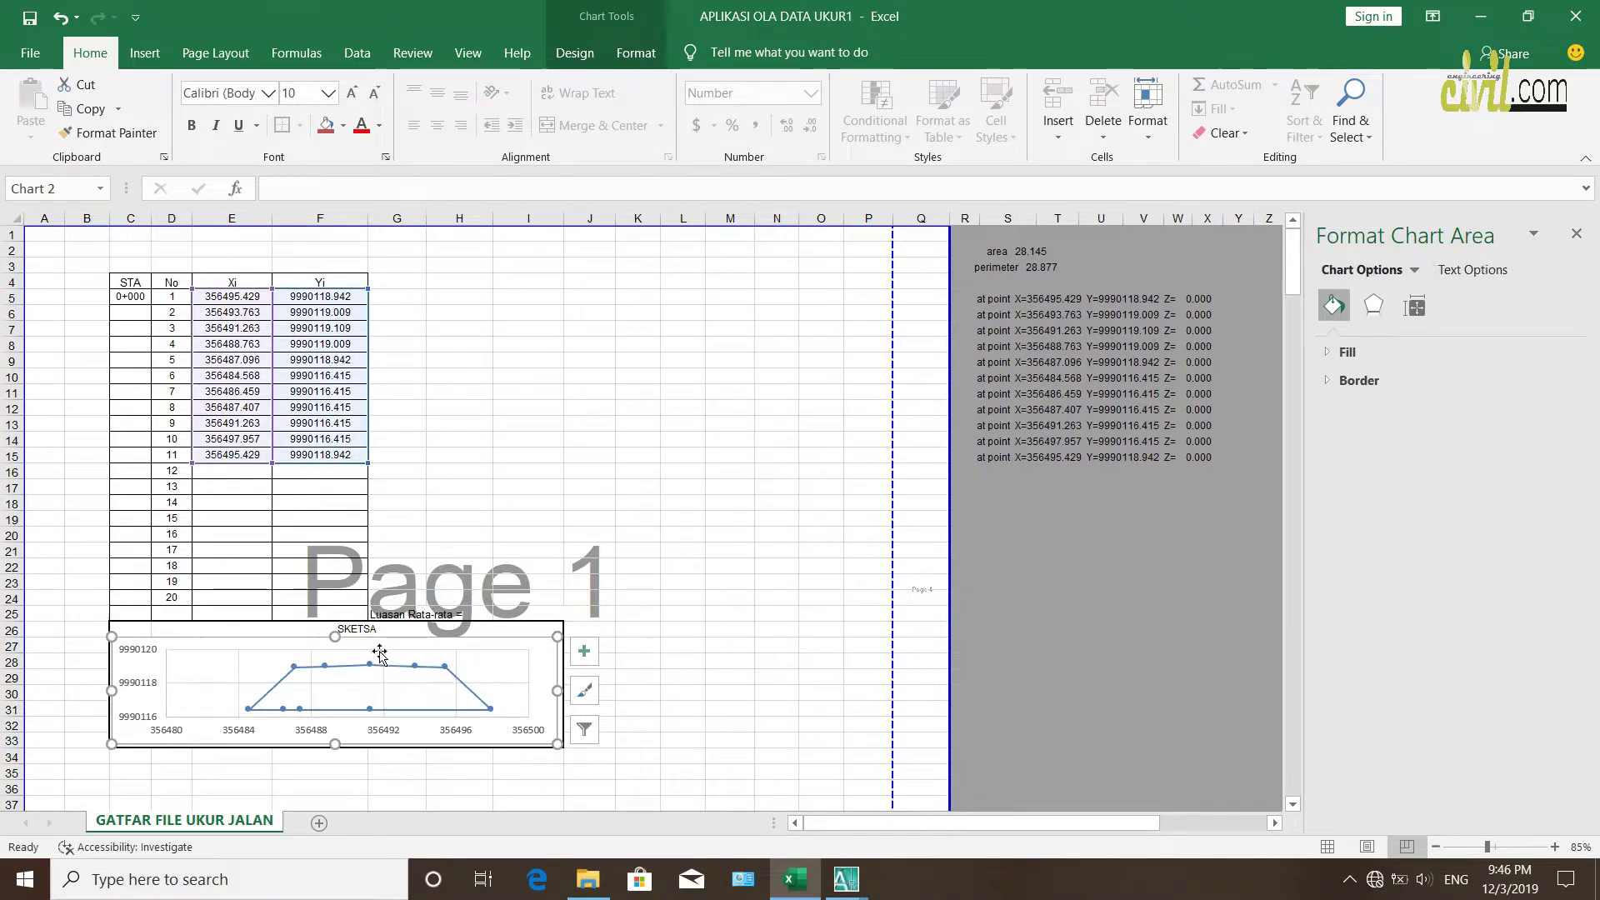
{"action": "left_click", "coordinate": [583, 663]}
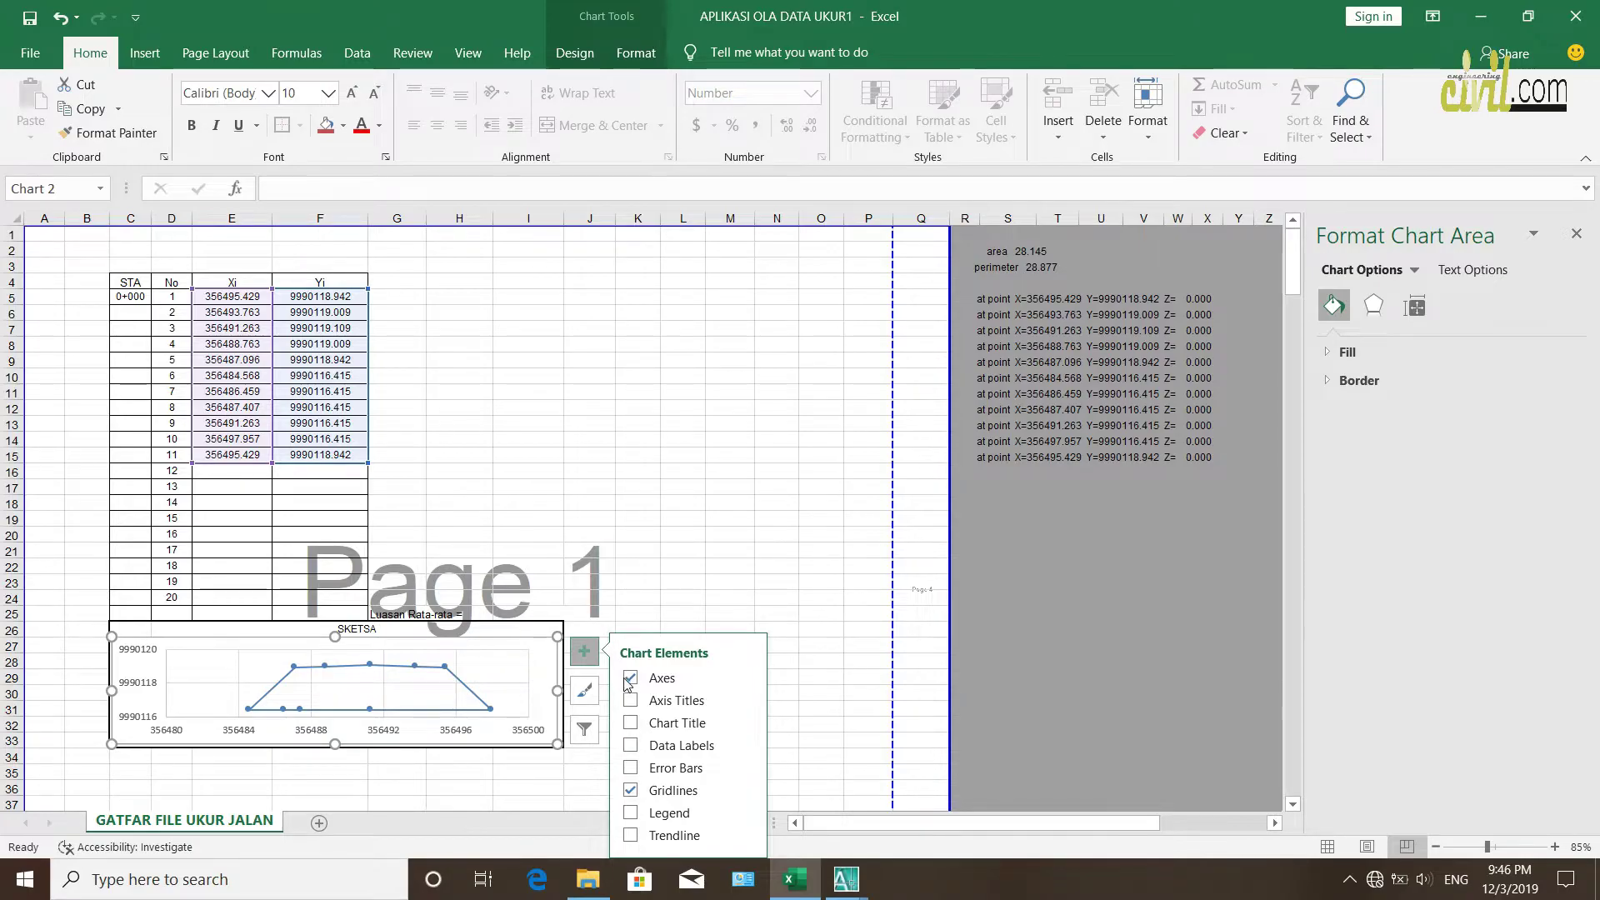
{"action": "left_click", "coordinate": [633, 723]}
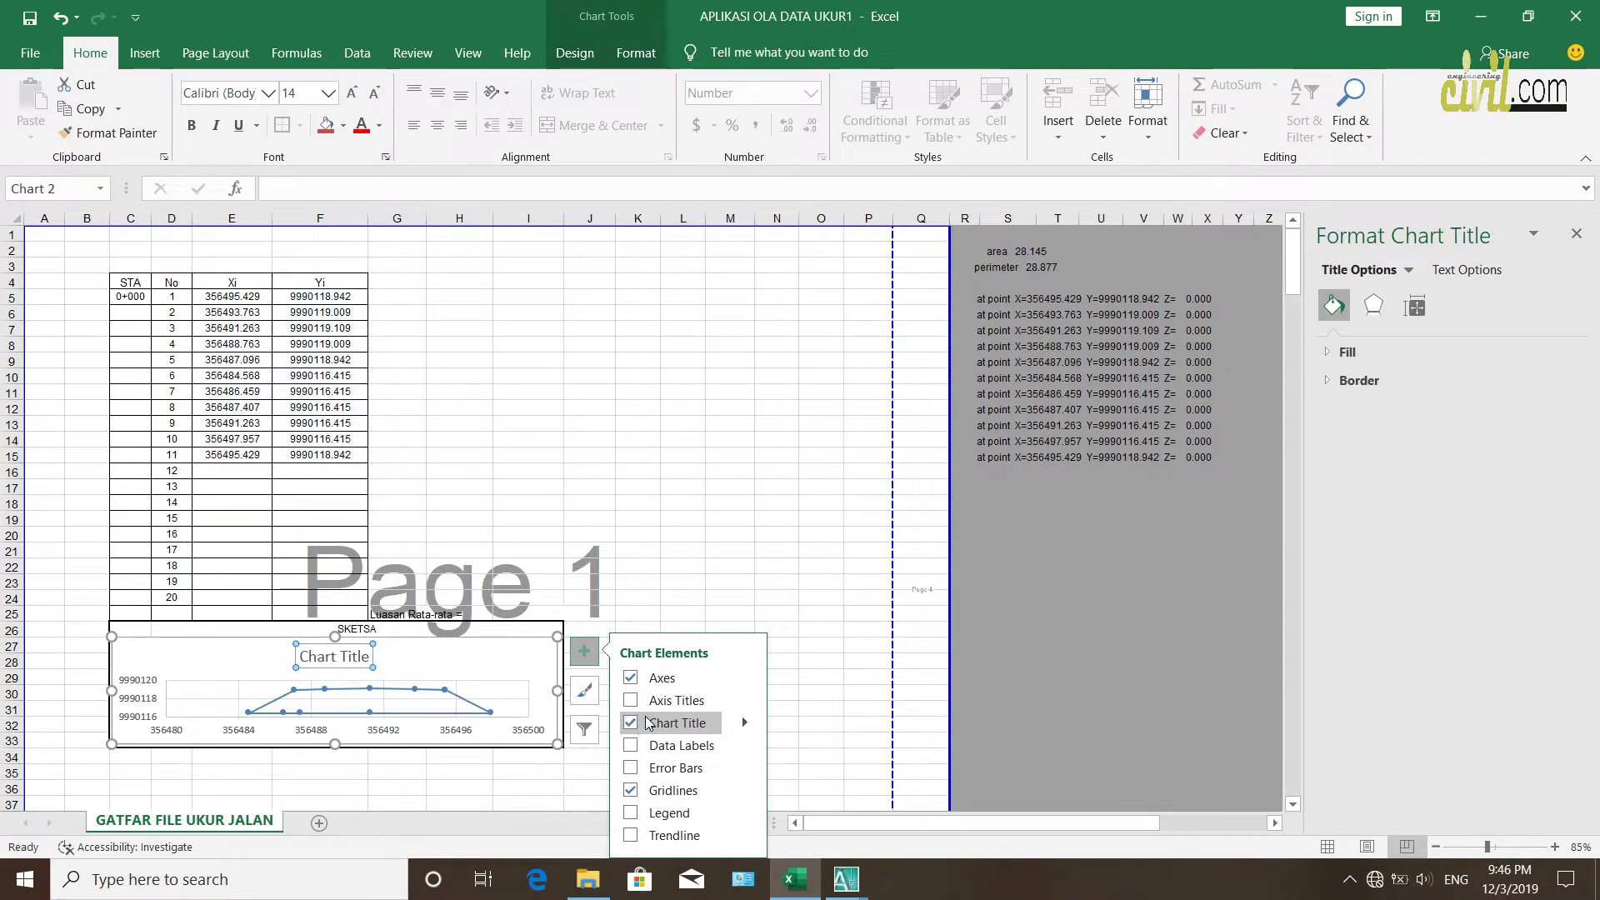
{"action": "left_click", "coordinate": [745, 724]}
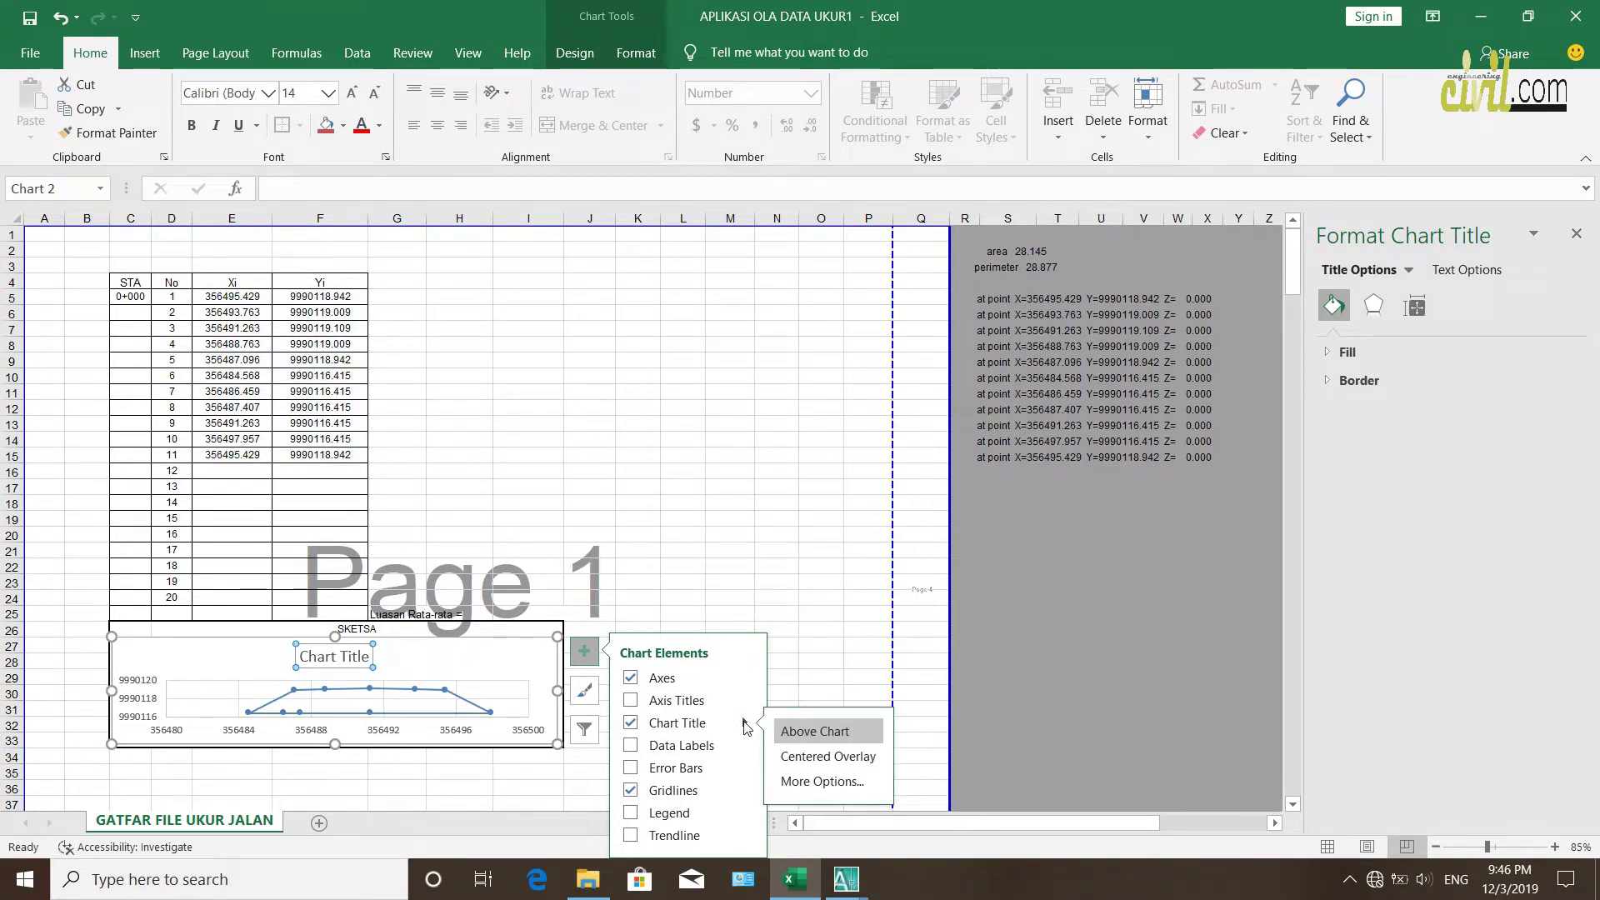
{"action": "left_click", "coordinate": [557, 655]}
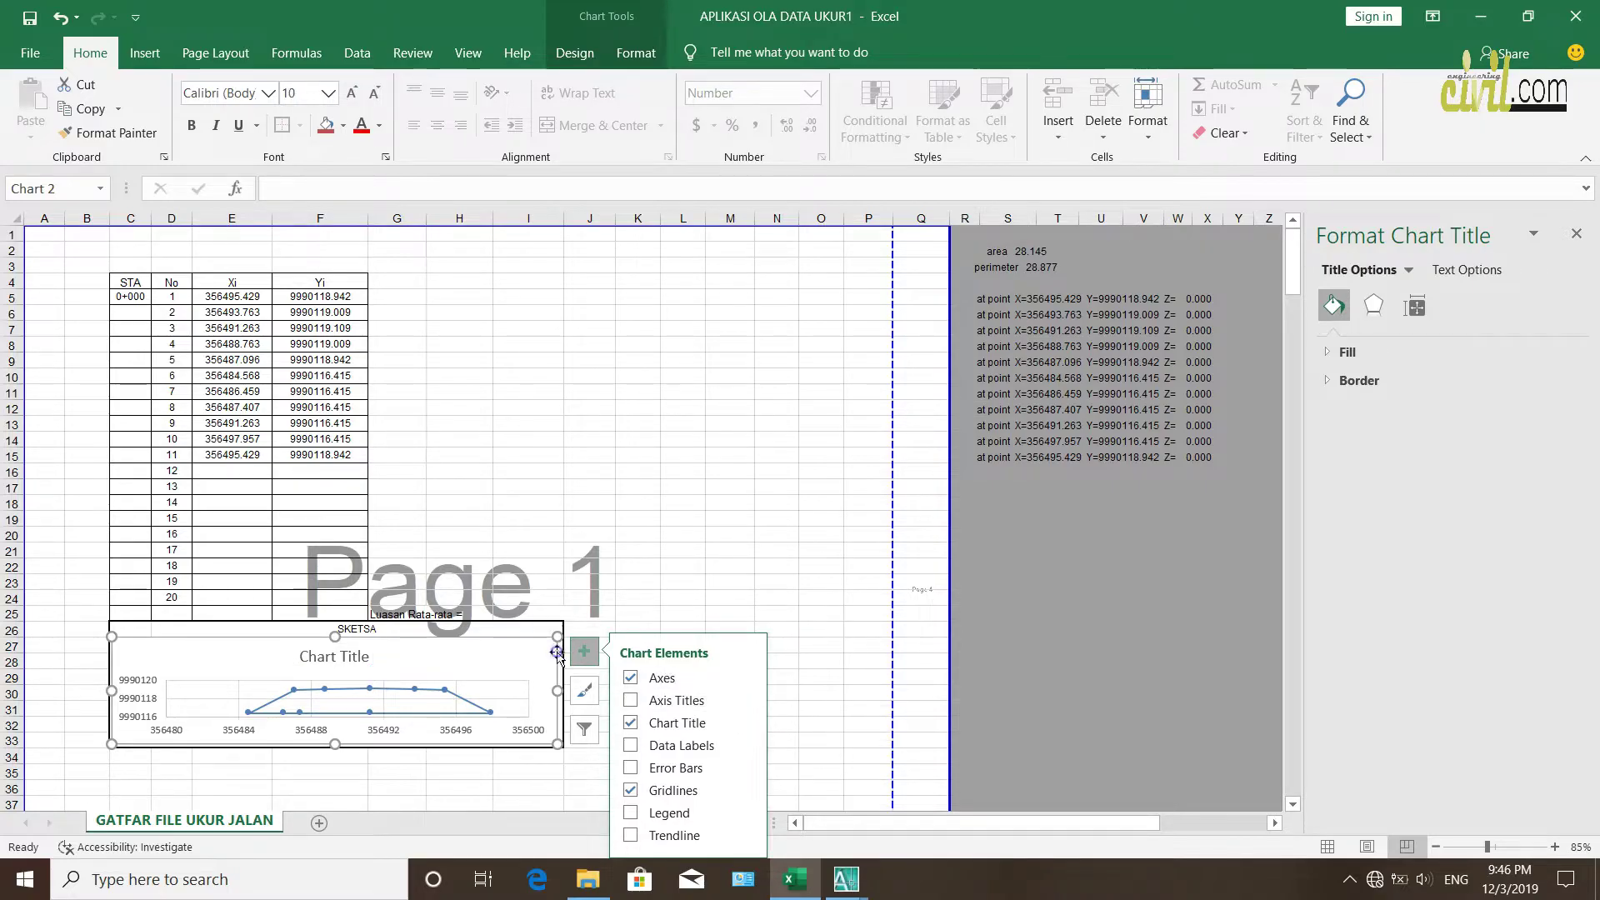
Examine the chart's data source and the Series1 name, X and Y value settings, and leave them without changes
{"action": "left_click", "coordinate": [597, 50]}
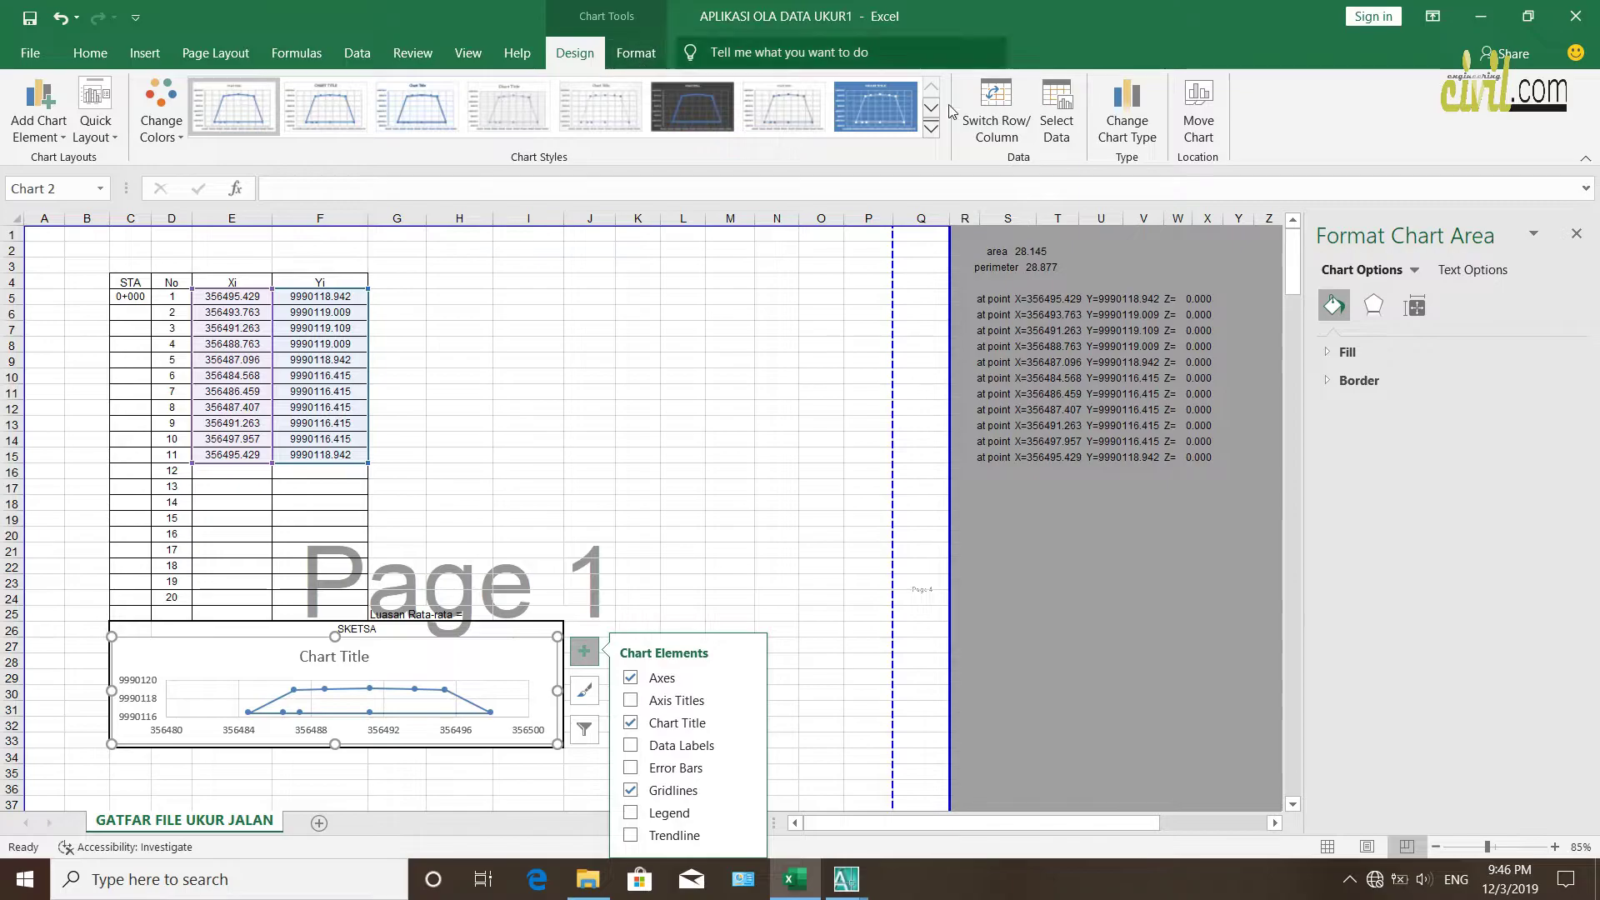
{"action": "left_click", "coordinate": [1056, 112]}
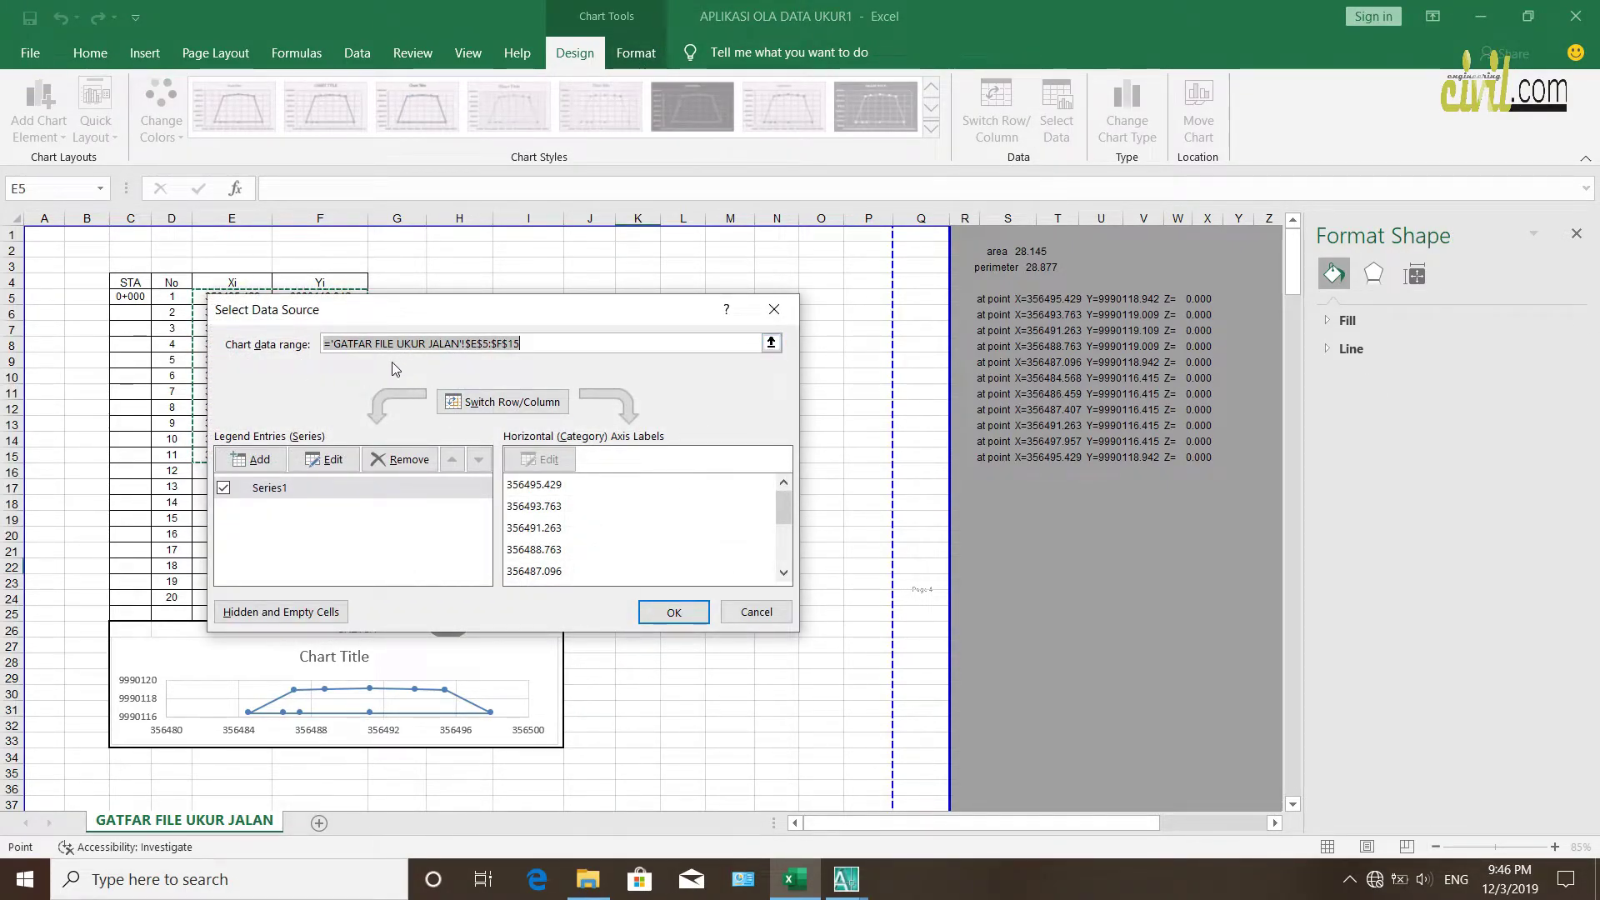
{"action": "left_click", "coordinate": [310, 461]}
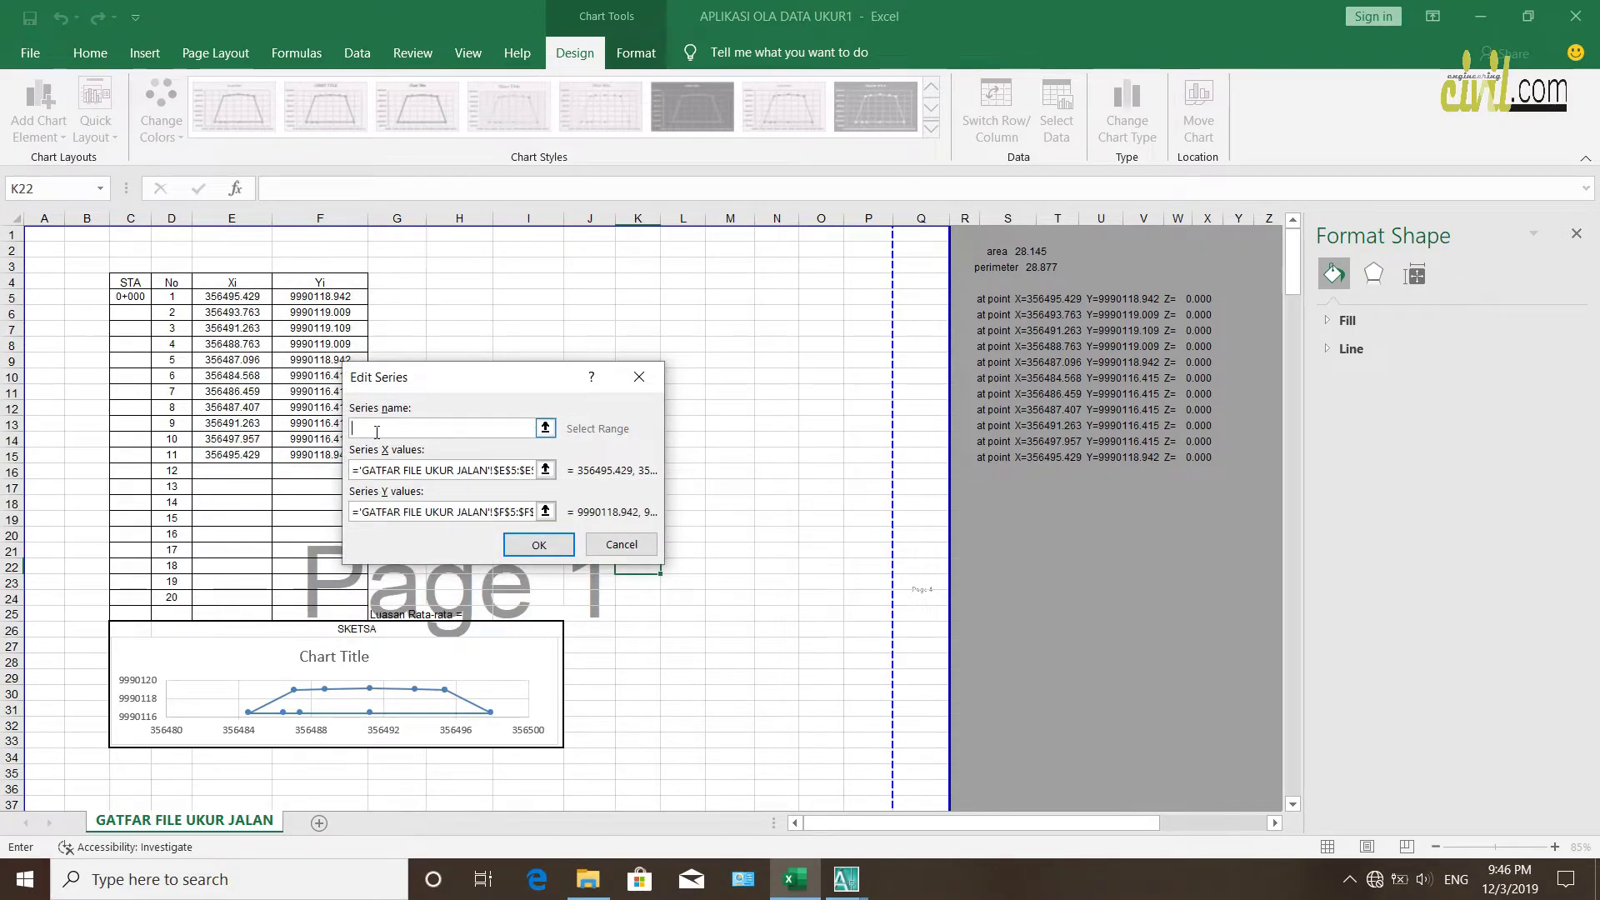
{"action": "left_click", "coordinate": [640, 377]}
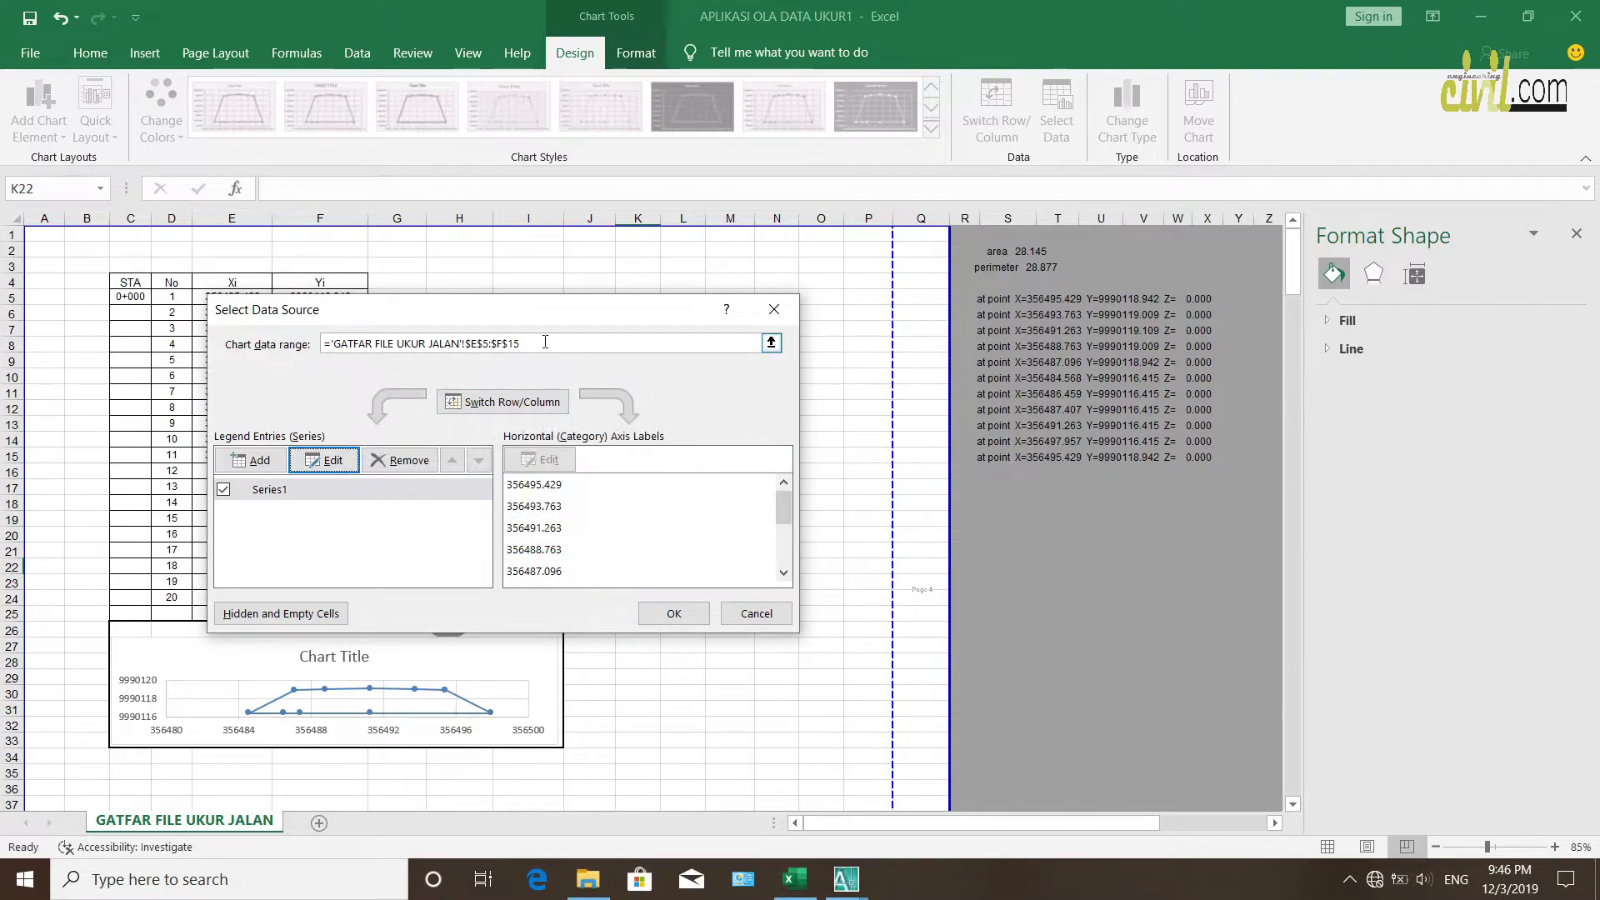
{"action": "left_click", "coordinate": [771, 343]}
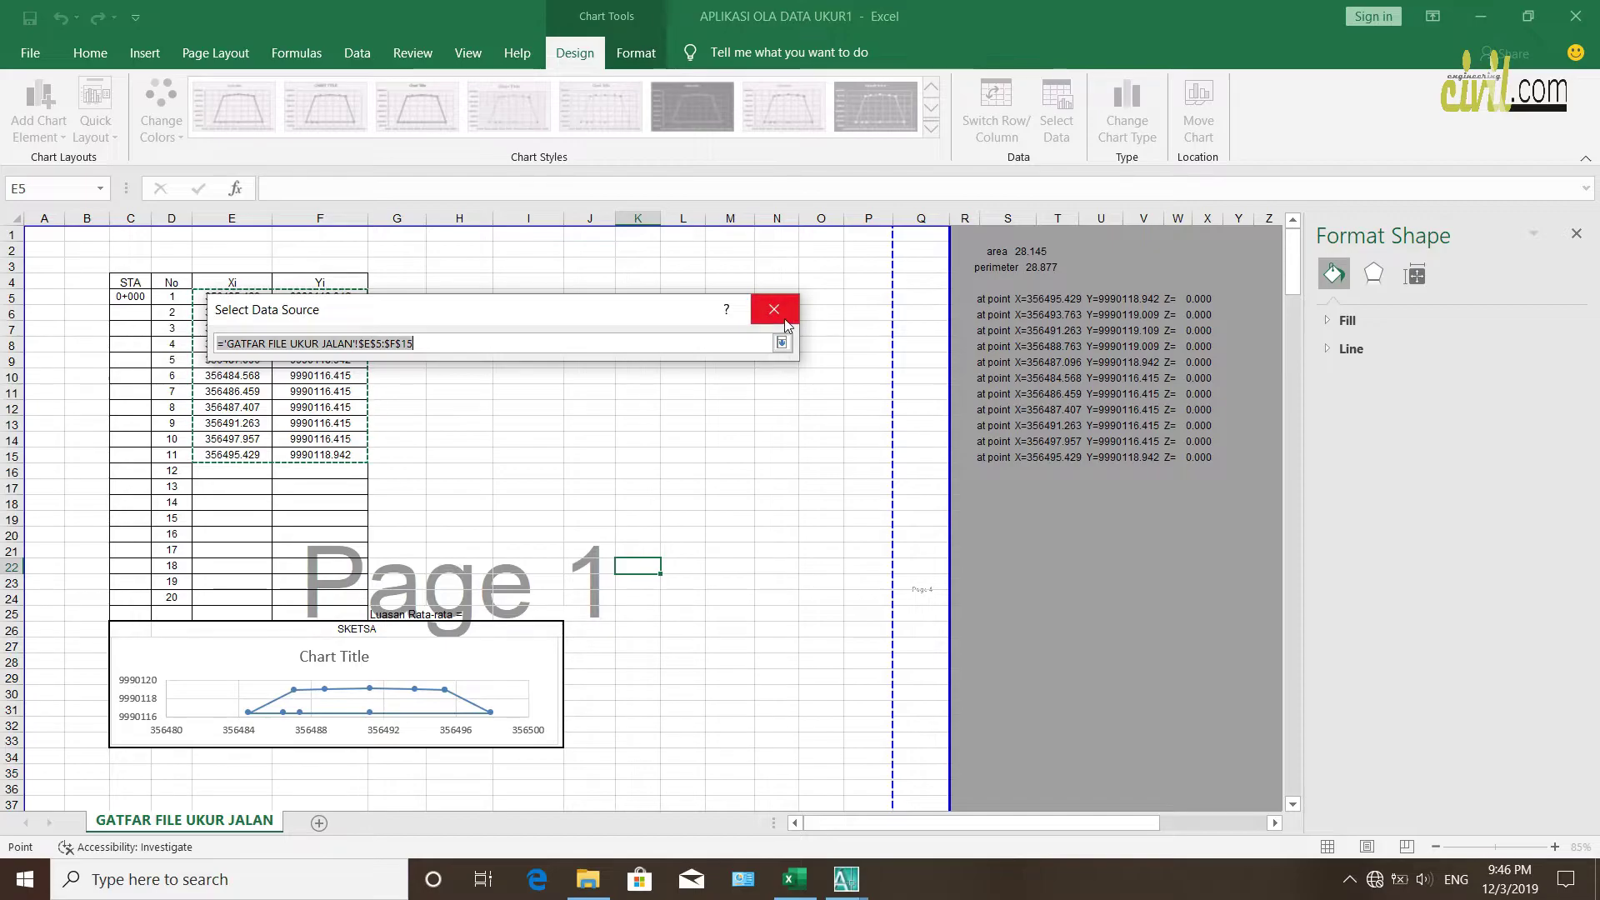
{"action": "left_click", "coordinate": [784, 320]}
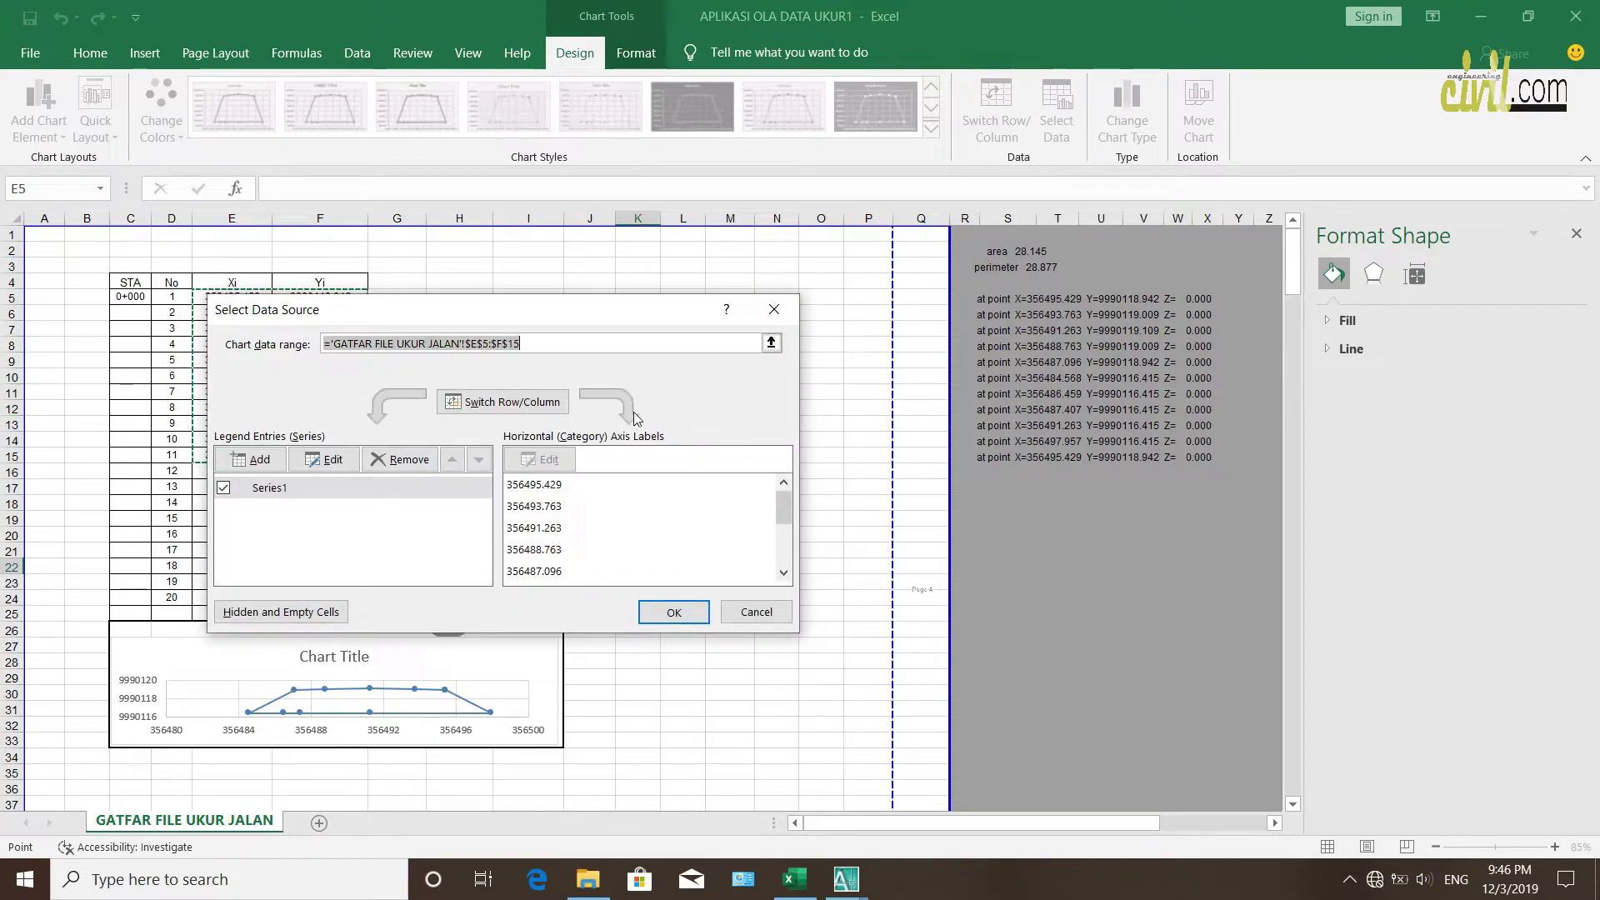
{"action": "left_click", "coordinate": [534, 487]}
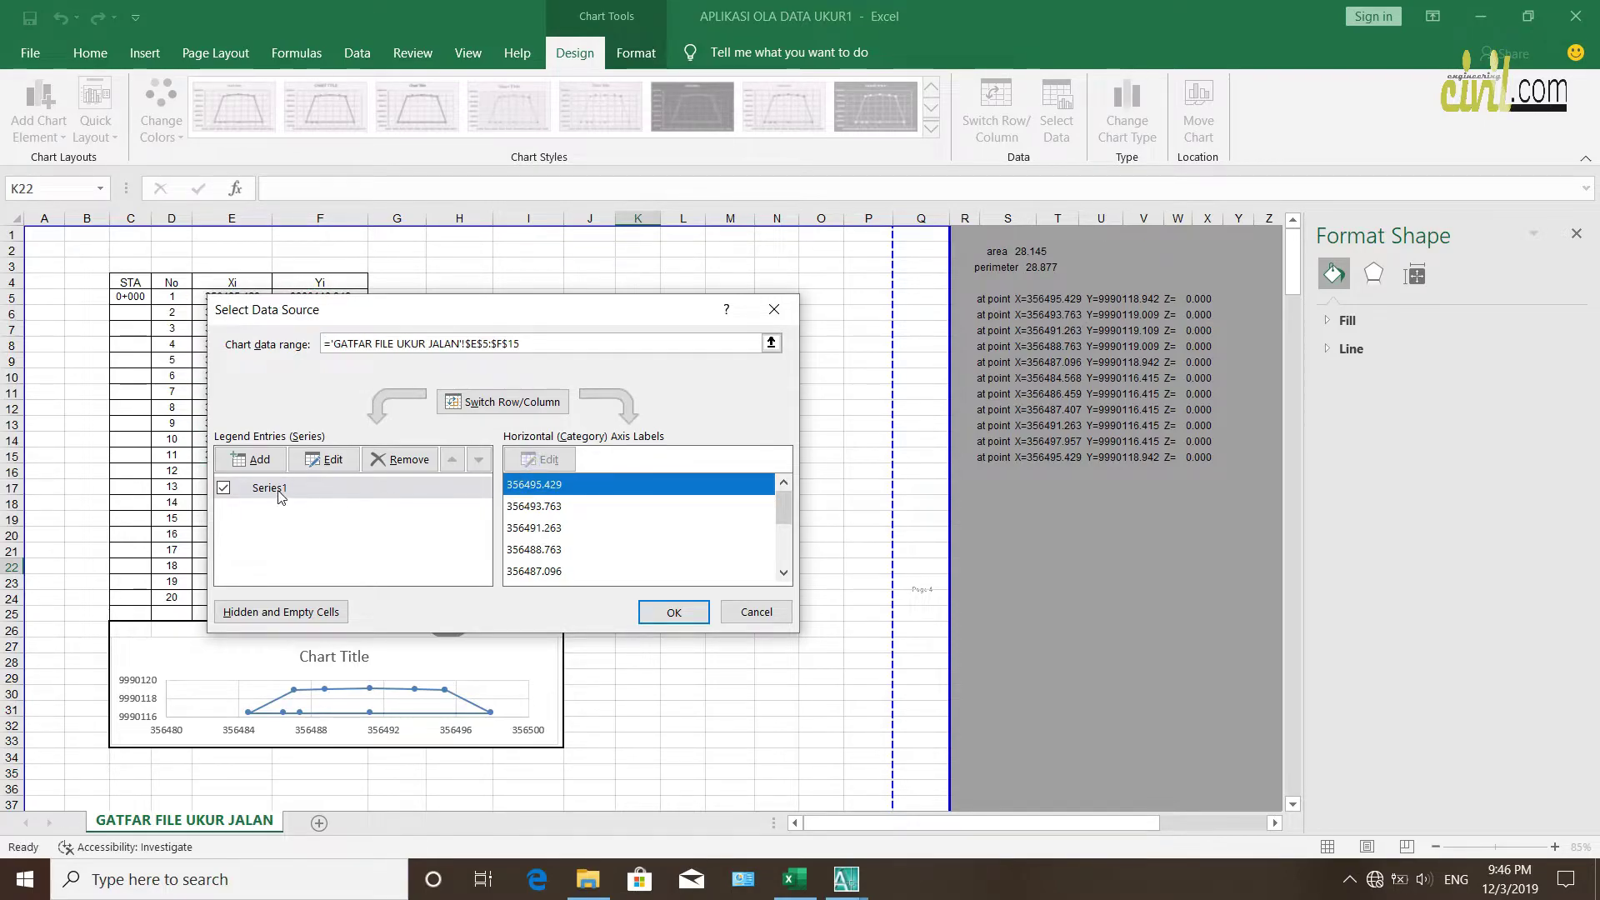
{"action": "left_click", "coordinate": [775, 309]}
{"action": "left_click", "coordinate": [763, 454]}
Replace the sketch chart's placeholder title with the station 0+000
{"action": "left_click", "coordinate": [372, 655]}
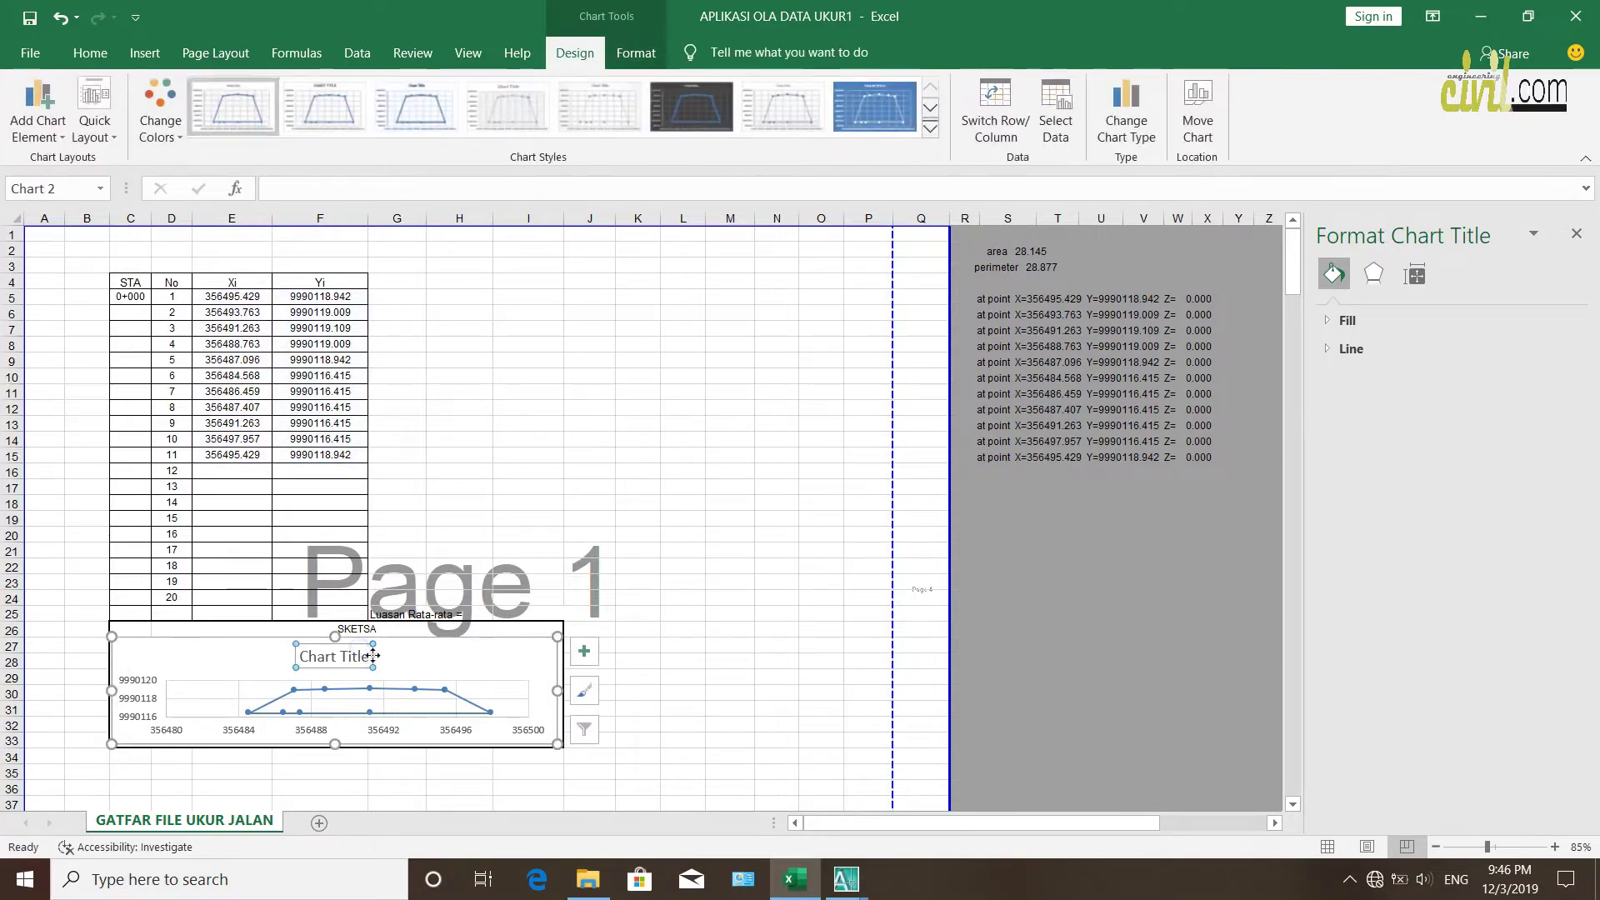
{"action": "left_click_drag", "start_coordinate": [371, 655], "coordinate": [296, 655]}
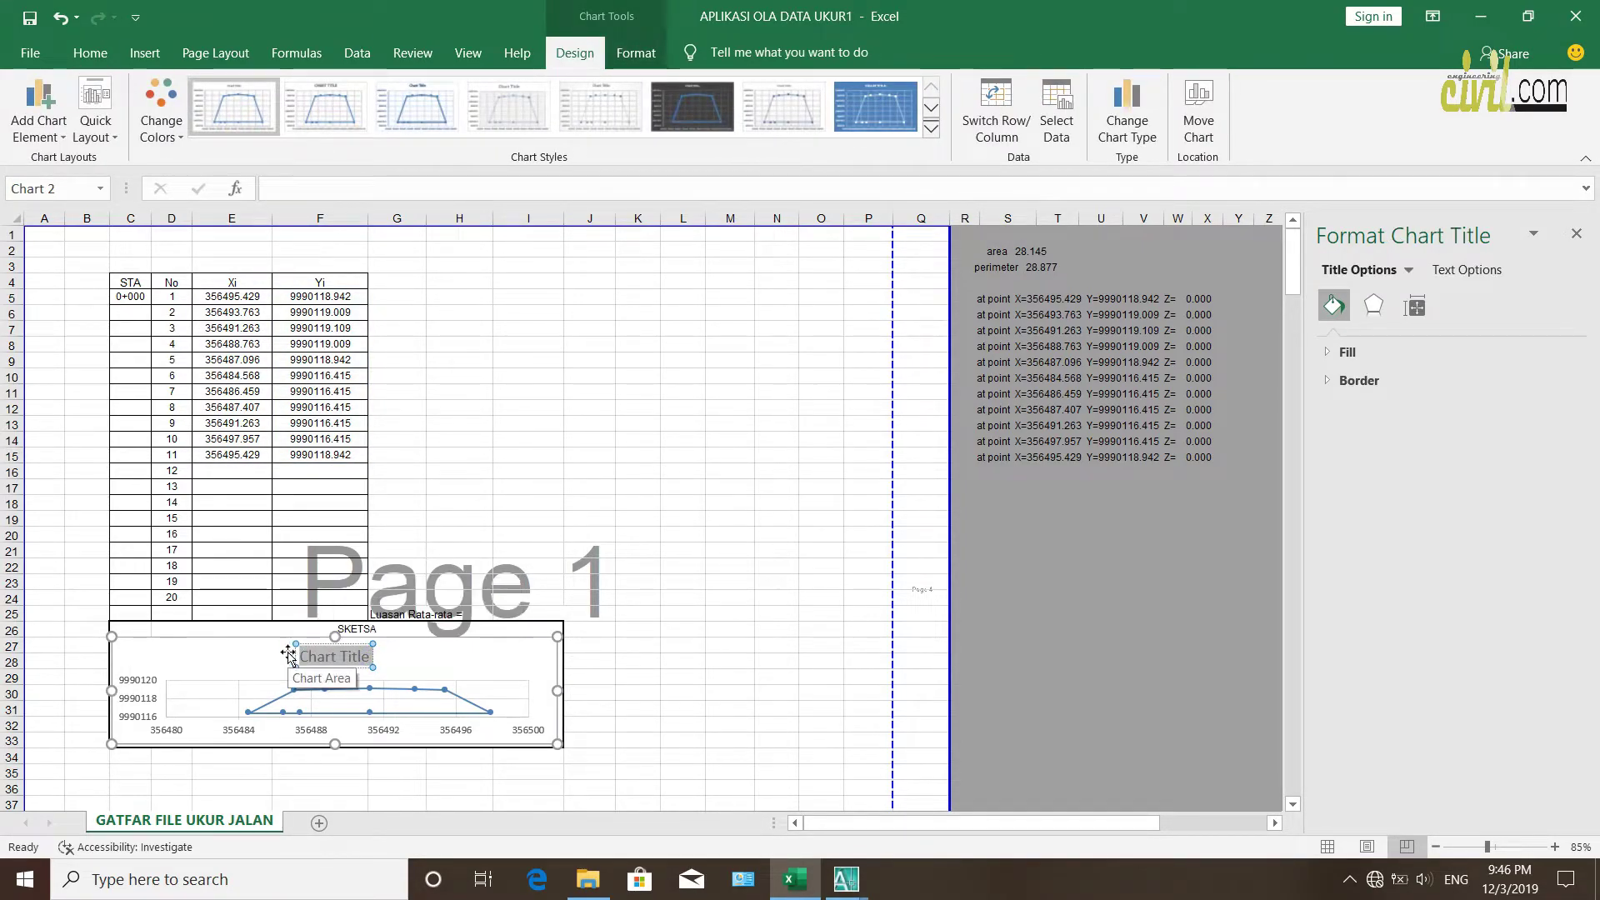
{"action": "type", "text": "0+00"}
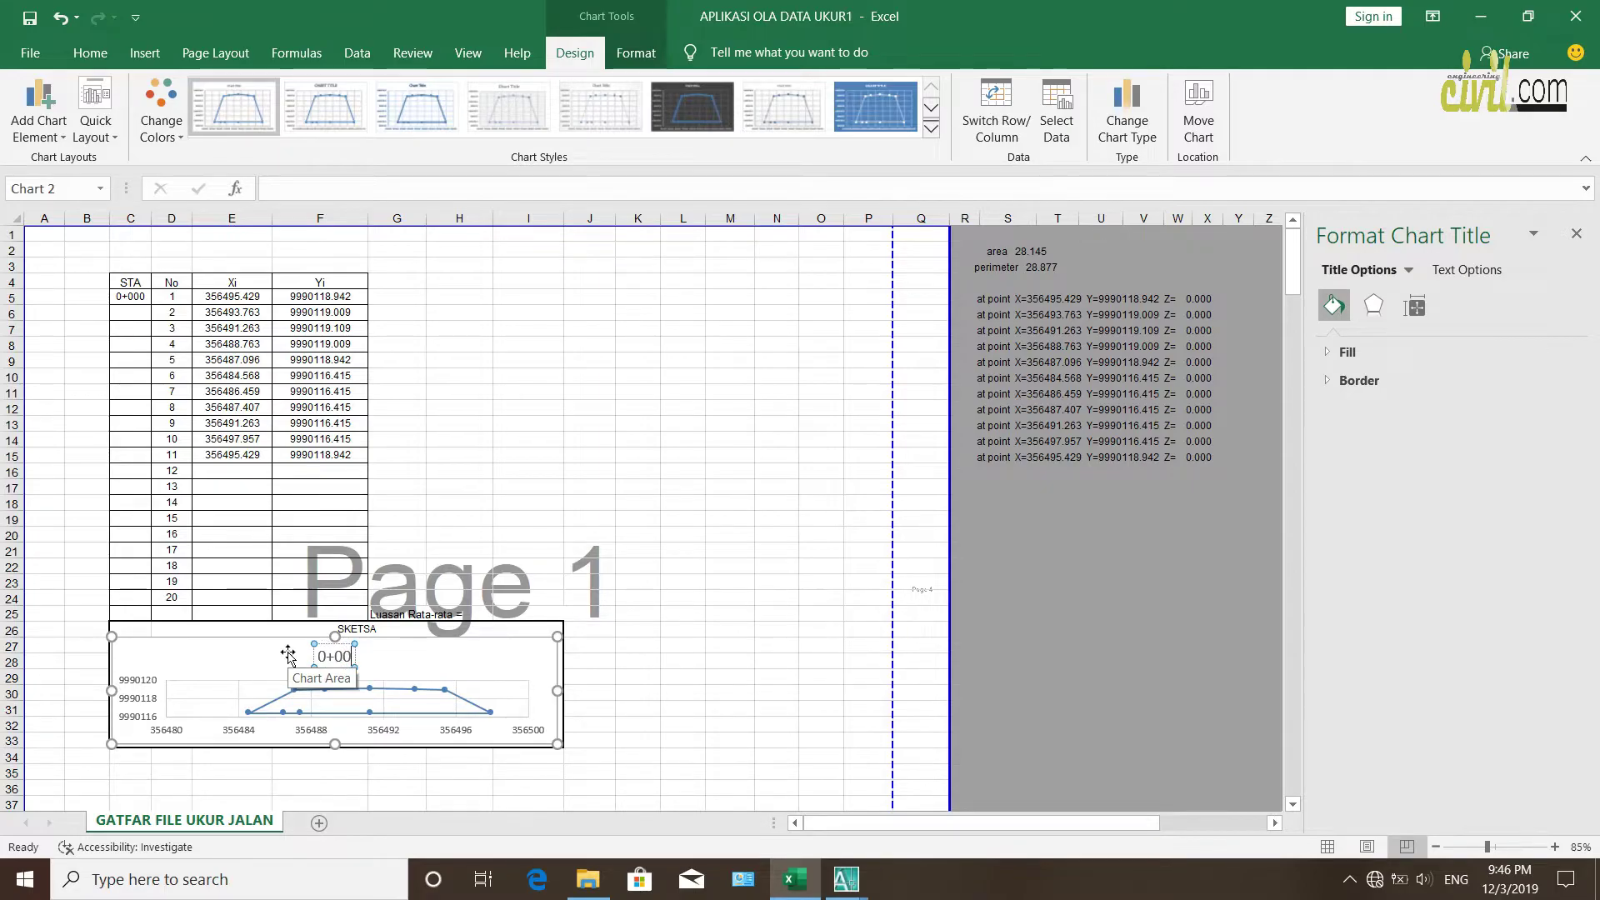
{"action": "type", "text": "0"}
{"action": "left_click", "coordinate": [679, 644]}
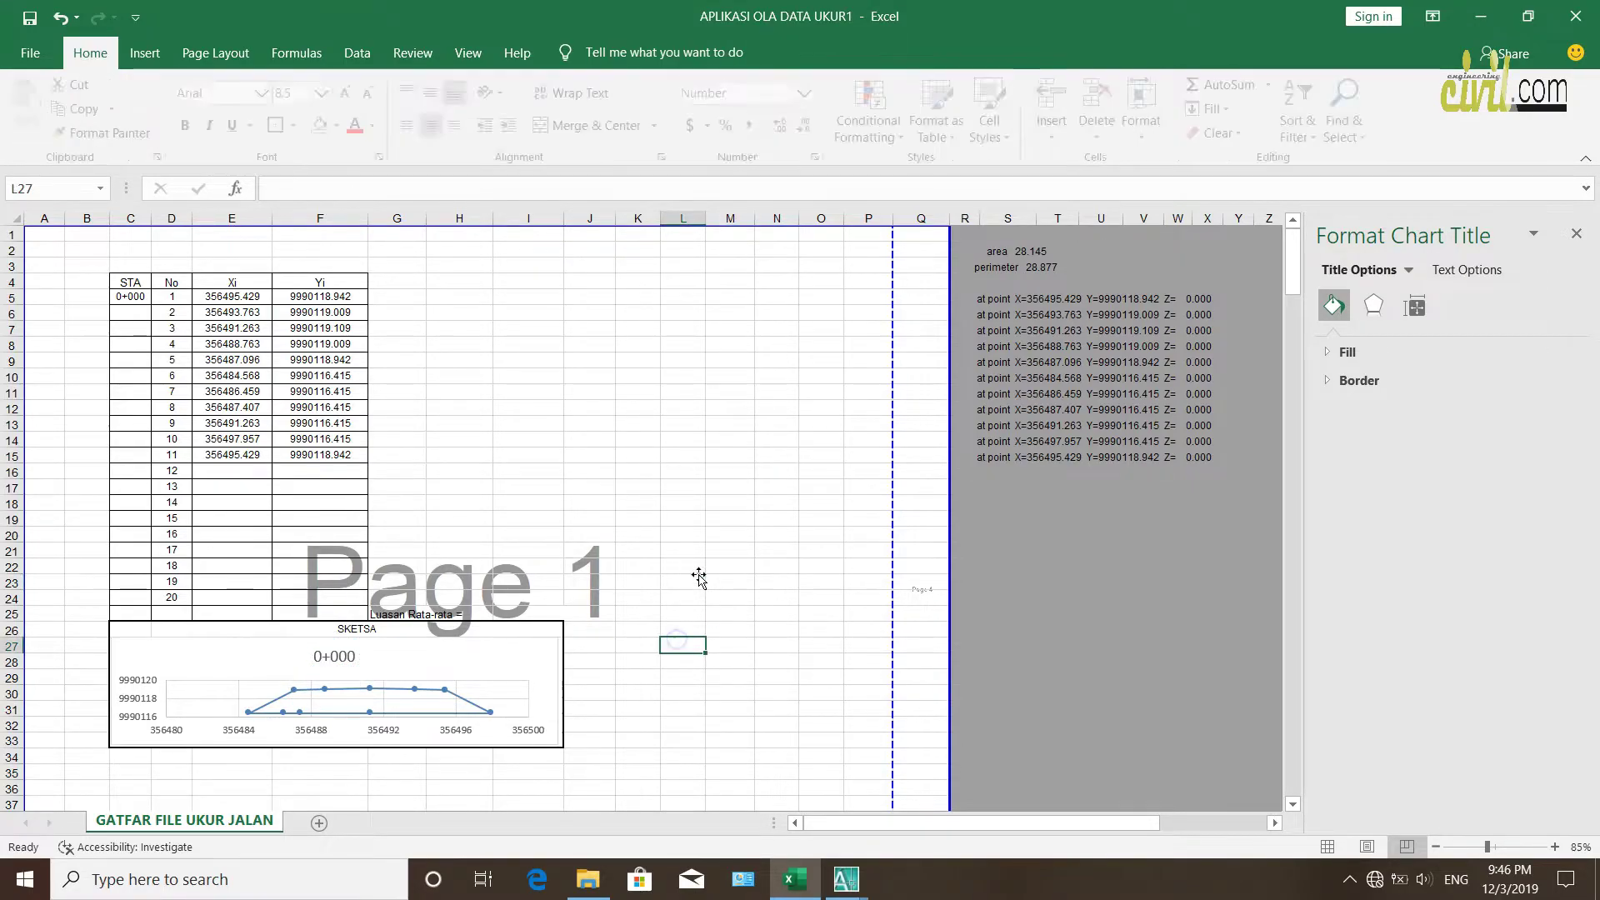
{"action": "left_click", "coordinate": [635, 518]}
{"action": "scroll", "coordinate": [650, 513], "scroll_direction": "down", "scroll_amount": 2}
{"action": "scroll", "coordinate": [674, 506], "scroll_direction": "up", "scroll_amount": 2}
{"action": "left_click", "coordinate": [720, 514]}
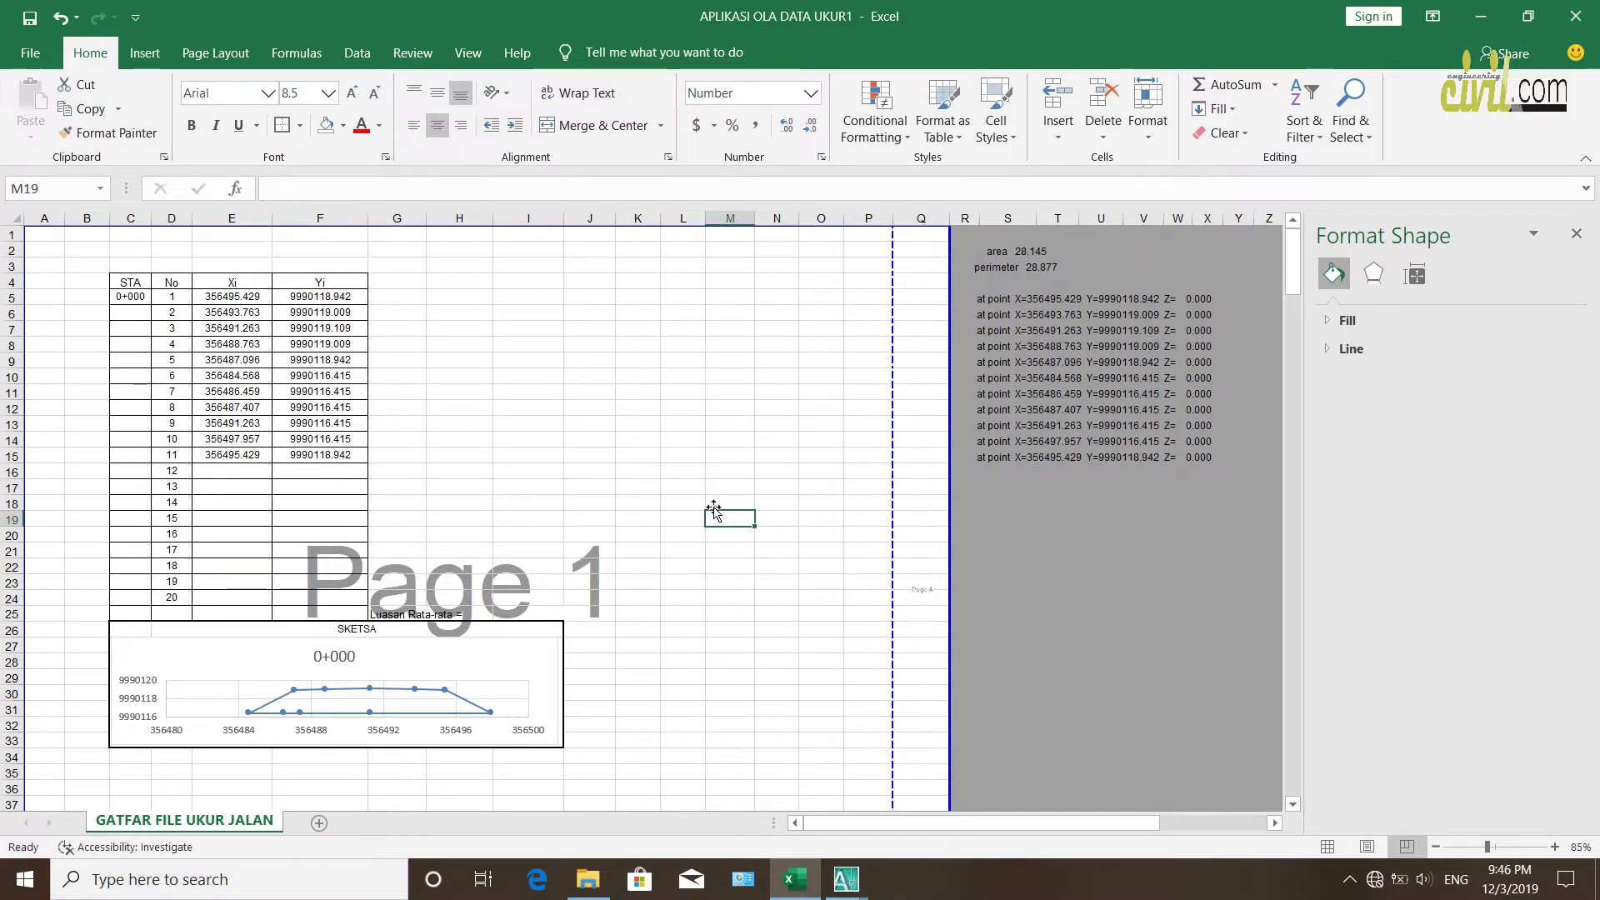
{"action": "left_click", "coordinate": [709, 452]}
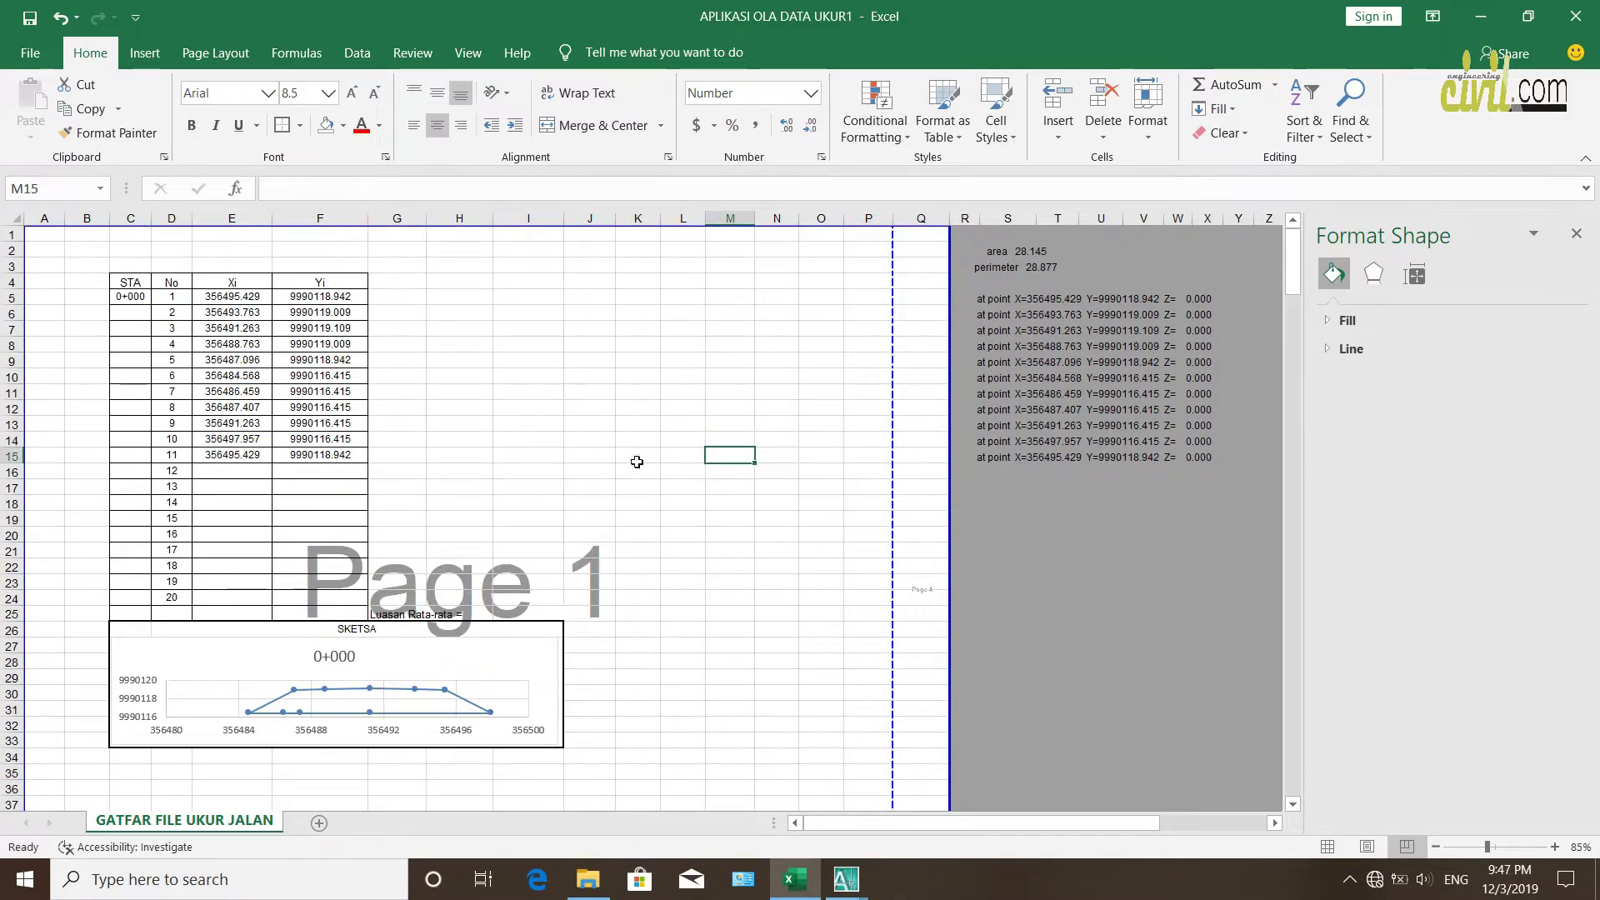
{"action": "left_click_drag", "start_coordinate": [630, 455], "coordinate": [637, 471]}
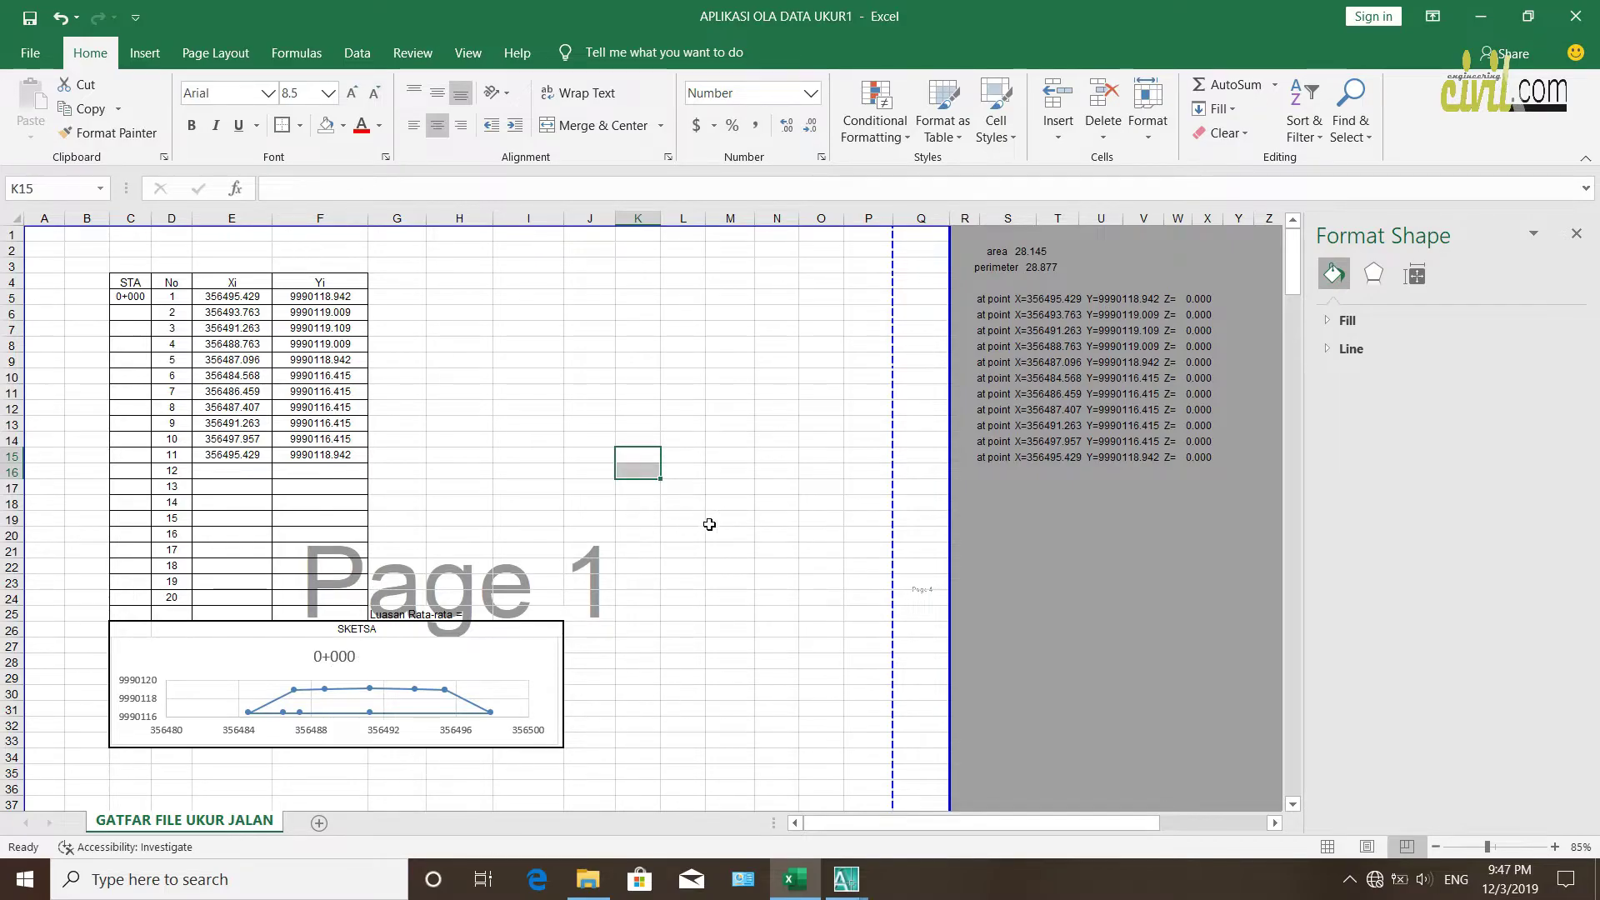
{"action": "left_click", "coordinate": [758, 502]}
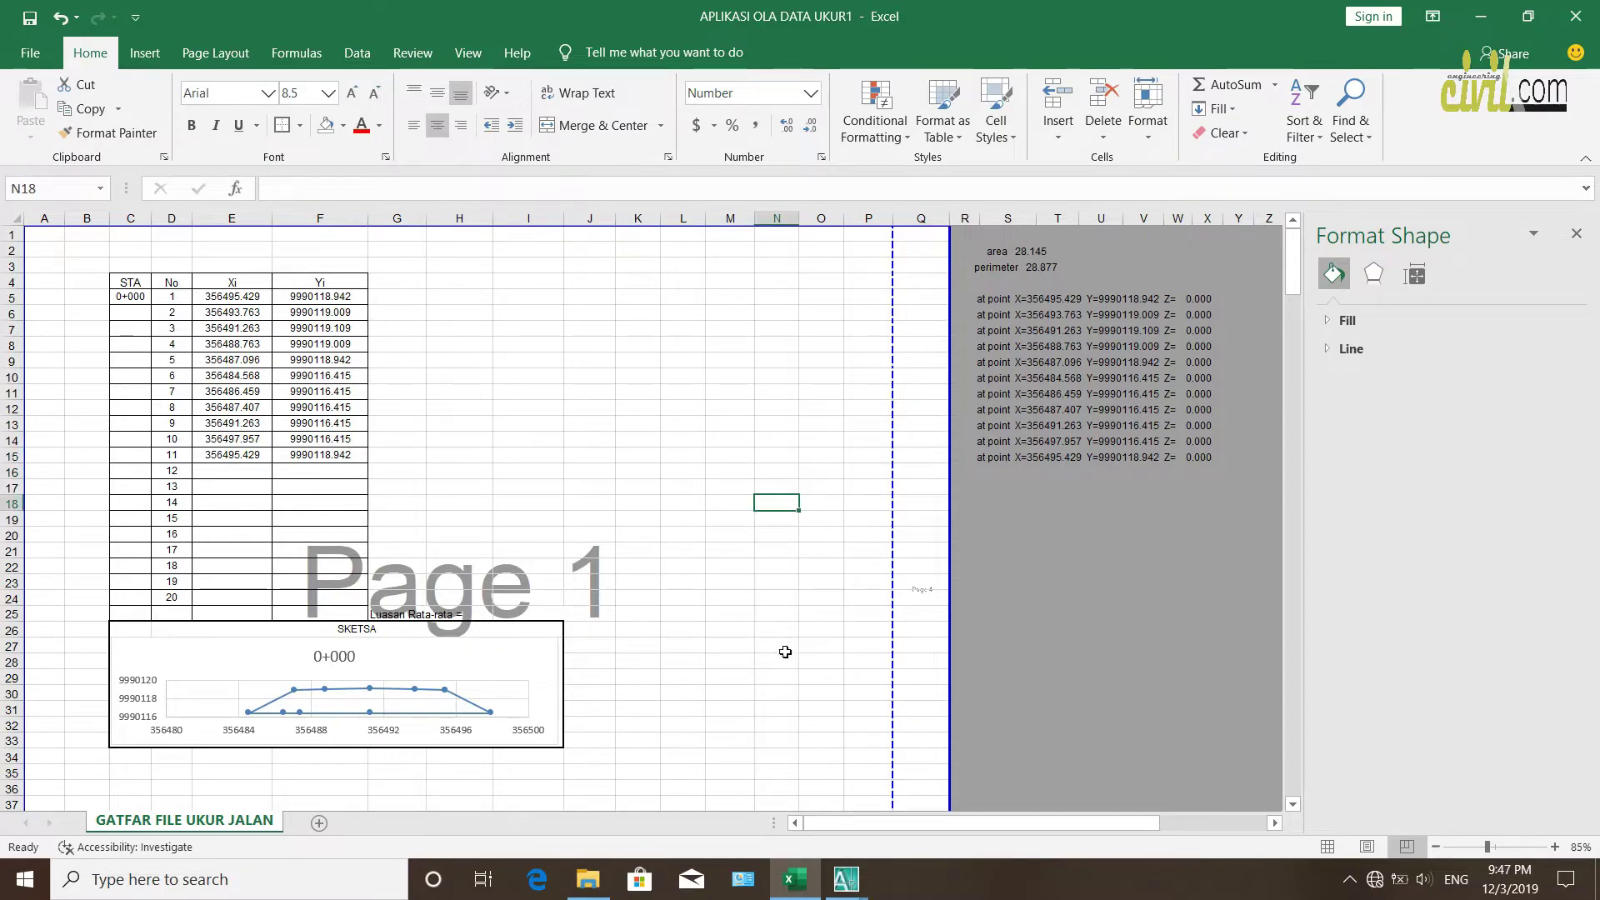
Switch to the AutoCAD drawing, close its text window and bring the whole road cross-section into view
{"action": "mouse_move", "coordinate": [846, 876]}
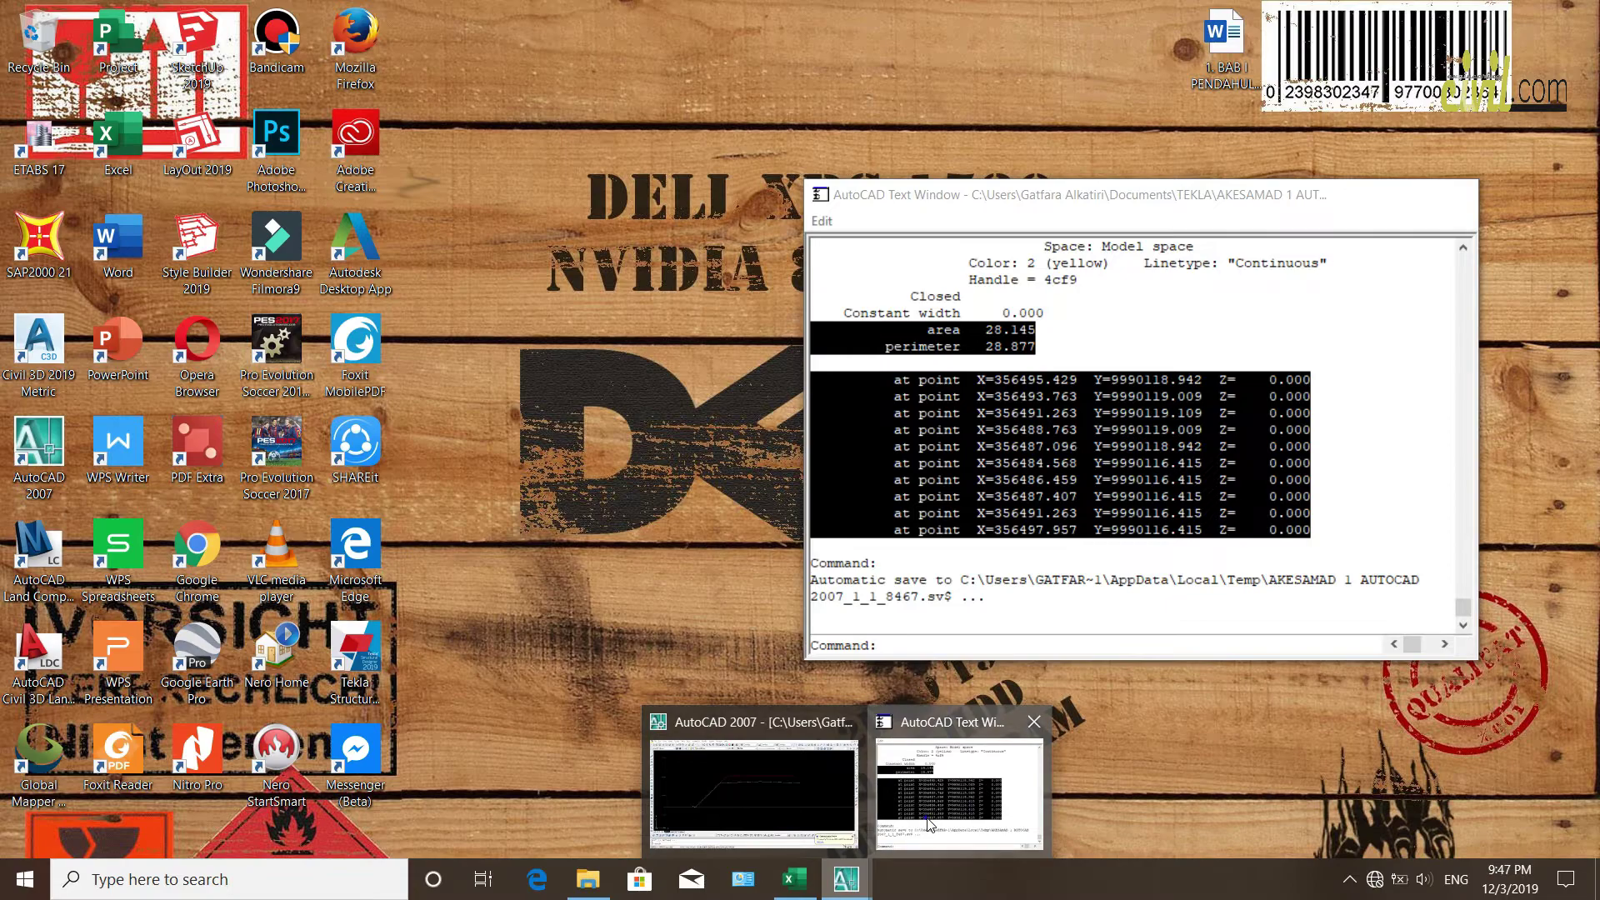
{"action": "left_click", "coordinate": [946, 754]}
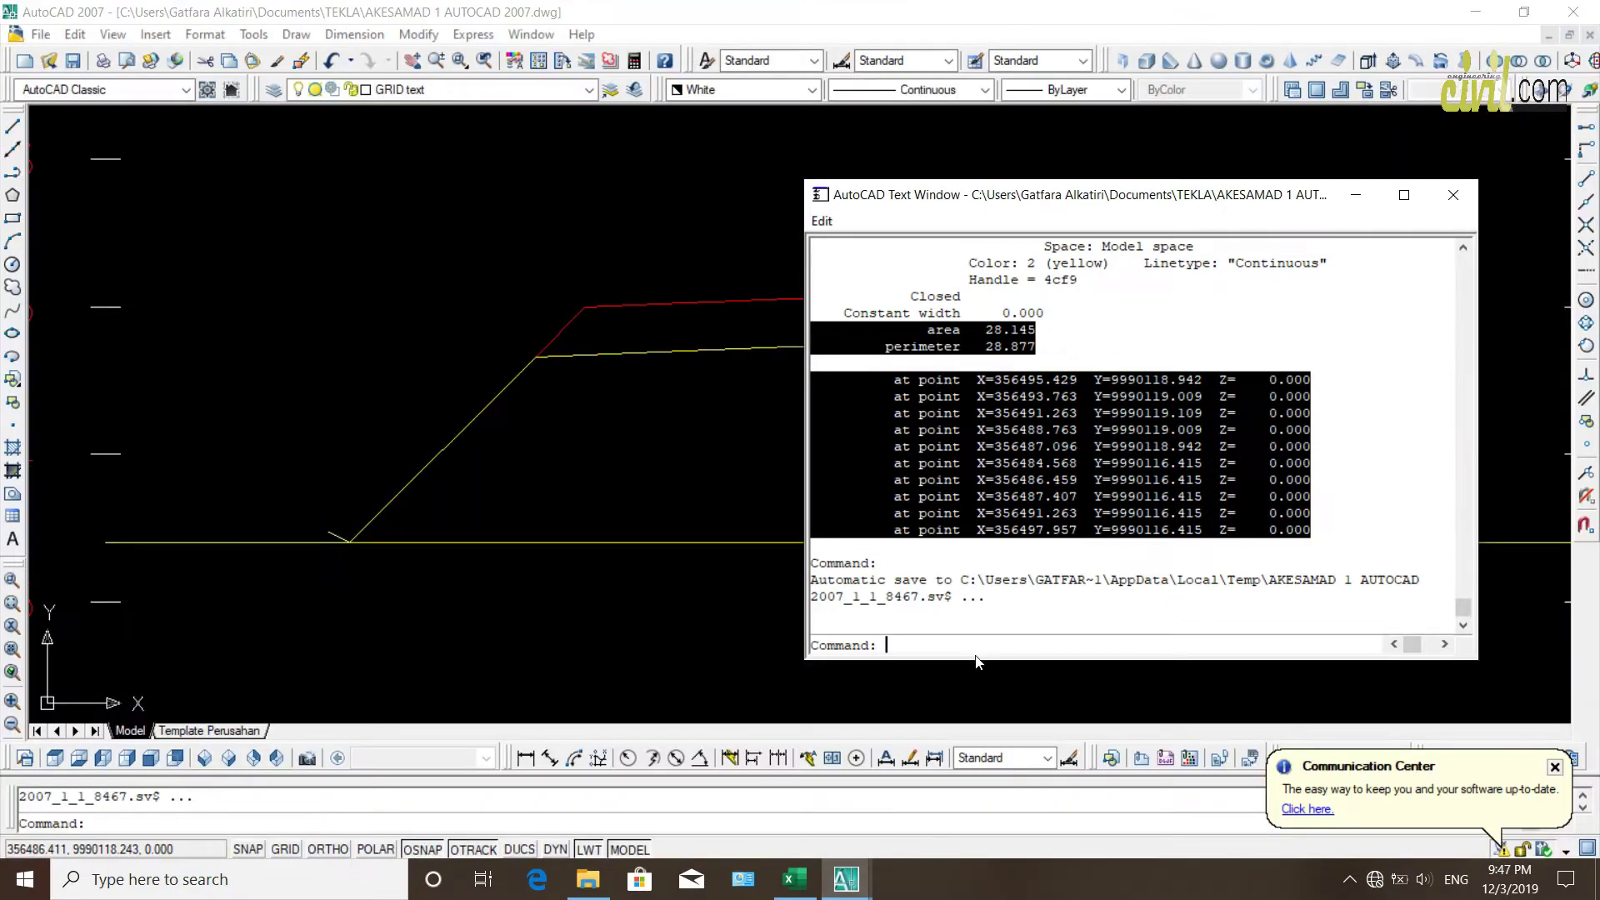
{"action": "left_click", "coordinate": [1449, 195]}
{"action": "scroll", "coordinate": [969, 341], "scroll_direction": "down", "scroll_amount": 2}
{"action": "scroll", "coordinate": [755, 355], "scroll_direction": "up", "scroll_amount": 2}
{"action": "scroll", "coordinate": [566, 292], "scroll_direction": "down", "scroll_amount": 2}
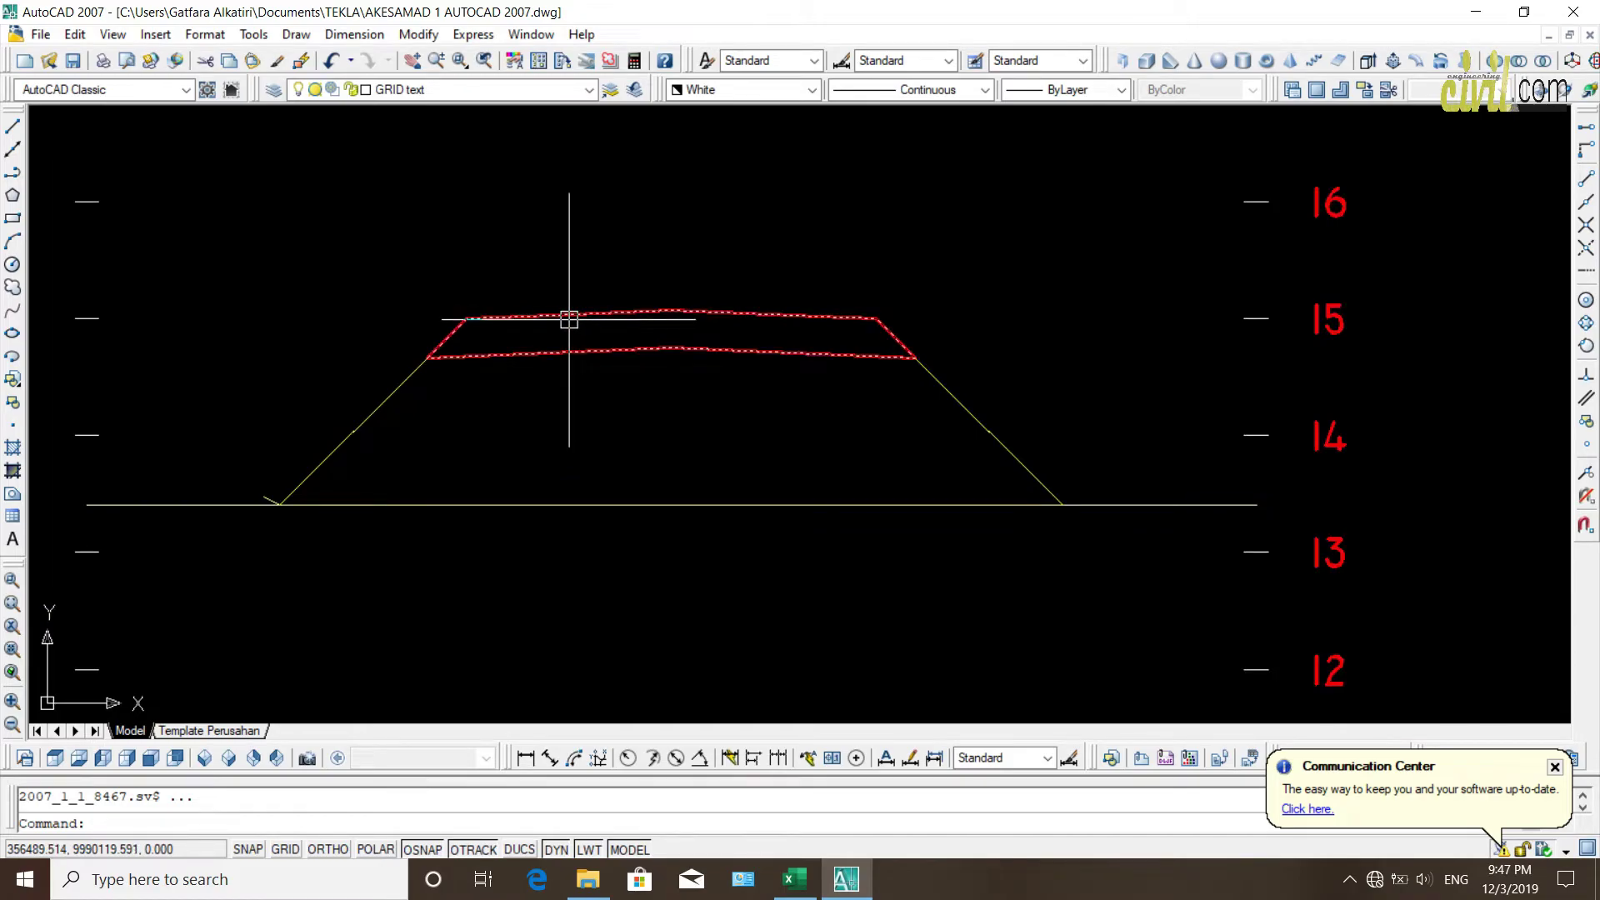
{"action": "scroll", "coordinate": [575, 371], "scroll_direction": "down", "scroll_amount": 2}
{"action": "scroll", "coordinate": [510, 375], "scroll_direction": "up", "scroll_amount": 3}
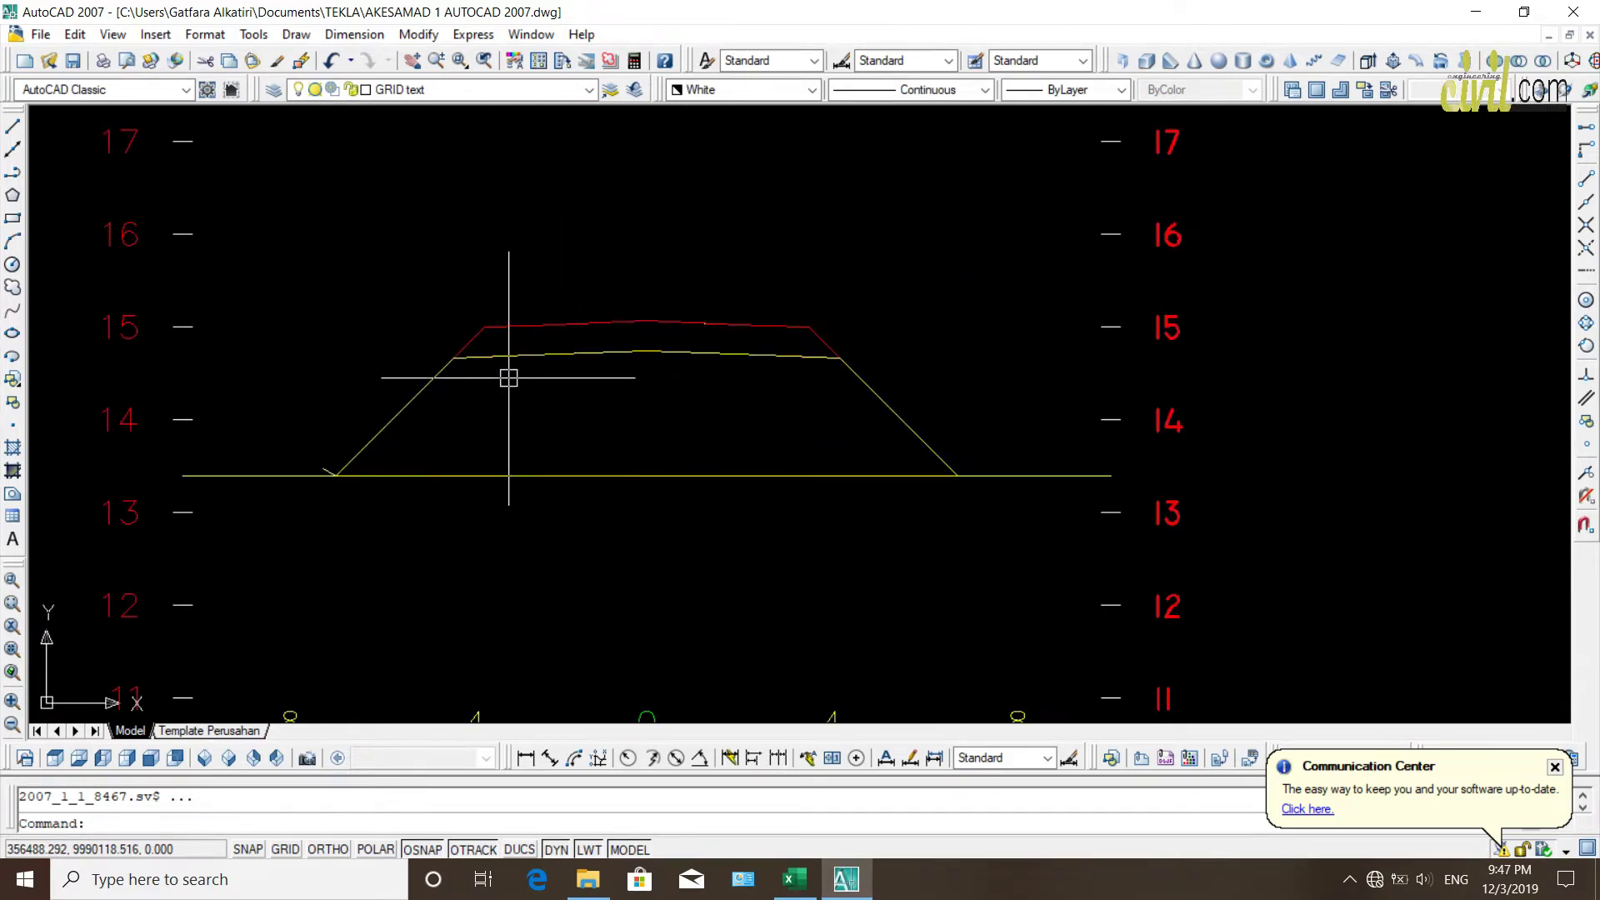
List the area, perimeter and vertex coordinates of the red closed polyline on top of the embankment
{"action": "left_click", "coordinate": [526, 320]}
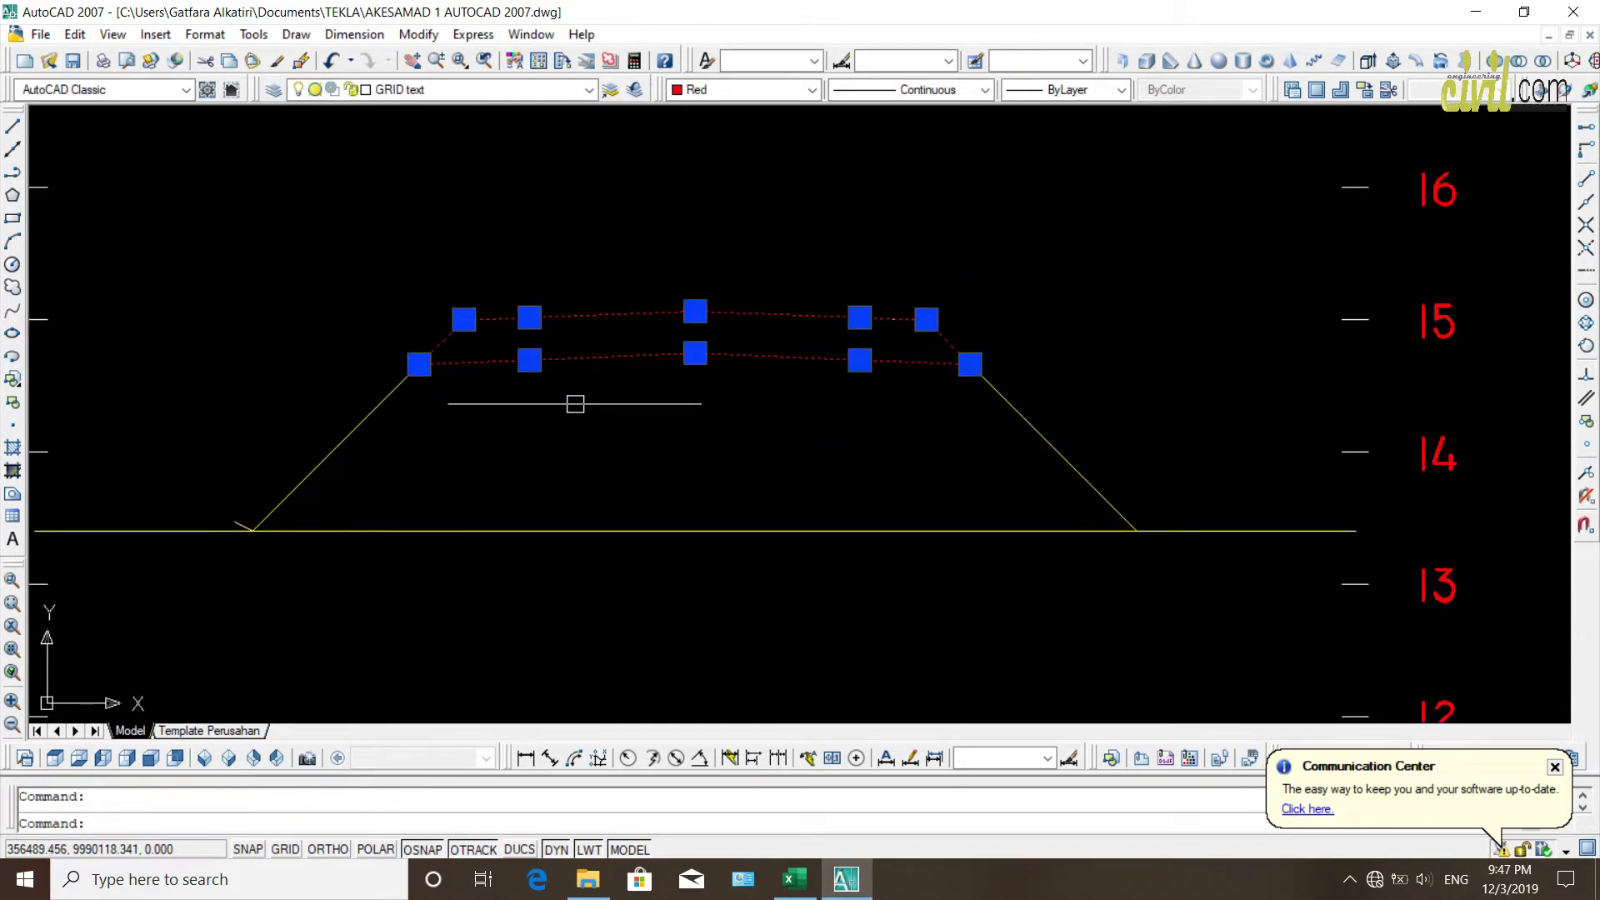
{"action": "scroll", "coordinate": [589, 422], "scroll_direction": "down", "scroll_amount": 2}
{"action": "scroll", "coordinate": [629, 404], "scroll_direction": "up", "scroll_amount": 2}
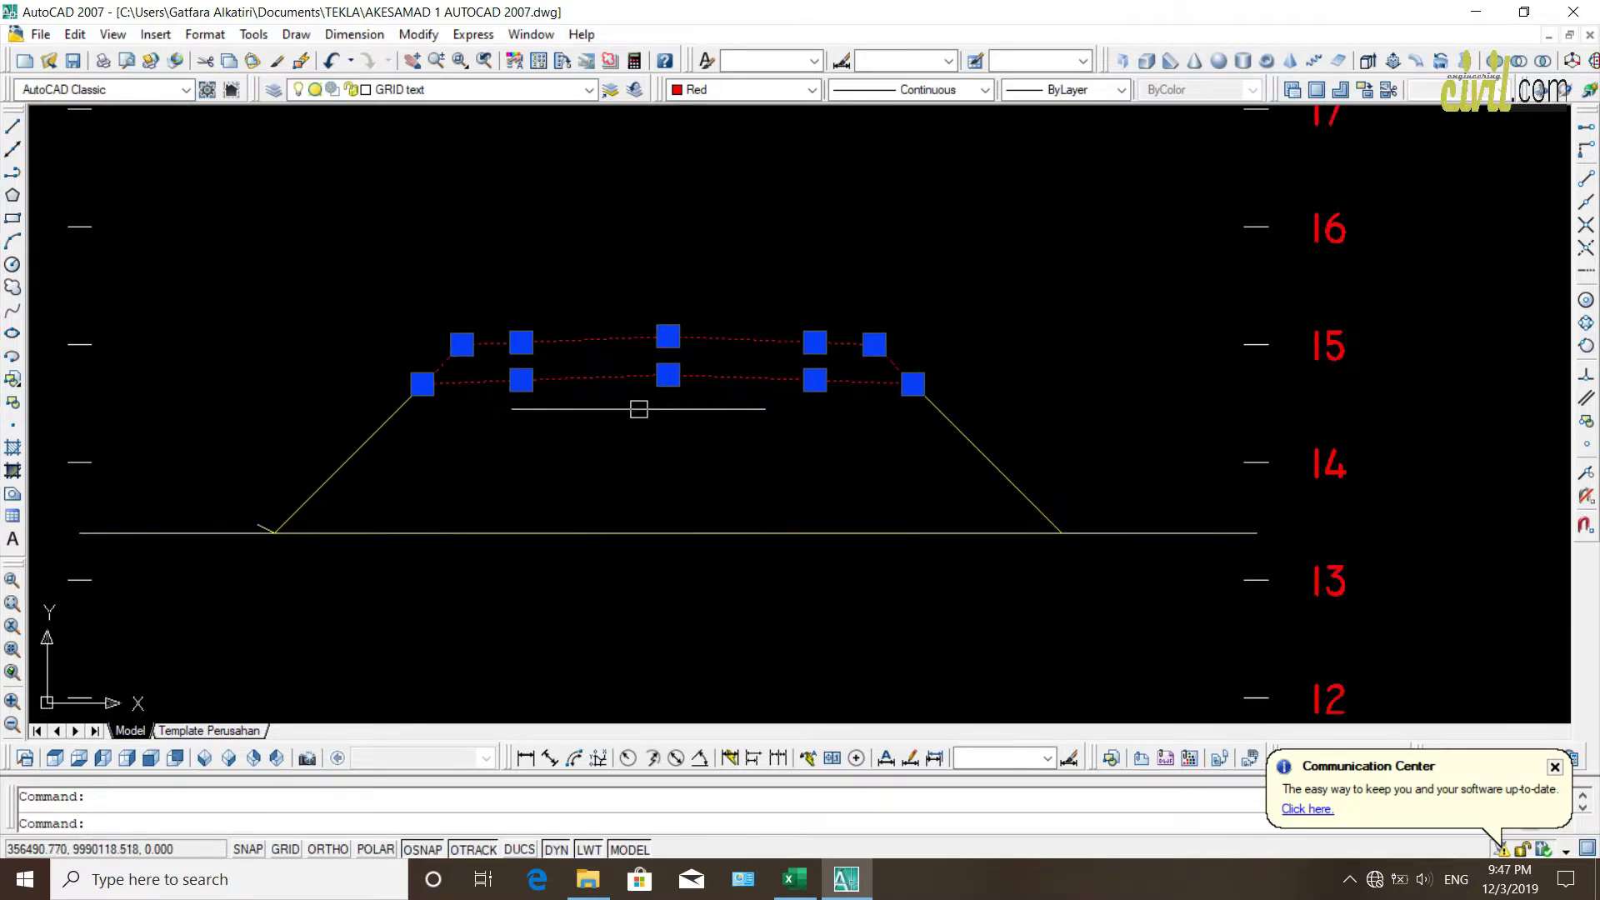
{"action": "key", "text": "Escape"}
{"action": "type", "text": "m"}
{"action": "key", "text": "Return"}
{"action": "left_click", "coordinate": [607, 334]}
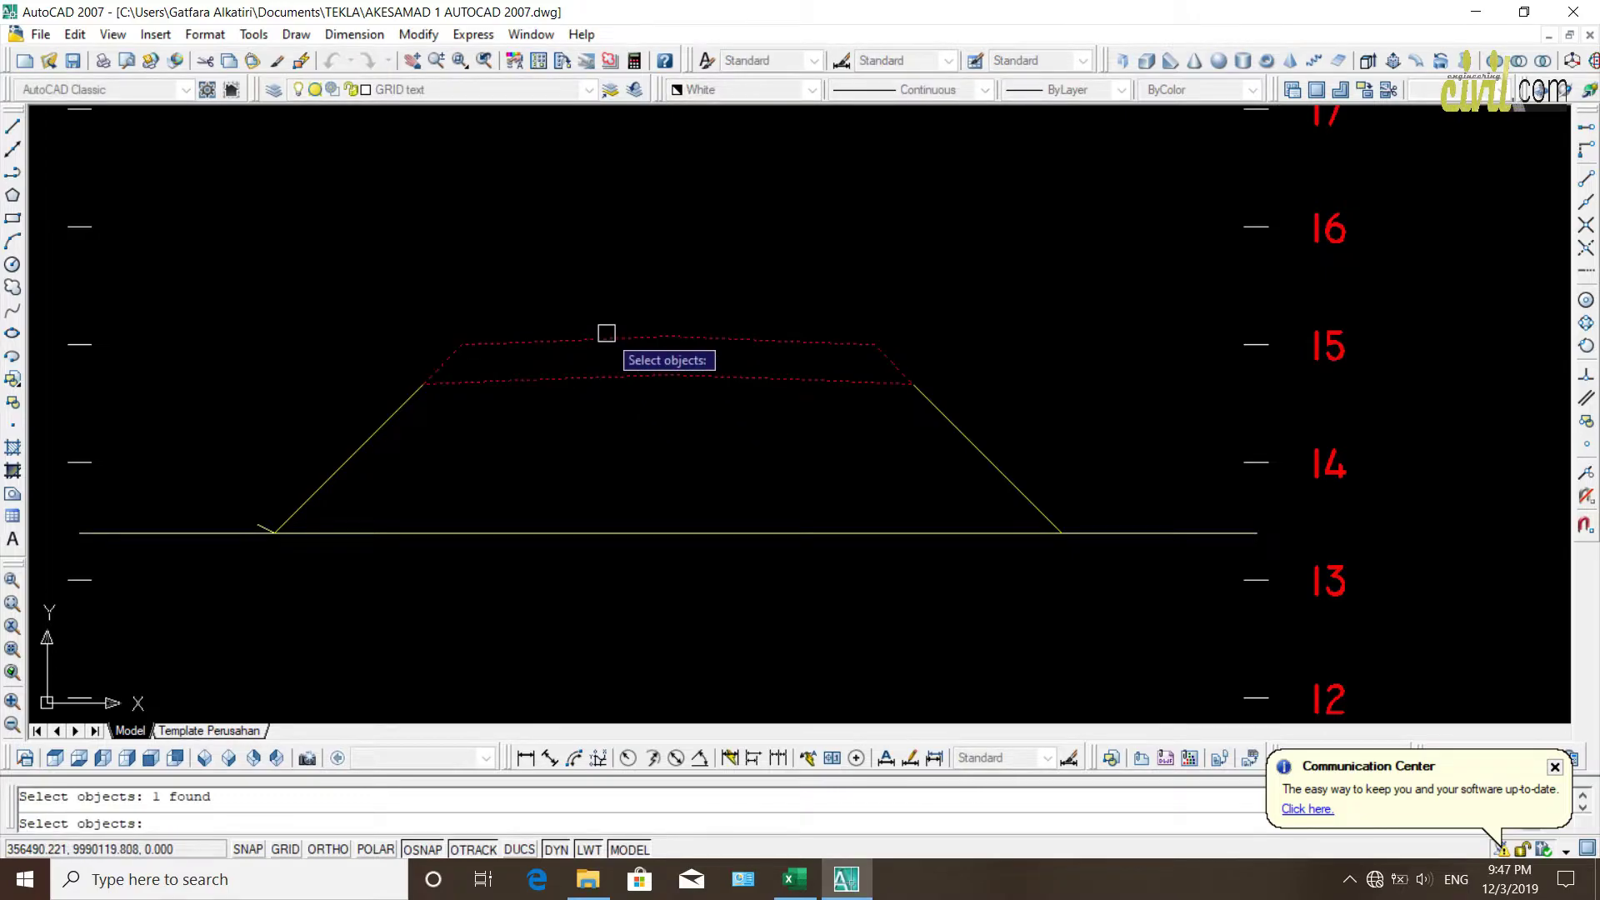
{"action": "key", "text": "Return"}
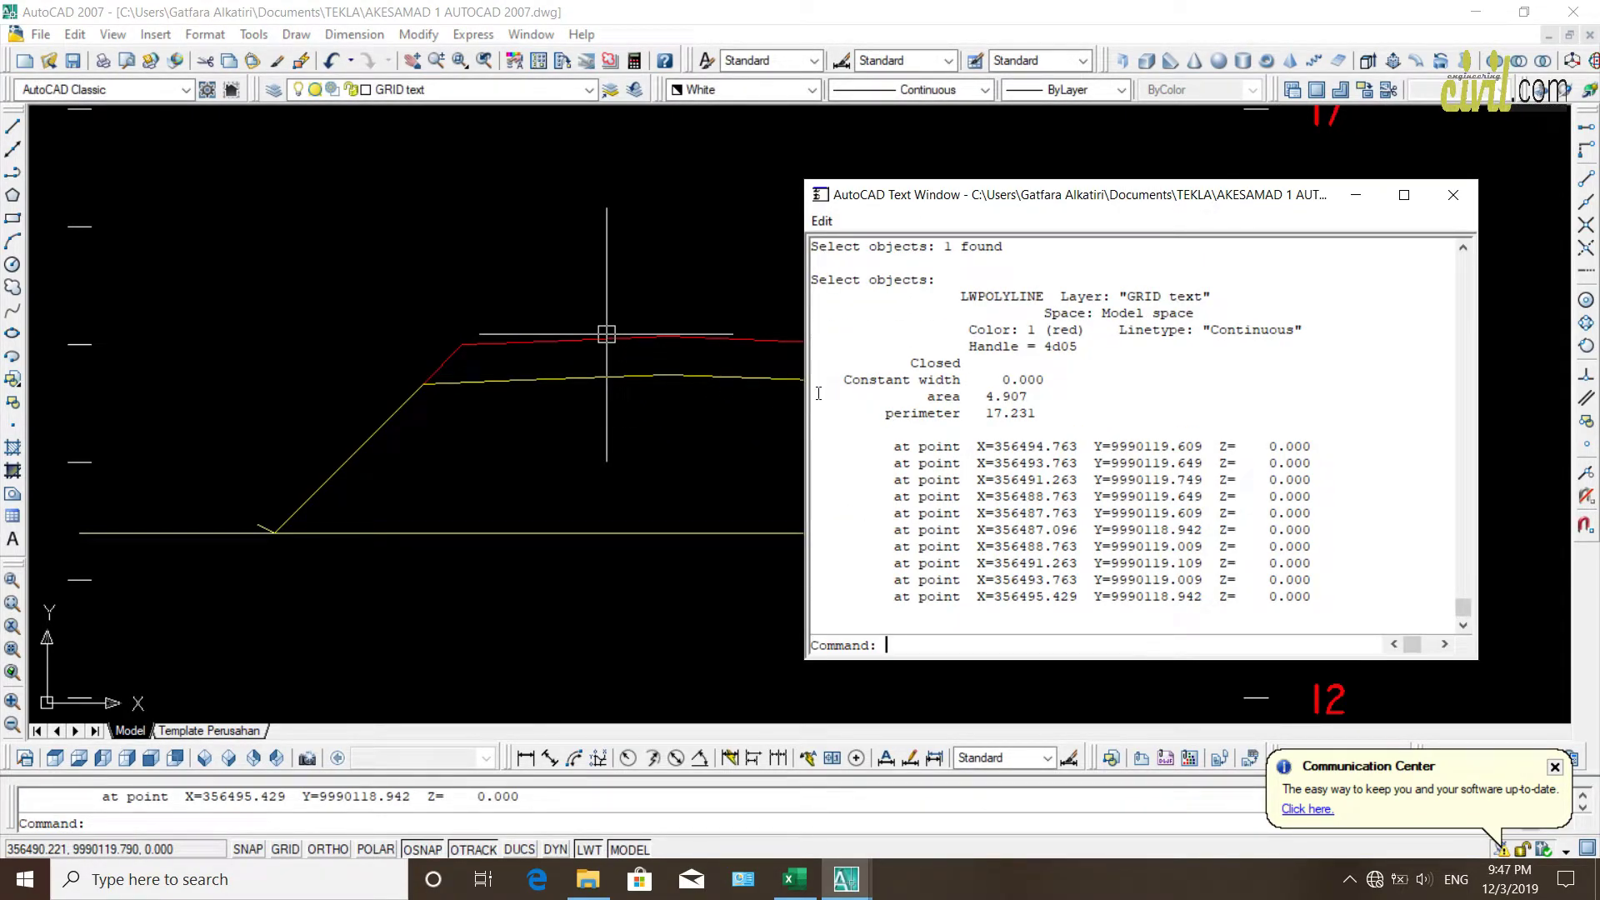
Copy the red polyline's area, perimeter and vertex lines, and paste them over the old listing from cell R2 in Excel
{"action": "left_click_drag", "start_coordinate": [814, 395], "coordinate": [1281, 616]}
{"action": "key", "text": "ctrl+c"}
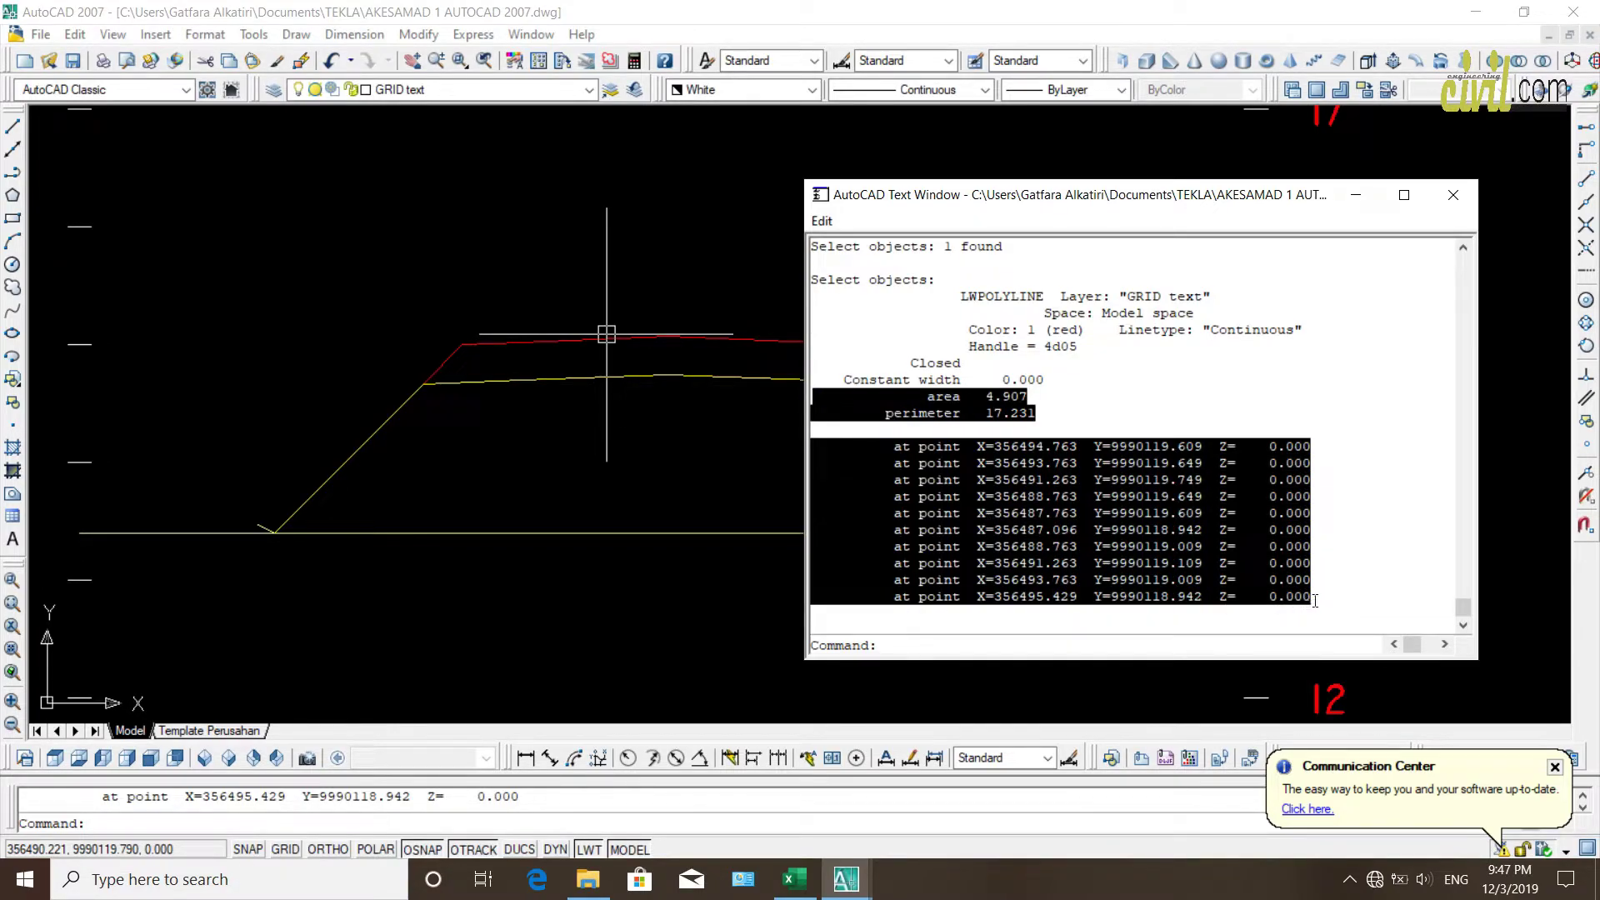
{"action": "left_click", "coordinate": [795, 879]}
{"action": "left_click", "coordinate": [1004, 566]}
{"action": "left_click", "coordinate": [968, 252]}
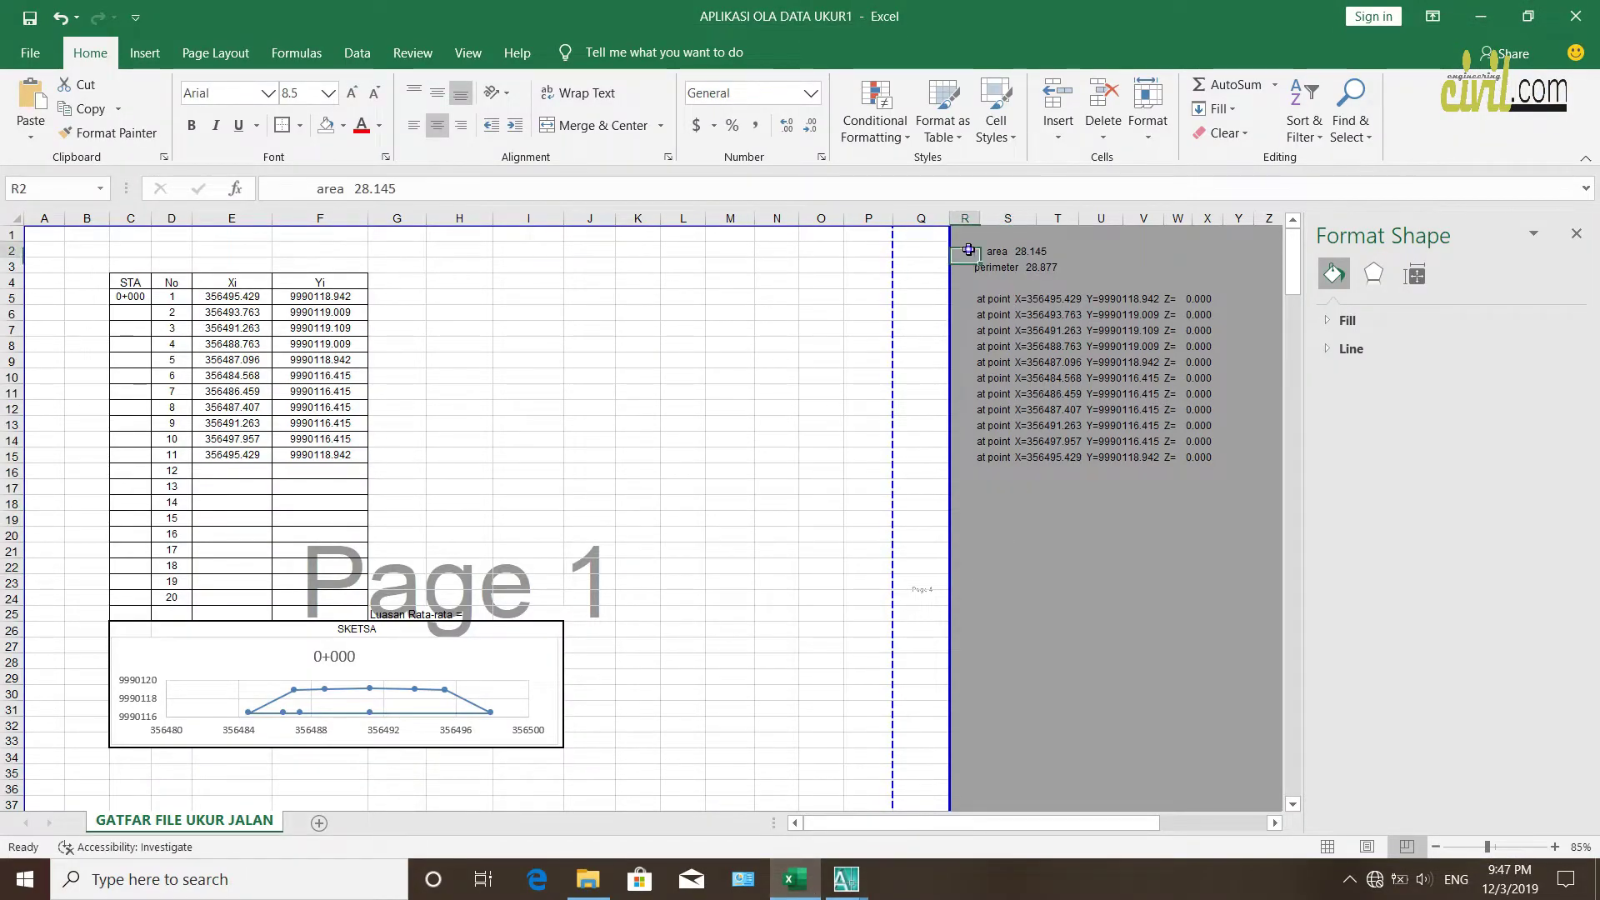
{"action": "key", "text": "ctrl+v"}
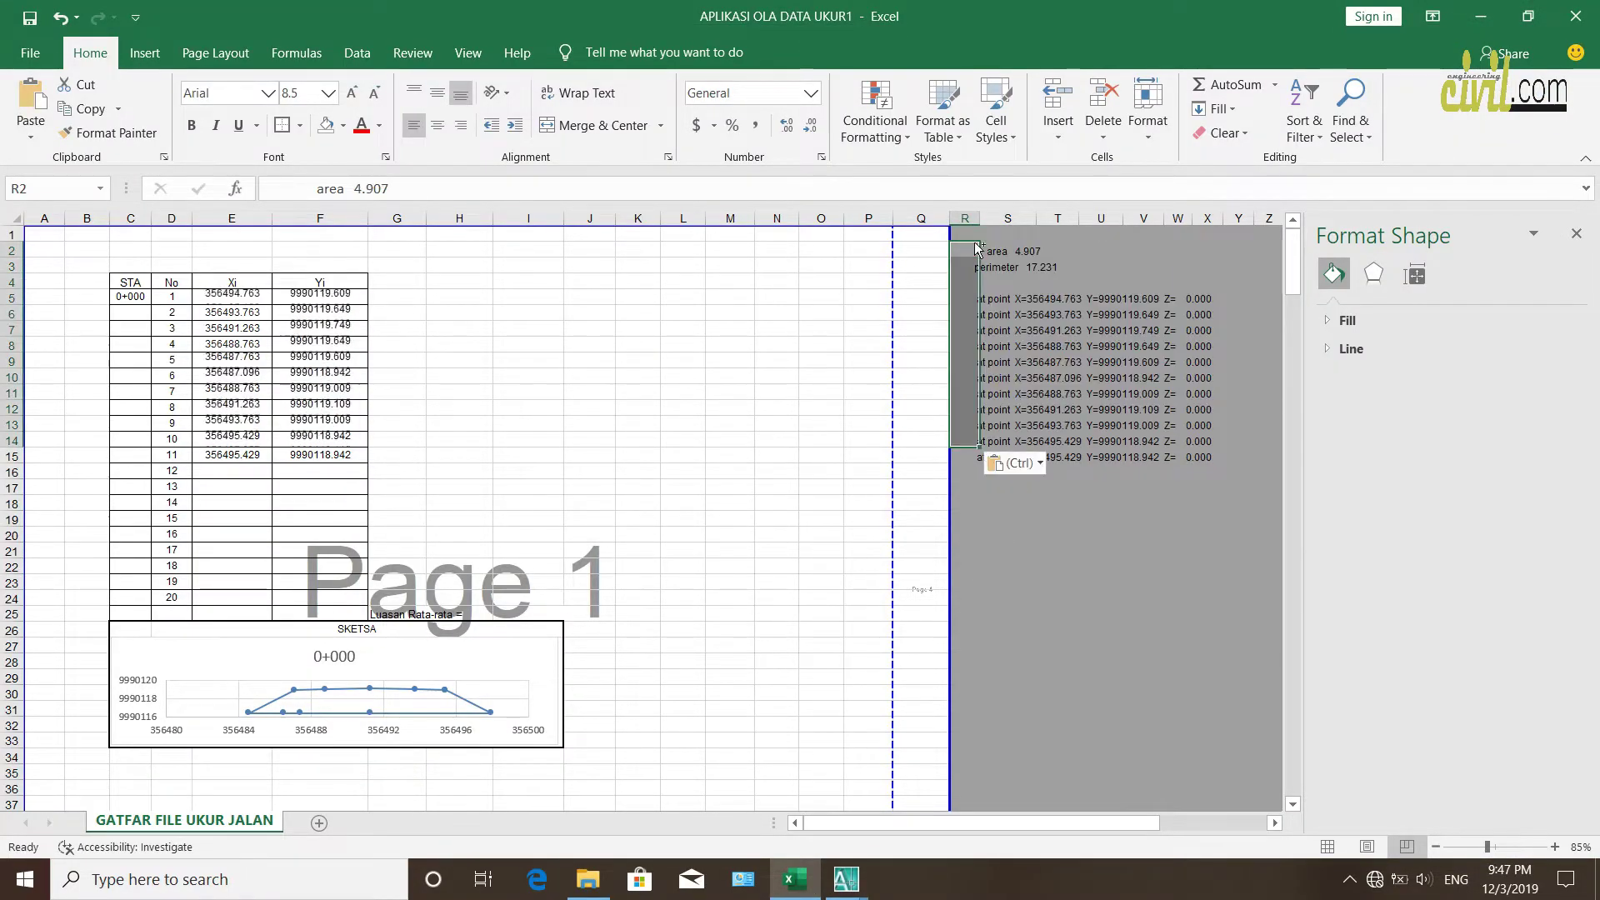
Copy the first vertex line in R5 to R15 so the charted outline closes, and clear the copy selection
{"action": "left_click", "coordinate": [973, 455]}
{"action": "left_click", "coordinate": [990, 299]}
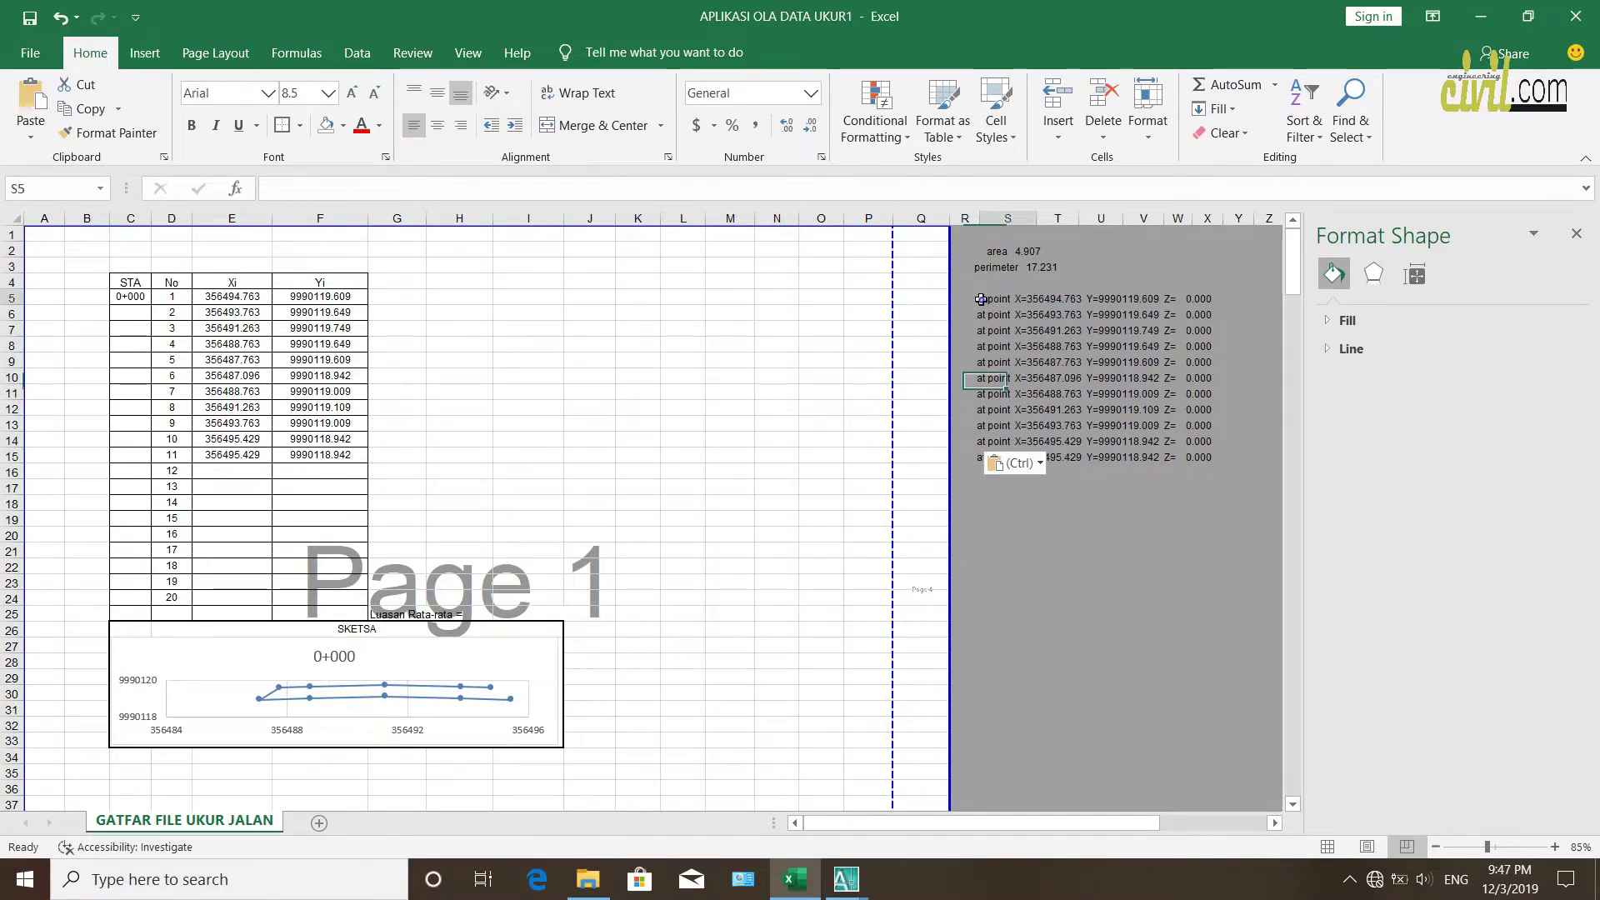
{"action": "left_click", "coordinate": [967, 298]}
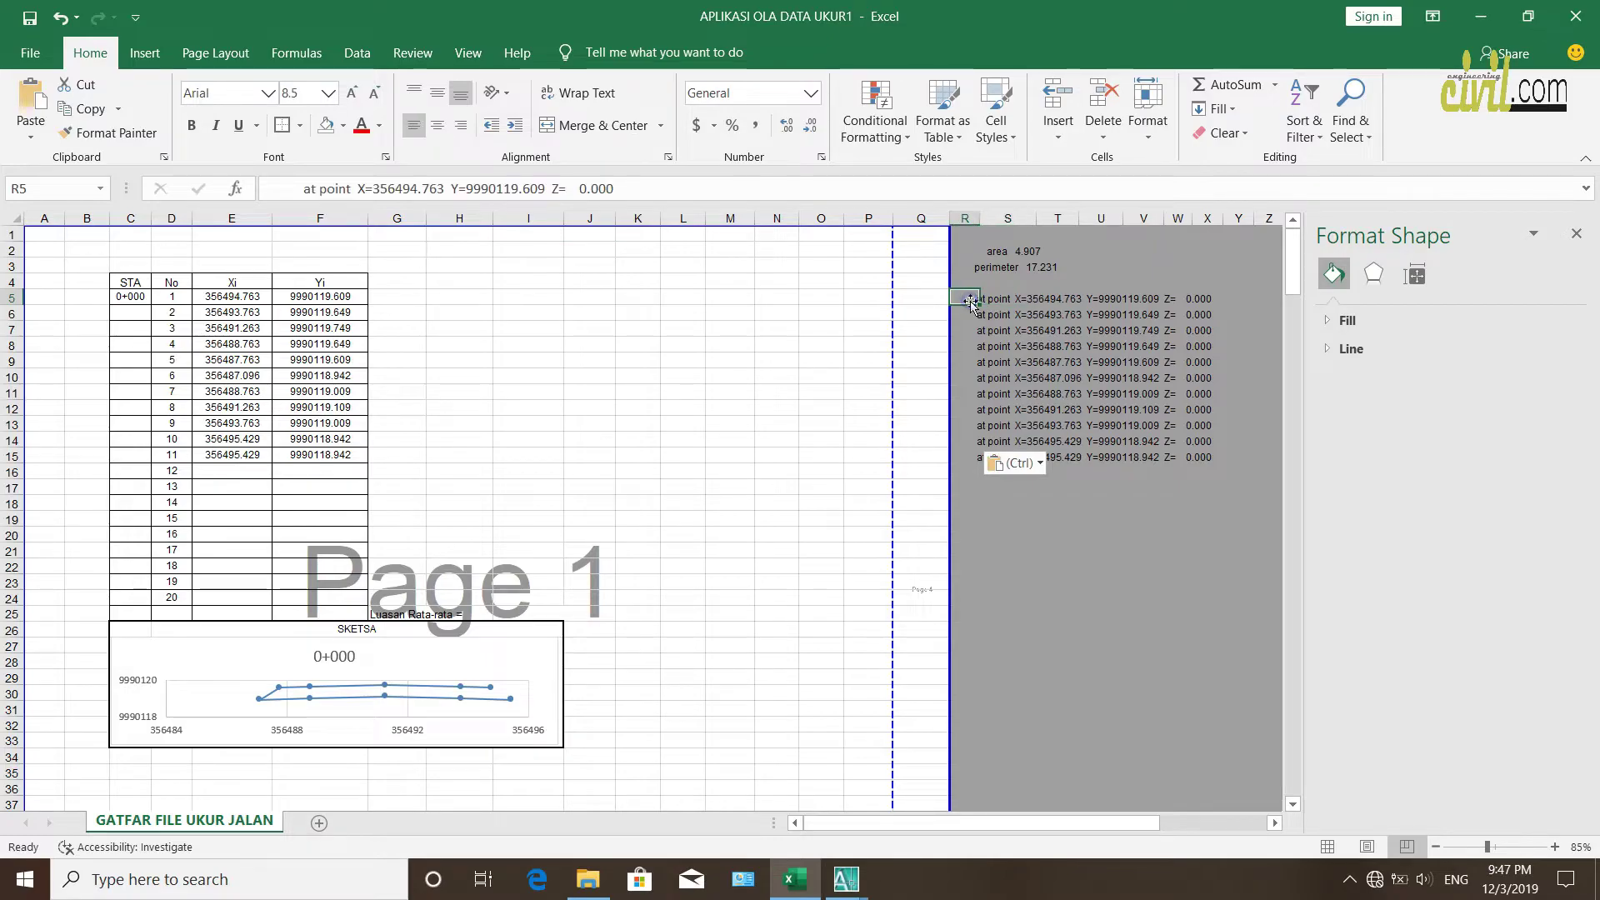
{"action": "key", "text": "ctrl+c"}
{"action": "left_click", "coordinate": [966, 458]}
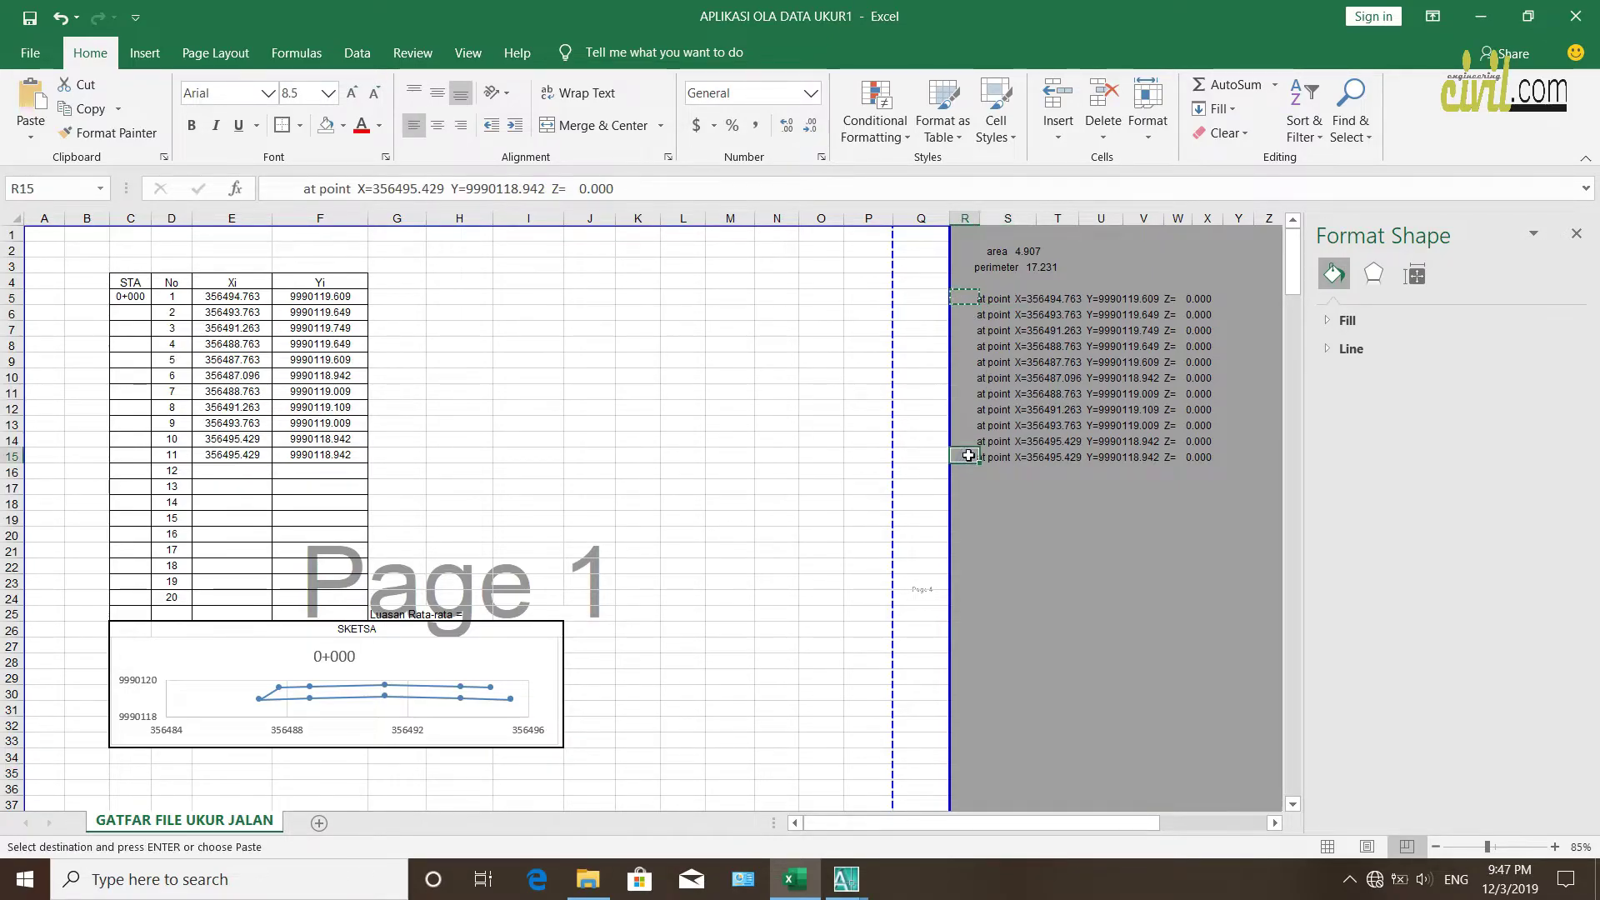
{"action": "key", "text": "ctrl+v"}
{"action": "left_click", "coordinate": [1021, 615]}
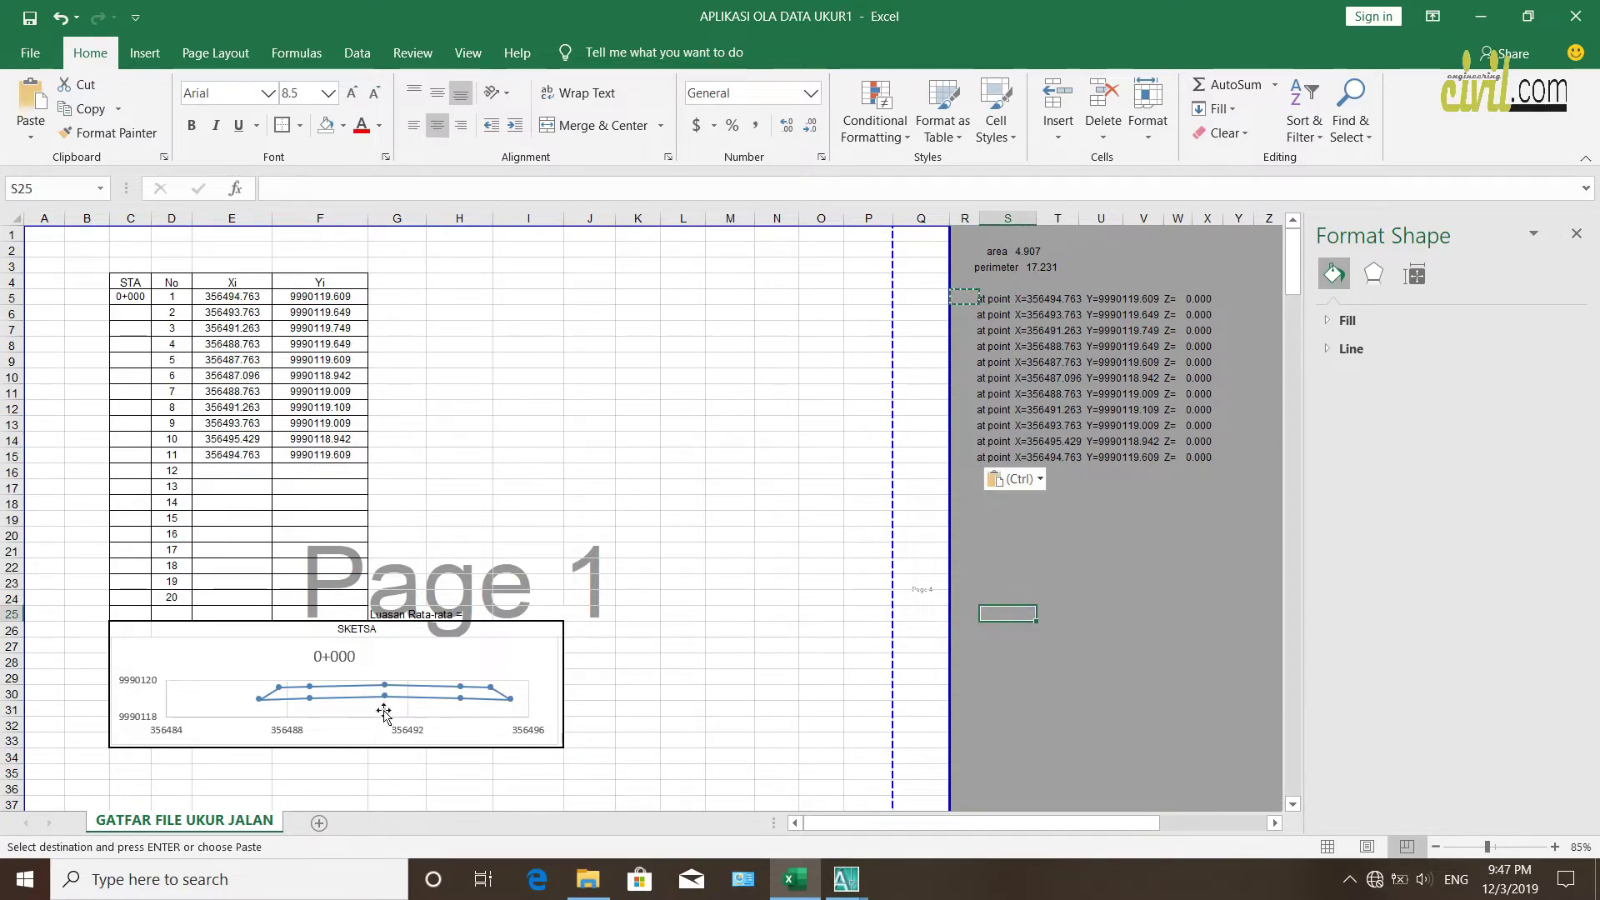
{"action": "left_click", "coordinate": [1150, 647]}
{"action": "left_click", "coordinate": [1059, 613]}
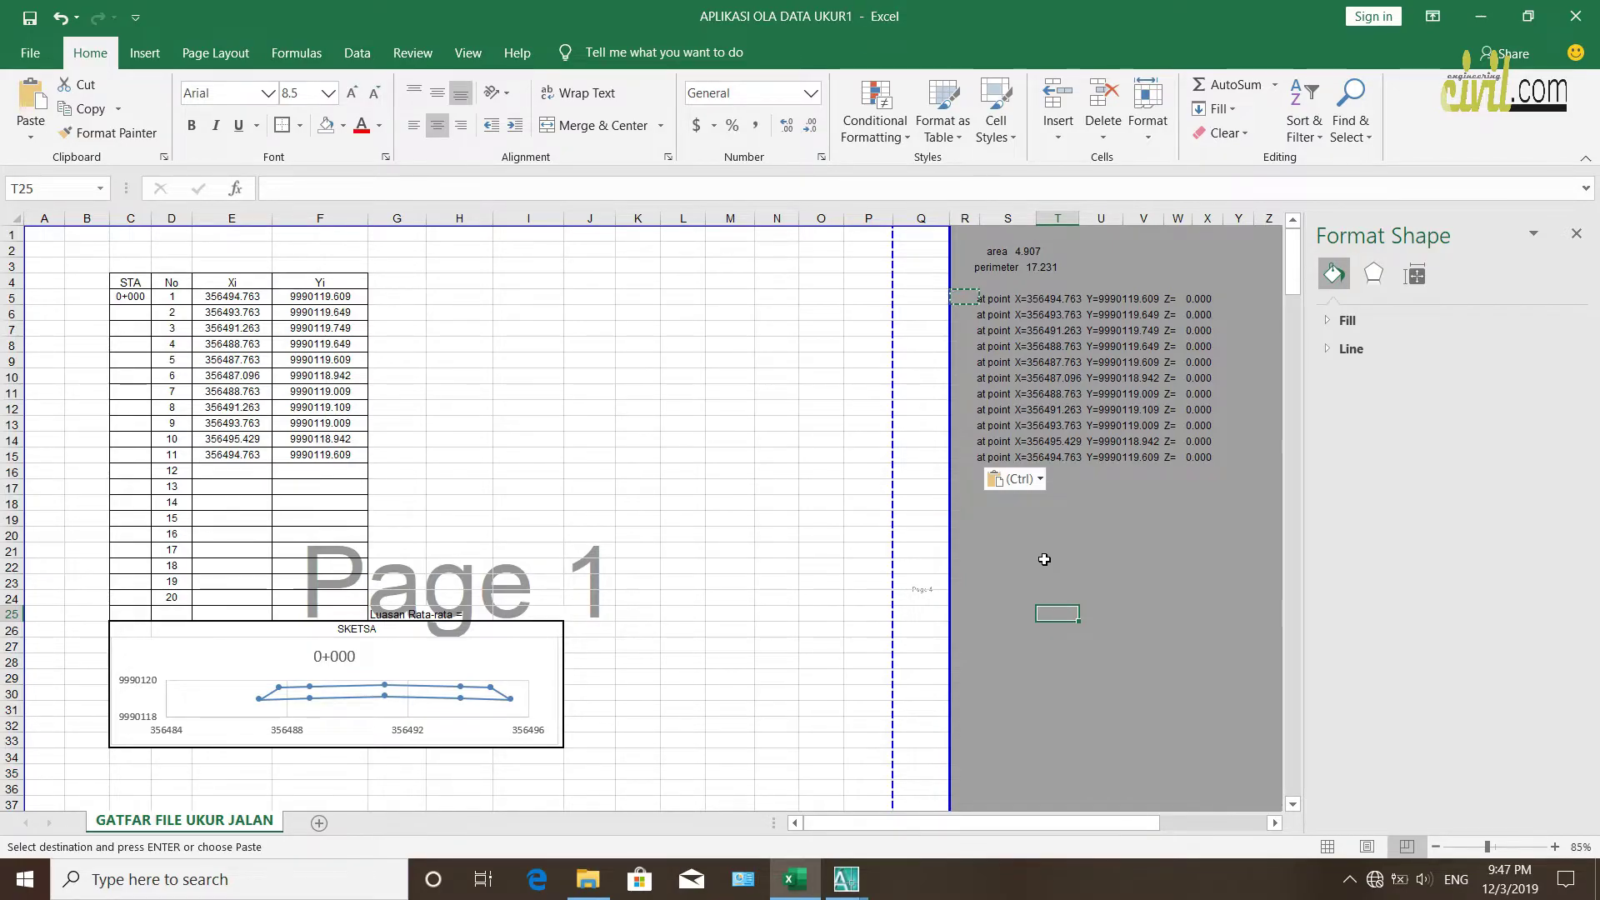
{"action": "key", "text": "Escape"}
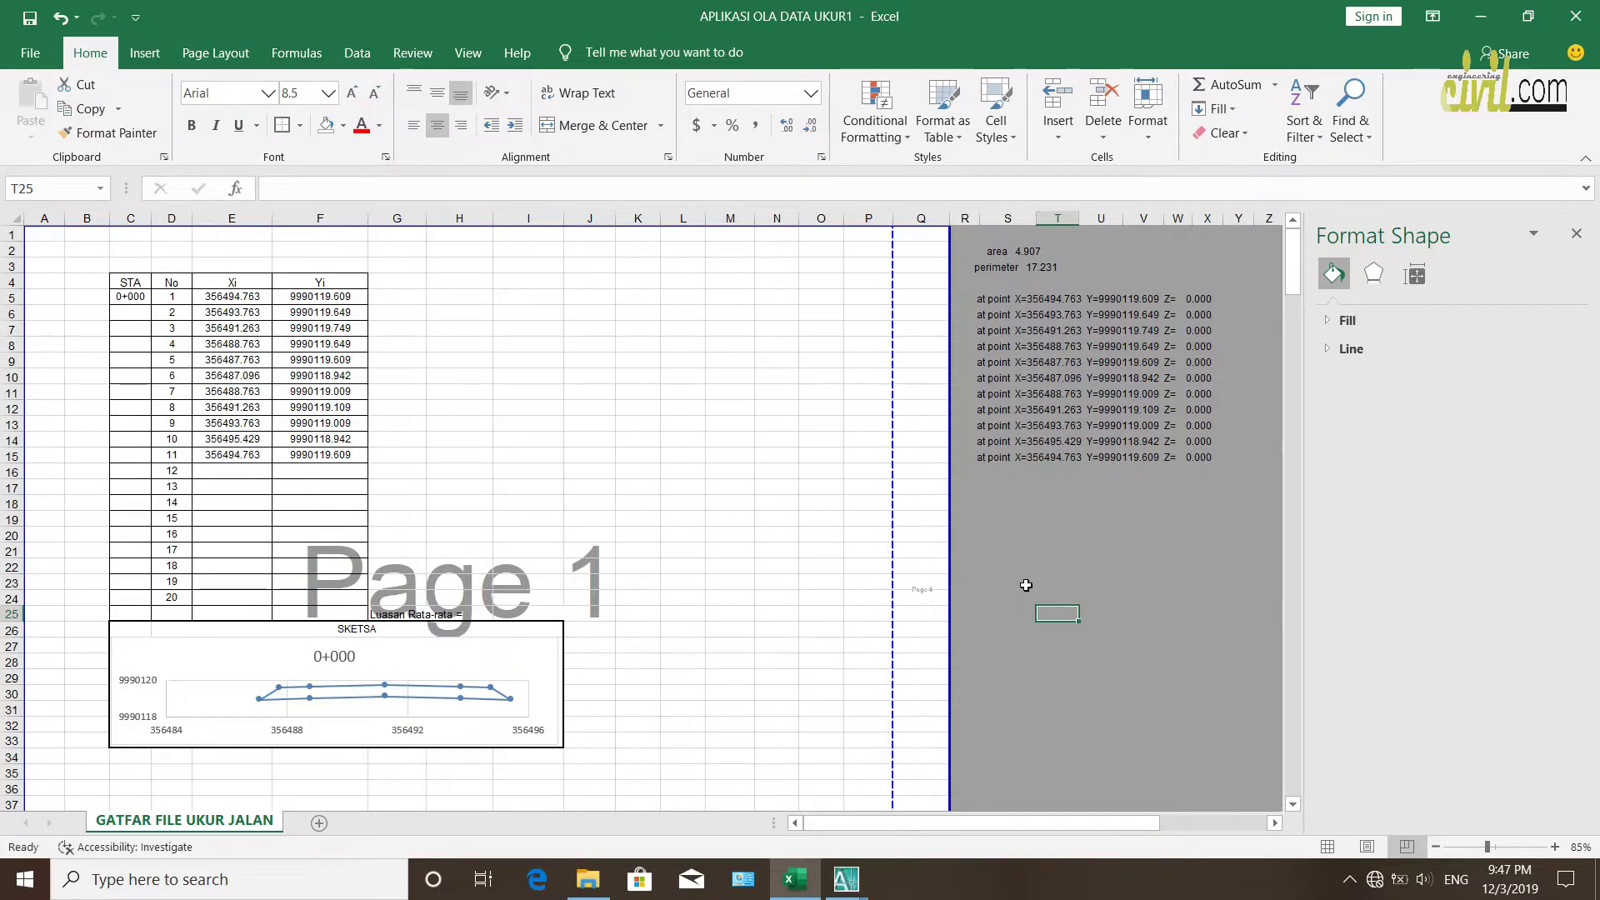
{"action": "left_click", "coordinate": [1004, 521]}
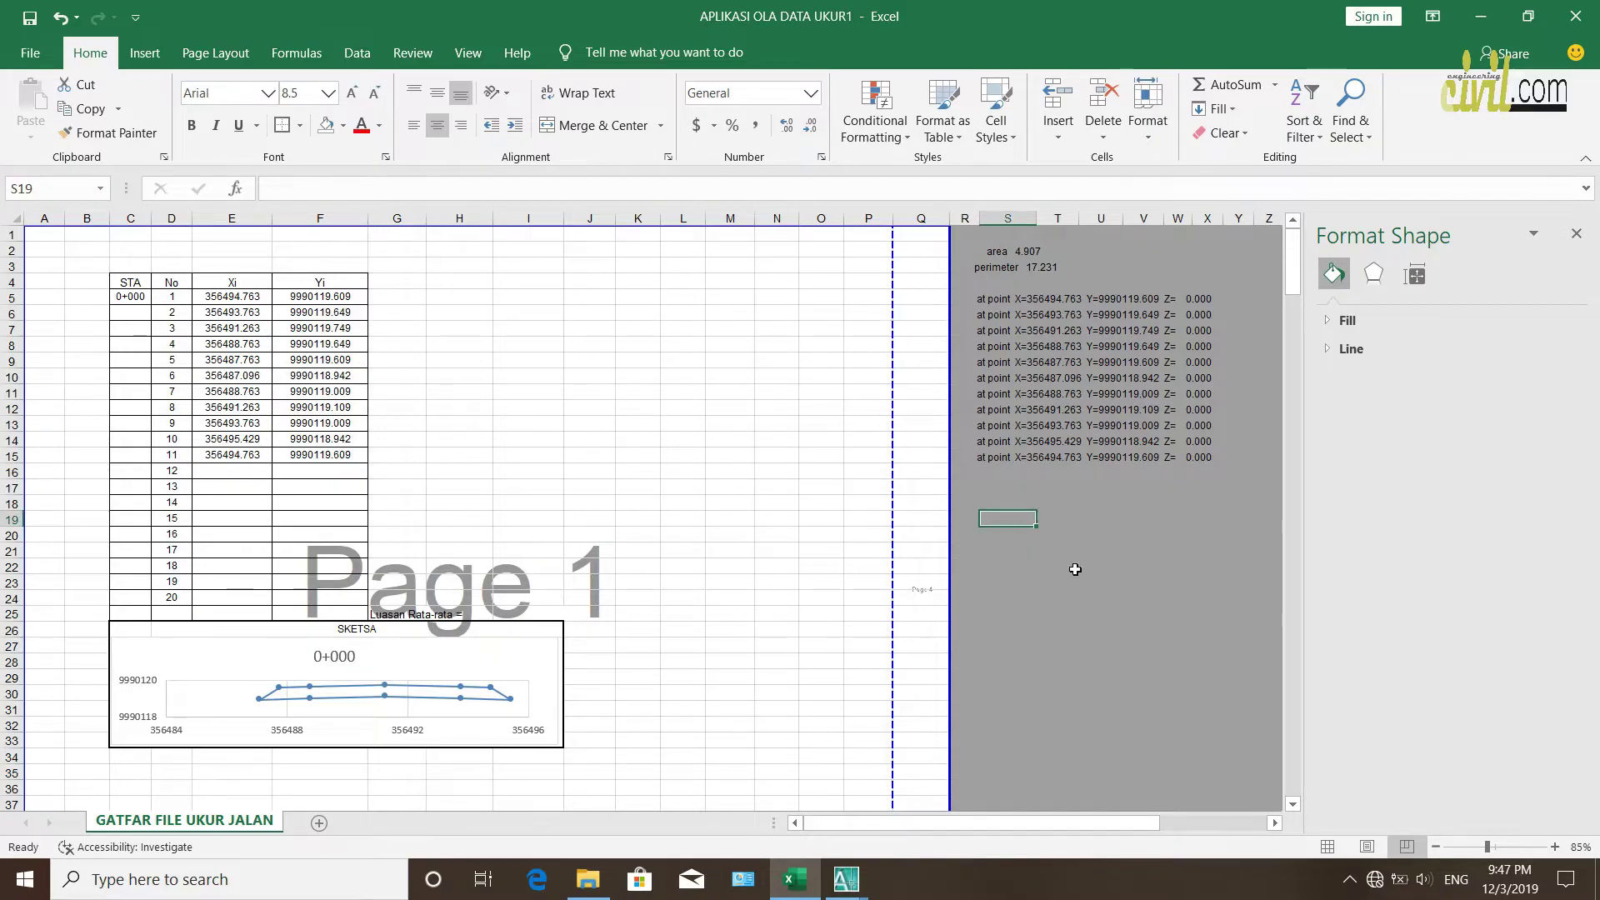
{"action": "key", "text": "Right"}
{"action": "key", "text": "Right"}
{"action": "key", "text": "Down"}
{"action": "key", "text": "Down"}
{"action": "key", "text": "Down"}
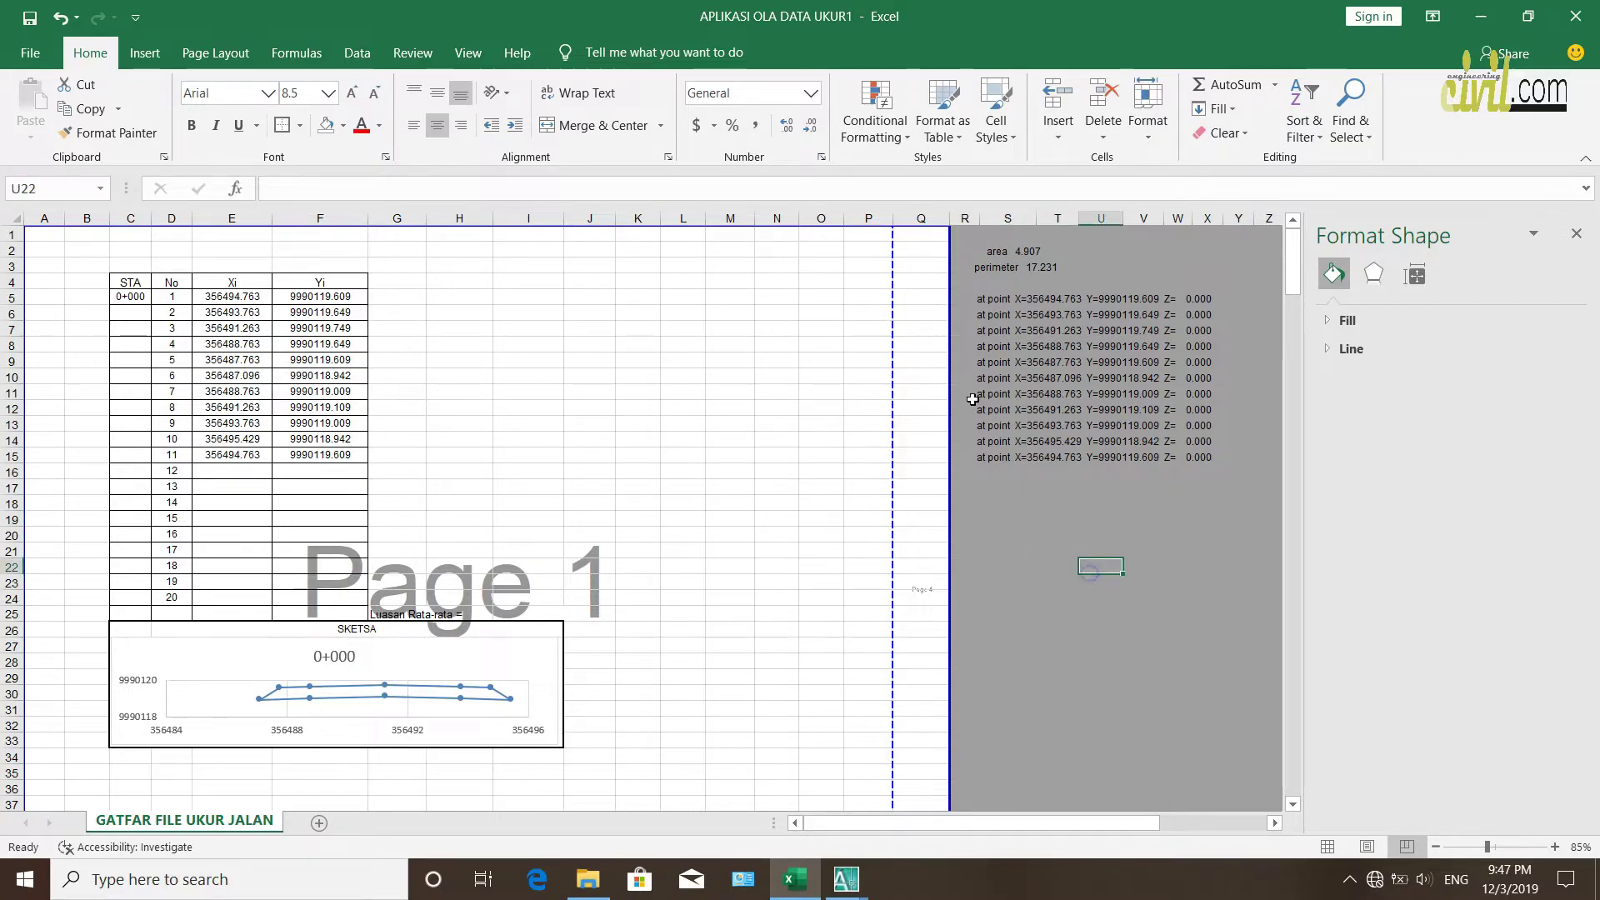
{"action": "left_click", "coordinate": [988, 250]}
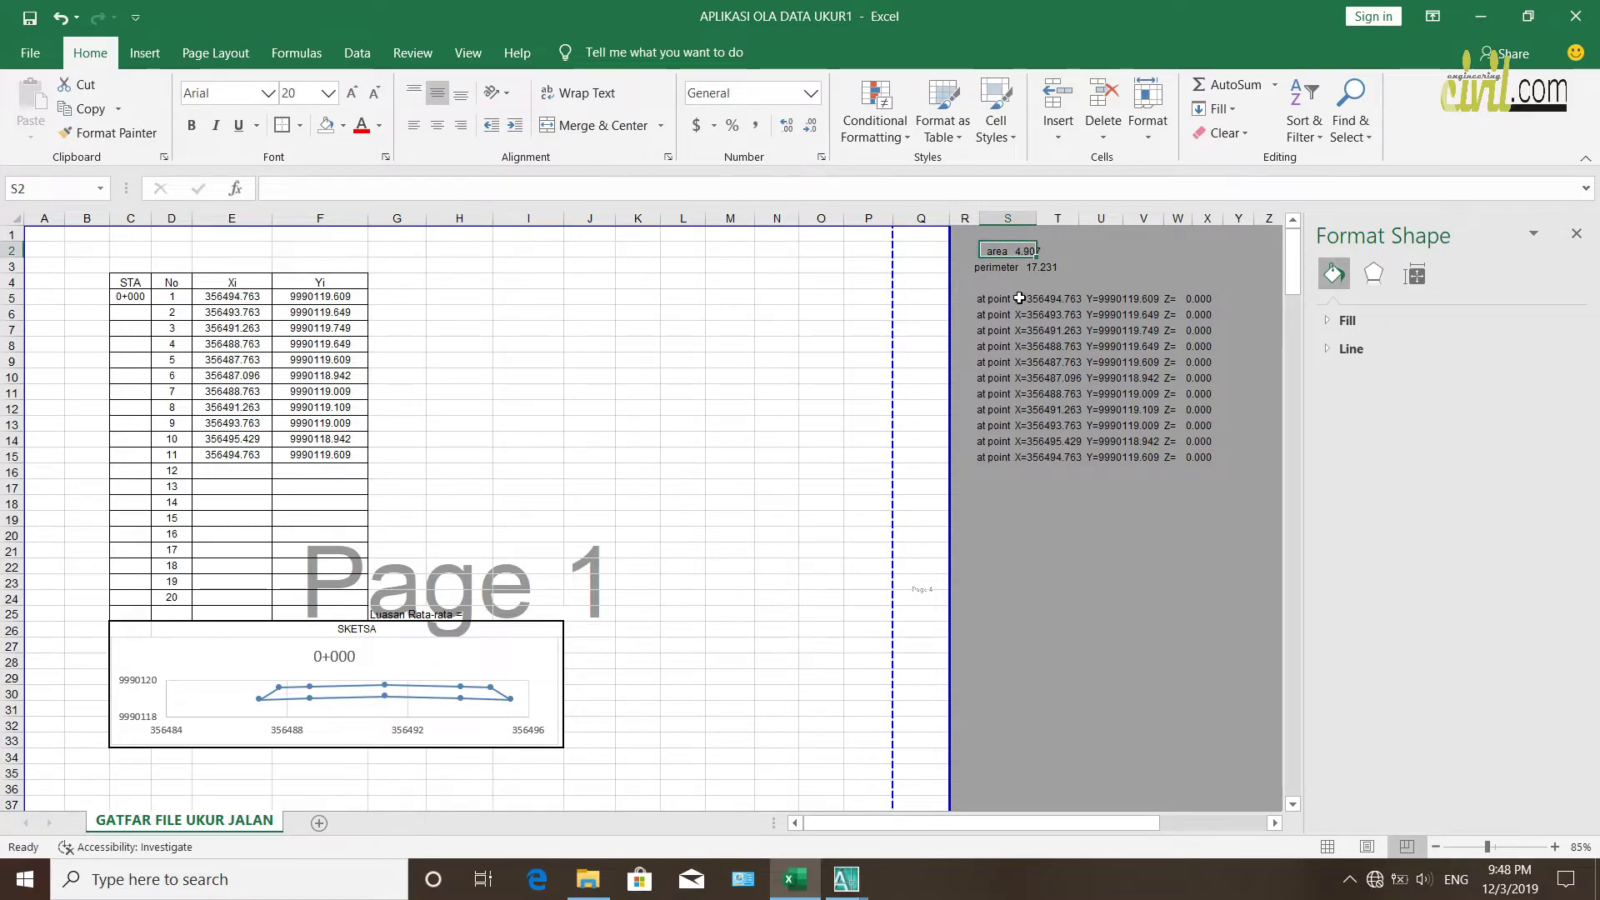
{"action": "left_click", "coordinate": [1057, 251]}
{"action": "left_click", "coordinate": [1004, 248]}
{"action": "left_click", "coordinate": [967, 250]}
{"action": "left_click", "coordinate": [1101, 534]}
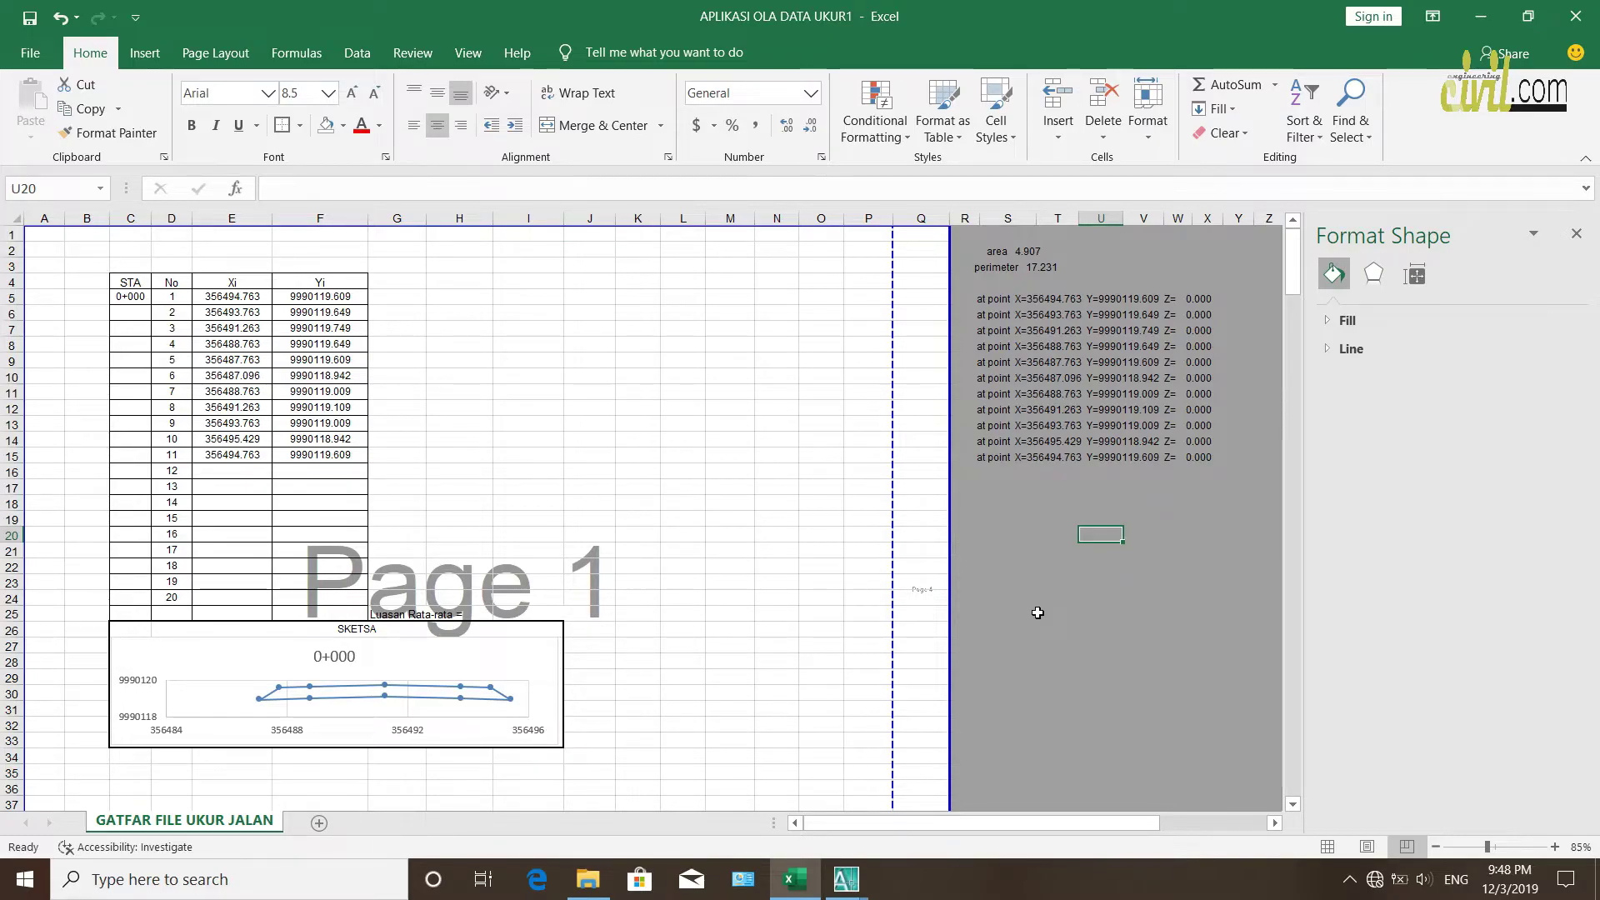
{"action": "left_click", "coordinate": [1087, 597]}
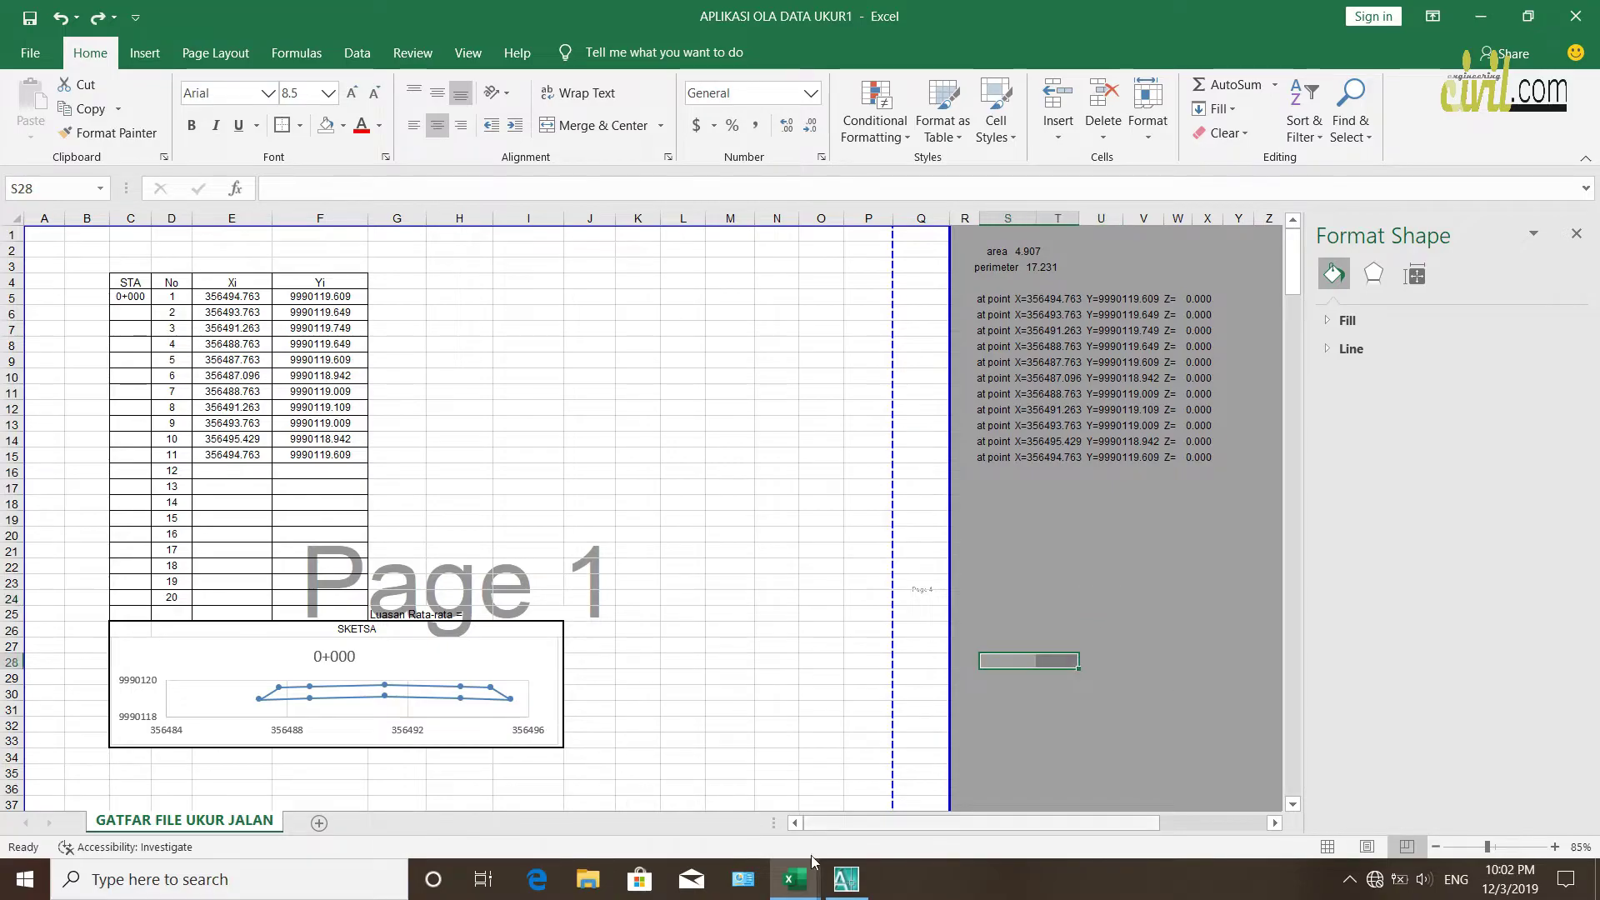
{"action": "left_click", "coordinate": [996, 712]}
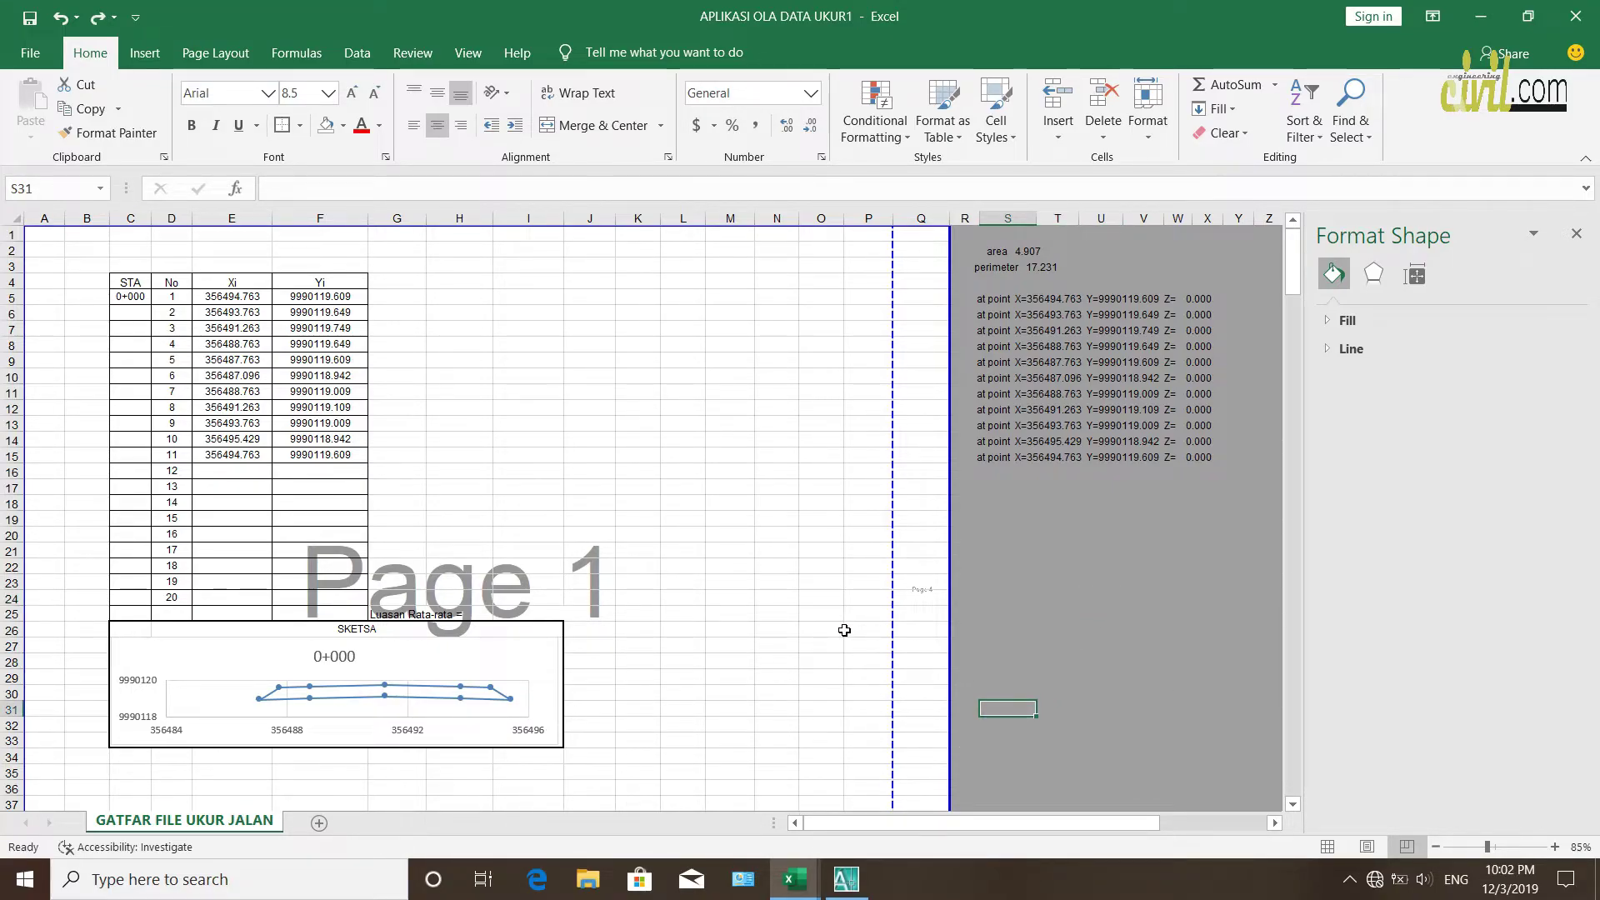
{"action": "left_click_drag", "start_coordinate": [813, 600], "coordinate": [793, 597]}
{"action": "left_click", "coordinate": [733, 553]}
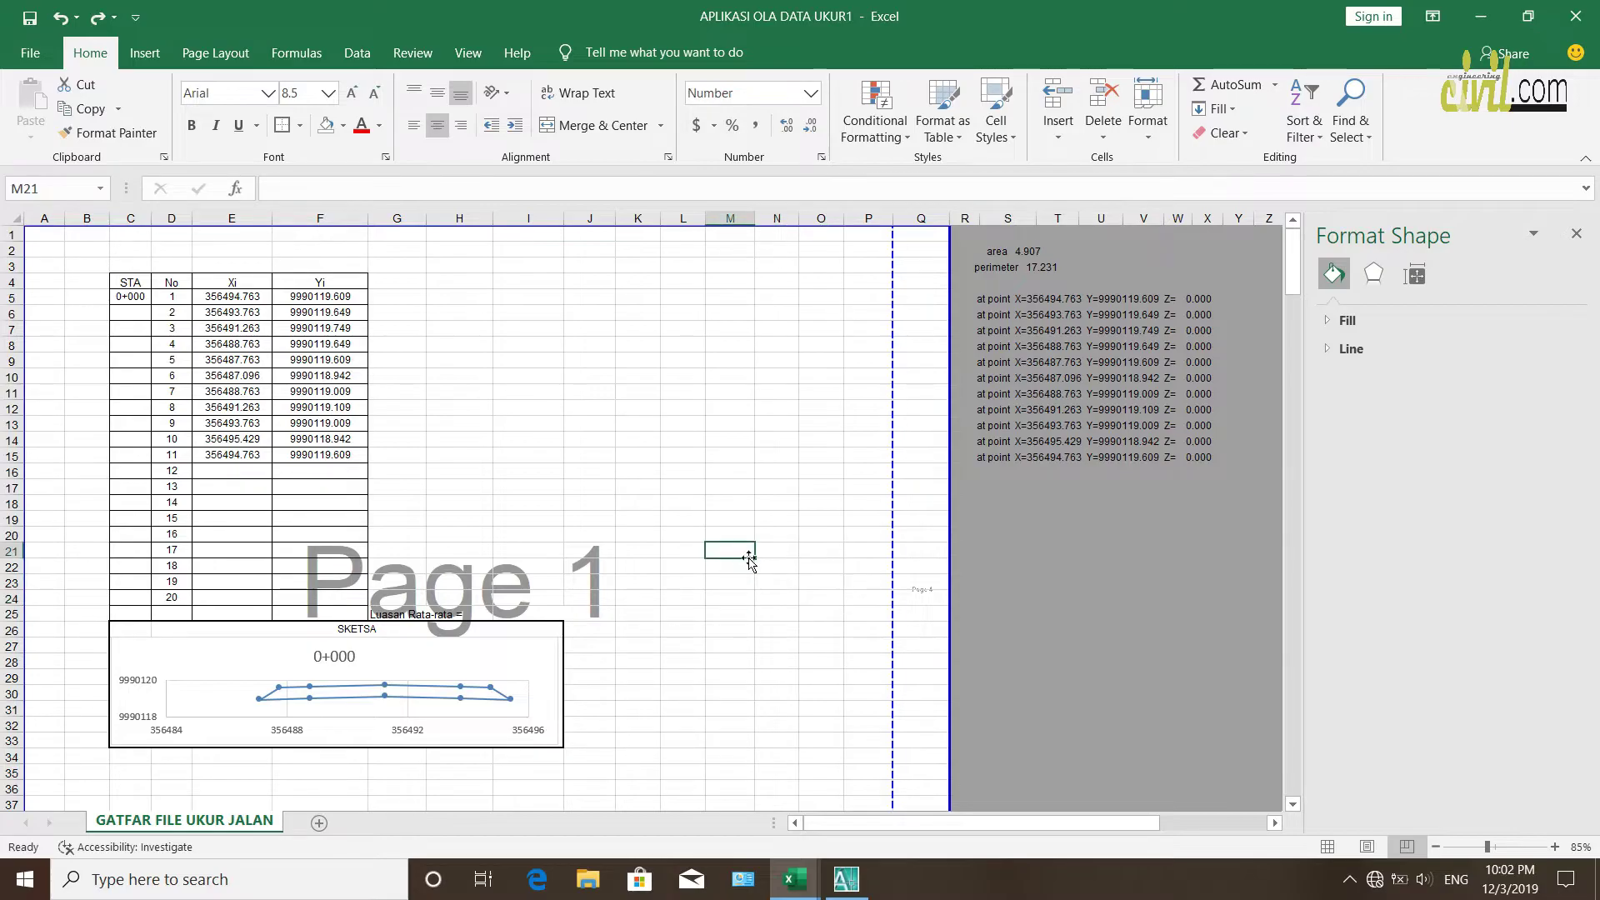
{"action": "left_click", "coordinate": [765, 615]}
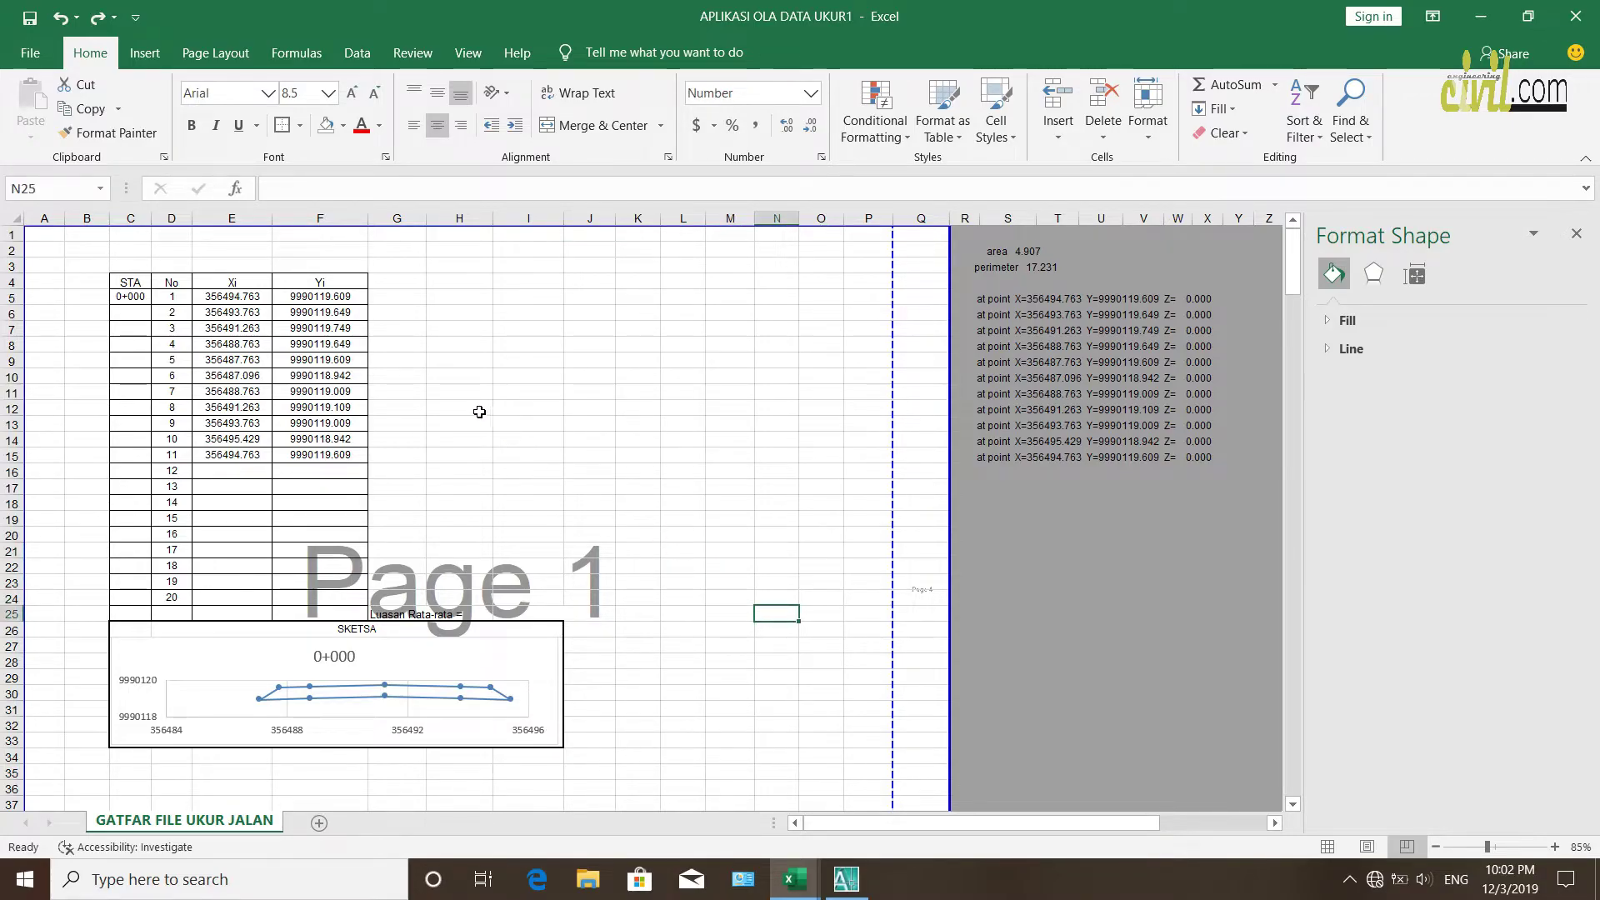
Fill the Xi and Yi columns, including their headers and blank rows, across into columns G and H
{"action": "left_click_drag", "start_coordinate": [365, 283], "coordinate": [354, 298]}
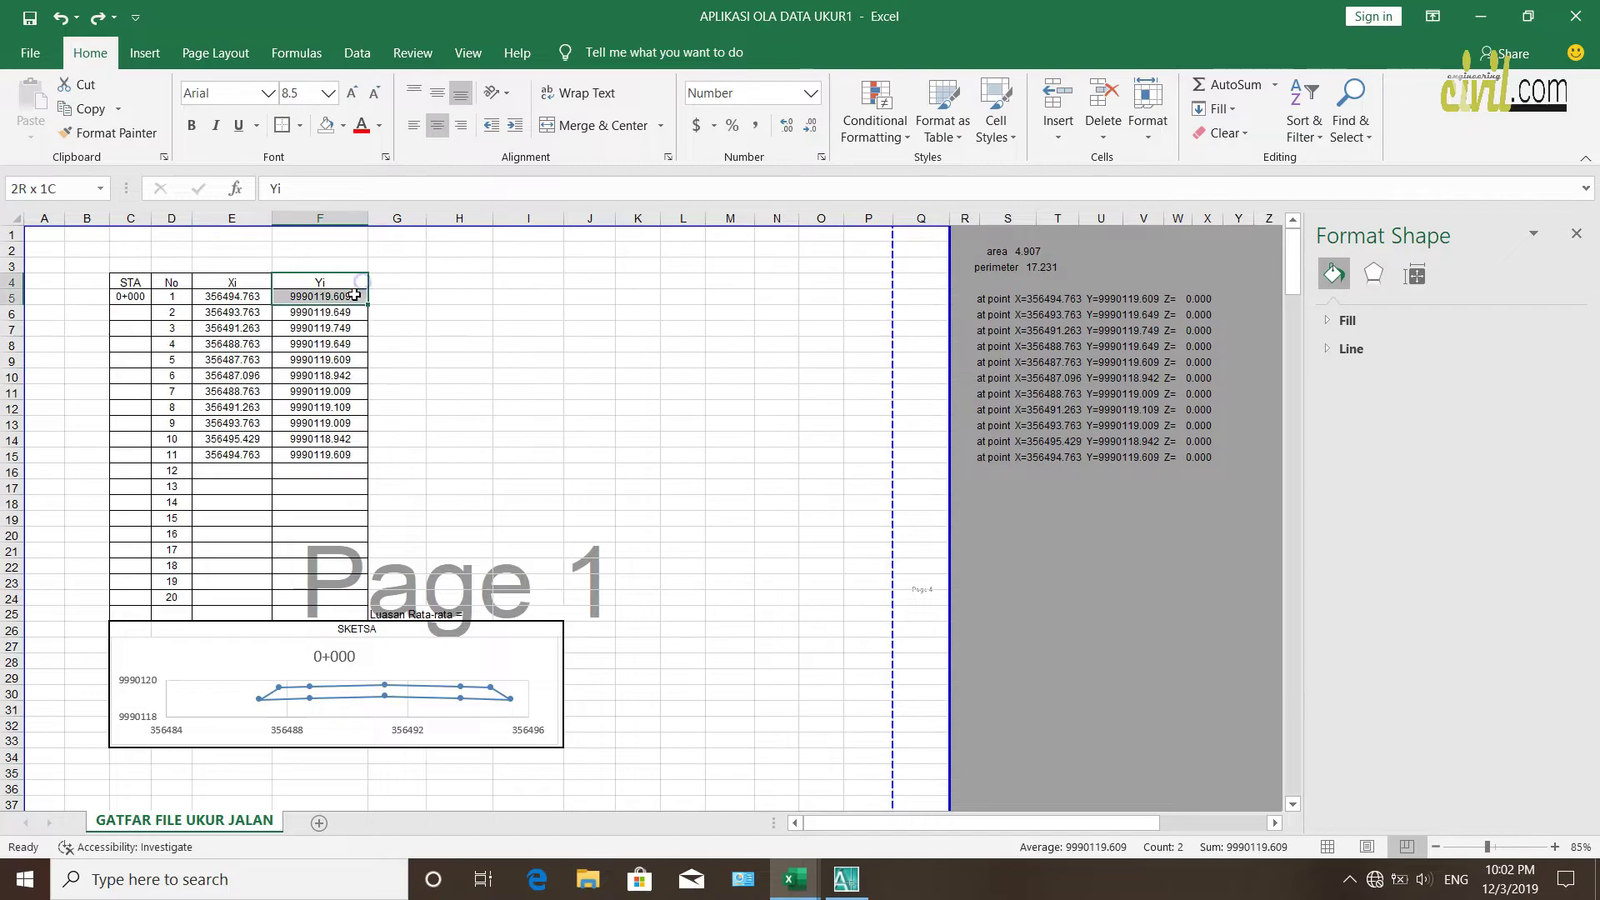
{"action": "left_click_drag", "start_coordinate": [244, 288], "coordinate": [469, 597]}
{"action": "left_click", "coordinate": [593, 453]}
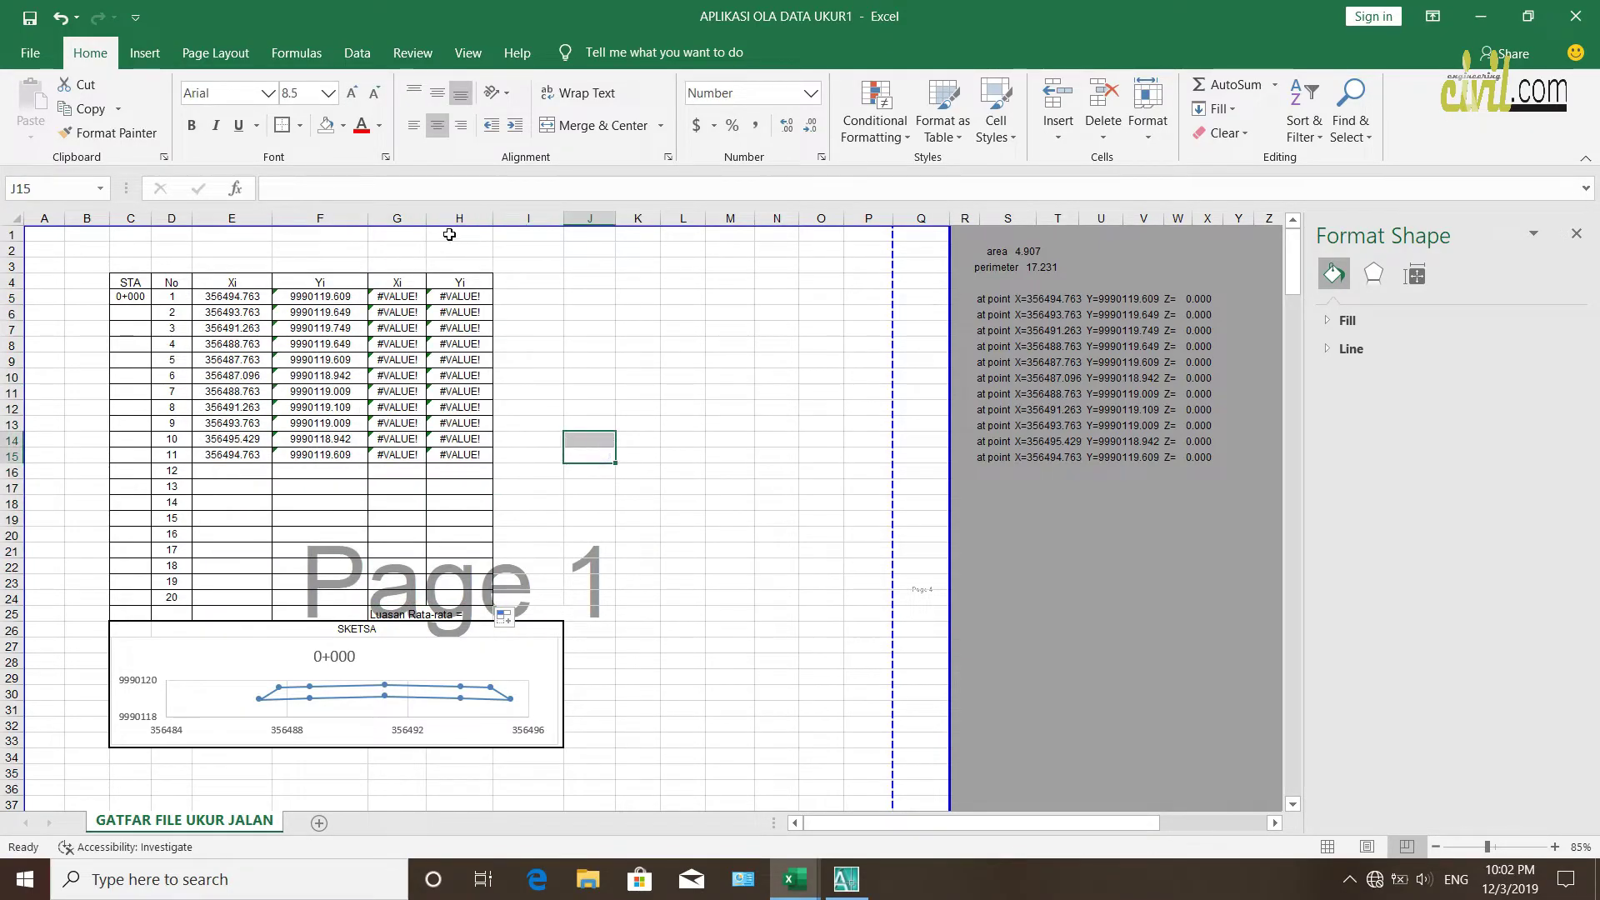
Widen columns G and H of the coordinate table
{"action": "left_click_drag", "start_coordinate": [429, 219], "coordinate": [534, 219]}
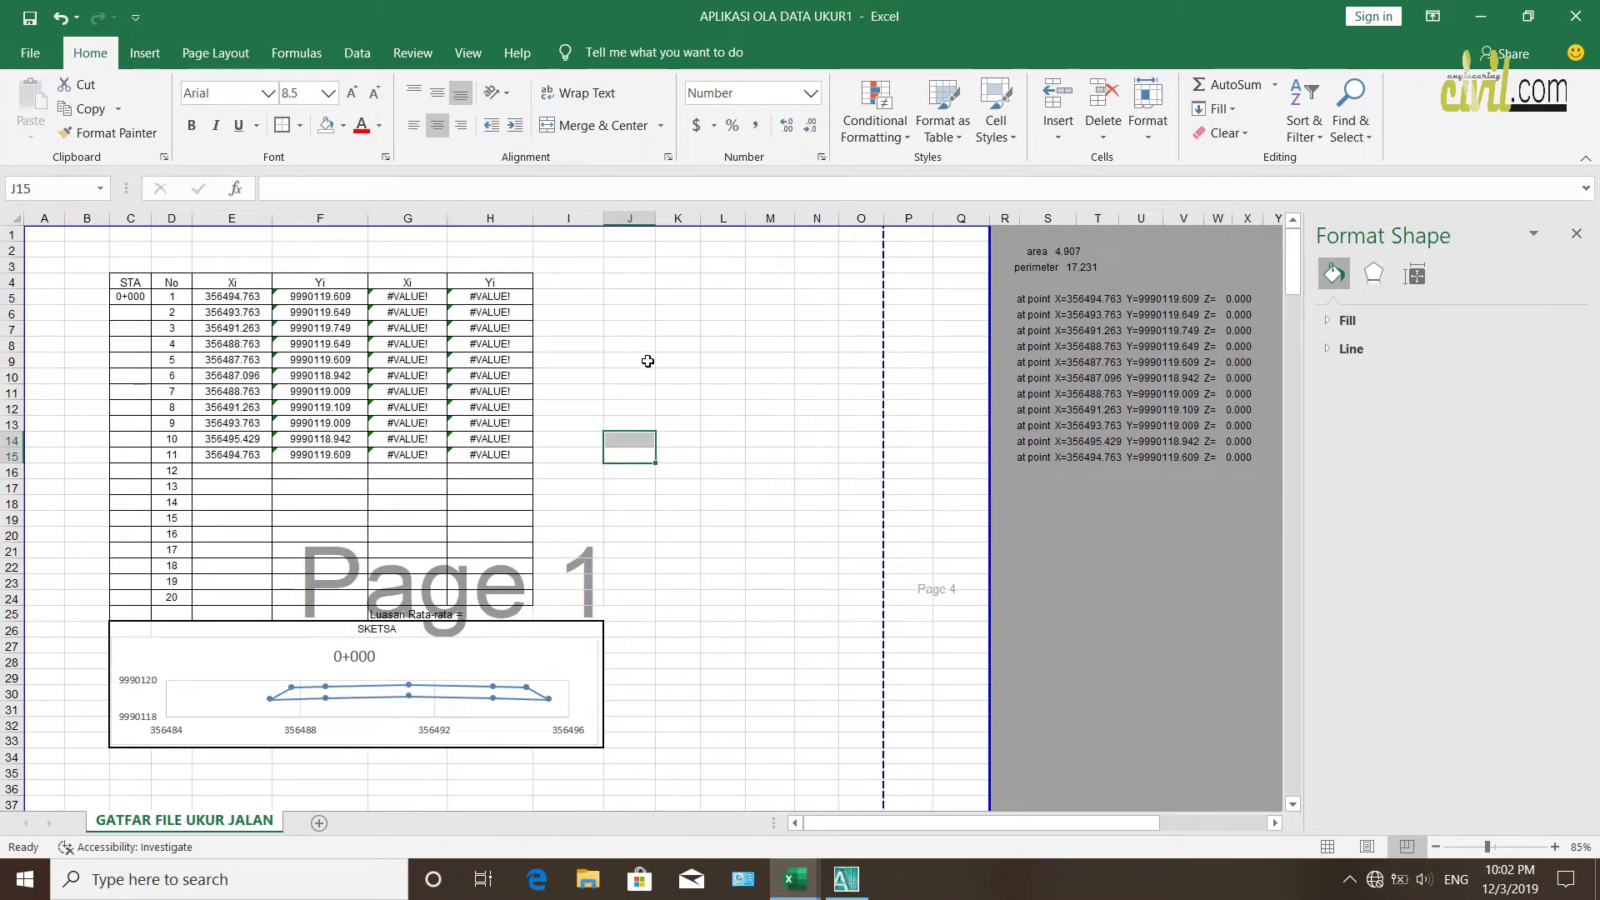
{"action": "left_click", "coordinate": [614, 369]}
Enter the cross-product formula =E5*F6 in cell G5 and fill it down to G15
{"action": "left_click", "coordinate": [421, 298]}
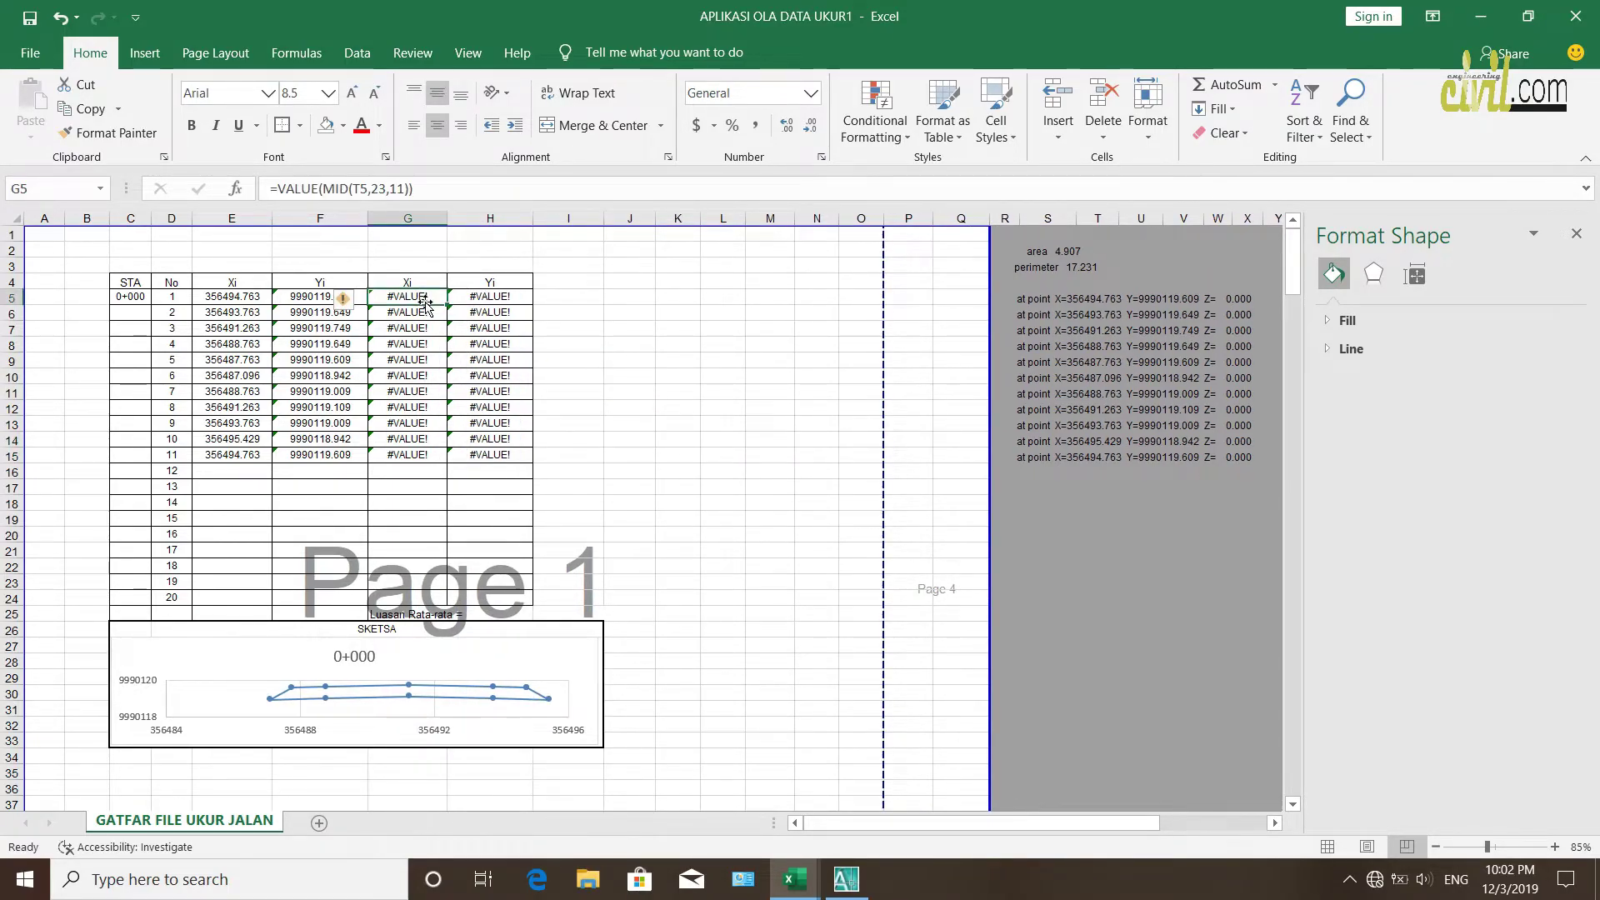
{"action": "type", "text": "="}
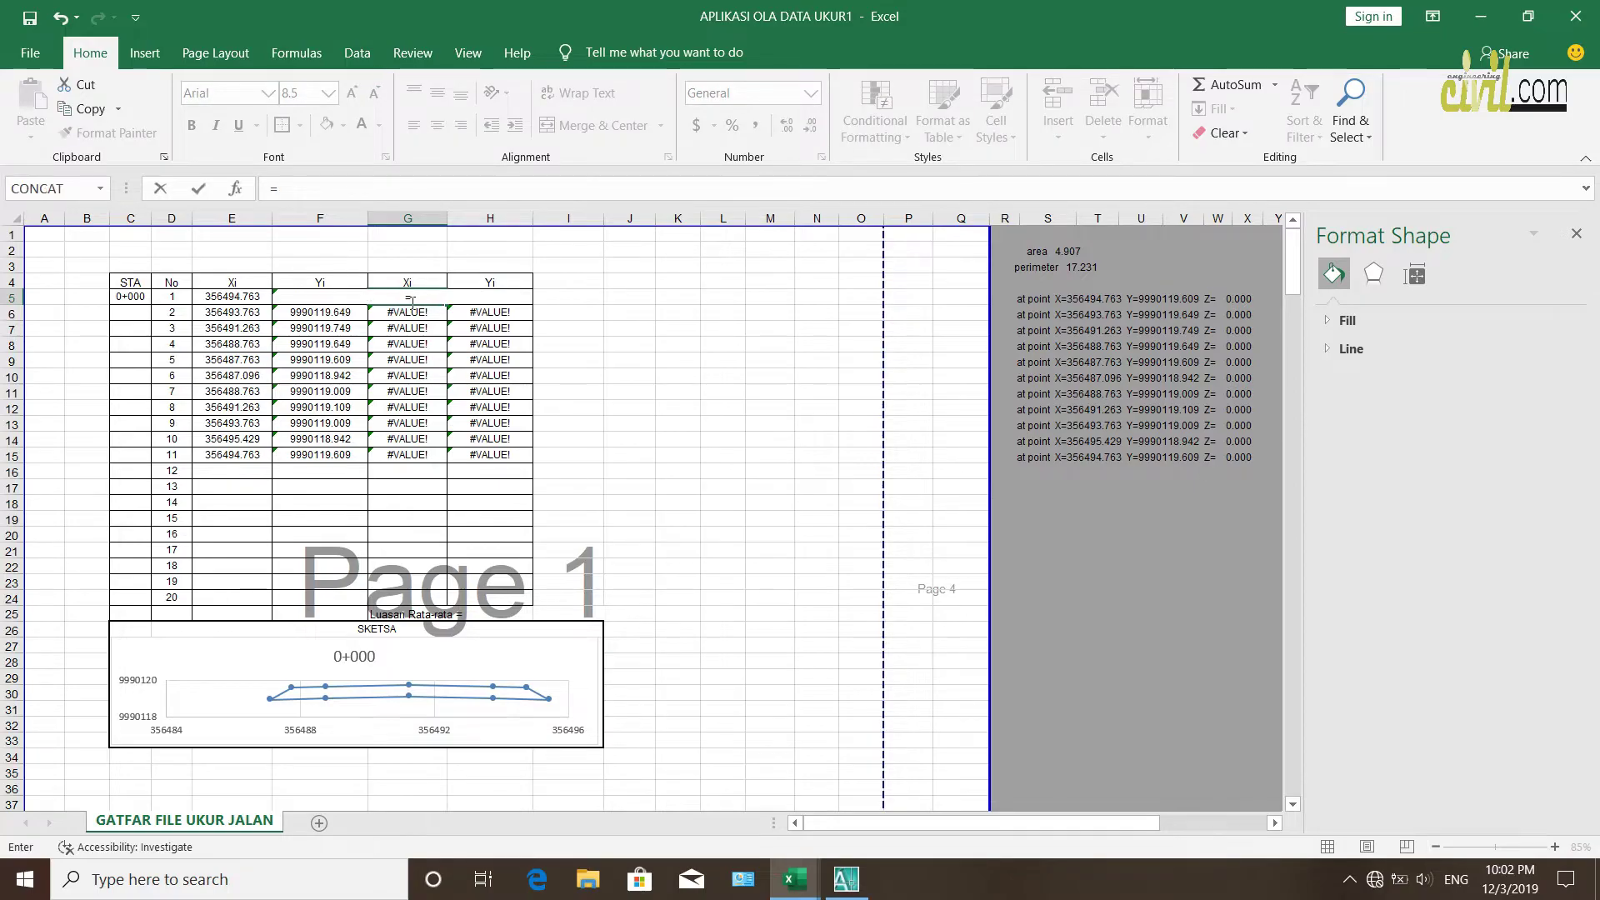
{"action": "left_click", "coordinate": [230, 300]}
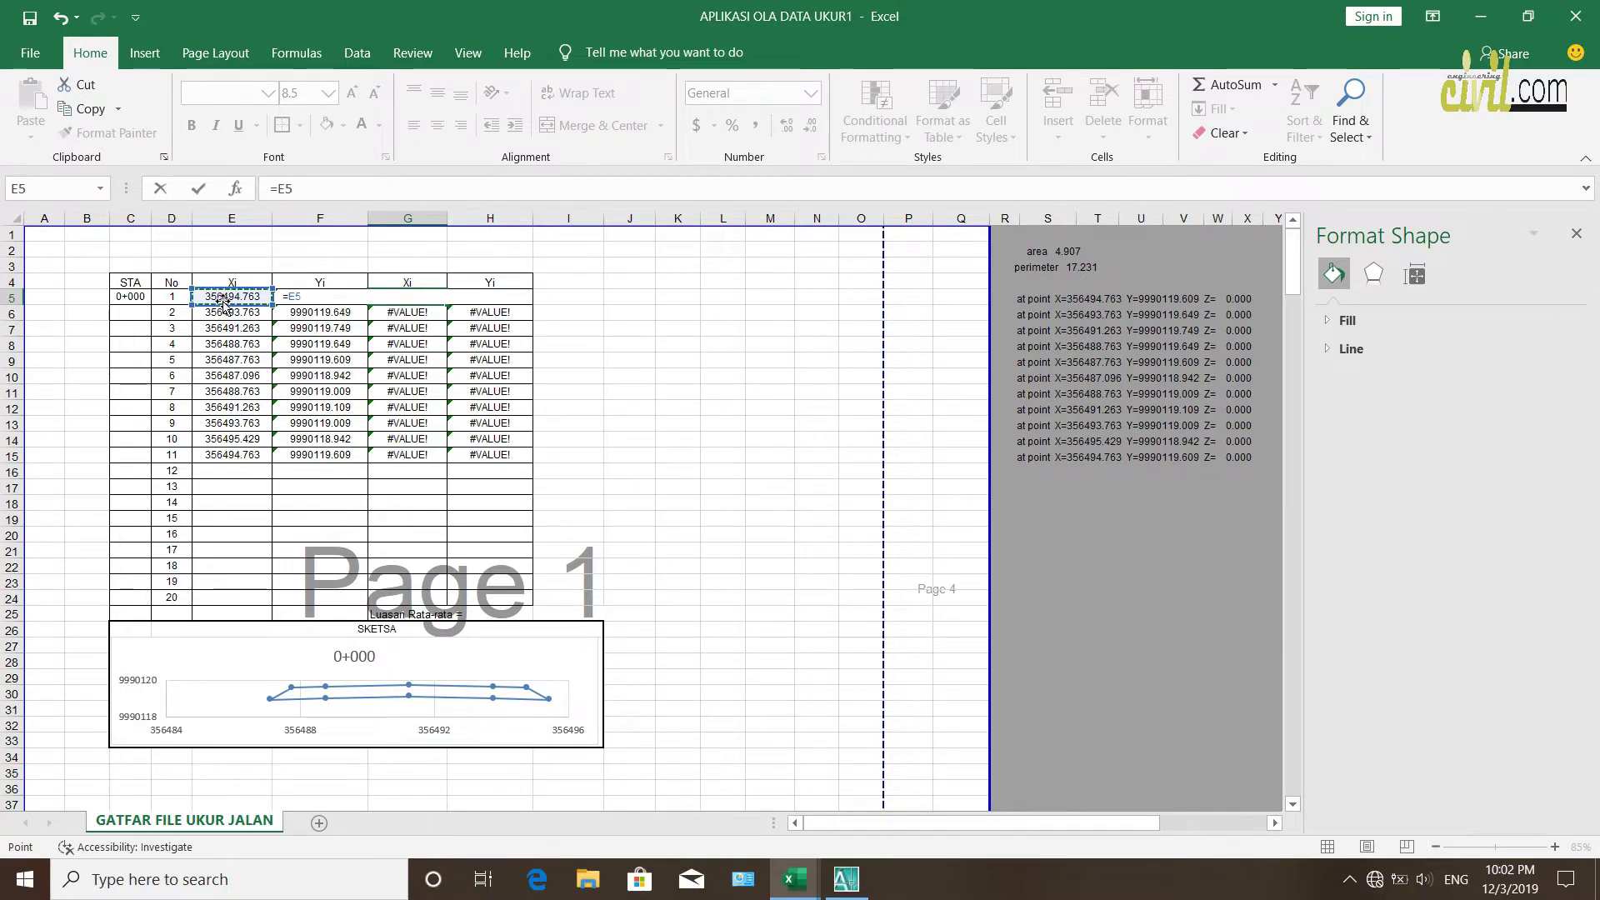
{"action": "type", "text": "*"}
{"action": "left_click", "coordinate": [284, 317]}
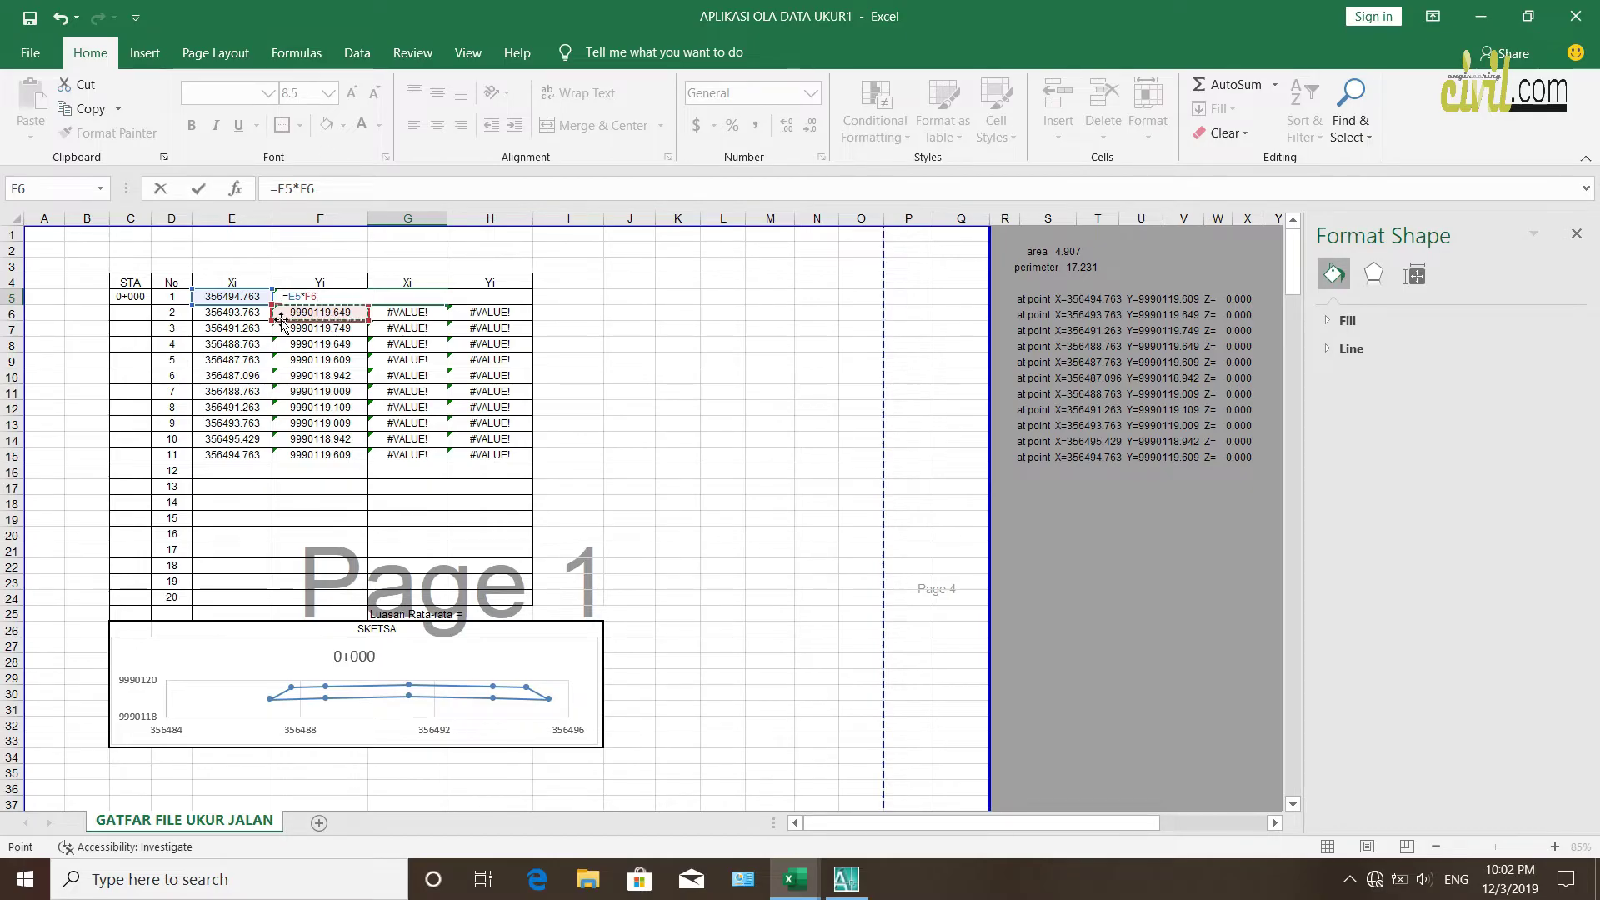
{"action": "key", "text": "Return"}
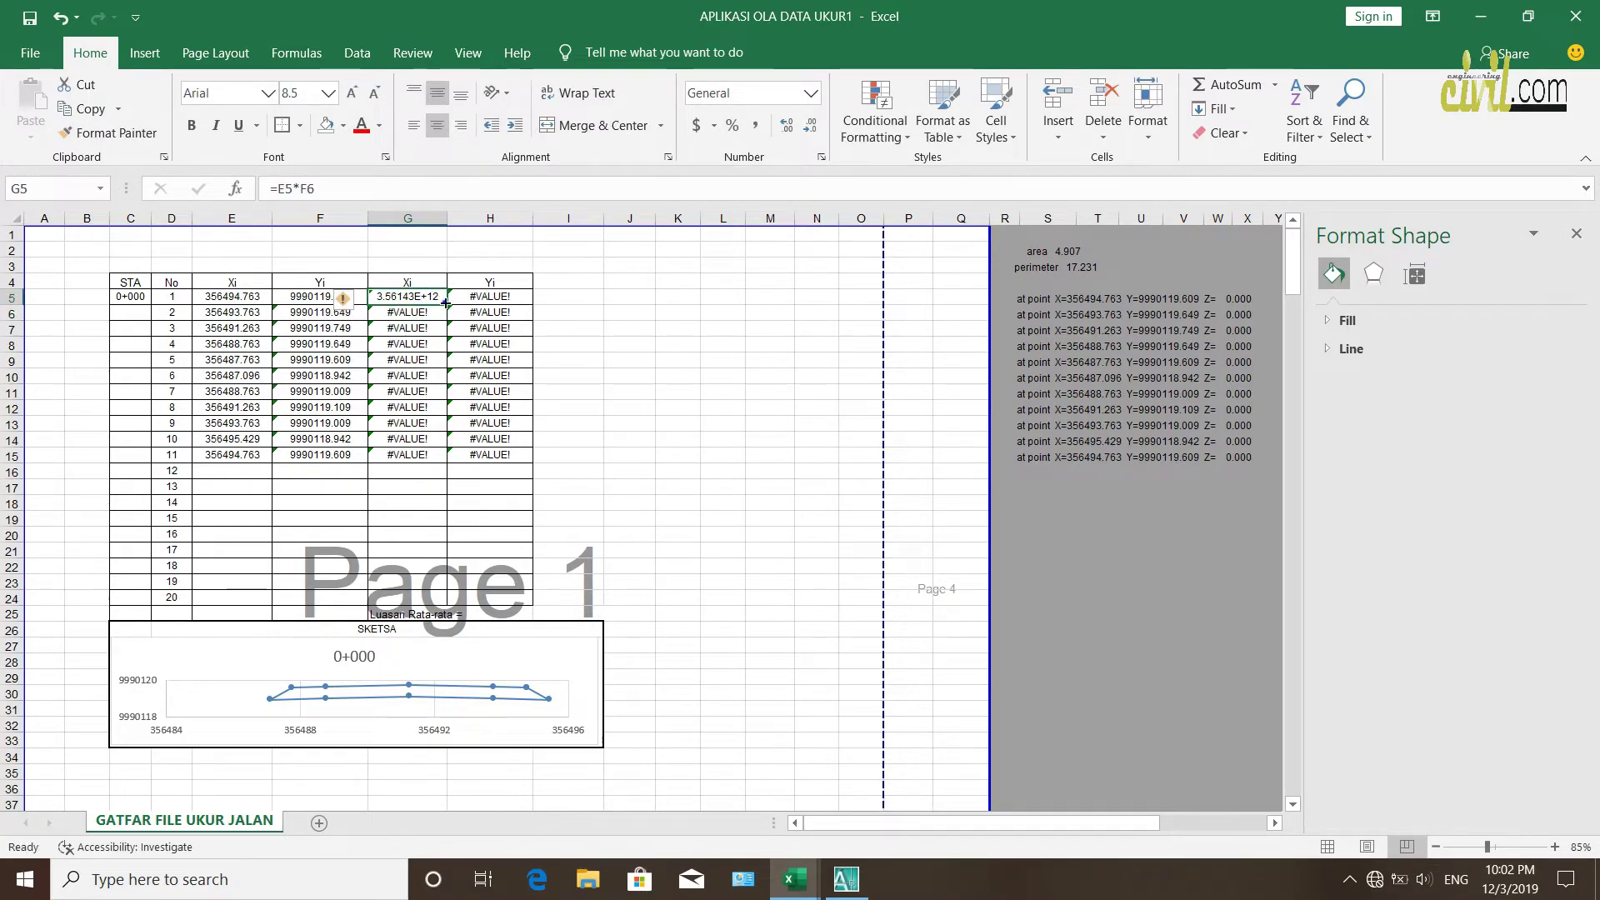
{"action": "left_click_drag", "start_coordinate": [446, 304], "coordinate": [428, 454]}
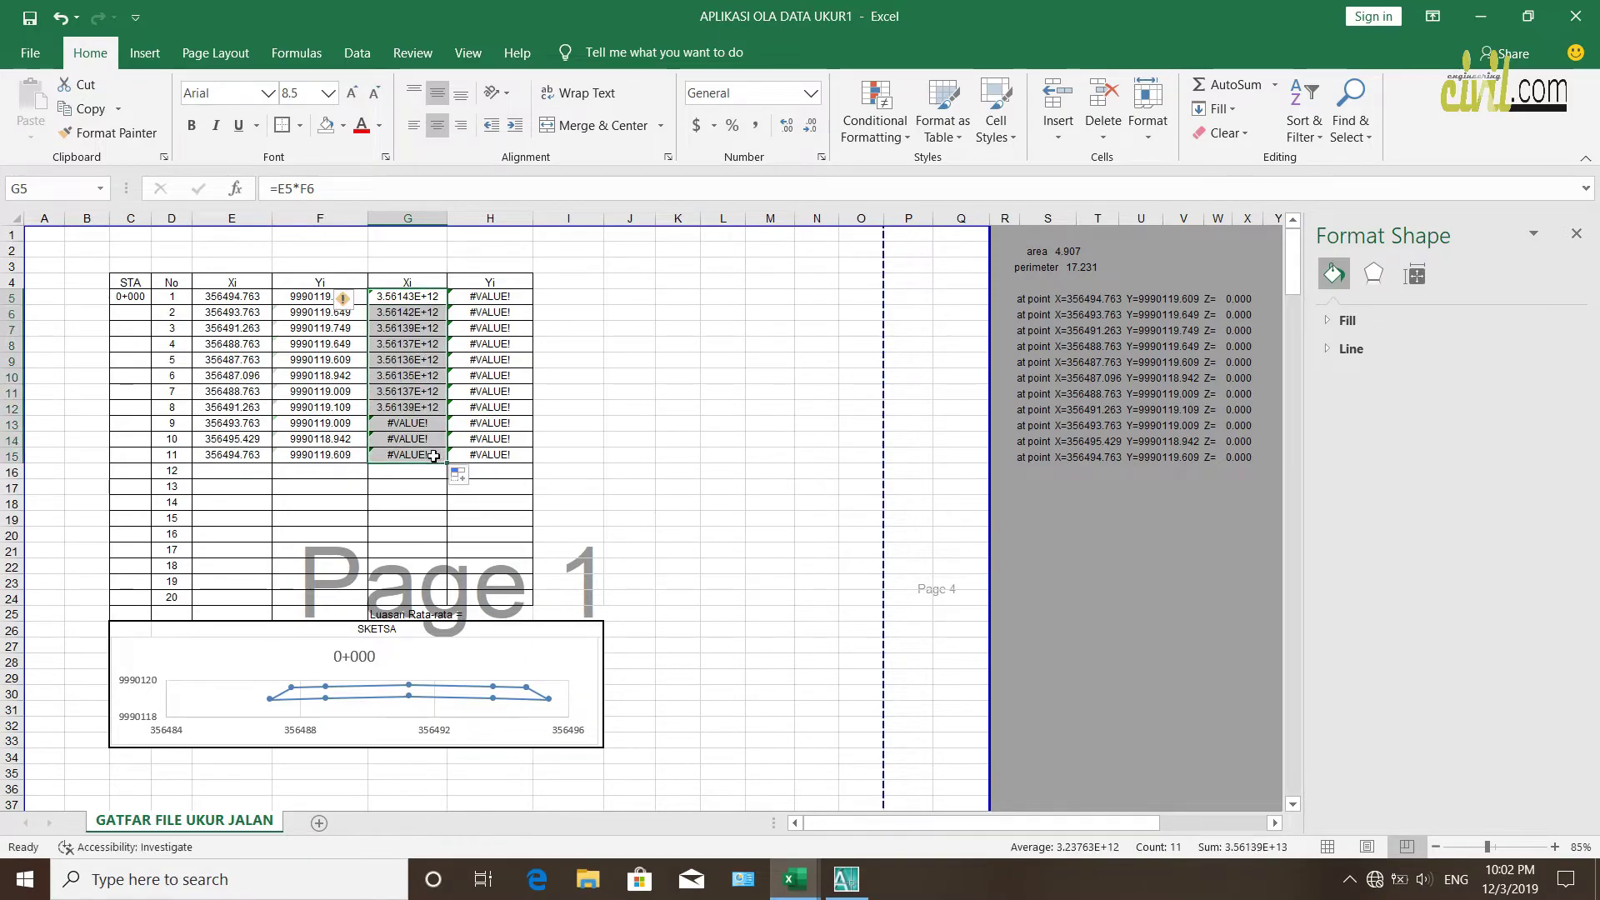
{"action": "left_click", "coordinate": [428, 454]}
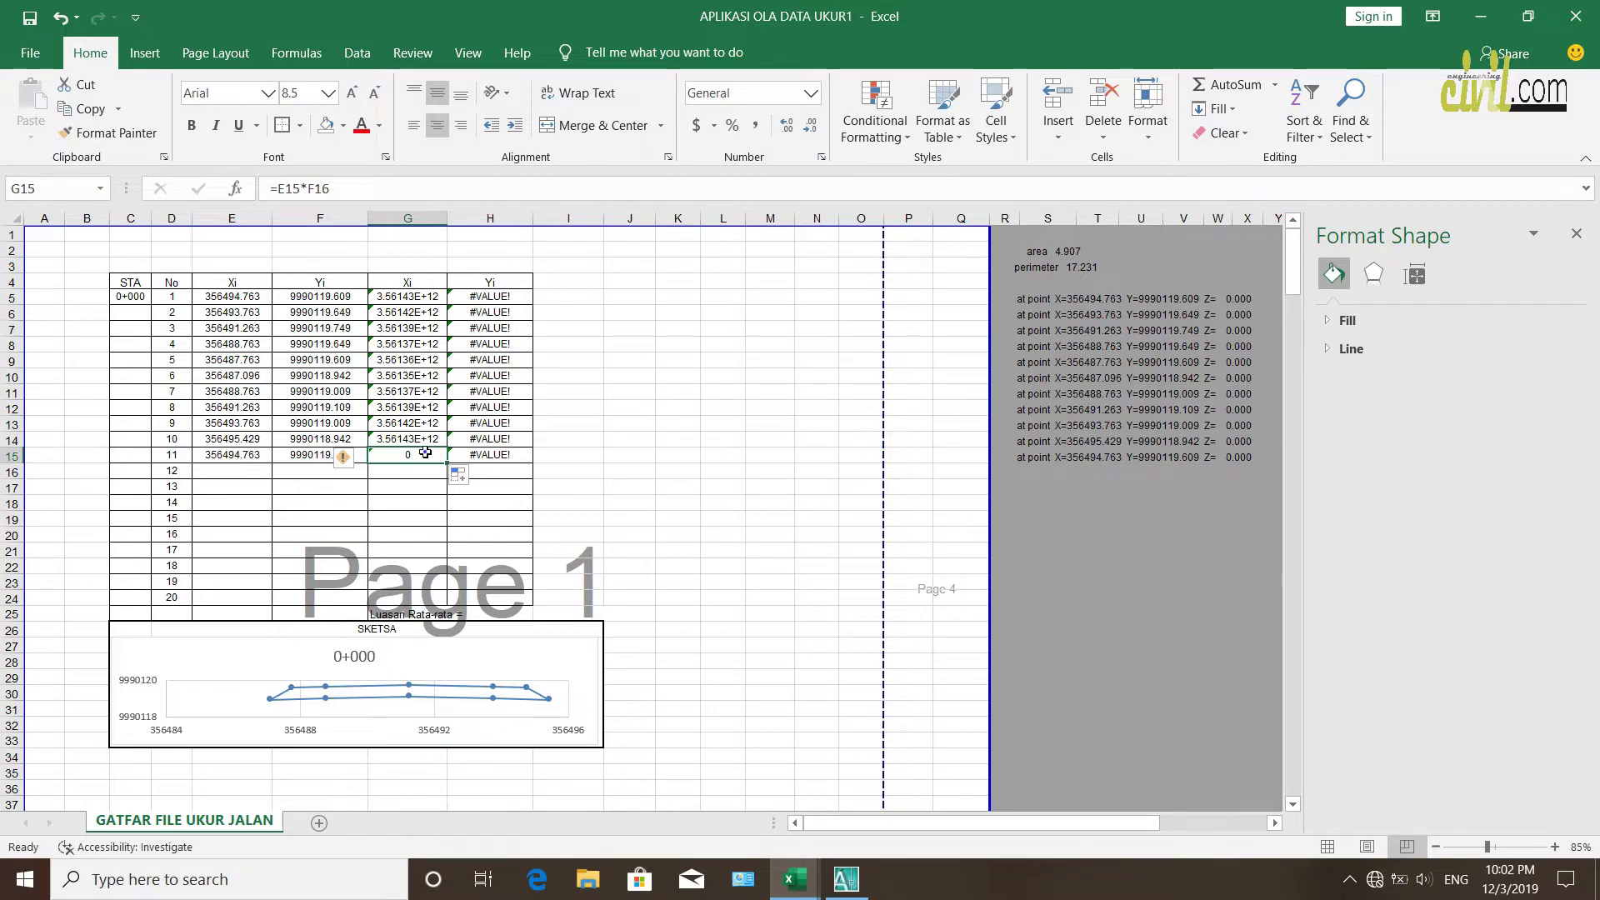
Fill the G5 formula across into H5 and change it to =F5*E6
{"action": "left_click_drag", "start_coordinate": [434, 297], "coordinate": [467, 301]}
{"action": "double_click", "coordinate": [452, 302]}
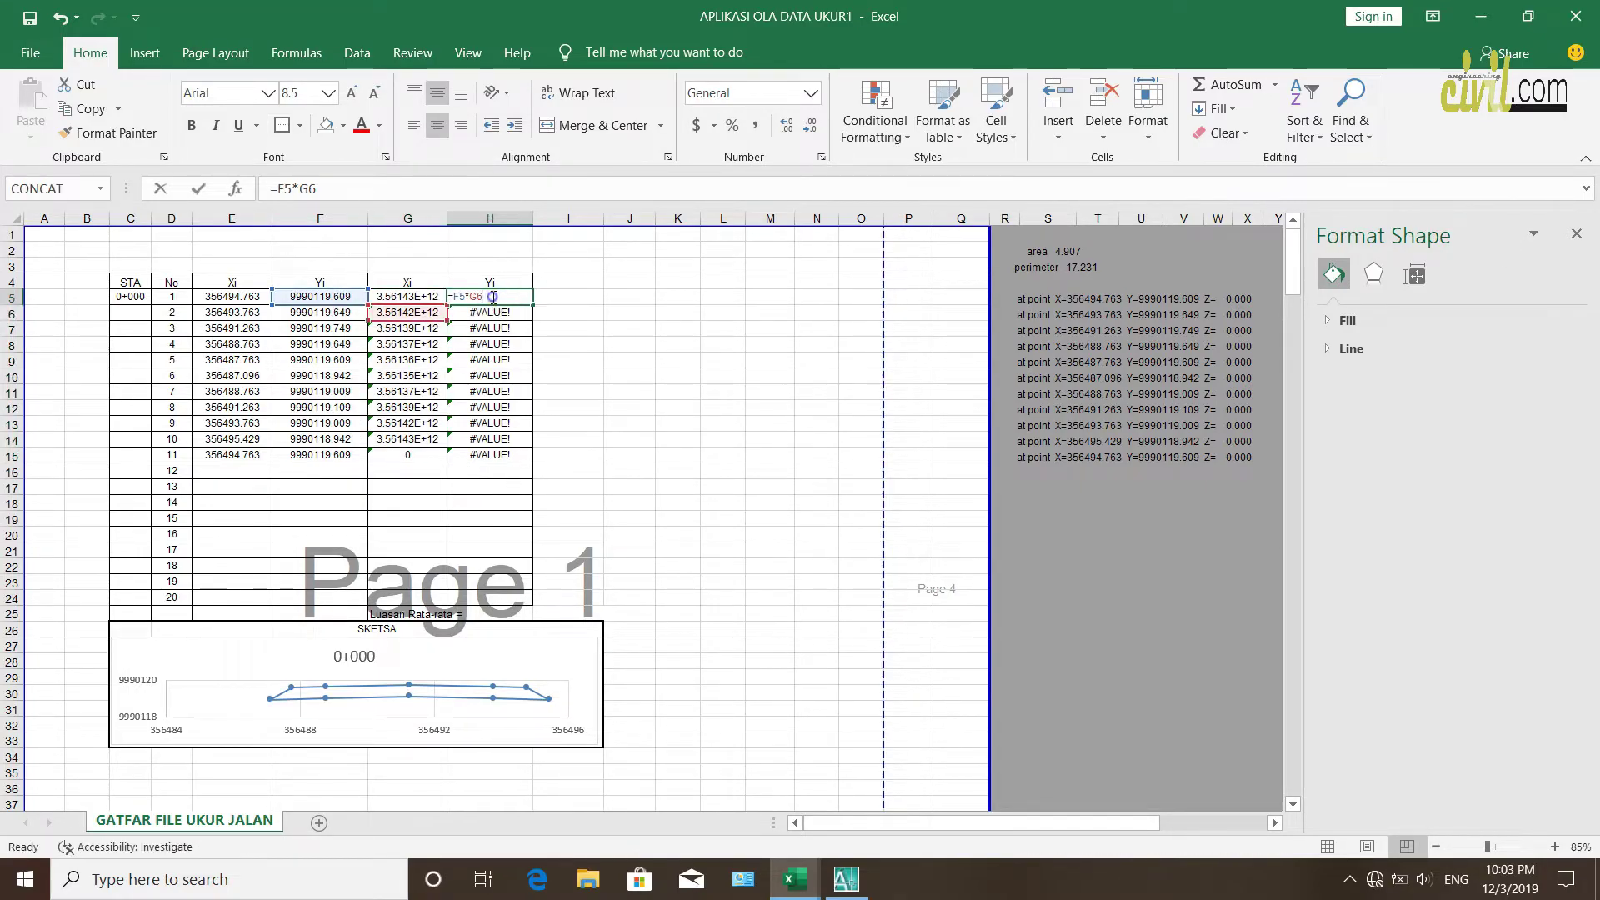
{"action": "left_click_drag", "start_coordinate": [406, 321], "coordinate": [263, 315]}
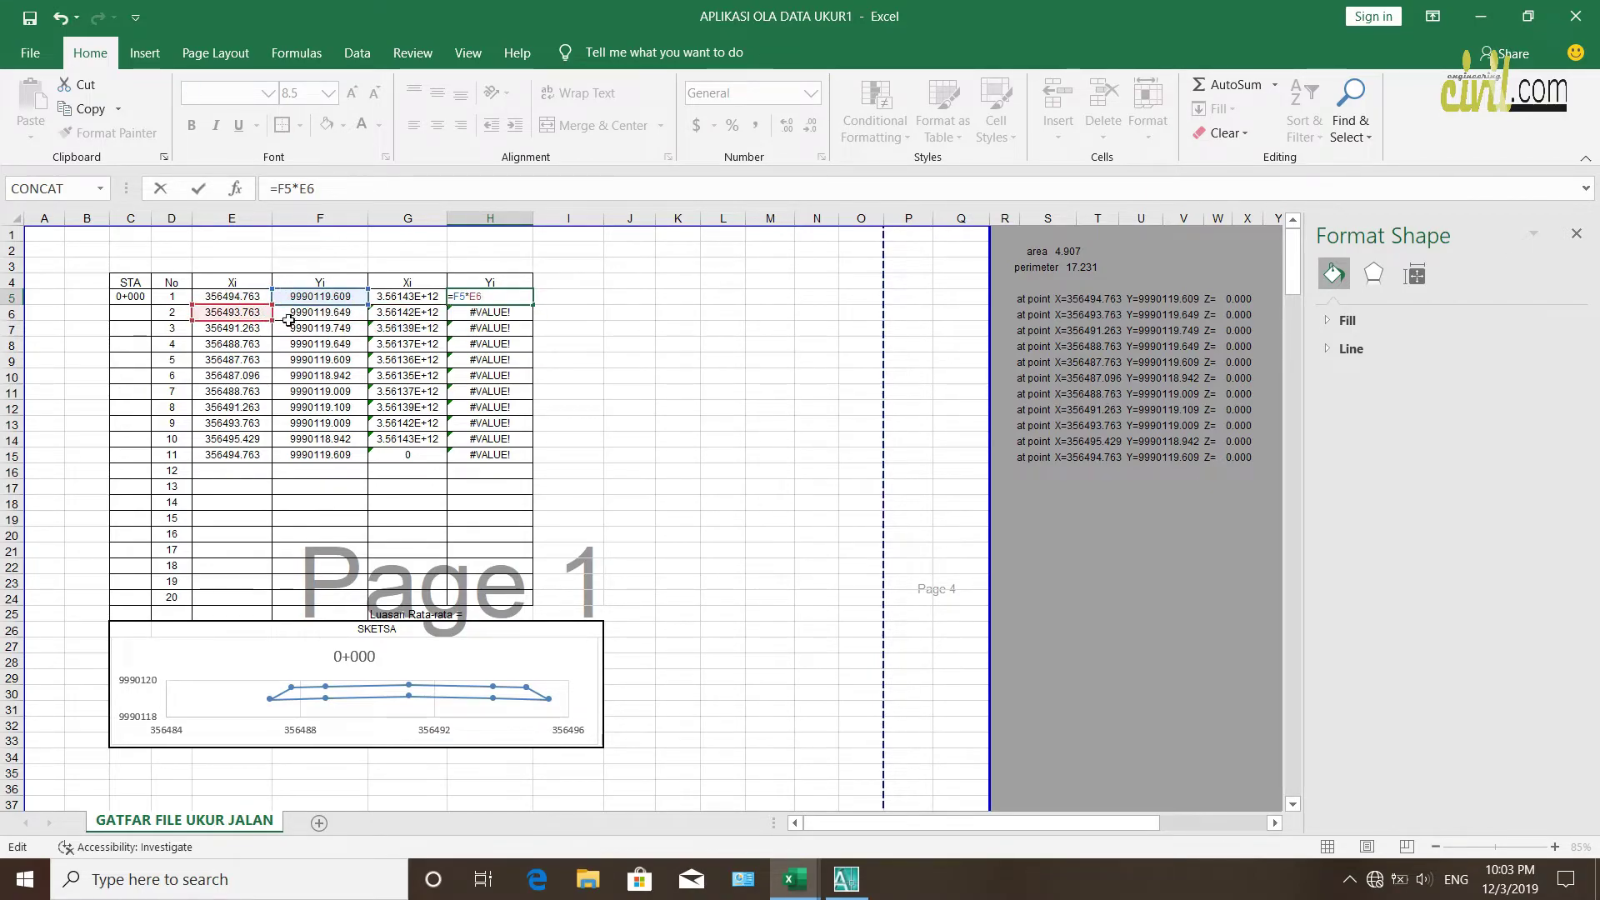
{"action": "key", "text": "Return"}
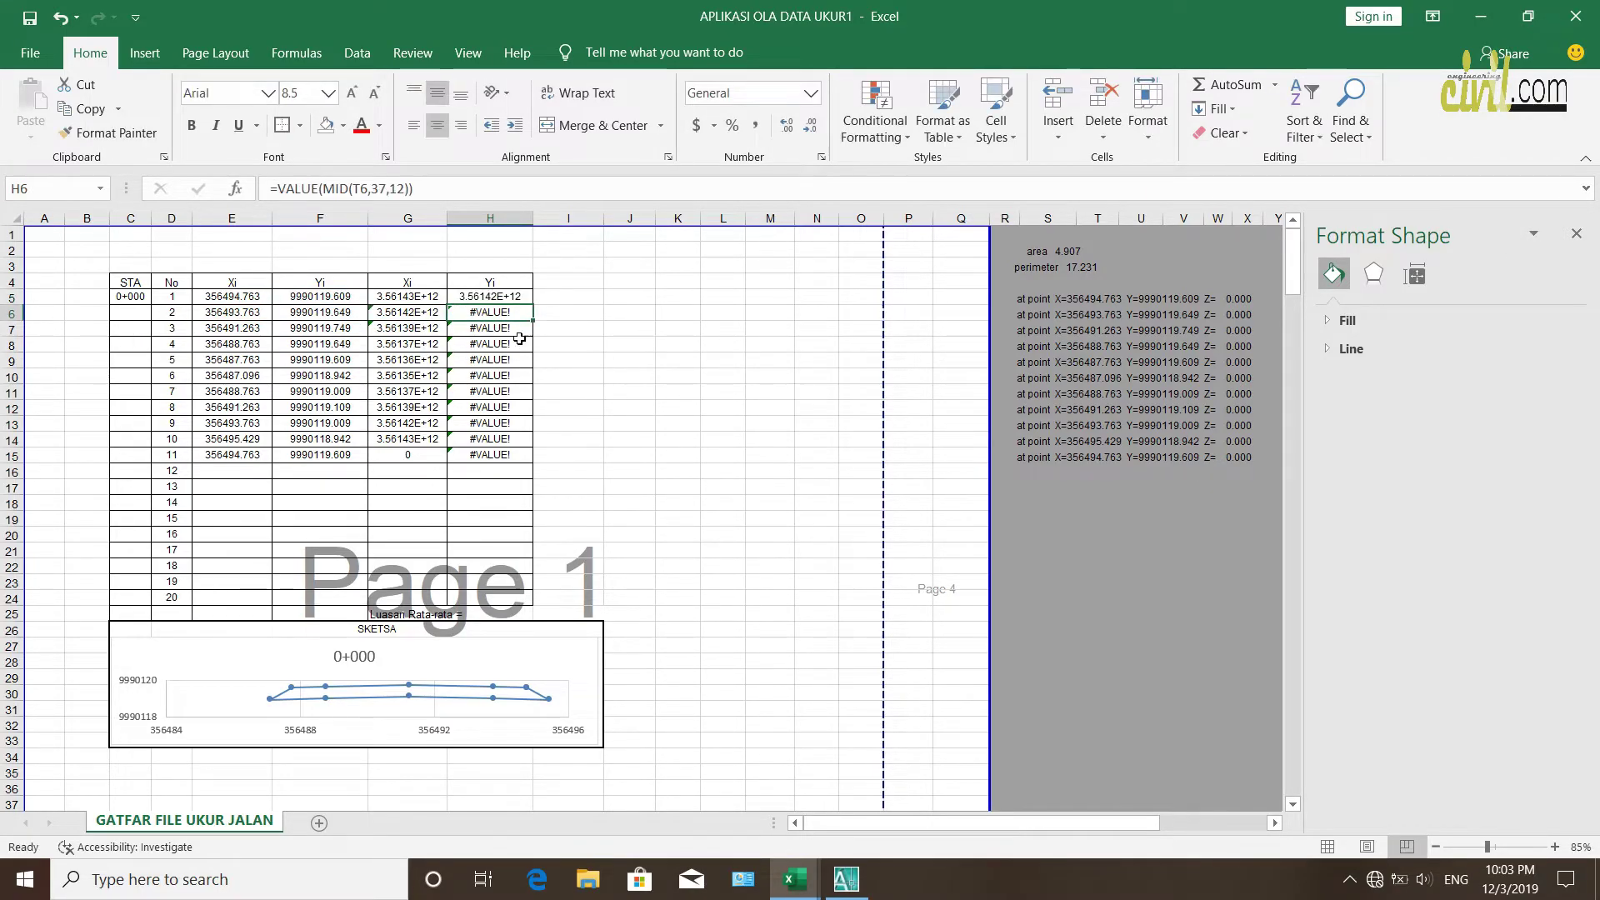
Fill the H5 formula down through H15, replacing the error values in that column
{"action": "left_click", "coordinate": [495, 292]}
{"action": "double_click", "coordinate": [495, 302]}
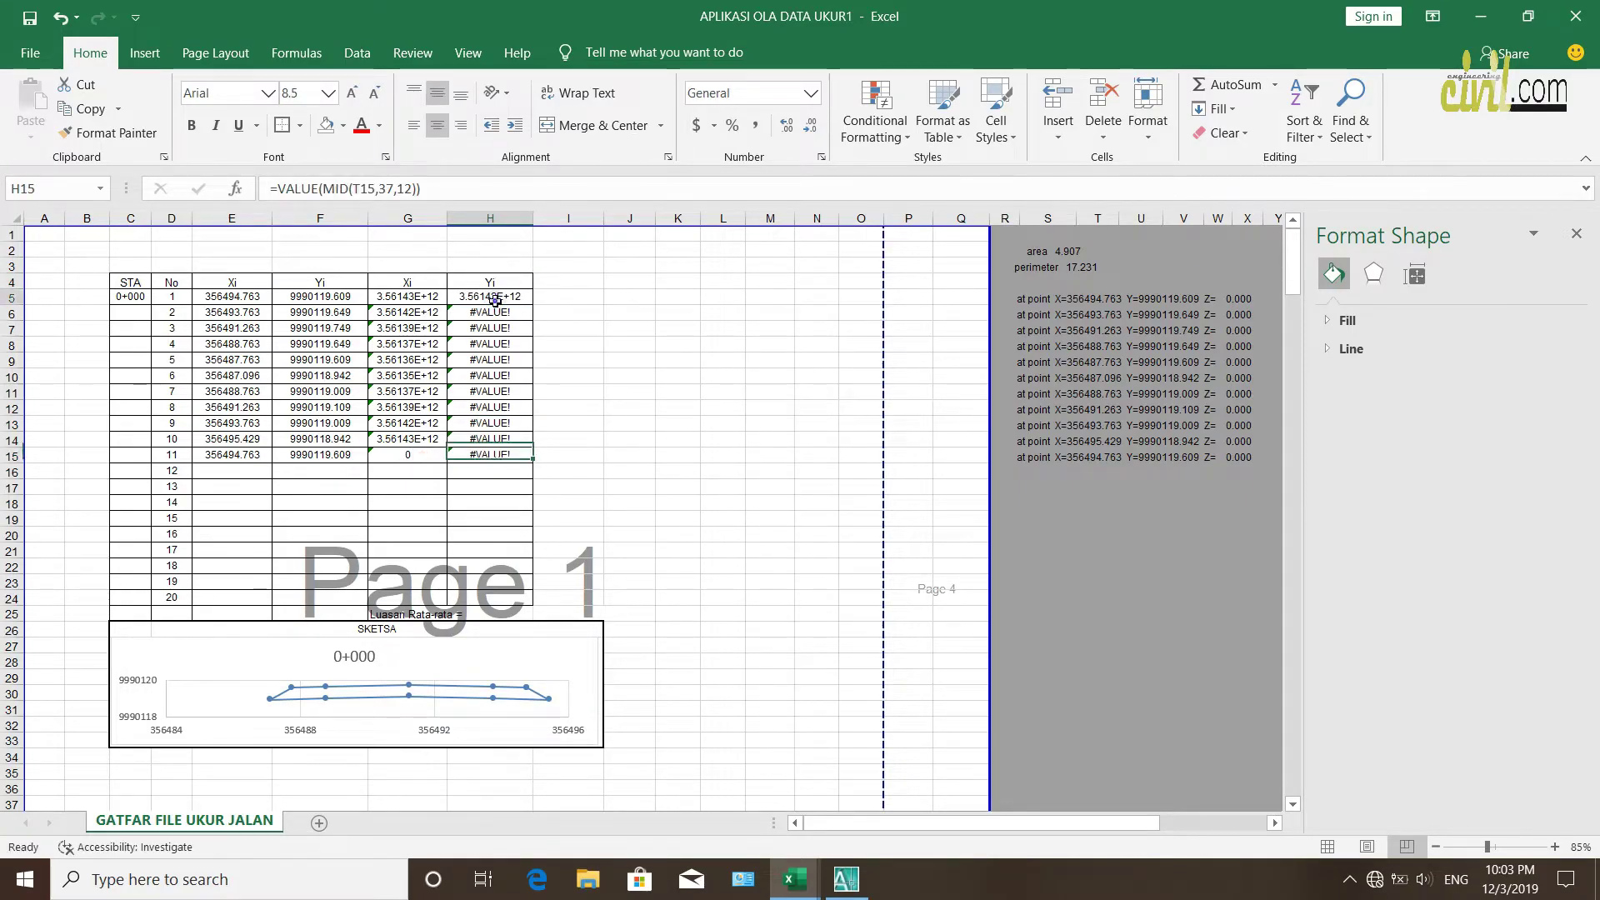
{"action": "double_click", "coordinate": [496, 298]}
{"action": "key", "text": "Escape"}
{"action": "left_click_drag", "start_coordinate": [531, 309], "coordinate": [515, 458]}
{"action": "left_click_drag", "start_coordinate": [747, 415], "coordinate": [716, 423]}
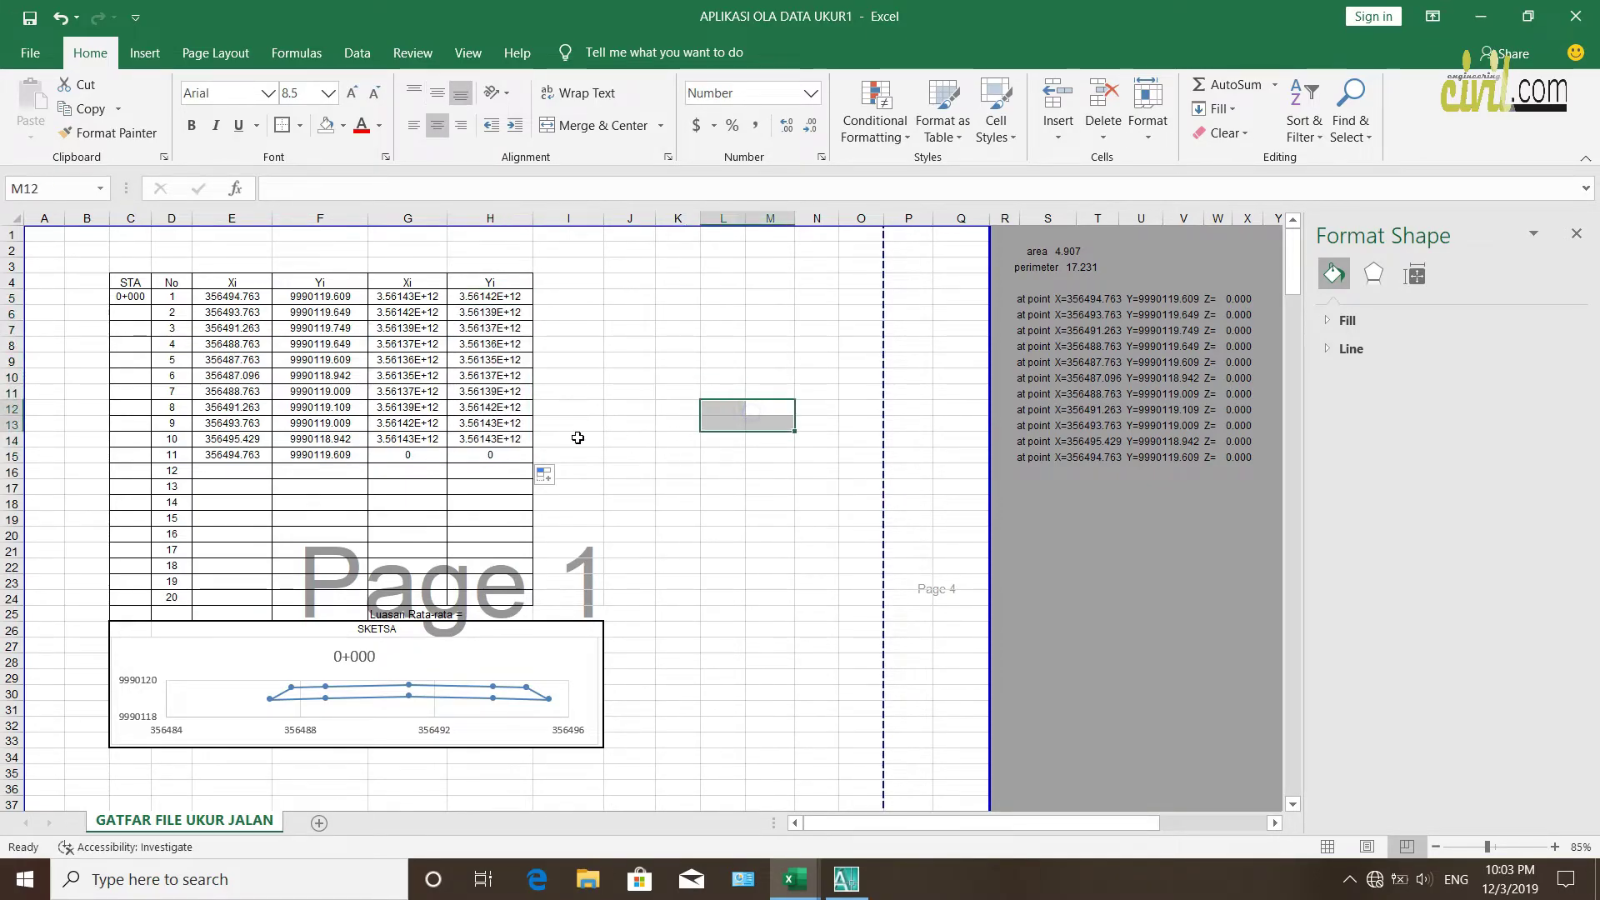
{"action": "scroll", "coordinate": [528, 393], "scroll_direction": "down", "scroll_amount": 1}
{"action": "left_click", "coordinate": [699, 429]}
{"action": "scroll", "coordinate": [554, 490], "scroll_direction": "up", "scroll_amount": 1}
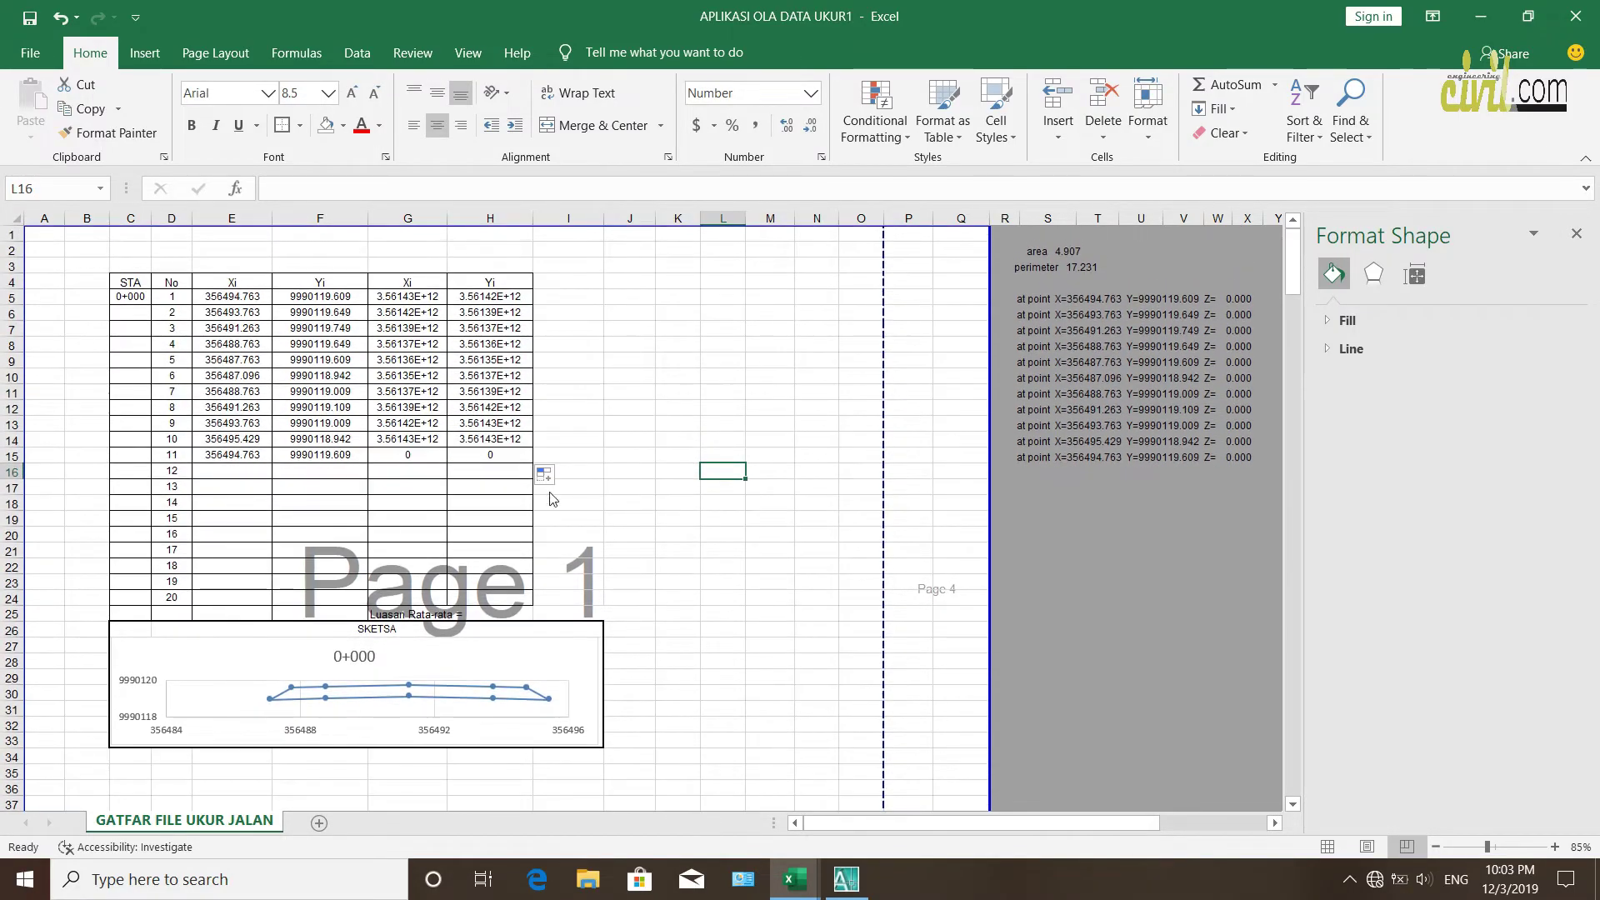
Clear the row number 20 from cell D24 at the end of the No column
{"action": "left_click", "coordinate": [189, 594]}
{"action": "key", "text": "Delete"}
{"action": "left_click", "coordinate": [588, 549]}
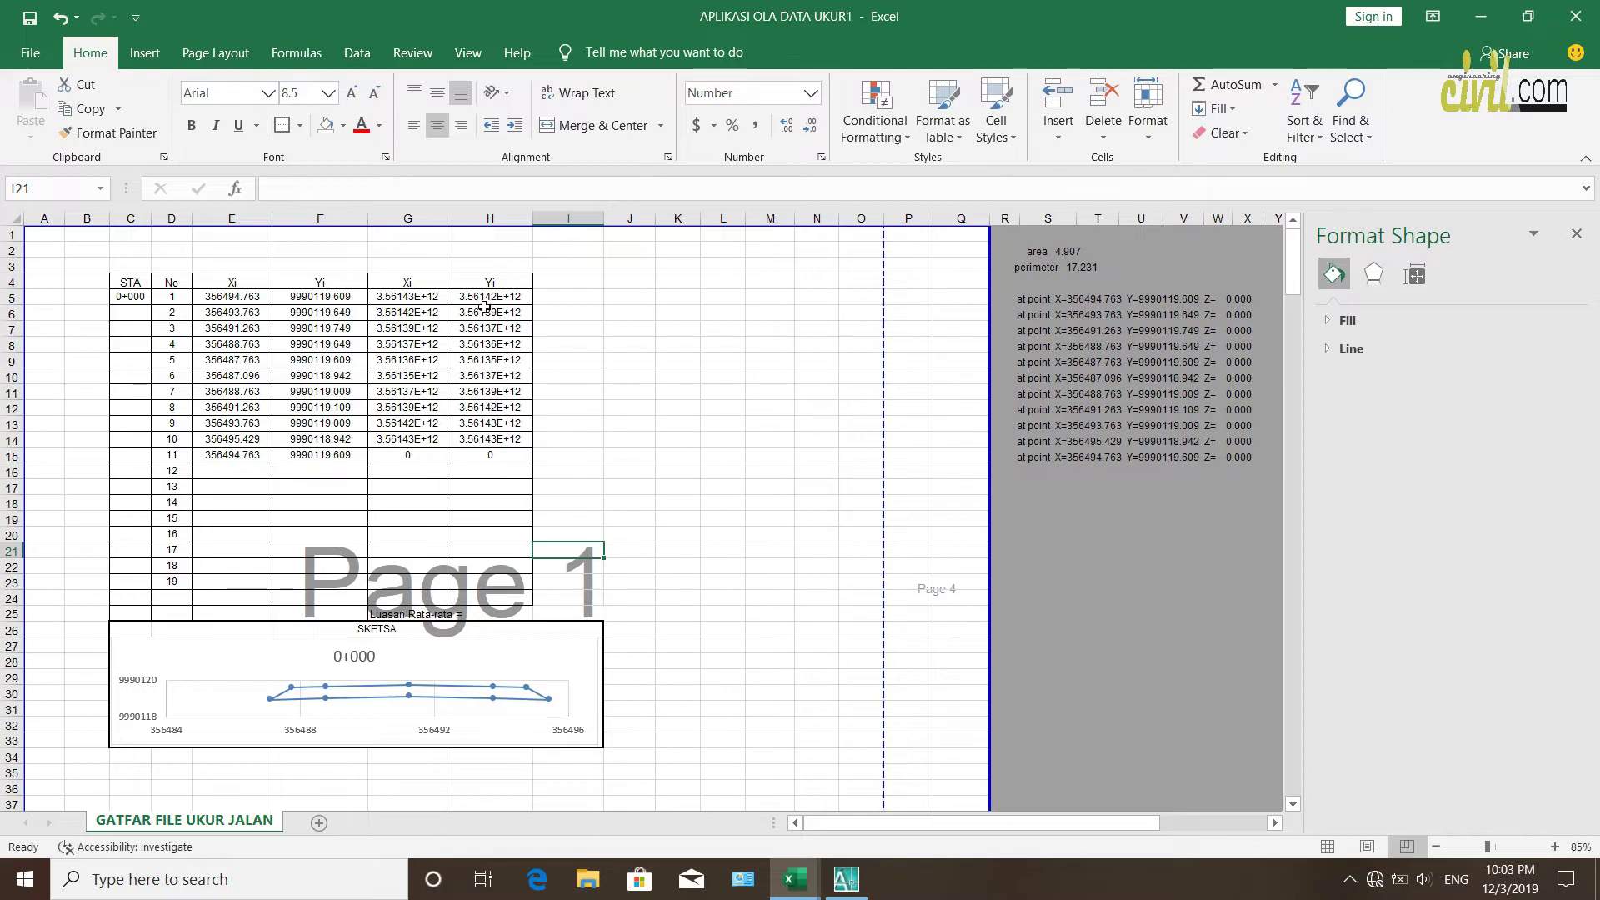
Add a right border along the table's last column, H4:H25
{"action": "left_click_drag", "start_coordinate": [485, 283], "coordinate": [477, 612]}
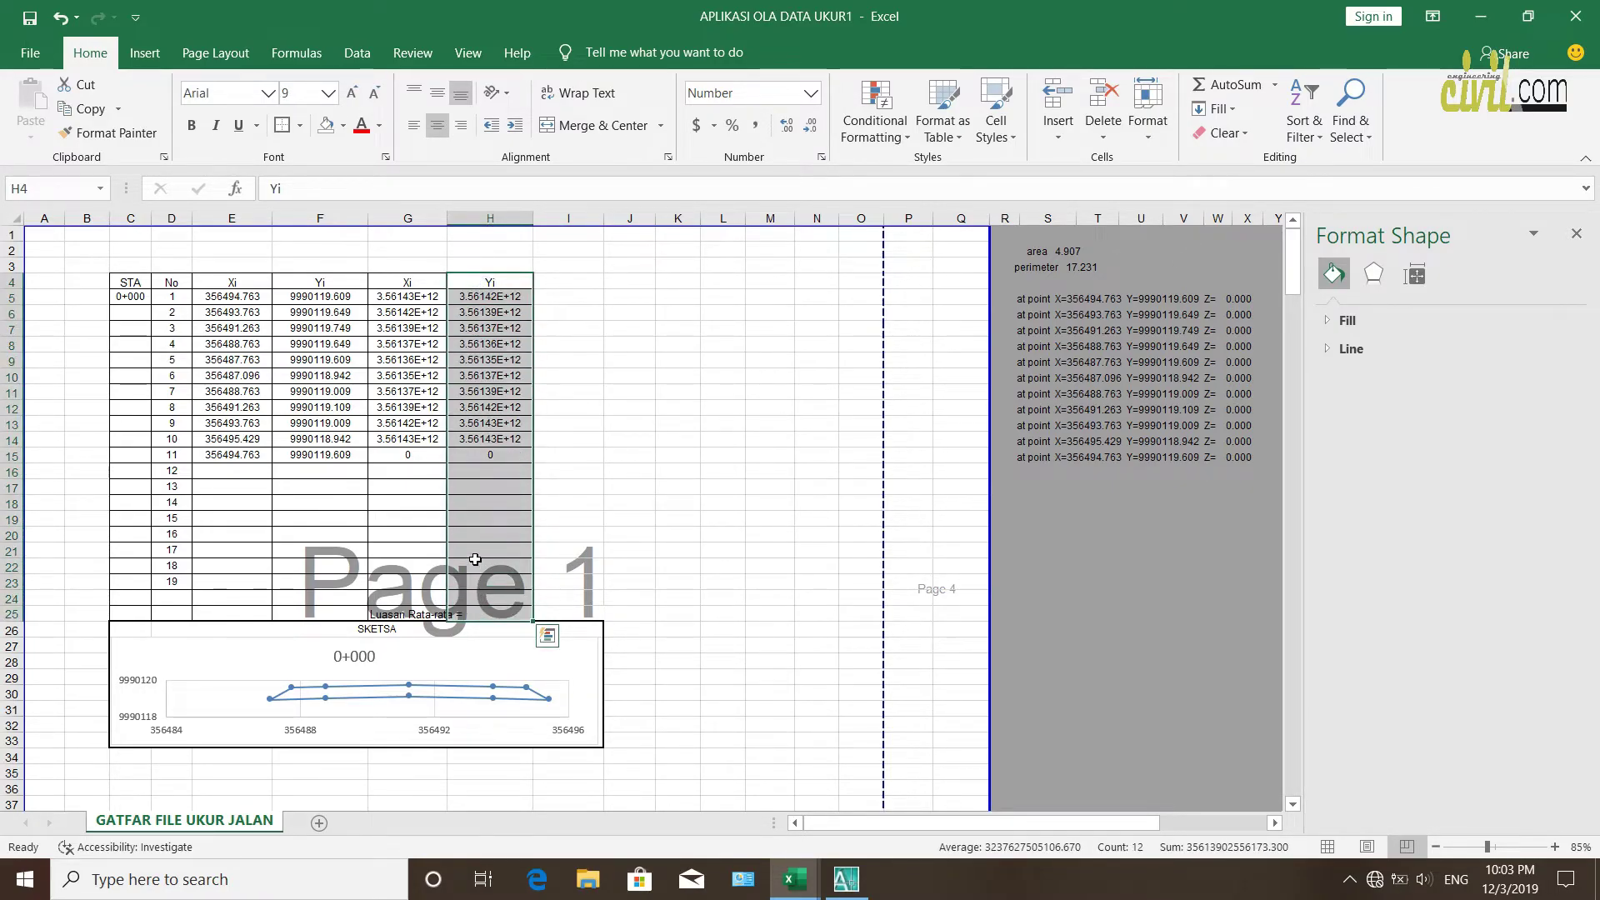
{"action": "key", "text": "ctrl+q"}
{"action": "left_click", "coordinate": [300, 125]}
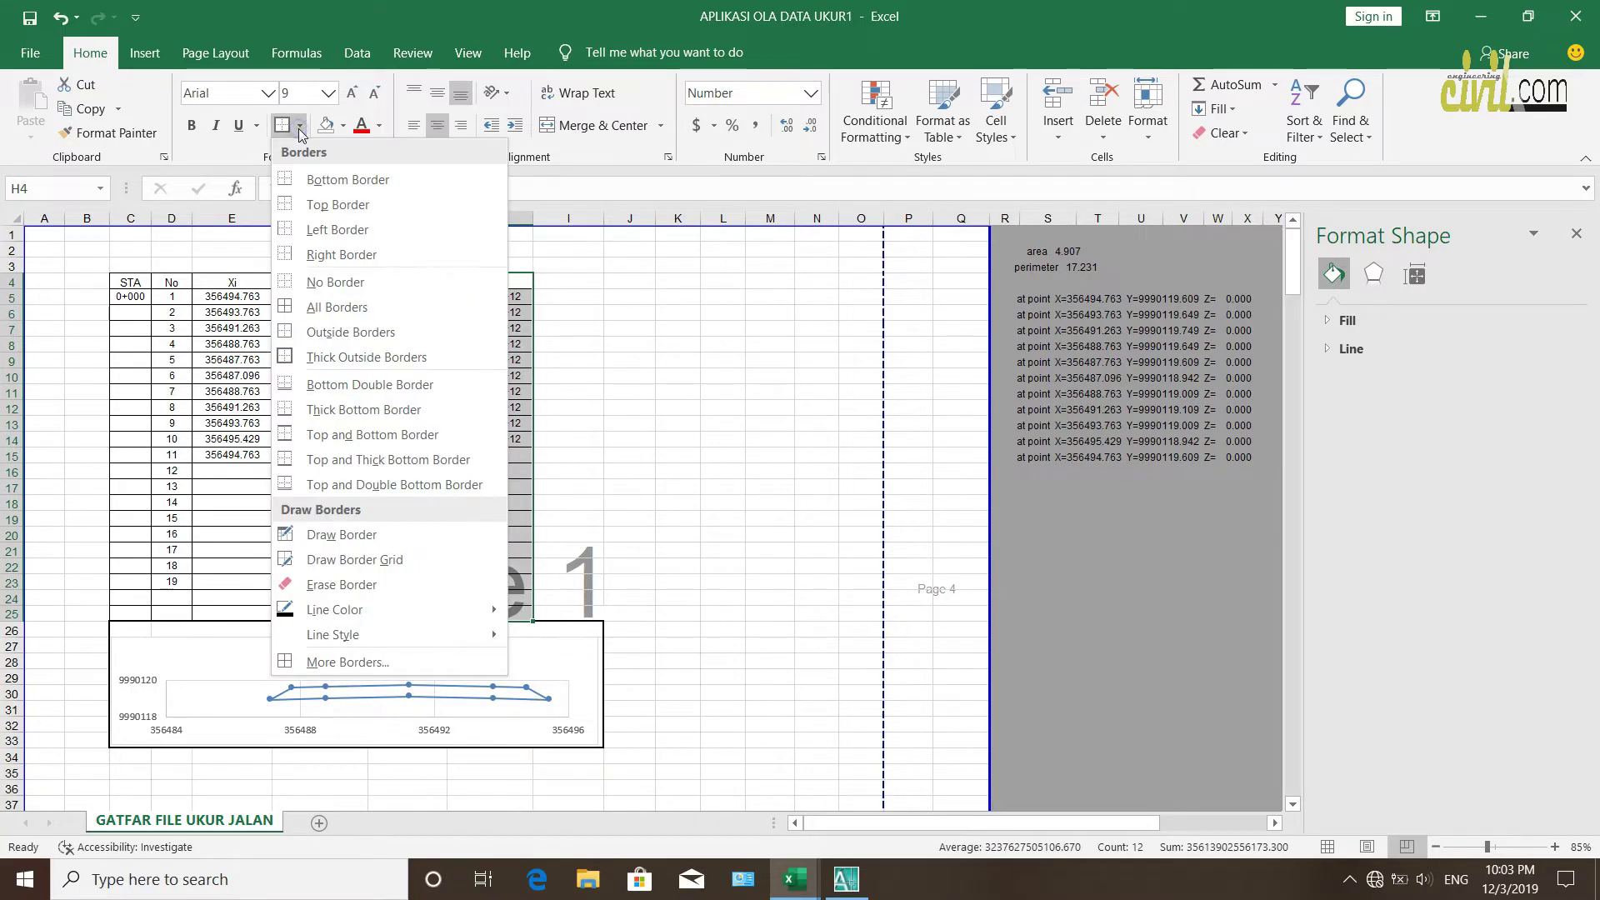
{"action": "left_click", "coordinate": [307, 264]}
{"action": "left_click", "coordinate": [629, 471]}
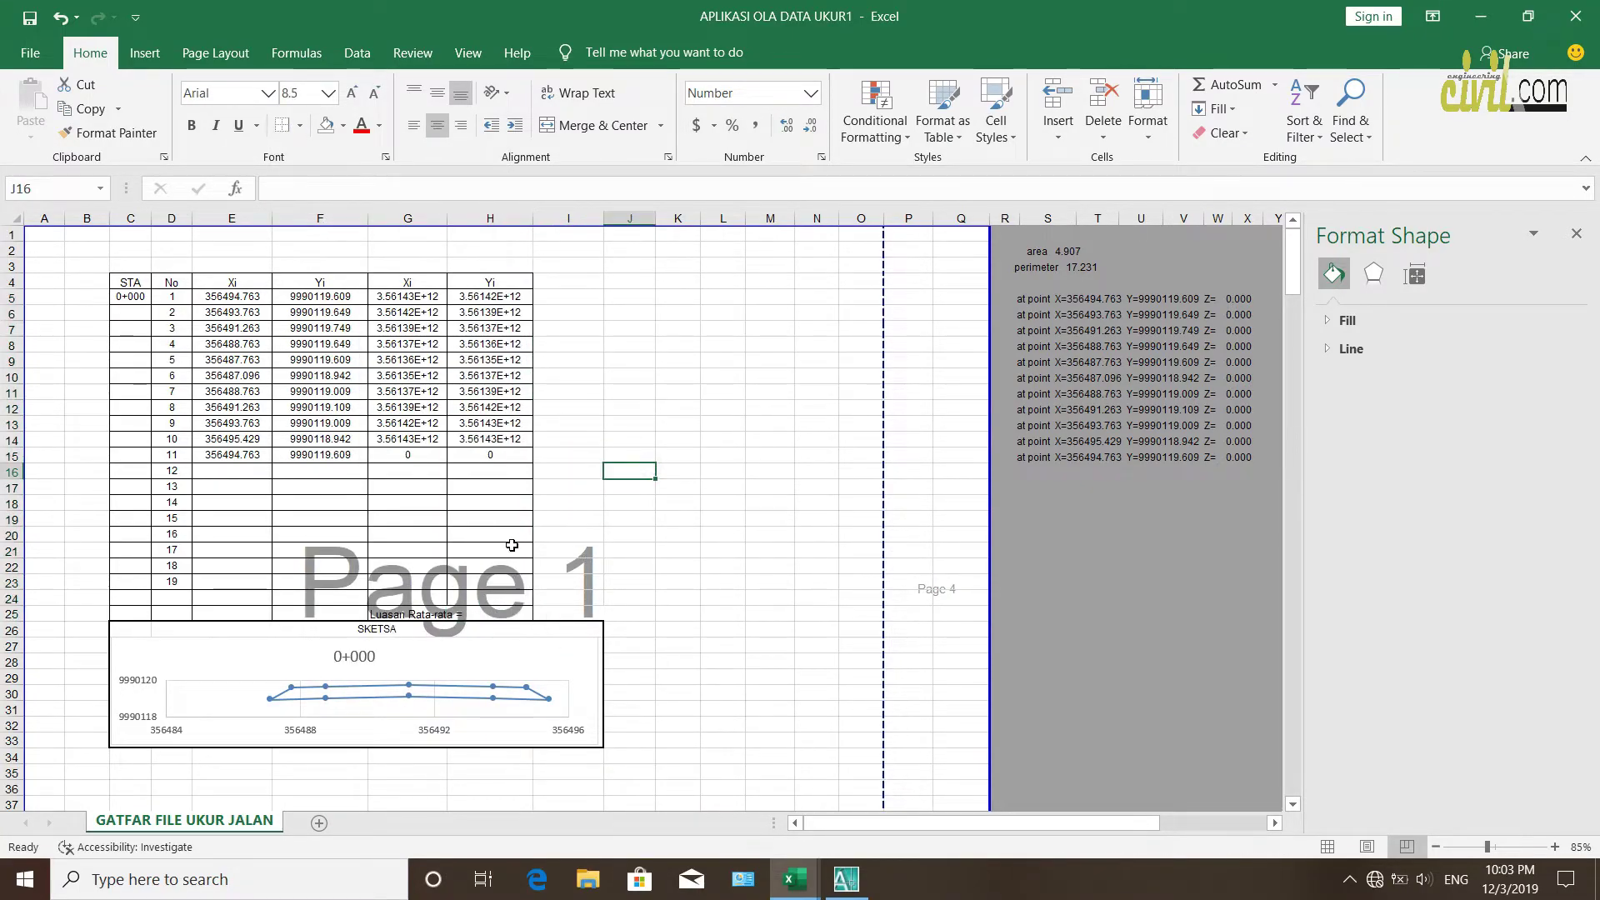
{"action": "left_click", "coordinate": [638, 572]}
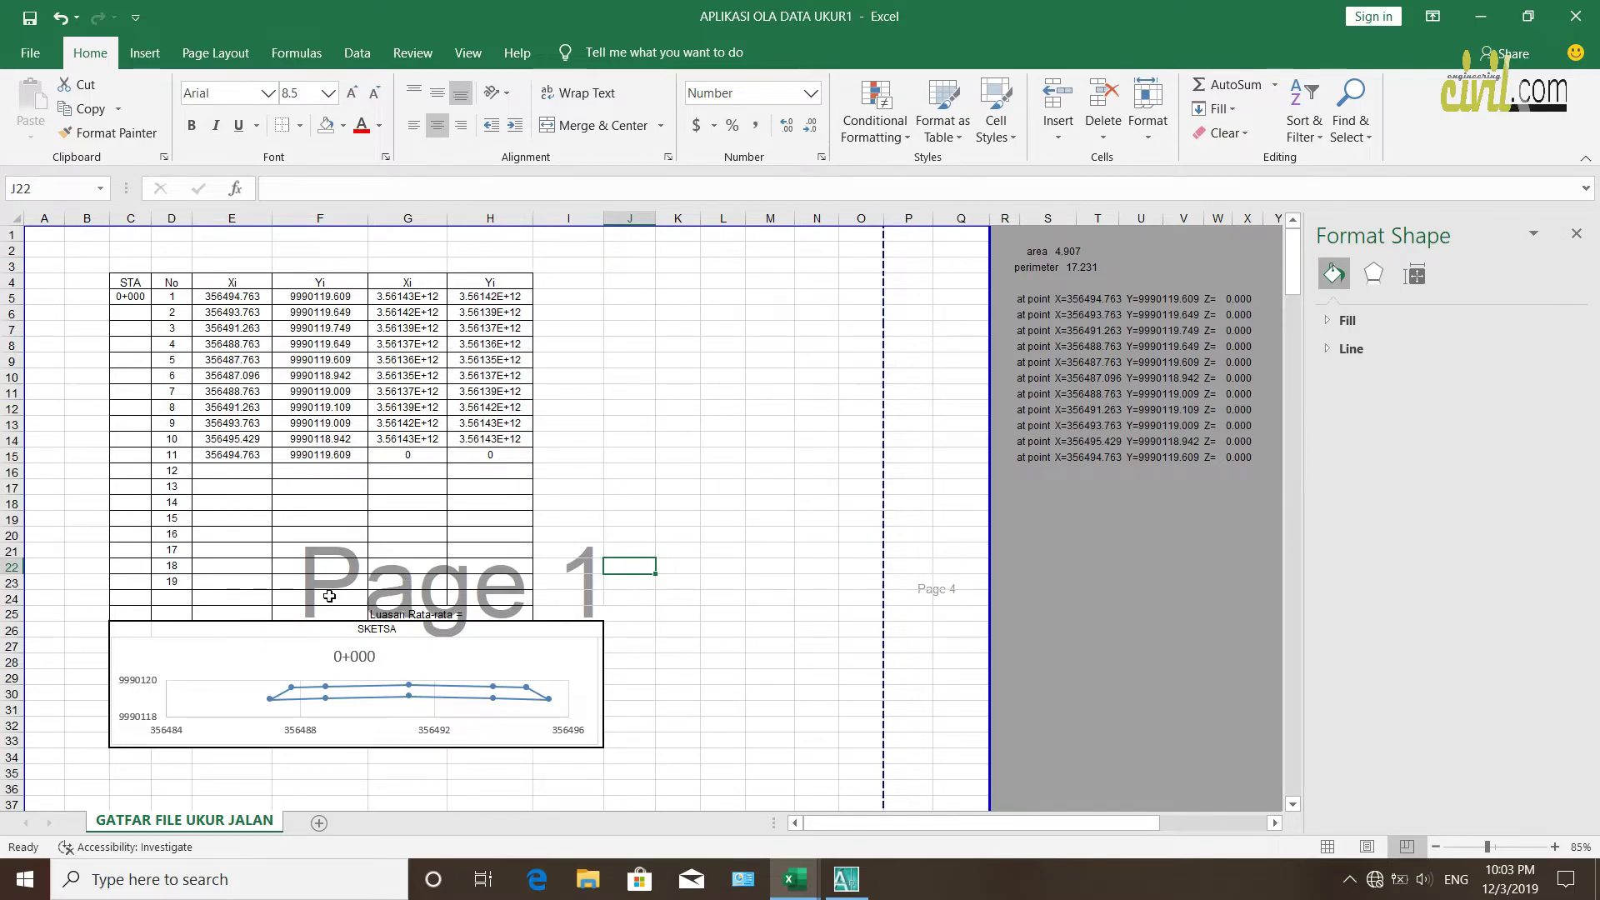
Label the totals row by entering "Jumlah" in cell F24
{"action": "left_click", "coordinate": [329, 595]}
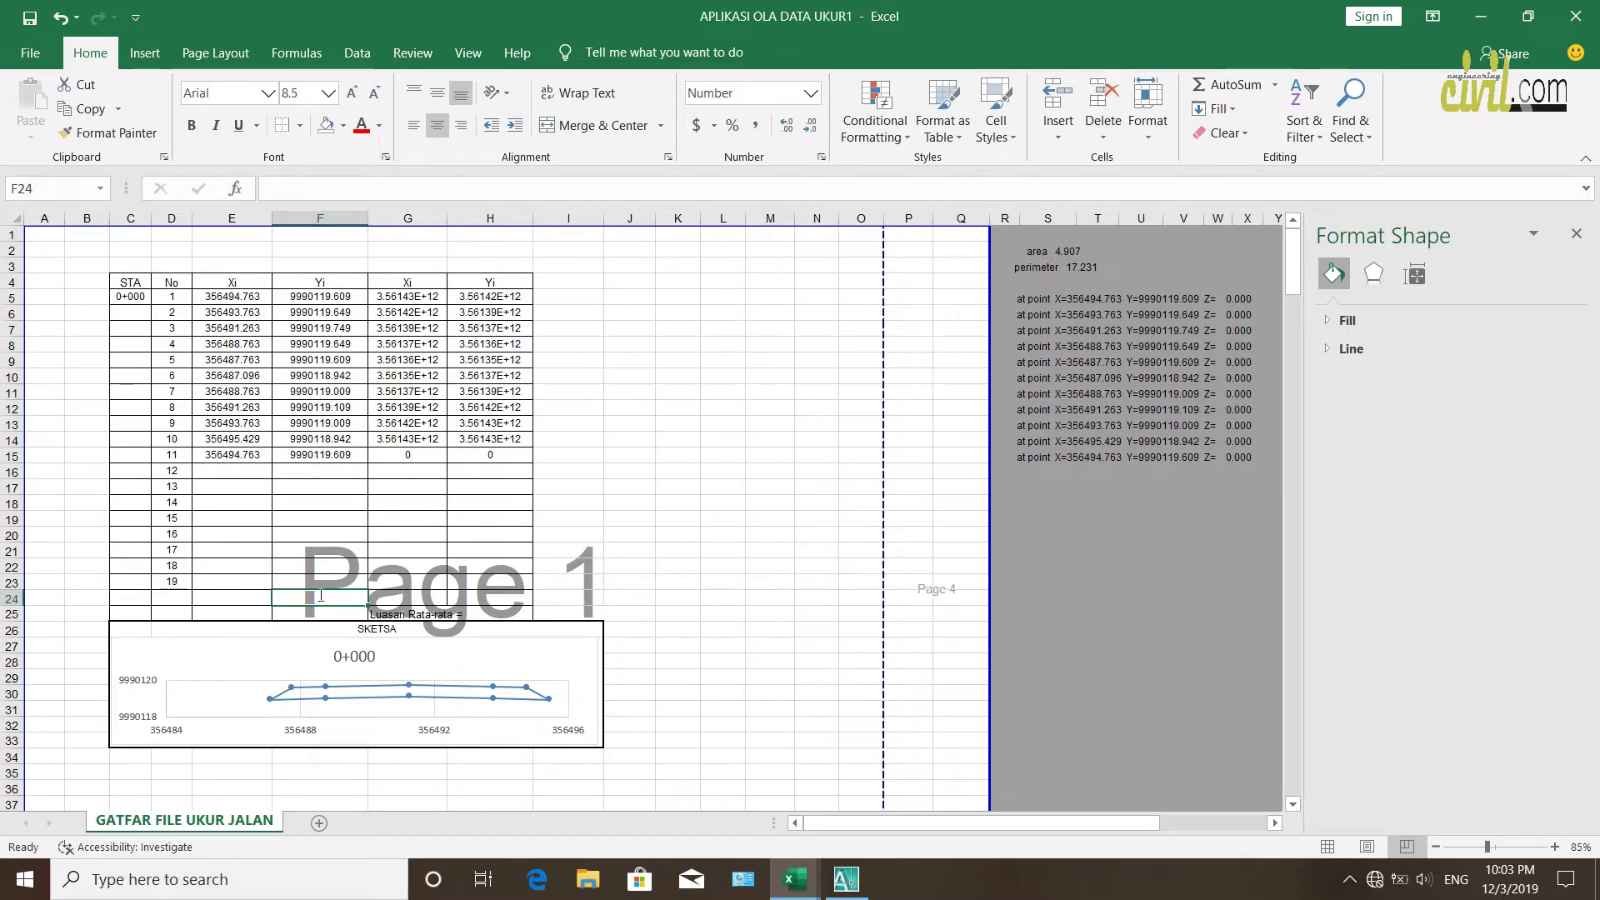
{"action": "type", "text": "Juml"}
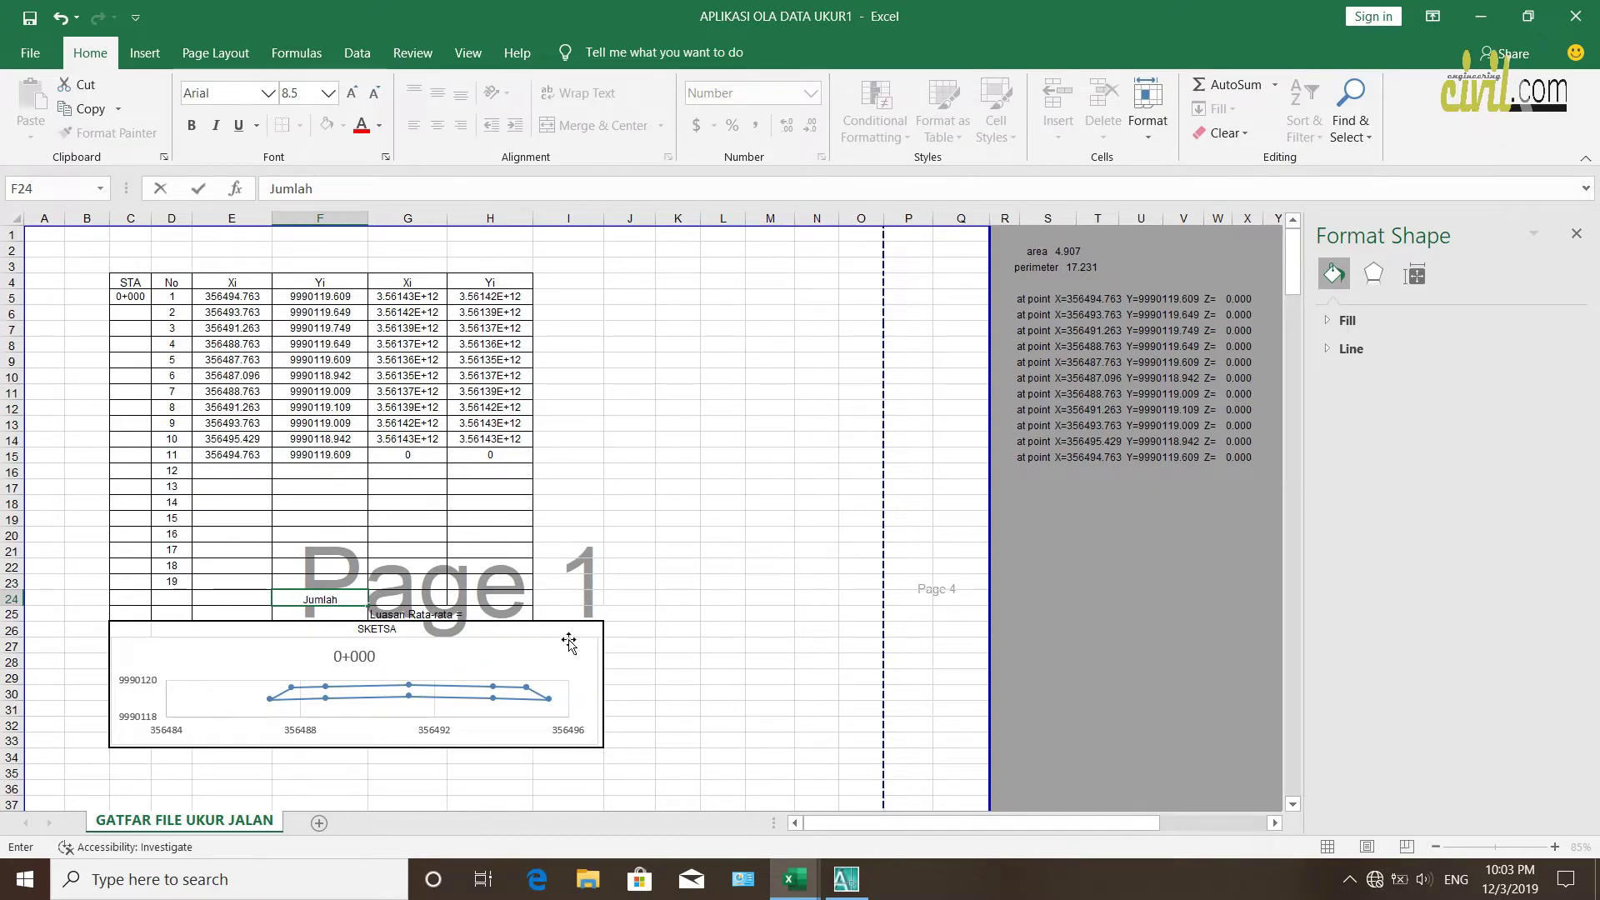
{"action": "type", "text": "ah"}
{"action": "left_click", "coordinate": [721, 582]}
Sum G5:G23 in cell G24 and fill the total across into H24
{"action": "left_click", "coordinate": [400, 602]}
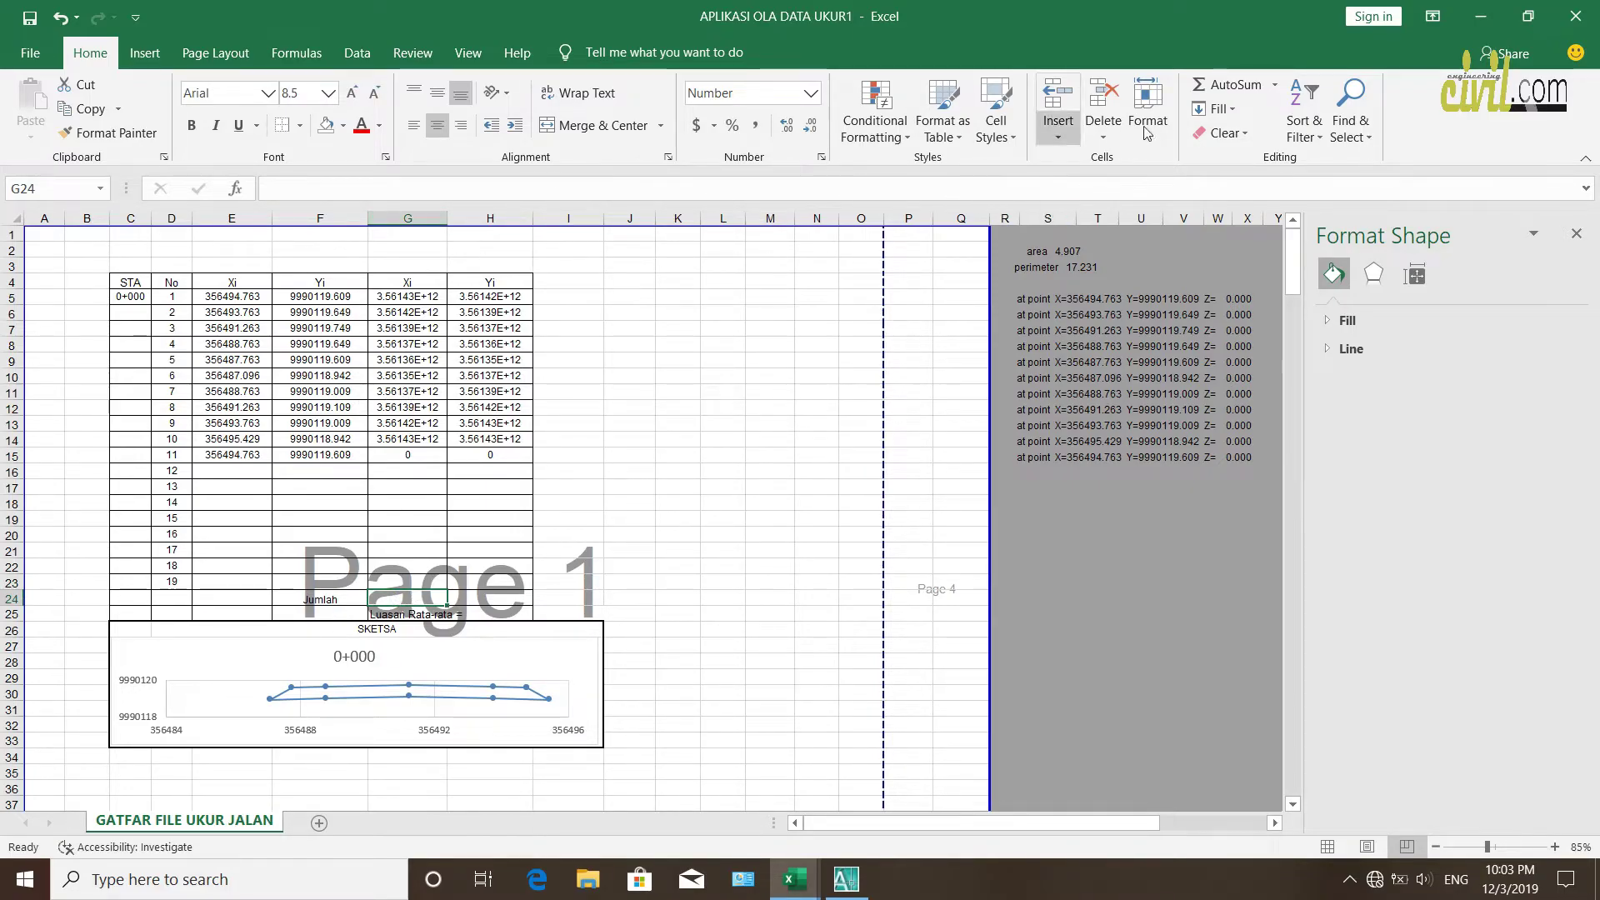
{"action": "left_click", "coordinate": [1224, 84]}
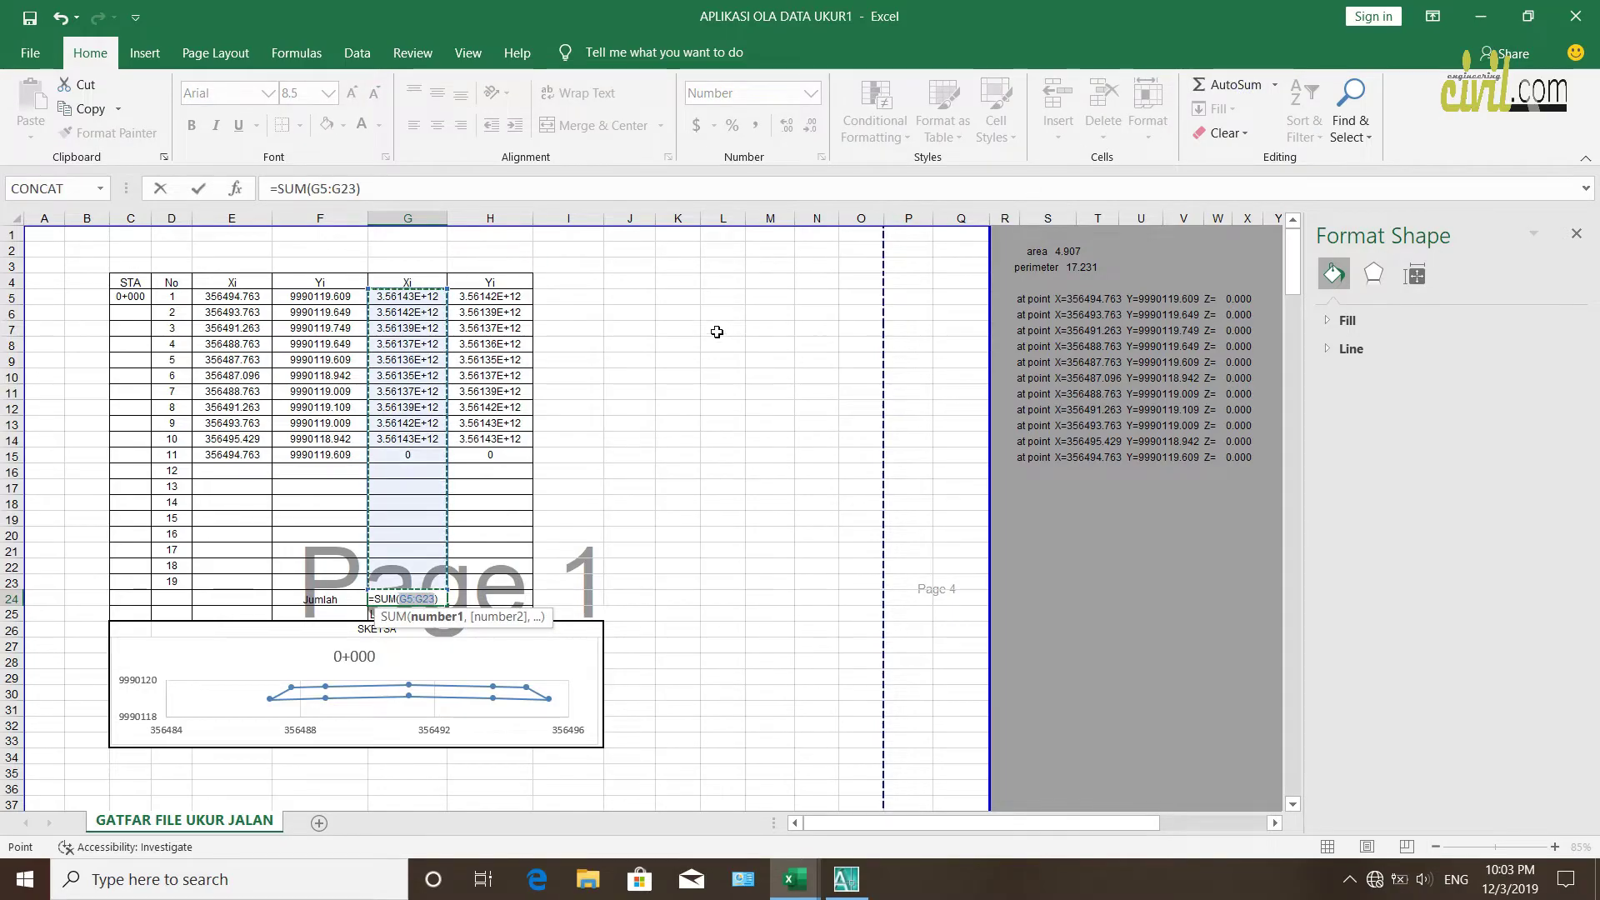
{"action": "key", "text": "Return"}
{"action": "left_click", "coordinate": [438, 600]}
{"action": "left_click_drag", "start_coordinate": [448, 607], "coordinate": [518, 579]}
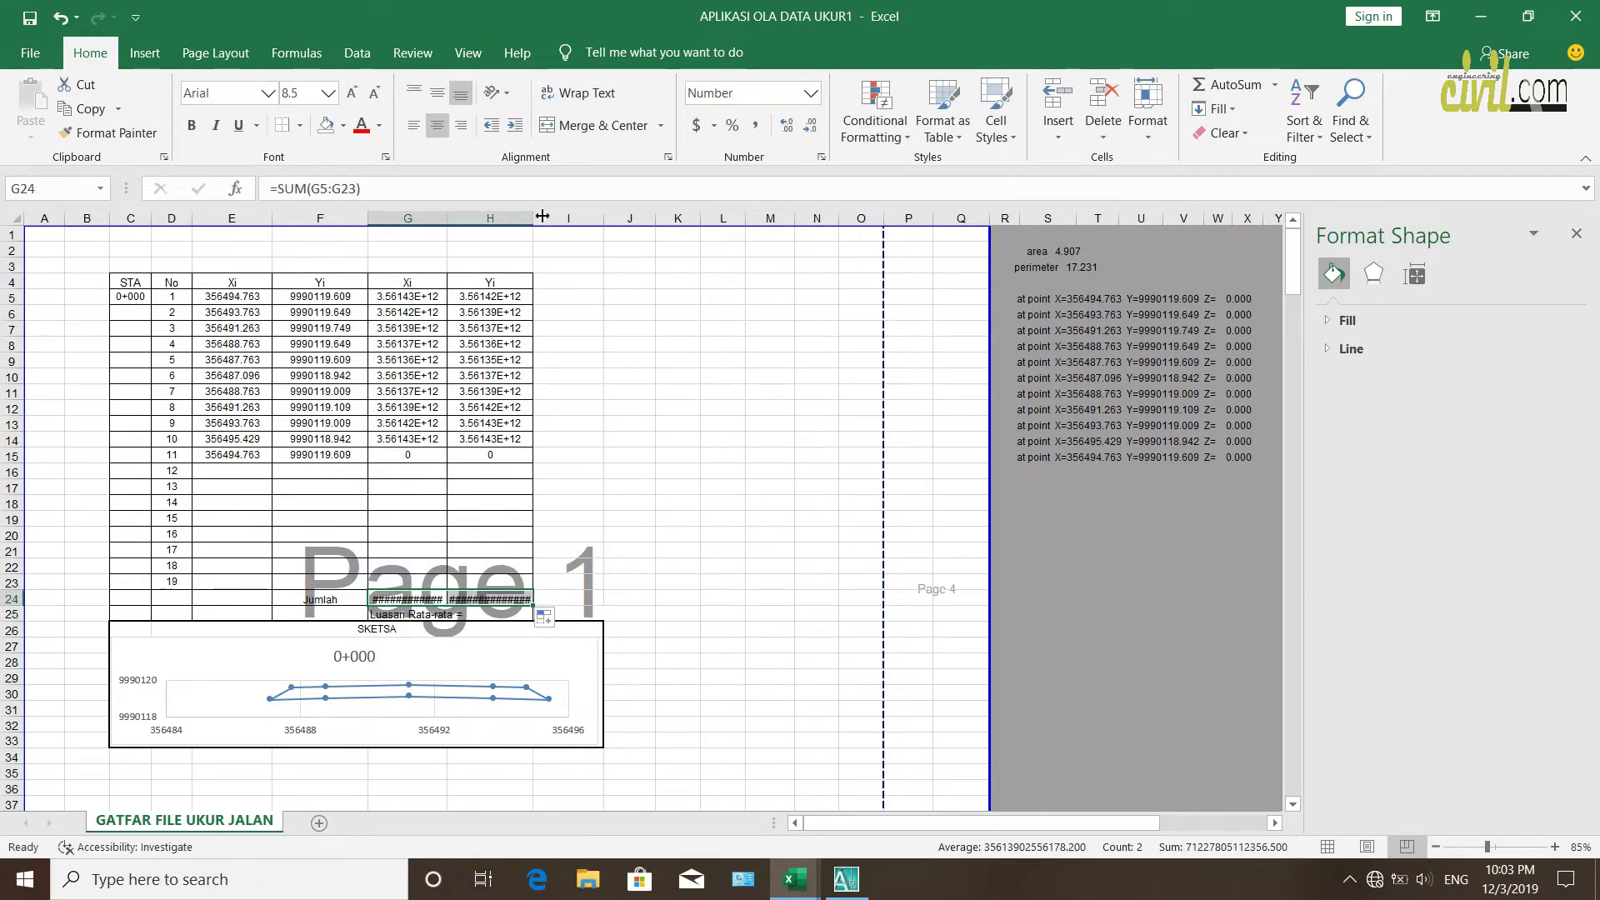
Remove the decimals from the totals in G24:H24 and widen columns G and H to fit them
{"action": "left_click", "coordinate": [812, 126]}
{"action": "left_click", "coordinate": [812, 126]}
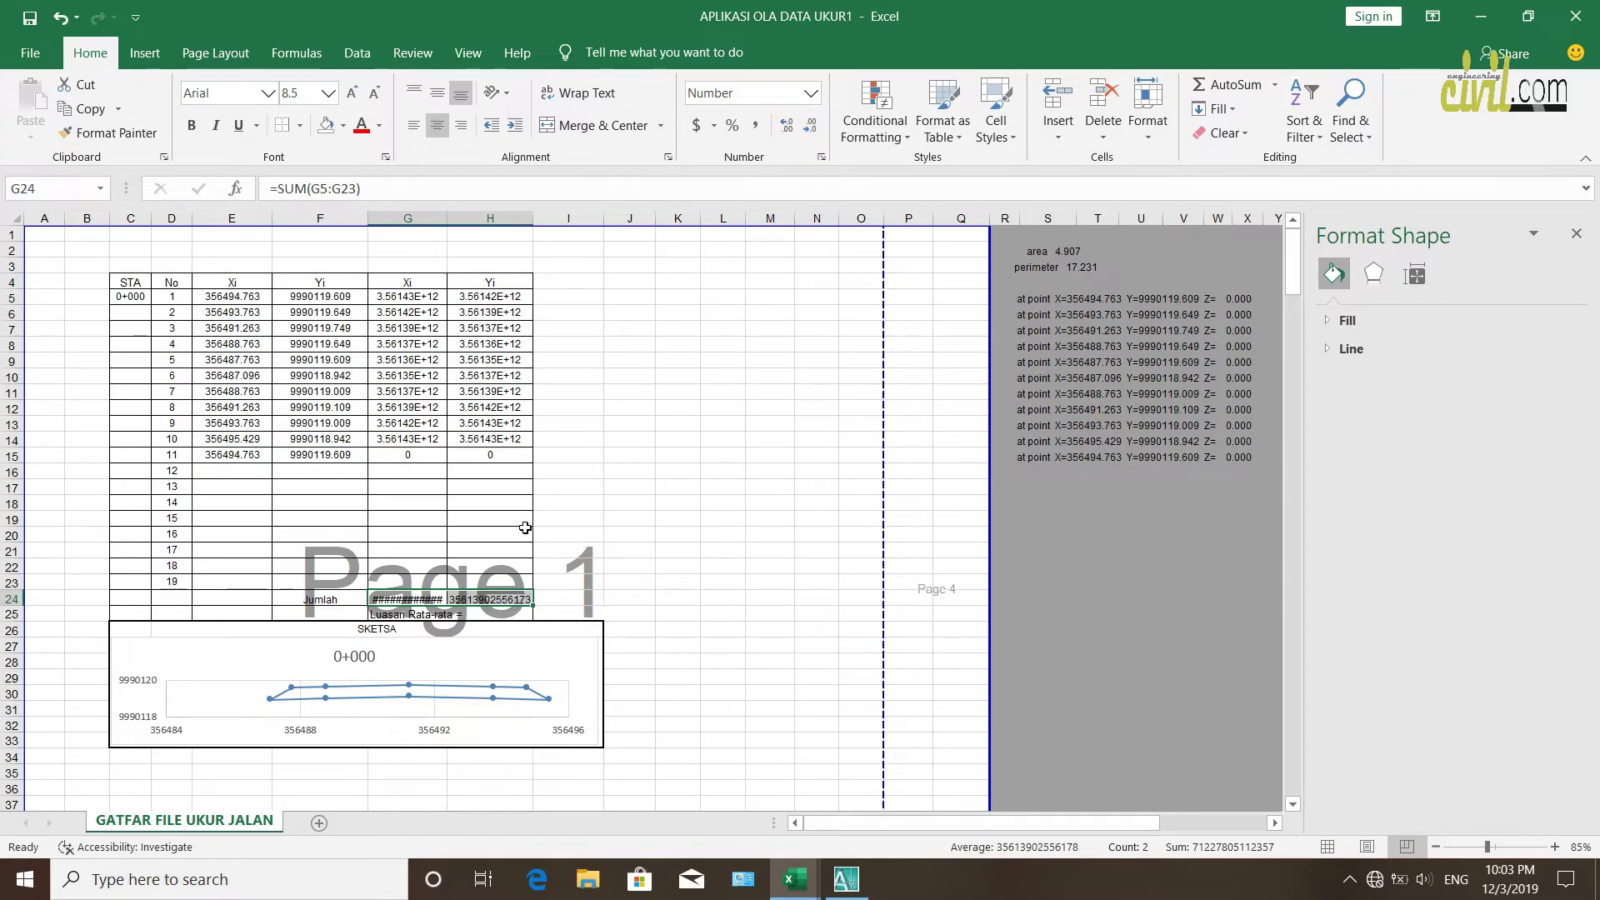
{"action": "left_click", "coordinate": [427, 599]}
{"action": "left_click", "coordinate": [810, 127]}
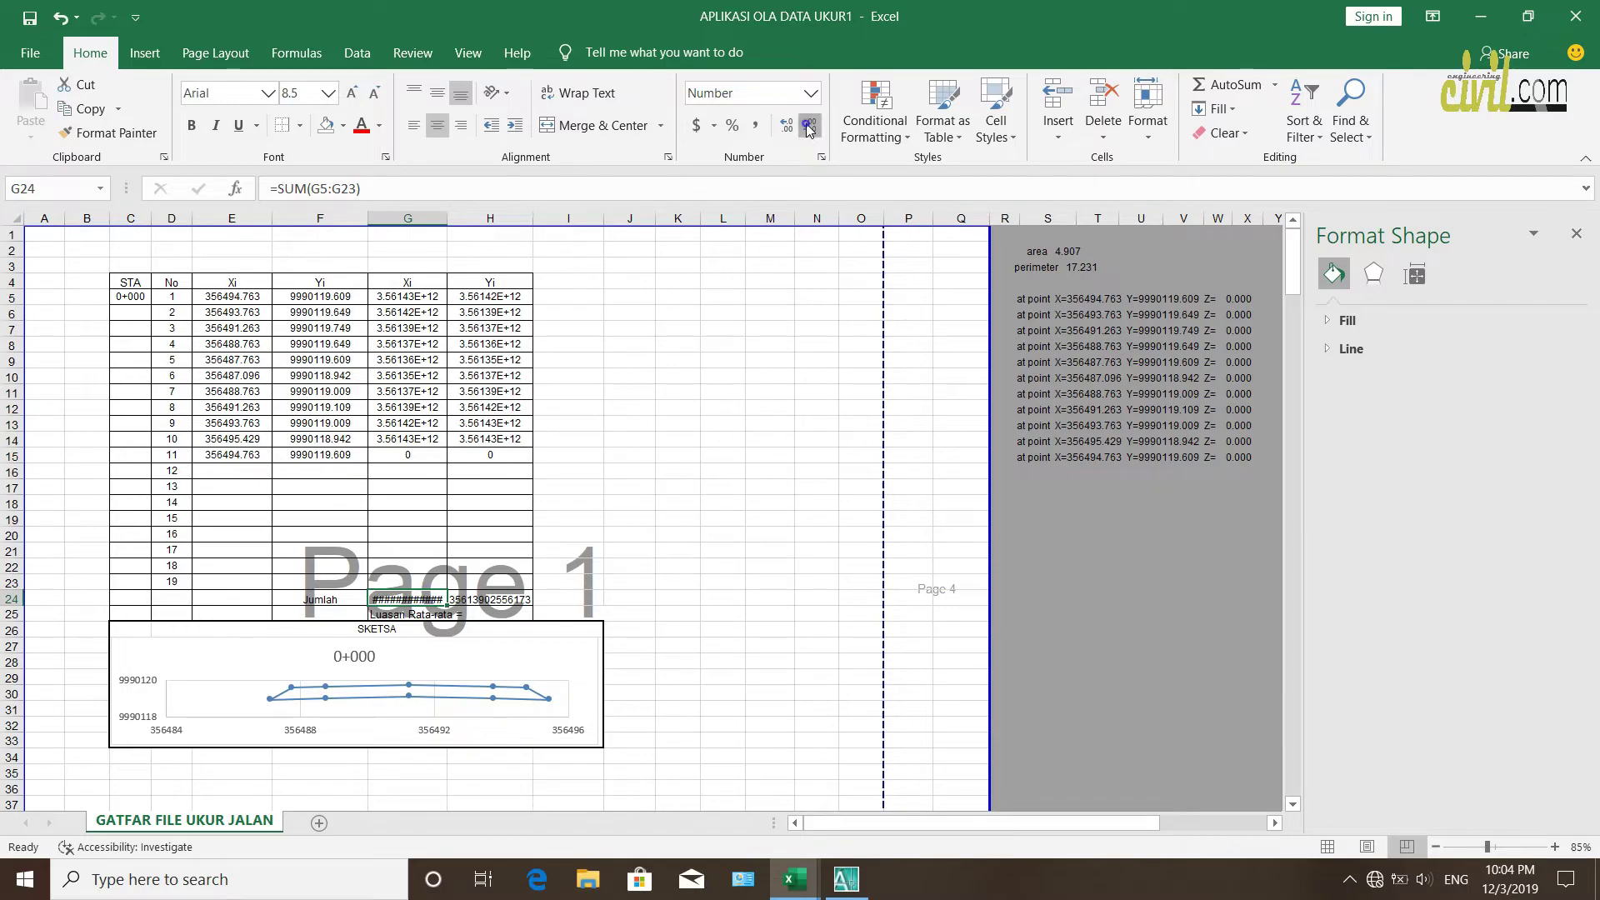
{"action": "left_click_drag", "start_coordinate": [448, 221], "coordinate": [557, 221]}
{"action": "left_click", "coordinate": [731, 406]}
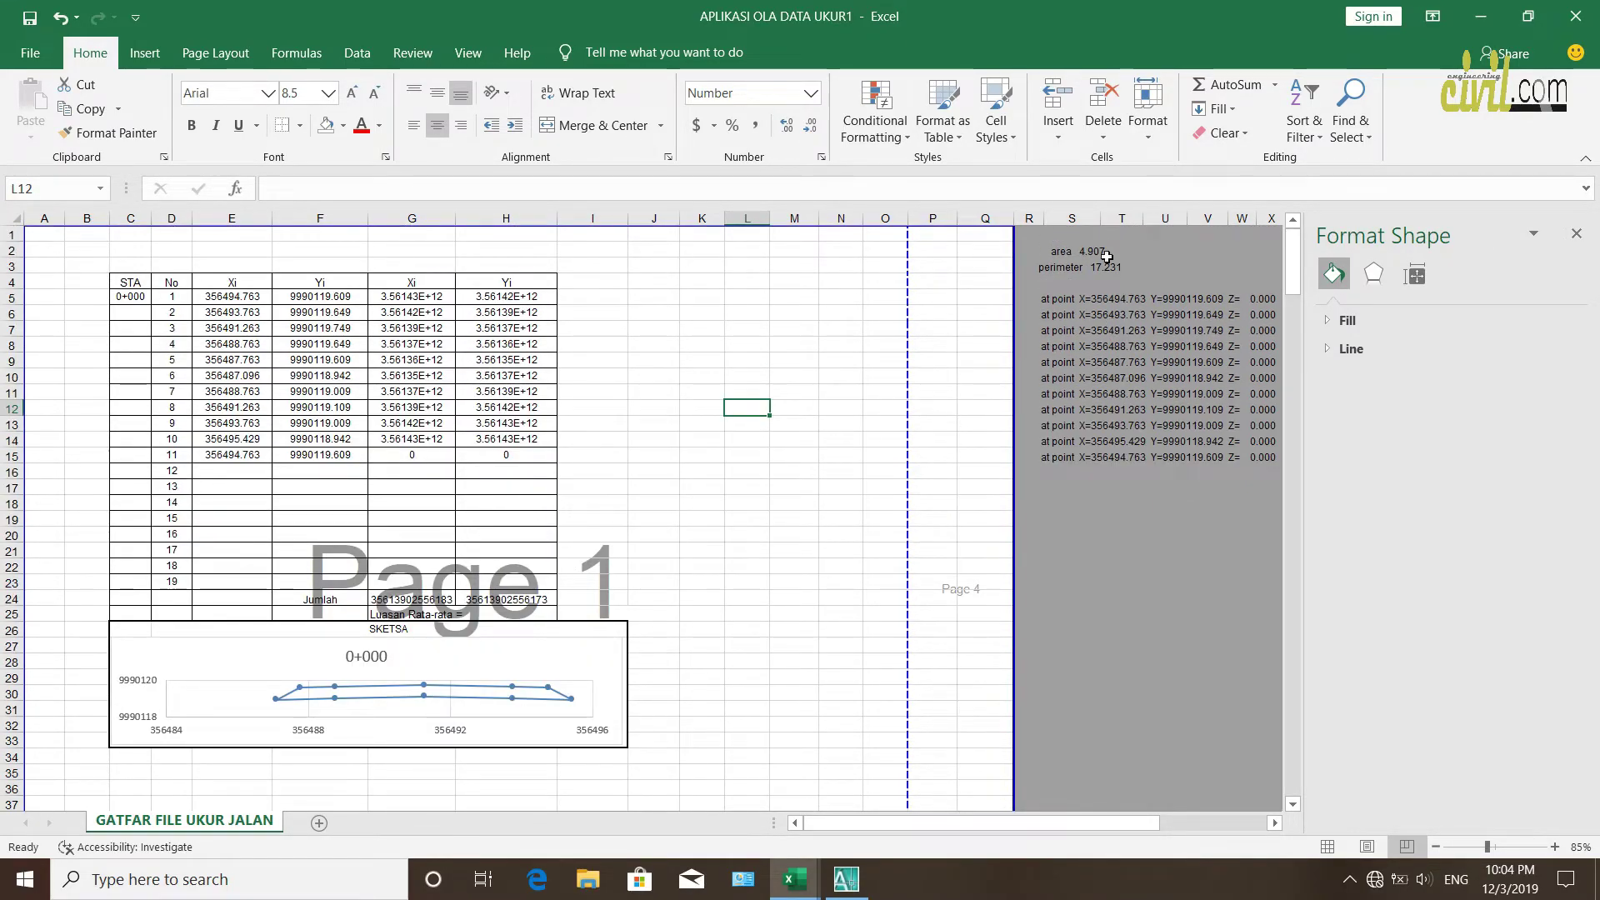
Examine the polyline area listed in R2 and the product formulas in columns G and H
{"action": "left_click", "coordinate": [1092, 253]}
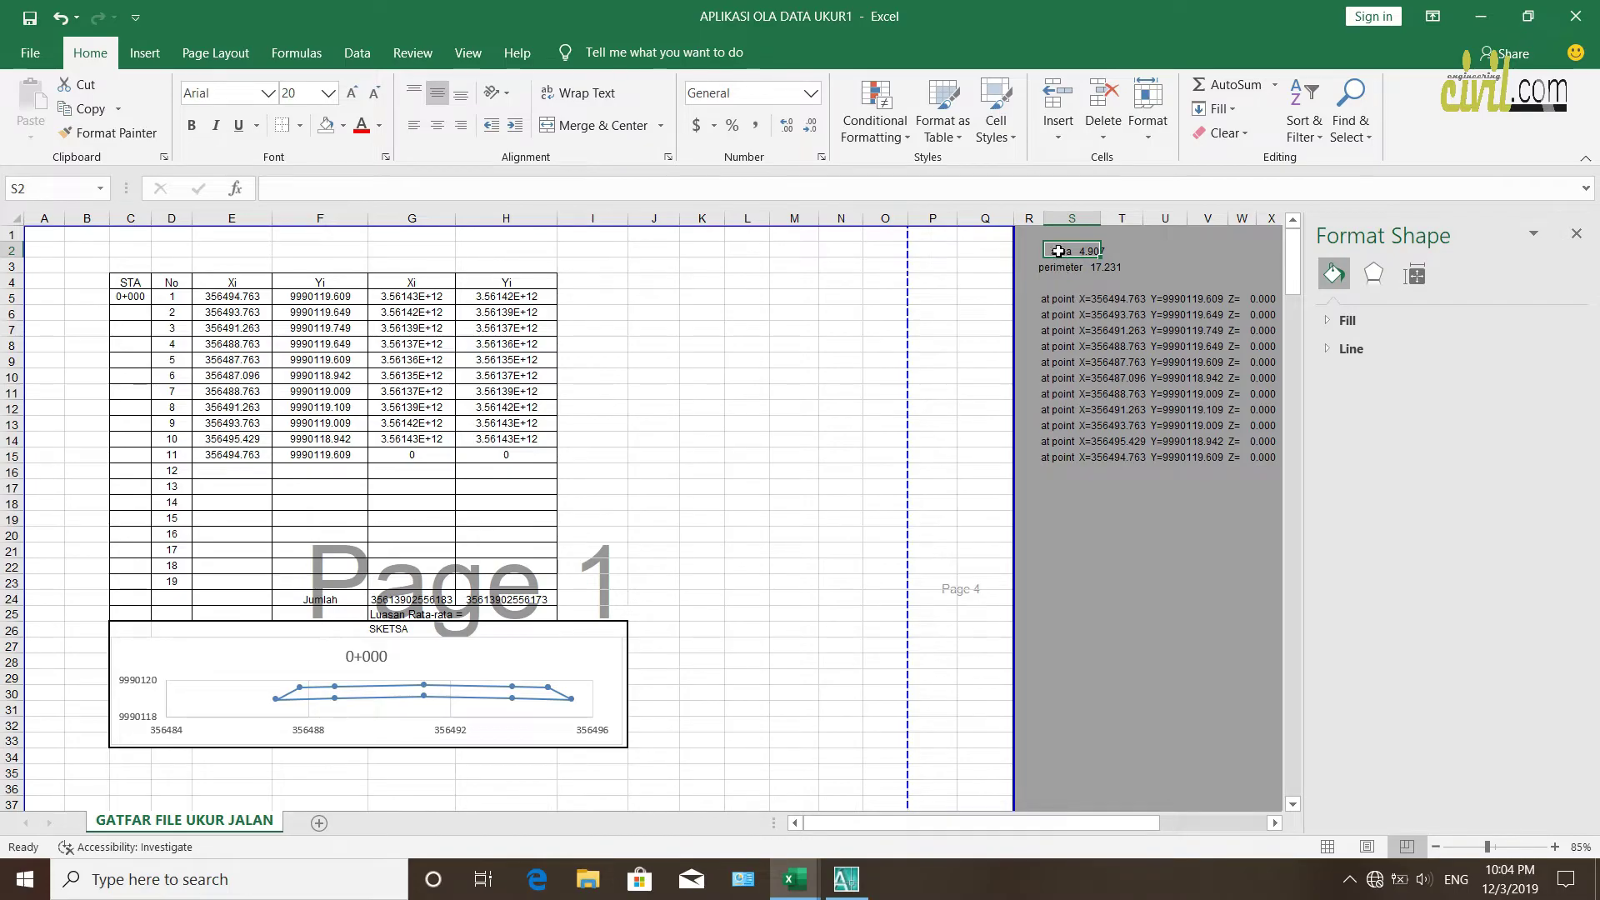
{"action": "left_click", "coordinate": [1030, 249]}
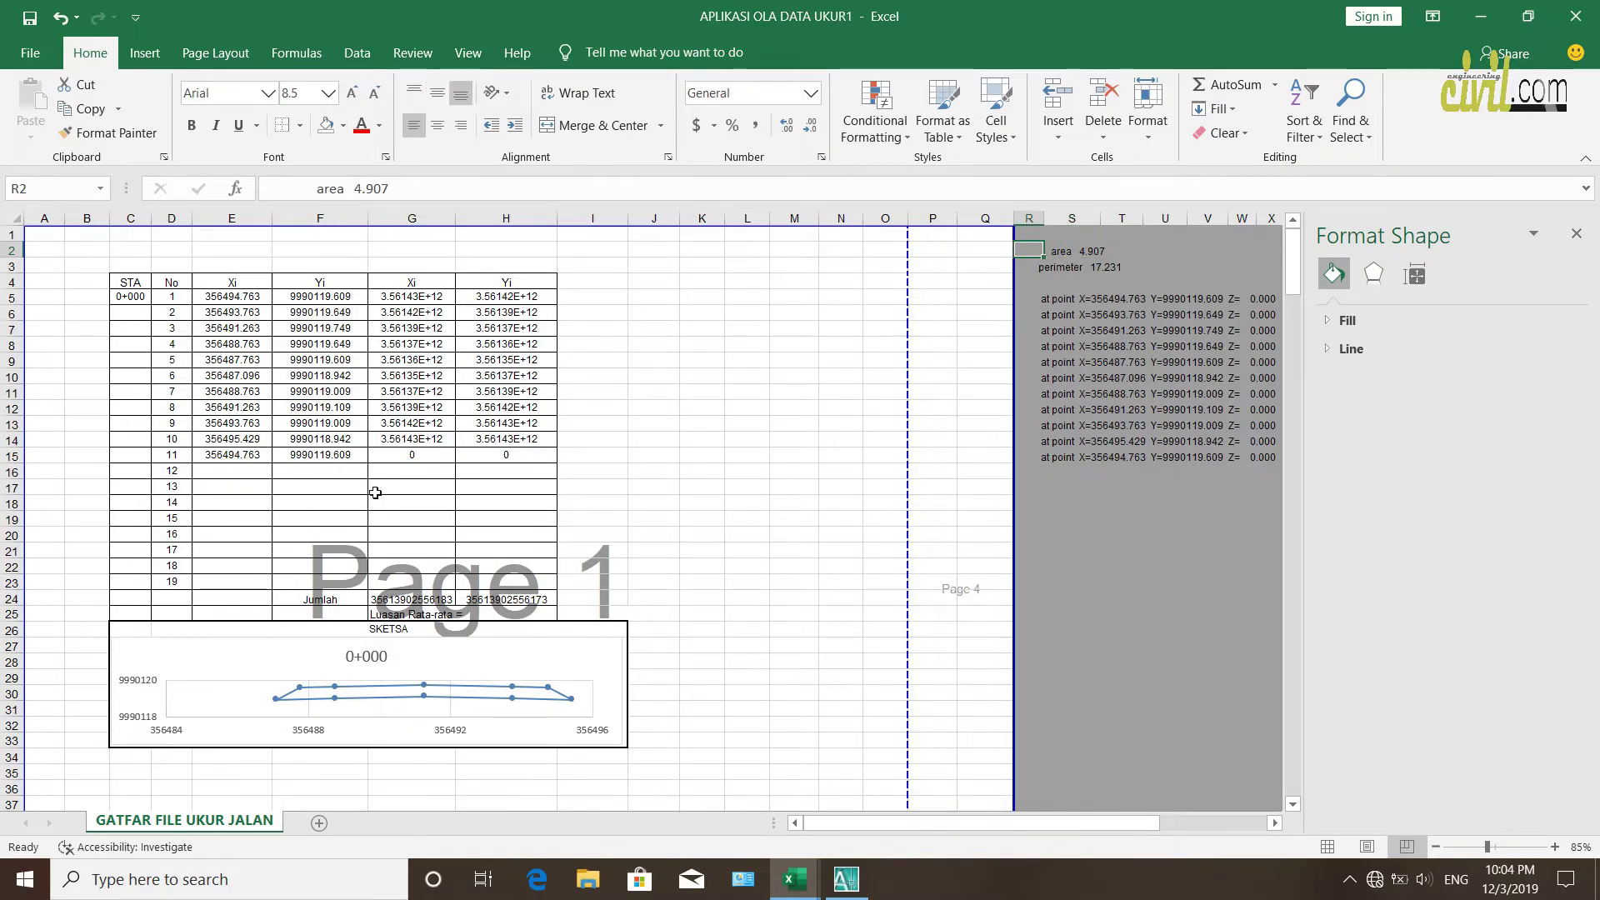
{"action": "left_click", "coordinate": [412, 392]}
{"action": "left_click", "coordinate": [422, 430]}
{"action": "left_click", "coordinate": [412, 296]}
{"action": "left_click", "coordinate": [561, 360]}
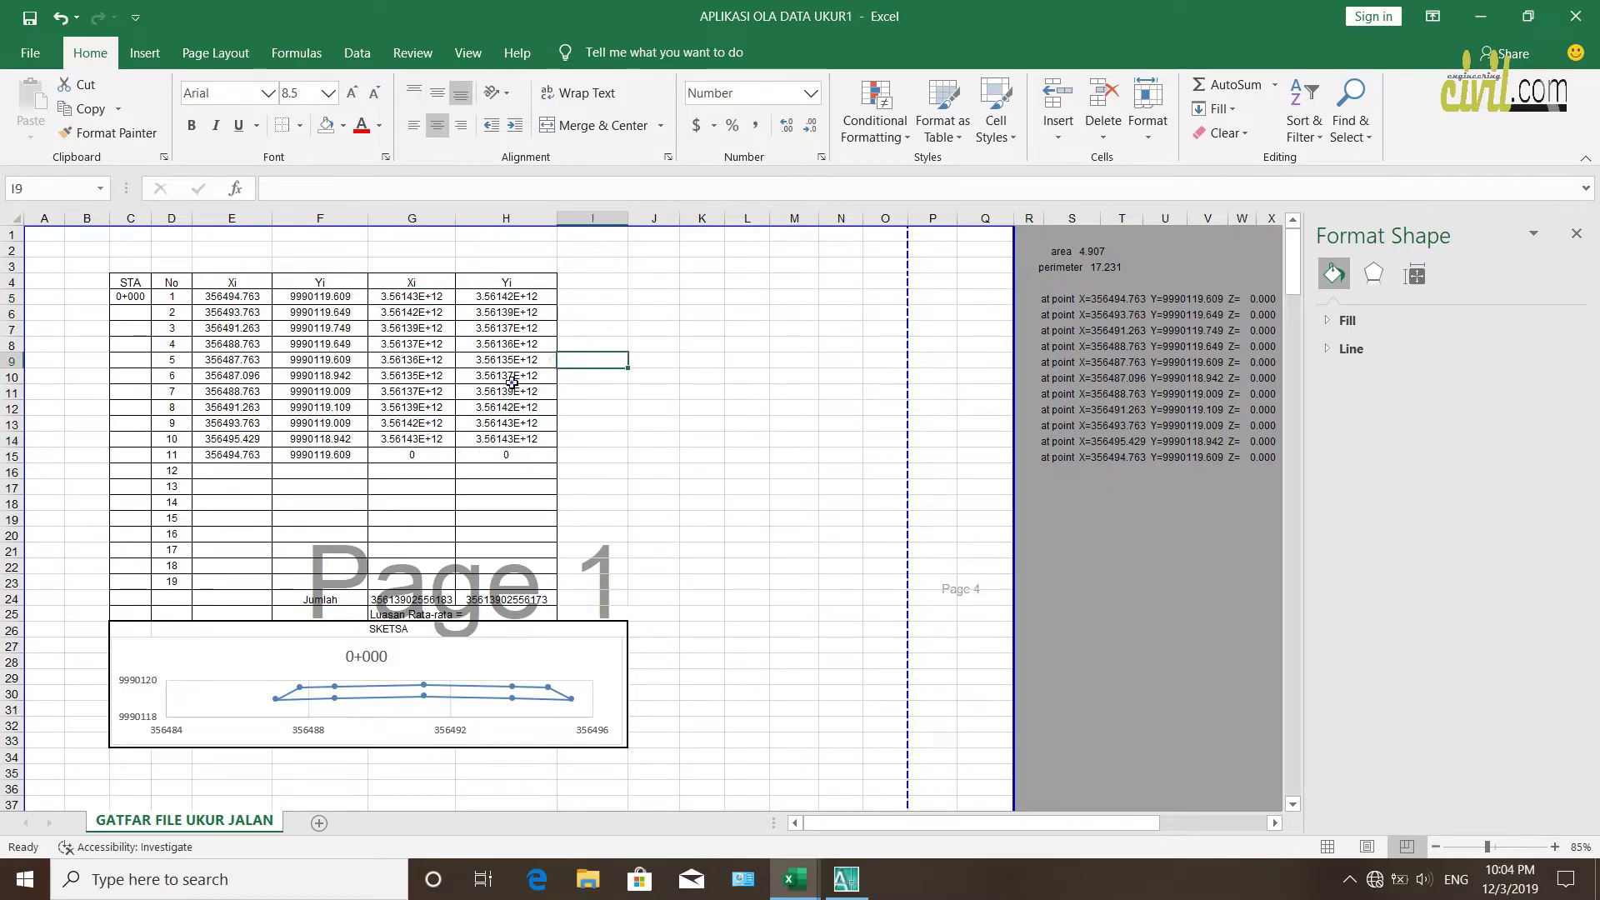
{"action": "left_click_drag", "start_coordinate": [512, 379], "coordinate": [509, 393]}
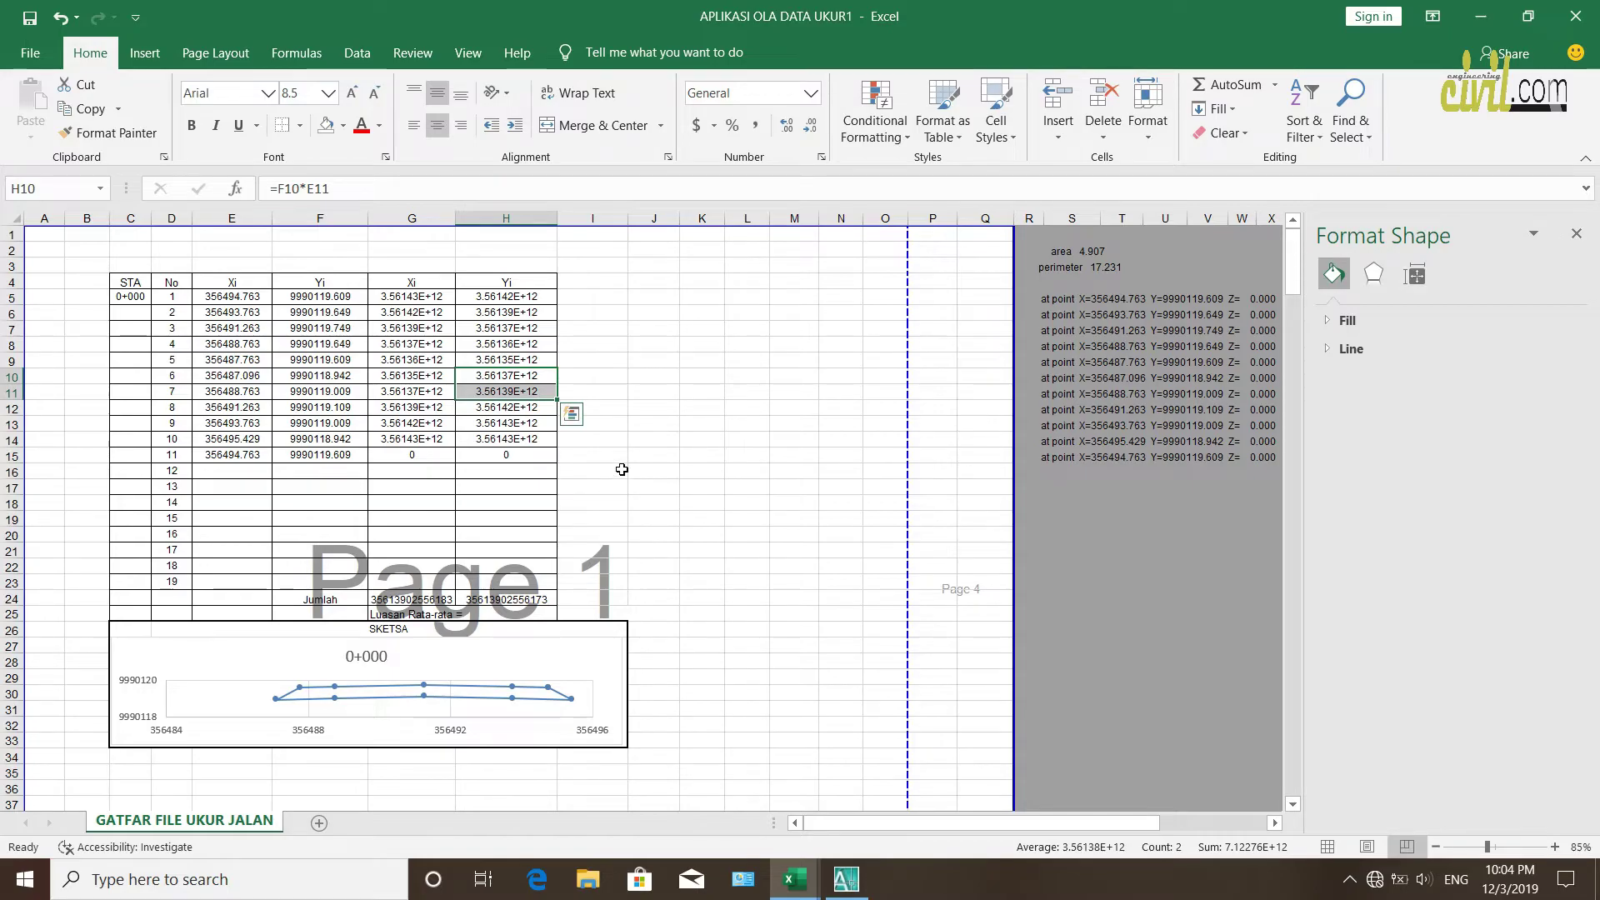
Narrow column F and widen column G for the "Luasan Rata-rata =" label, and select its result cell H25
{"action": "left_click", "coordinate": [496, 614]}
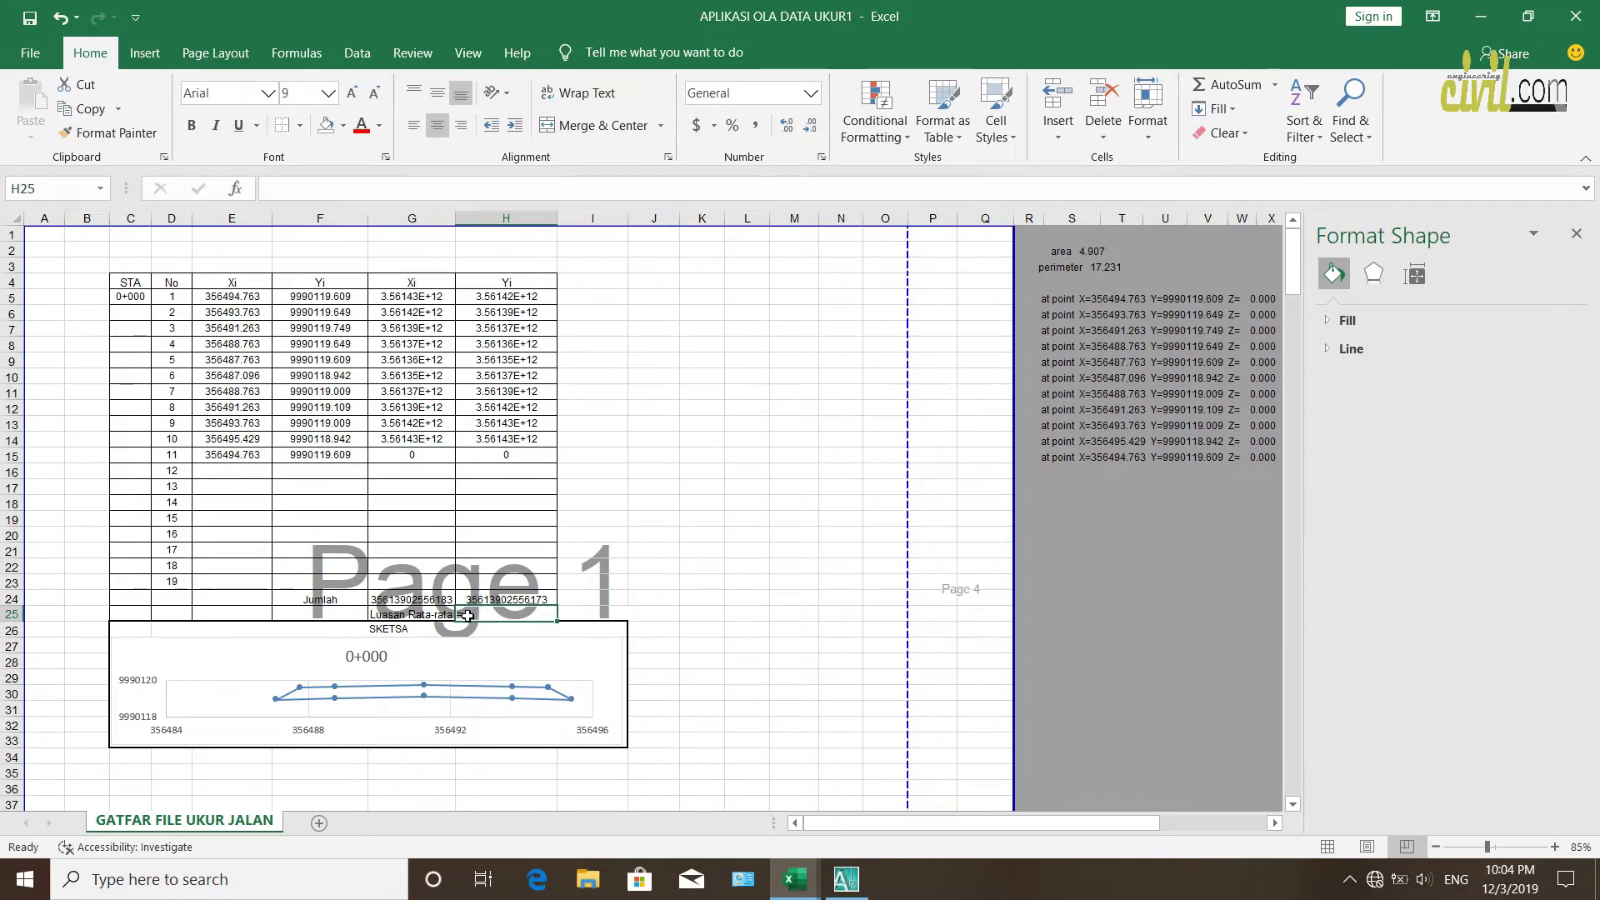
{"action": "left_click", "coordinate": [439, 614]}
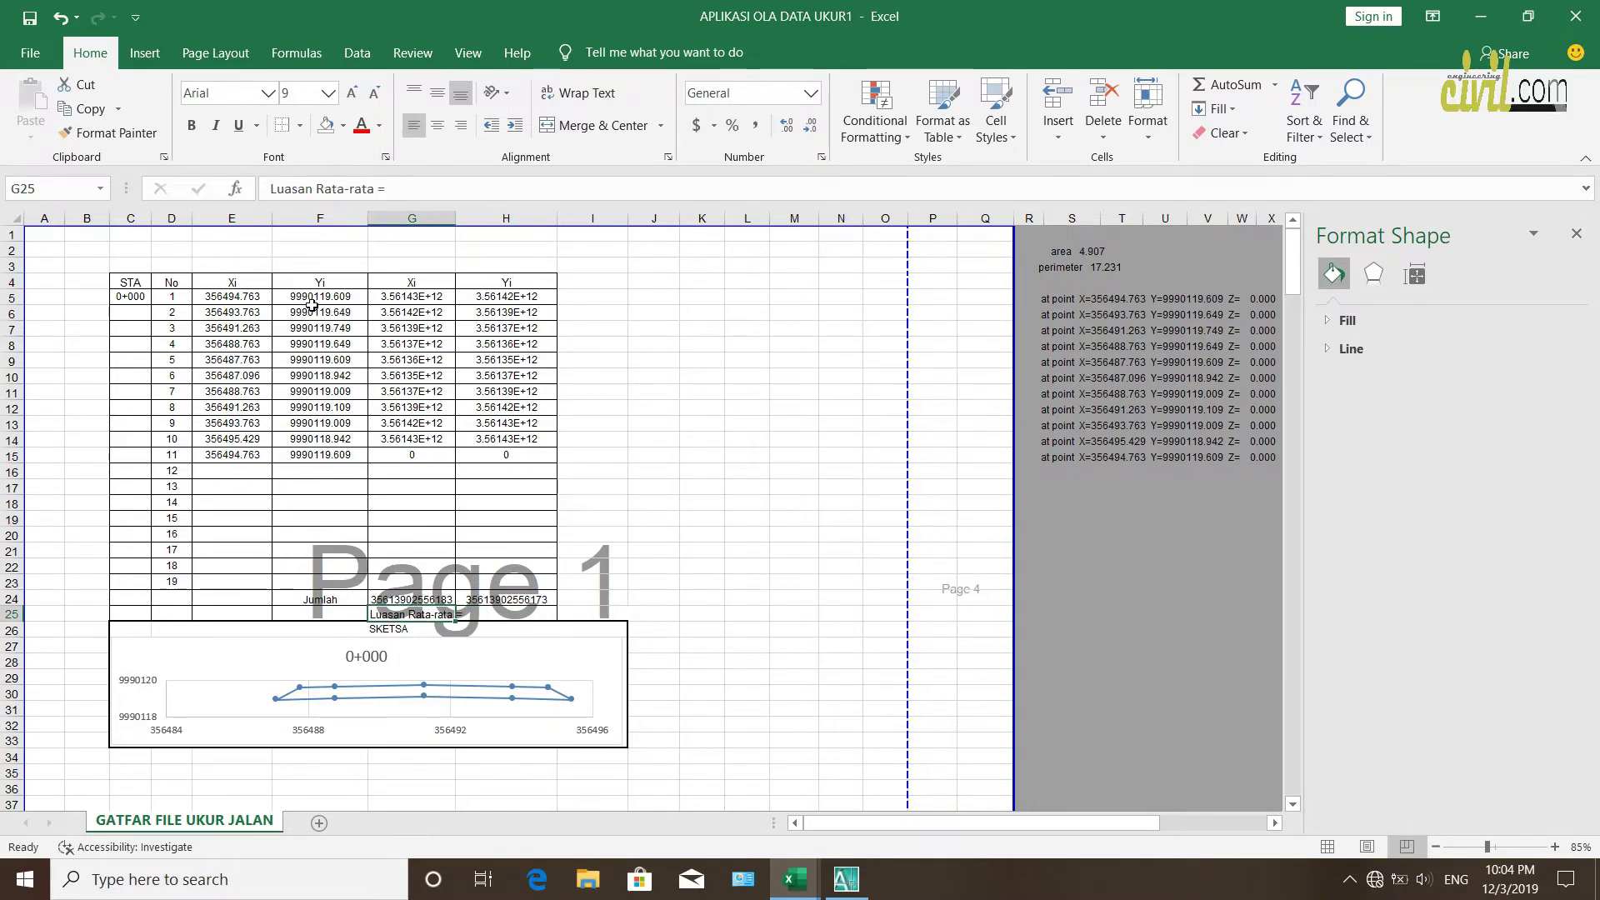
{"action": "left_click_drag", "start_coordinate": [363, 220], "coordinate": [458, 220]}
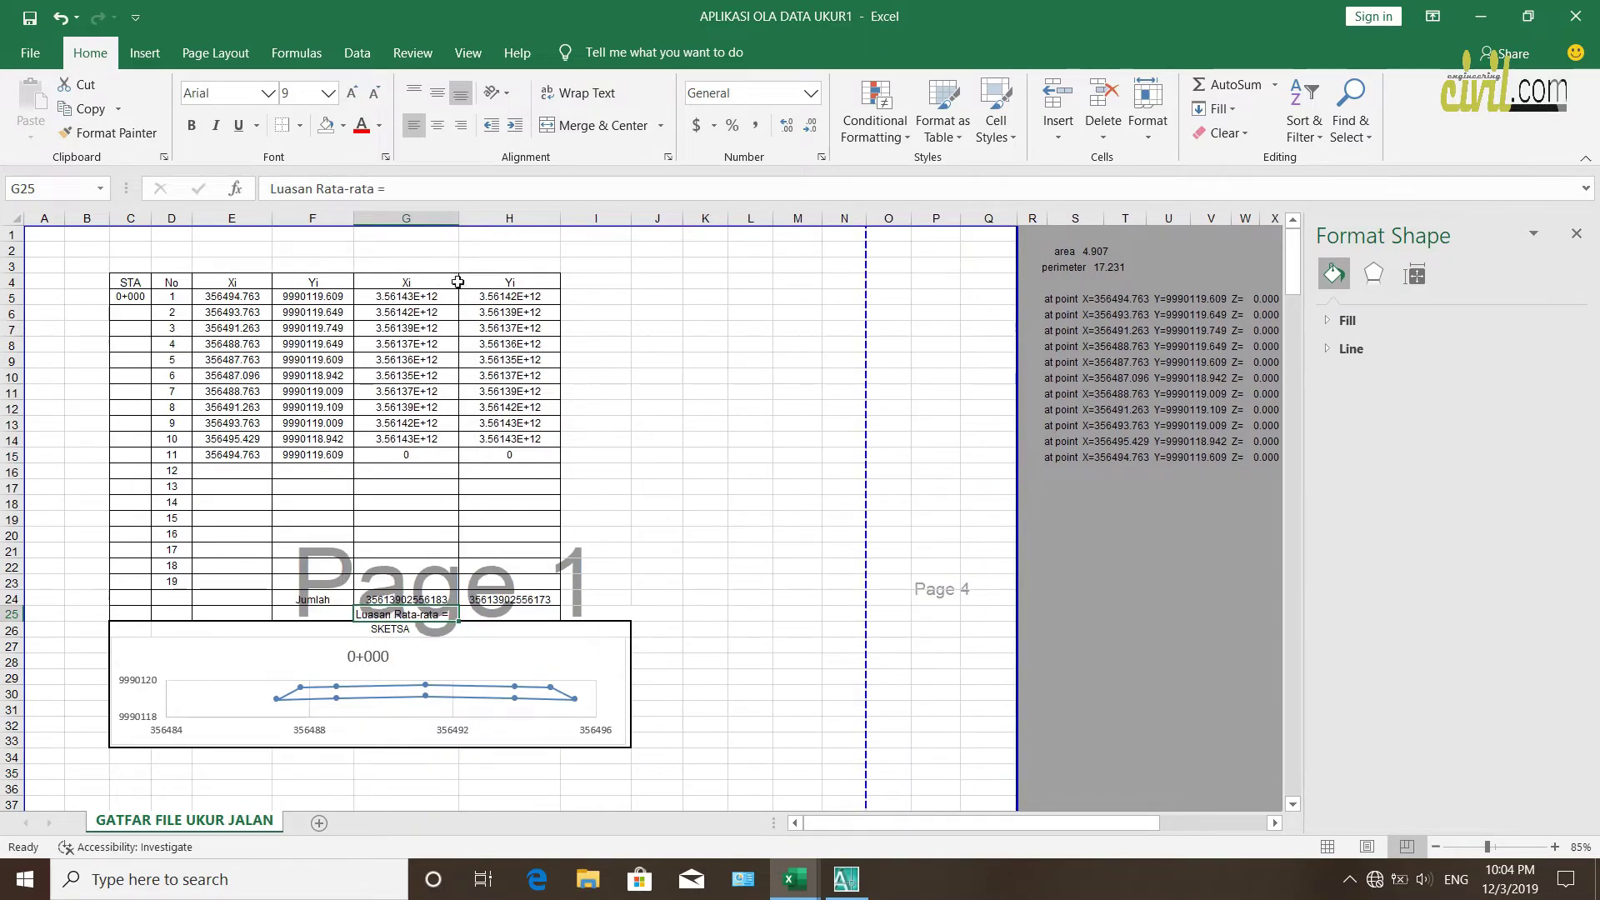
{"action": "left_click", "coordinate": [530, 614]}
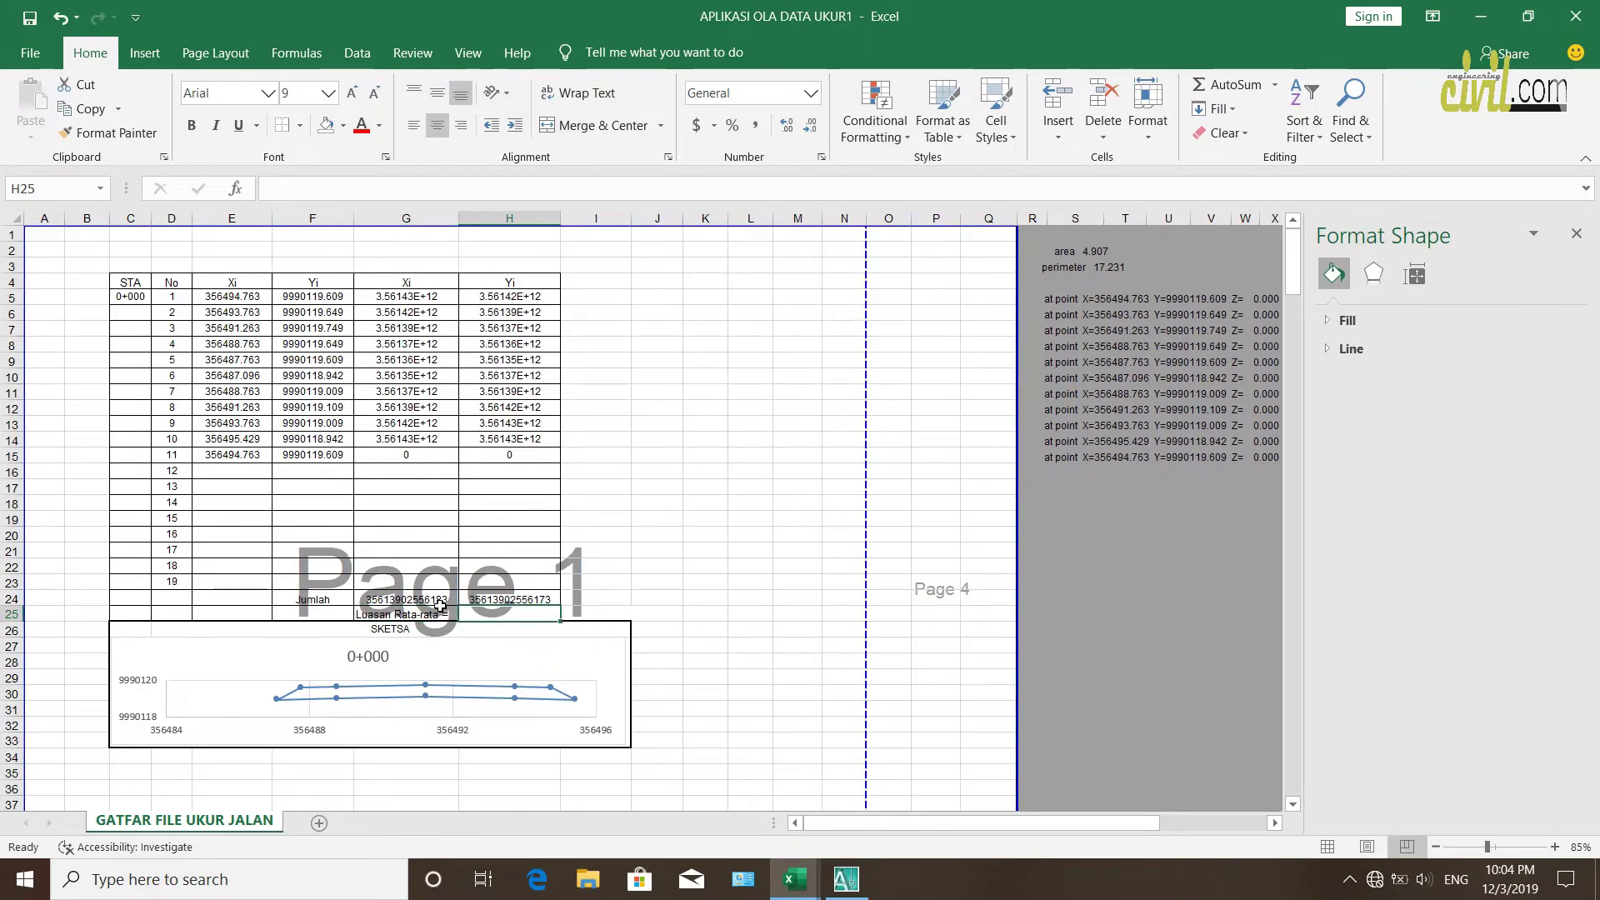
Enter the average of the two column totals in H25 with the formula =(G24+H24)/2
{"action": "type", "text": "="}
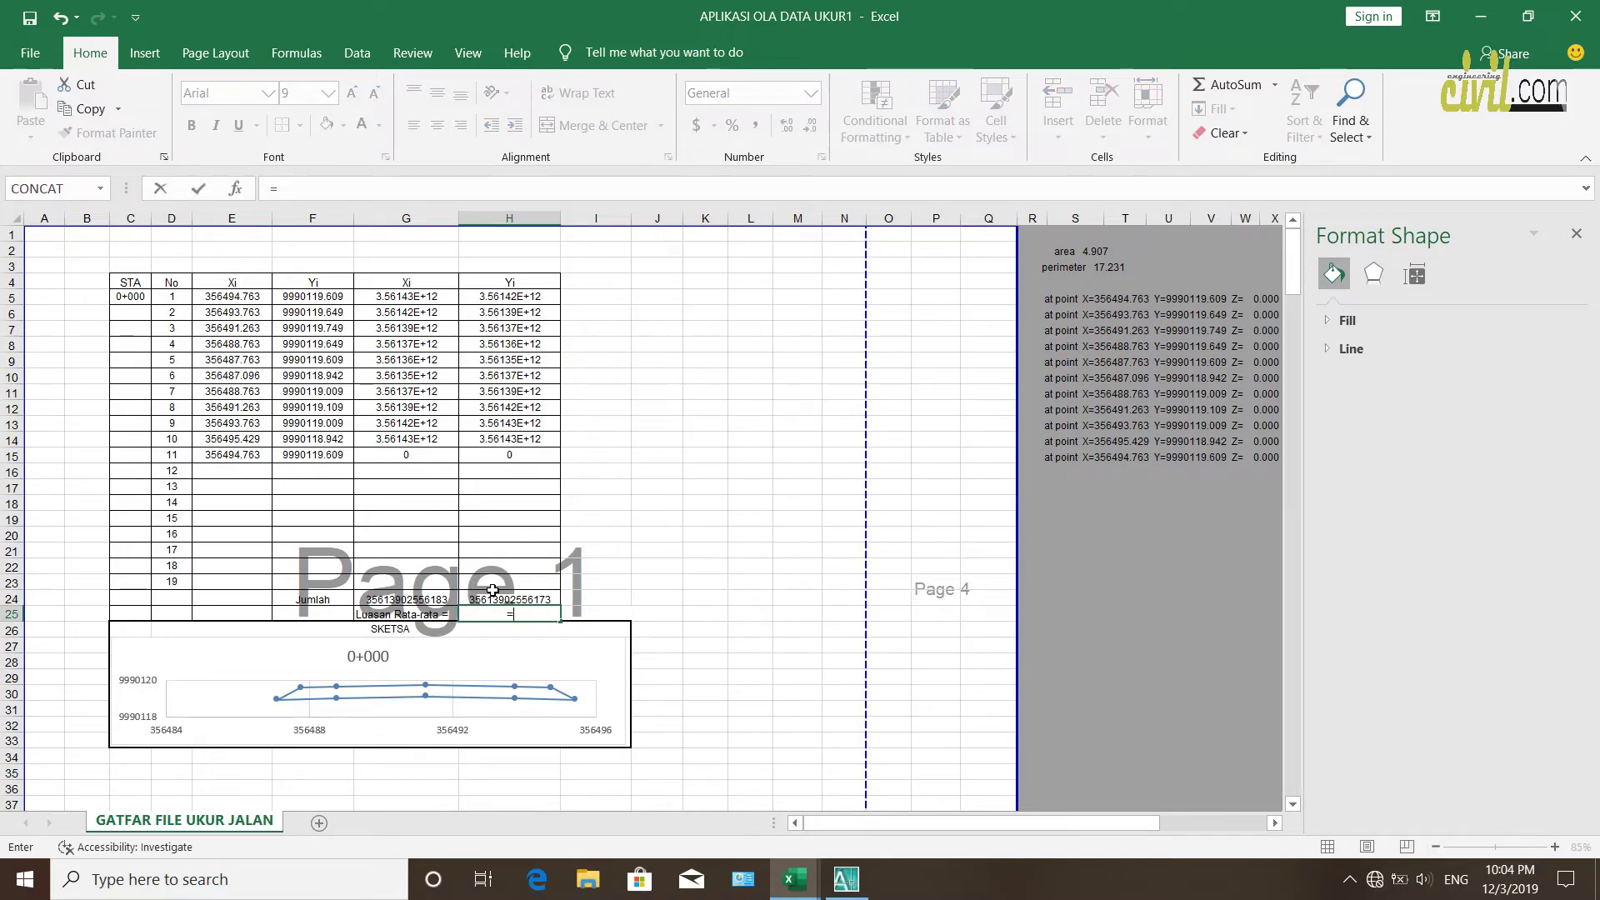
{"action": "left_click", "coordinate": [424, 601]}
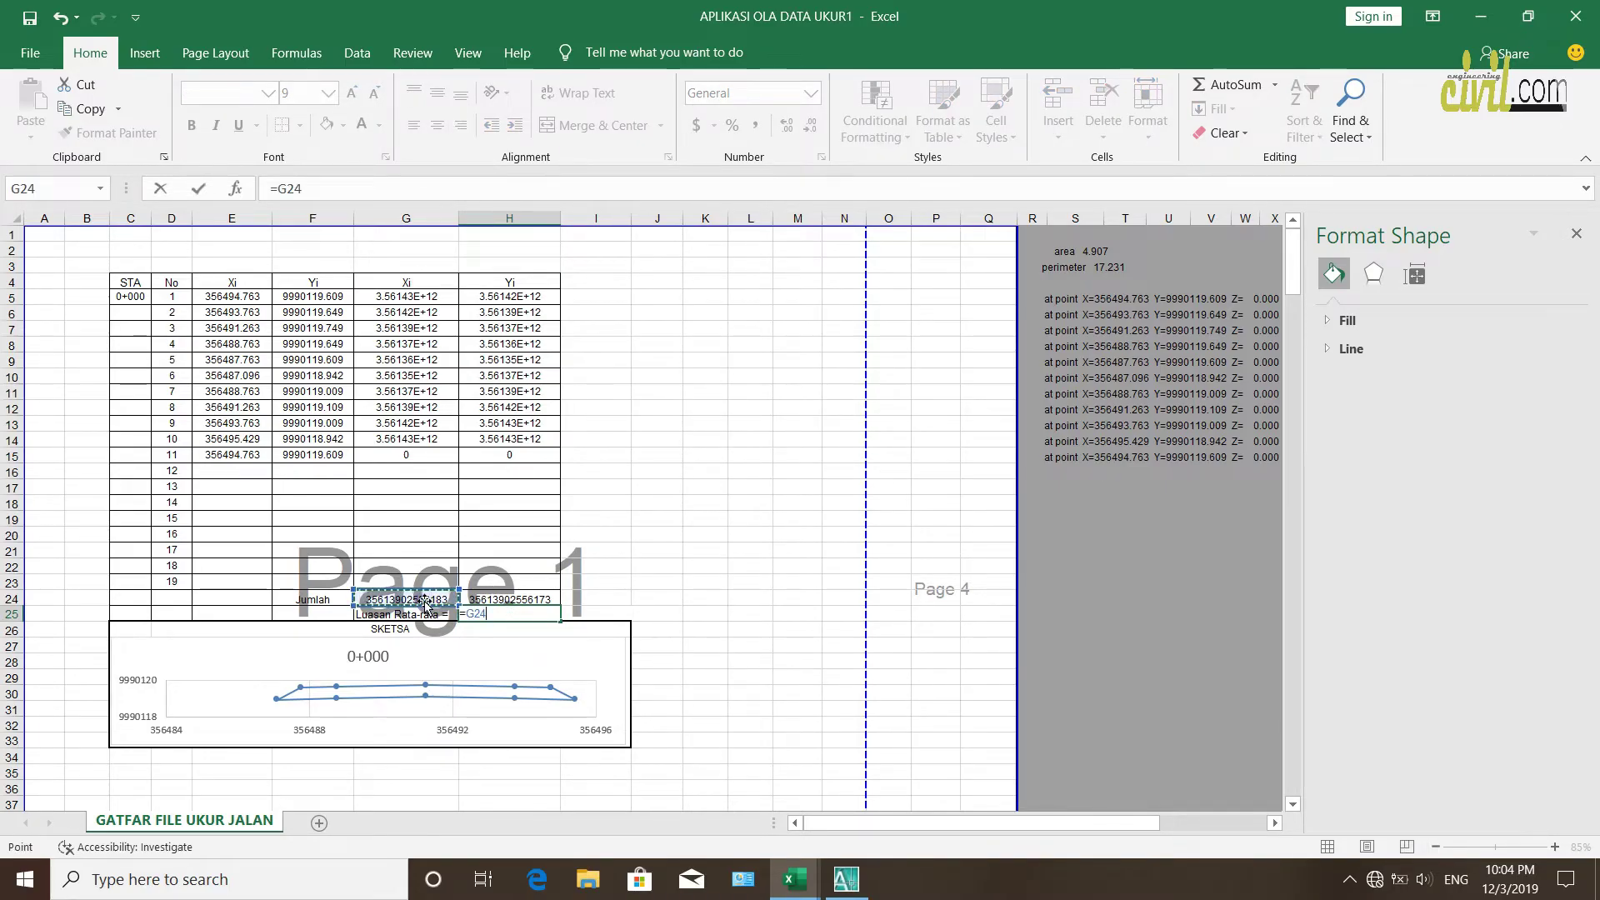
{"action": "type", "text": "+"}
{"action": "left_click", "coordinate": [485, 599]}
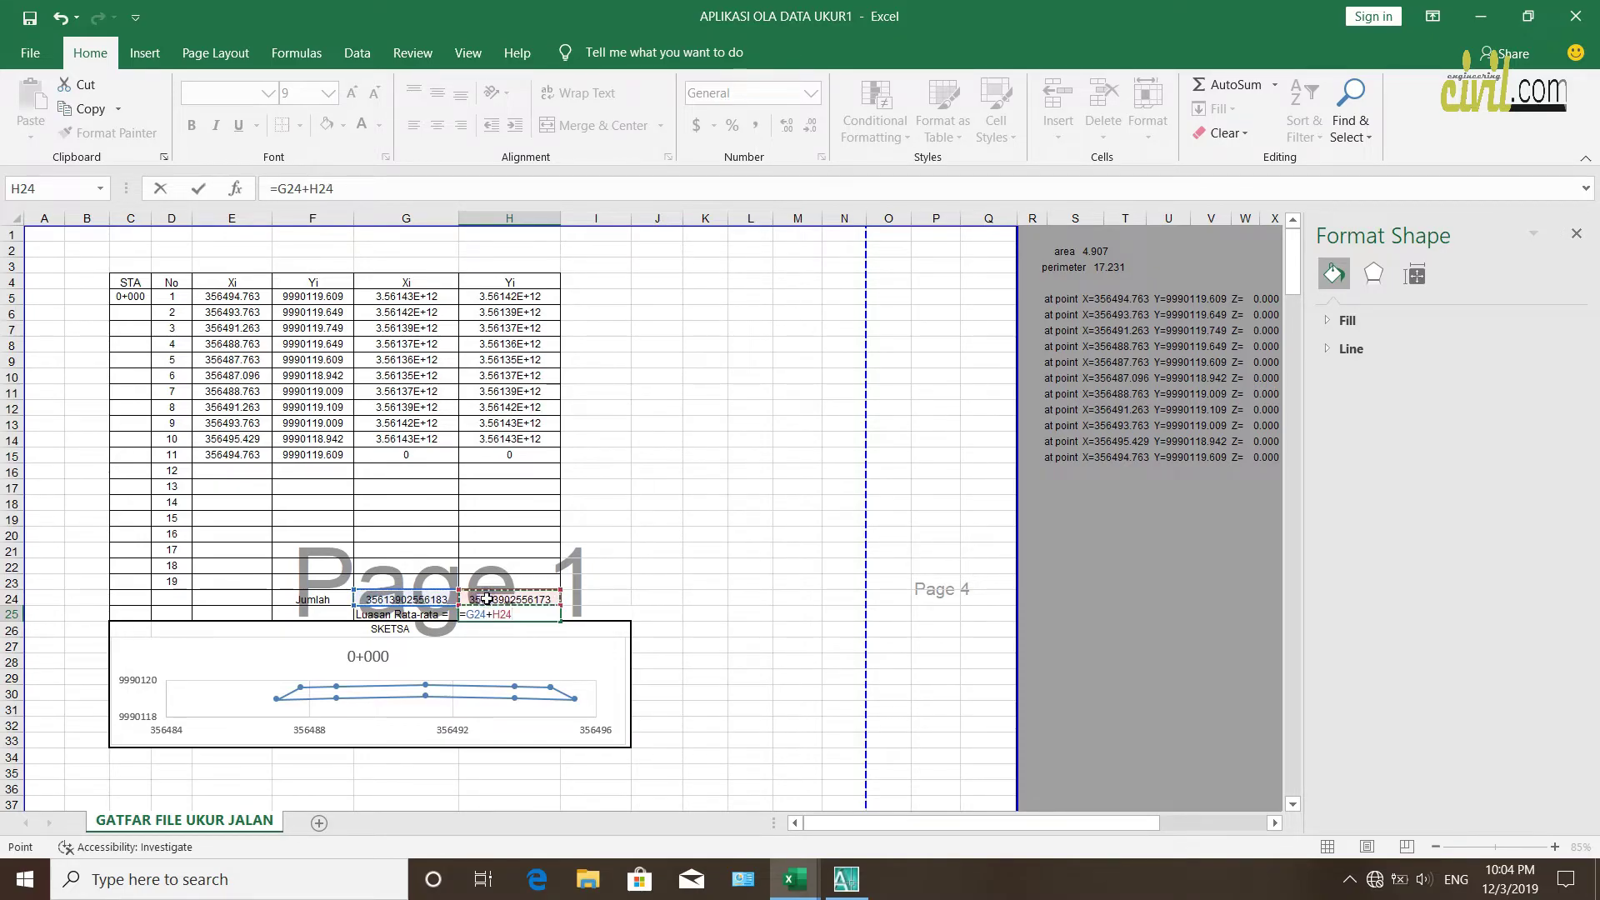
{"action": "type", "text": "/2"}
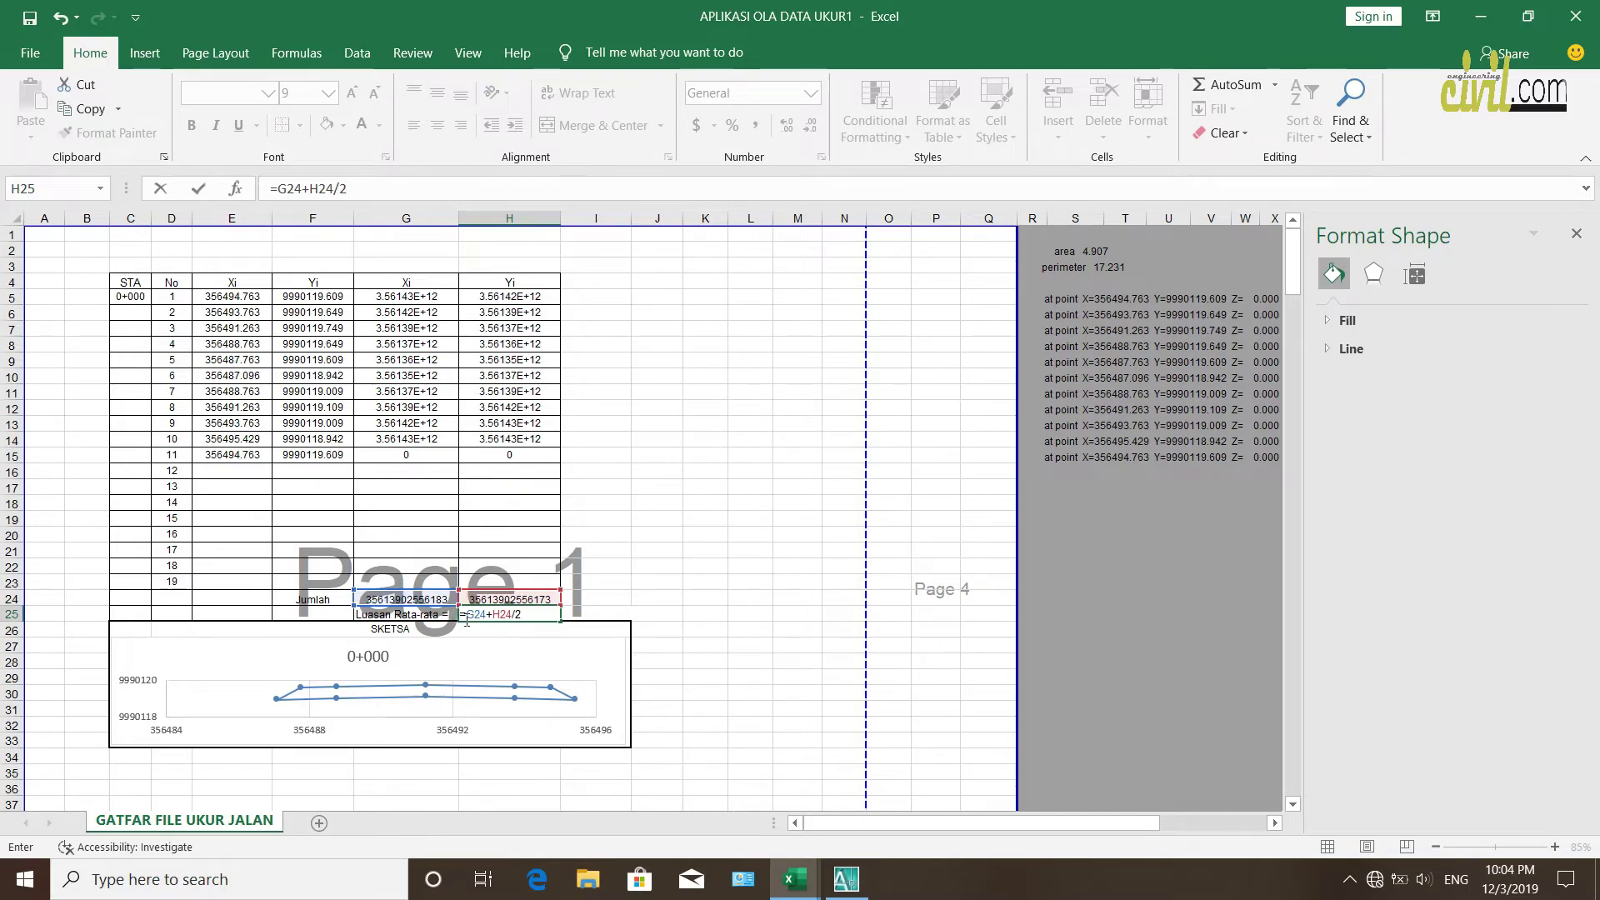
{"action": "left_click", "coordinate": [472, 616]}
{"action": "type", "text": "("}
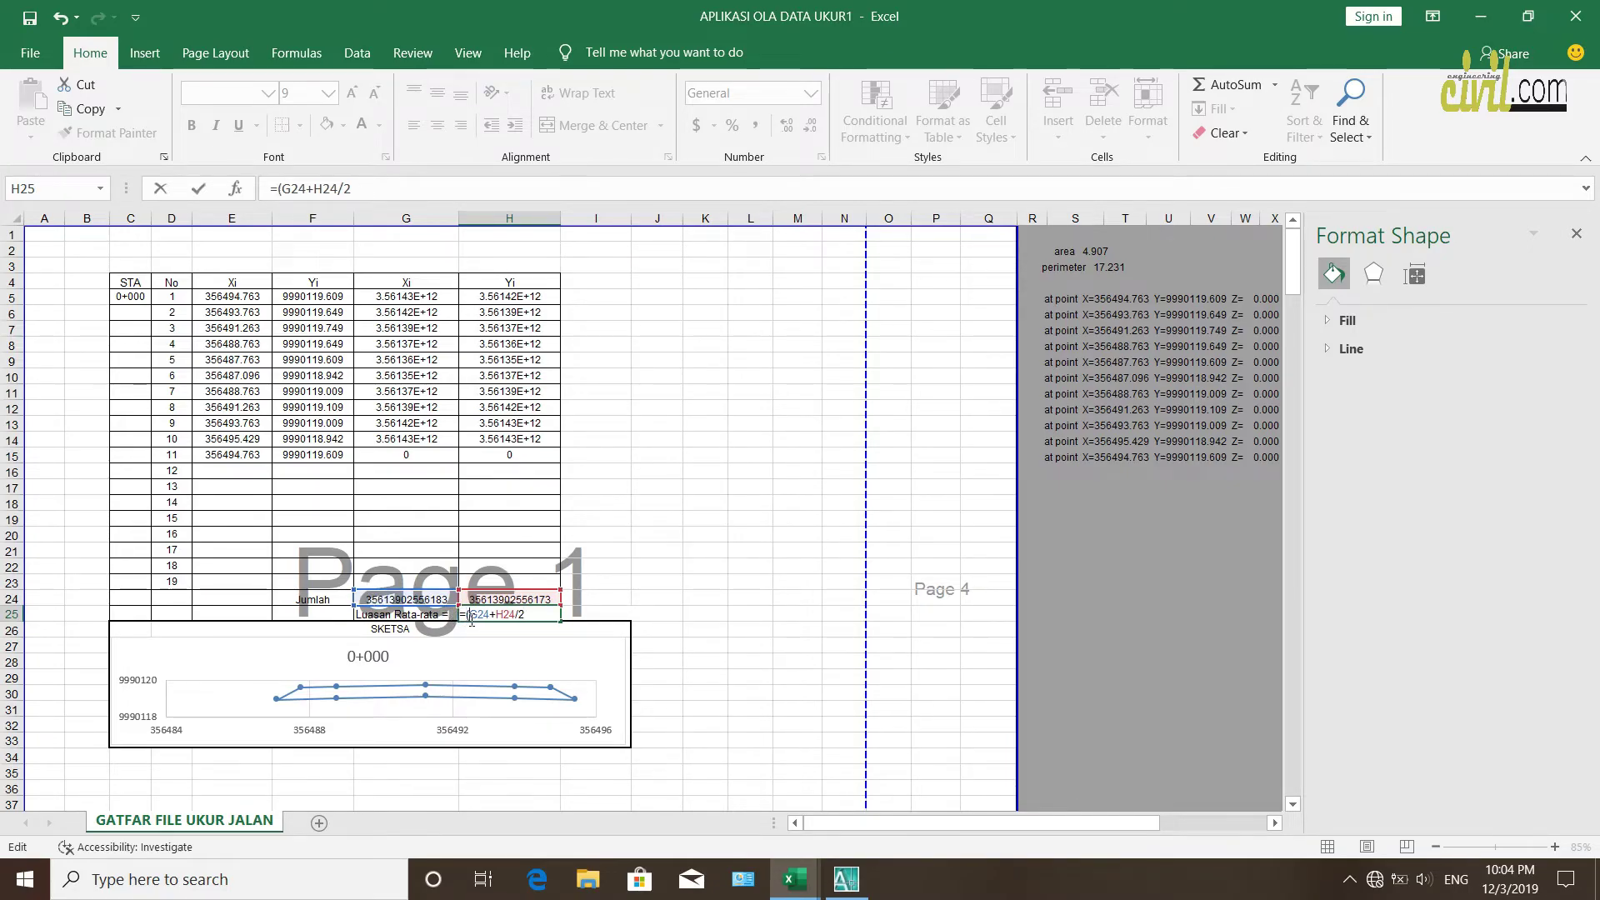
{"action": "type", "text": ")"}
{"action": "key", "text": "Return"}
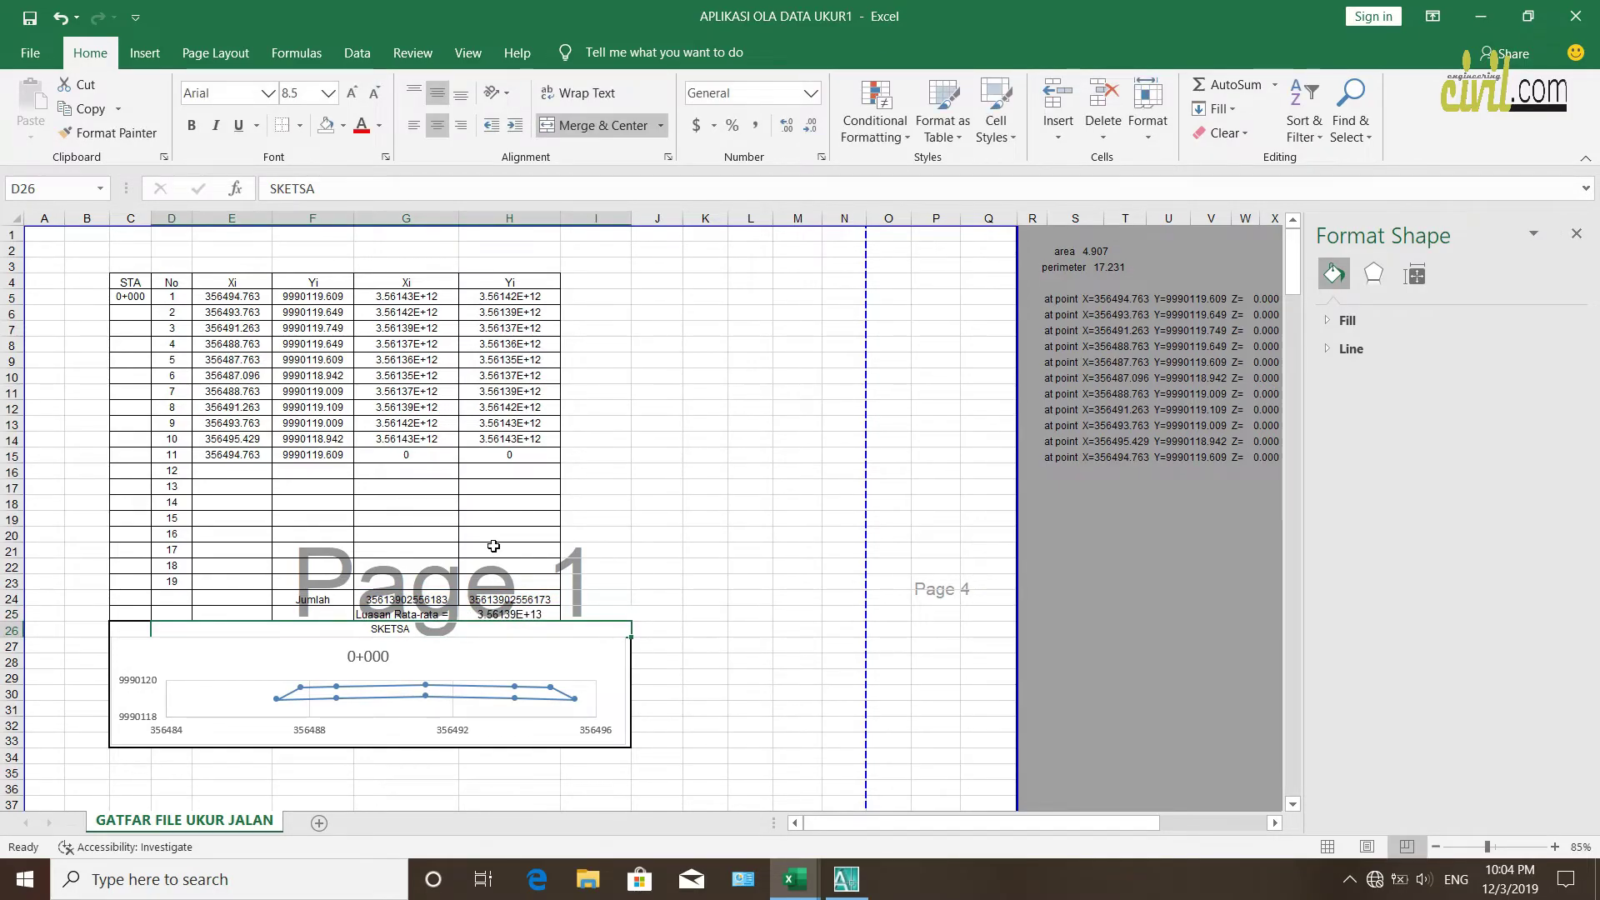
Check the H25 result against the pasted polyline area and review the formulas in H24, G24, H5 and G5
{"action": "left_click", "coordinate": [639, 489]}
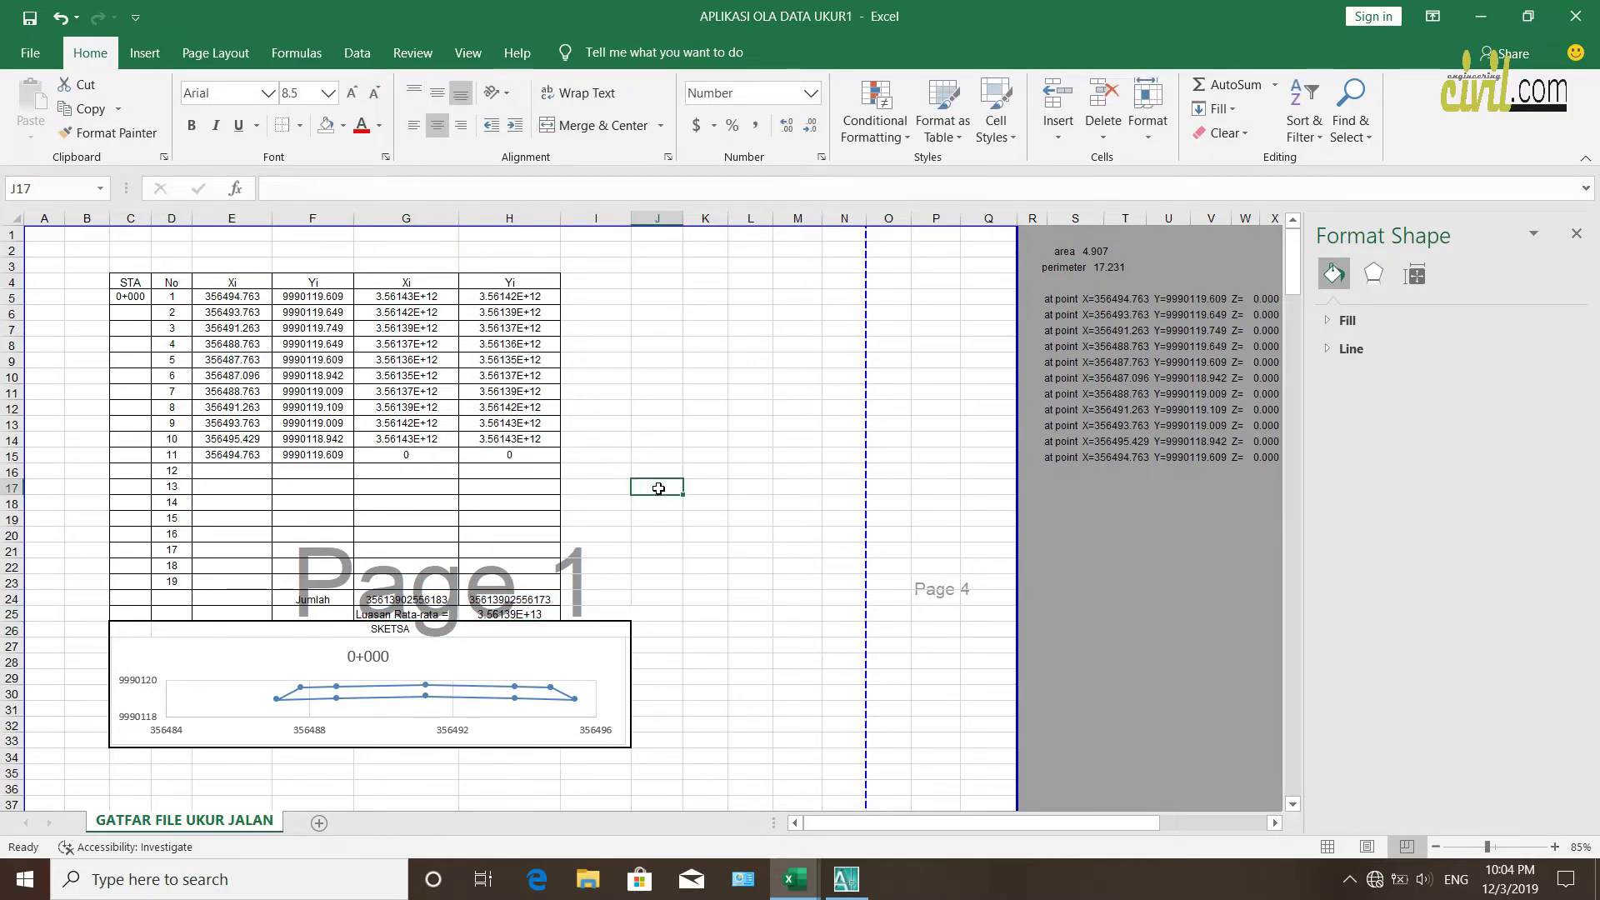
{"action": "left_click", "coordinate": [1070, 252]}
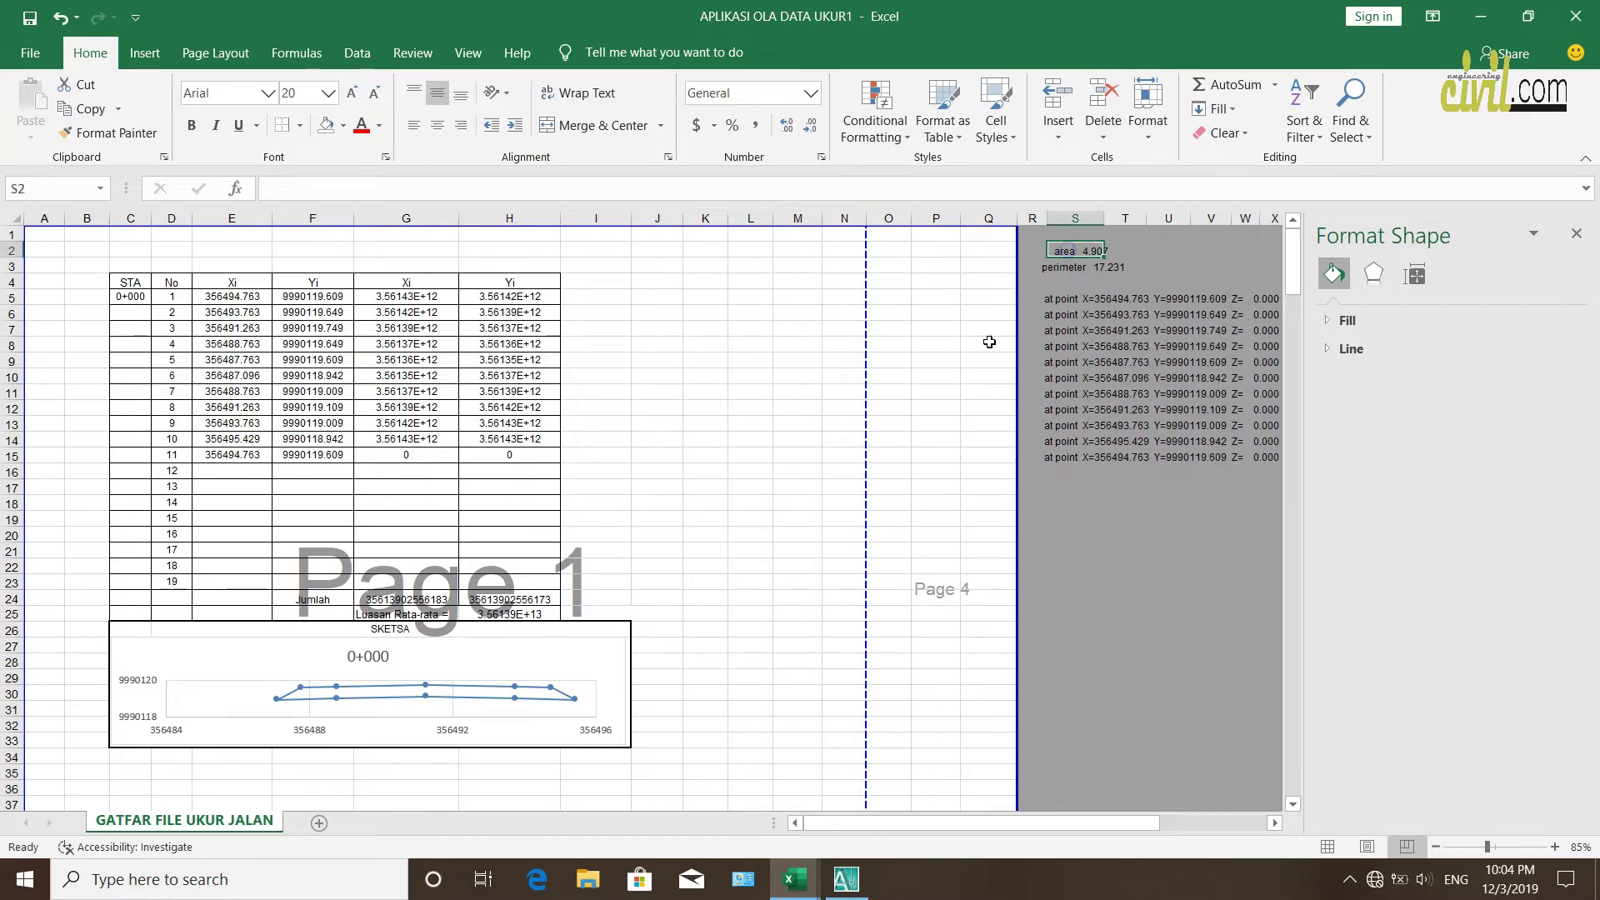
{"action": "left_click", "coordinate": [746, 478]}
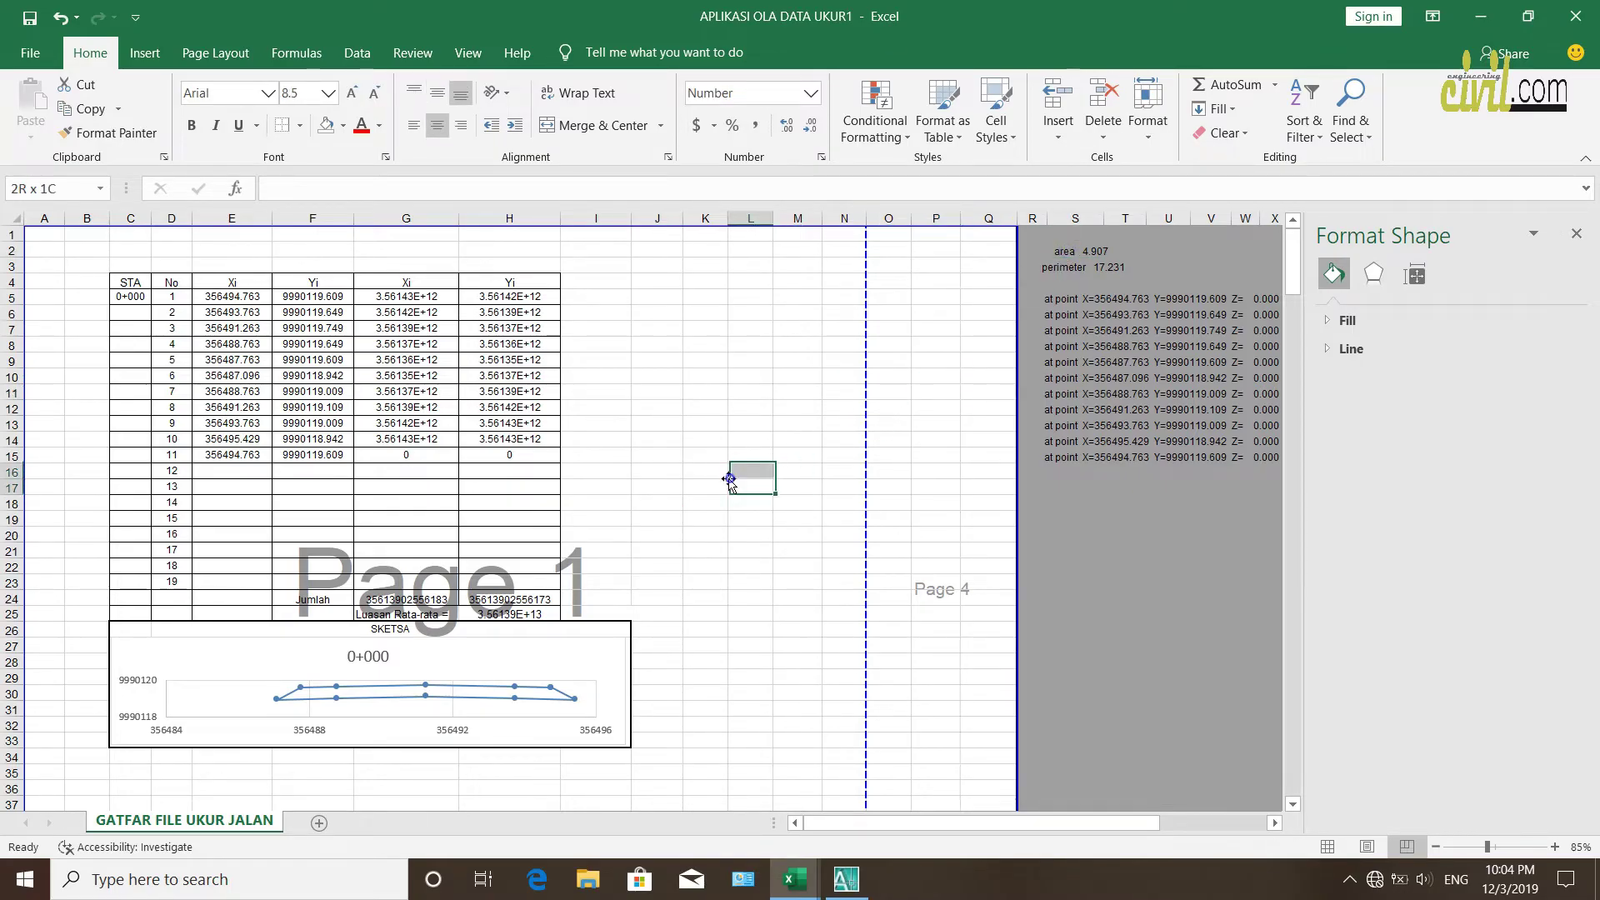
{"action": "left_click", "coordinate": [527, 615]}
{"action": "left_click", "coordinate": [667, 550]}
{"action": "left_click", "coordinate": [527, 612]}
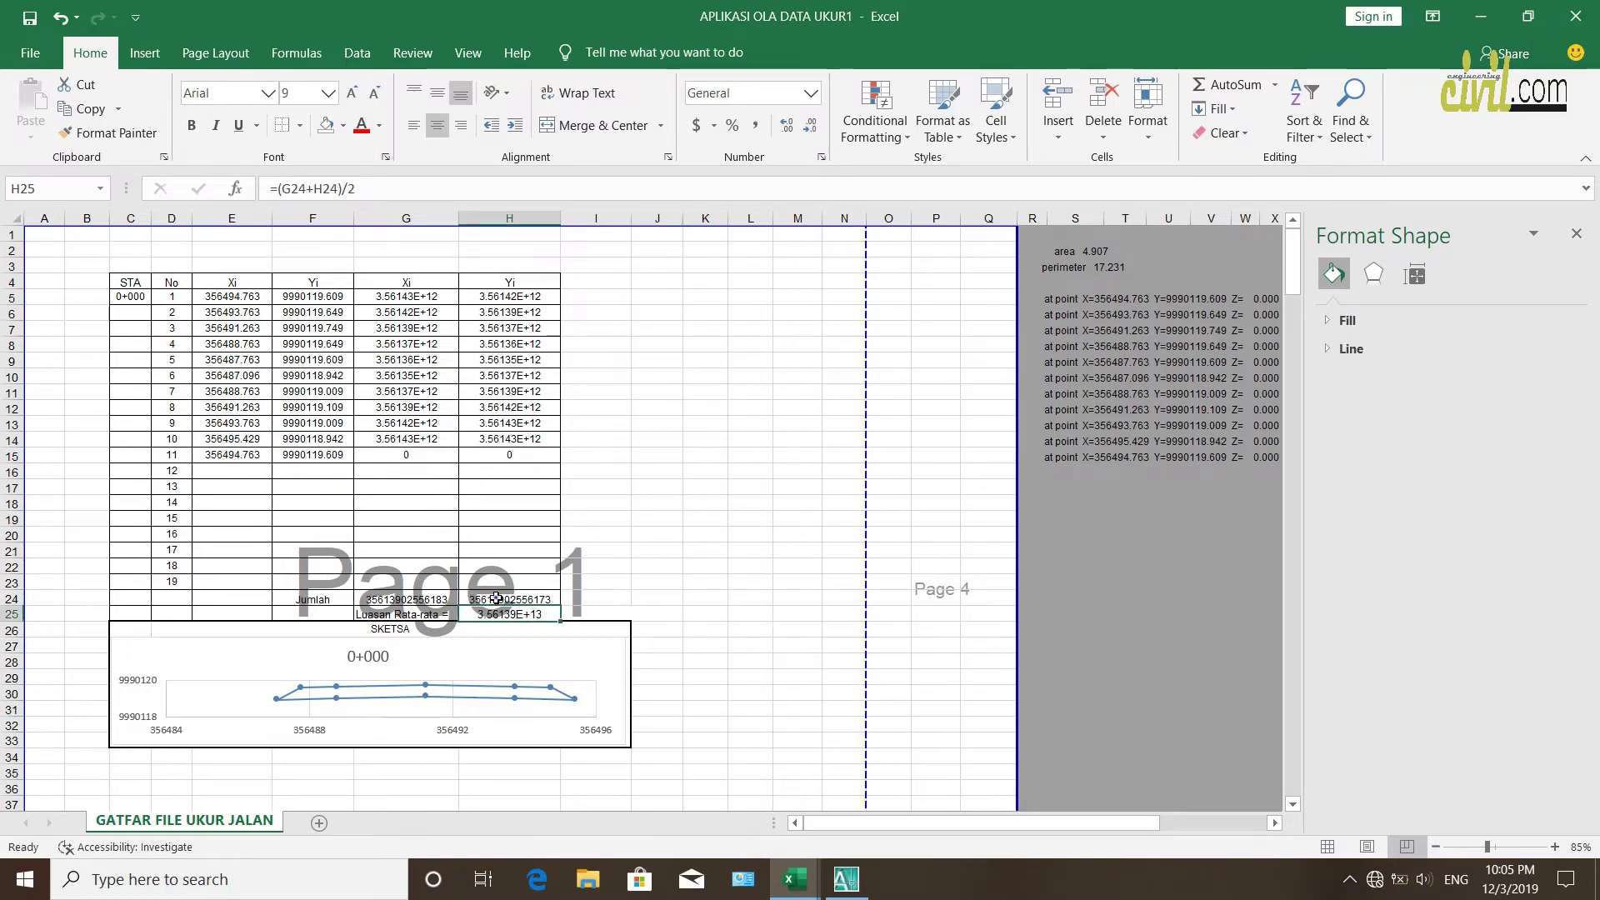
{"action": "double_click", "coordinate": [503, 598]}
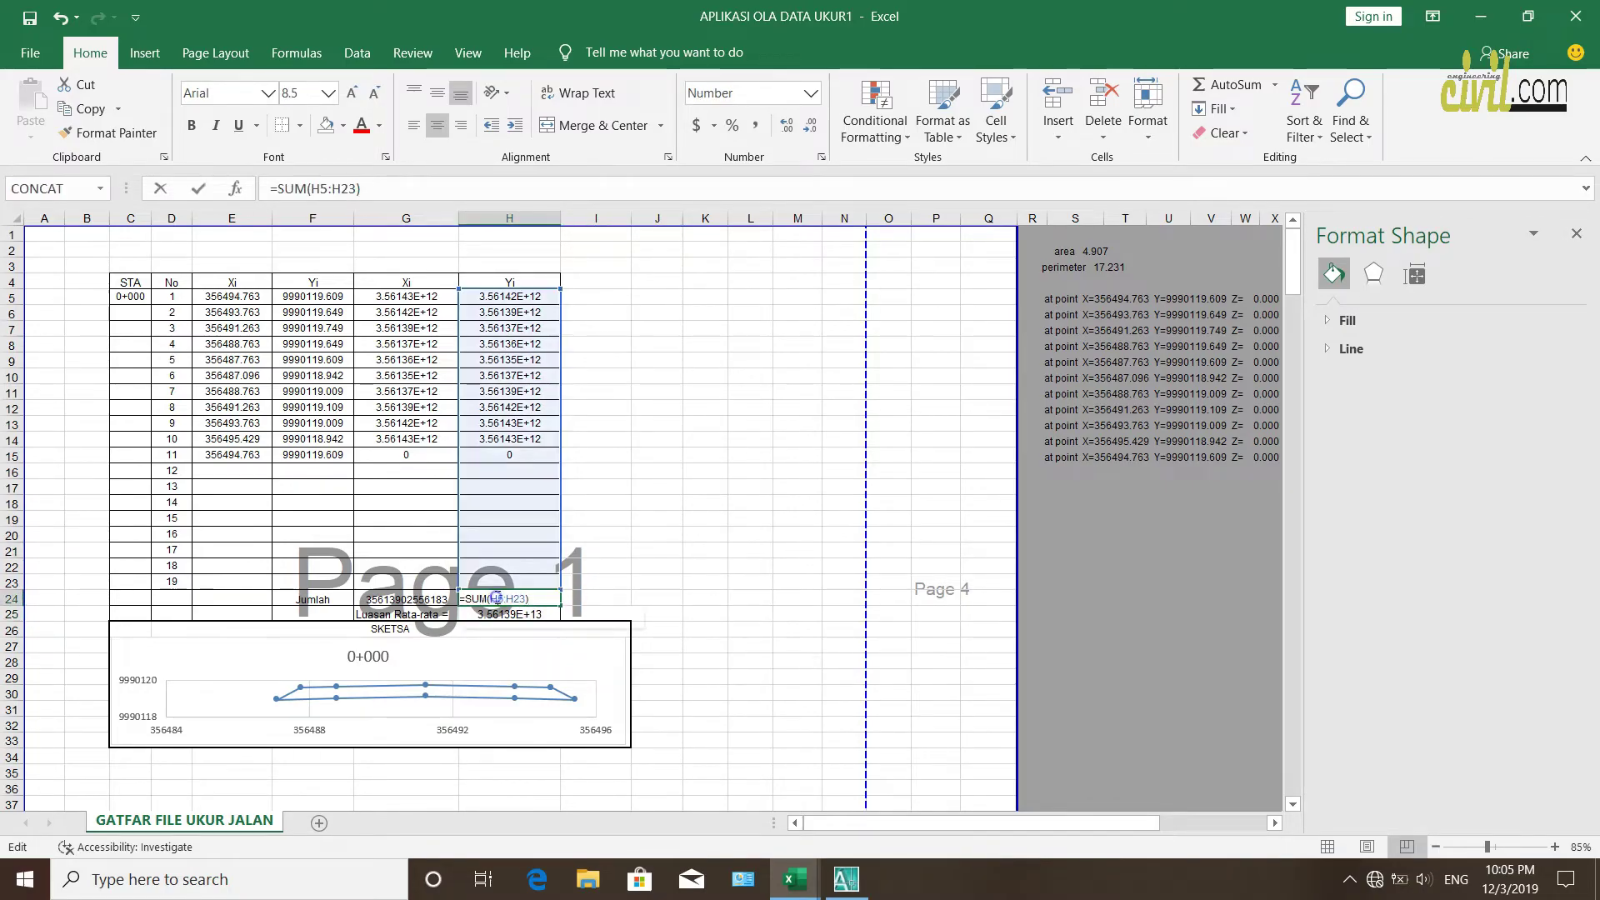
{"action": "left_click", "coordinate": [415, 597]}
{"action": "double_click", "coordinate": [415, 597]}
{"action": "key", "text": "Escape"}
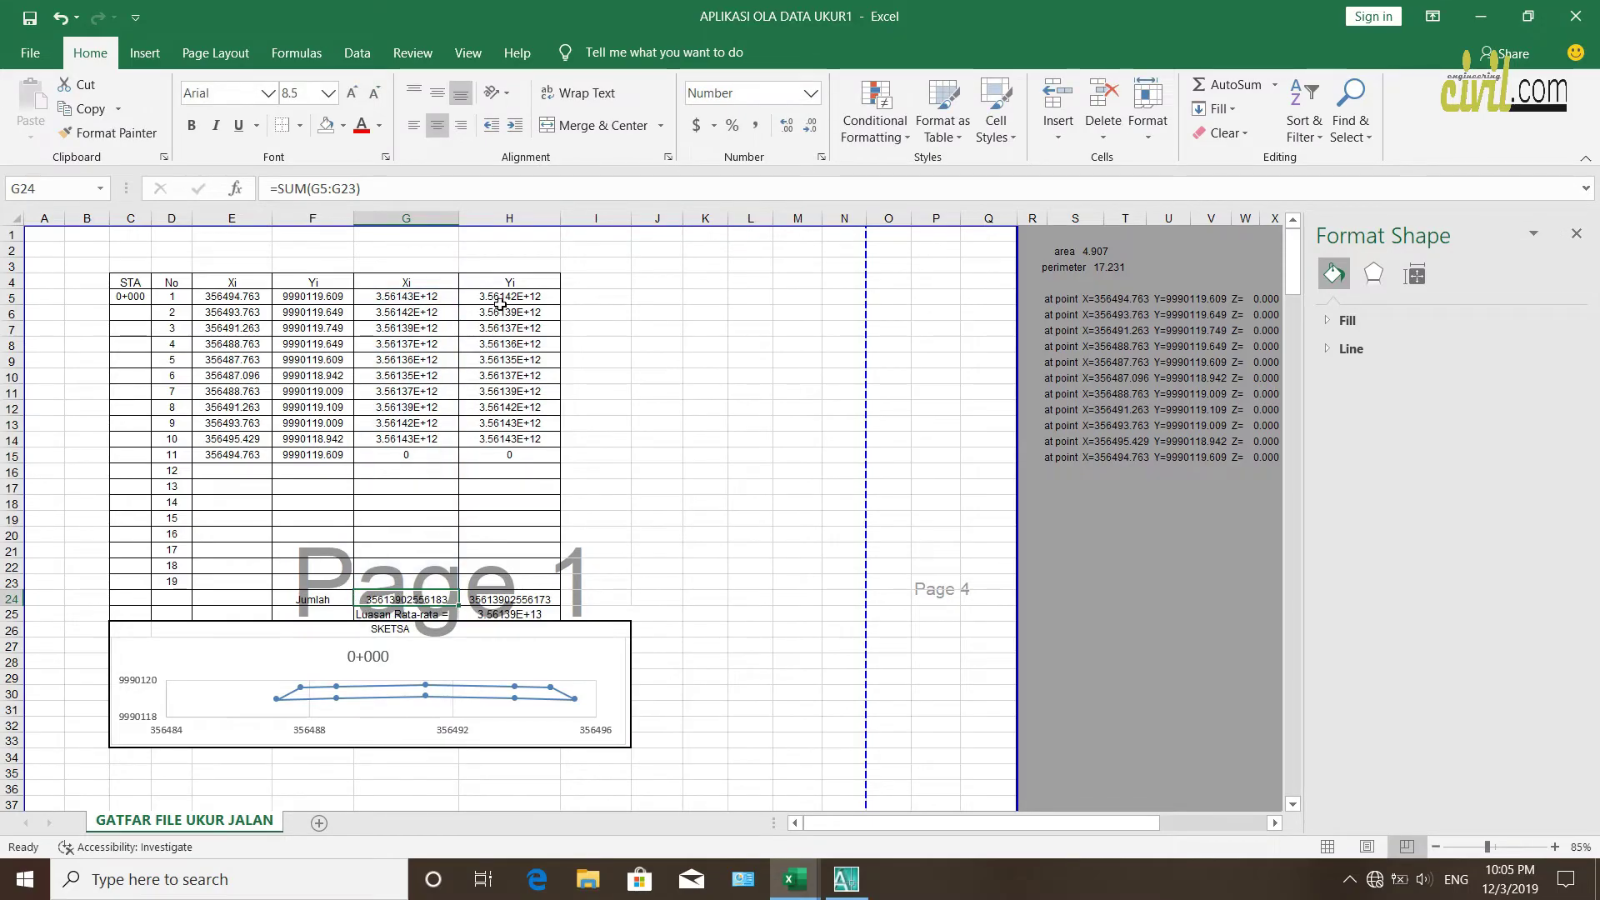
{"action": "double_click", "coordinate": [500, 302]}
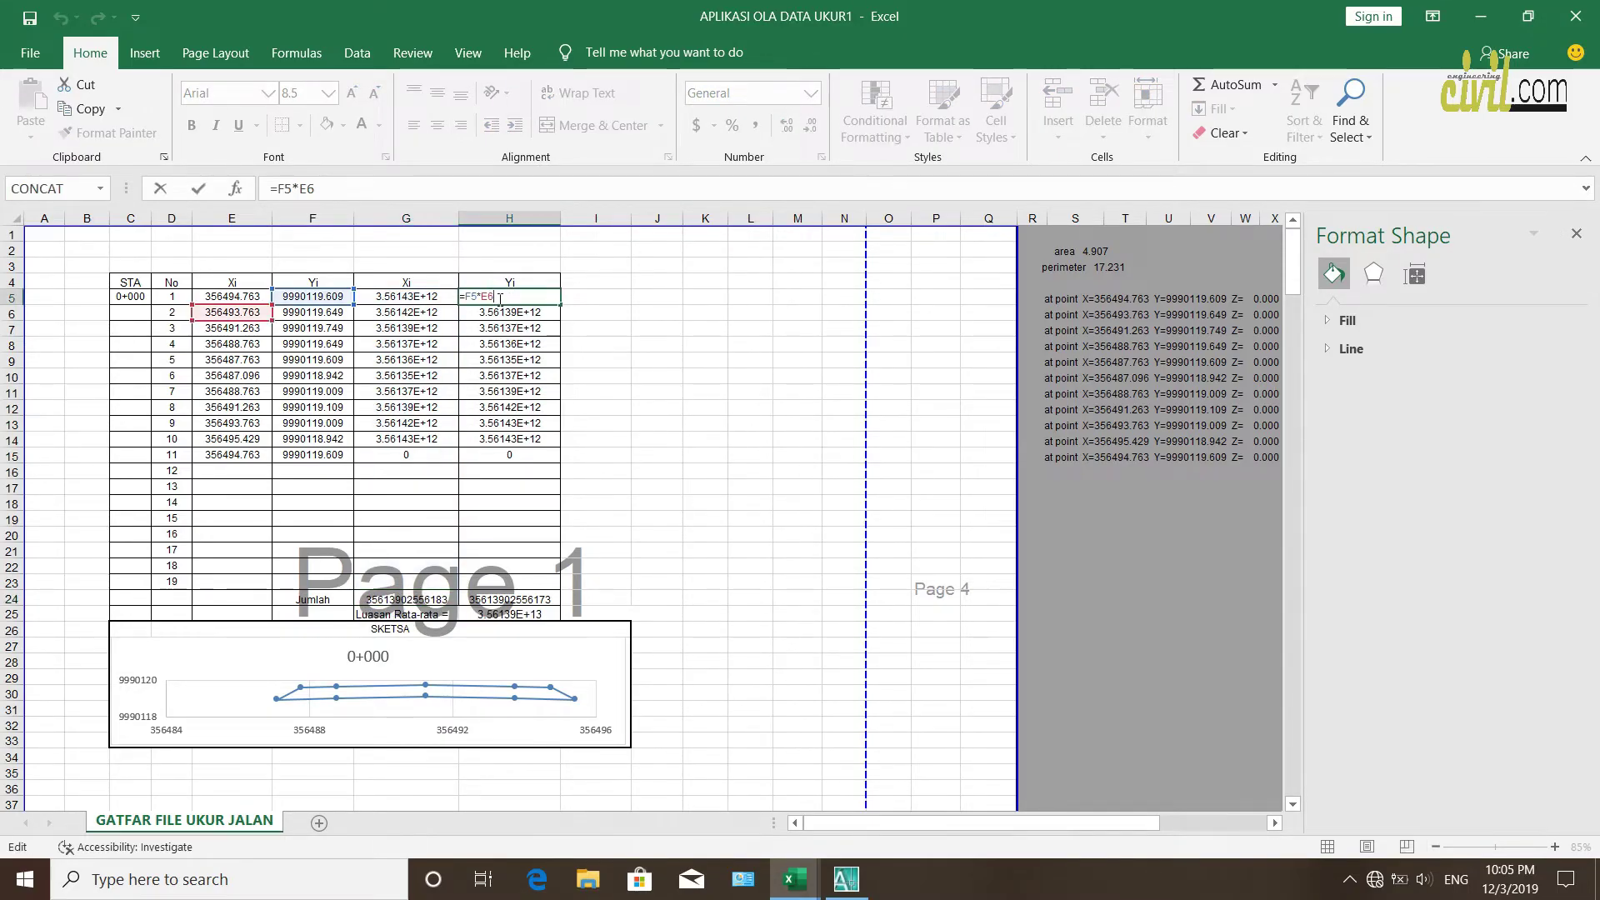
{"action": "left_click", "coordinate": [747, 440]}
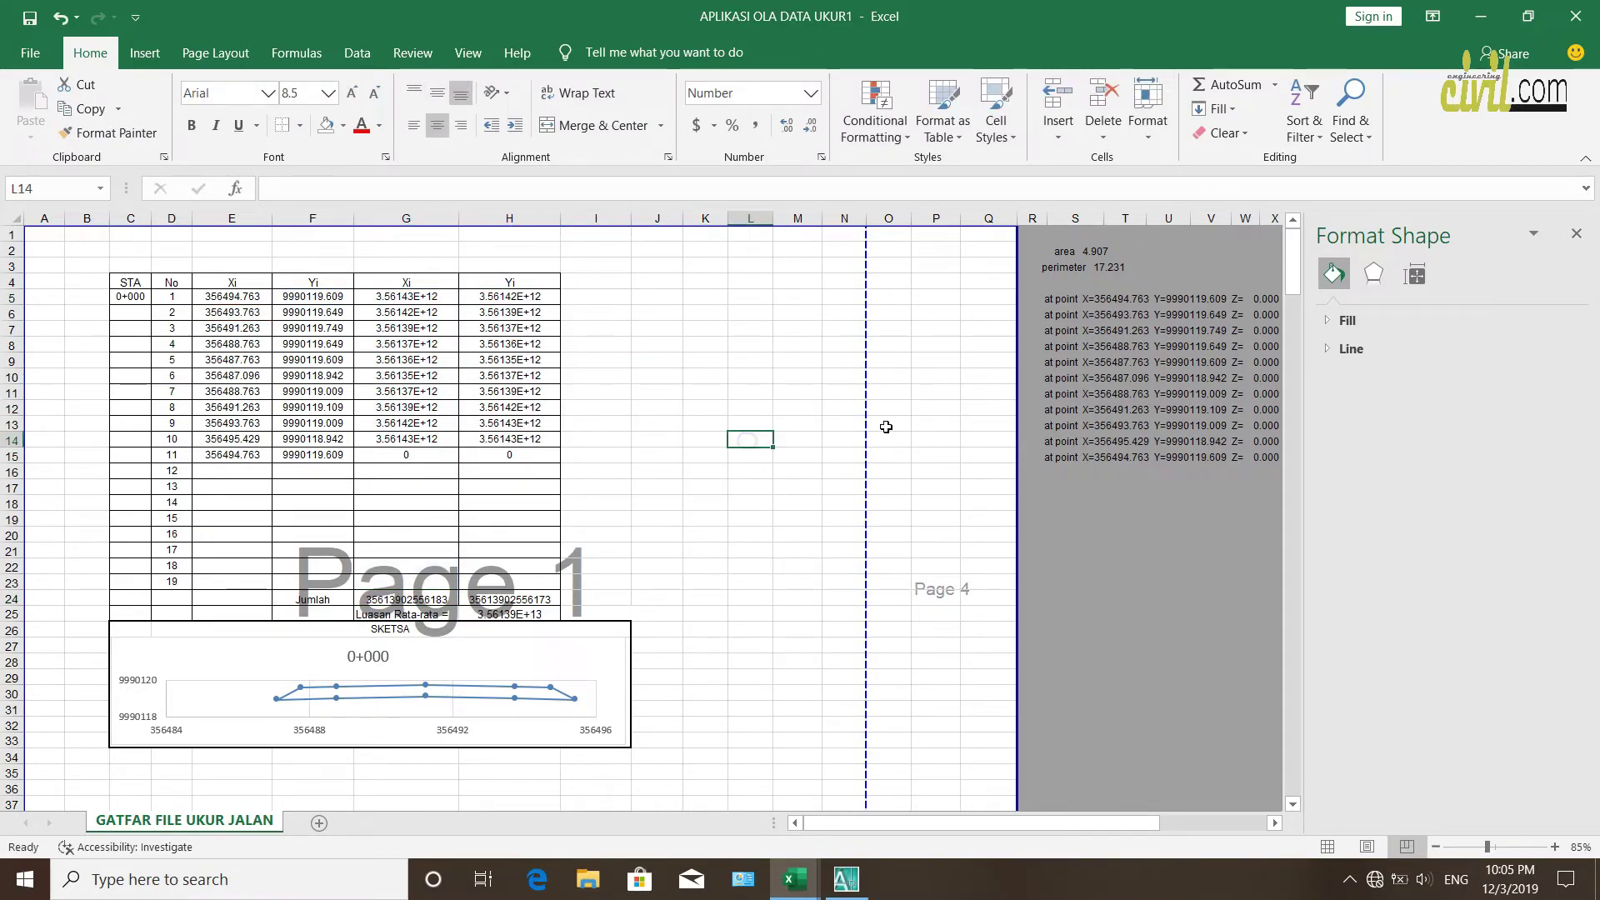
{"action": "left_click", "coordinate": [772, 452]}
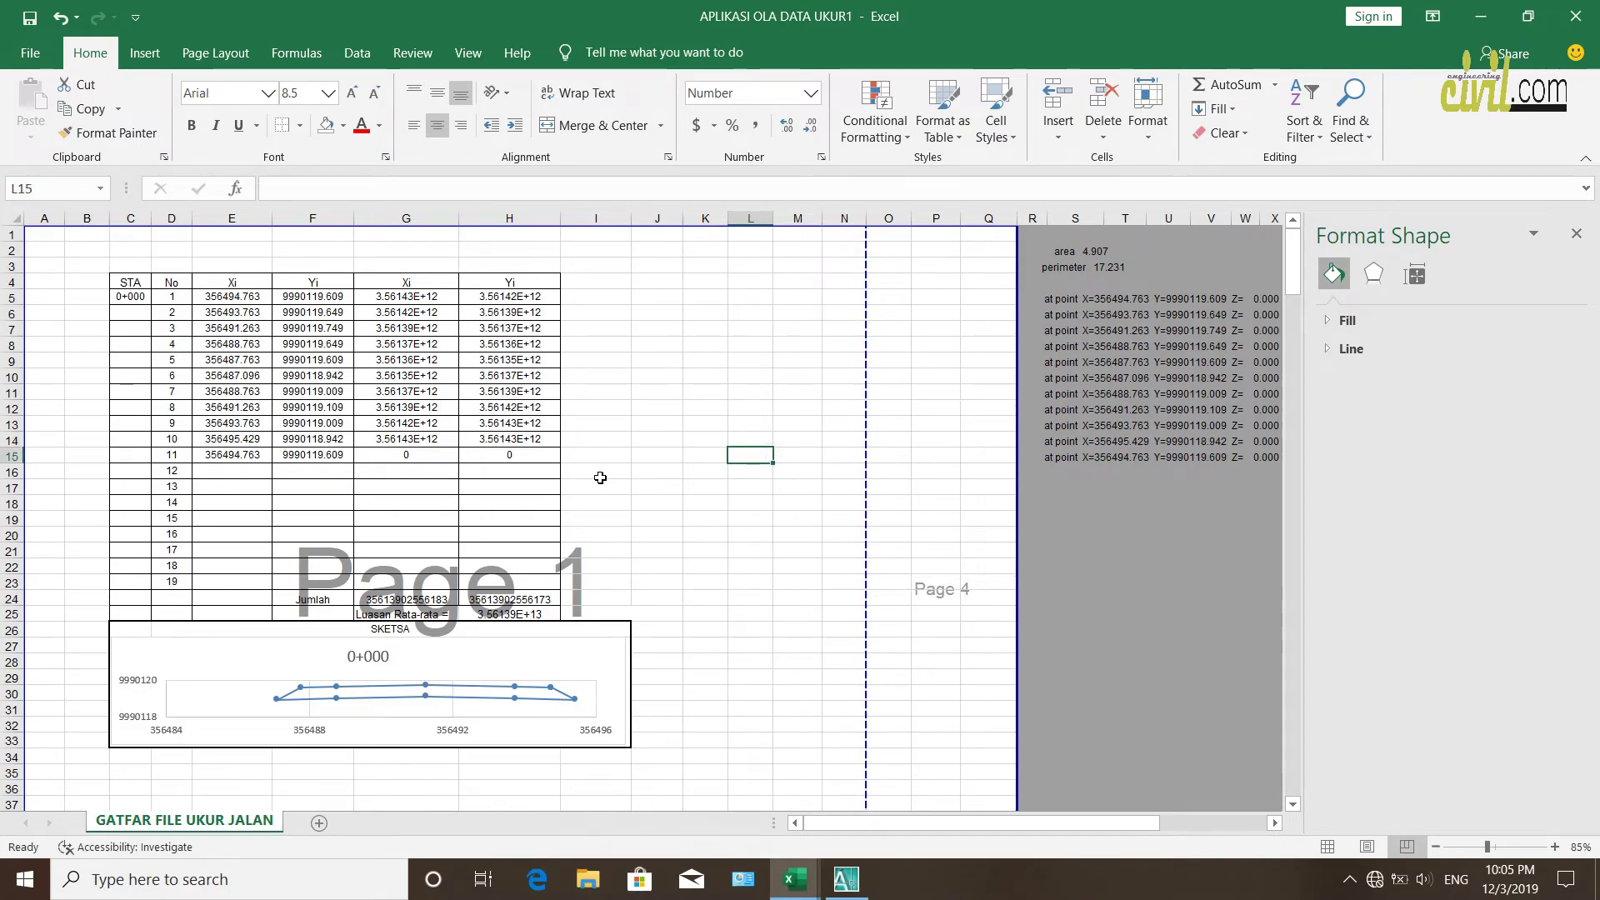
{"action": "double_click", "coordinate": [385, 297]}
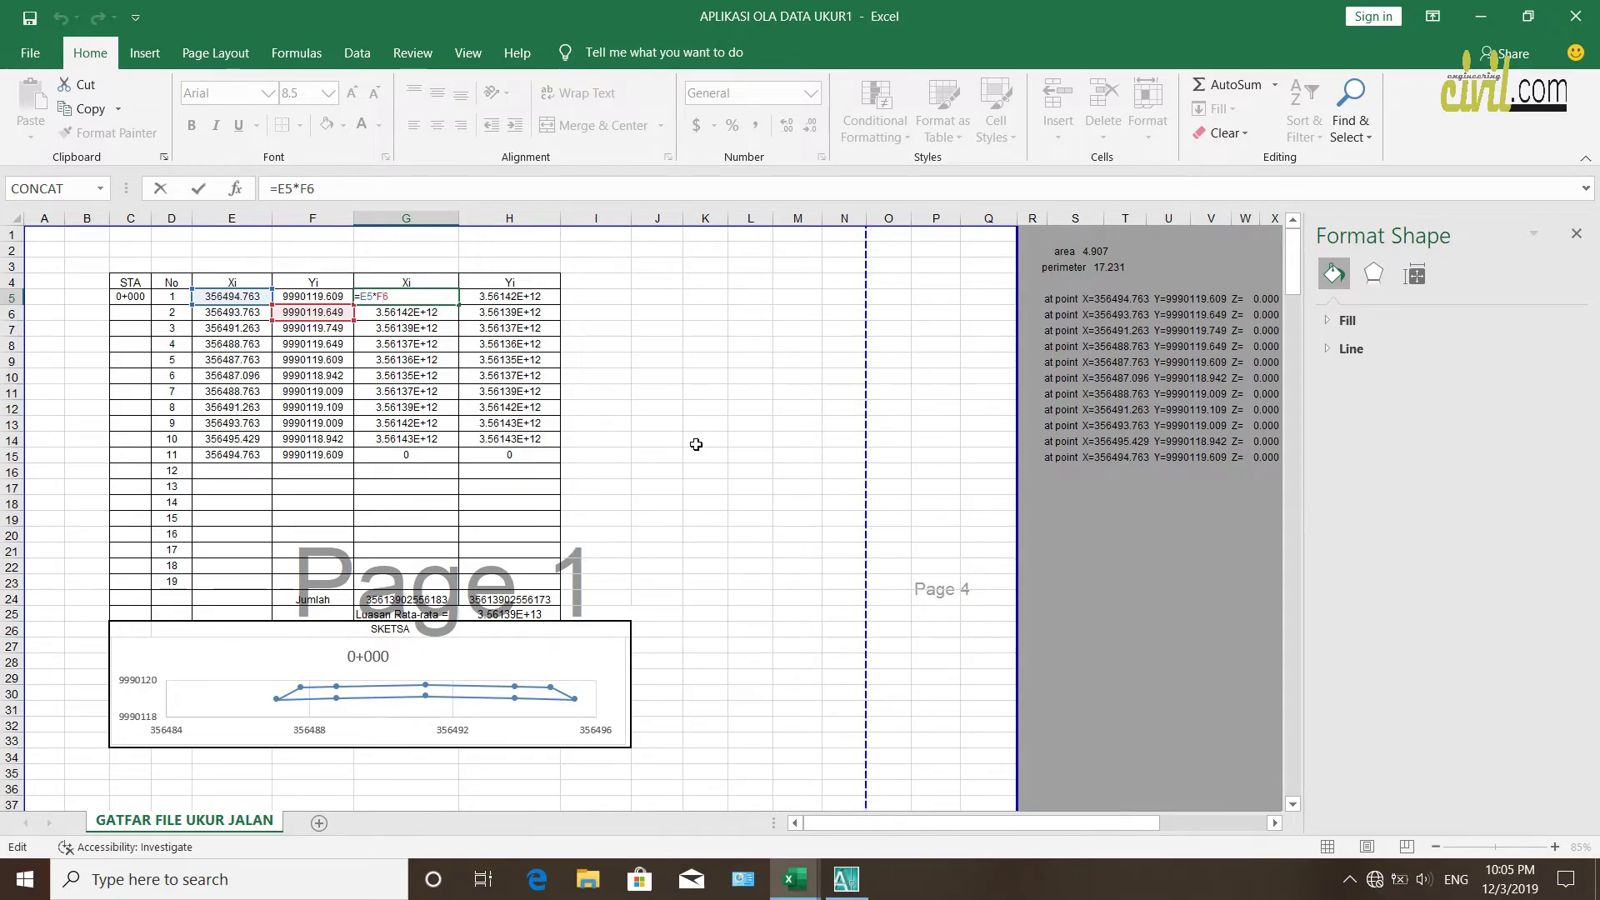
{"action": "left_click", "coordinate": [696, 444]}
Correct the formula in H25 to subtract the totals, giving =(G24-H24)/2
{"action": "left_click", "coordinate": [485, 611]}
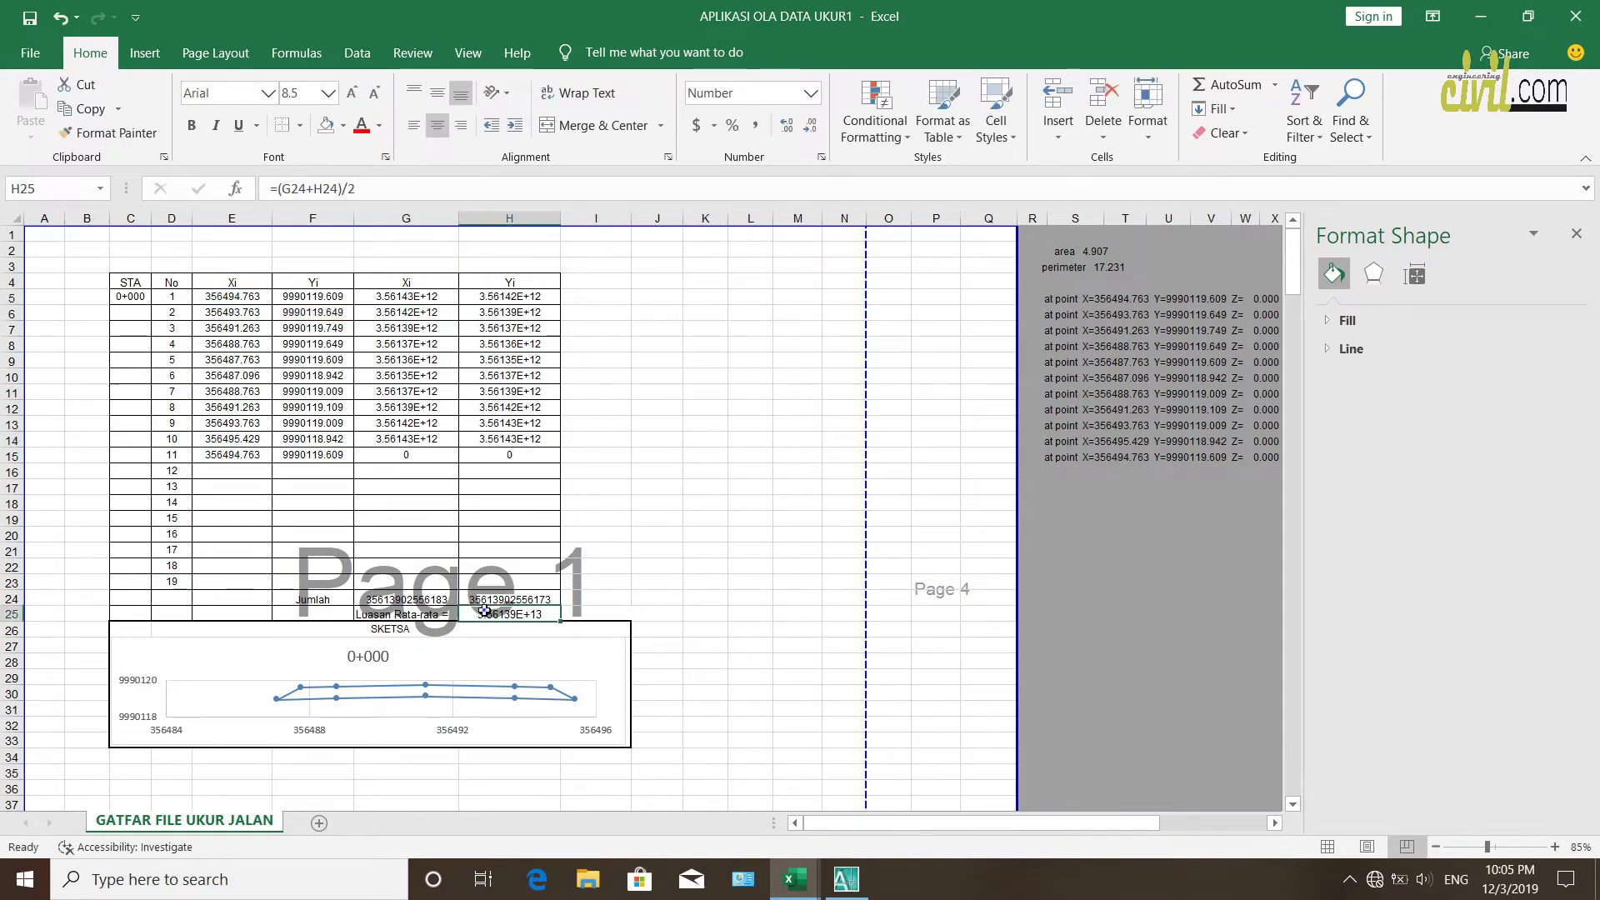
{"action": "double_click", "coordinate": [494, 614]}
{"action": "key", "text": "BackSpace"}
{"action": "type", "text": "-"}
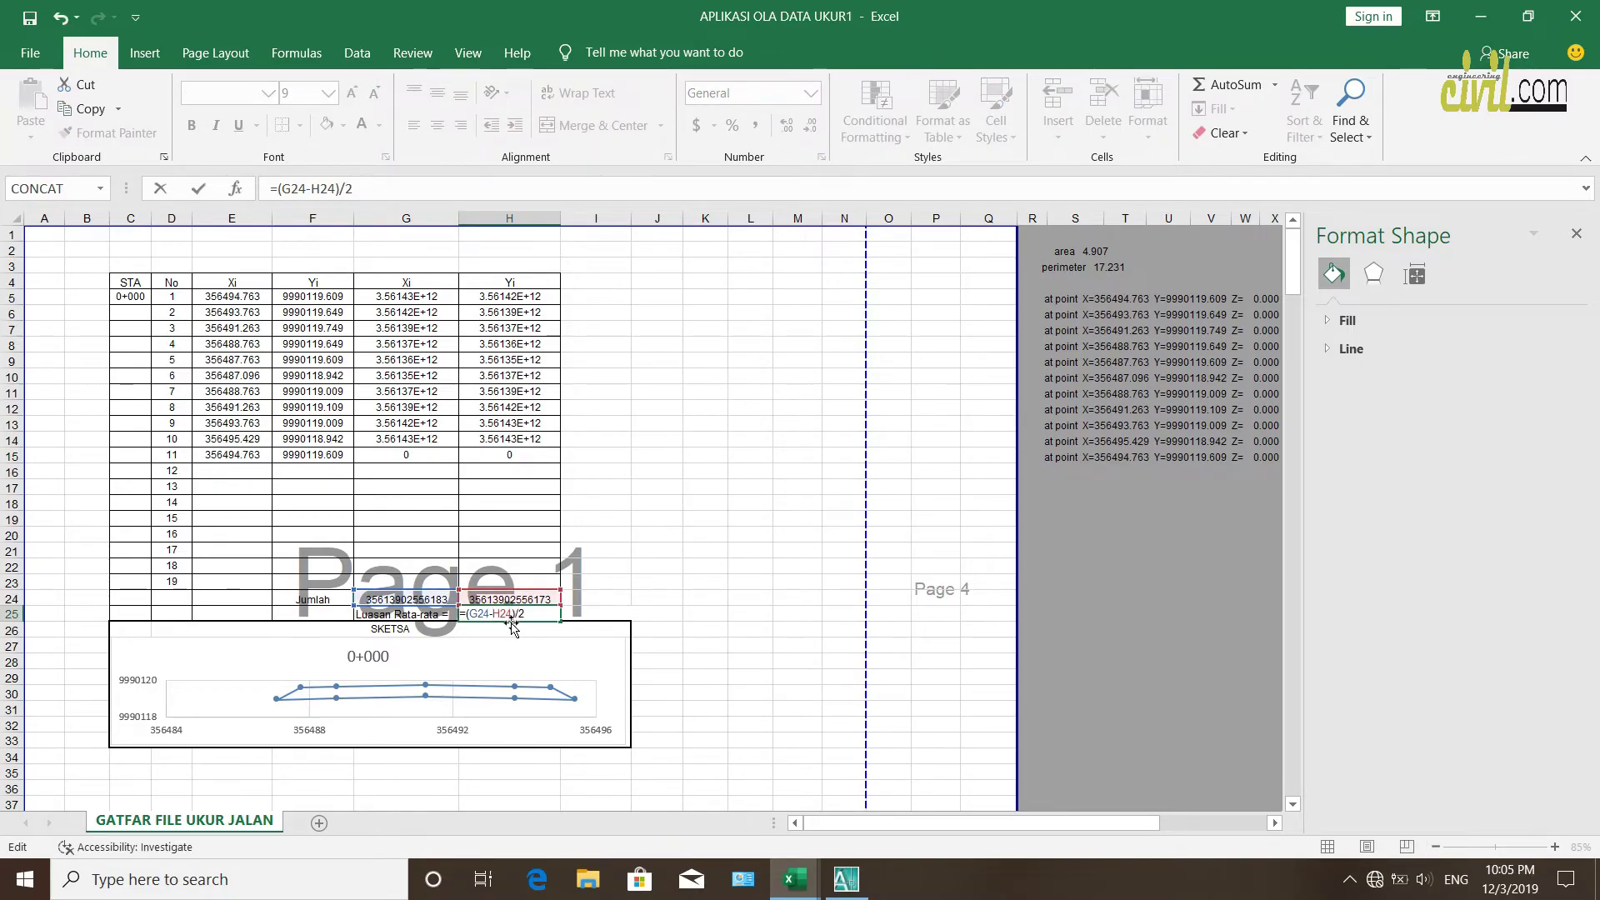
{"action": "left_click", "coordinate": [511, 627]}
{"action": "left_click", "coordinate": [706, 587]}
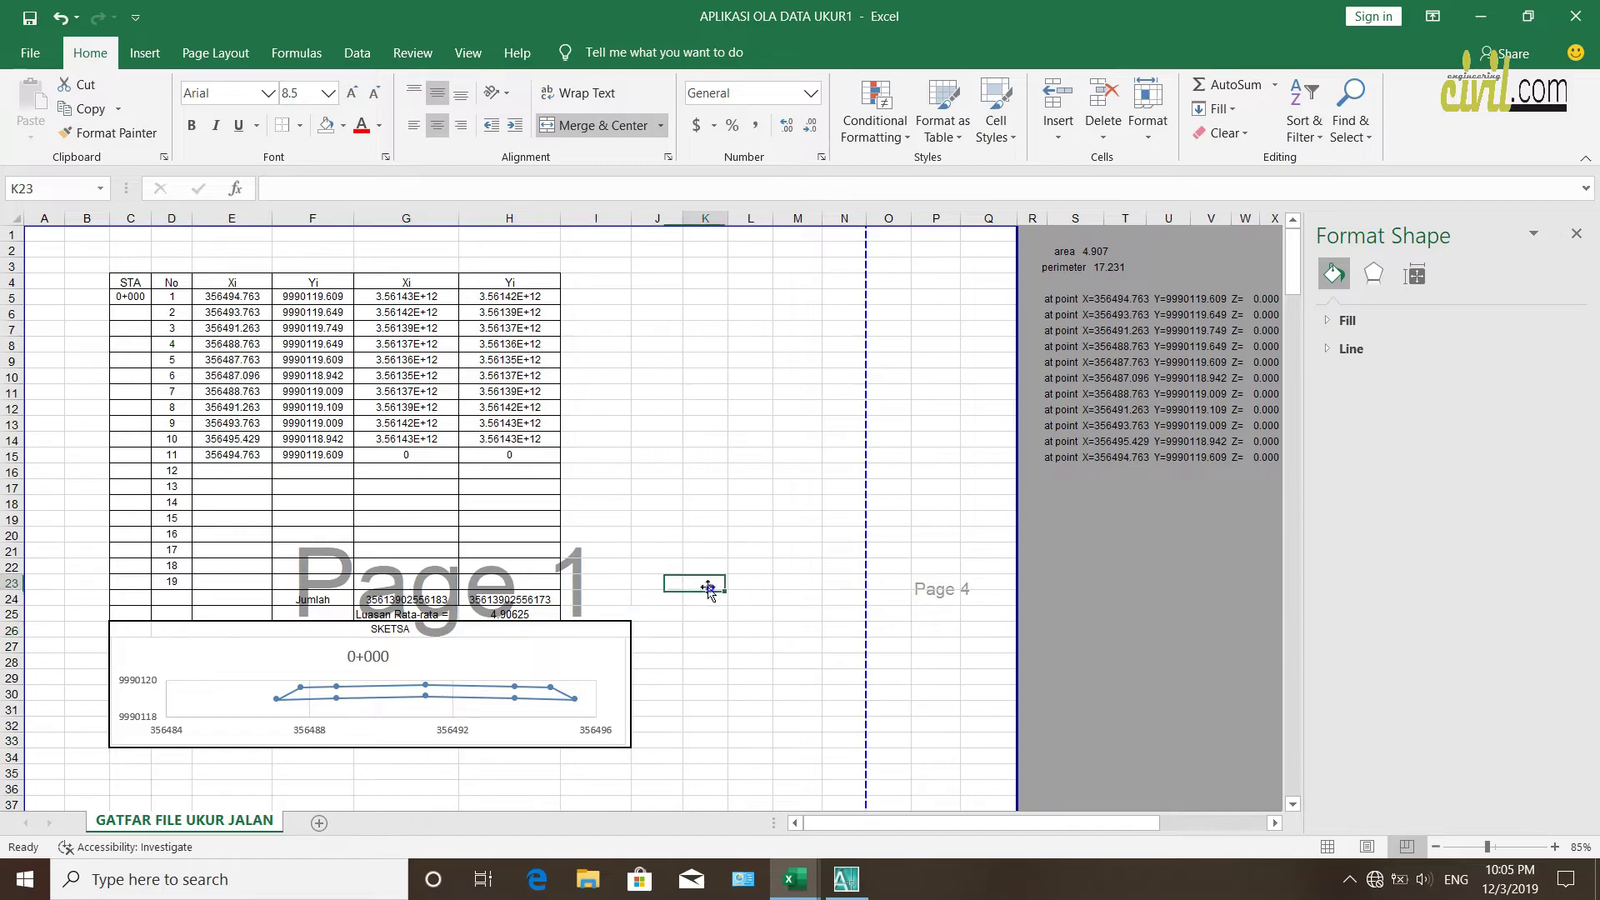
Compare the H25 result with the polyline area in R2 and format H25 to three decimals
{"action": "left_click", "coordinate": [536, 617]}
{"action": "left_click", "coordinate": [802, 585]}
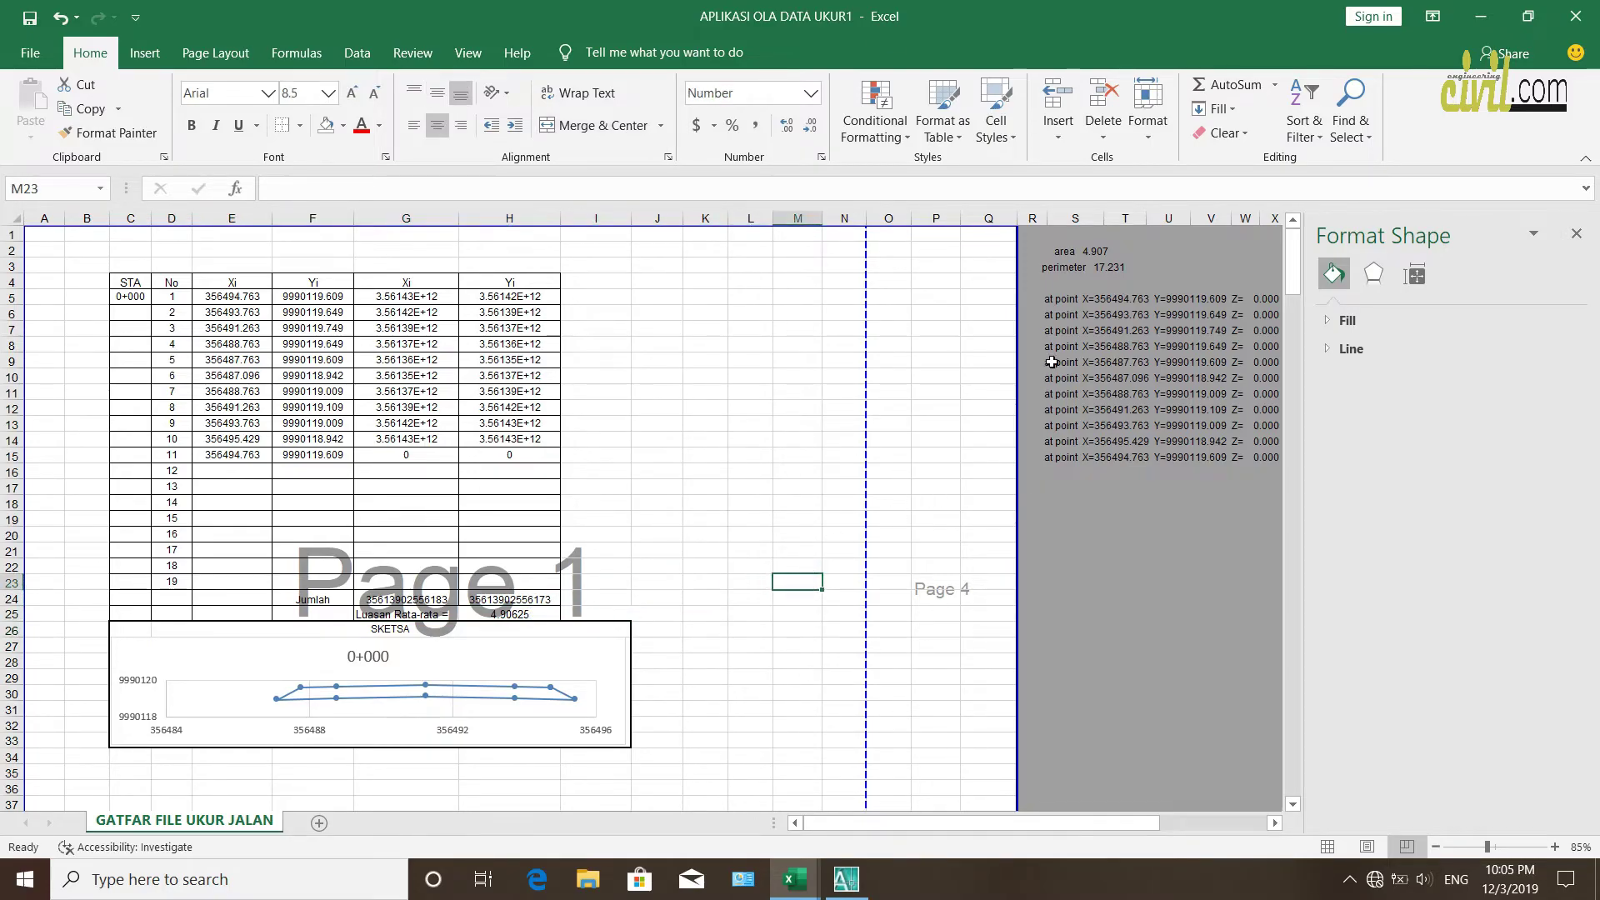
{"action": "left_click", "coordinate": [1110, 250]}
{"action": "left_click", "coordinate": [1039, 249]}
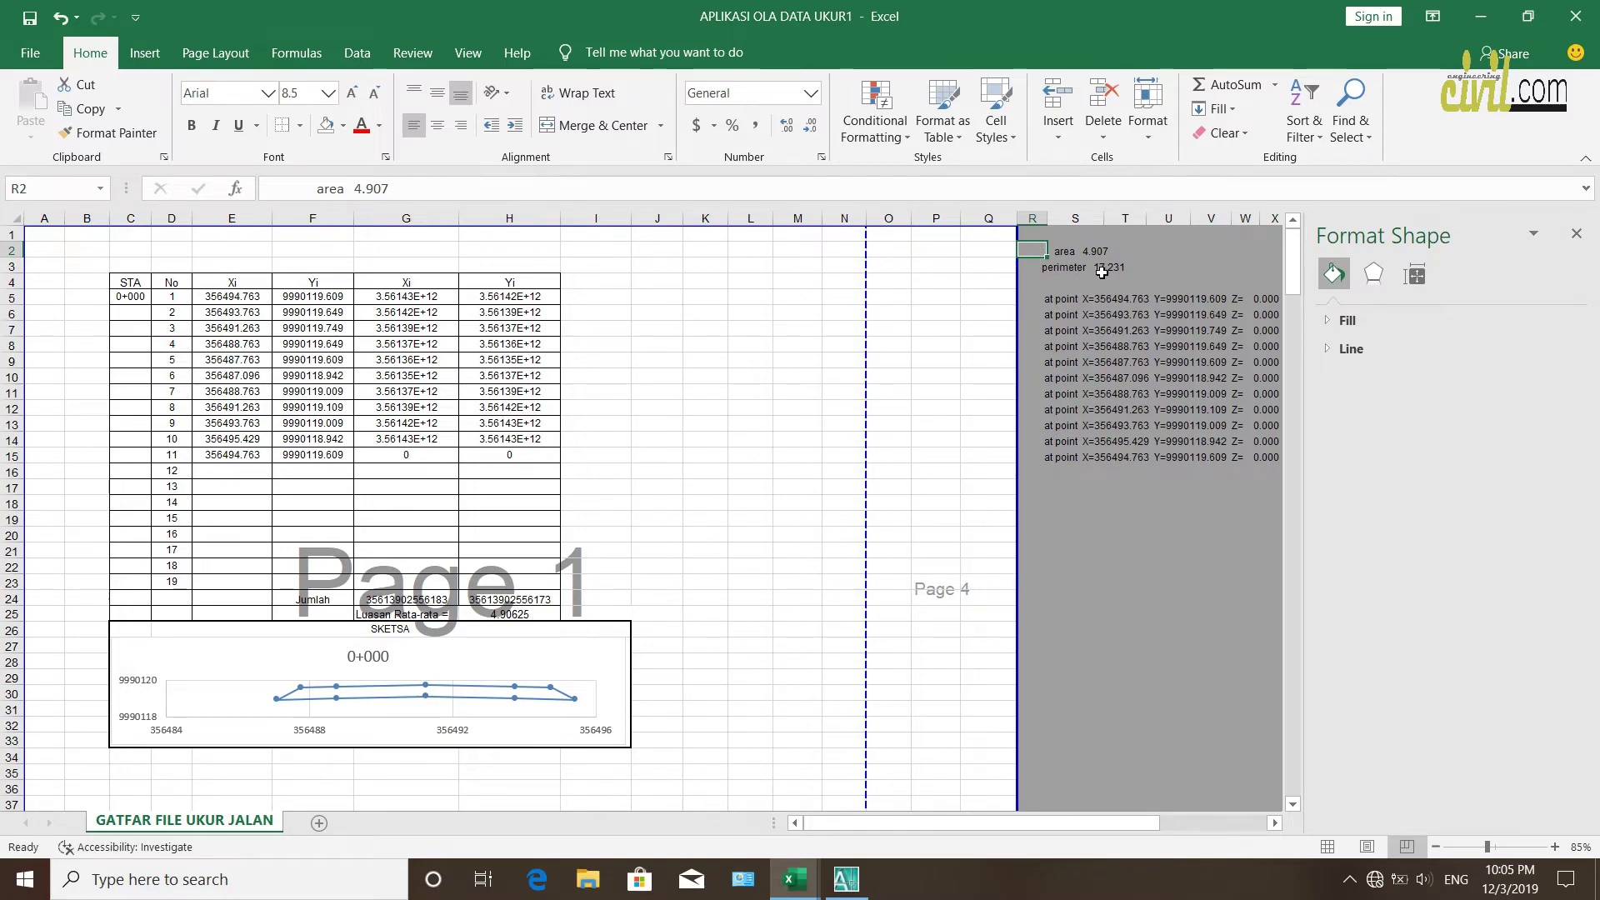
{"action": "left_click", "coordinate": [833, 485]}
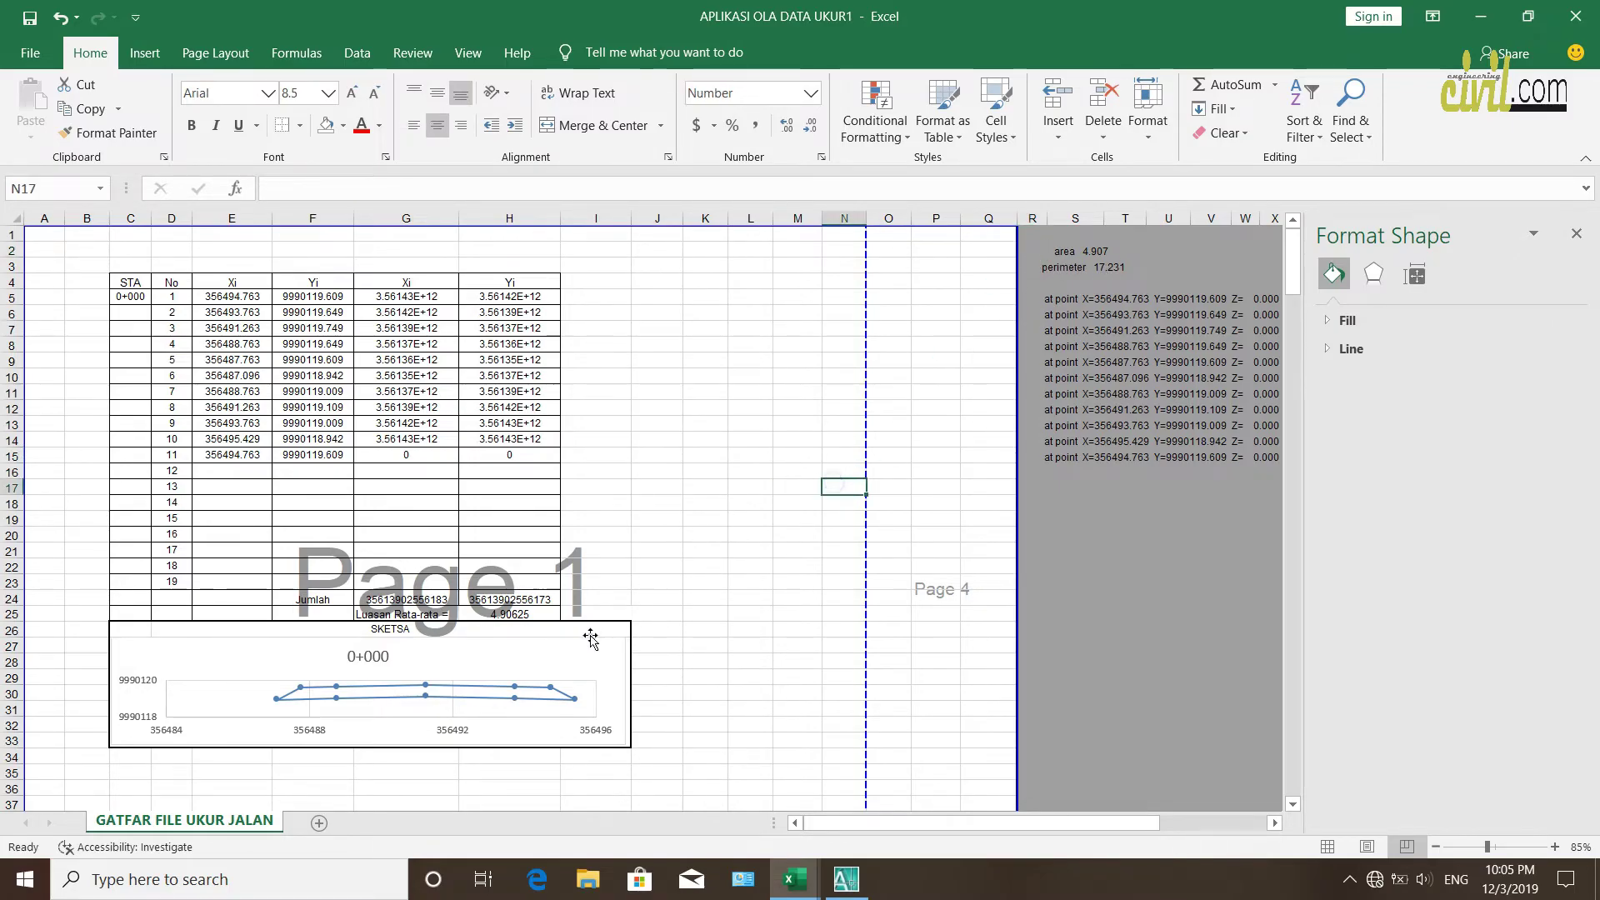
{"action": "left_click", "coordinate": [520, 613]}
{"action": "left_click", "coordinate": [810, 125]}
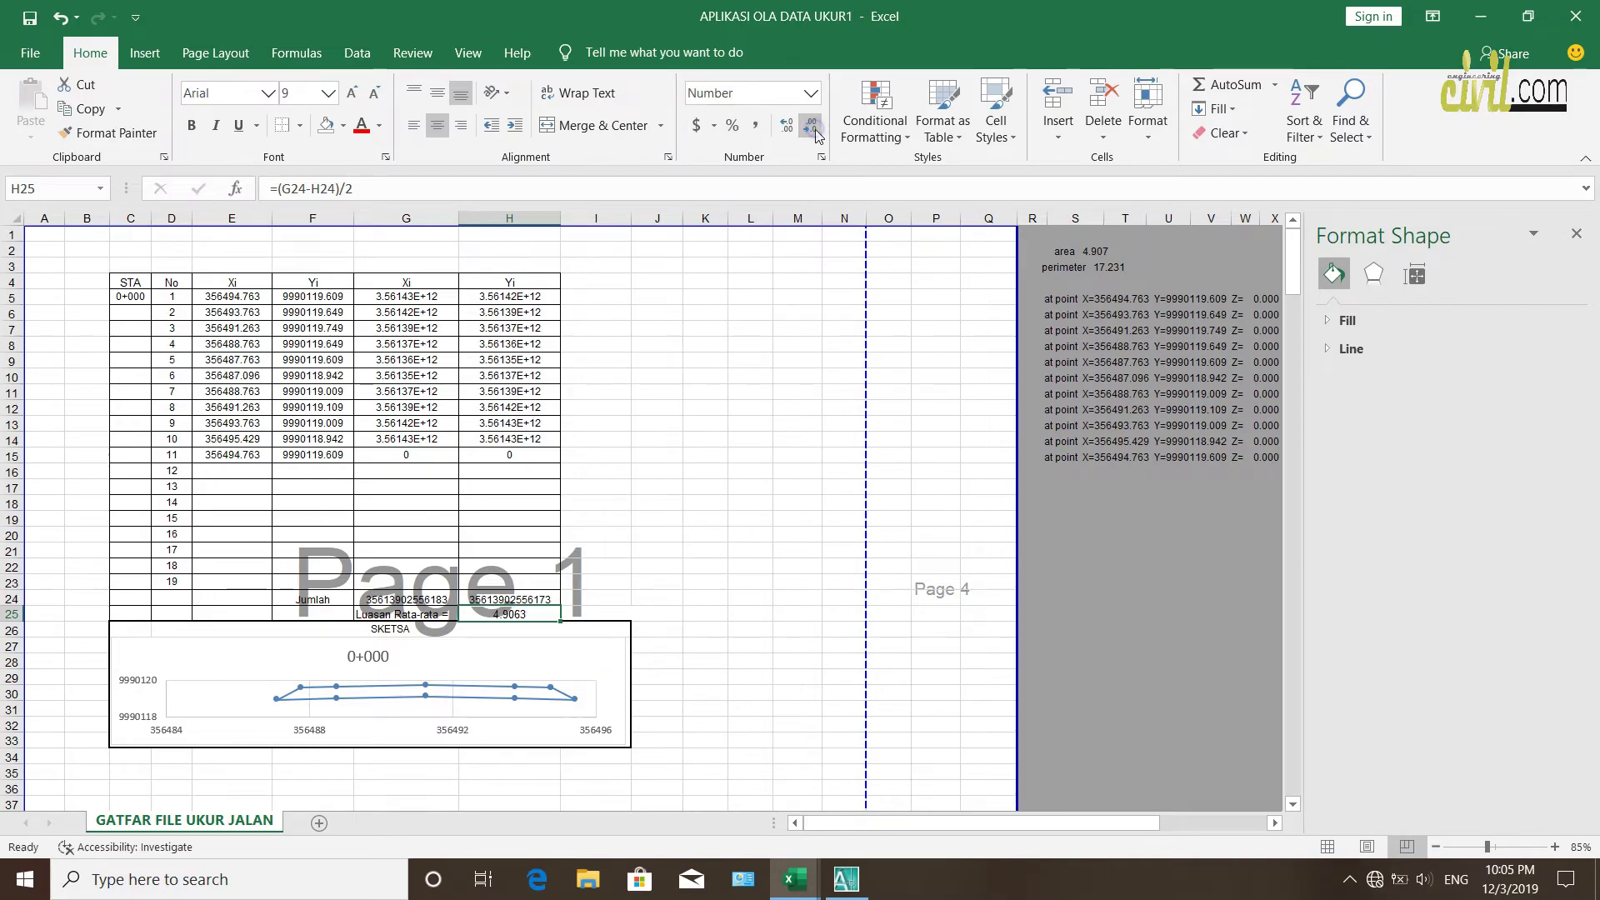
{"action": "left_click", "coordinate": [810, 125]}
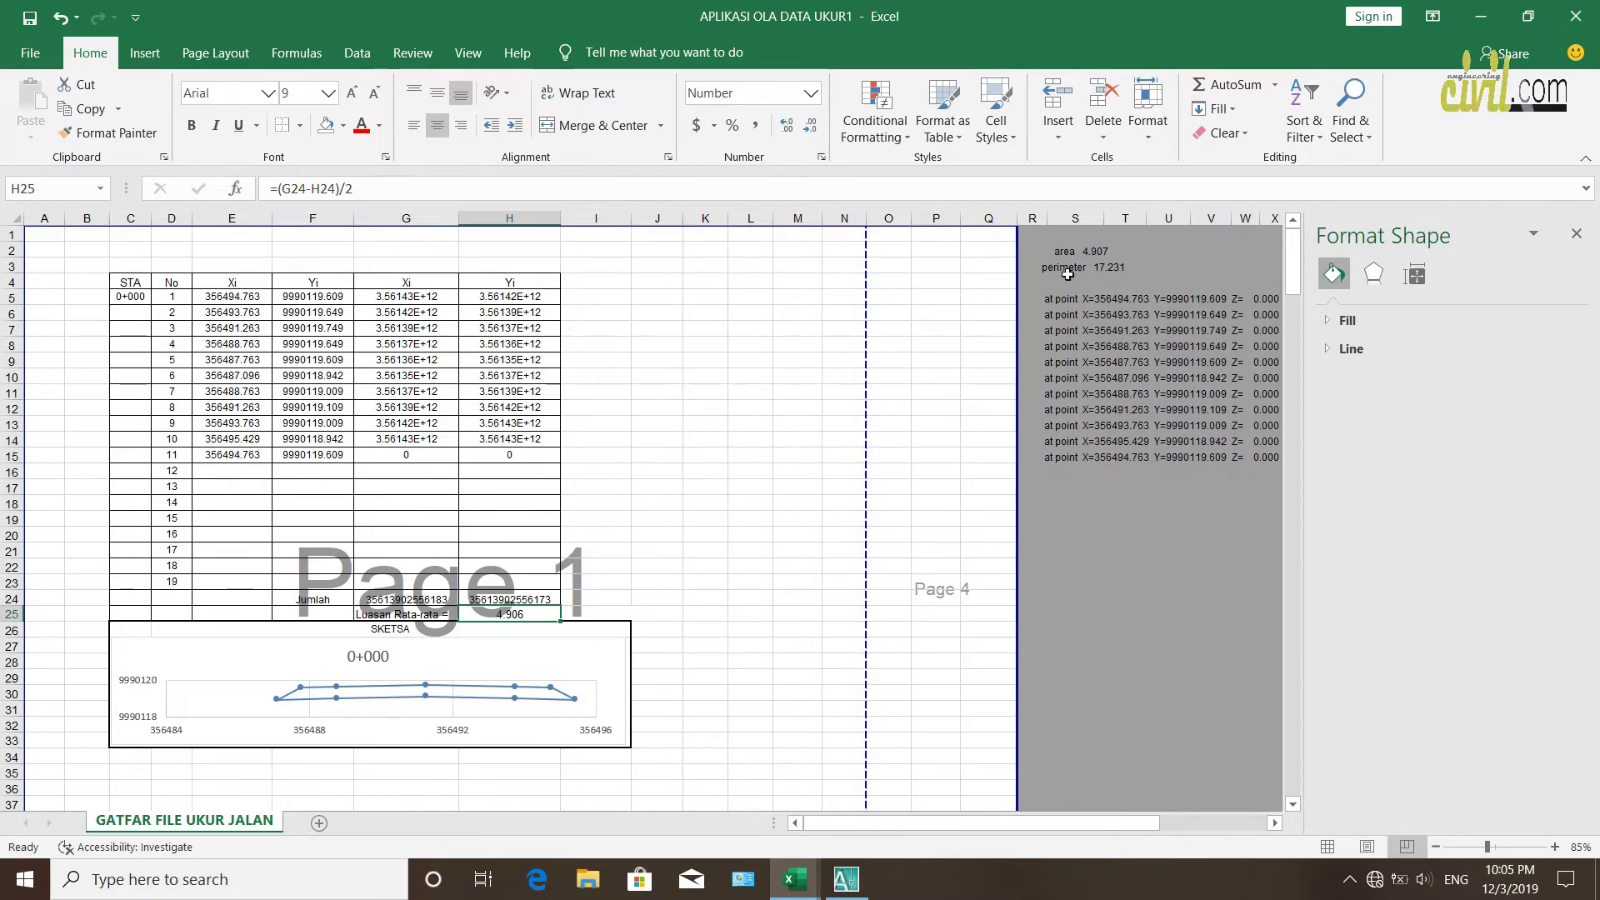
{"action": "left_click", "coordinate": [802, 388]}
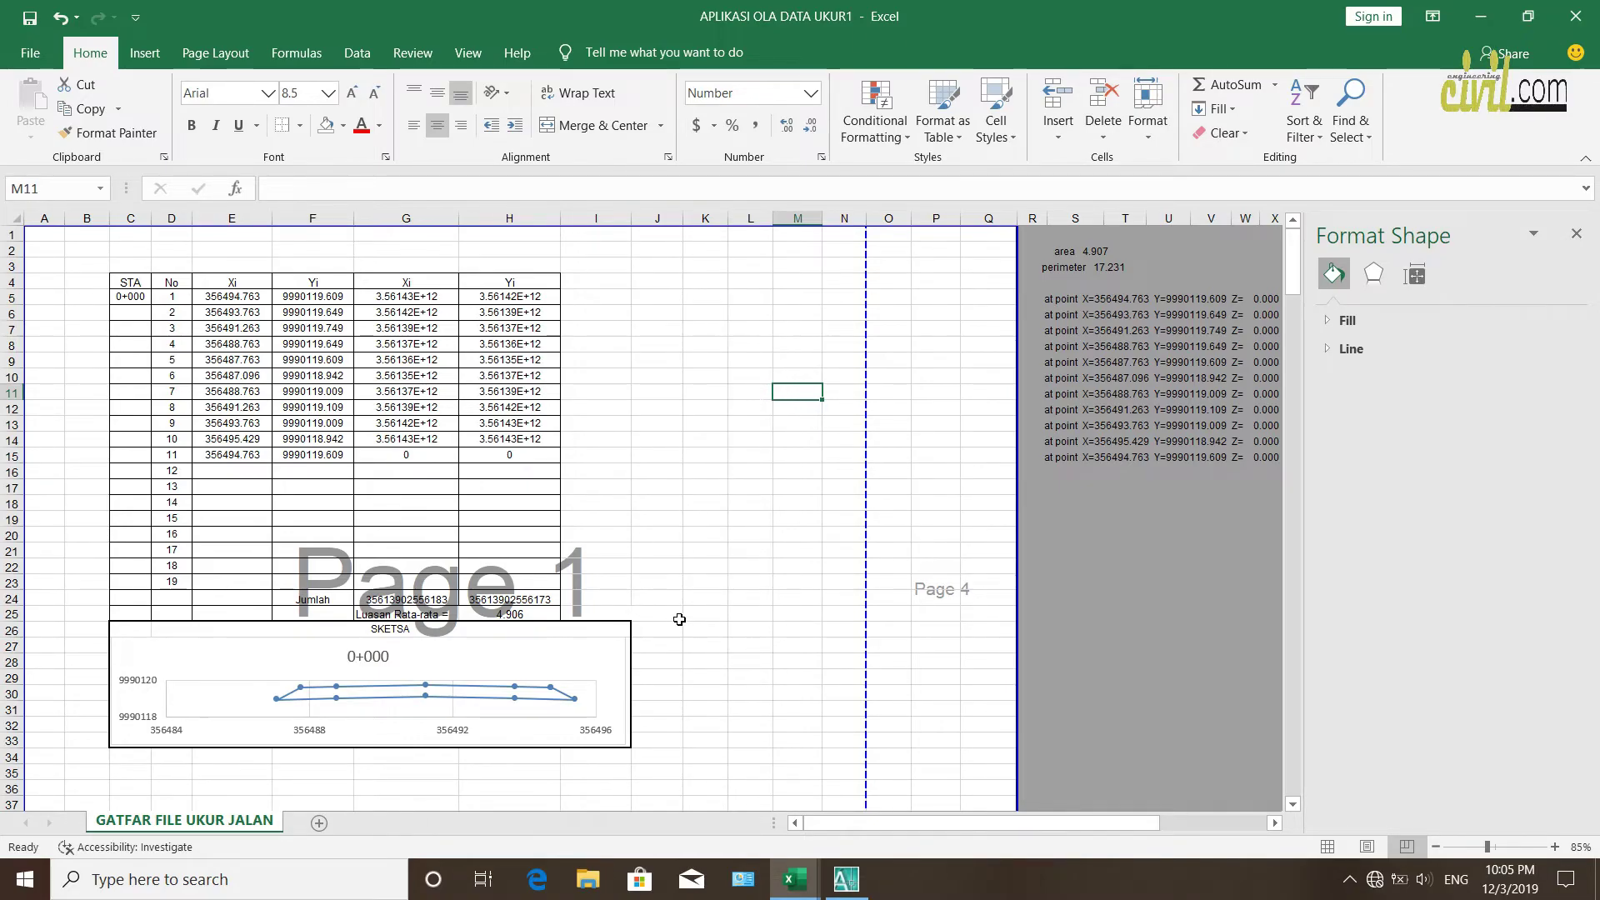
{"action": "left_click", "coordinate": [527, 614]}
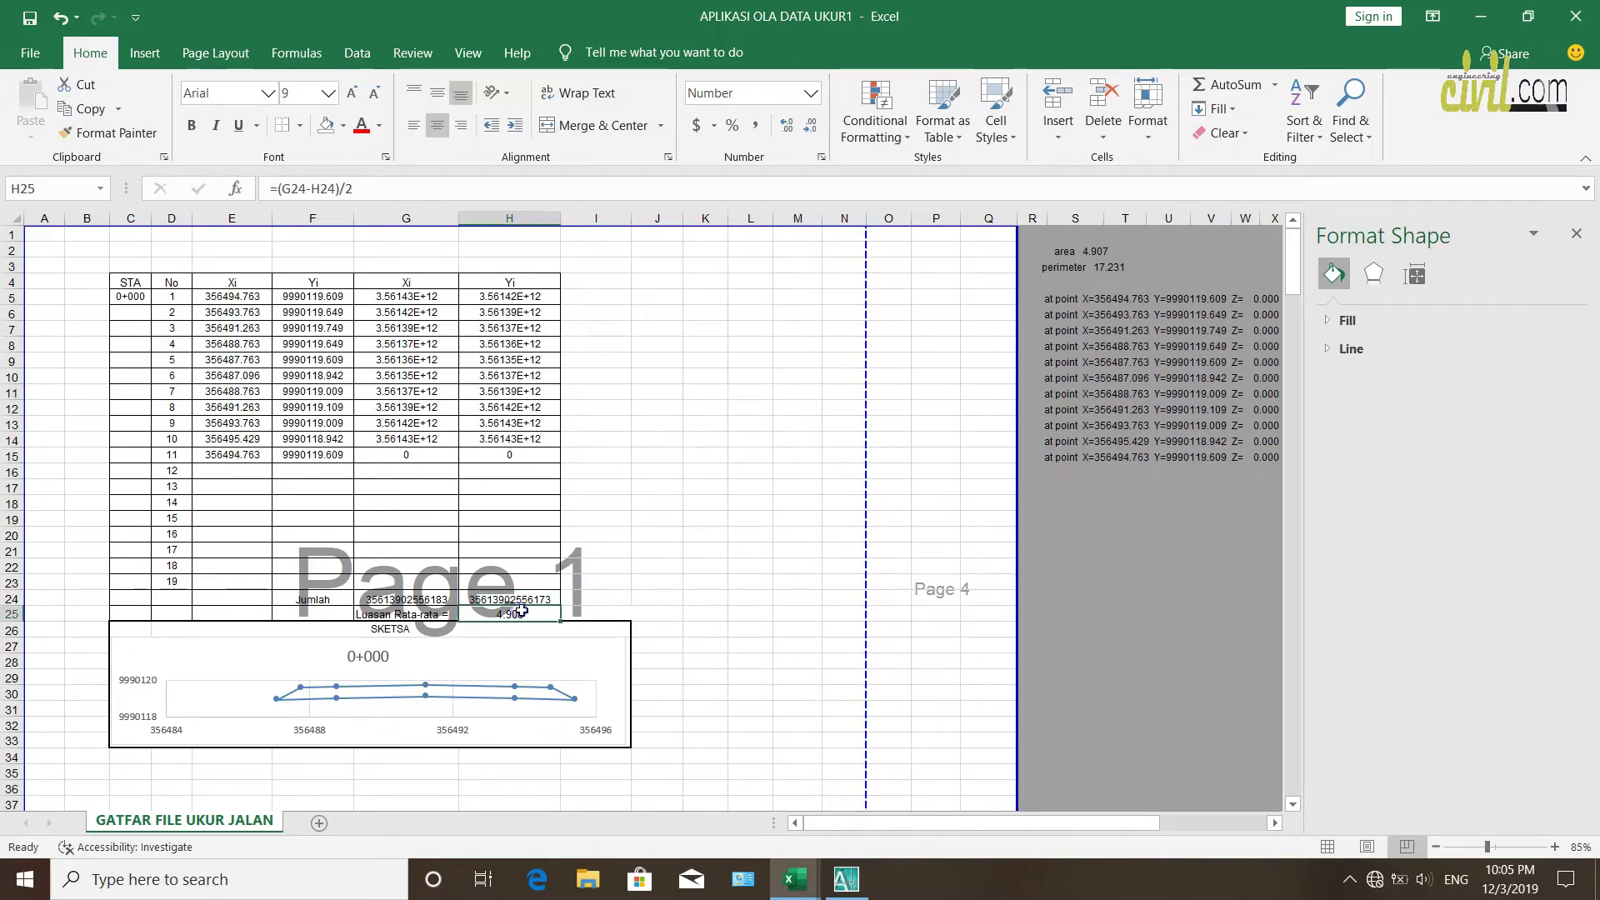
{"action": "left_click", "coordinate": [787, 502]}
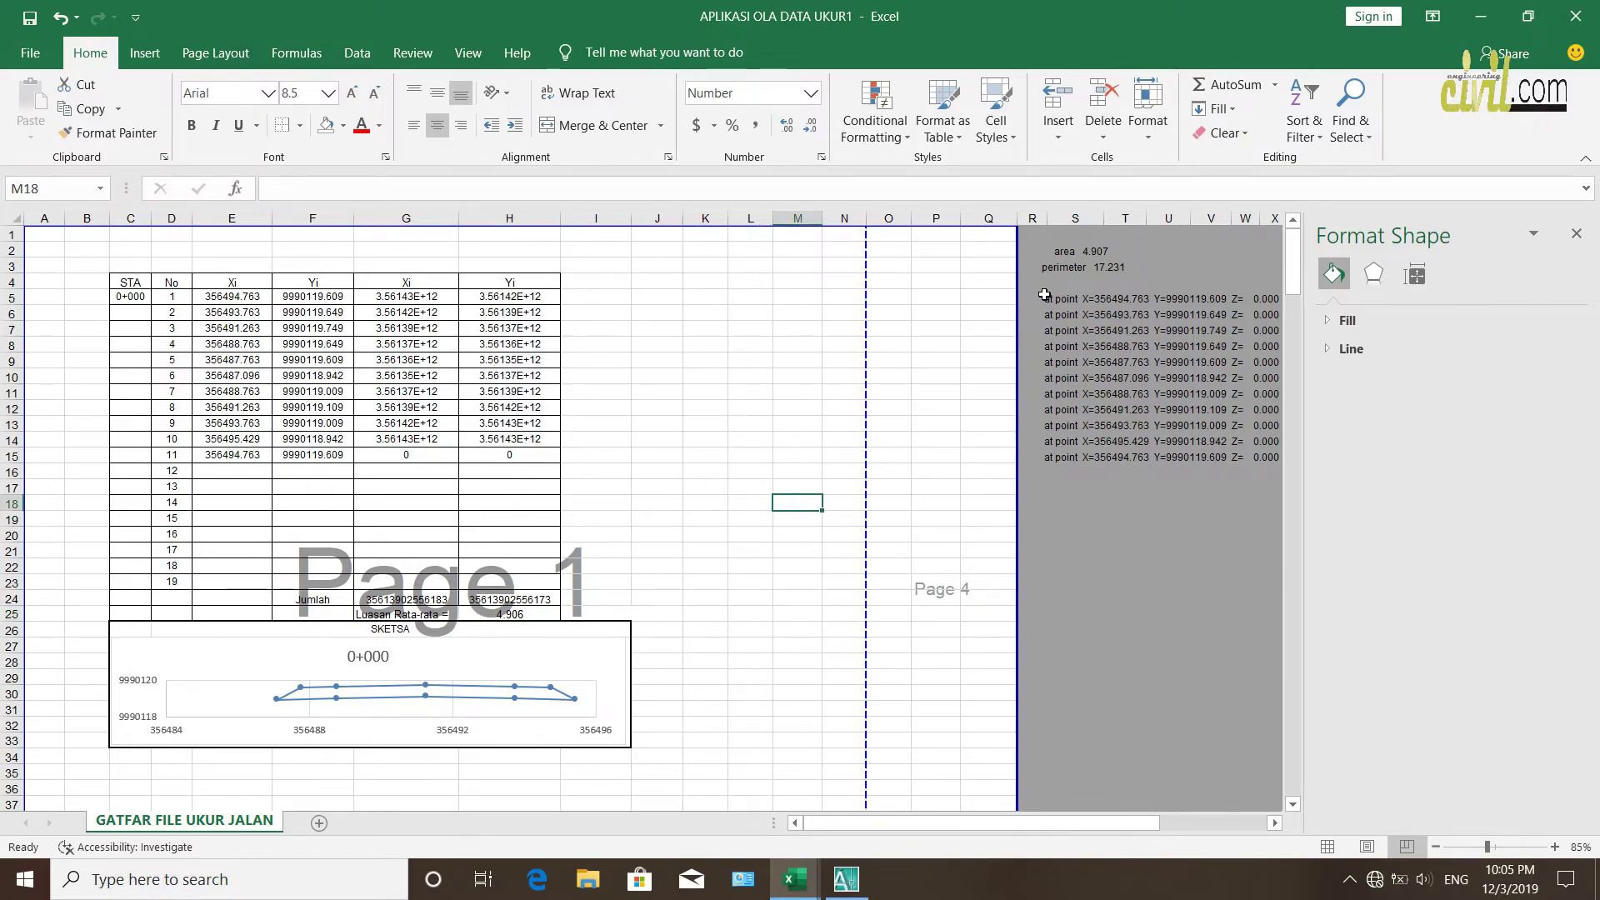
{"action": "left_click", "coordinate": [702, 481]}
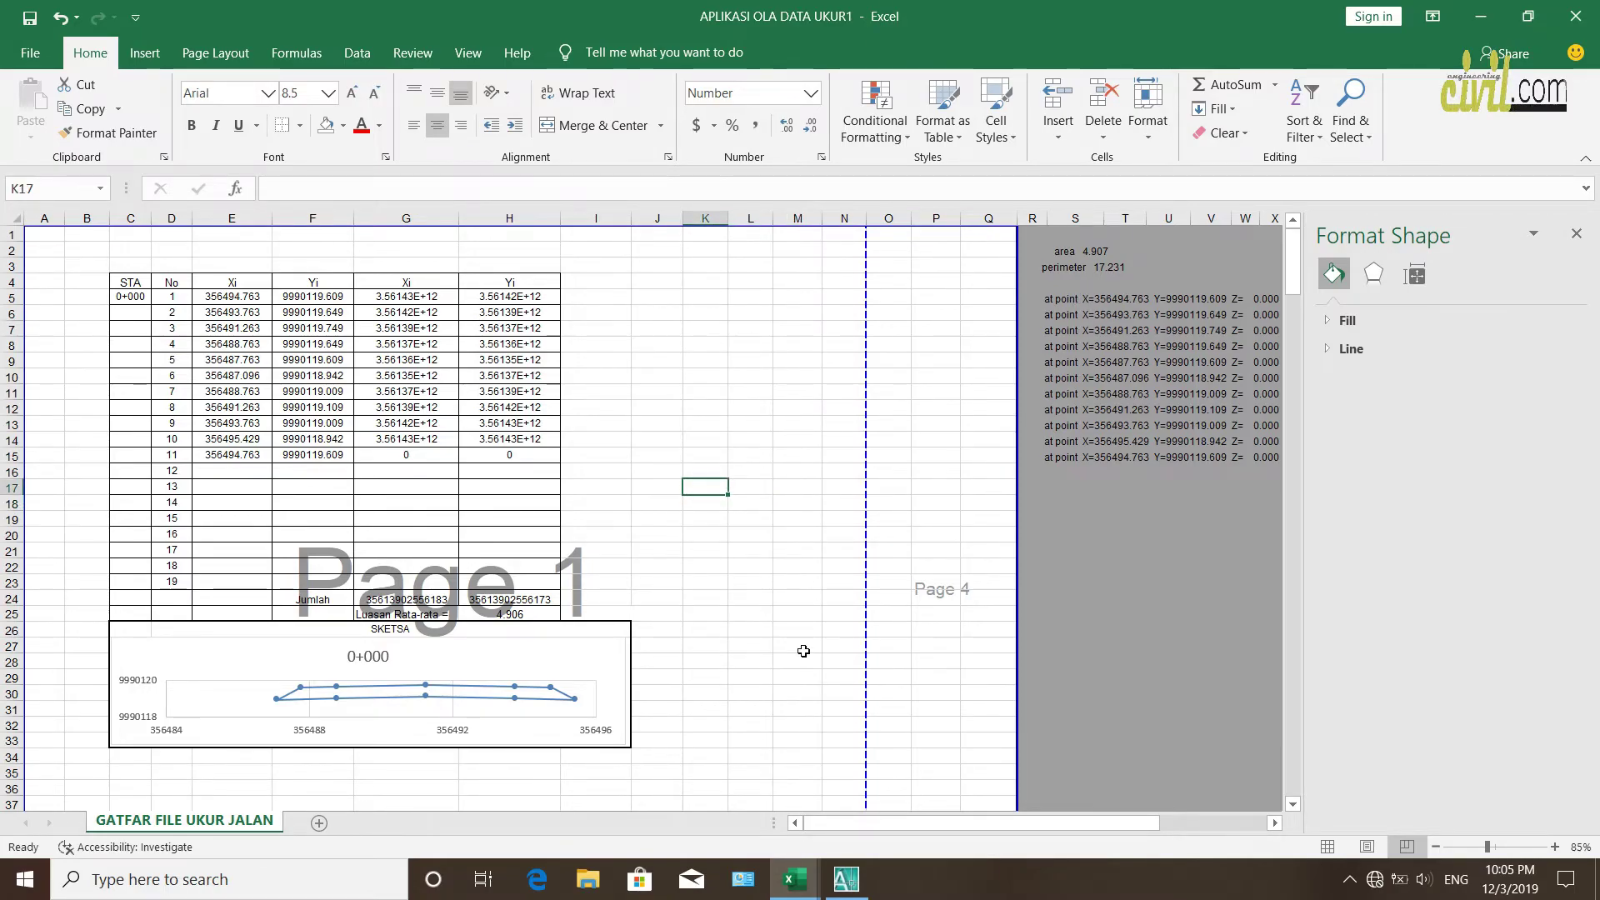
{"action": "left_click", "coordinate": [755, 683]}
{"action": "left_click", "coordinate": [666, 630]}
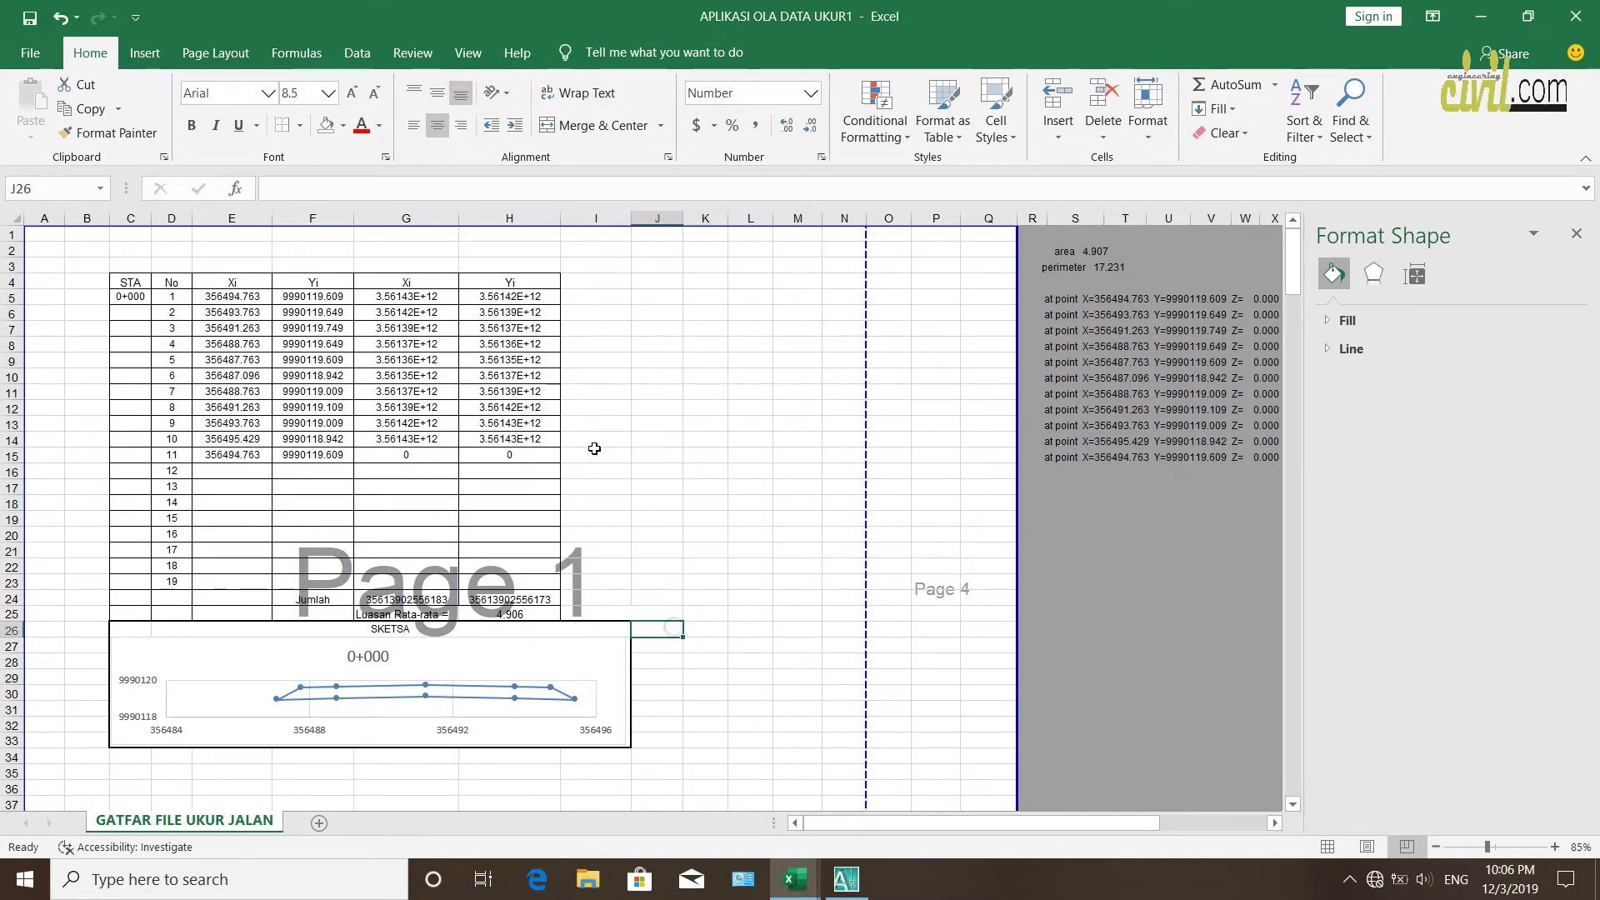
{"action": "left_click", "coordinate": [830, 547]}
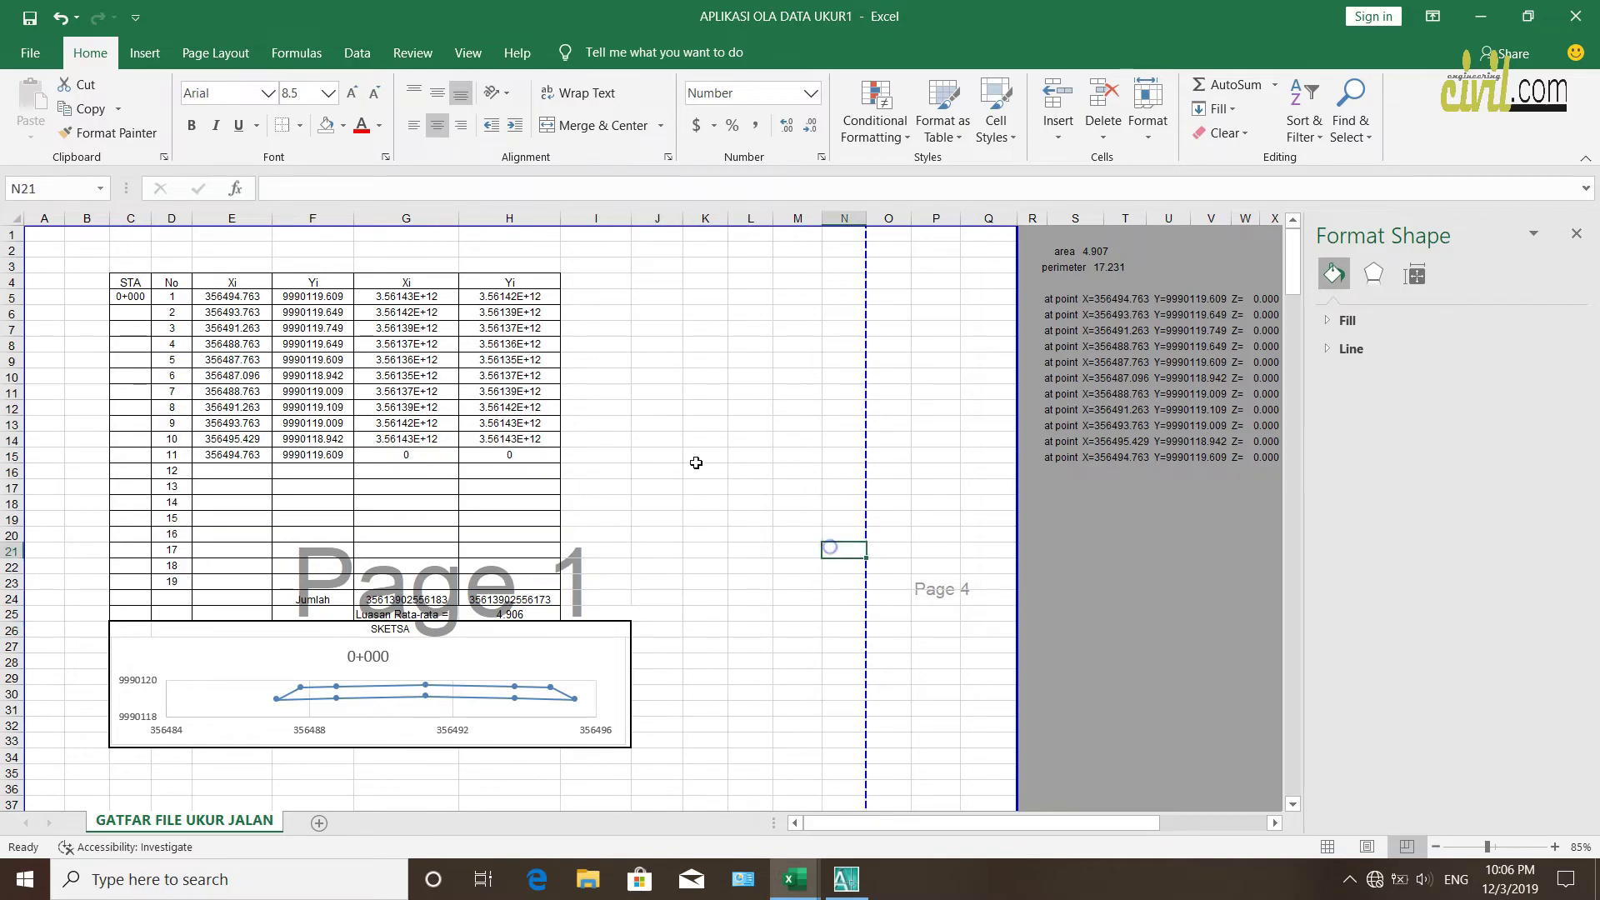
{"action": "left_click", "coordinate": [751, 468]}
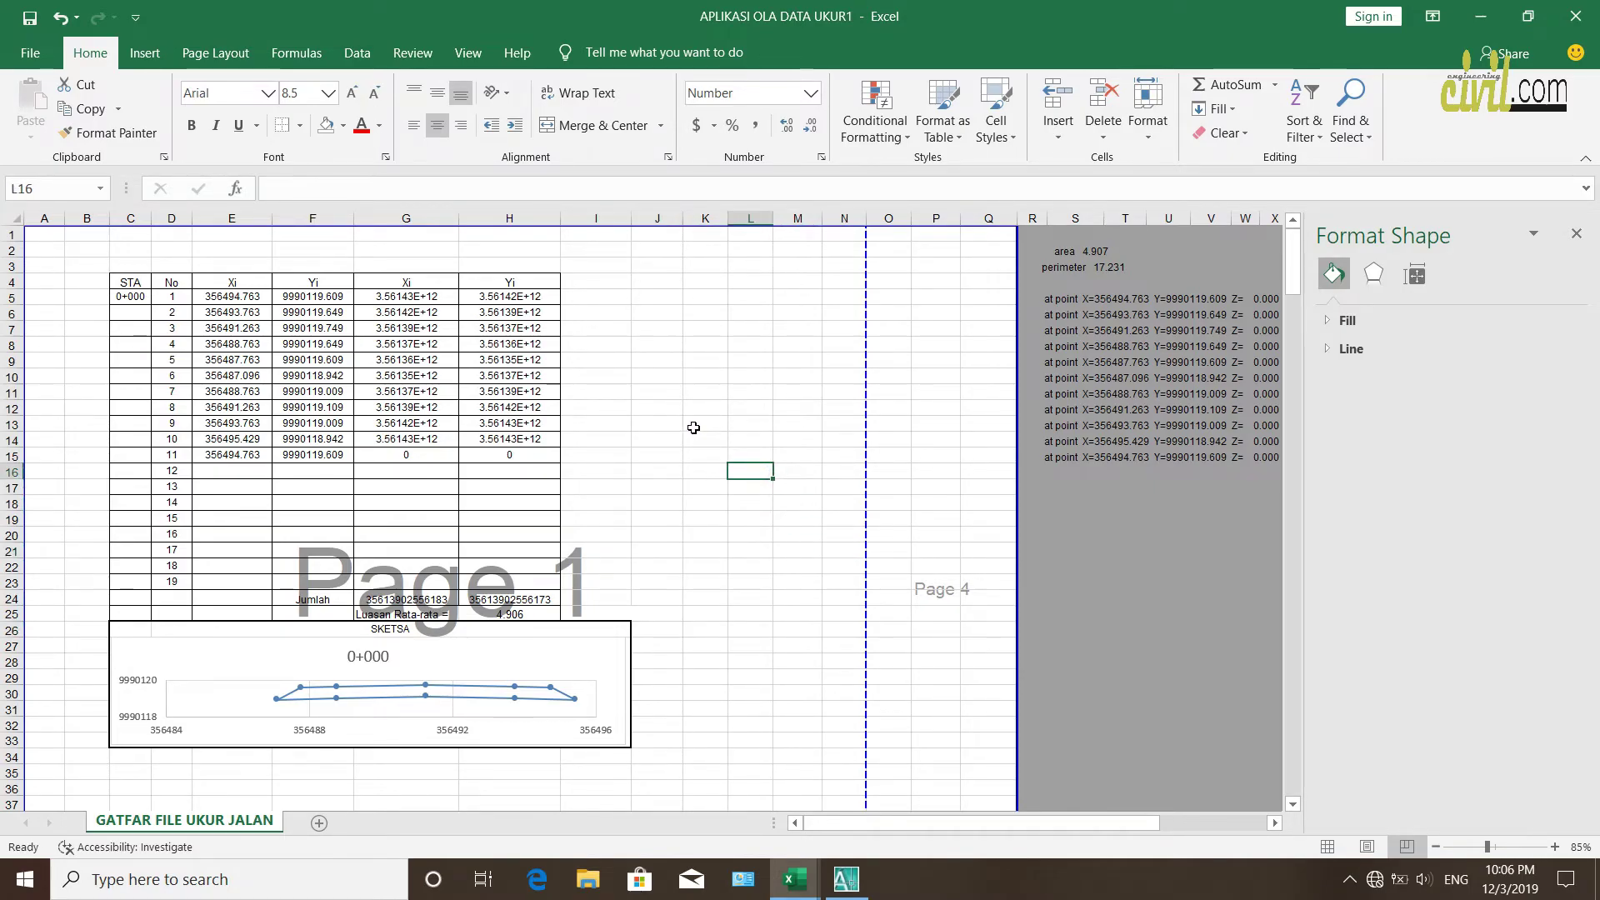
{"action": "left_click", "coordinate": [695, 437]}
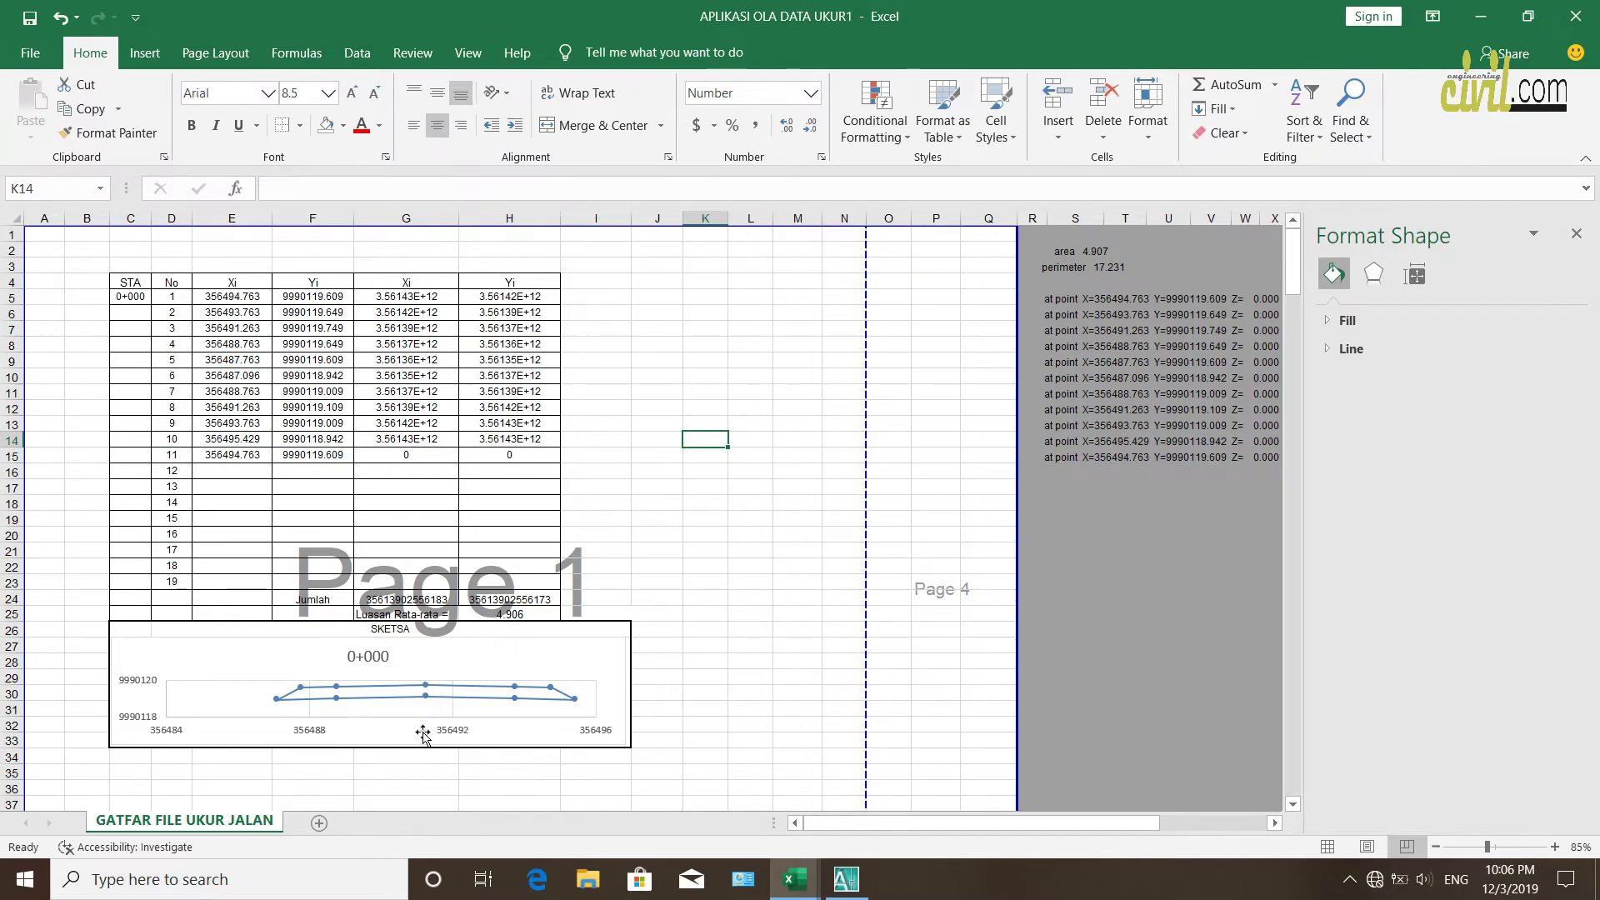
{"action": "left_click", "coordinate": [278, 703]}
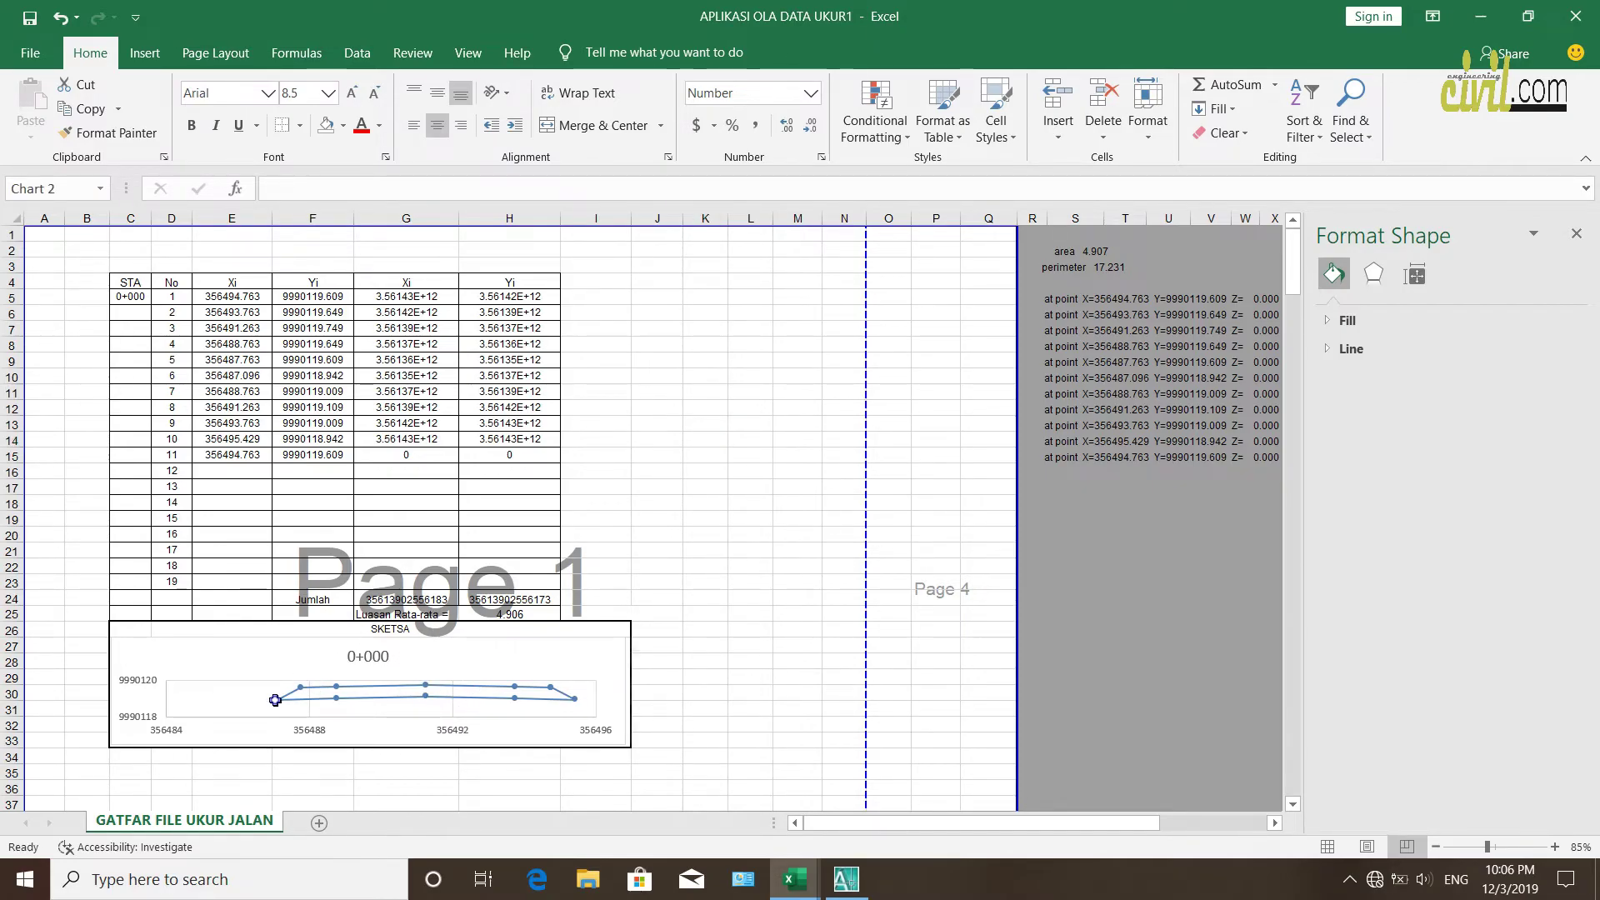
{"action": "left_click", "coordinate": [310, 732]}
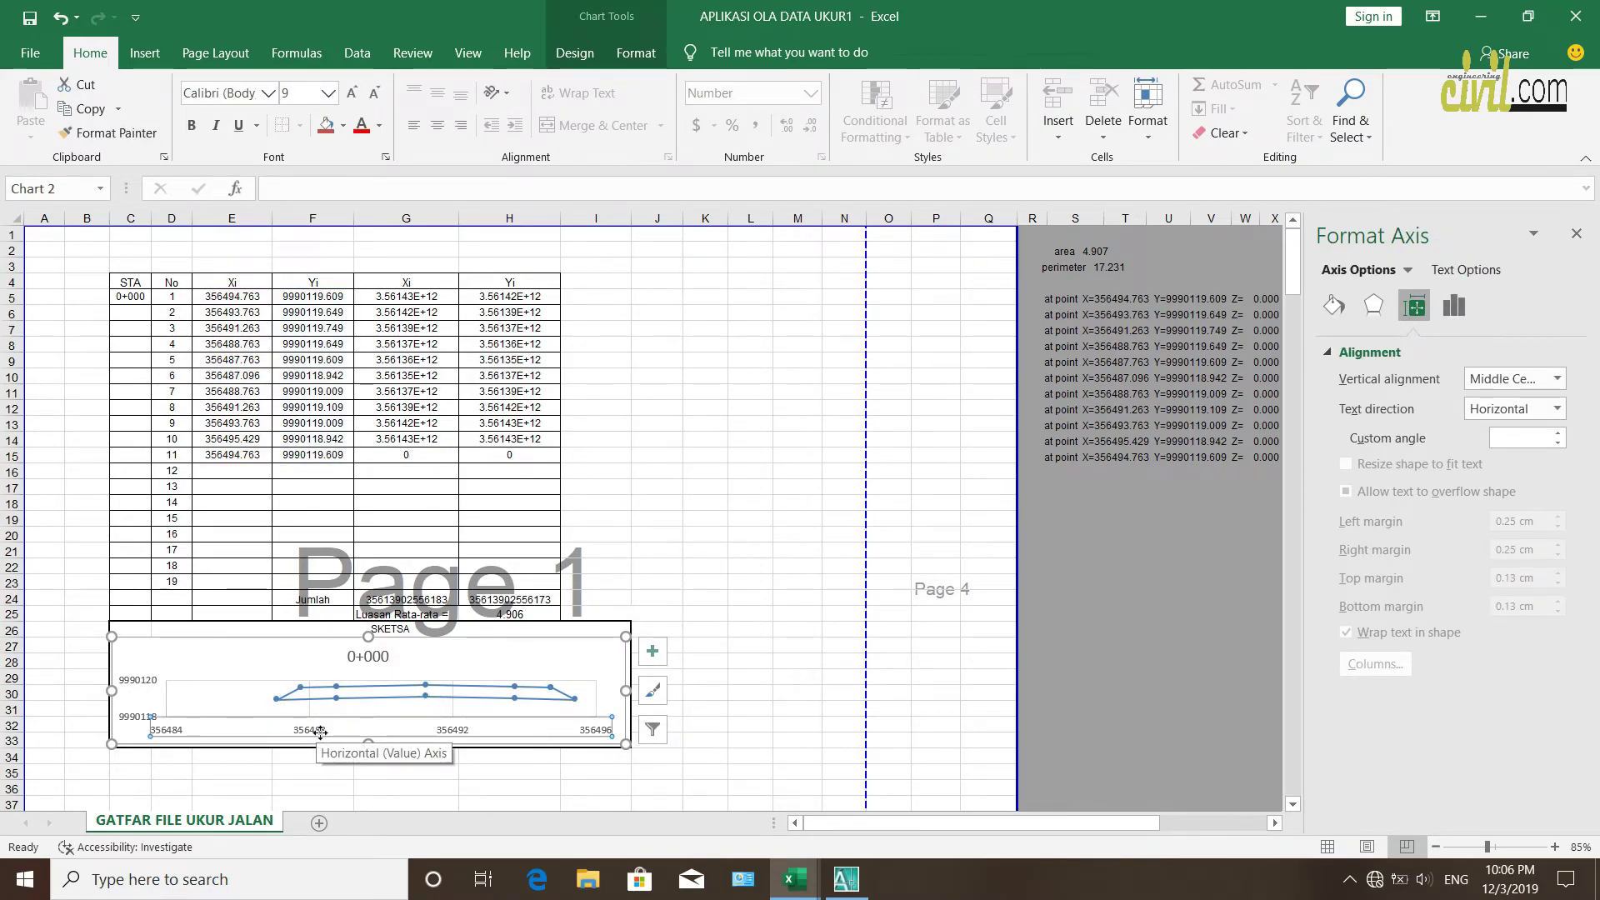
{"action": "left_click", "coordinate": [802, 659]}
{"action": "scroll", "coordinate": [658, 422], "scroll_direction": "down", "scroll_amount": 5}
{"action": "scroll", "coordinate": [658, 422], "scroll_direction": "up", "scroll_amount": 5}
{"action": "left_click", "coordinate": [674, 420]}
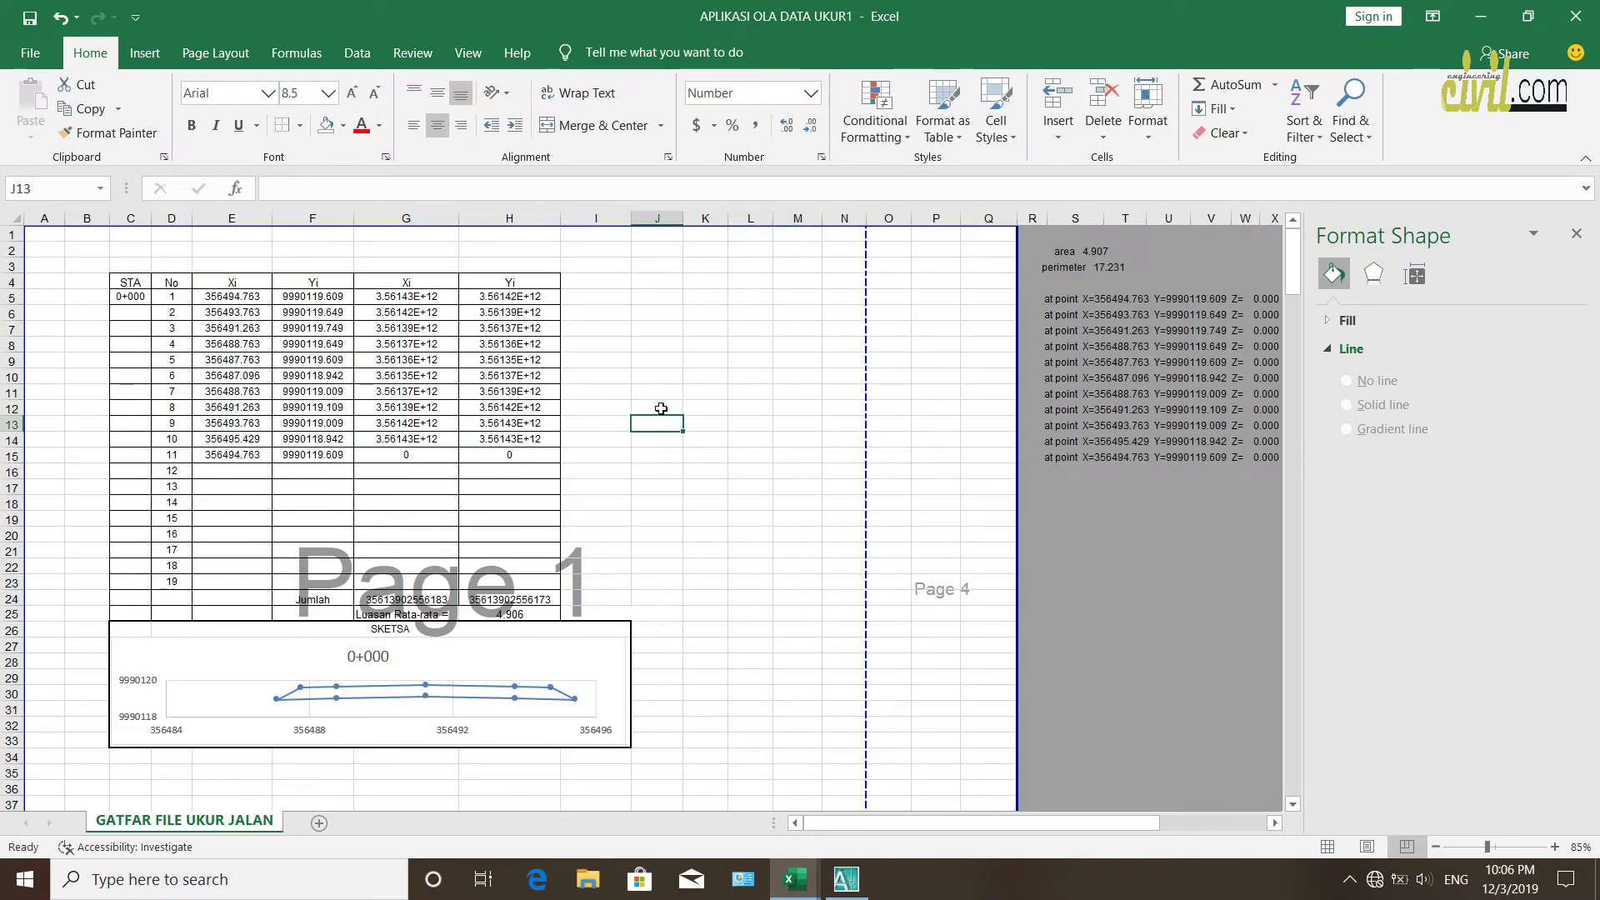
Switch to AutoCAD and list the properties of the closed yellow embankment polyline
{"action": "left_click", "coordinate": [753, 660]}
{"action": "left_click", "coordinate": [846, 879]}
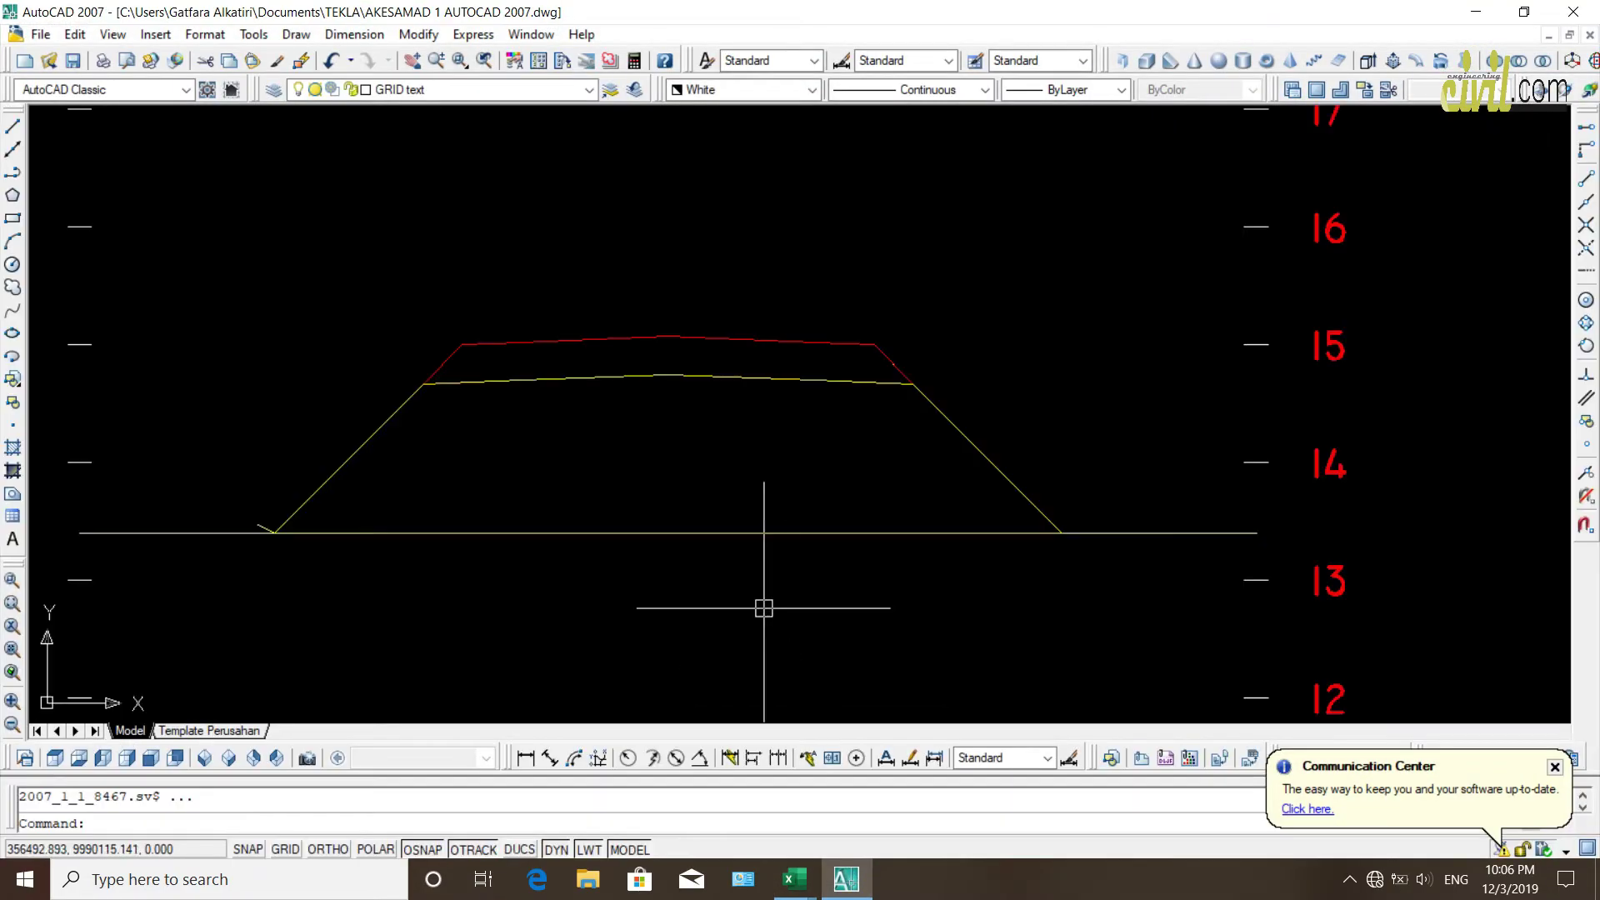
{"action": "scroll", "coordinate": [529, 444], "scroll_direction": "up", "scroll_amount": 2}
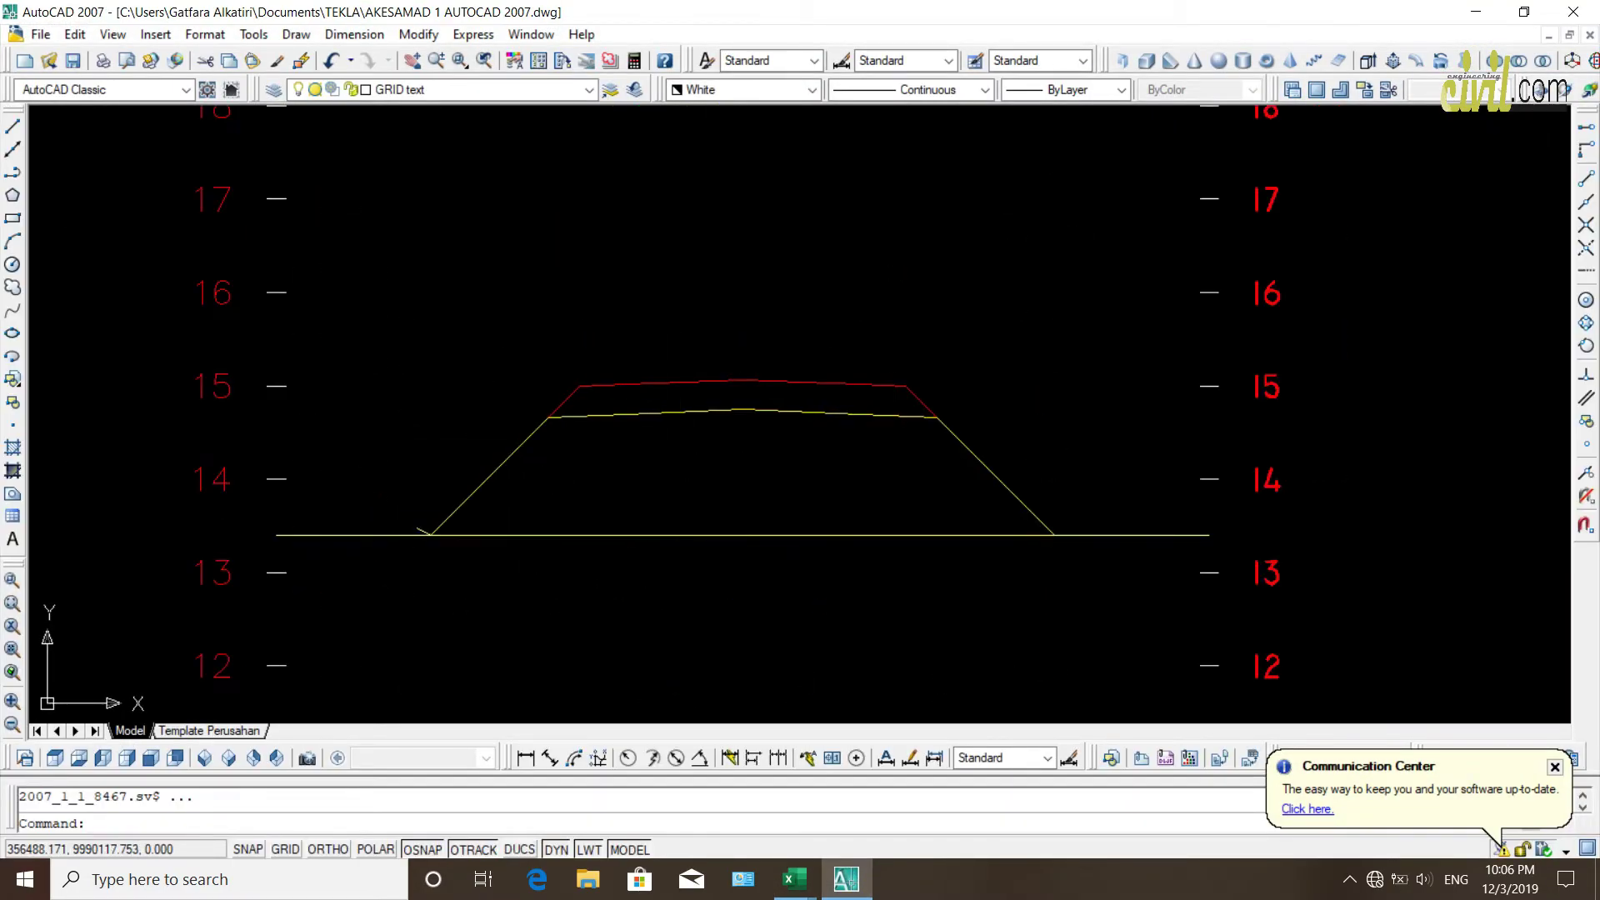
{"action": "left_click", "coordinate": [516, 453]}
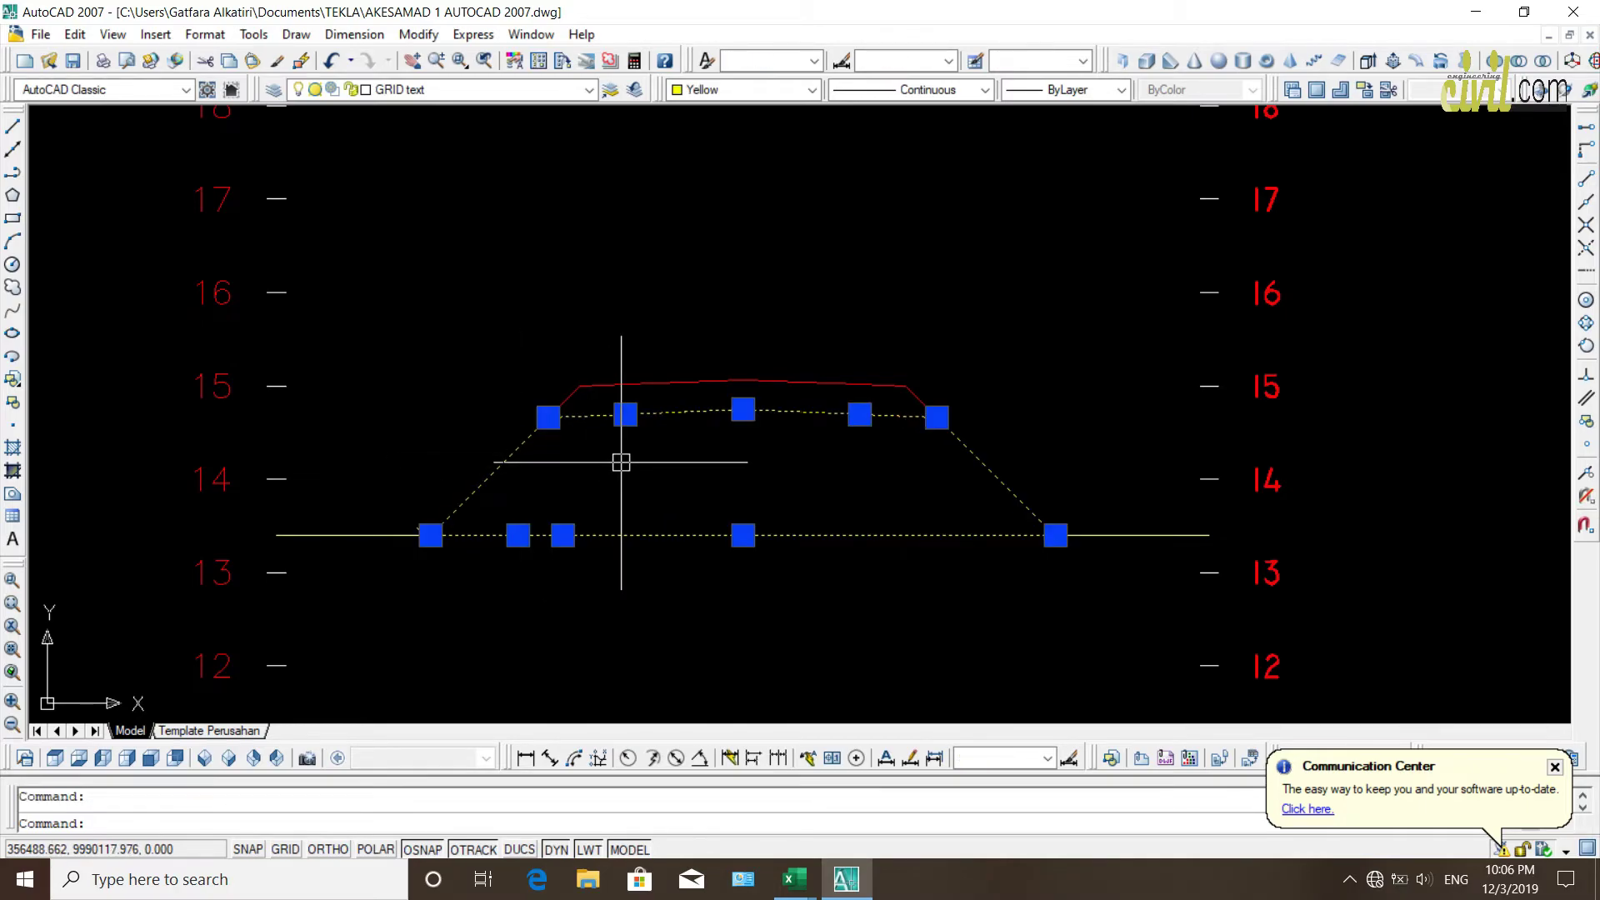
{"action": "type", "text": "li"}
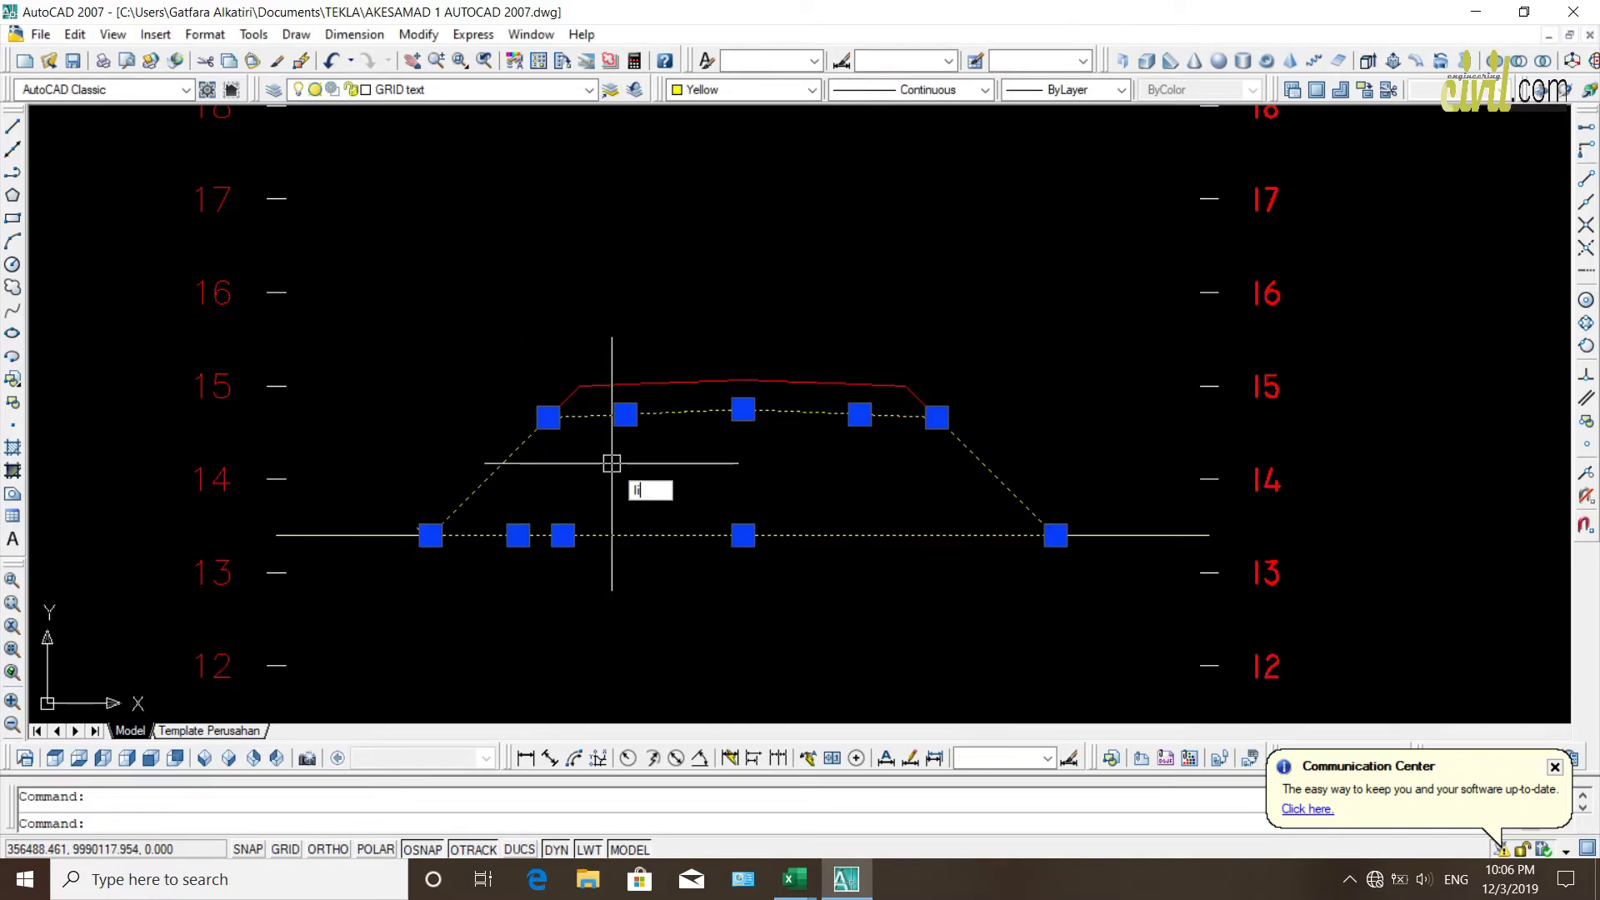
{"action": "key", "text": "Return"}
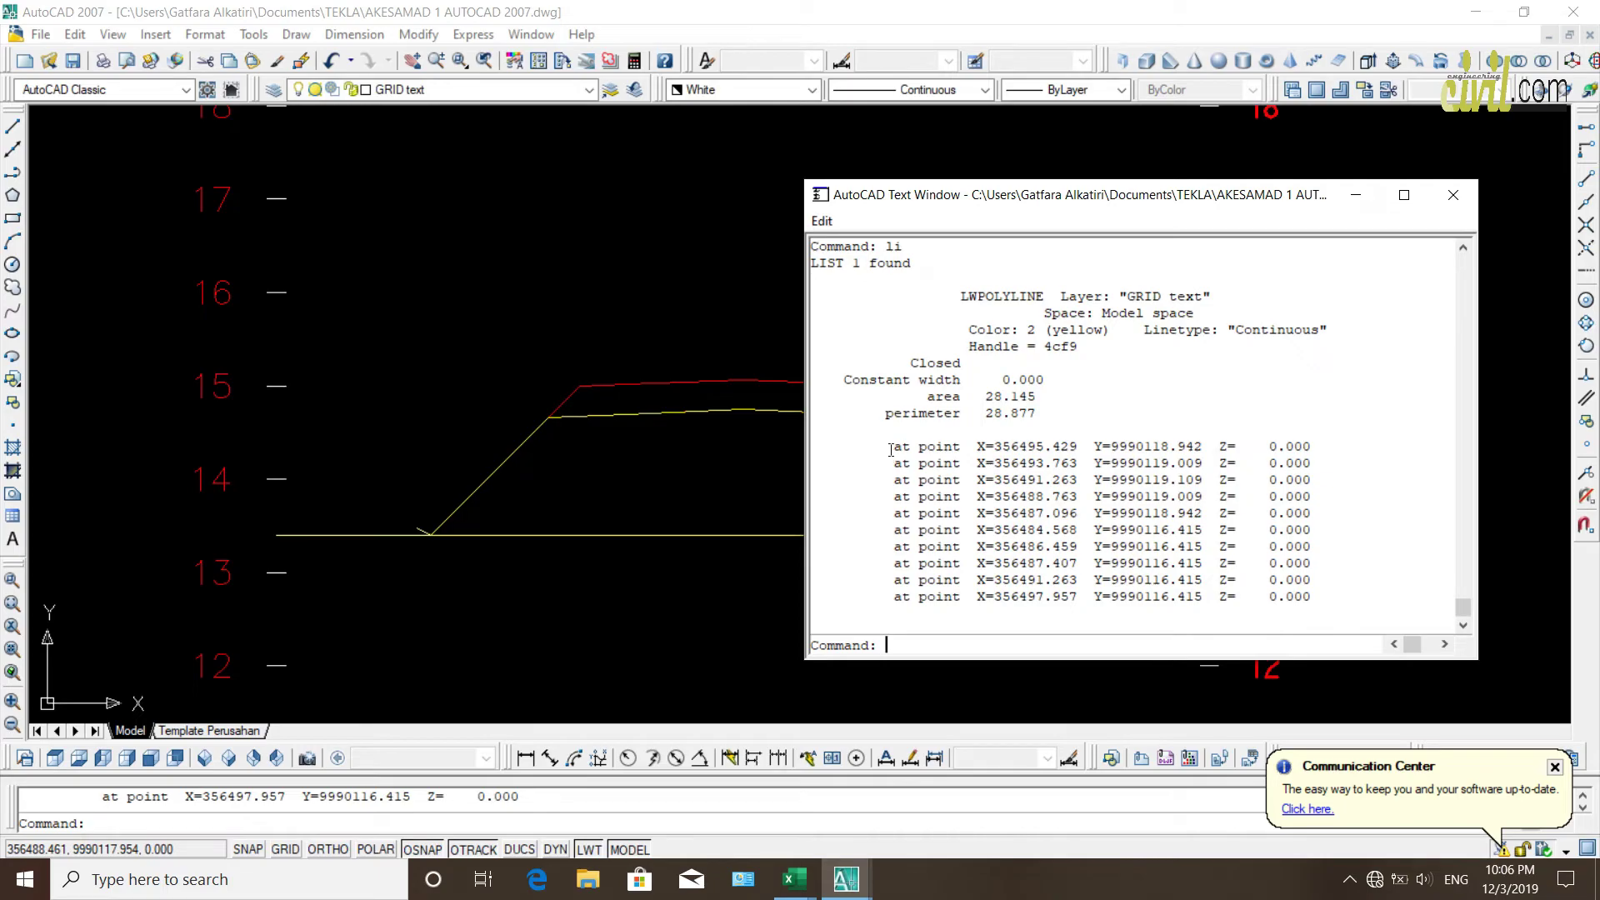
{"action": "key", "text": "F2"}
{"action": "key", "text": "Return"}
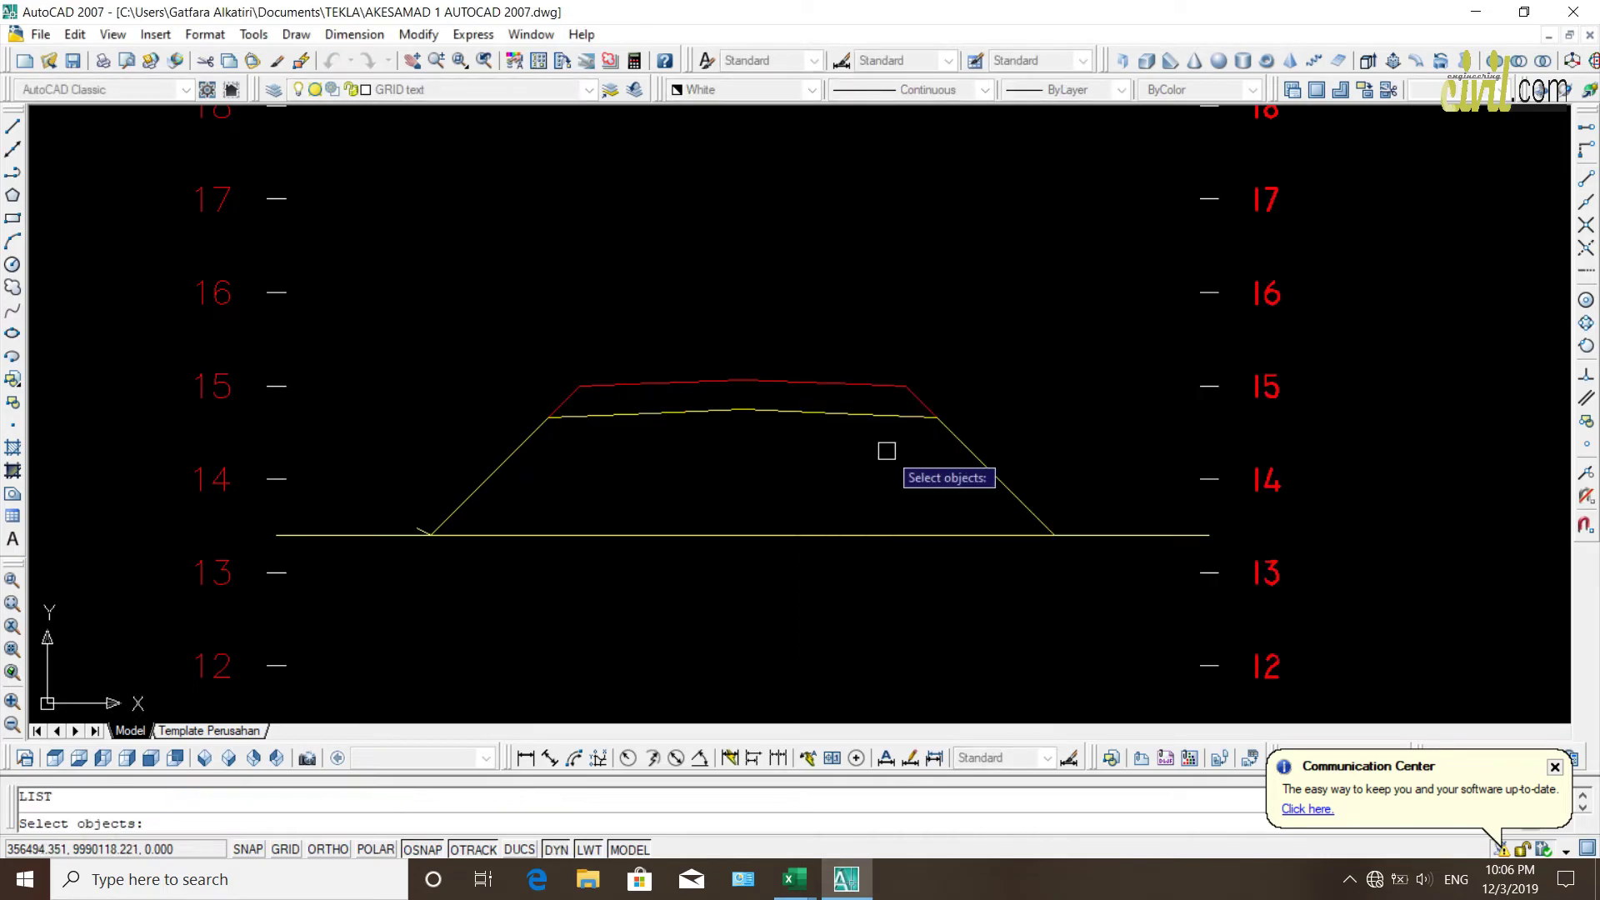
{"action": "left_click", "coordinate": [852, 414]}
{"action": "left_click", "coordinate": [961, 450]}
{"action": "key", "text": "Return"}
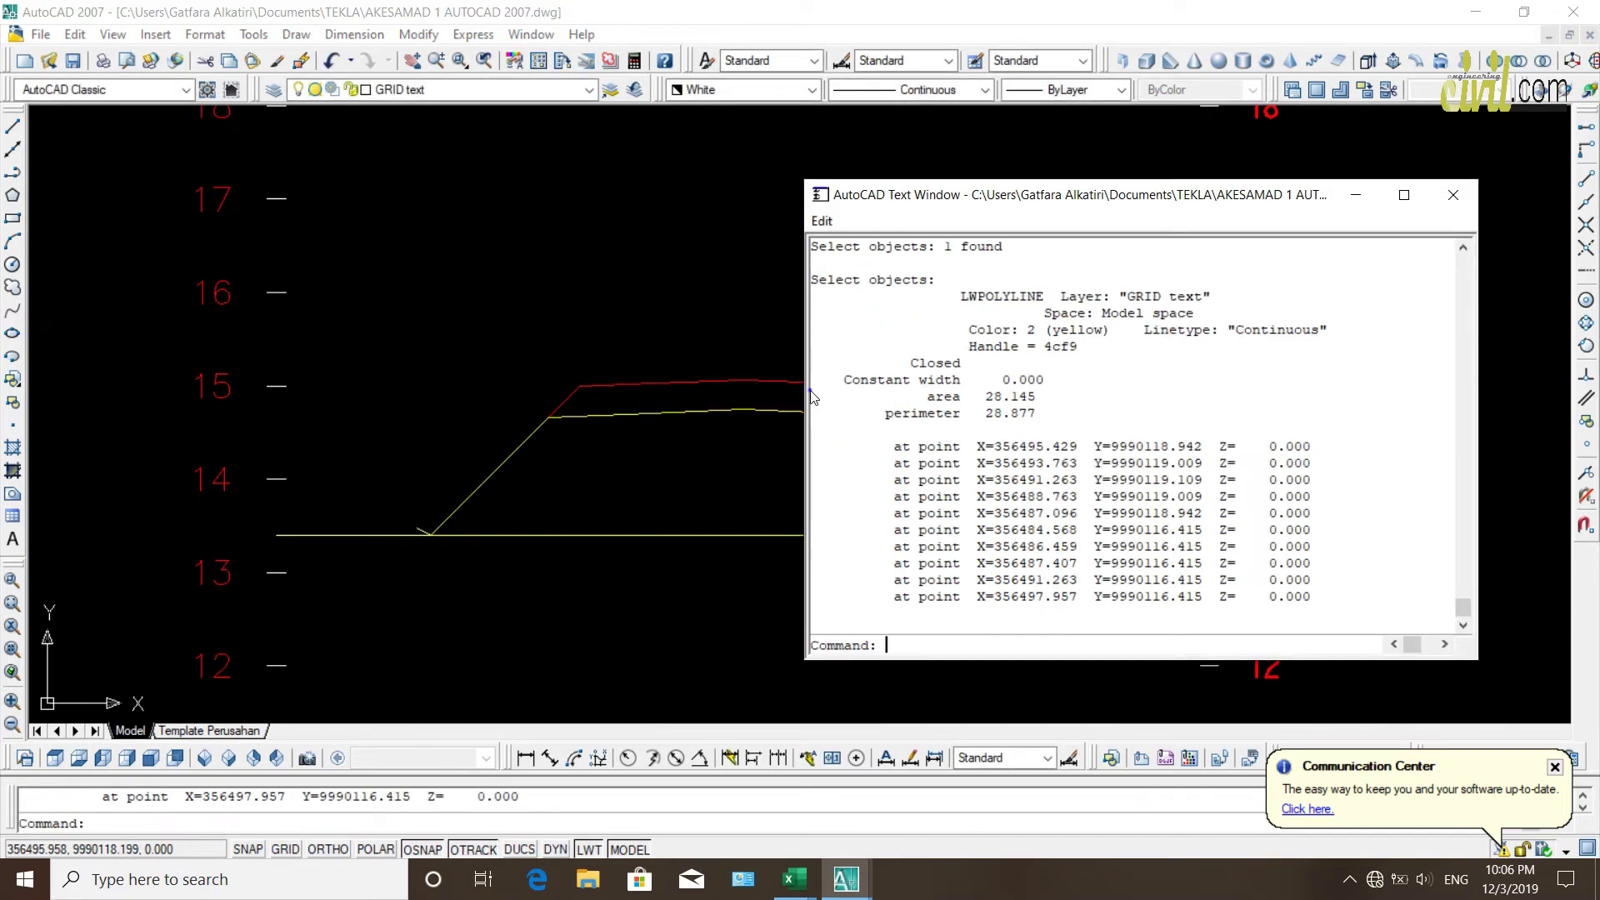
Copy the listed area, perimeter and vertex lines and paste them at R2 of the APLIKASI OLA DATA UKUR1 workbook in Excel
{"action": "left_click_drag", "start_coordinate": [820, 398], "coordinate": [895, 448]}
{"action": "left_click_drag", "start_coordinate": [814, 395], "coordinate": [1353, 615]}
{"action": "key", "text": "ctrl+c"}
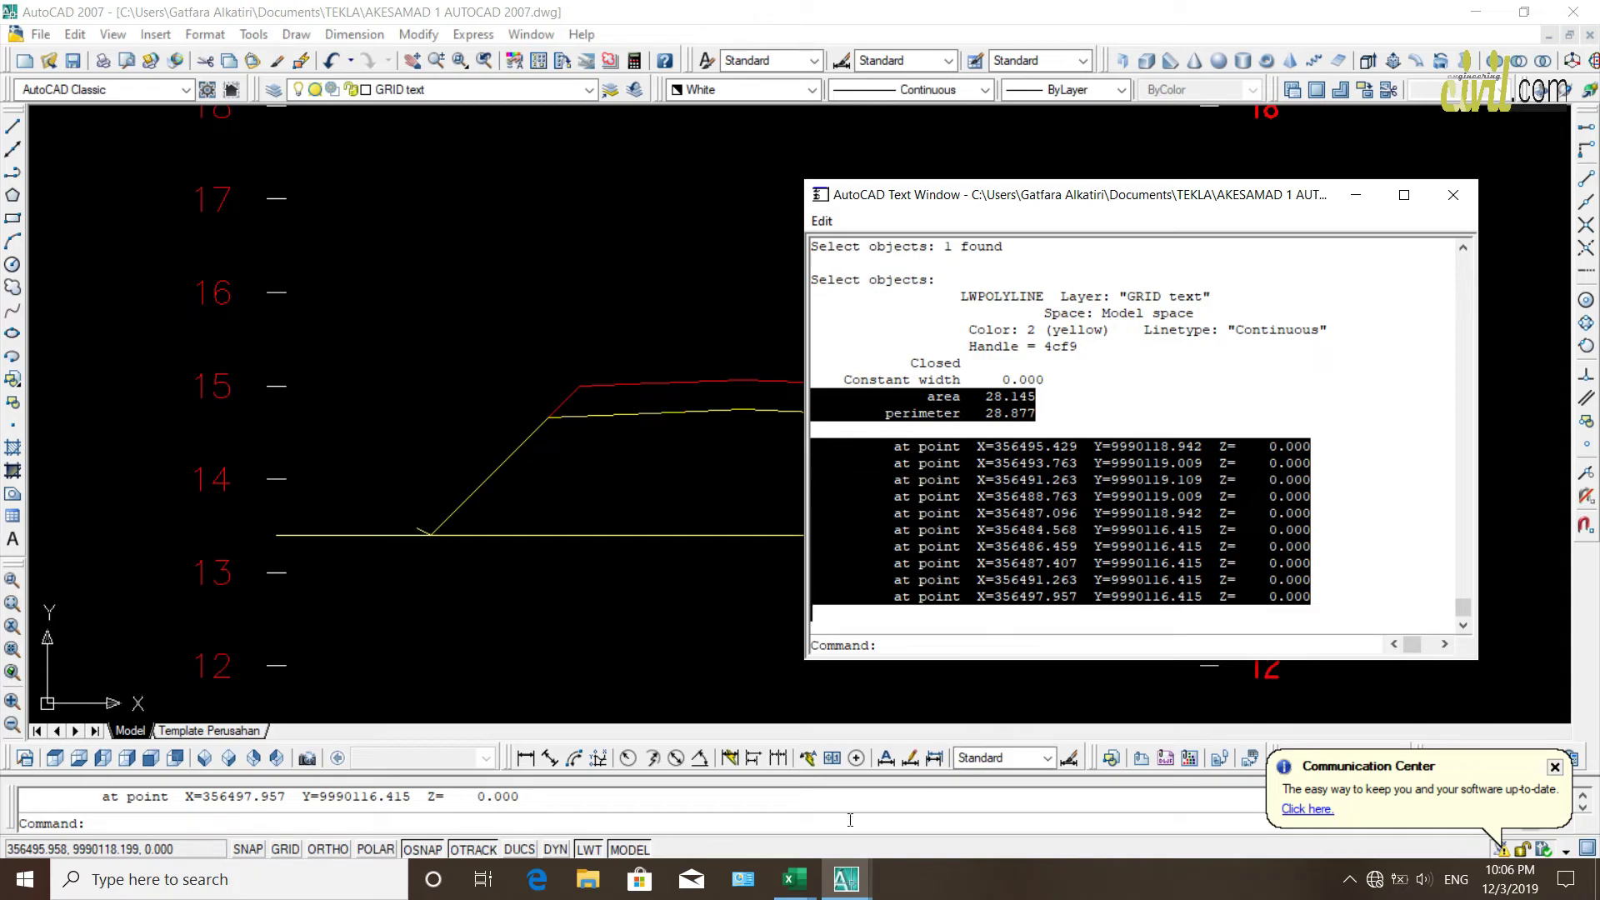
{"action": "mouse_move", "coordinate": [794, 879]}
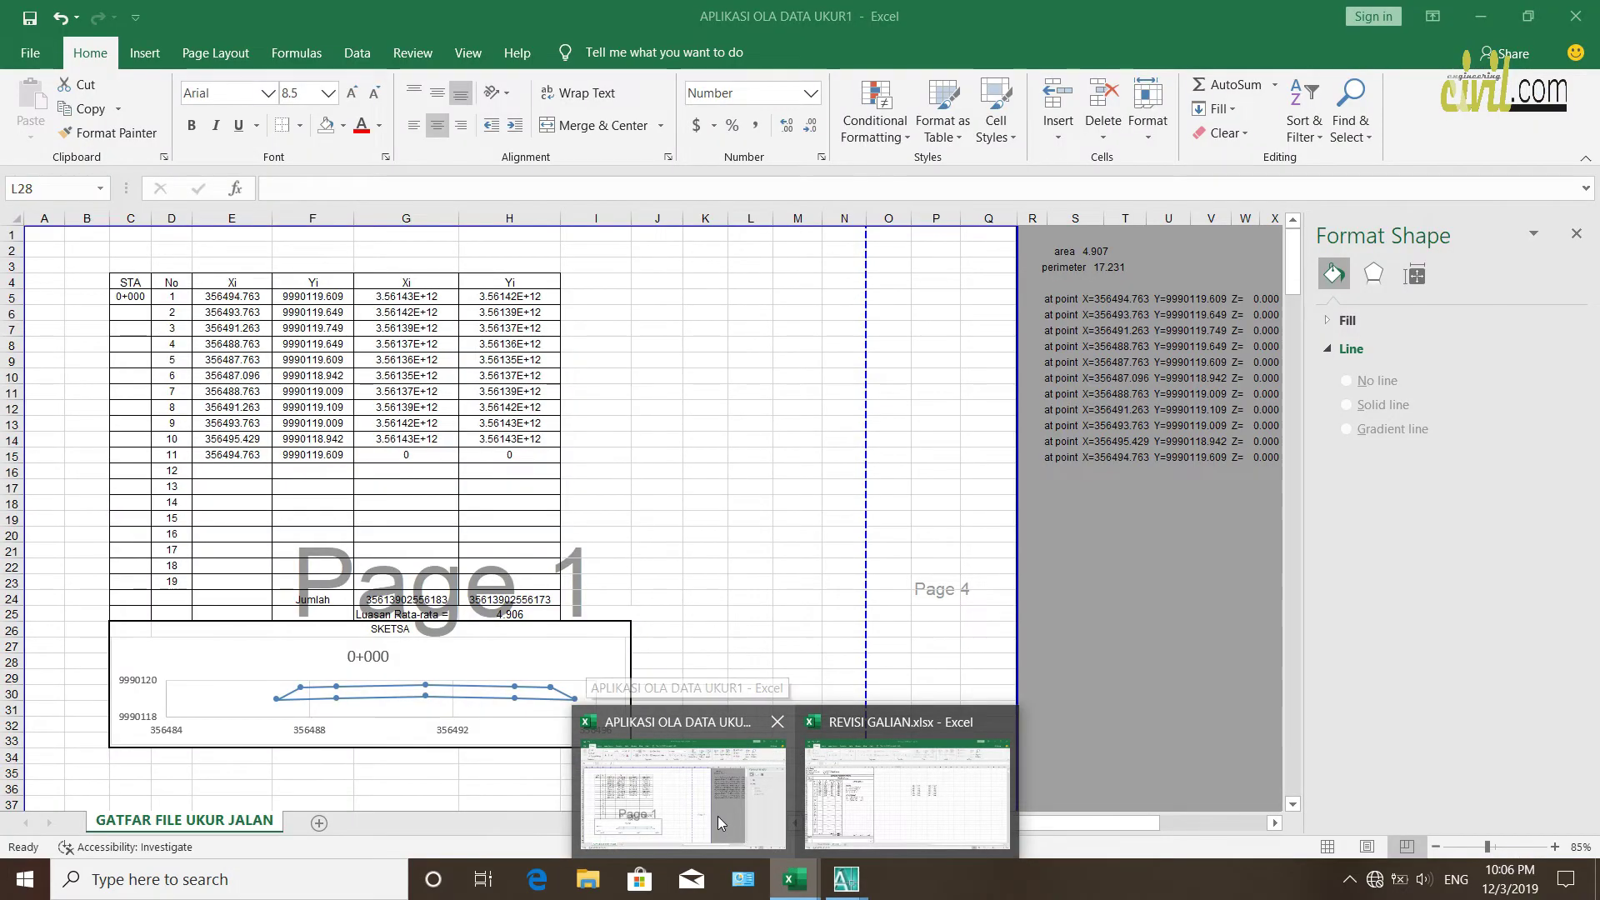
{"action": "left_click", "coordinate": [718, 816]}
{"action": "left_click", "coordinate": [1125, 535]}
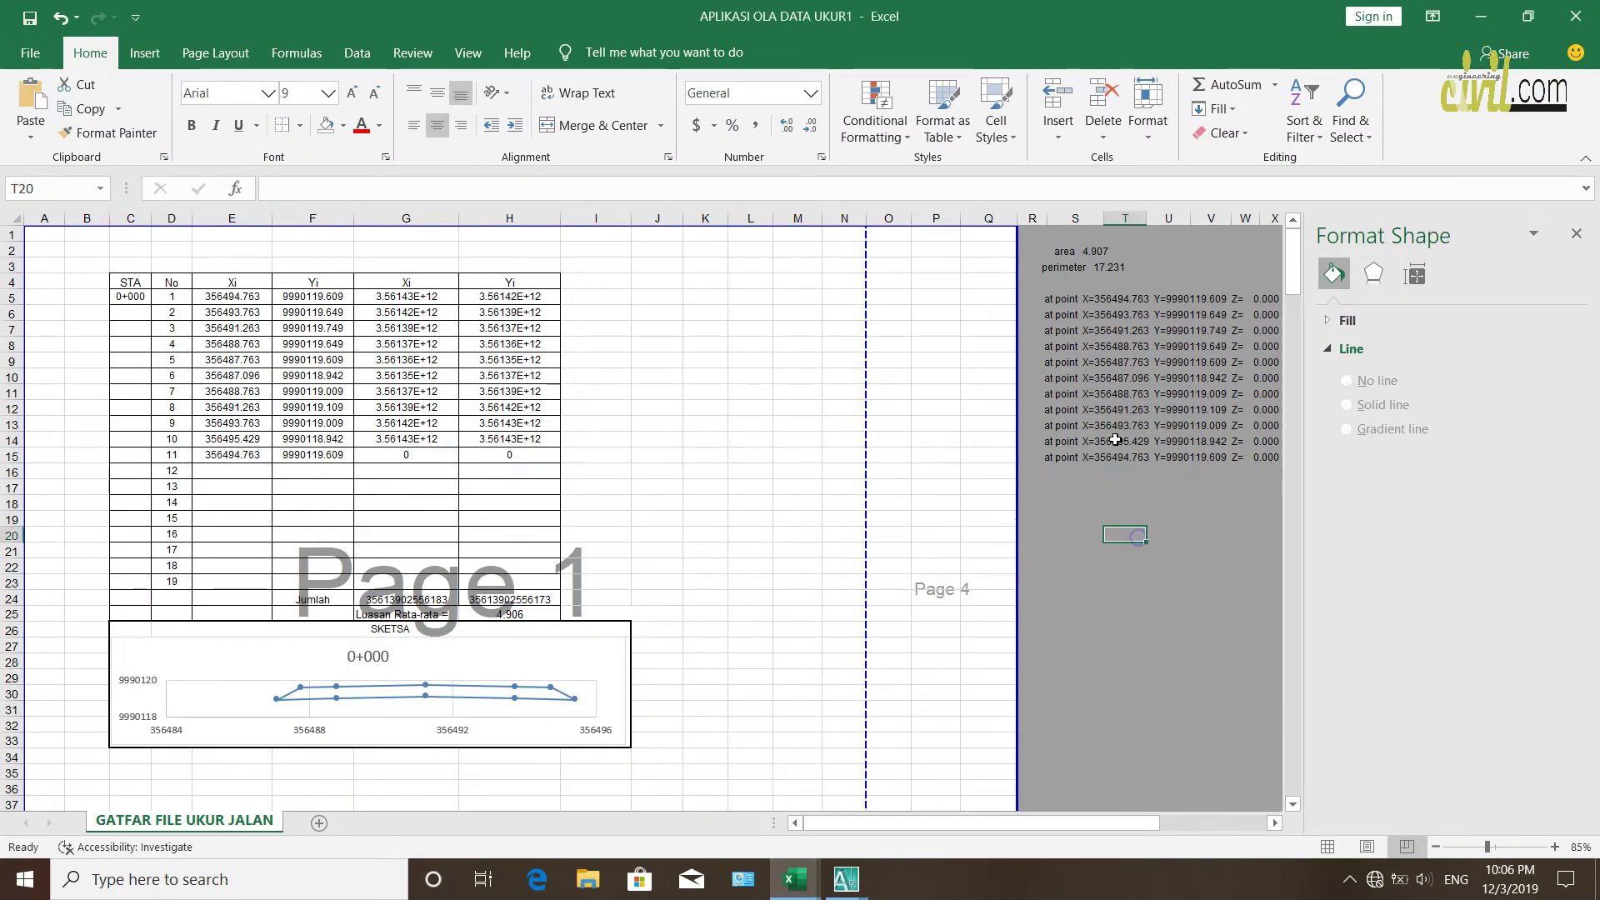
{"action": "left_click", "coordinate": [1037, 250]}
{"action": "key", "text": "ctrl+v"}
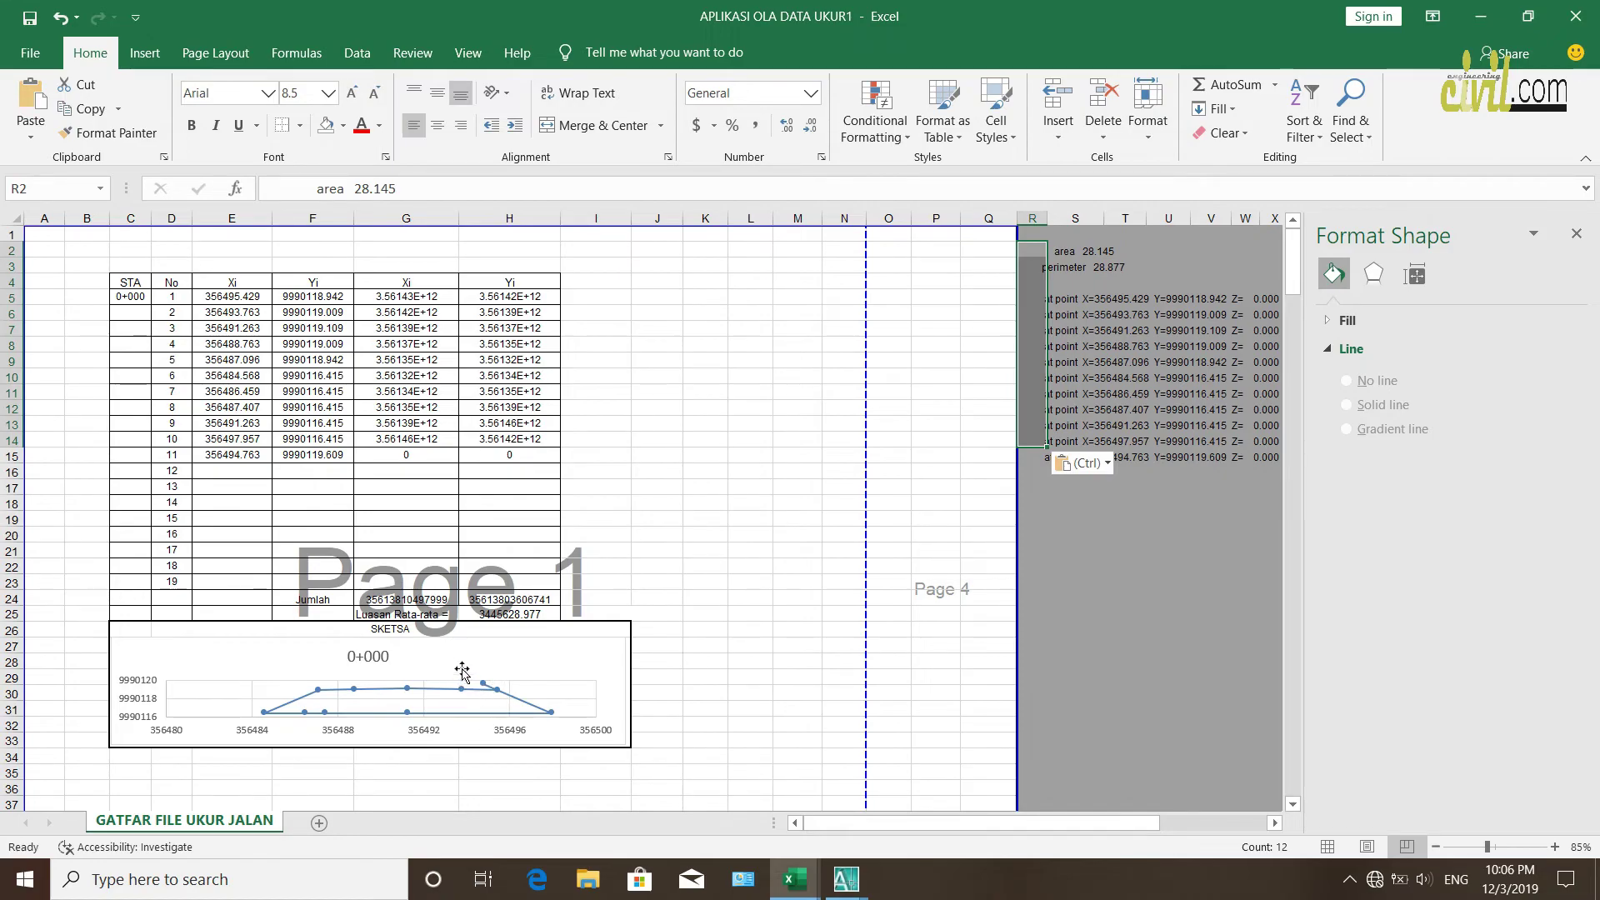
Clear the leftover vertex line from the previous polyline in R15
{"action": "left_click", "coordinate": [1079, 580]}
{"action": "left_click", "coordinate": [1033, 457]}
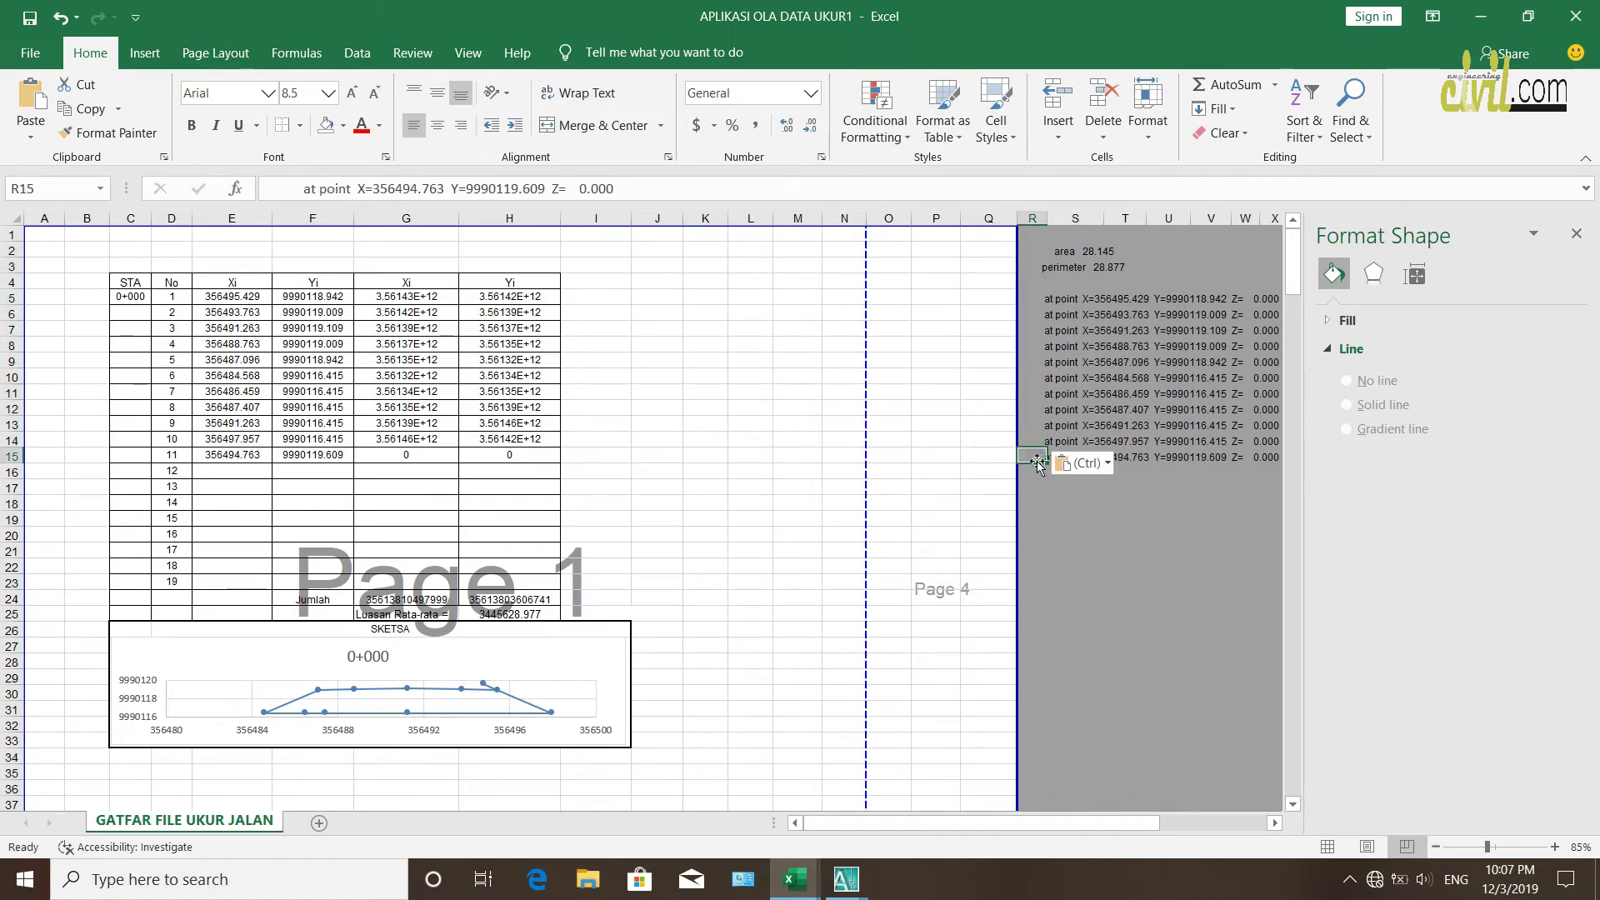
{"action": "key", "text": "Delete"}
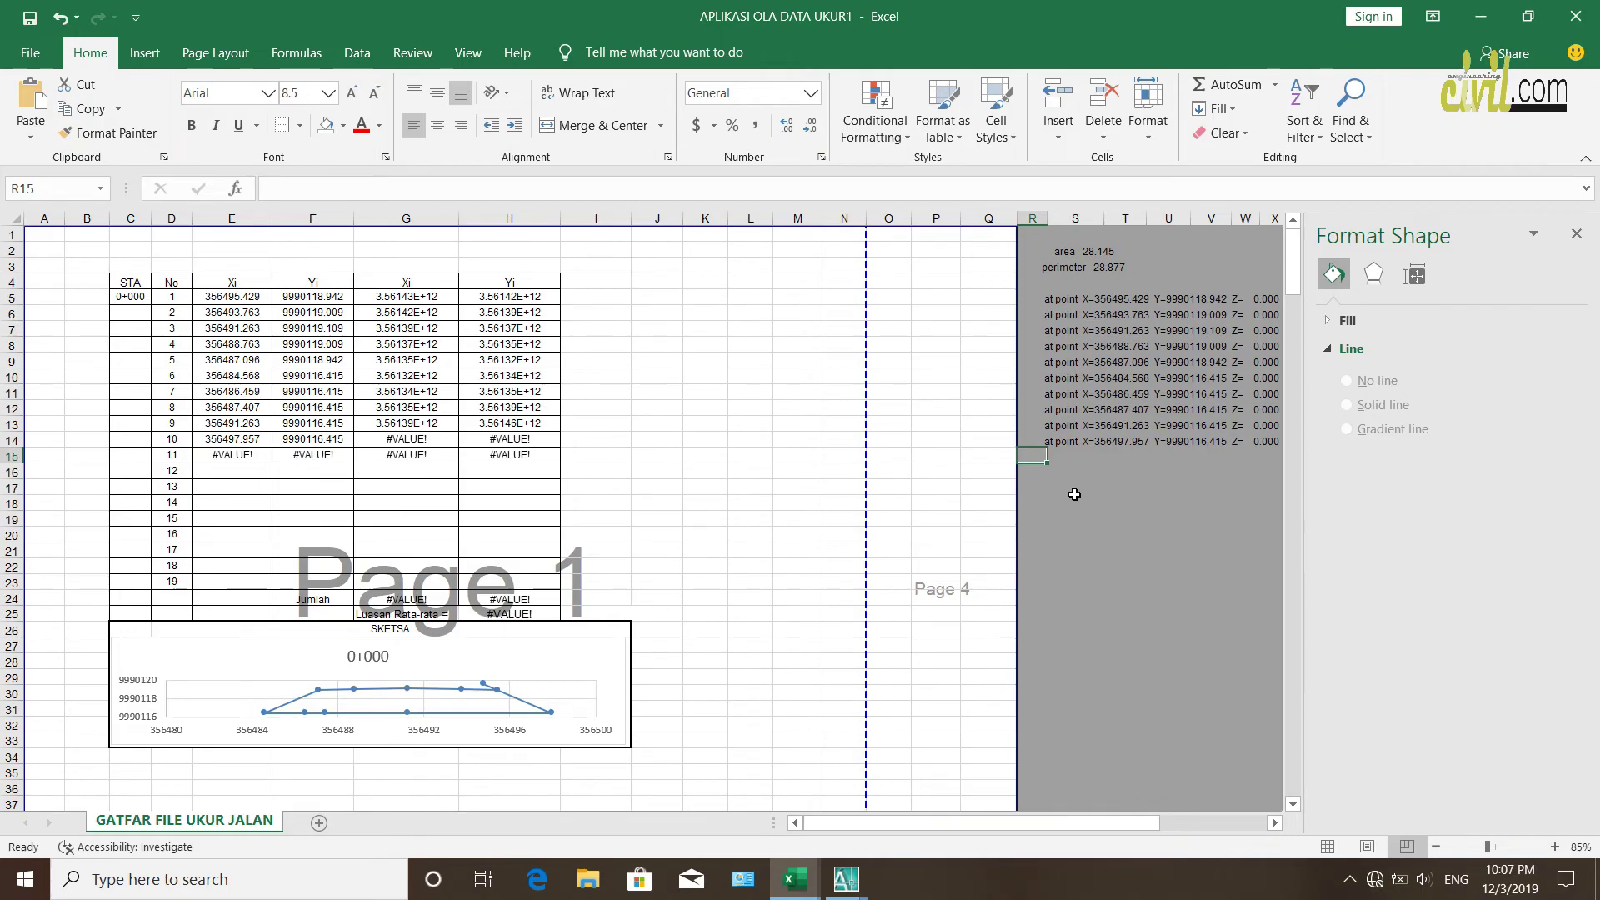
{"action": "left_click", "coordinate": [1122, 531]}
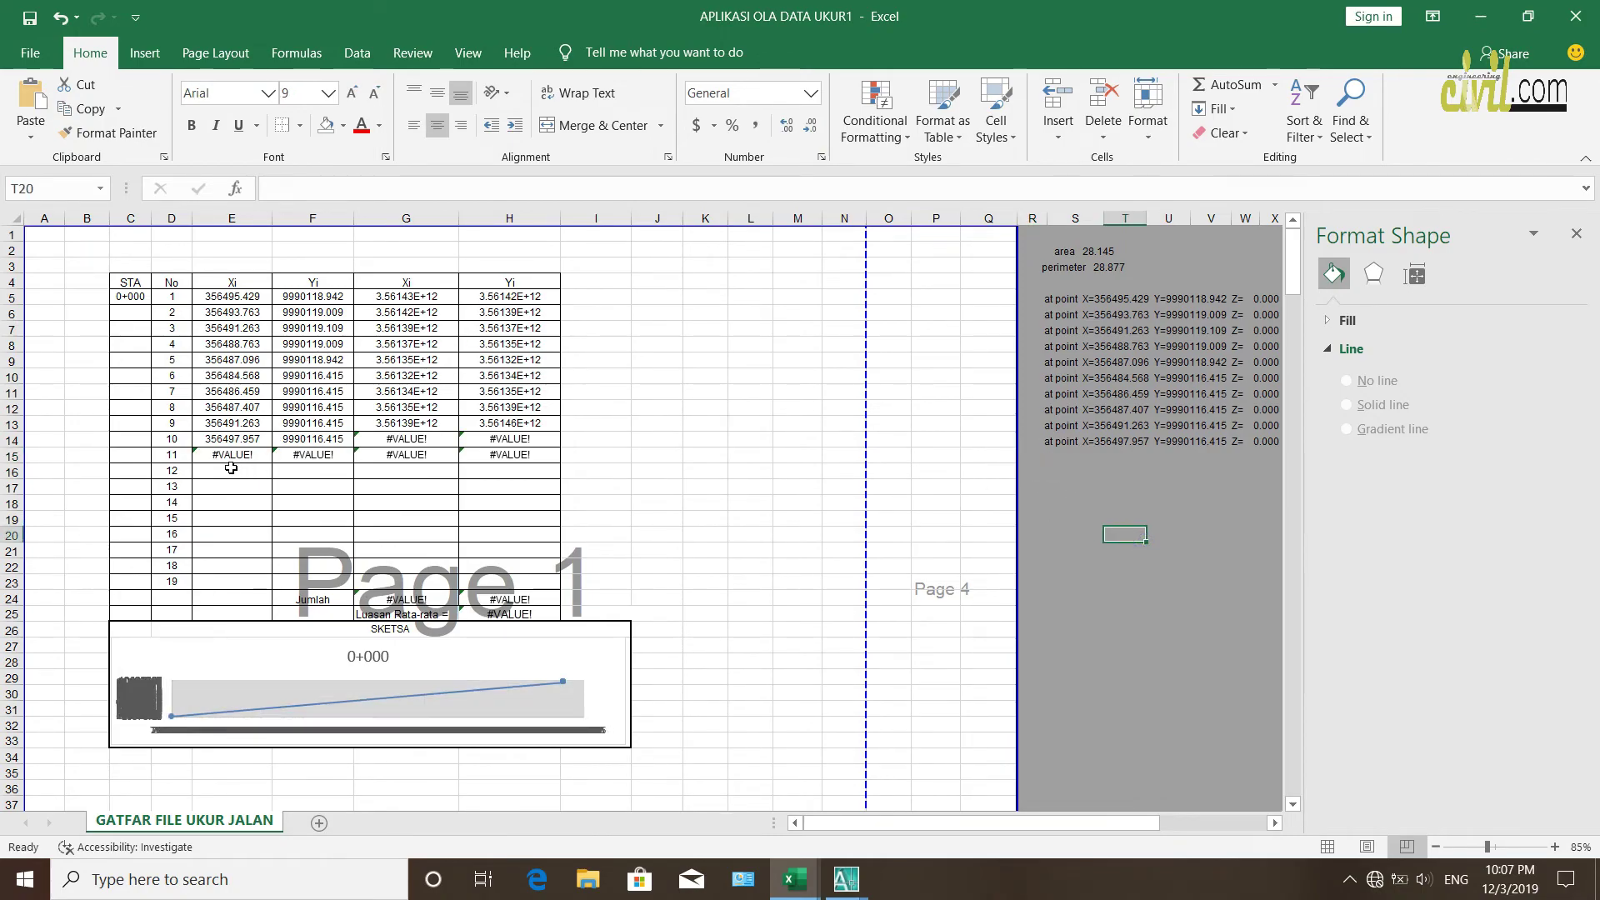
{"action": "left_click_drag", "start_coordinate": [220, 454], "coordinate": [538, 458]}
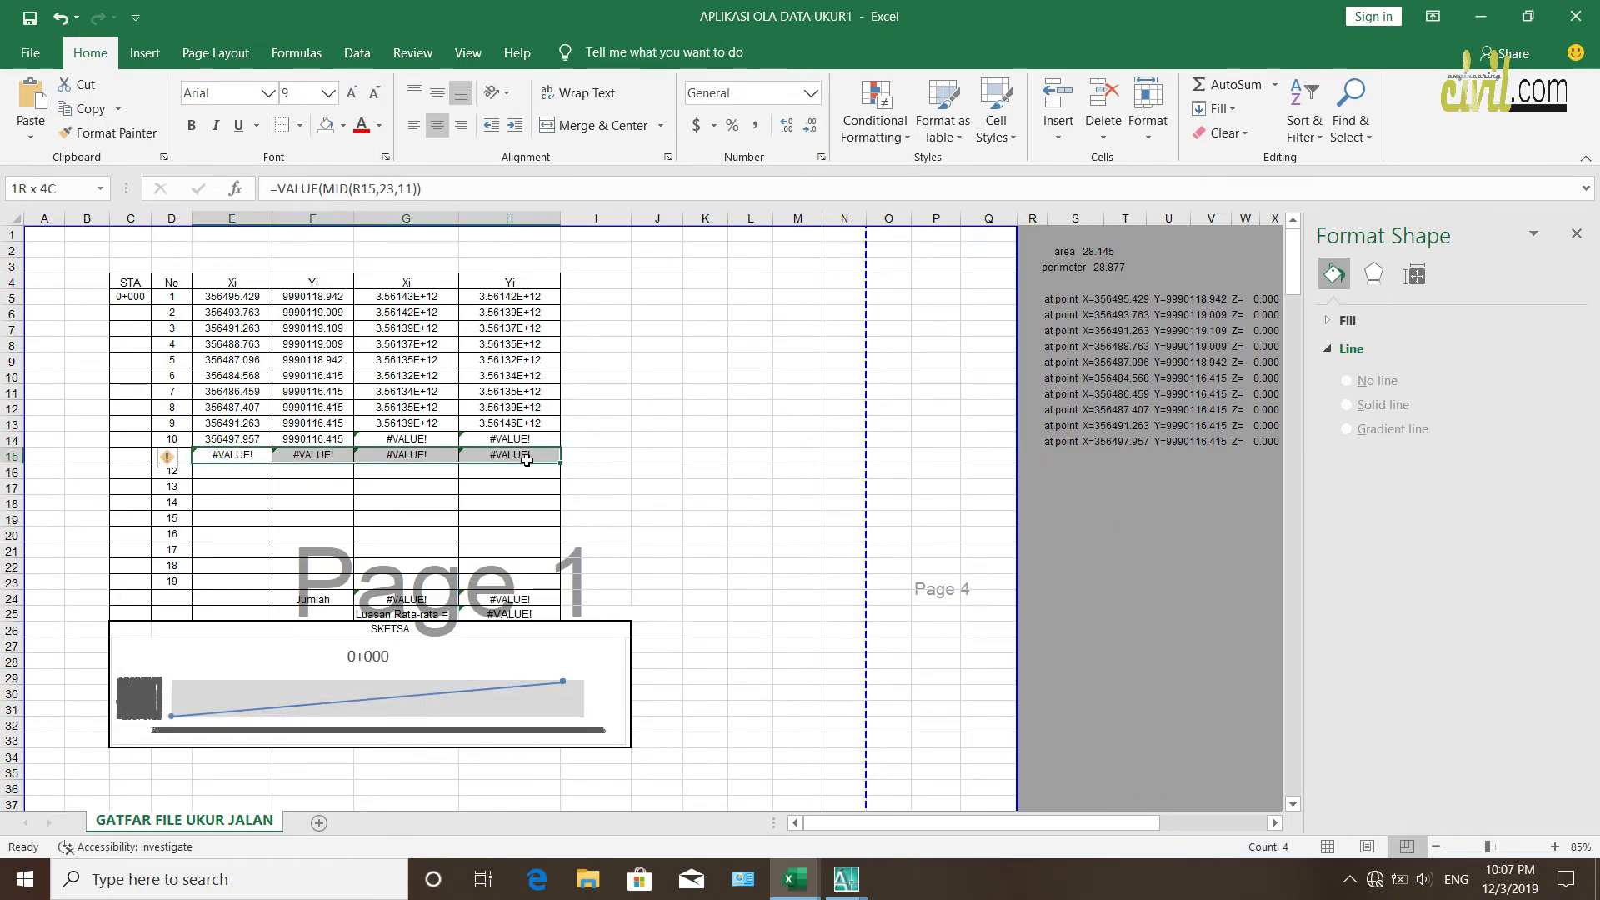
{"action": "left_click", "coordinate": [1109, 550]}
Close the polygon by copying the first vertex line from R5 into R15
{"action": "left_click", "coordinate": [1055, 302]}
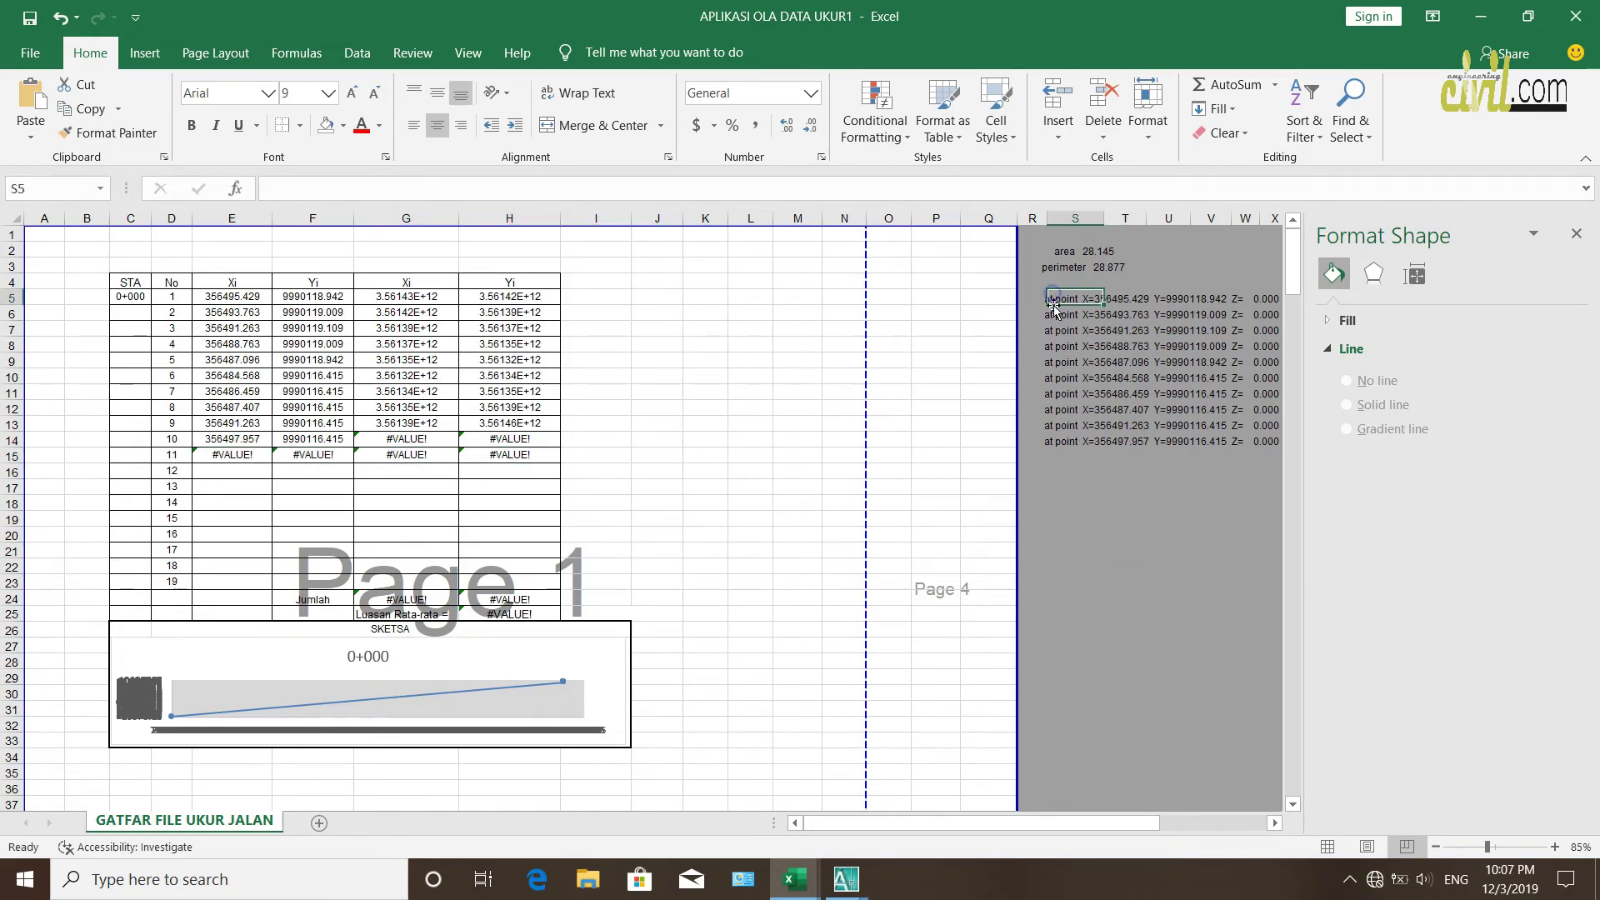
{"action": "left_click", "coordinate": [1041, 298]}
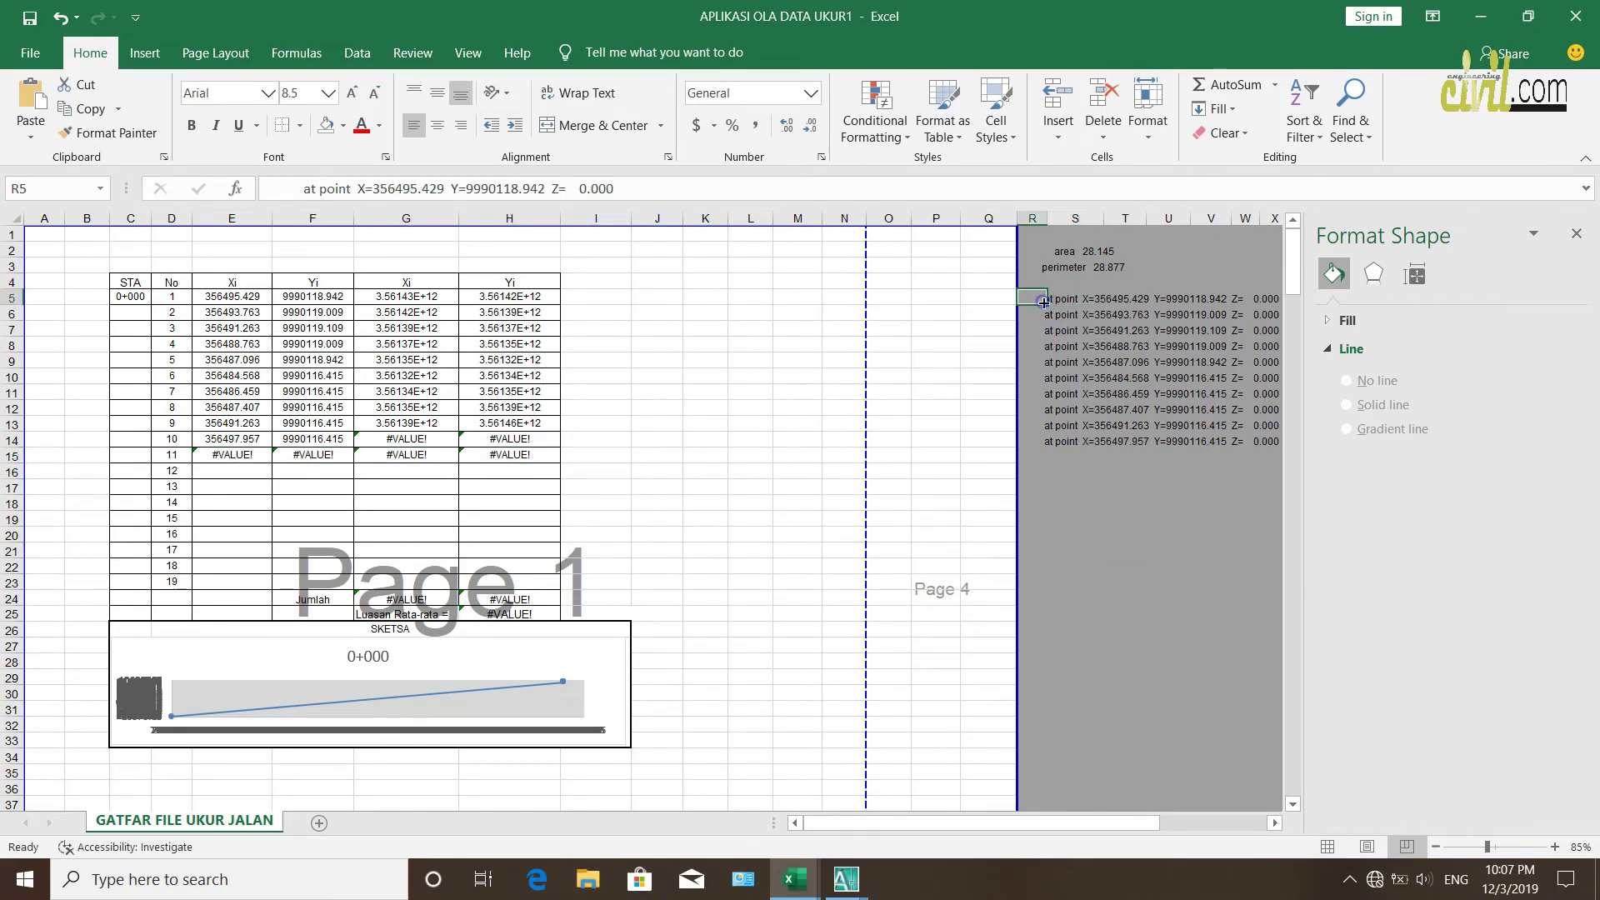
{"action": "key", "text": "ctrl+c"}
{"action": "left_click", "coordinate": [1035, 456]}
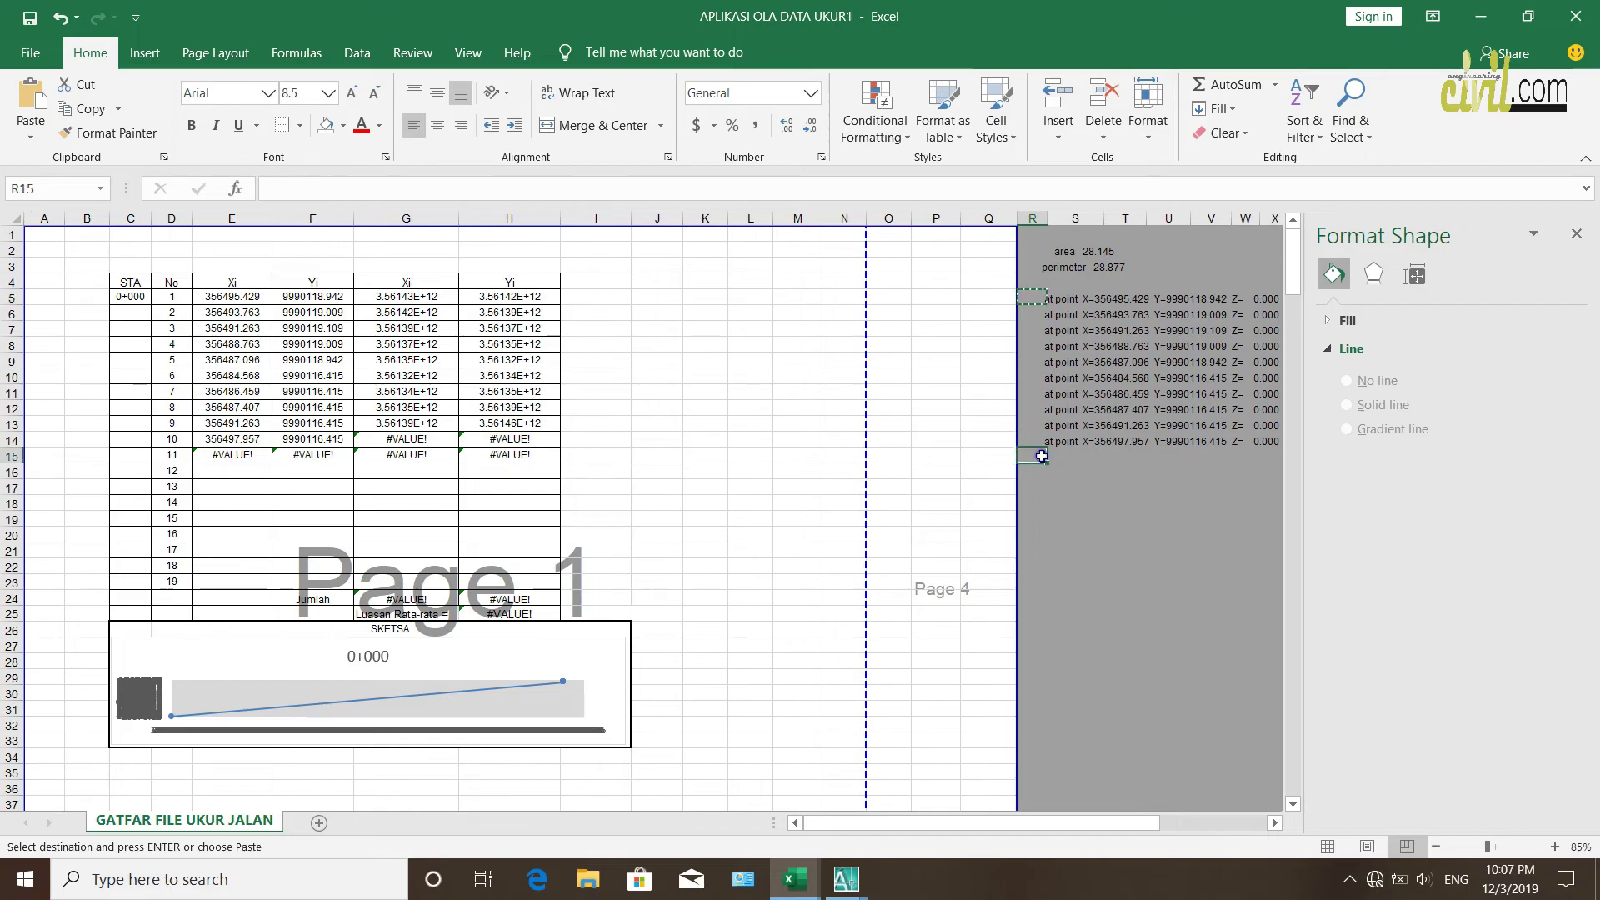
{"action": "key", "text": "ctrl+v"}
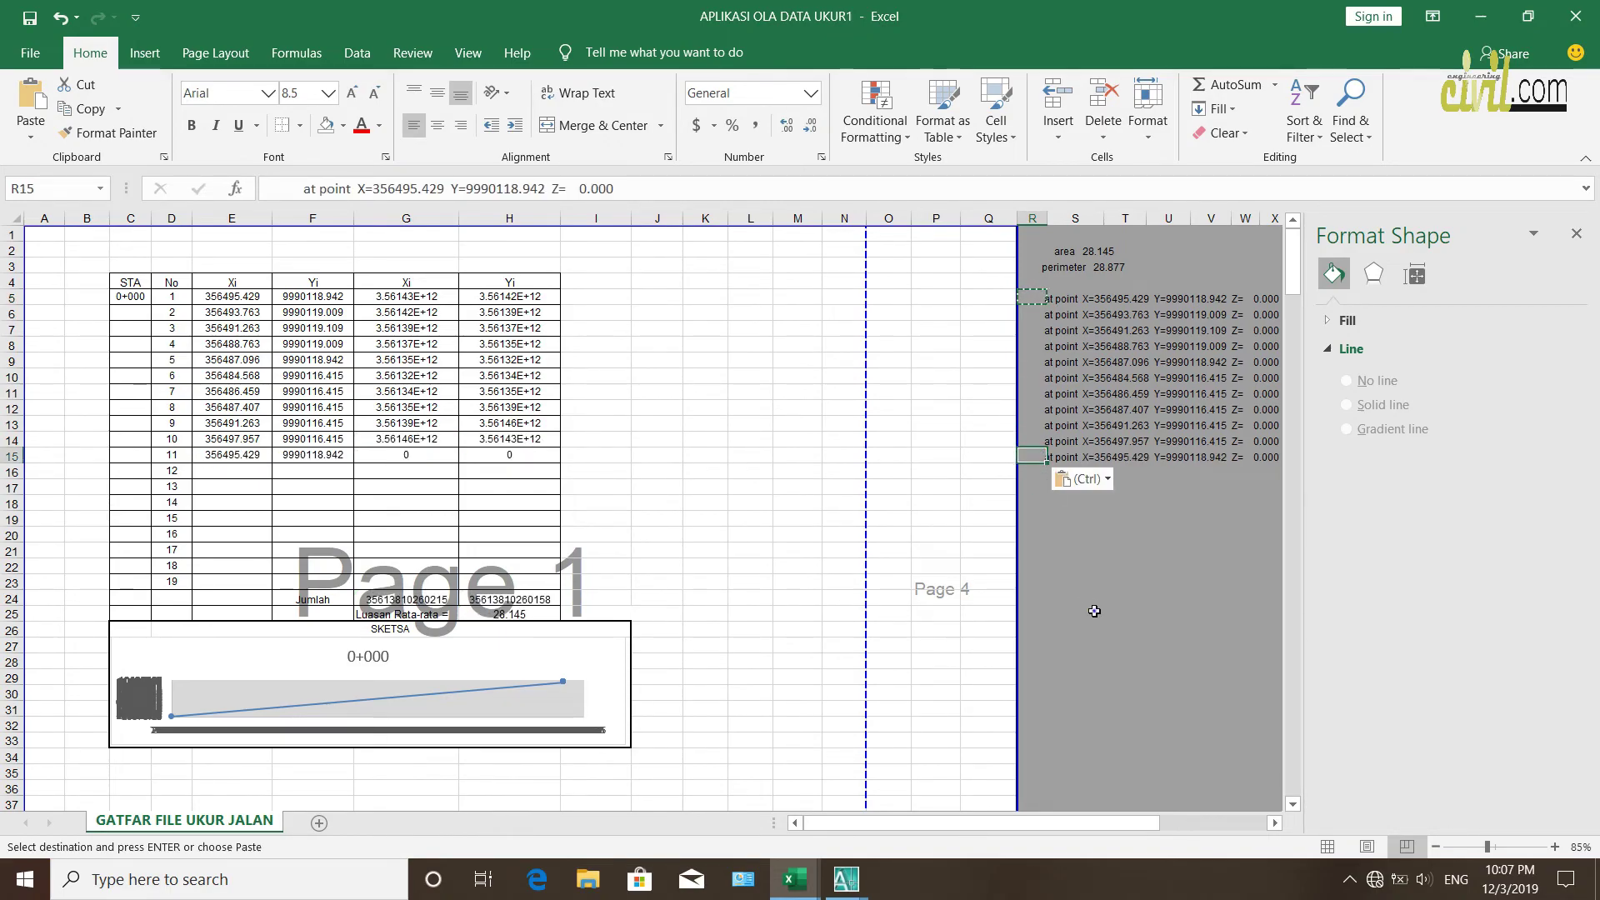
{"action": "left_click", "coordinate": [1095, 611]}
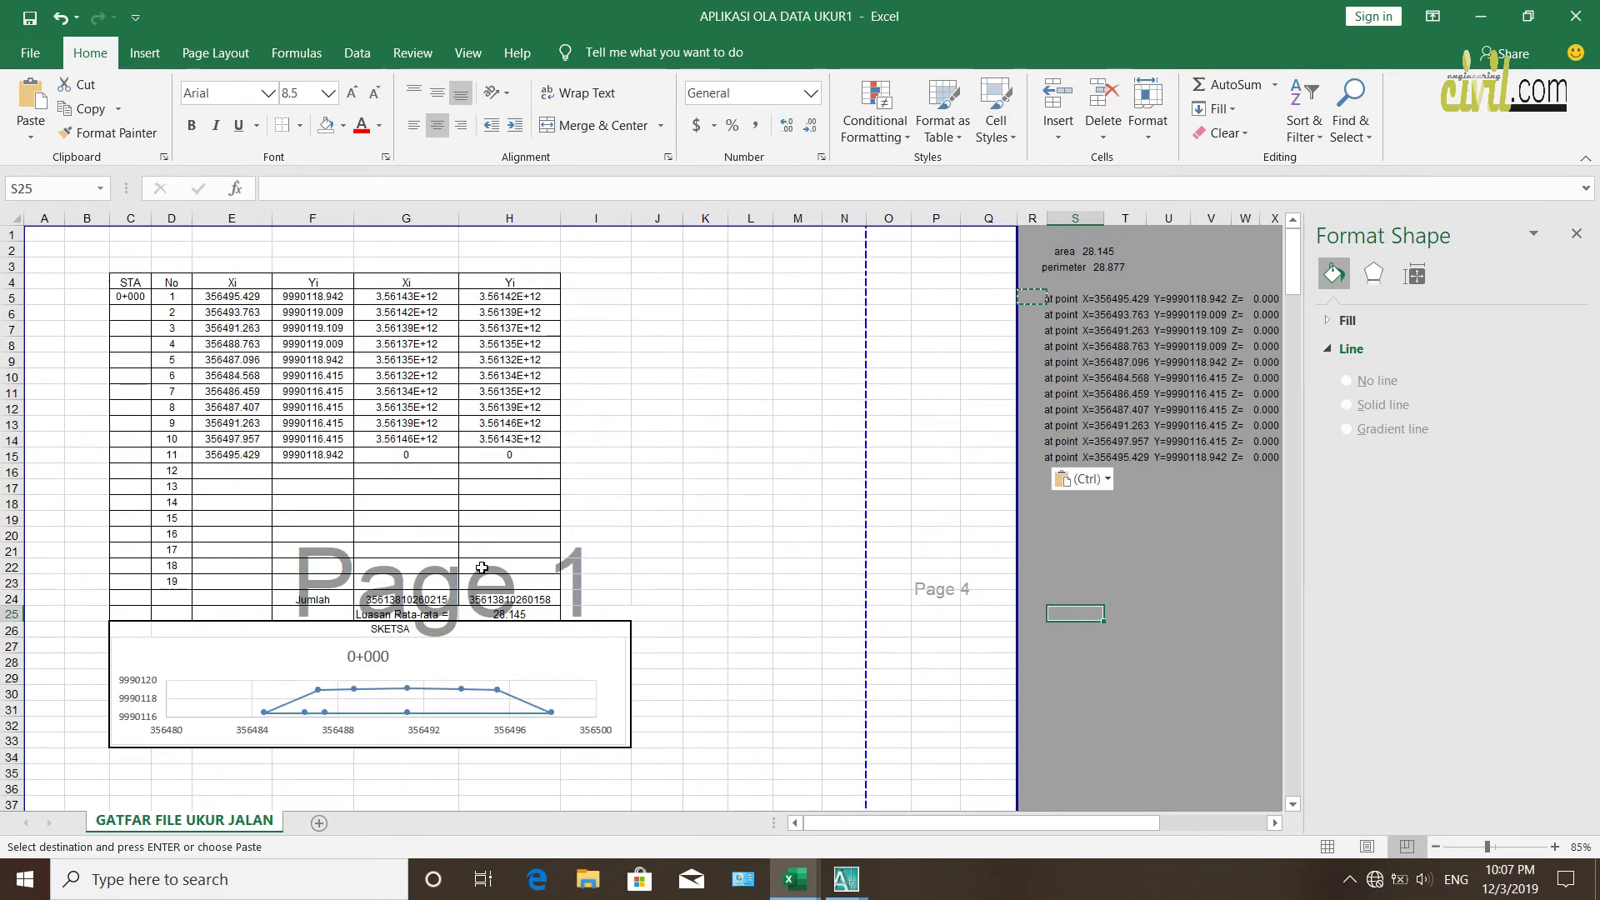
Compare the computed area in H25 with the pasted polyline area in R2
{"action": "left_click", "coordinate": [750, 598]}
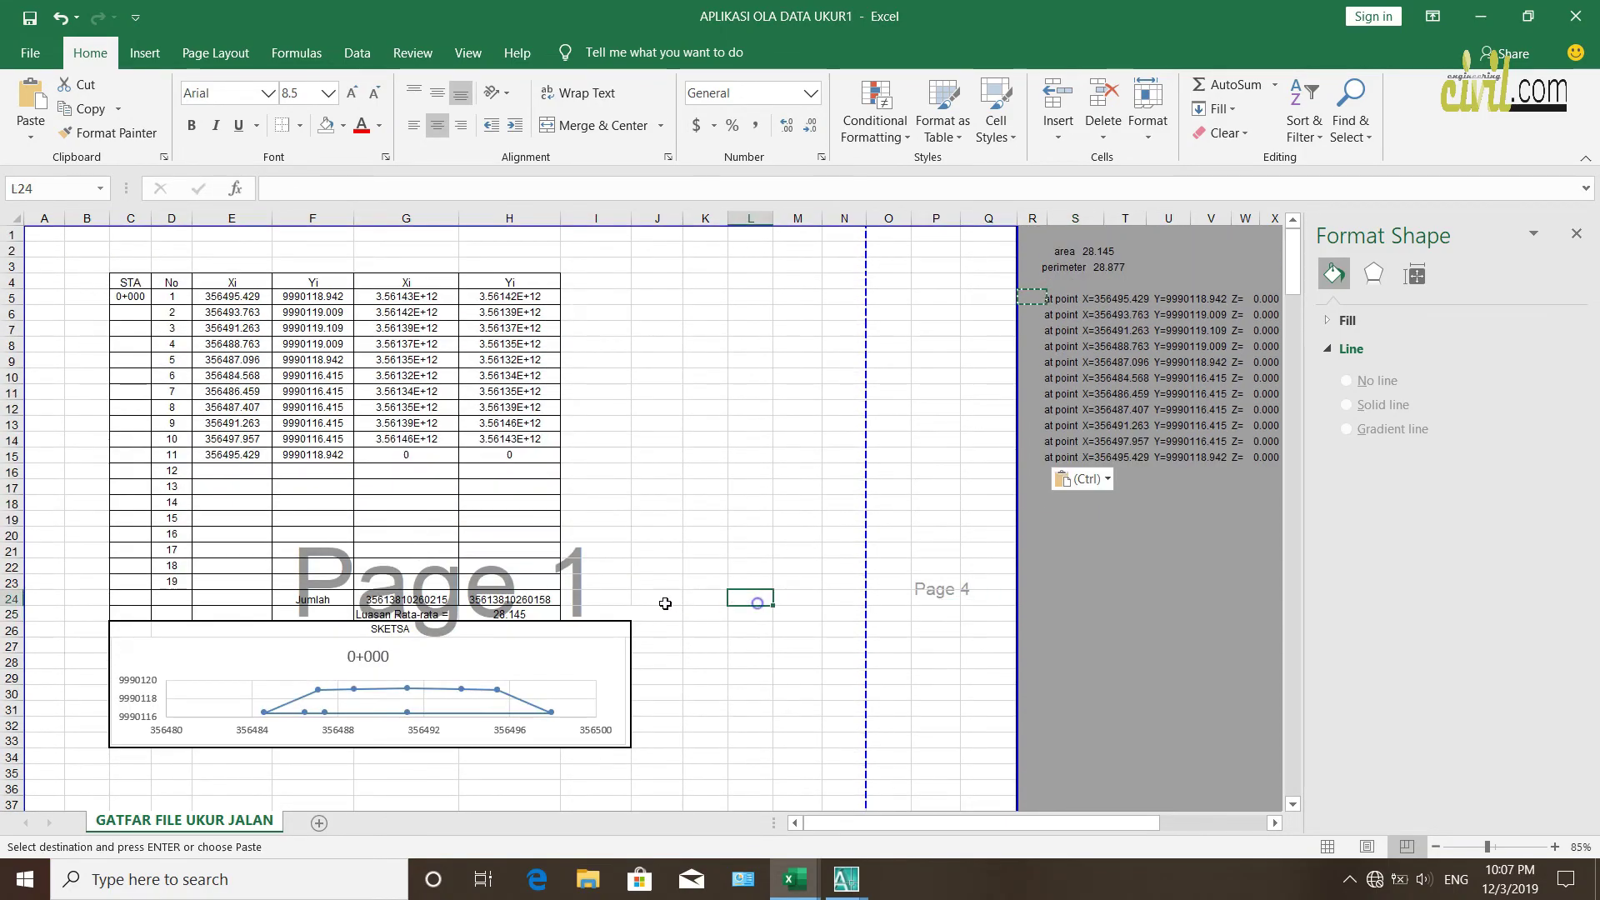
{"action": "left_click", "coordinate": [1071, 258]}
{"action": "left_click", "coordinate": [1194, 577]}
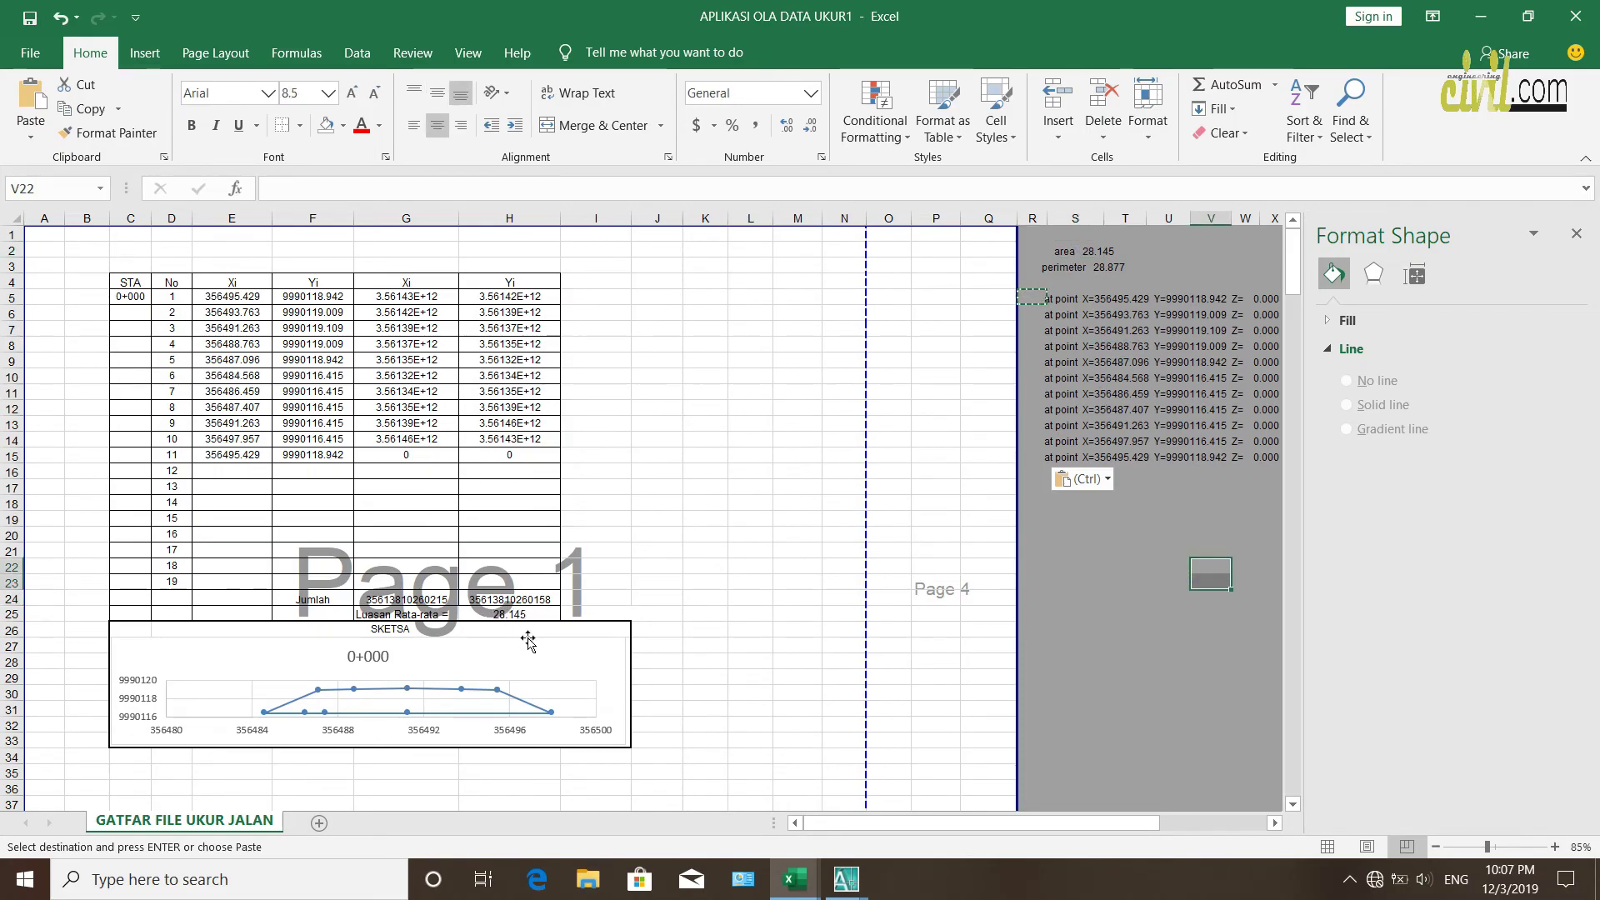
{"action": "left_click", "coordinate": [1028, 255]}
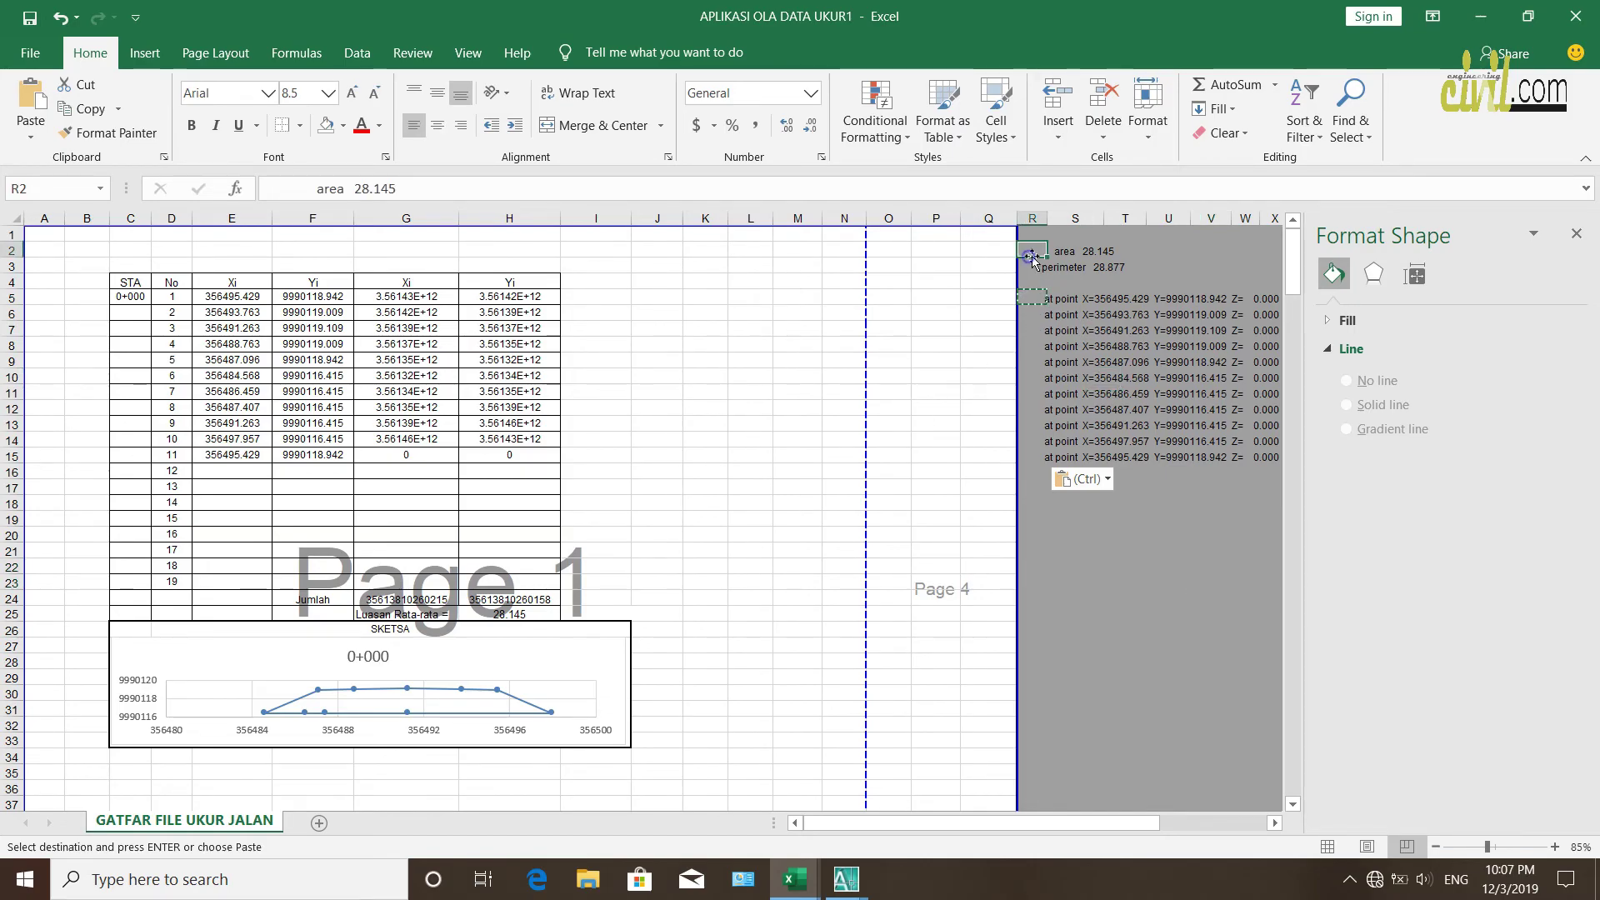
{"action": "left_click", "coordinate": [1100, 613]}
{"action": "key", "text": "Escape"}
{"action": "left_click", "coordinate": [1074, 581]}
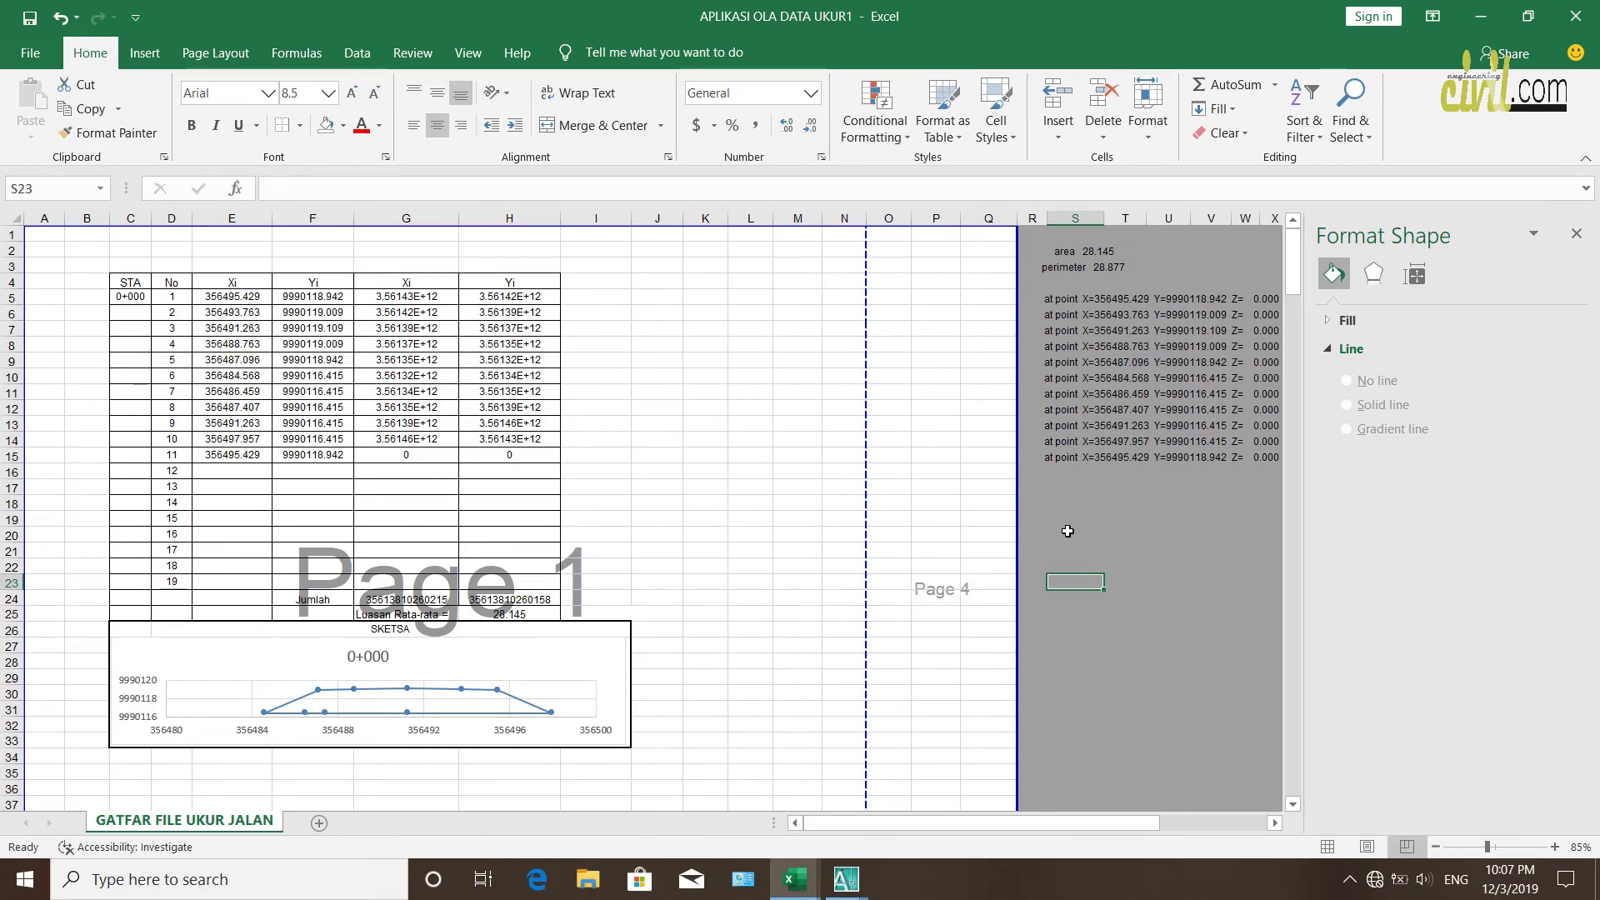
{"action": "left_click", "coordinate": [1127, 542]}
{"action": "left_click", "coordinate": [1152, 577]}
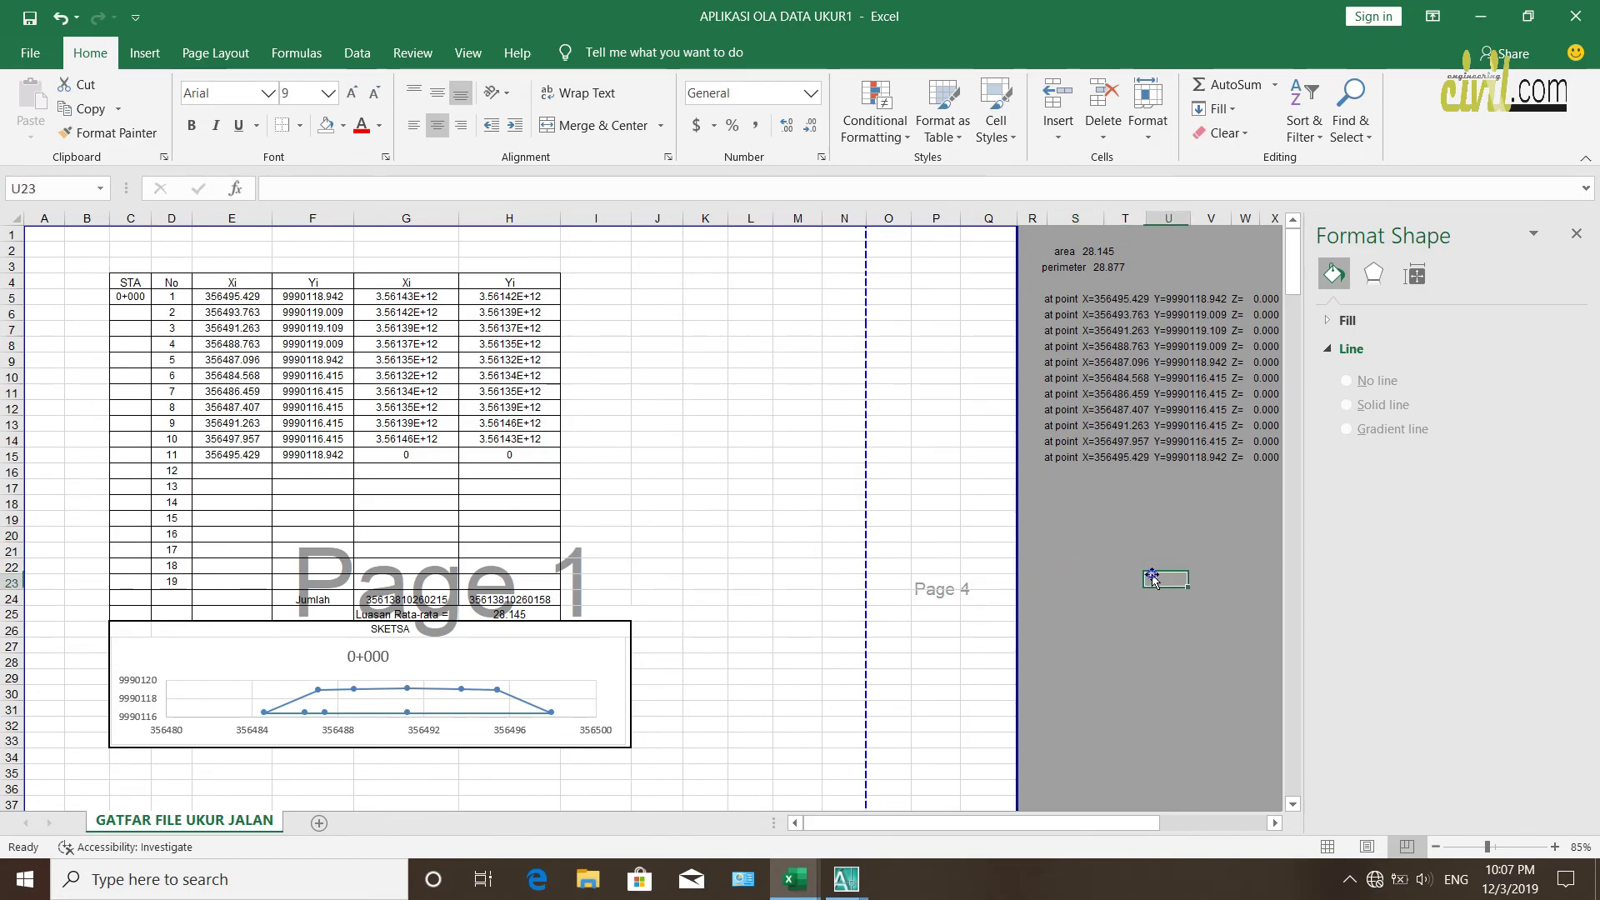
{"action": "left_click_drag", "start_coordinate": [1042, 471], "coordinate": [1096, 550]}
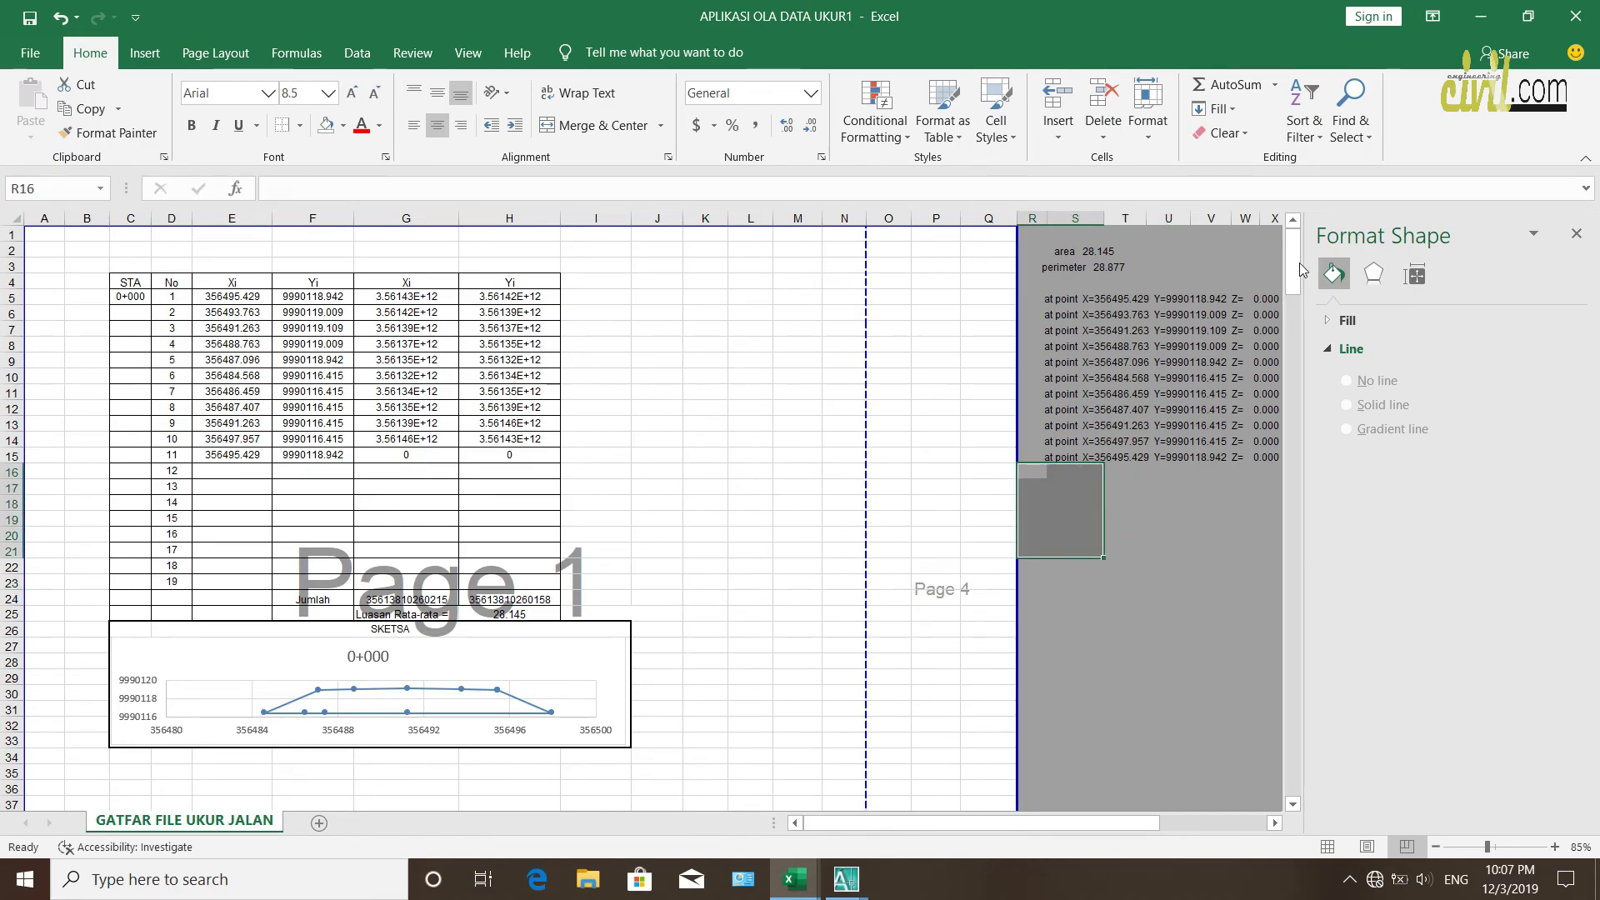
{"action": "left_click", "coordinate": [1194, 265]}
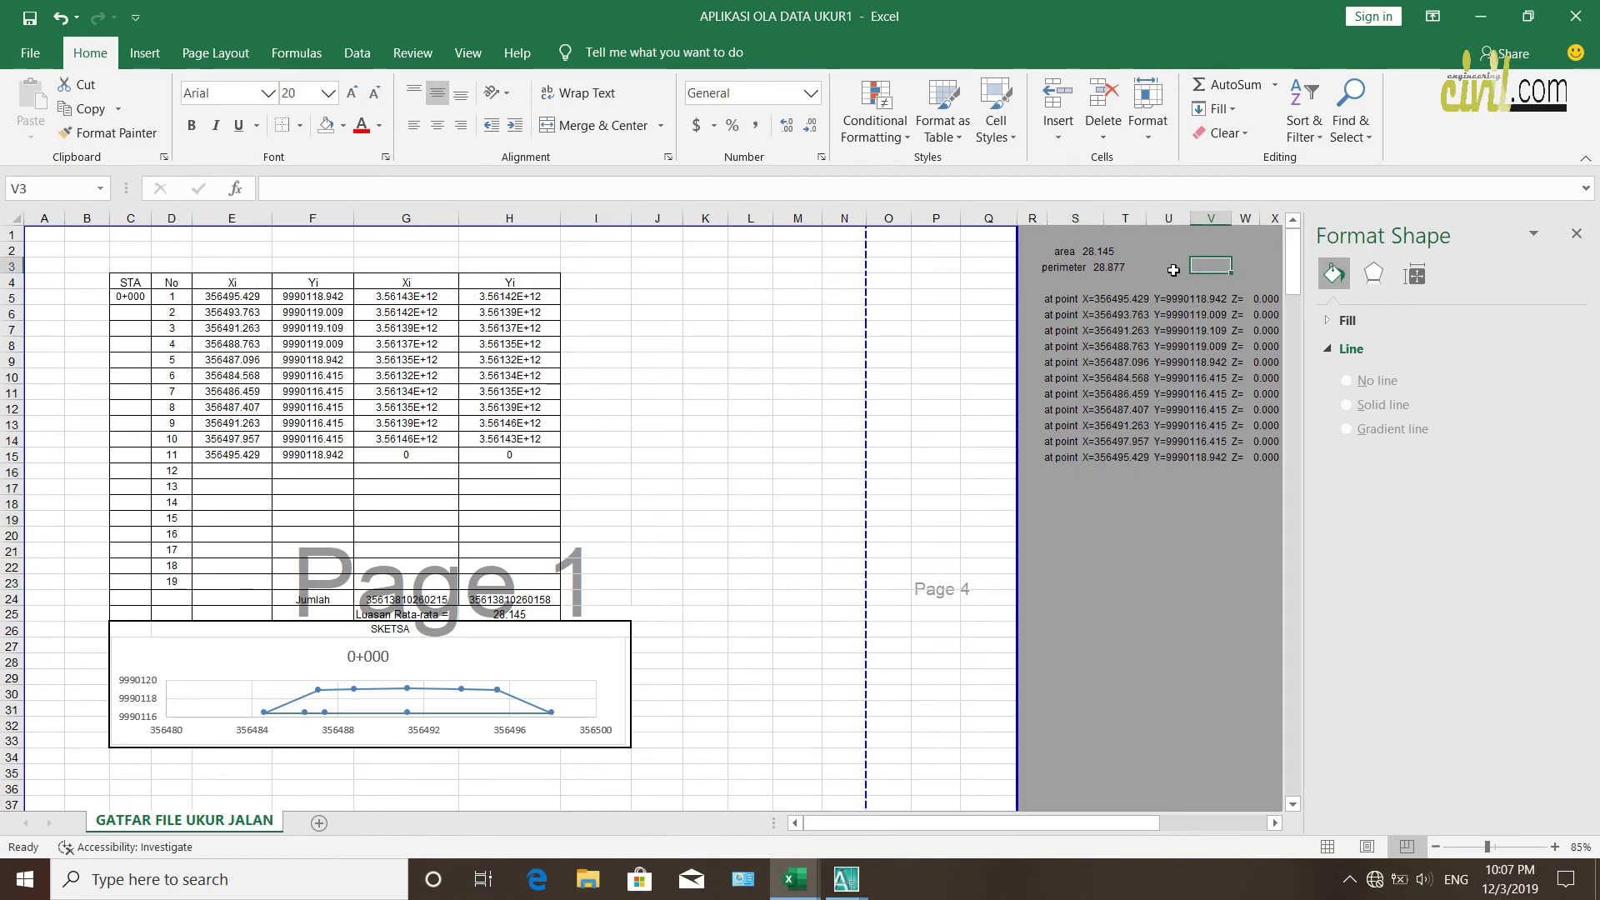
Close the APLIKASI OLA DATA UKUR1 workbook and exit AutoCAD without saving the drawing changes
{"action": "left_click", "coordinate": [1575, 16]}
{"action": "left_click", "coordinate": [821, 491]}
{"action": "left_click", "coordinate": [1453, 195]}
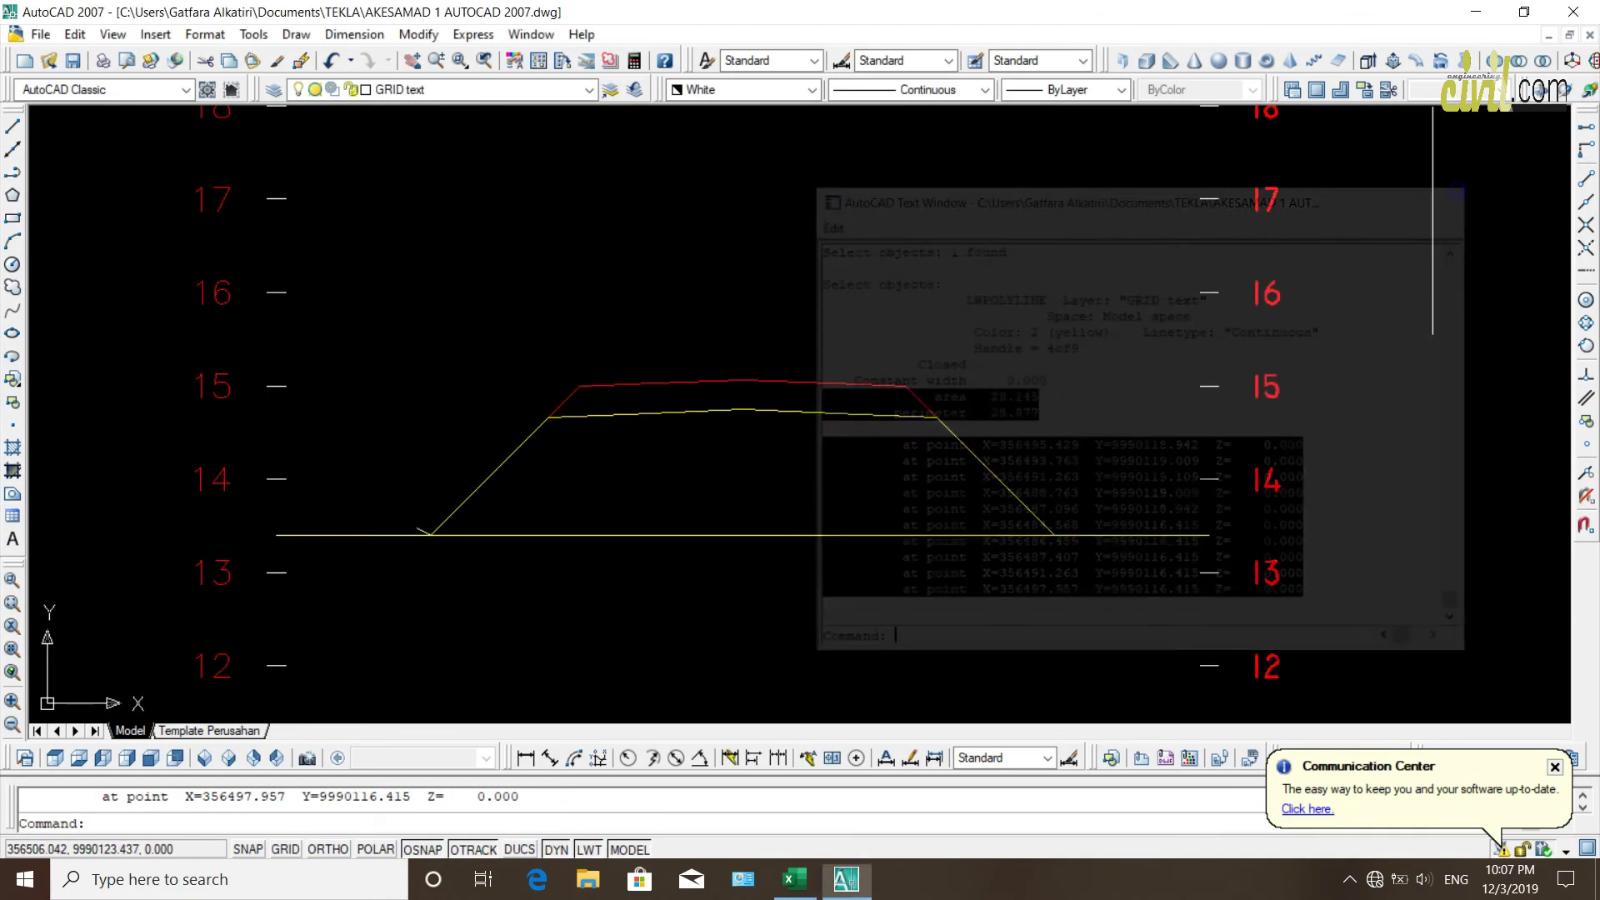
{"action": "scroll", "coordinate": [1325, 268], "scroll_direction": "down", "scroll_amount": 5}
{"action": "scroll", "coordinate": [821, 316], "scroll_direction": "up", "scroll_amount": 5}
{"action": "scroll", "coordinate": [843, 386], "scroll_direction": "down", "scroll_amount": 5}
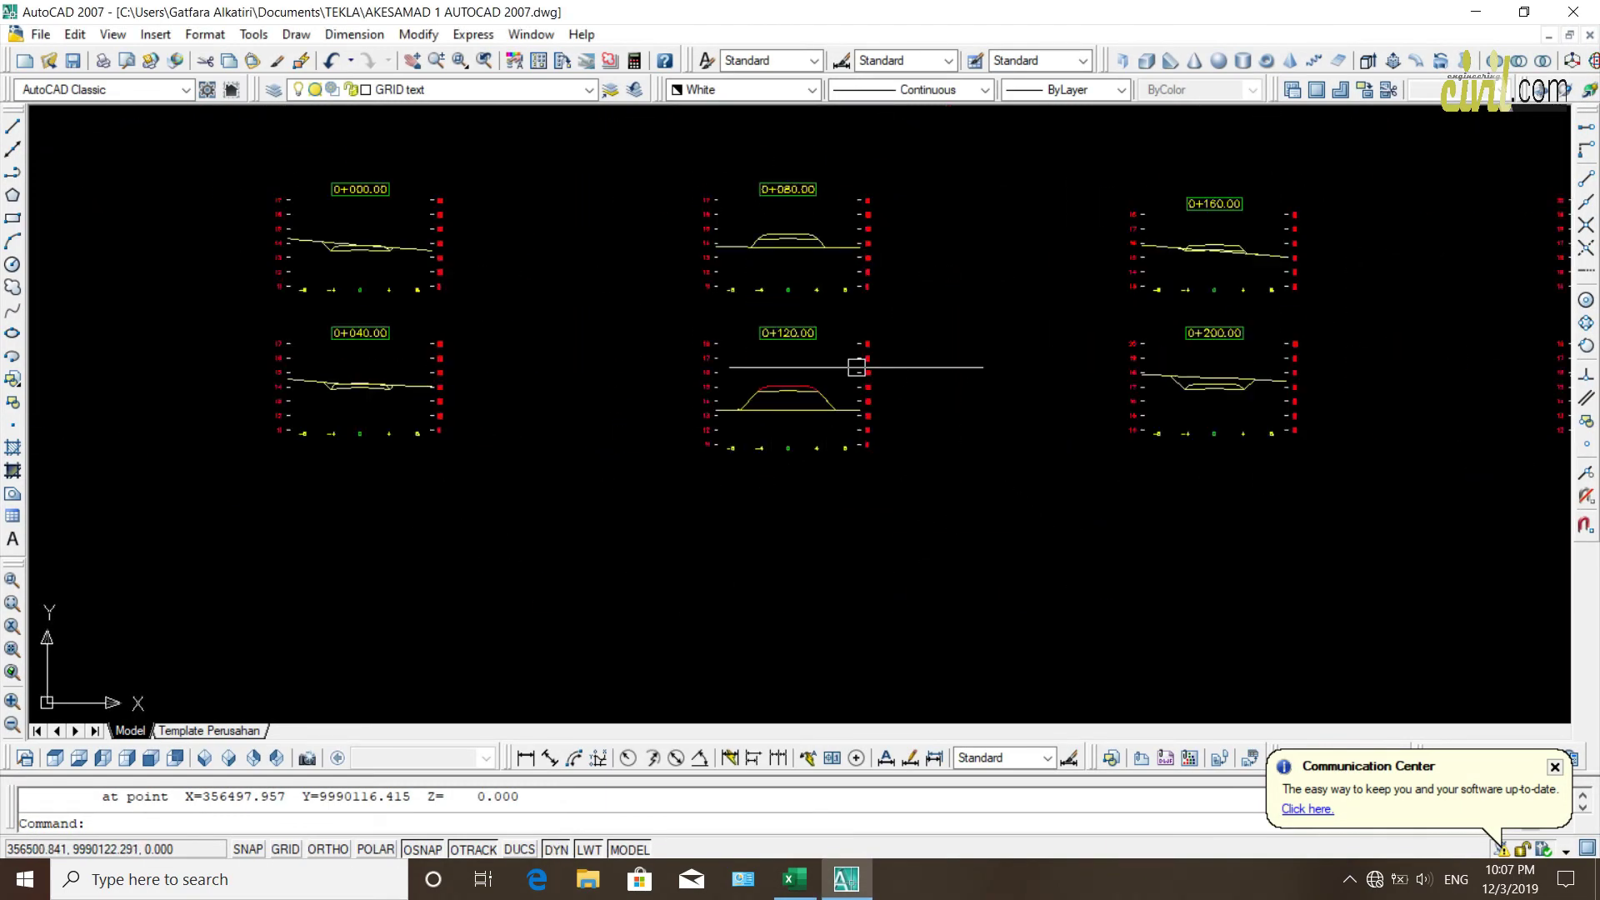
{"action": "scroll", "coordinate": [842, 386], "scroll_direction": "up", "scroll_amount": 5}
{"action": "left_click", "coordinate": [1572, 11]}
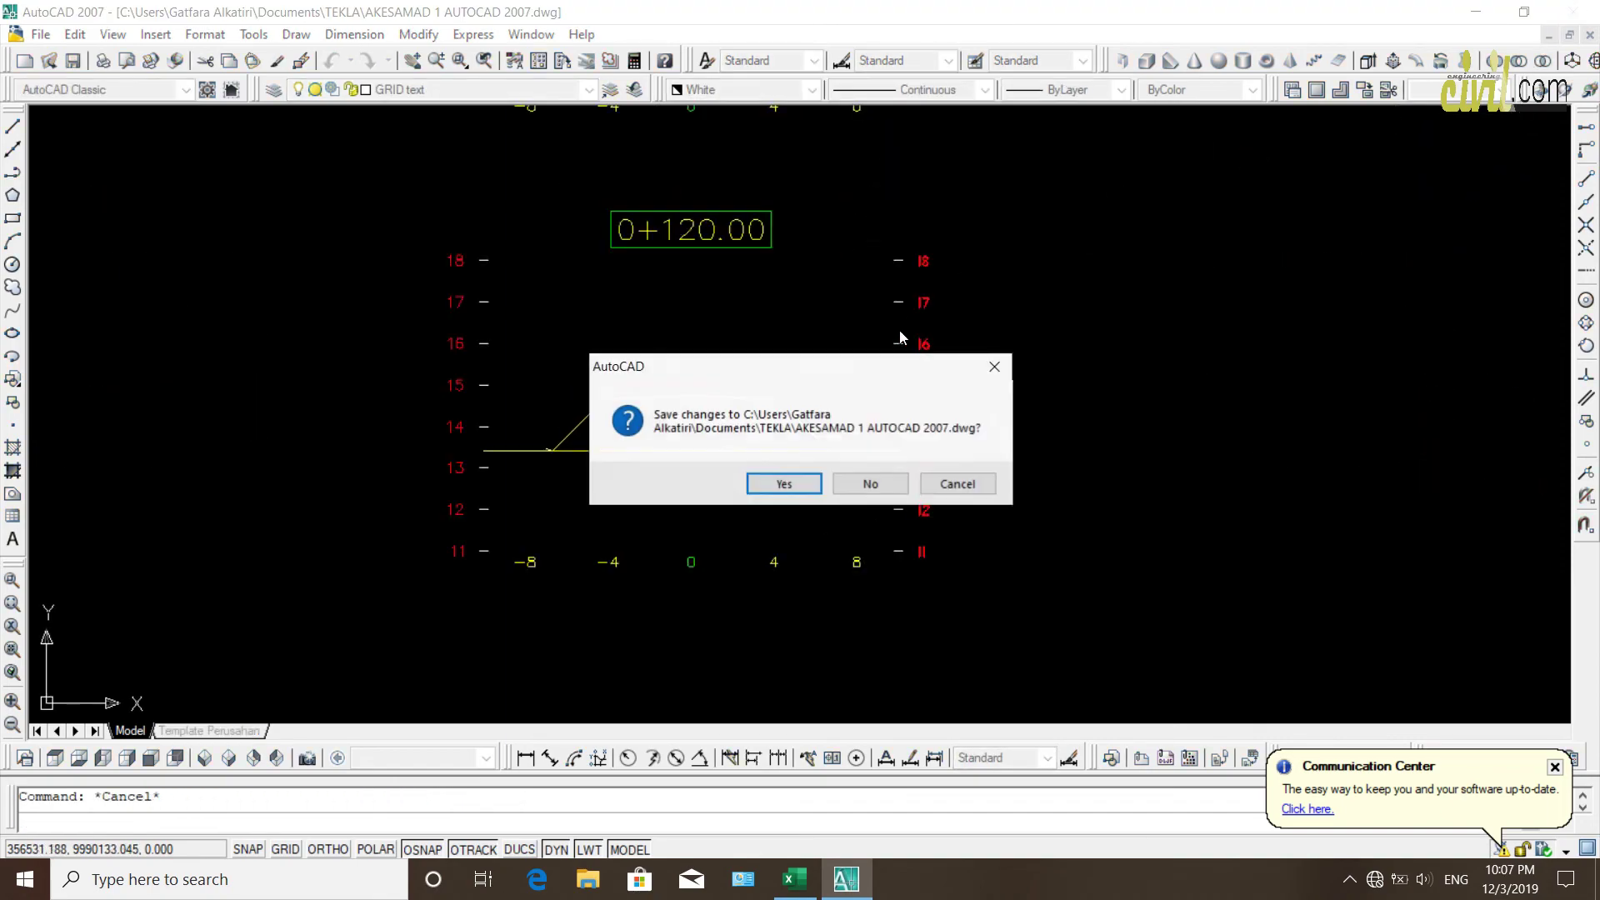
{"action": "left_click", "coordinate": [871, 482]}
{"action": "right_click", "coordinate": [849, 245]}
{"action": "left_click", "coordinate": [896, 345]}
{"action": "right_click", "coordinate": [1171, 245]}
{"action": "left_click", "coordinate": [1233, 352]}
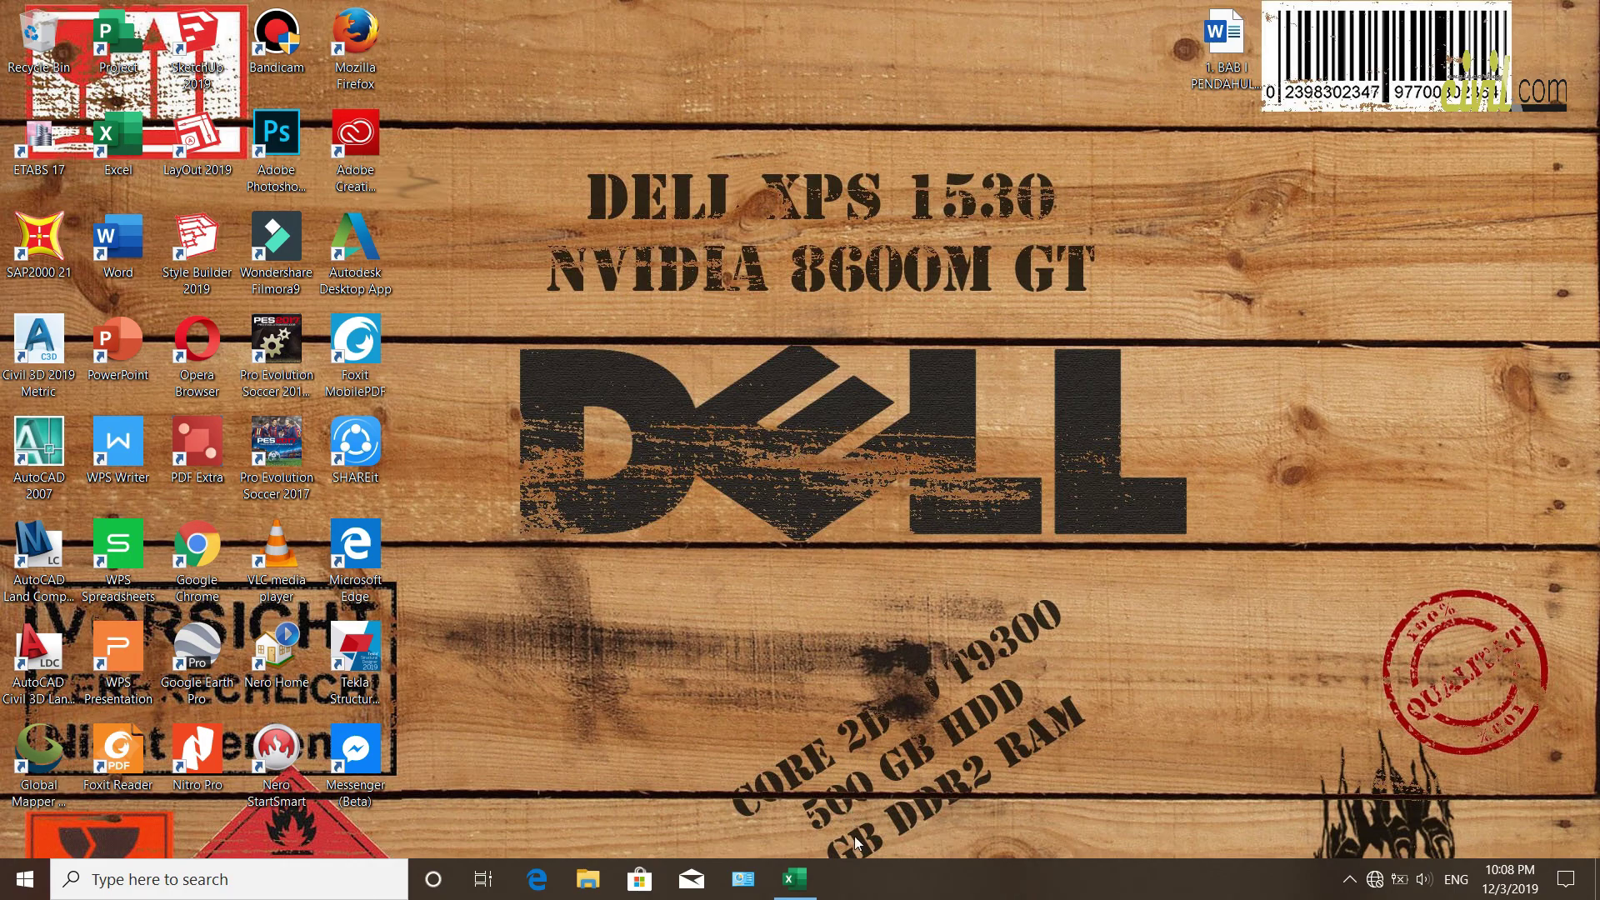
Bring up the remaining REVISI GALIAN.xlsx workbook and close it
{"action": "left_click", "coordinate": [820, 877]}
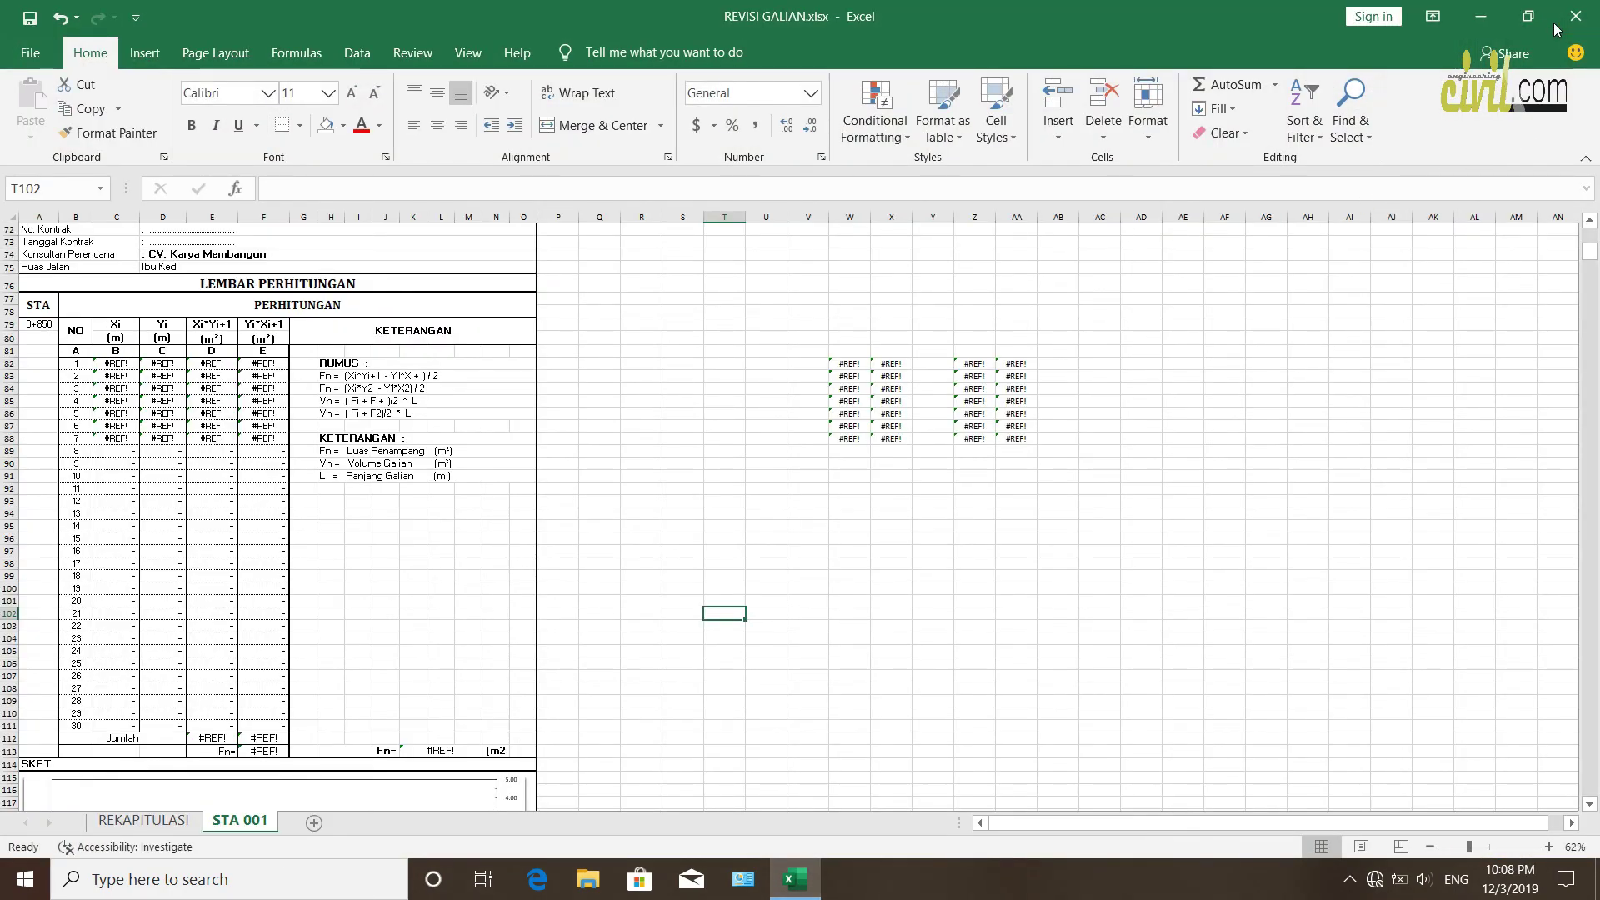
{"action": "left_click", "coordinate": [1574, 17]}
{"action": "left_click", "coordinate": [800, 463]}
{"action": "right_click", "coordinate": [856, 230]}
{"action": "left_click", "coordinate": [943, 327]}
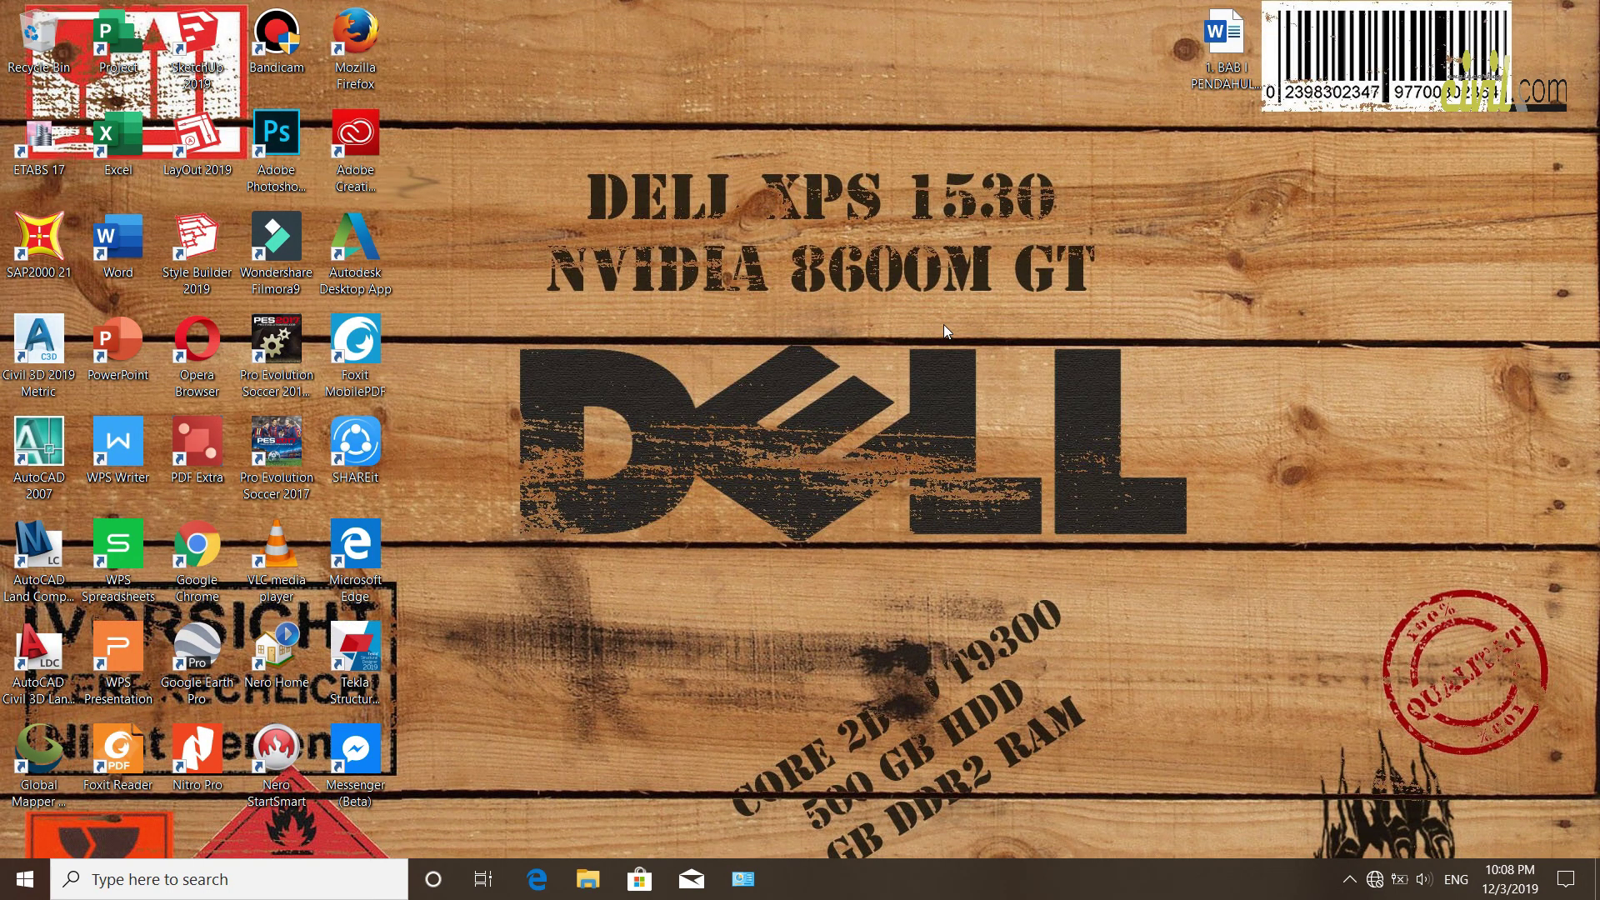
{"action": "right_click", "coordinate": [1176, 284]}
{"action": "left_click", "coordinate": [1263, 370]}
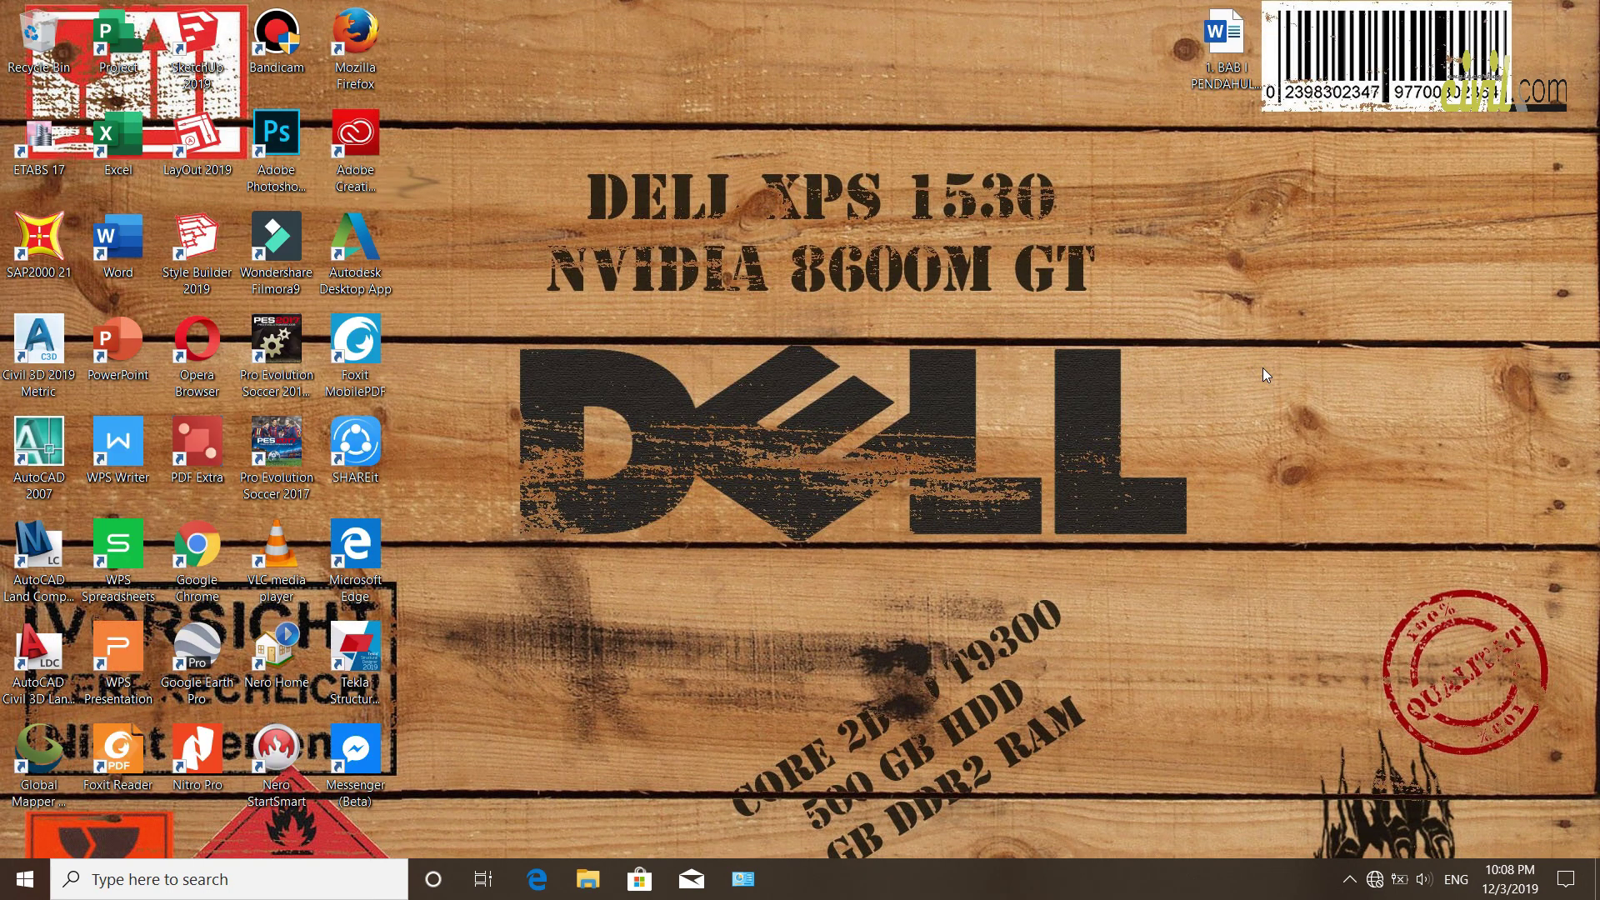